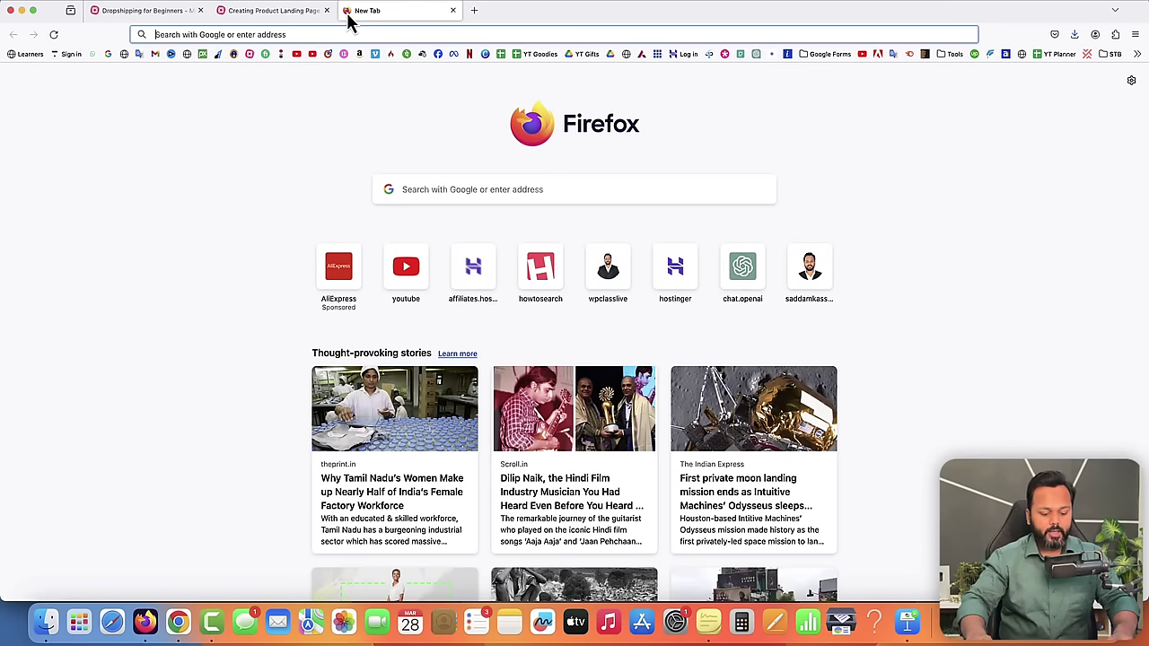
Step: Load saddamkassim.com/hostinger/ in a new Firefox tab
type("saddamkassim.com/host")
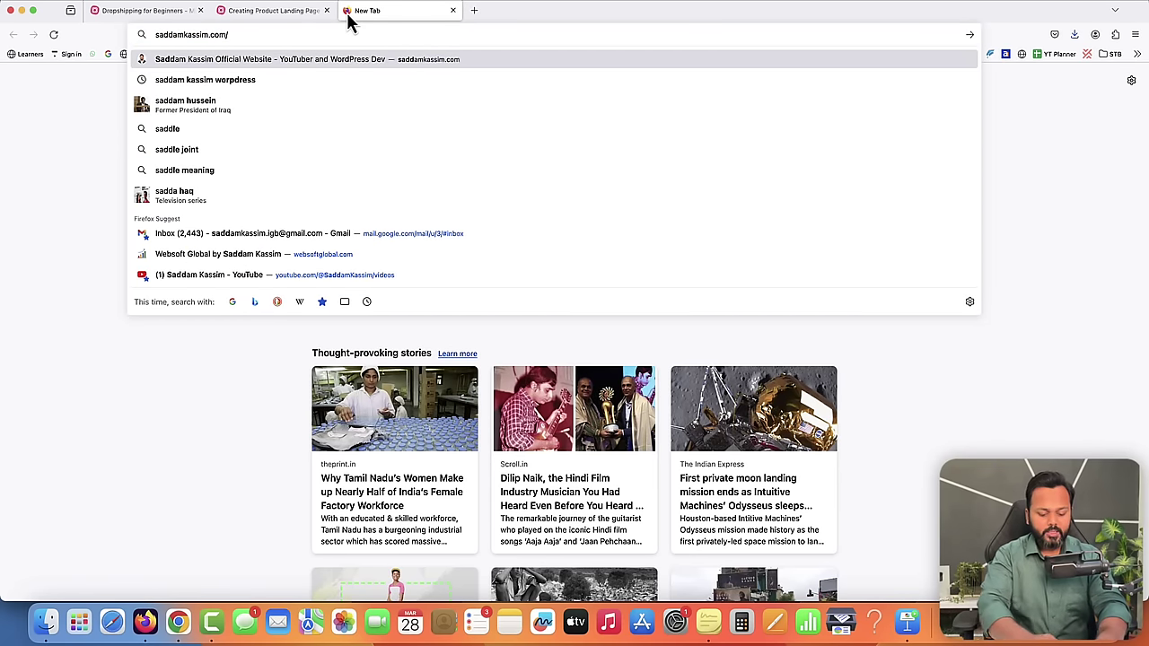
type("inger/")
key("Return")
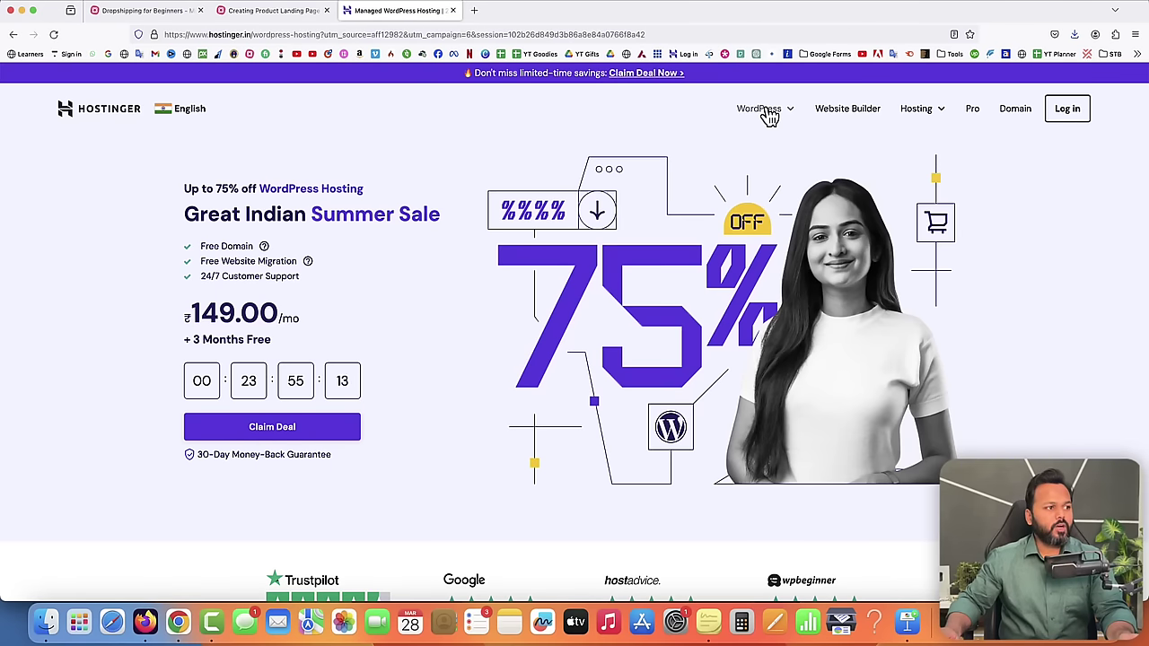
Step: Open the WordPress Hosting plans and highlight Premium's ₹149.00 price, 100 websites and 100 GB SSD
mouse_move(766, 112)
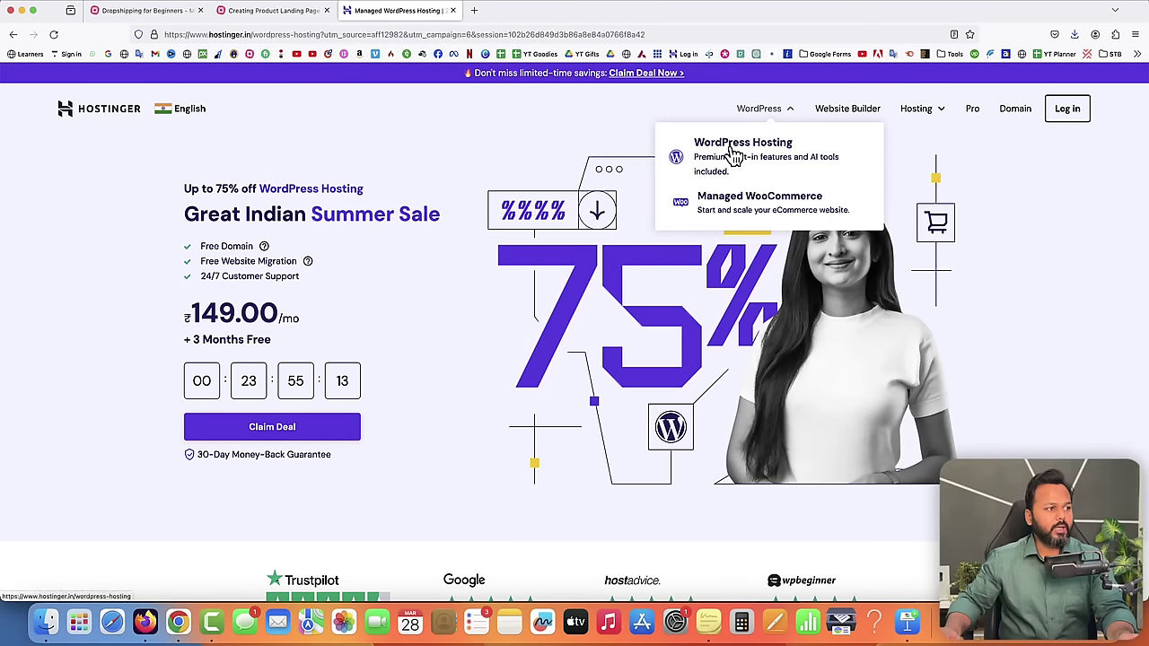
left_click(732, 154)
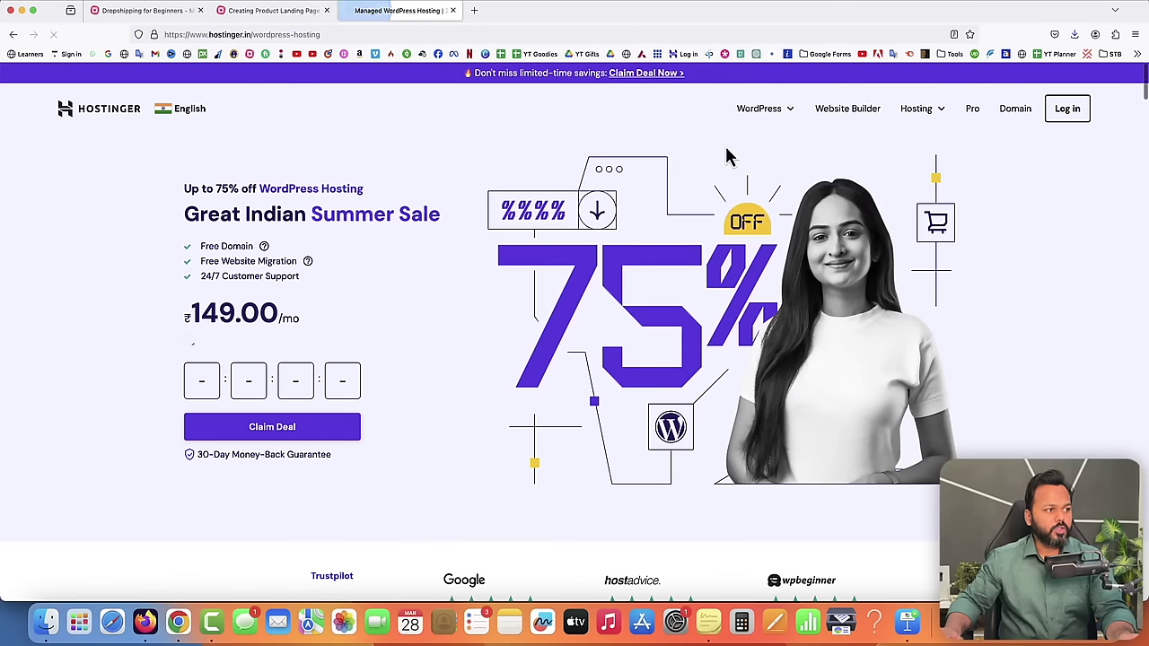
scroll(725, 153, "down", 10)
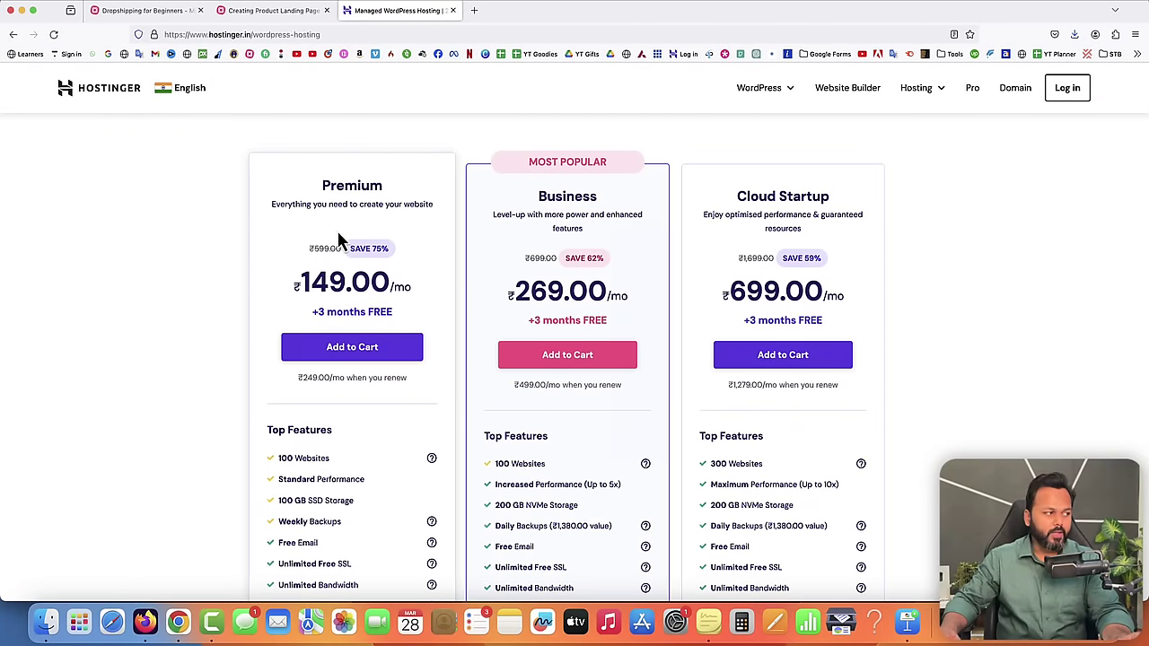
left_click_drag(302, 275, 380, 284)
scroll(377, 290, "down", 4)
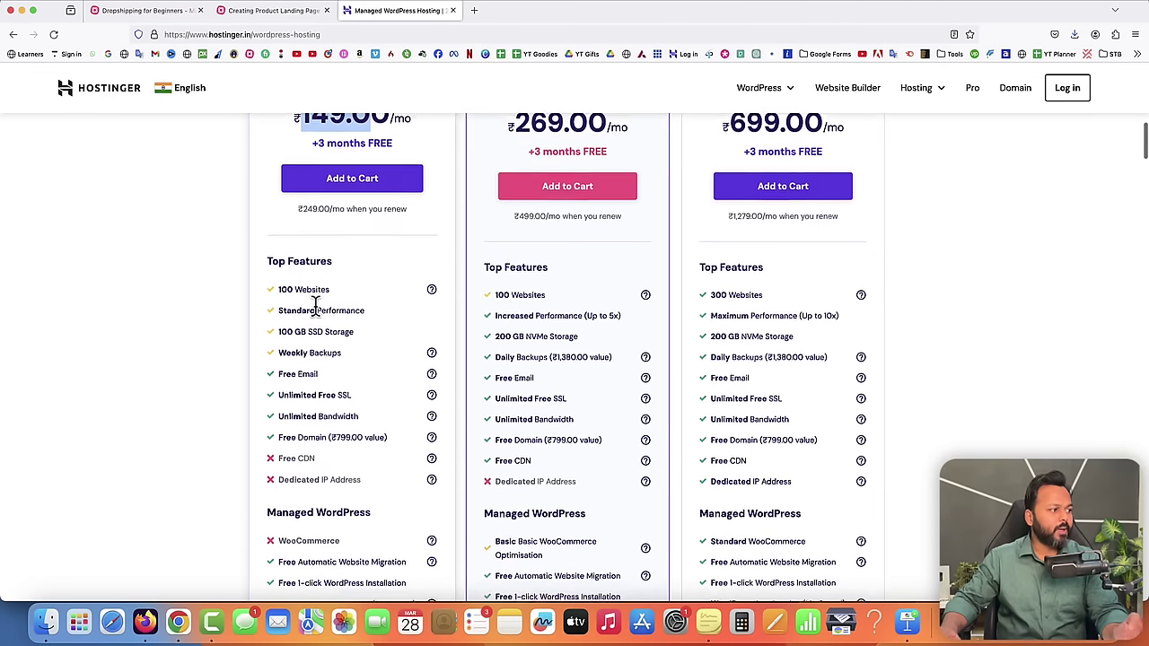
left_click_drag(281, 287, 327, 286)
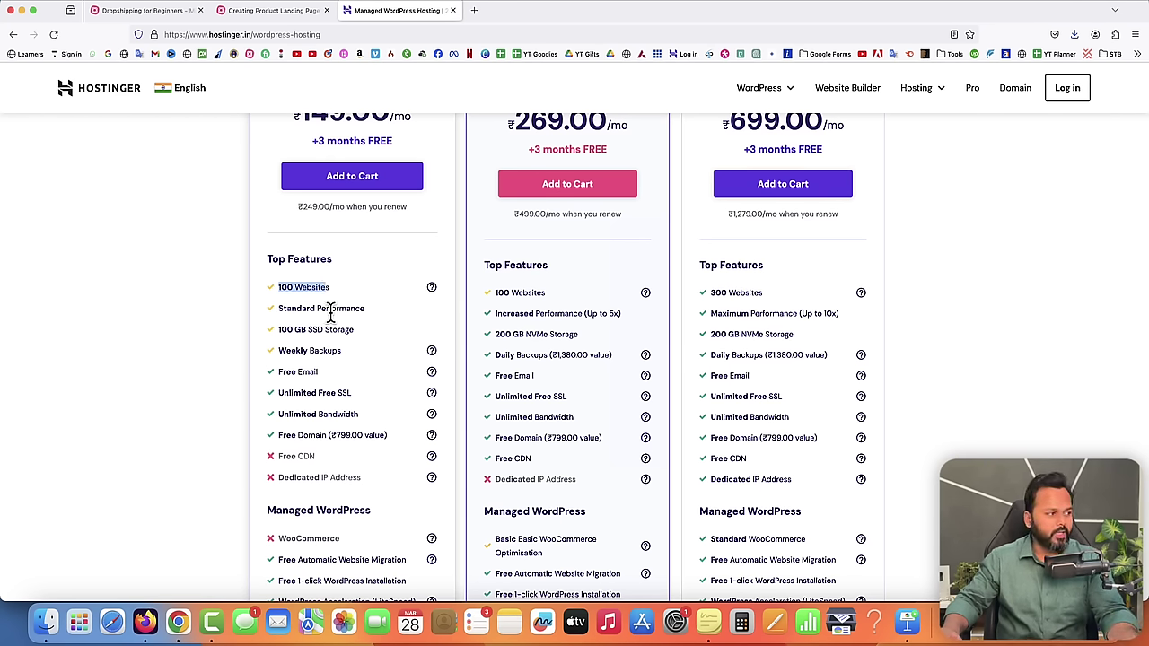
left_click_drag(278, 330, 325, 330)
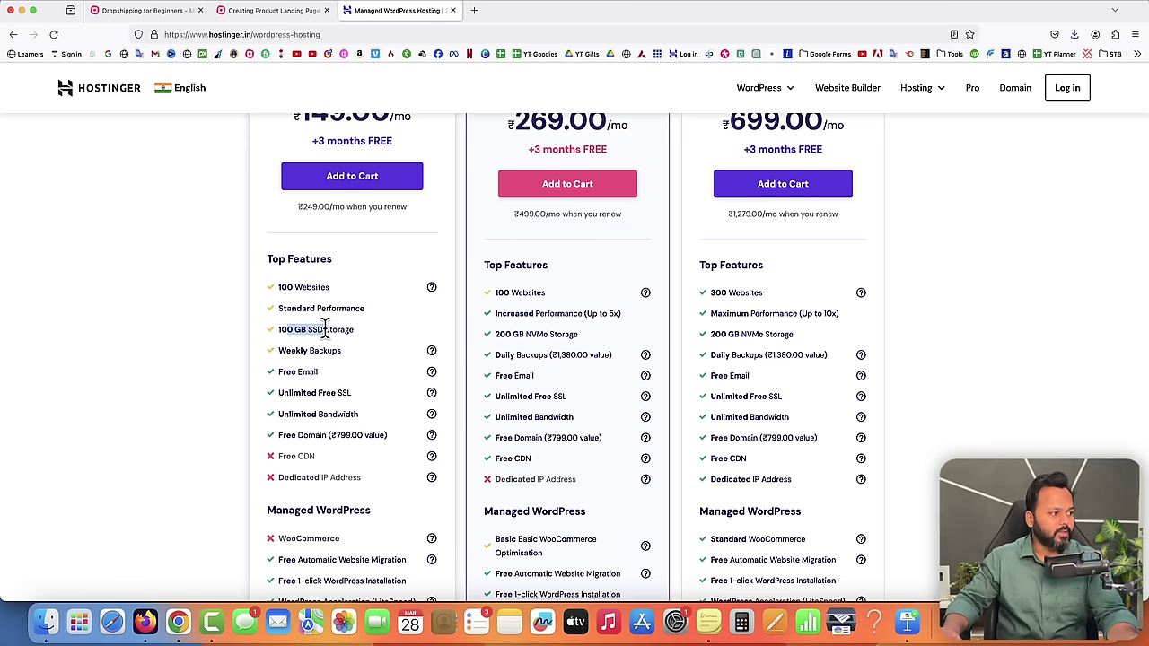
Step: Highlight Premium's free email and free domain features, then add the Premium plan to the cart
left_click_drag(279, 372, 345, 392)
left_click(346, 393)
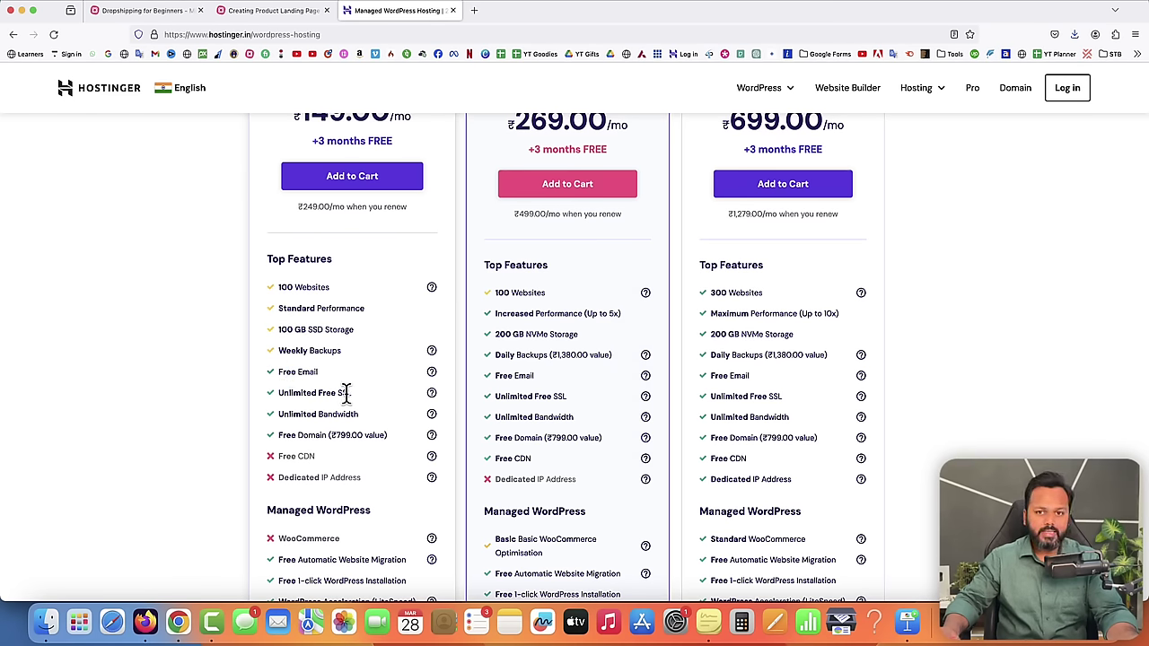
left_click(154, 34)
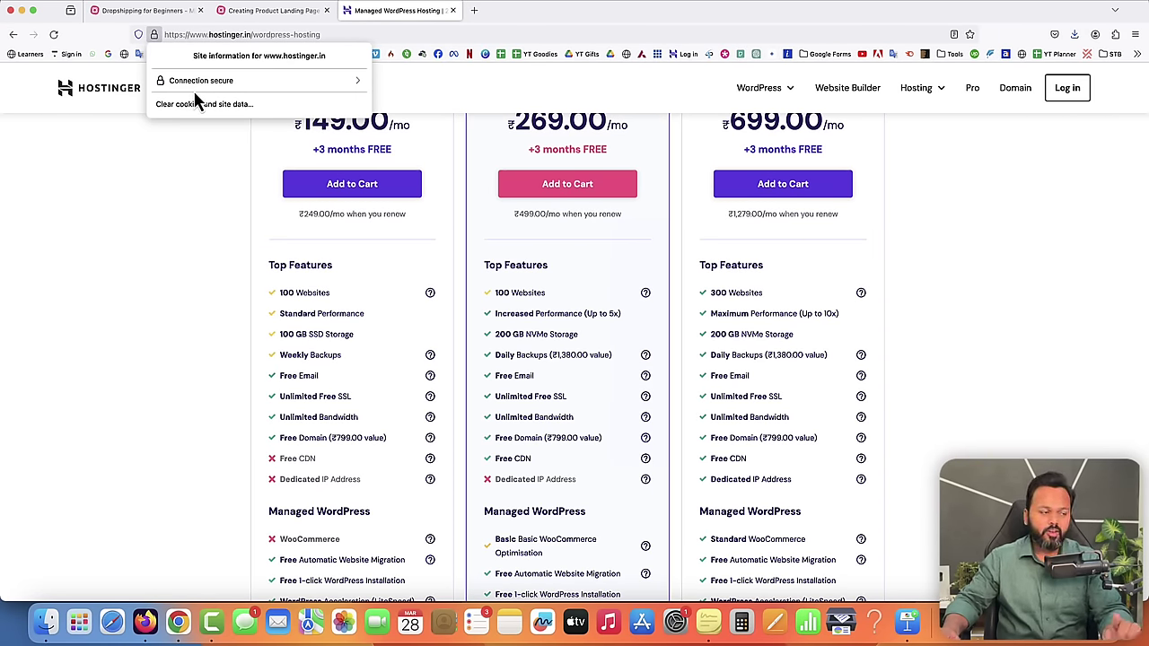
left_click(182, 192)
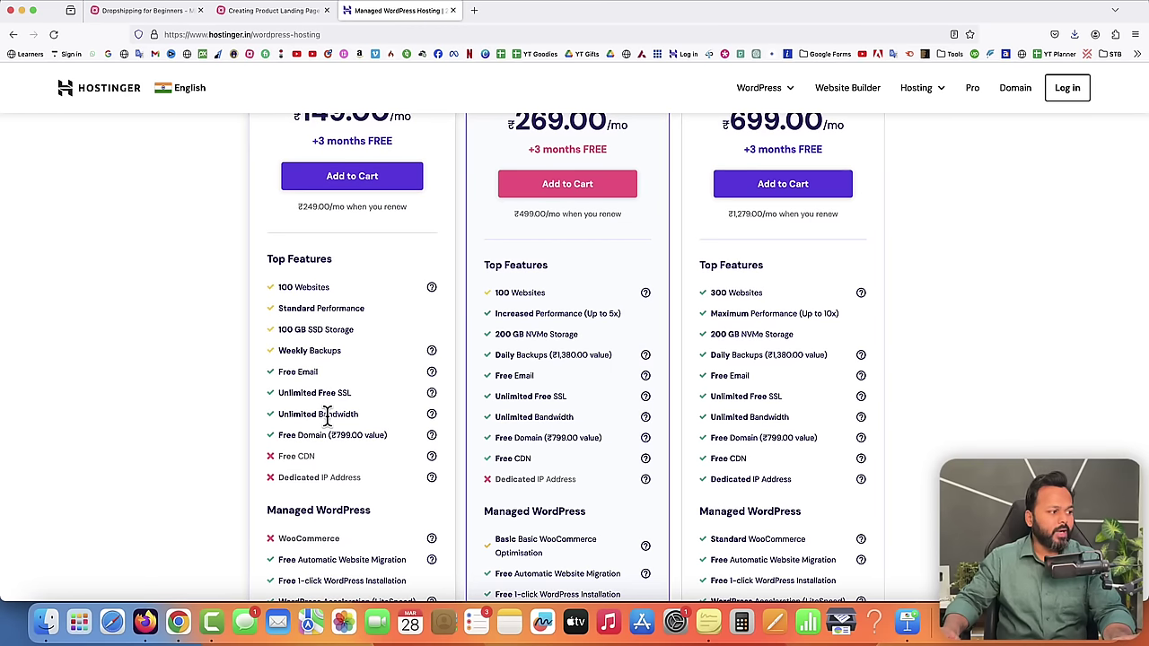
mouse_move(434, 417)
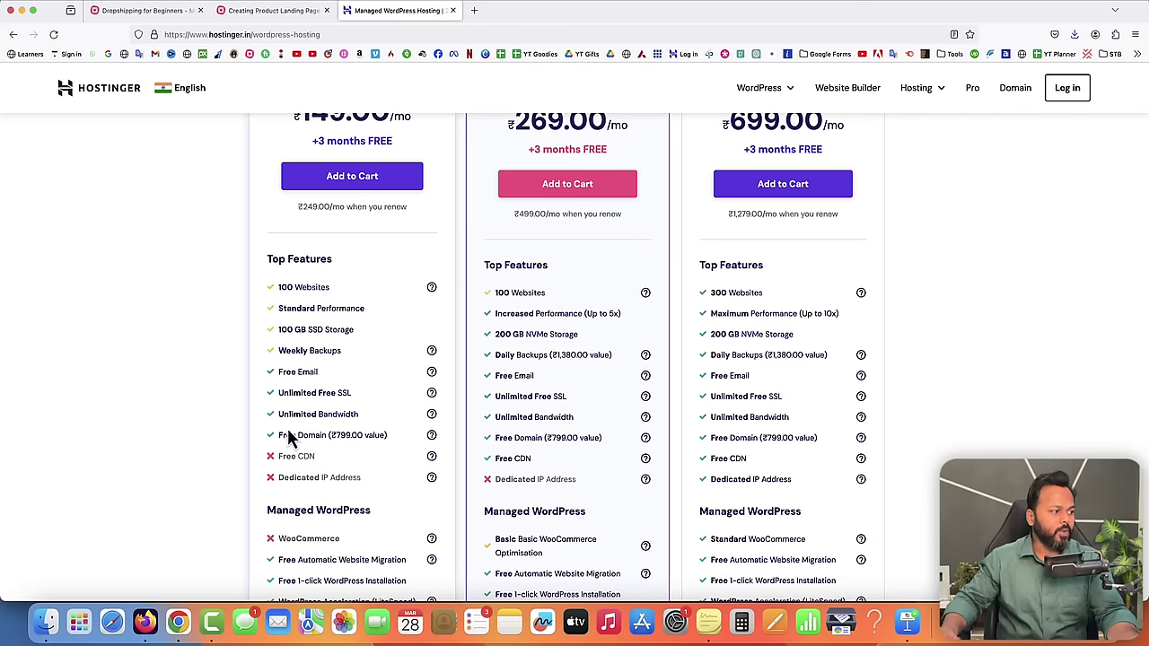
left_click_drag(278, 432, 351, 437)
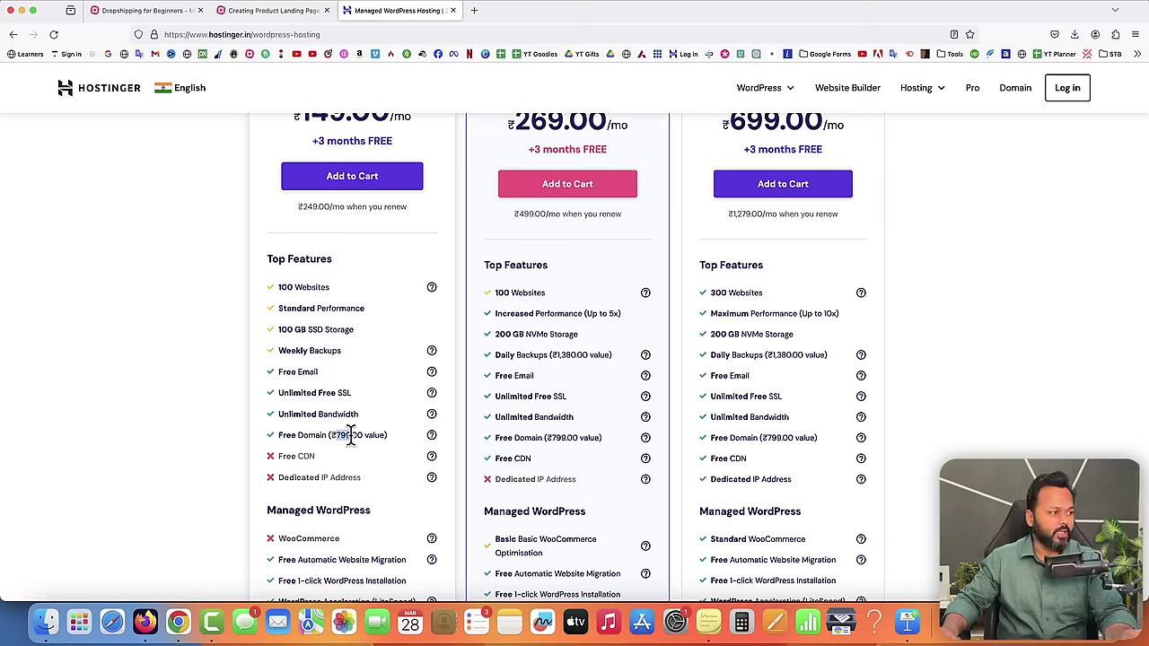
scroll(350, 435, "down", 3)
scroll(355, 392, "up", 5)
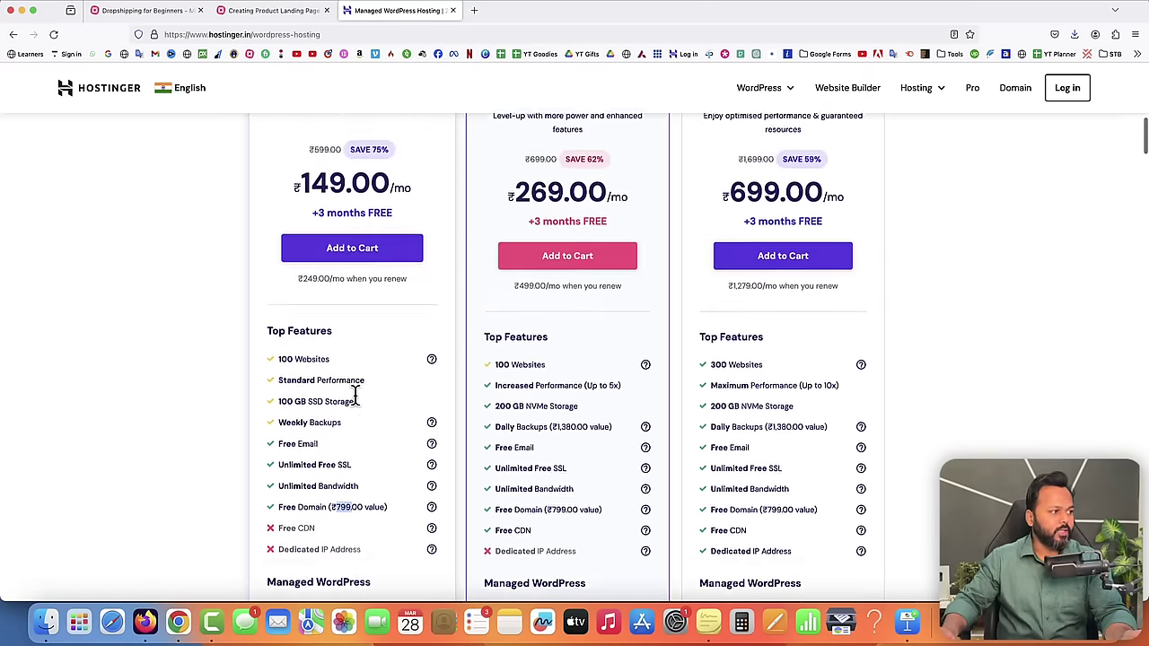
left_click(351, 309)
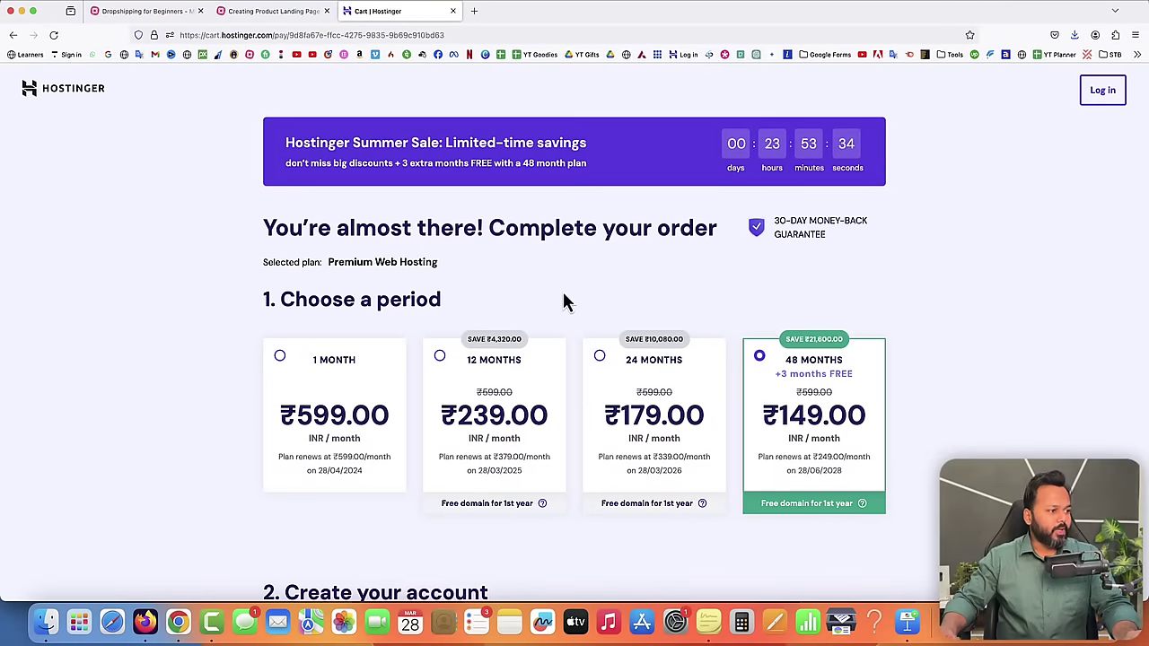
Step: Compare the 1-month and 12-month billing periods, then settle on 48 months for Premium
scroll(570, 296, "down", 1)
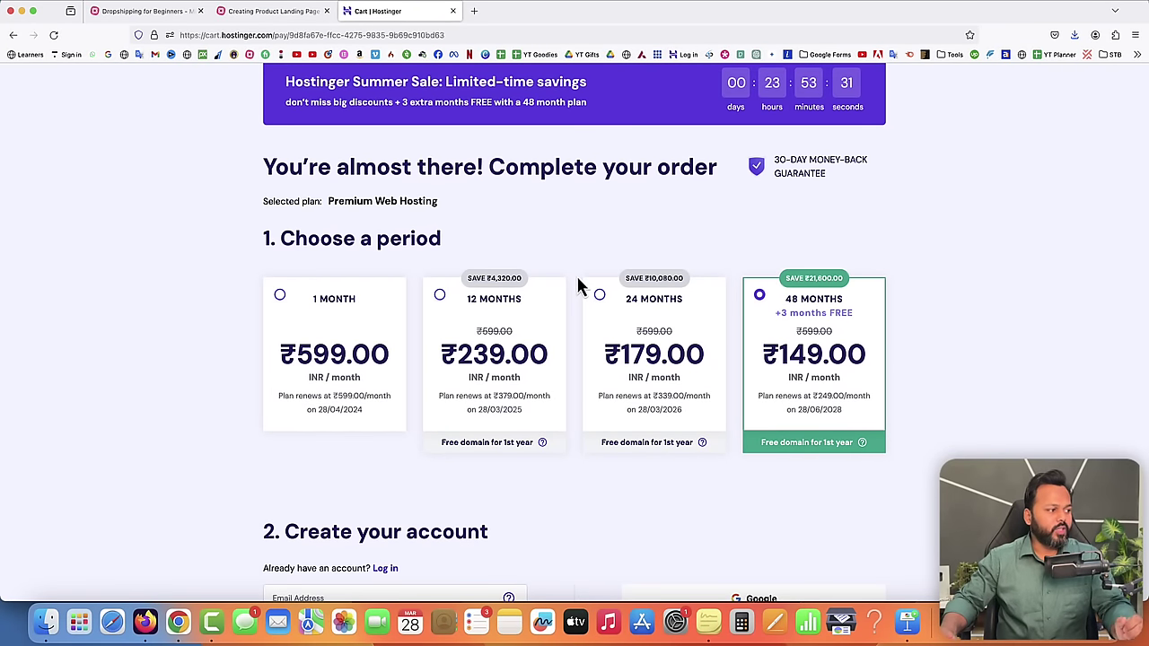
left_click(281, 301)
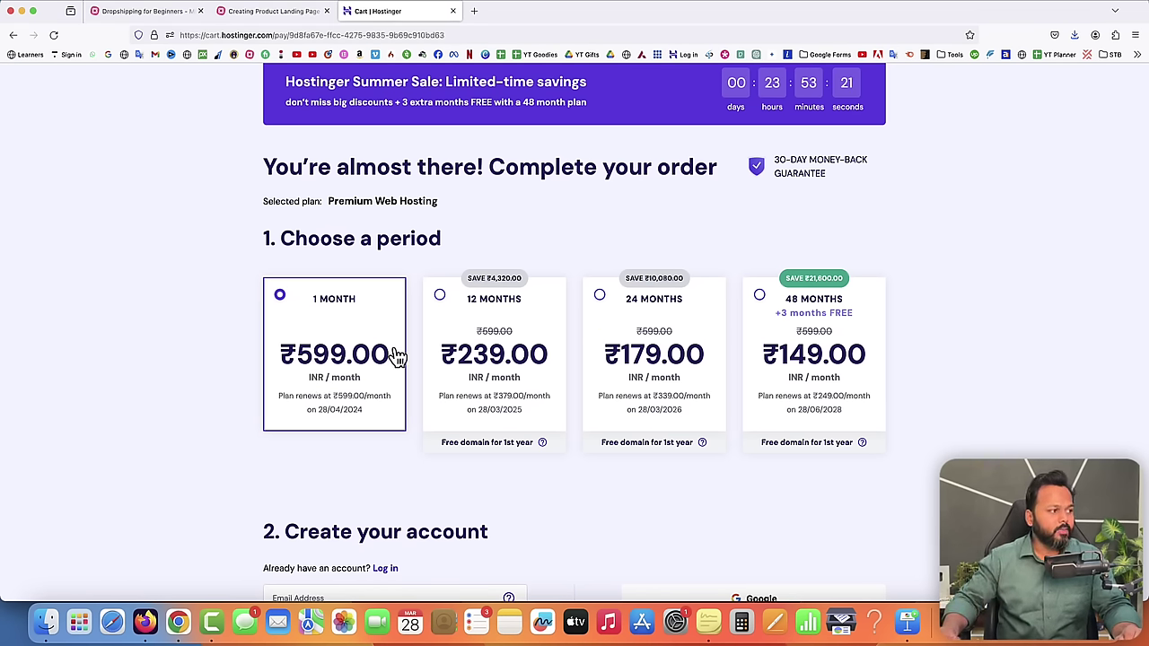
left_click(444, 302)
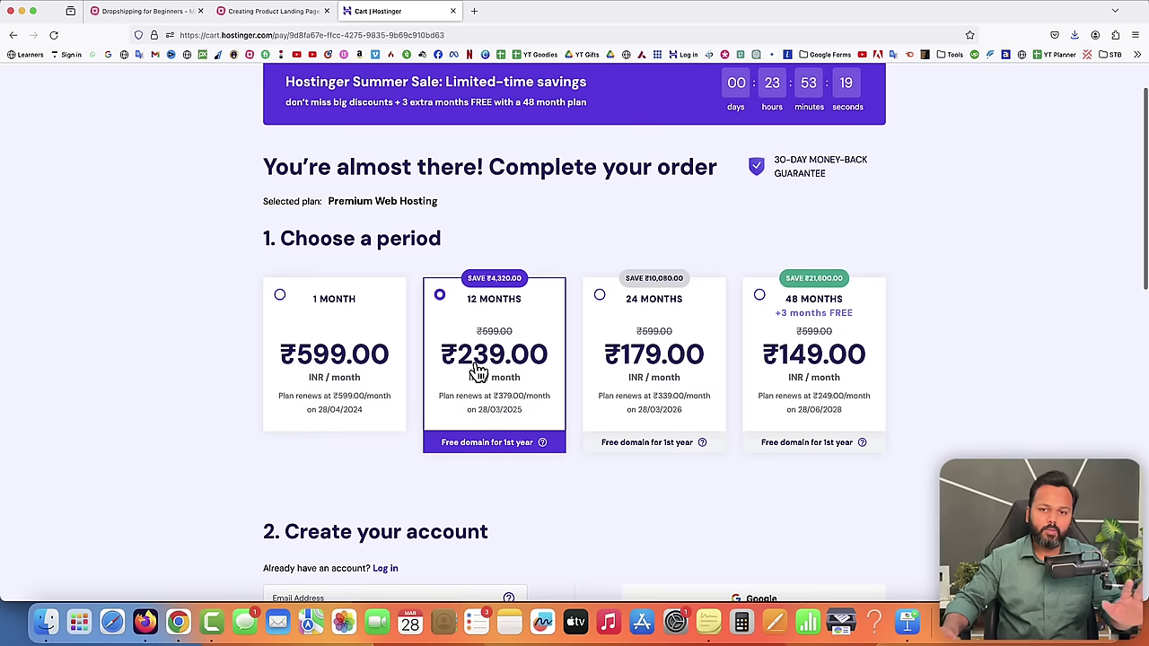
left_click(760, 298)
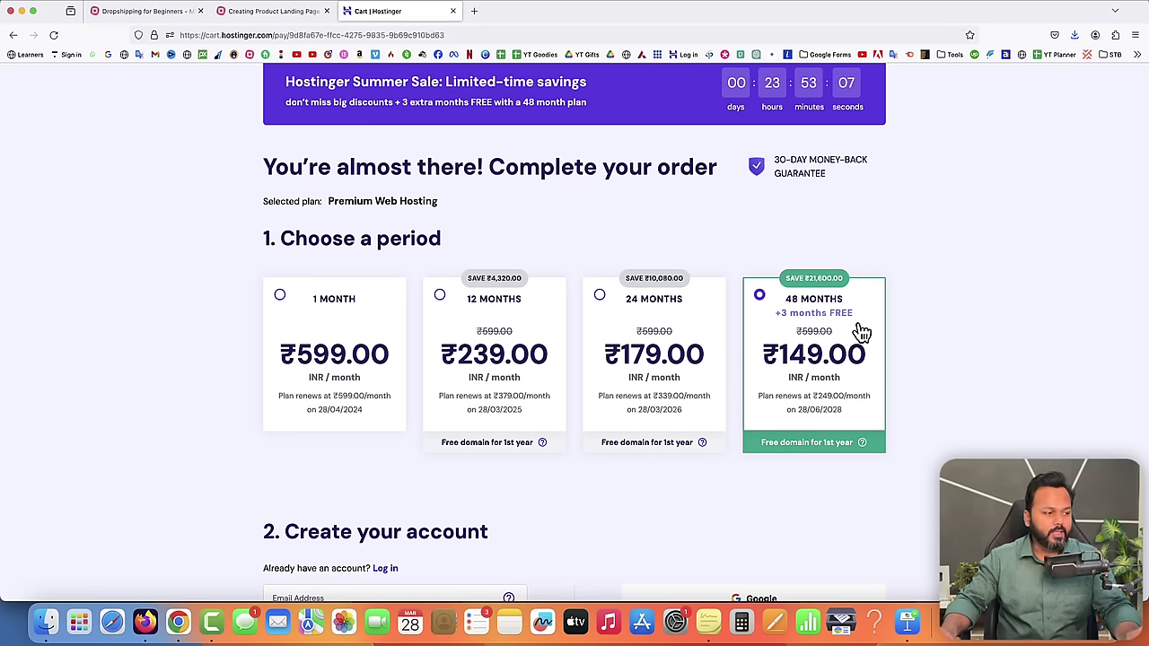
scroll(800, 398, "down", 5)
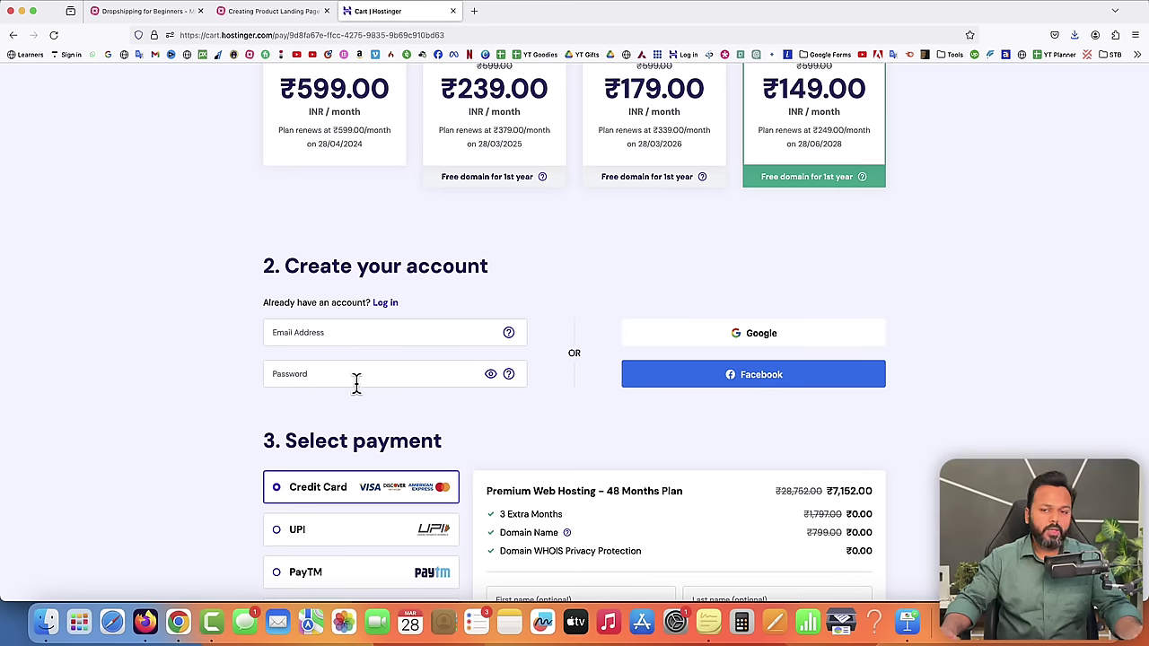
Step: Highlight the 48 Months Plan, ₹7,152.00 price and ₹8,439.36 total, then reveal the coupon field
scroll(534, 414, "down", 3)
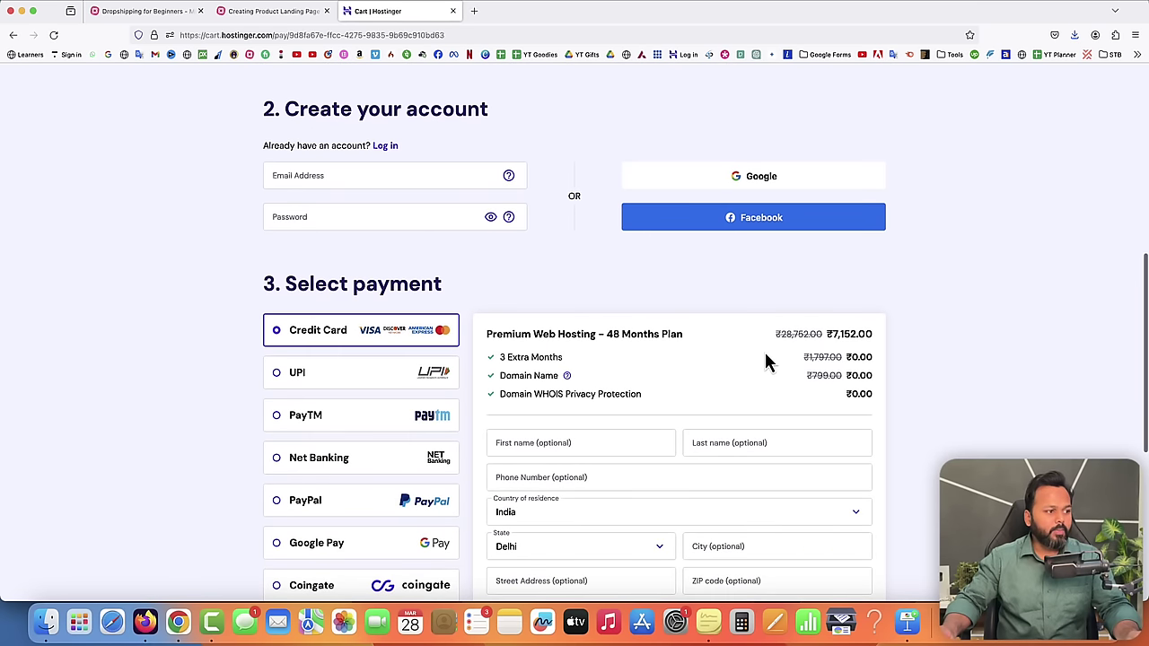
scroll(768, 355, "down", 1)
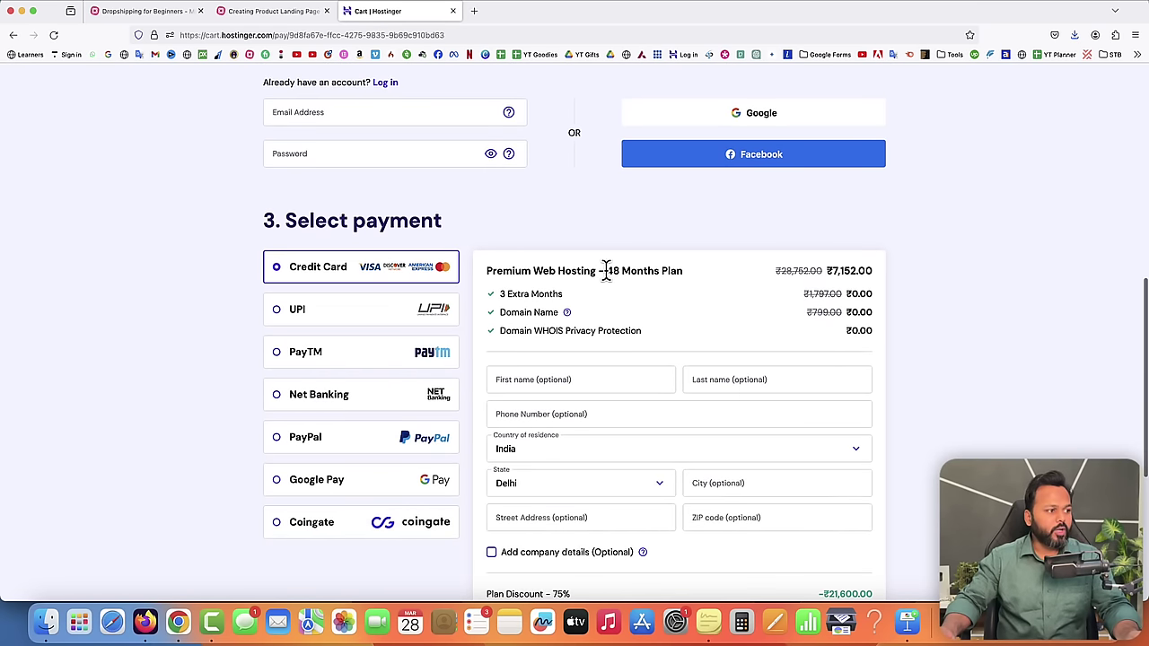
left_click_drag(607, 271, 681, 272)
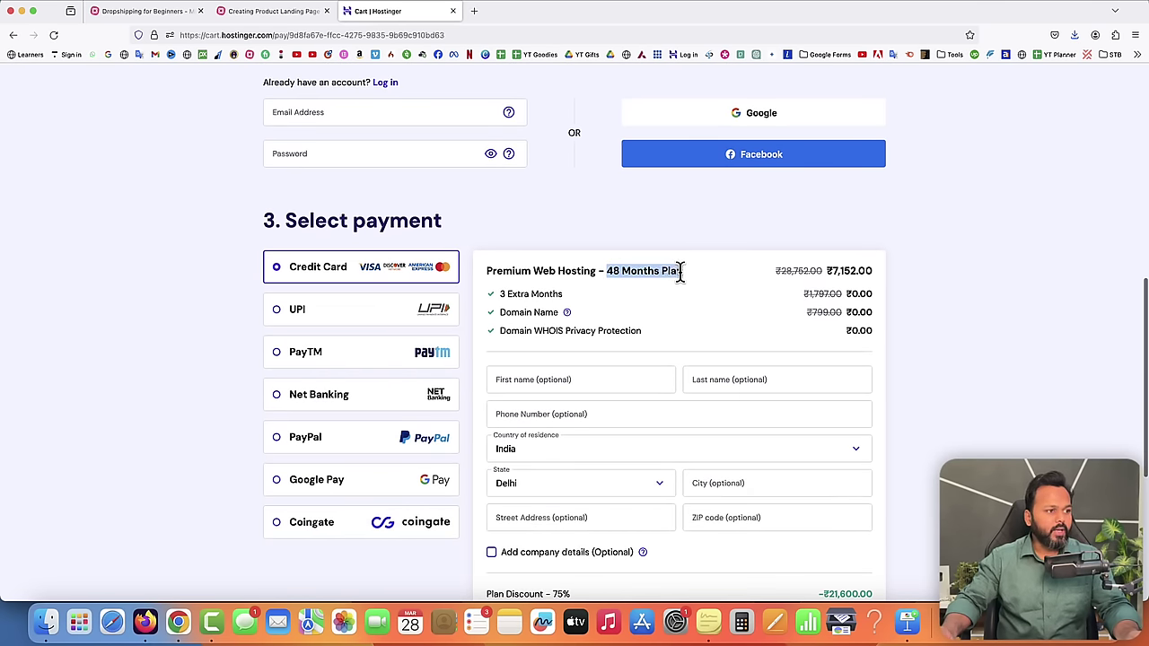
left_click(833, 269)
left_click_drag(834, 270, 864, 272)
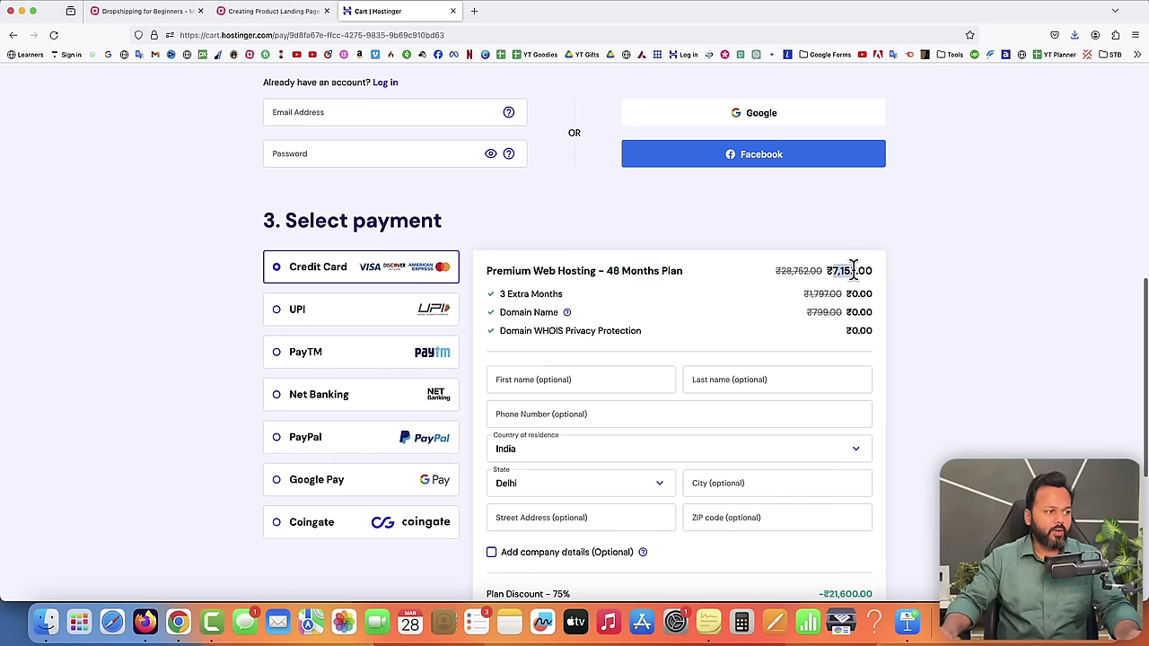
left_click_drag(507, 294, 631, 330)
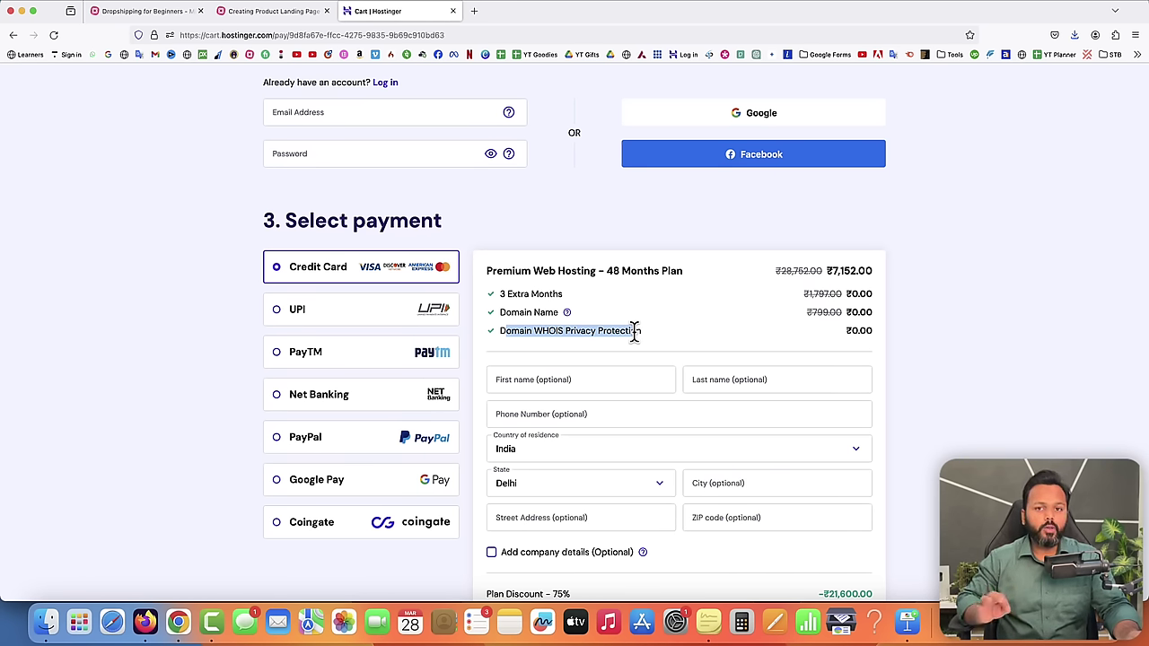
left_click(632, 331)
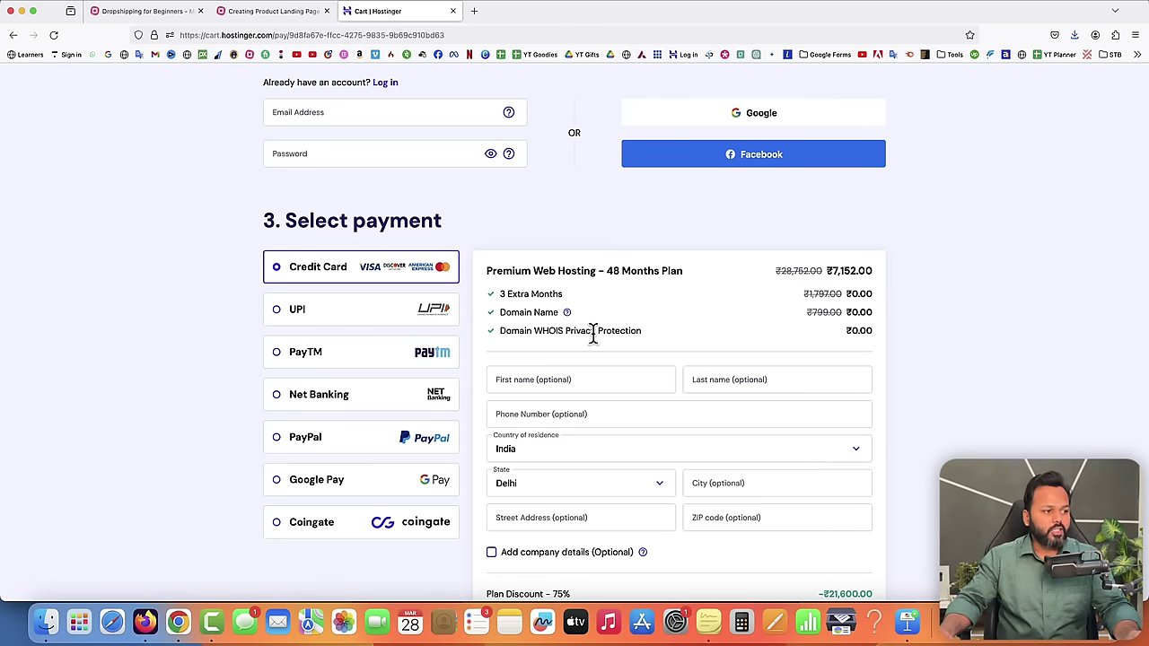
scroll(607, 333, "down", 5)
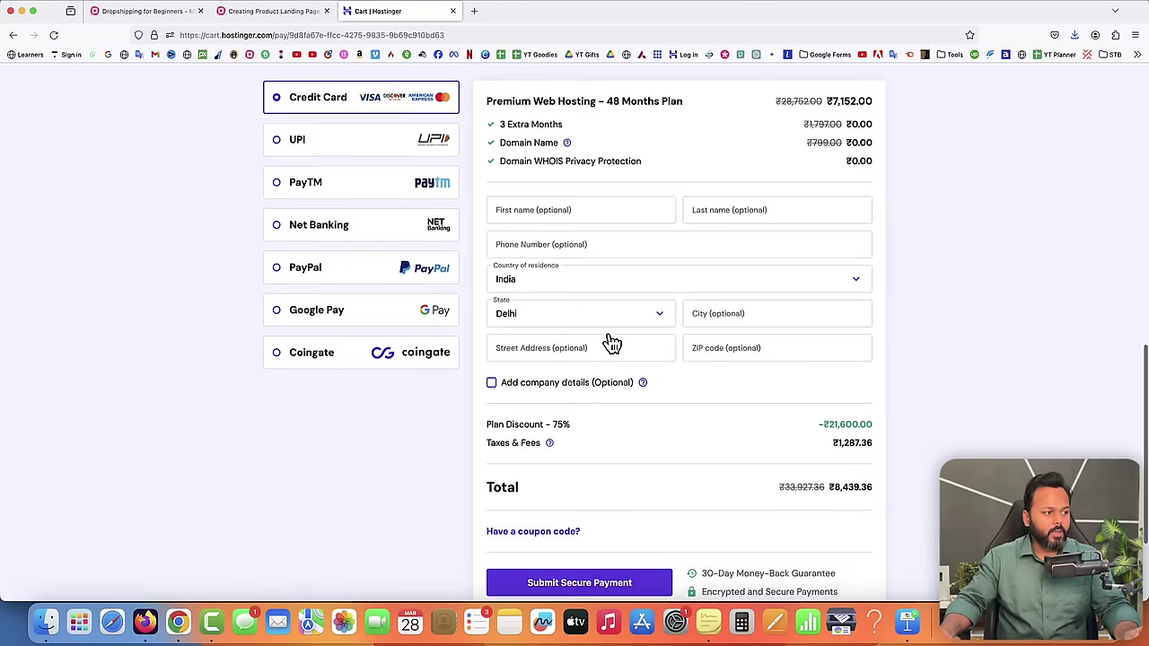
scroll(874, 467, "down", 1)
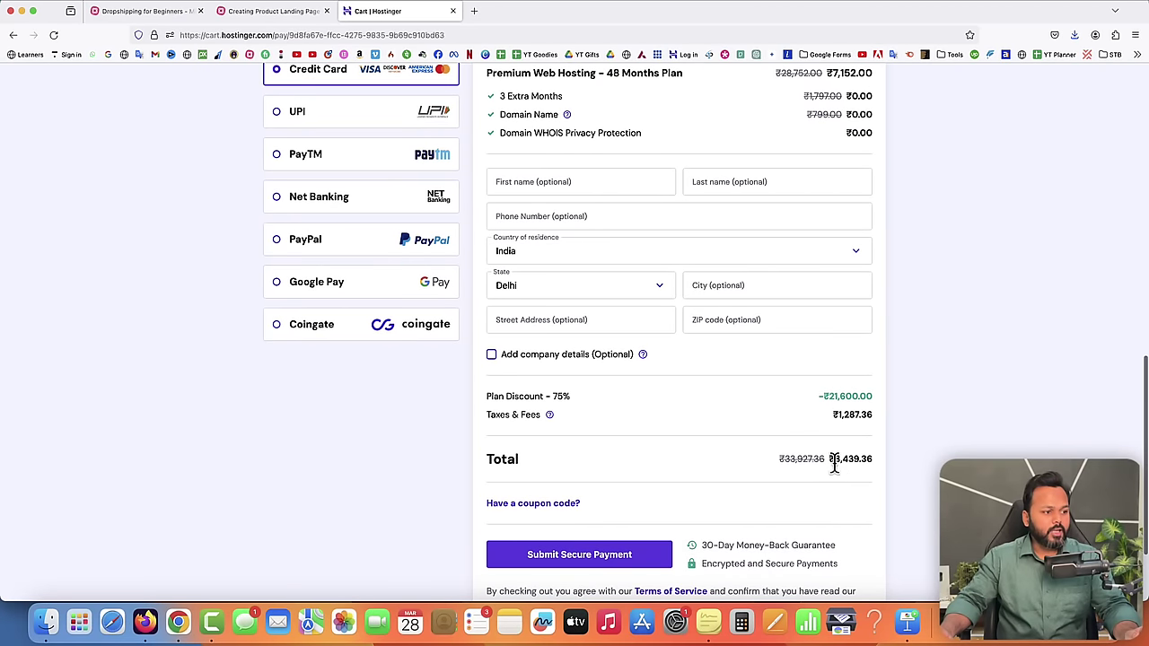
left_click_drag(840, 459, 867, 459)
left_click(557, 504)
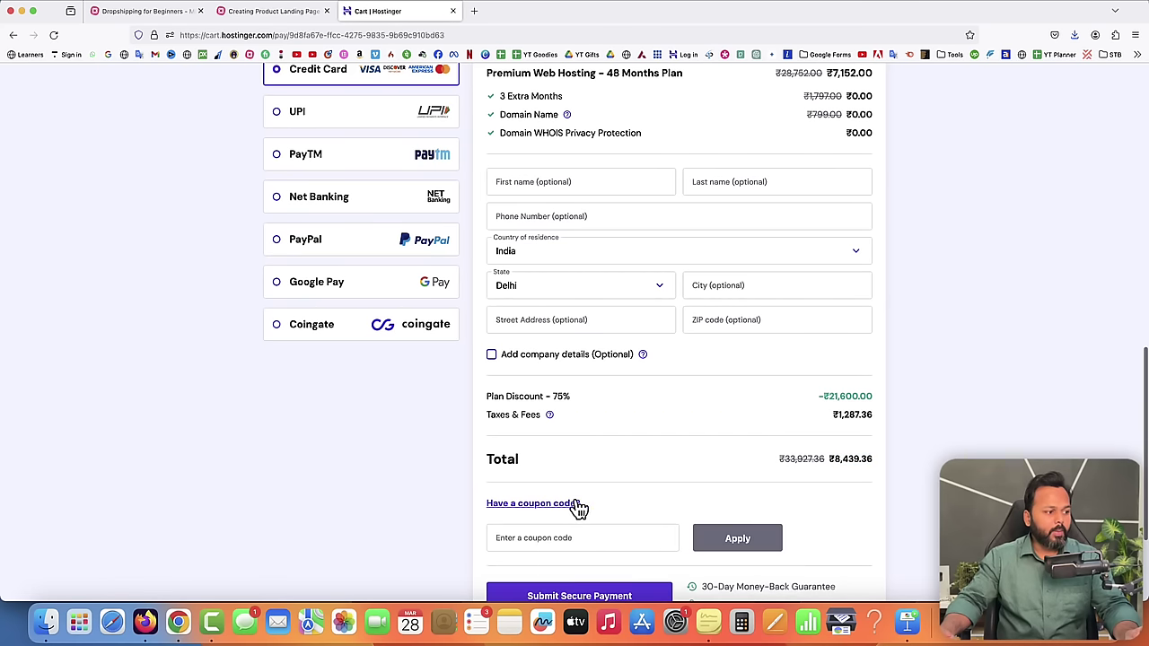
Step: Apply coupon SADDAM7 and highlight the discounted total of about ₹7,595
left_click(600, 536)
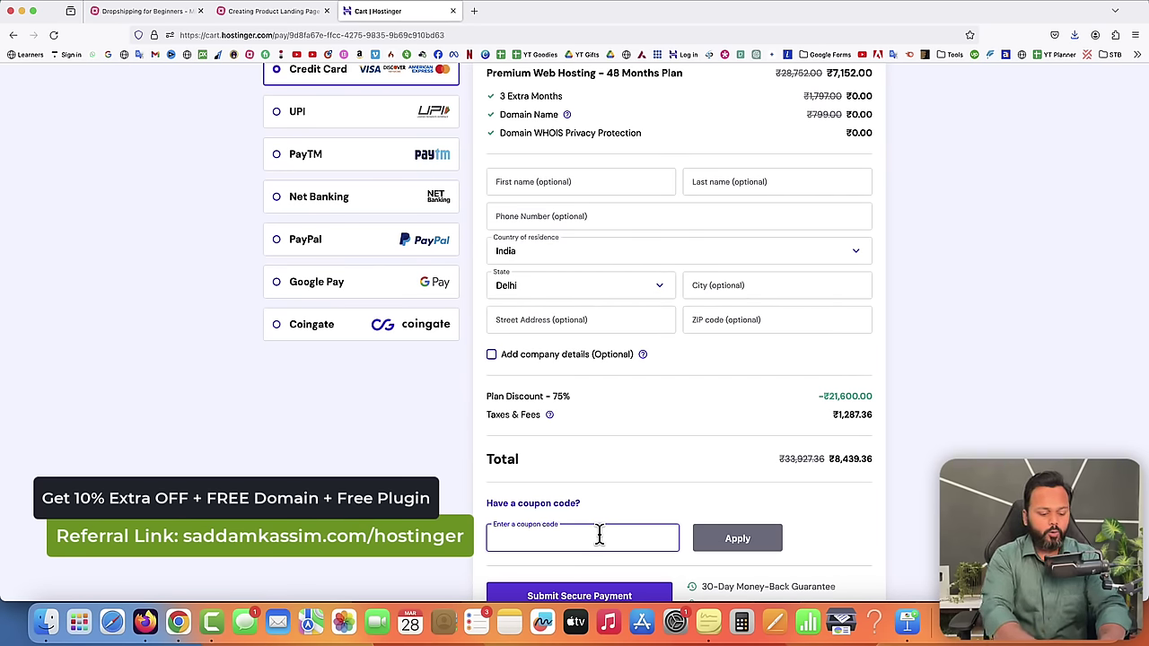
type("SADDAM")
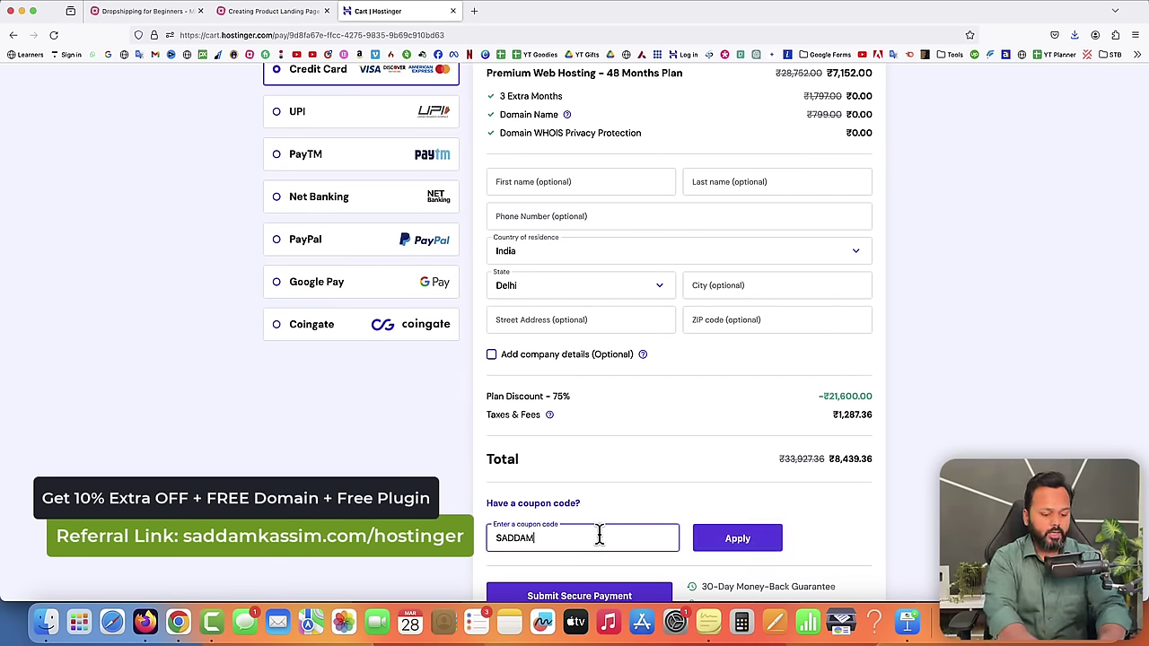
type("7")
left_click(753, 552)
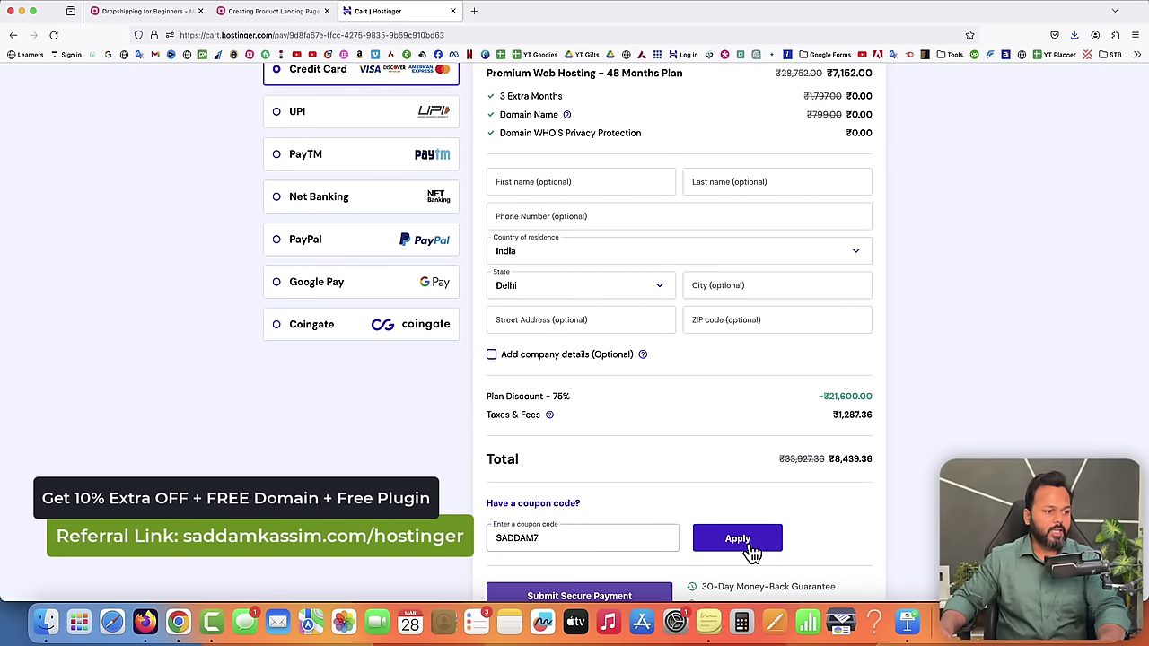
scroll(812, 536, "down", 1)
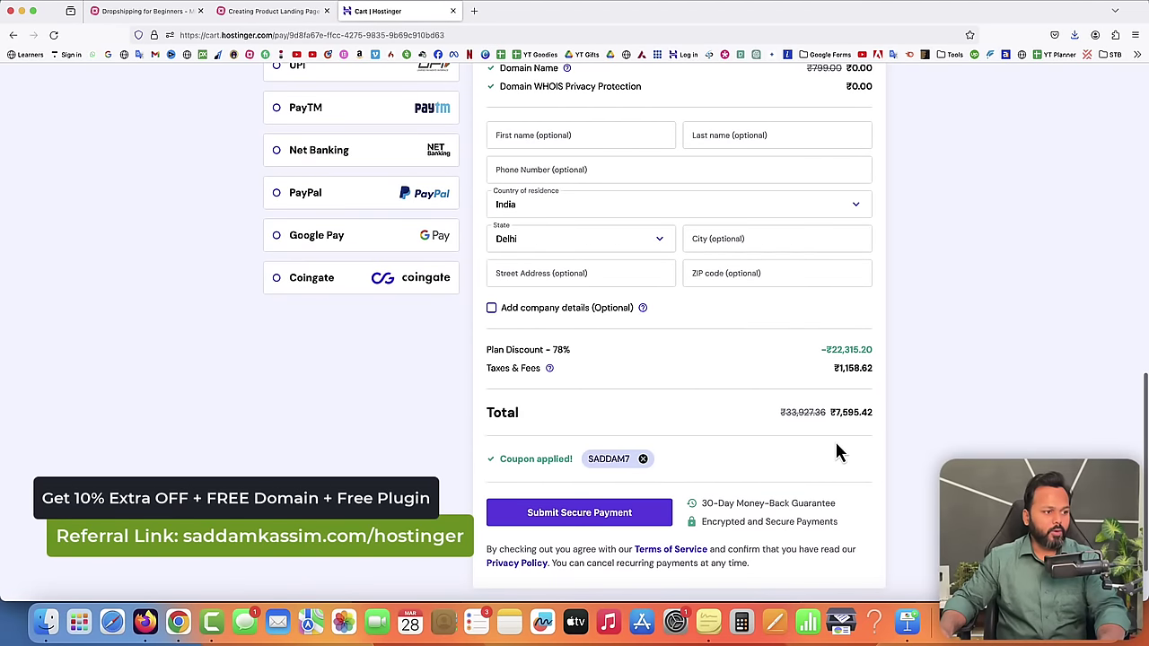
left_click_drag(835, 412, 864, 412)
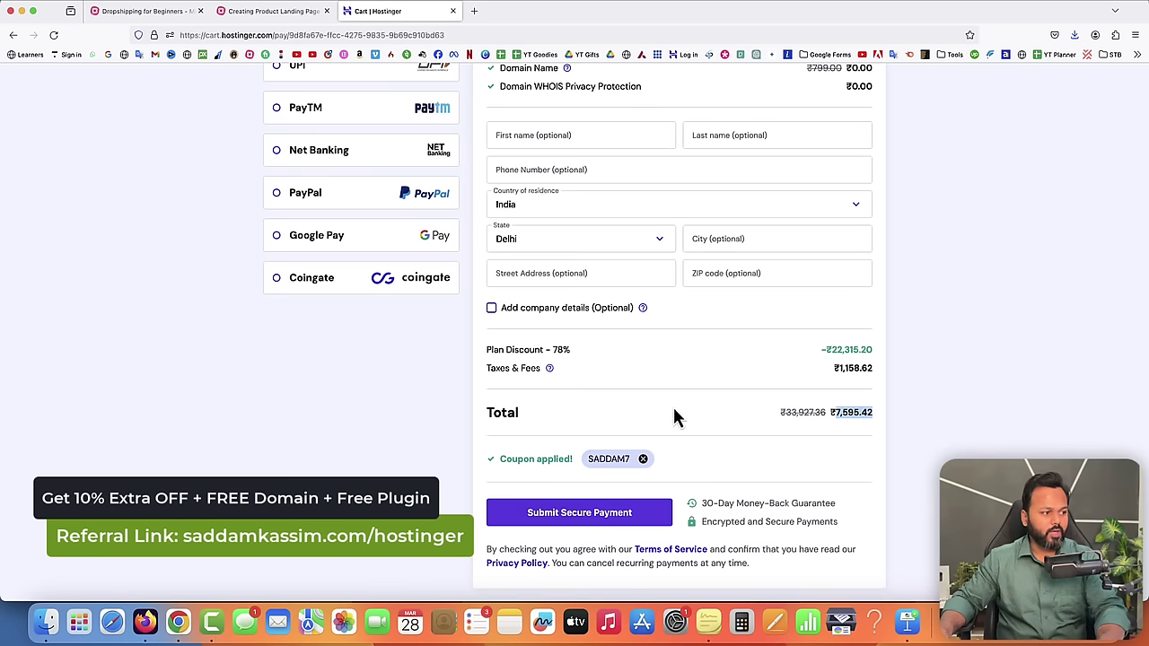
scroll(677, 411, "up", 3)
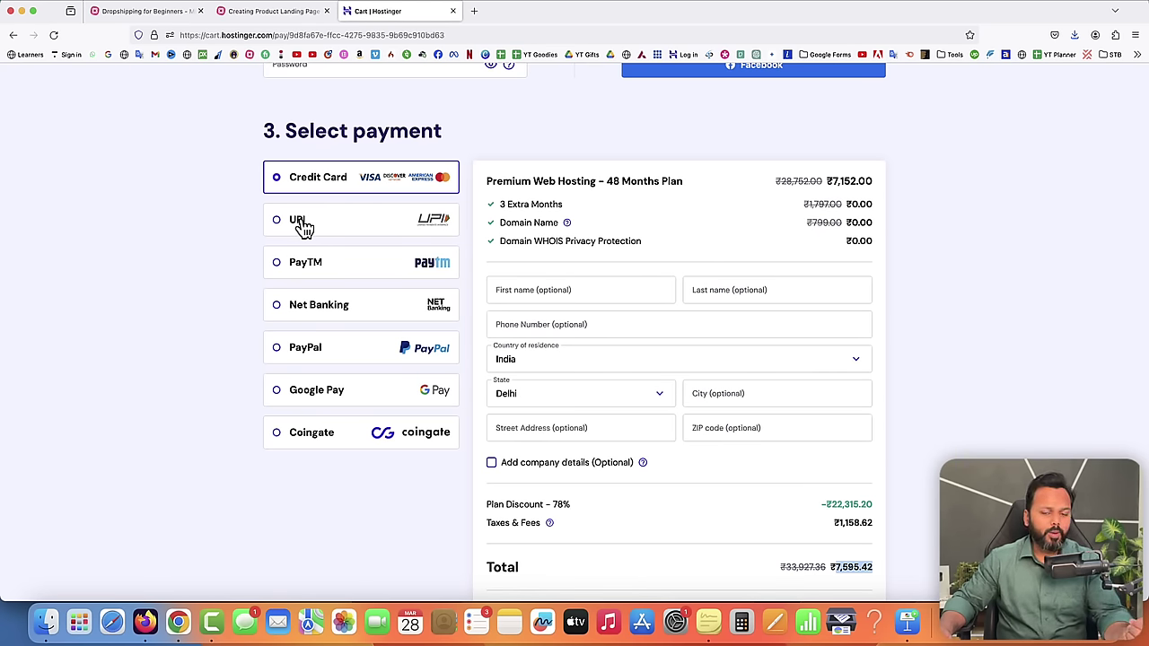
scroll(762, 395, "down", 2)
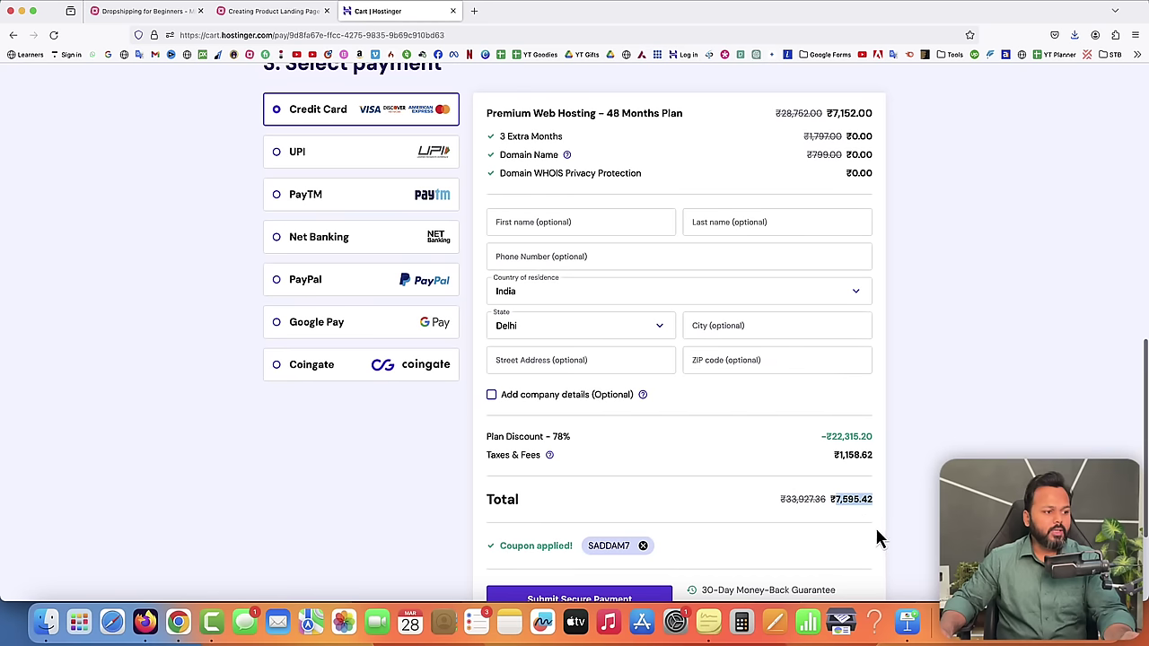
left_click_drag(832, 499, 859, 500)
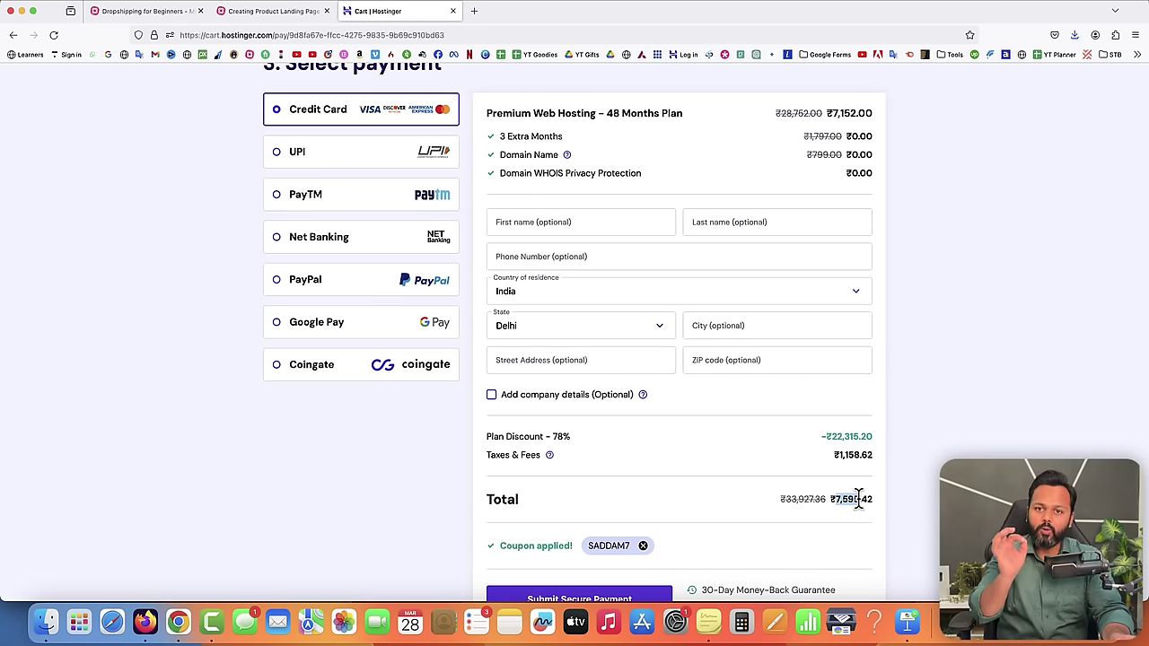
left_click_drag(858, 501, 852, 508)
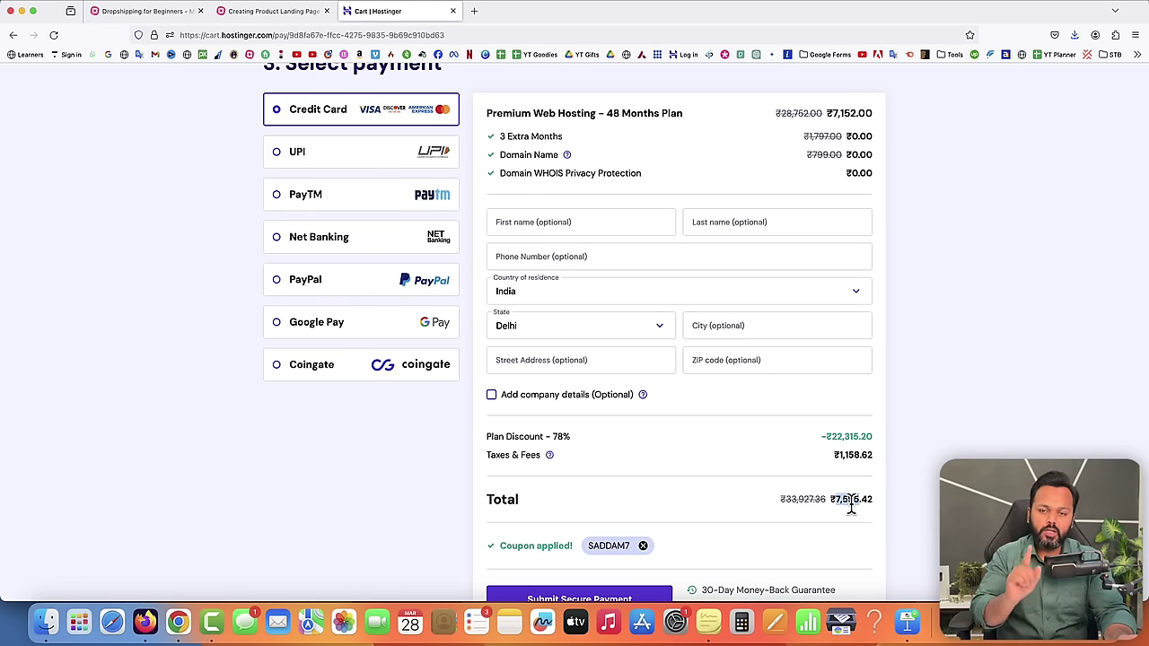
scroll(577, 549, "down", 3)
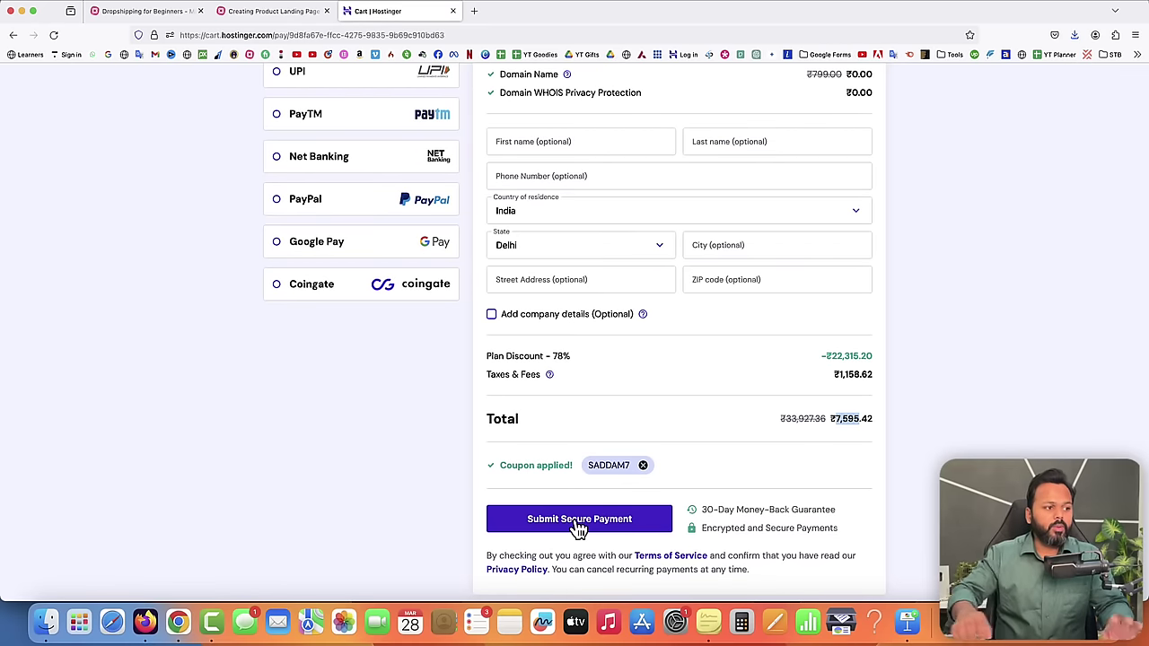
scroll(579, 530, "up", 10)
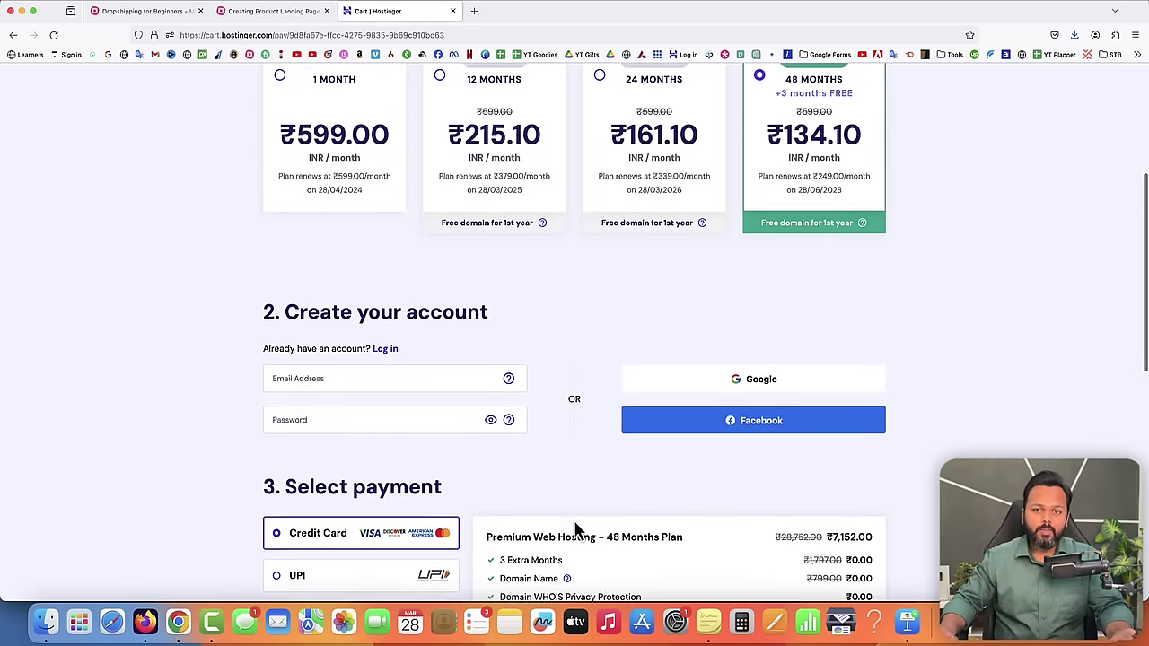
scroll(579, 530, "up", 2)
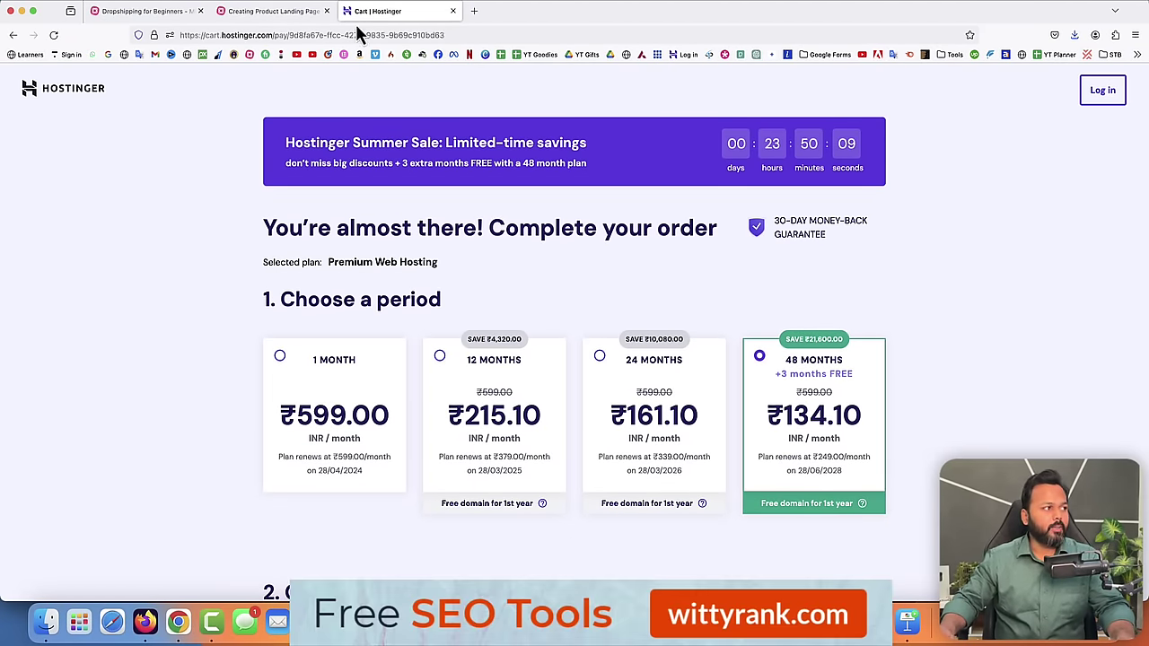
left_click(383, 34)
Step: Go to the Hostinger homepage and open the Log in page
type("hostinger.in/")
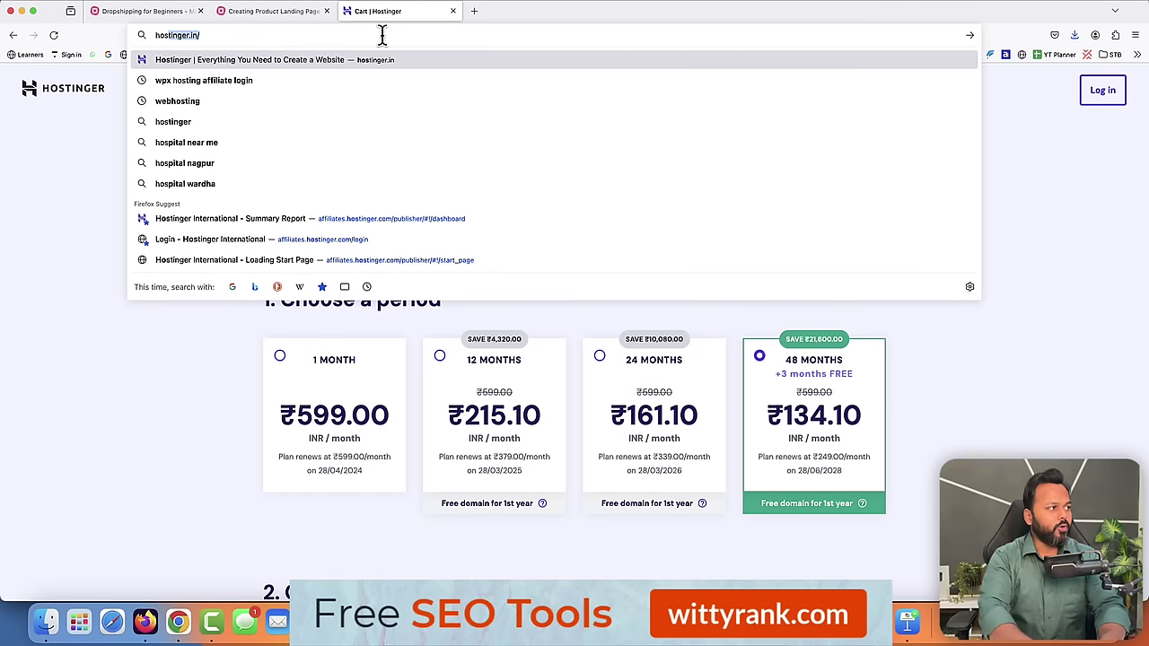
key("Return")
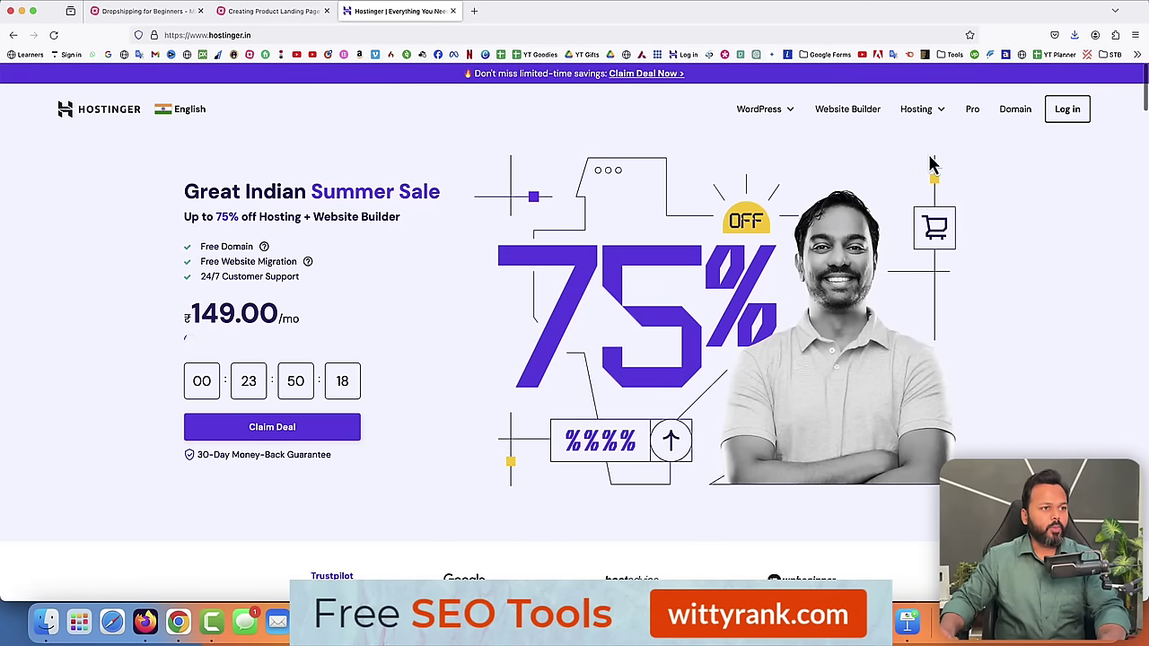
left_click(1068, 108)
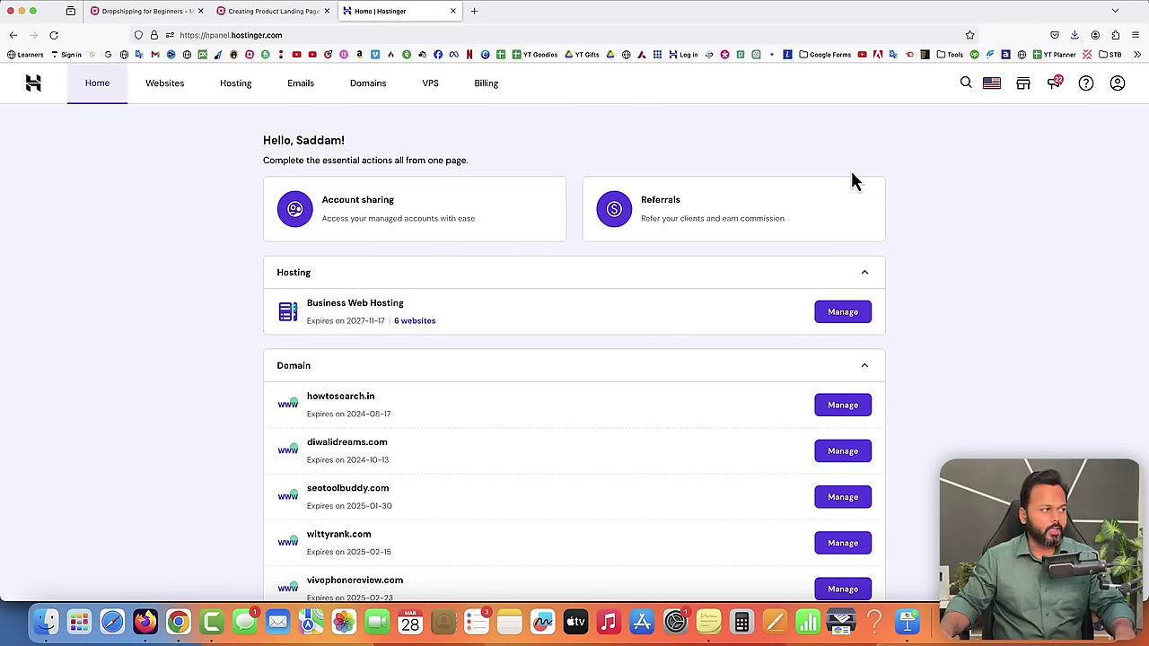
Step: Search for a new domain named kitchenhelp.com
left_click(368, 83)
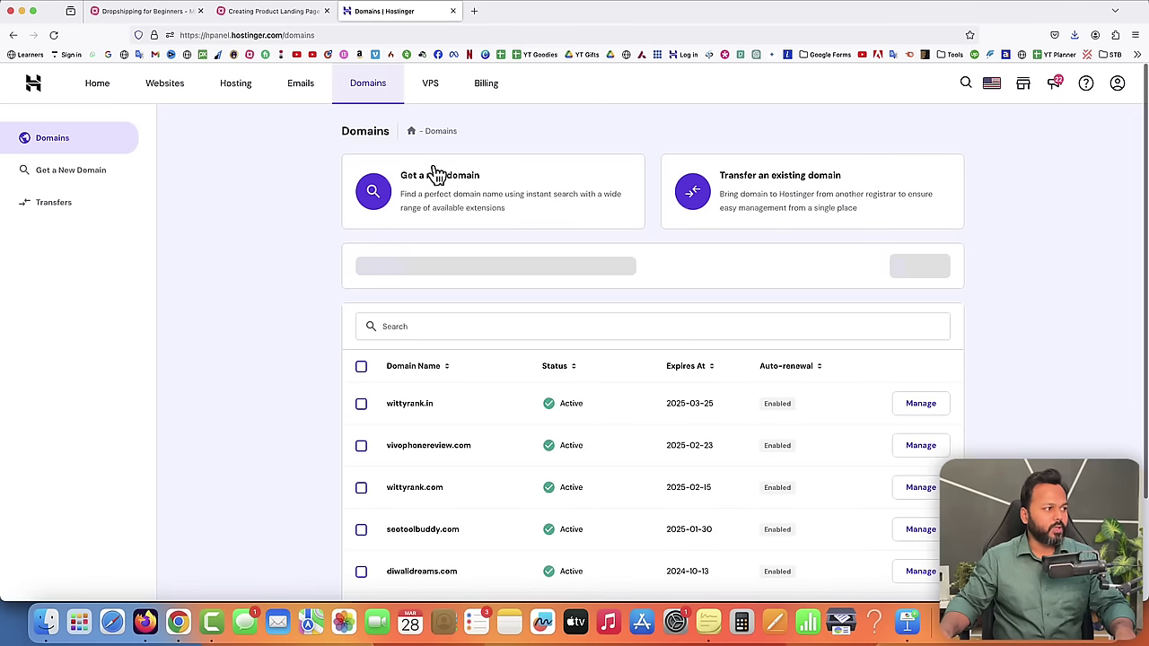
left_click(418, 185)
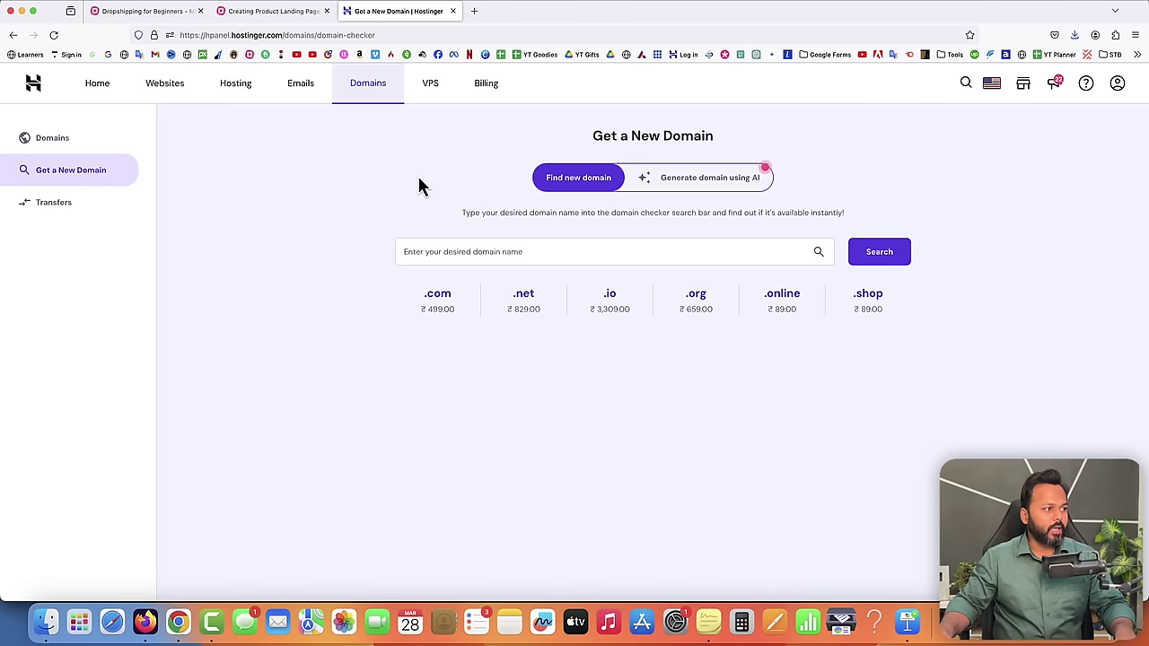
left_click(461, 251)
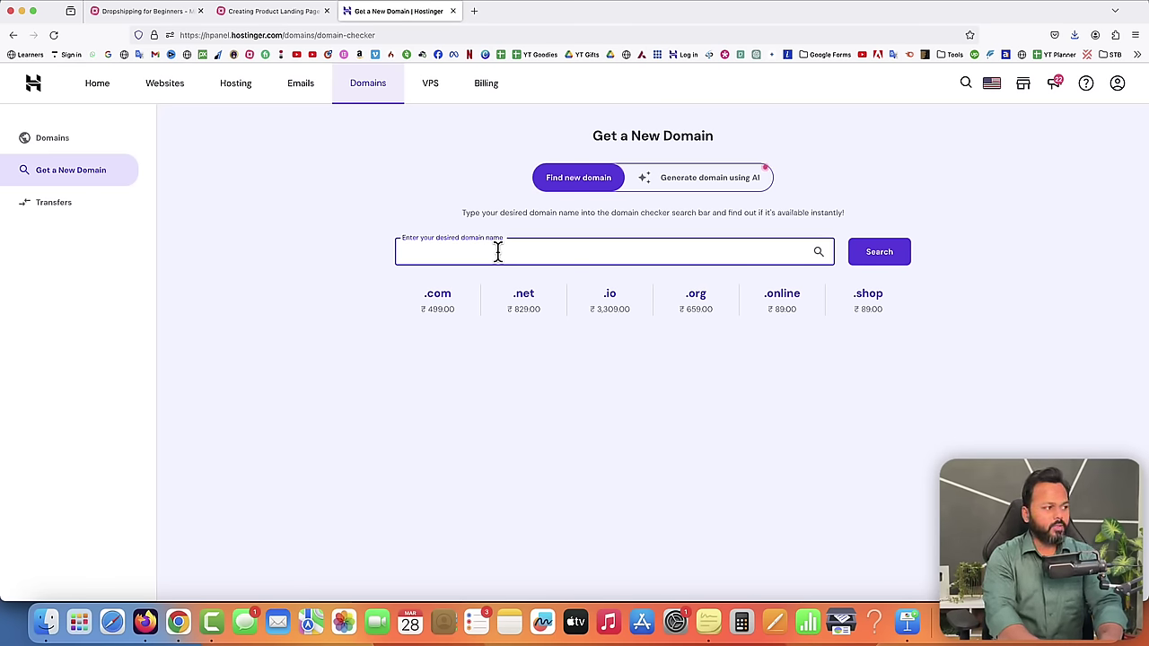
type("itchenhelp.com")
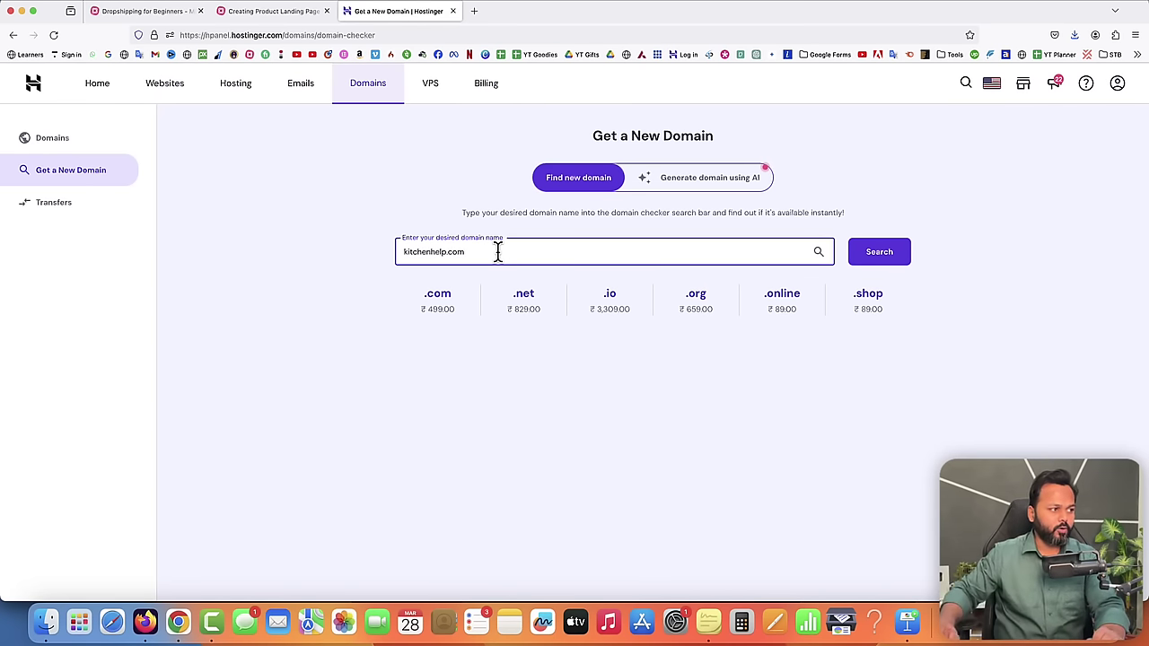
left_click(889, 257)
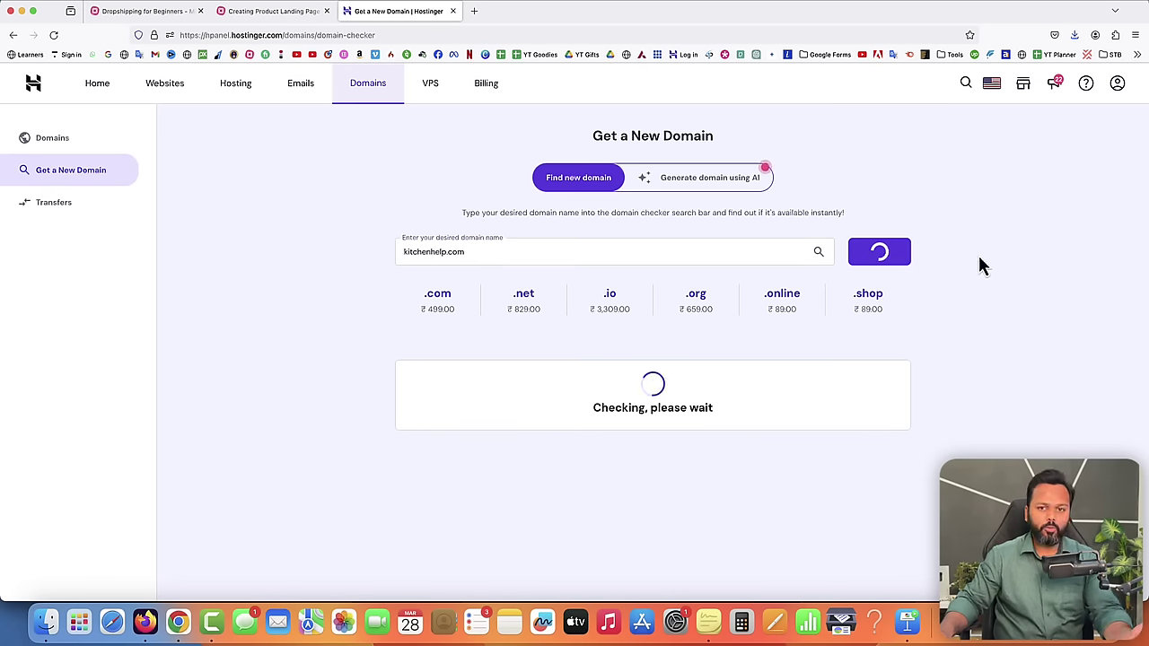
Step: Note kitchenhelp.com is taken and buy the ₹89 kitchenhelp.online alternative instead
scroll(974, 257, "down", 3)
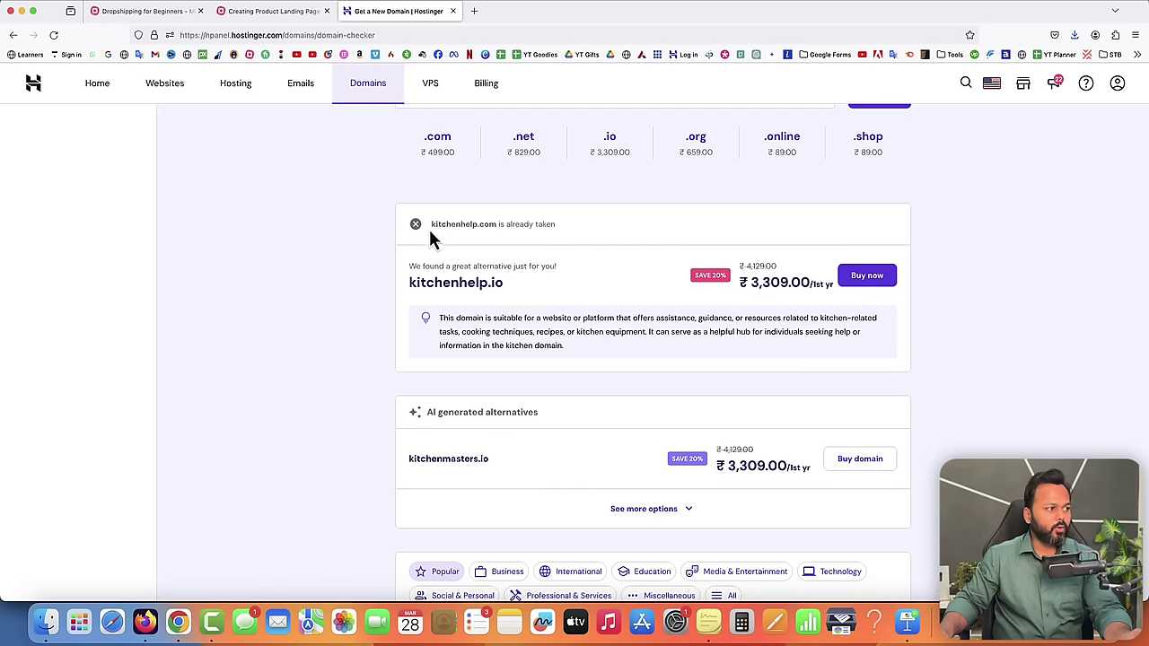
left_click_drag(430, 224, 555, 225)
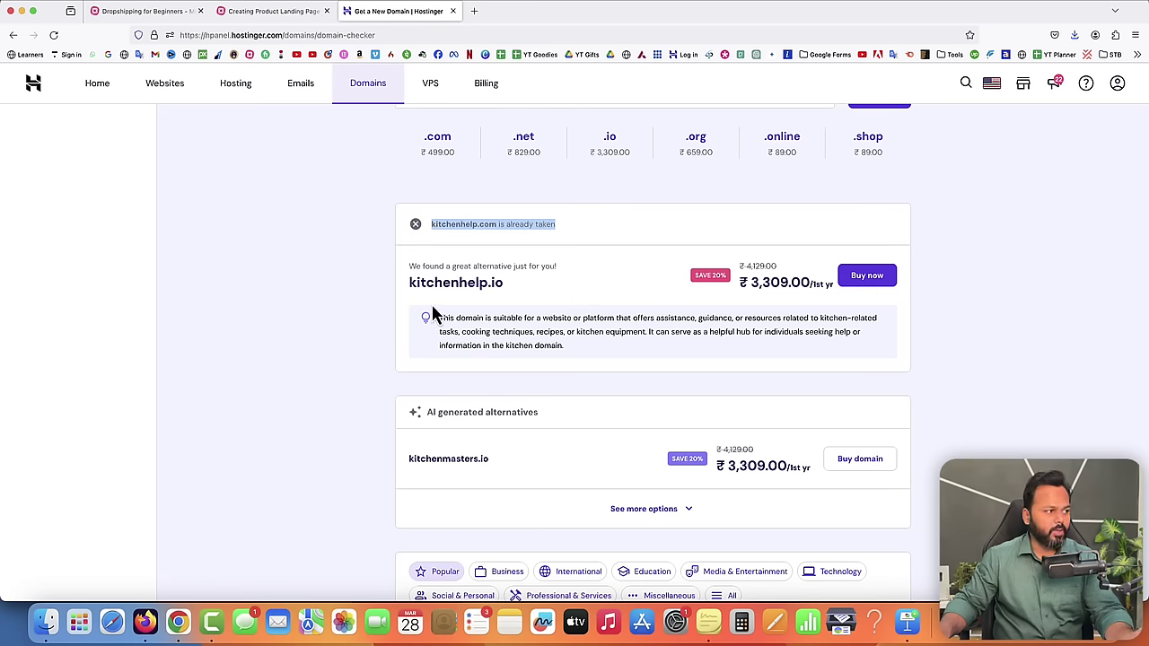
left_click_drag(409, 282, 503, 290)
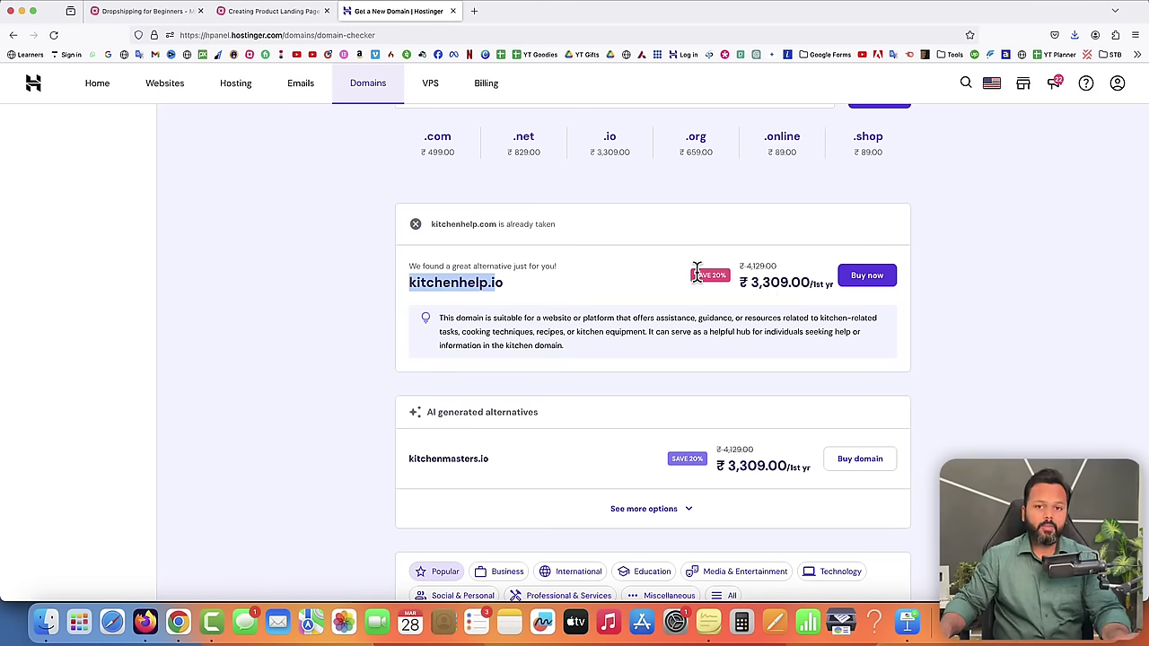
scroll(628, 275, "up", 5)
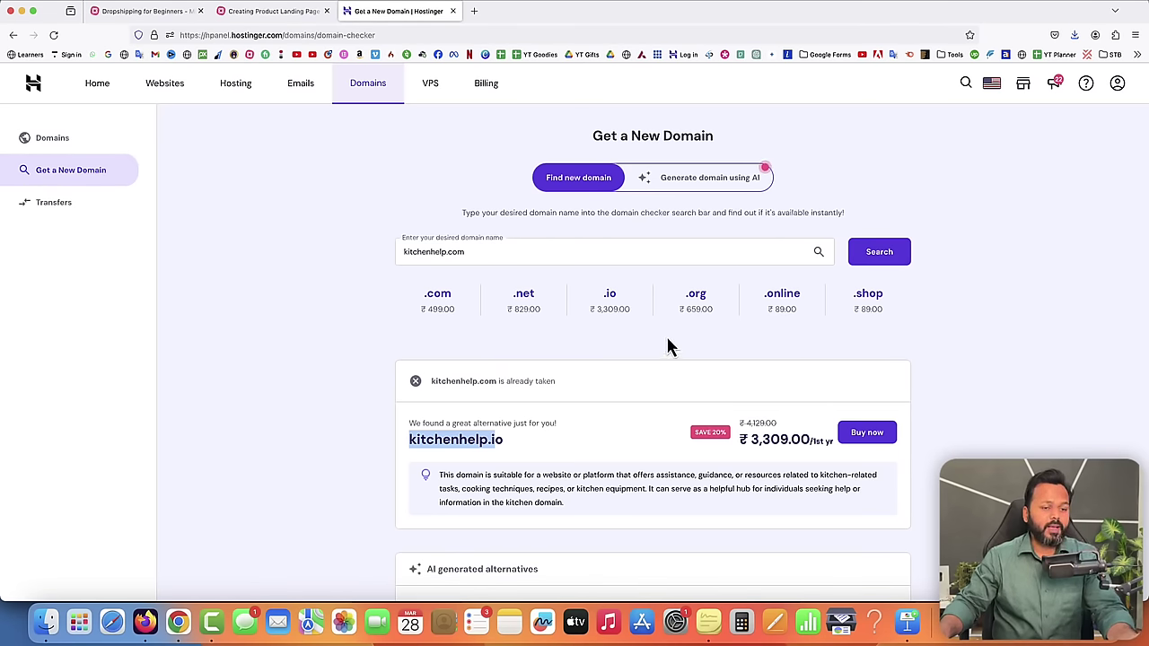
left_click(570, 355)
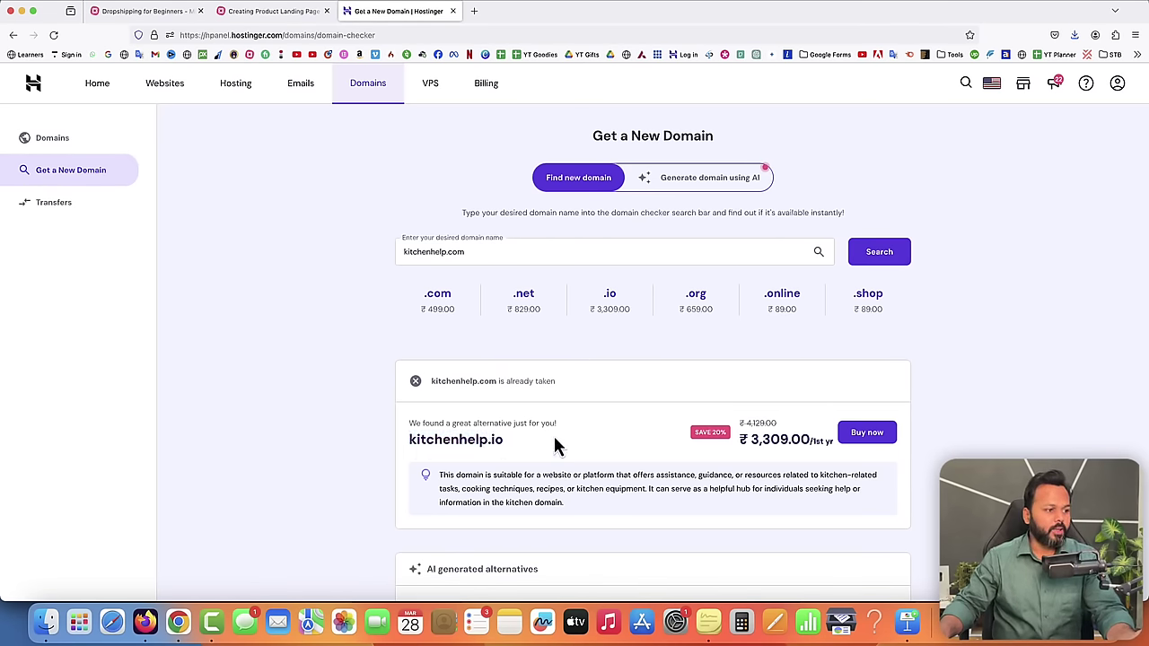
scroll(554, 440, "down", 10)
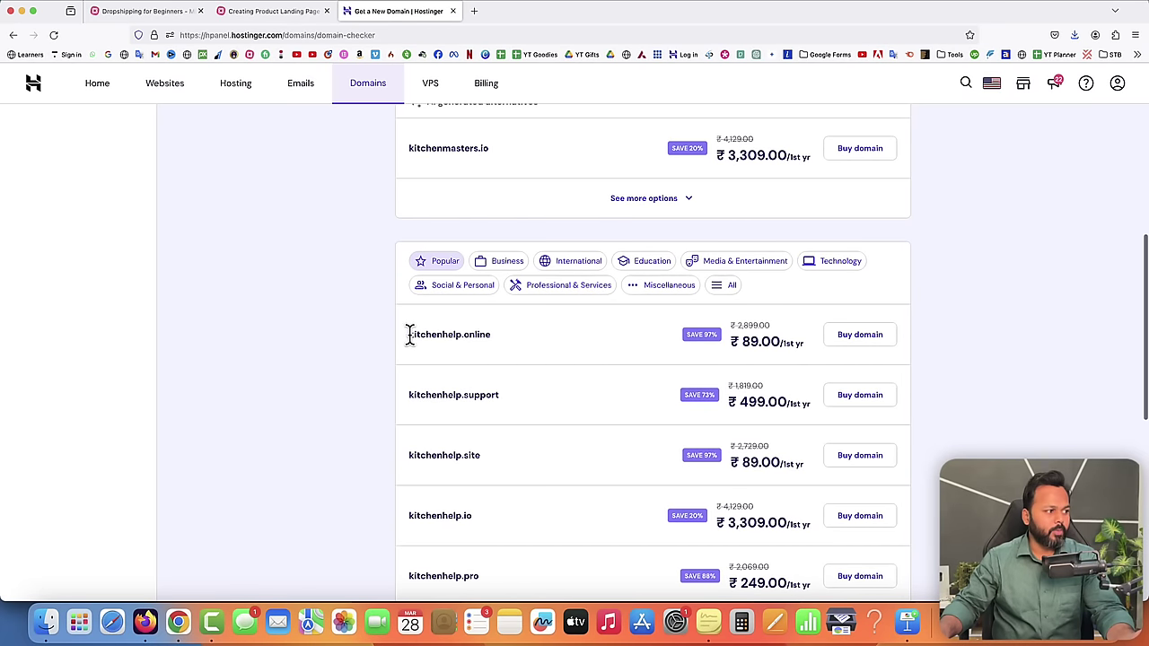
left_click_drag(409, 334, 490, 335)
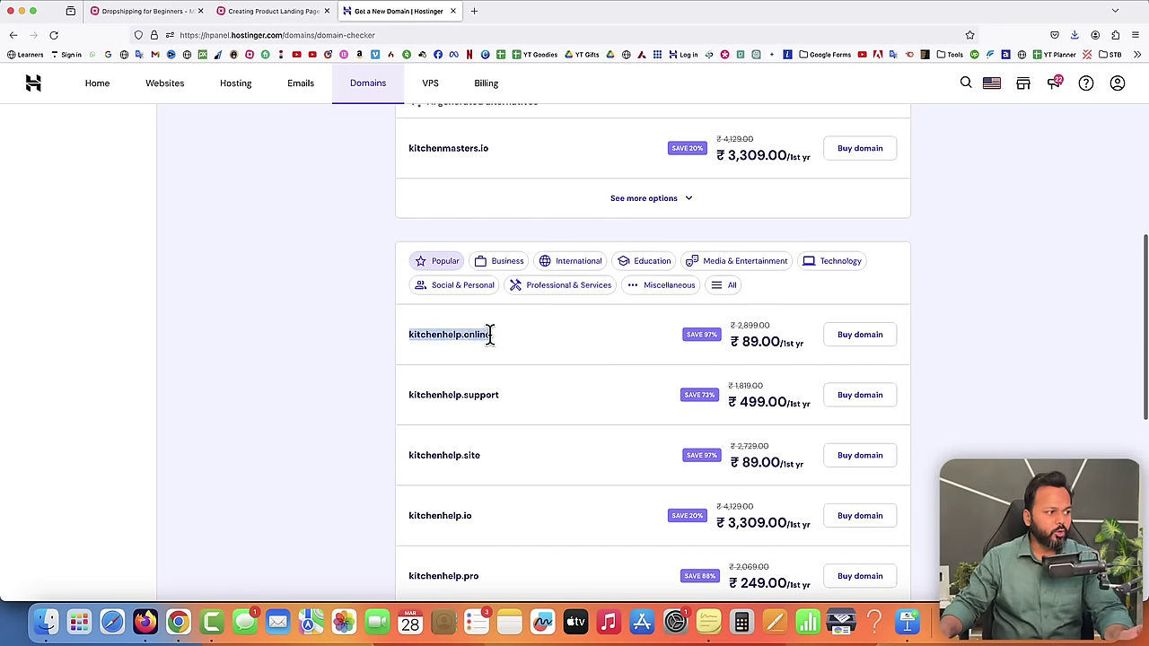
left_click_drag(740, 342, 762, 345)
left_click(866, 341)
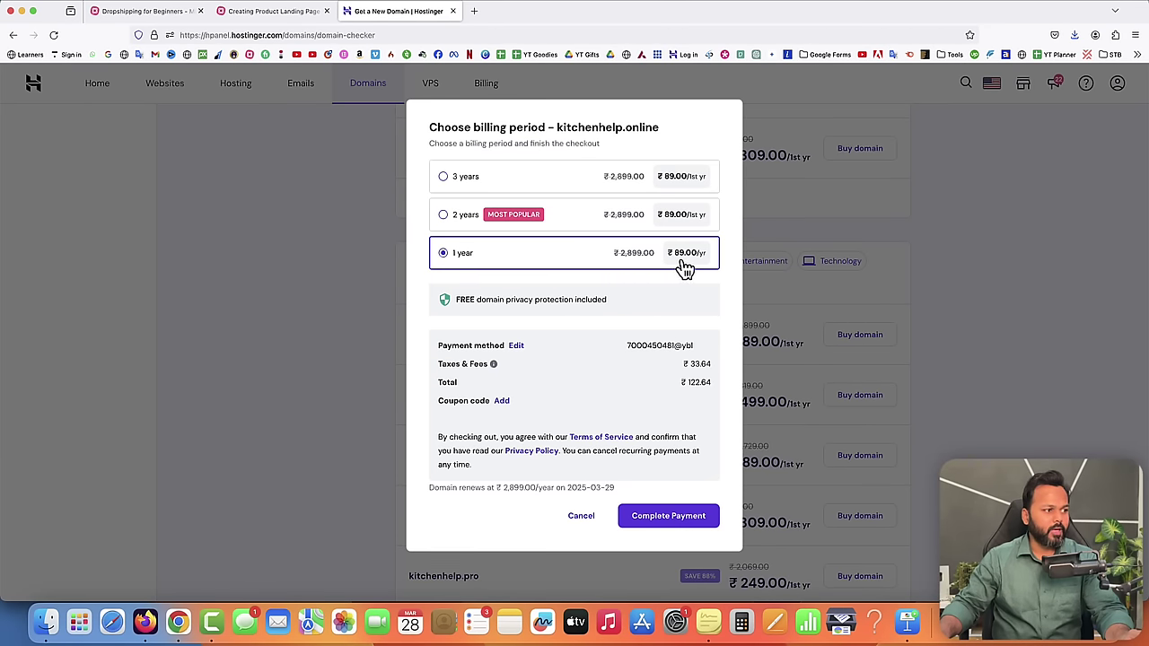
Step: Pay for one year of kitchenhelp.online, complete registration and open the domain overview
left_click(672, 519)
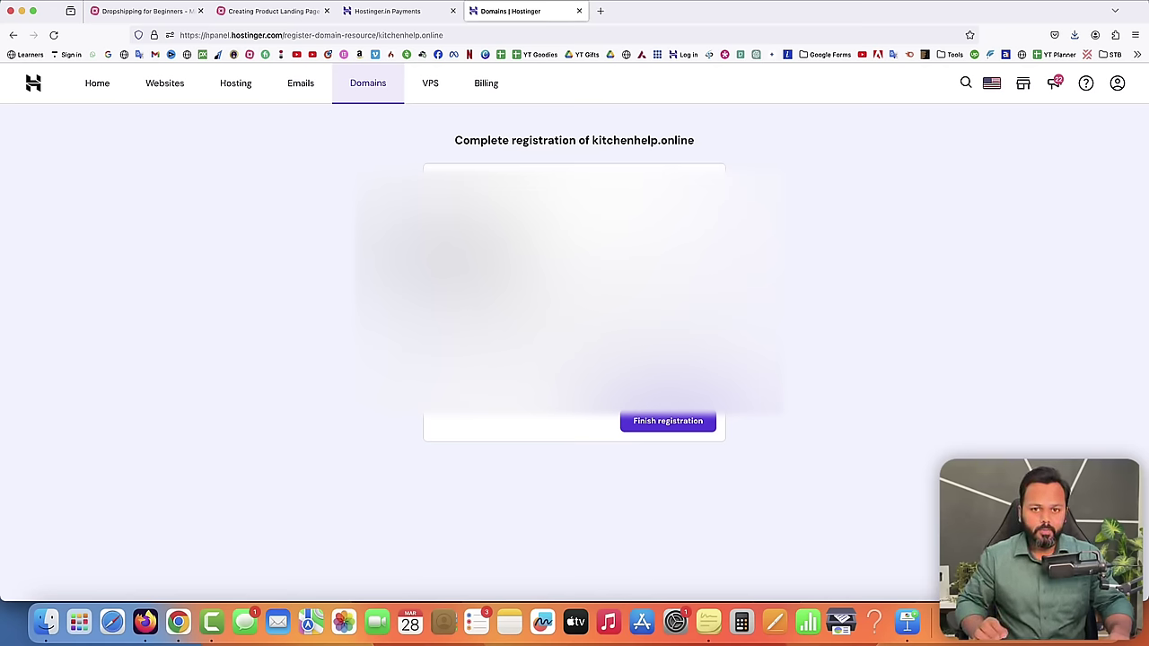
left_click(686, 424)
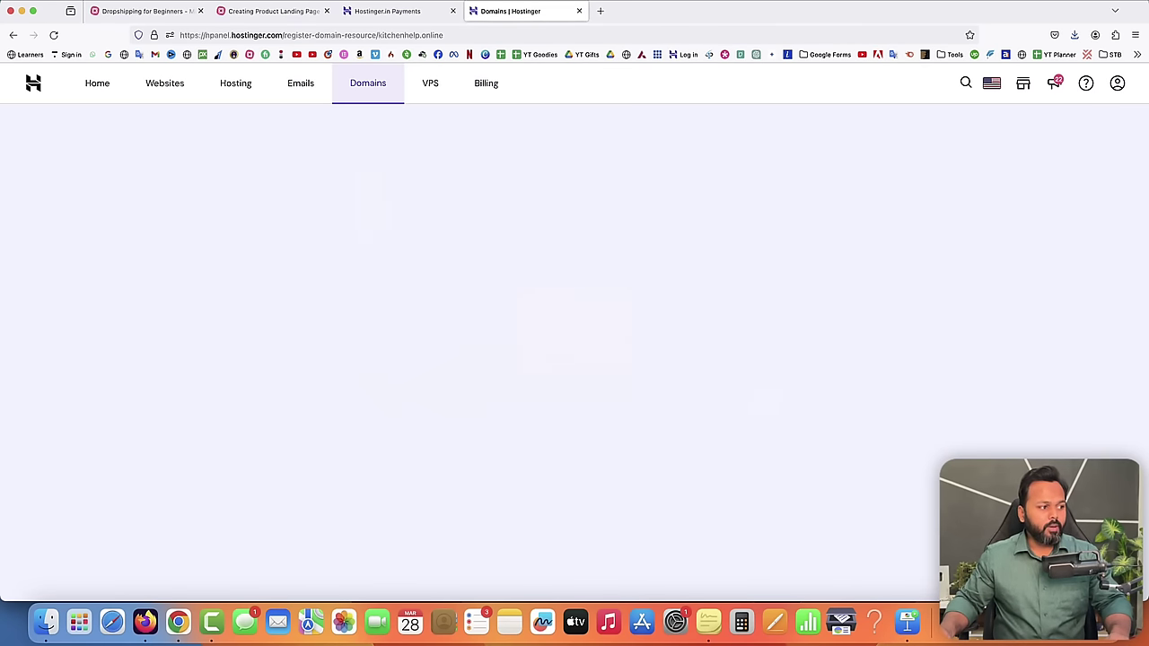
left_click_drag(539, 380, 611, 392)
left_click(611, 391)
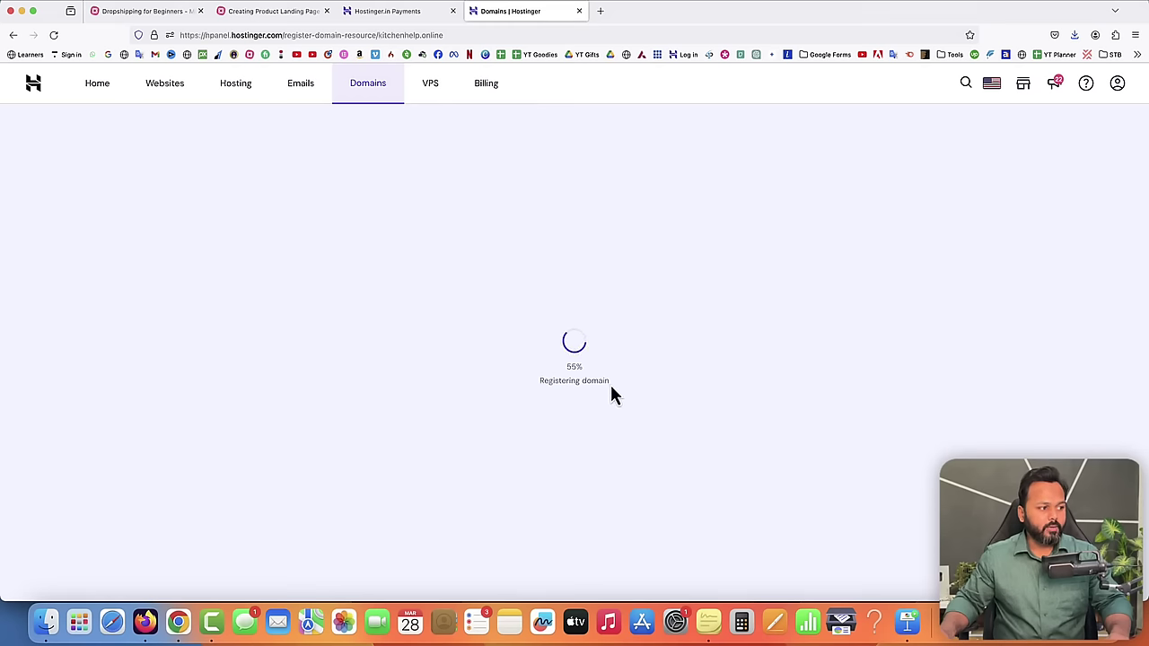
left_click(572, 493)
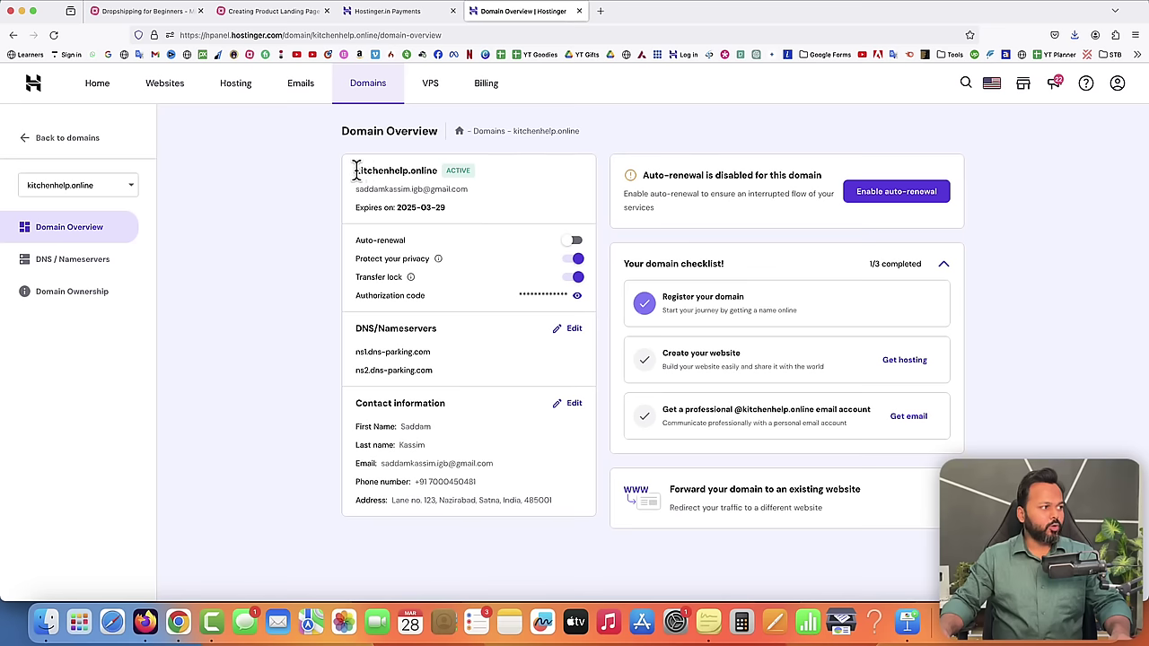
Step: Try loading kitchenhelp.online in a new tab, then go to the Websites list
left_click_drag(356, 171, 435, 169)
key("super+c")
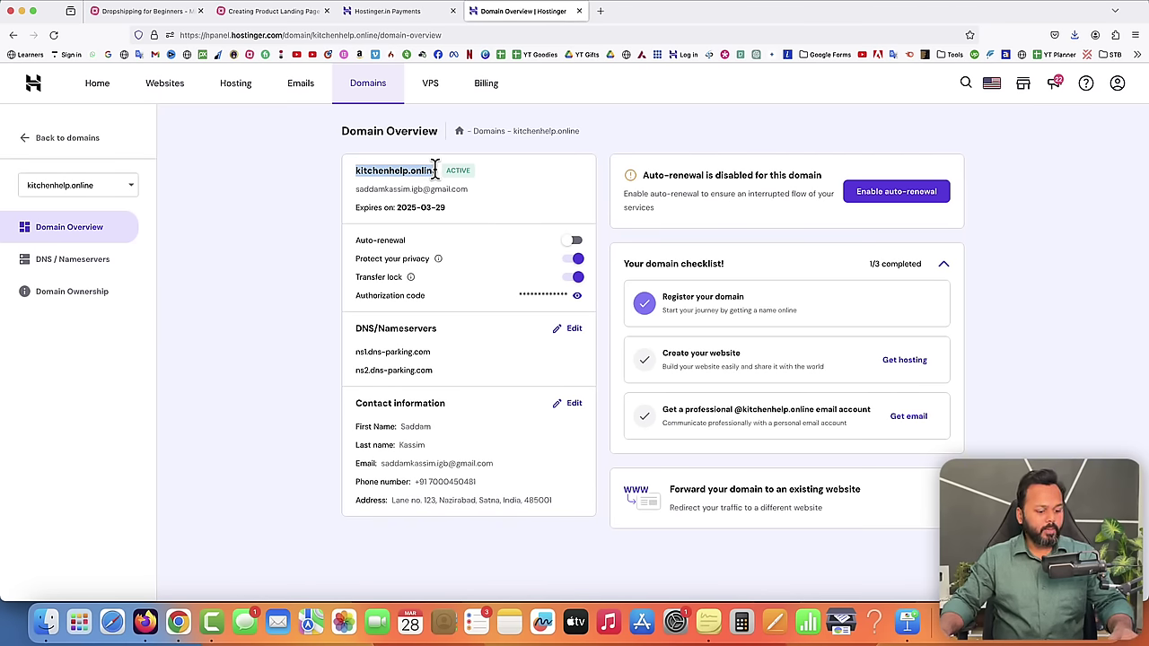
left_click(601, 13)
key("super+v")
key("Return")
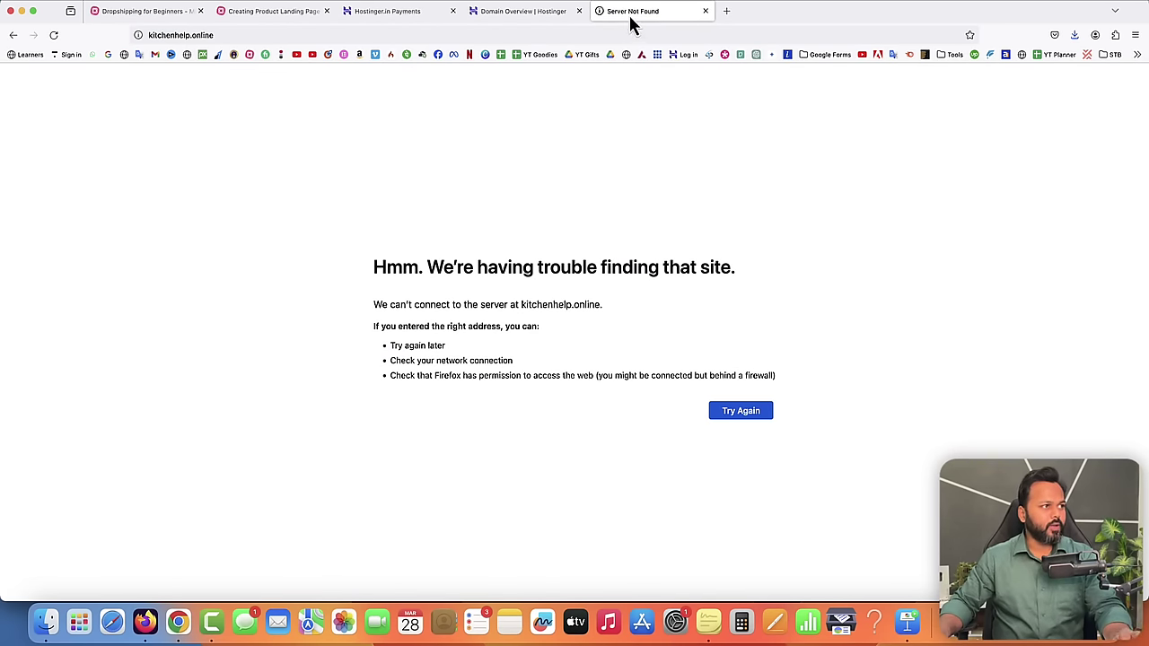
left_click(548, 16)
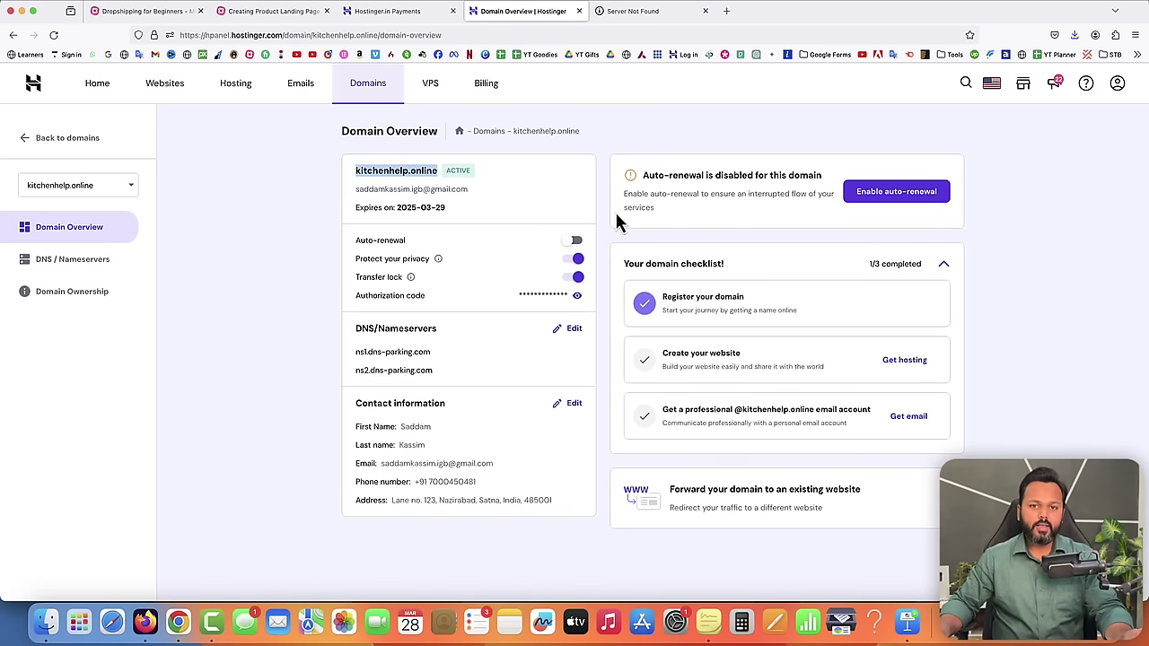
left_click(240, 17)
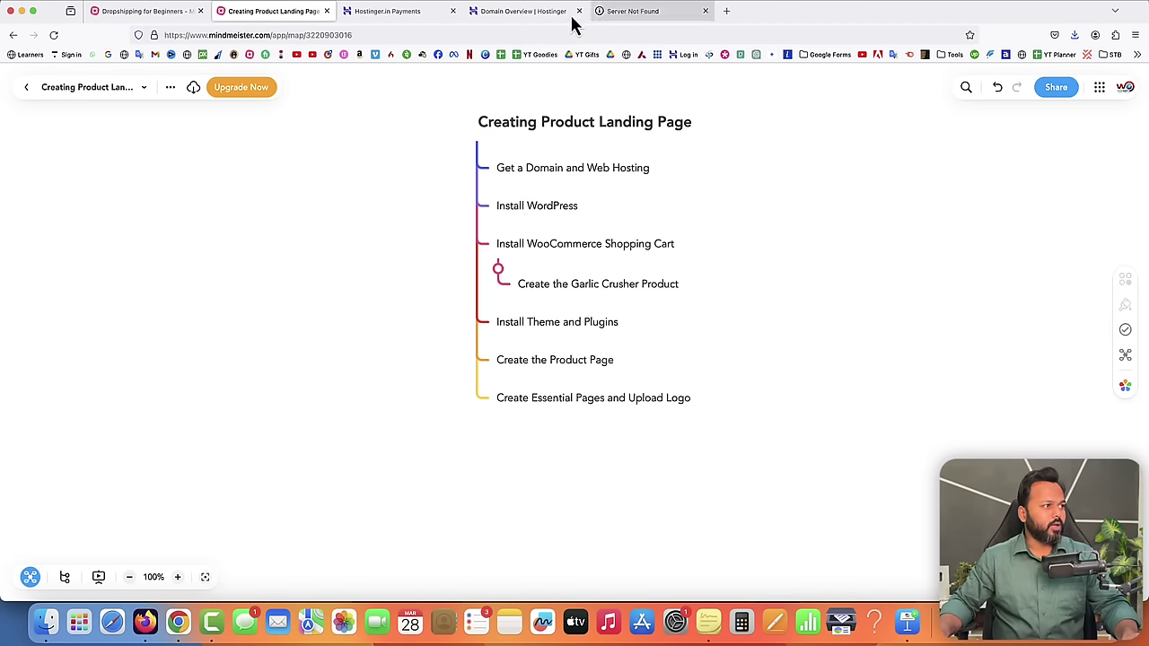
left_click(539, 16)
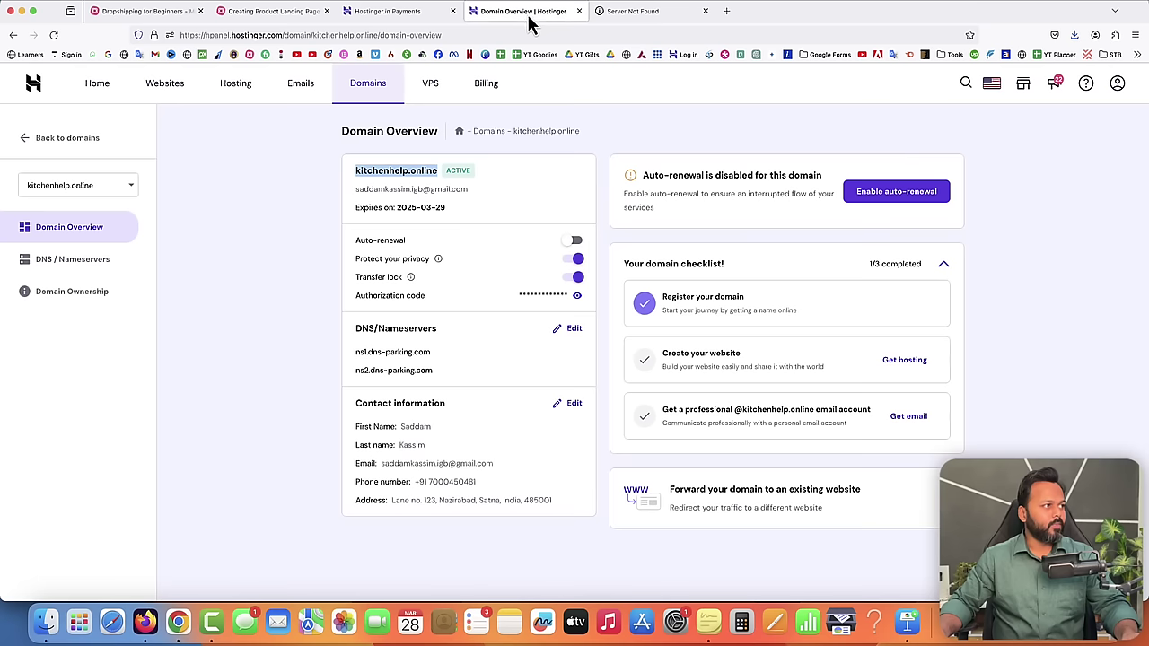
left_click(165, 92)
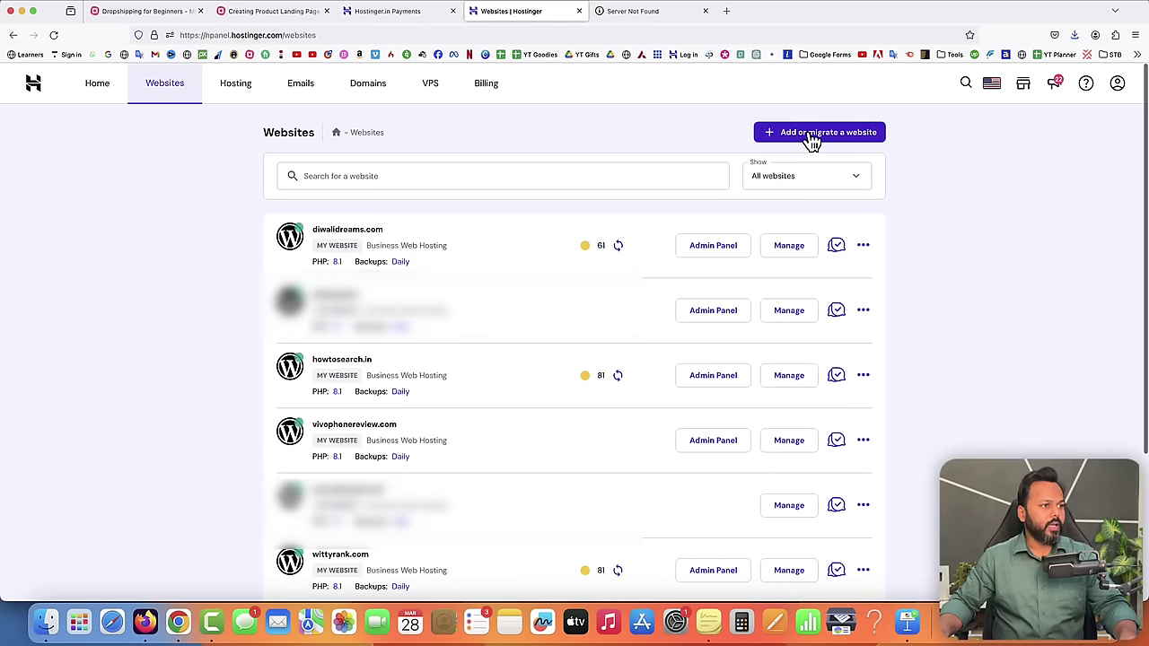
Step: Create a new WordPress website and enter the administrator password
left_click(810, 142)
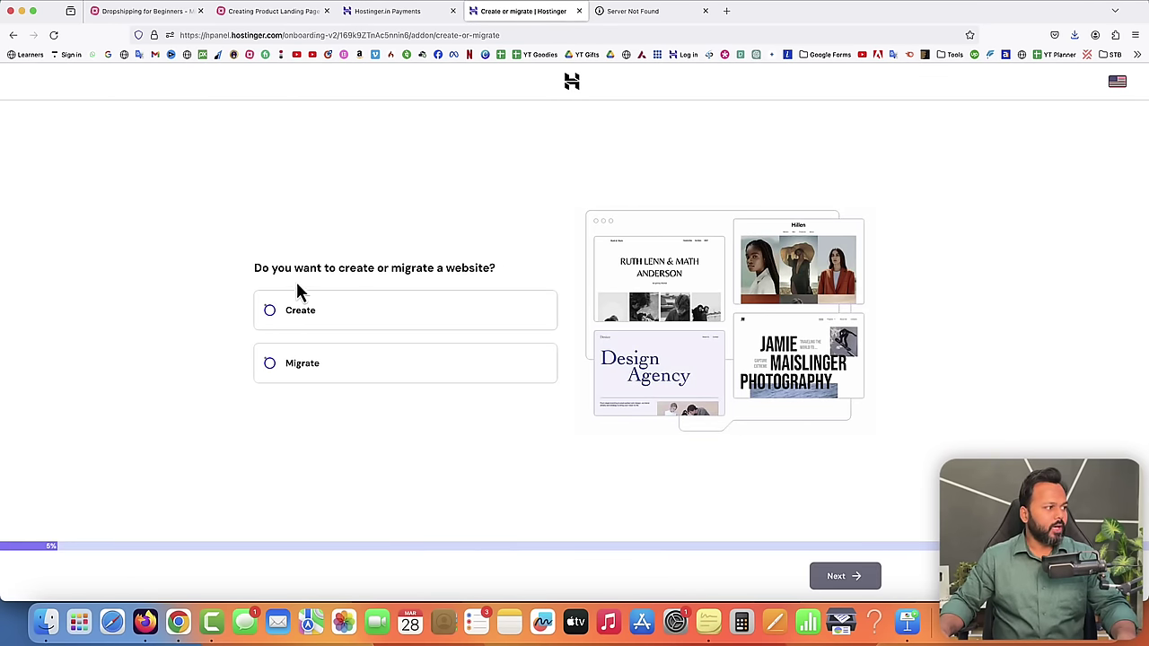
left_click_drag(255, 268, 494, 267)
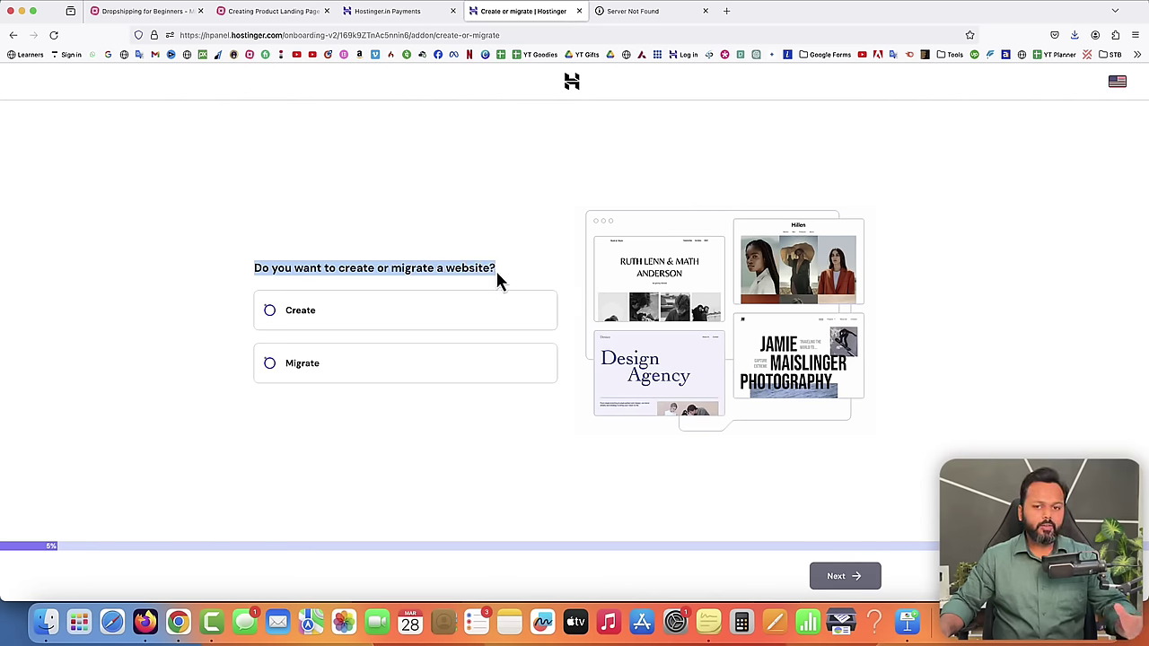
left_click(272, 311)
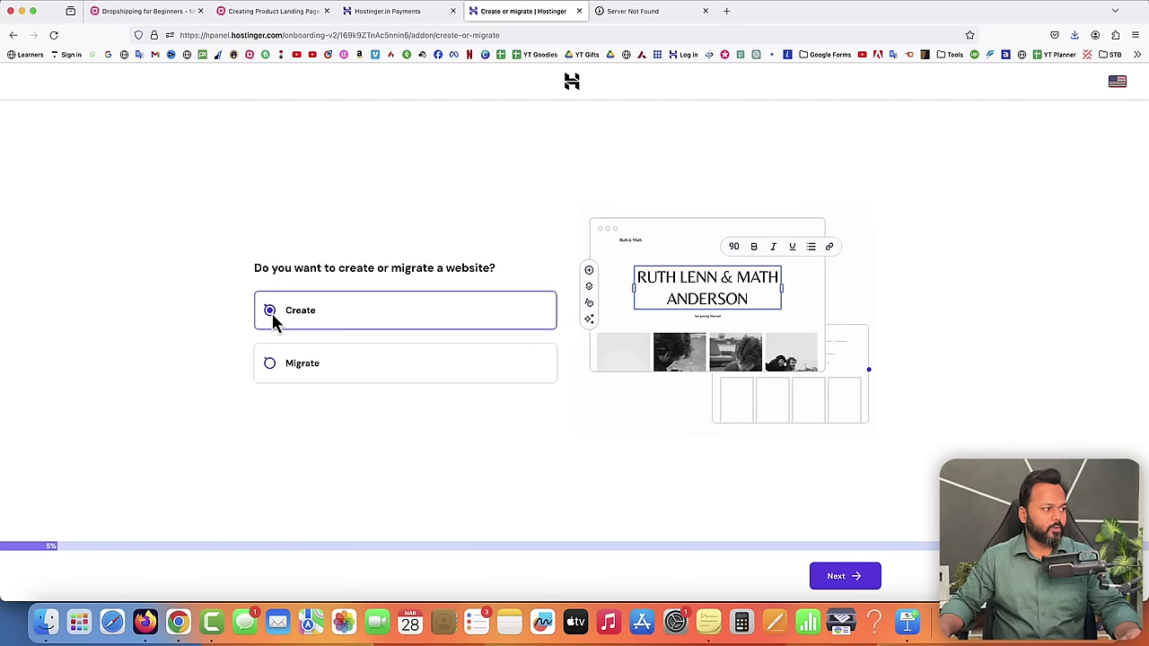
left_click(832, 577)
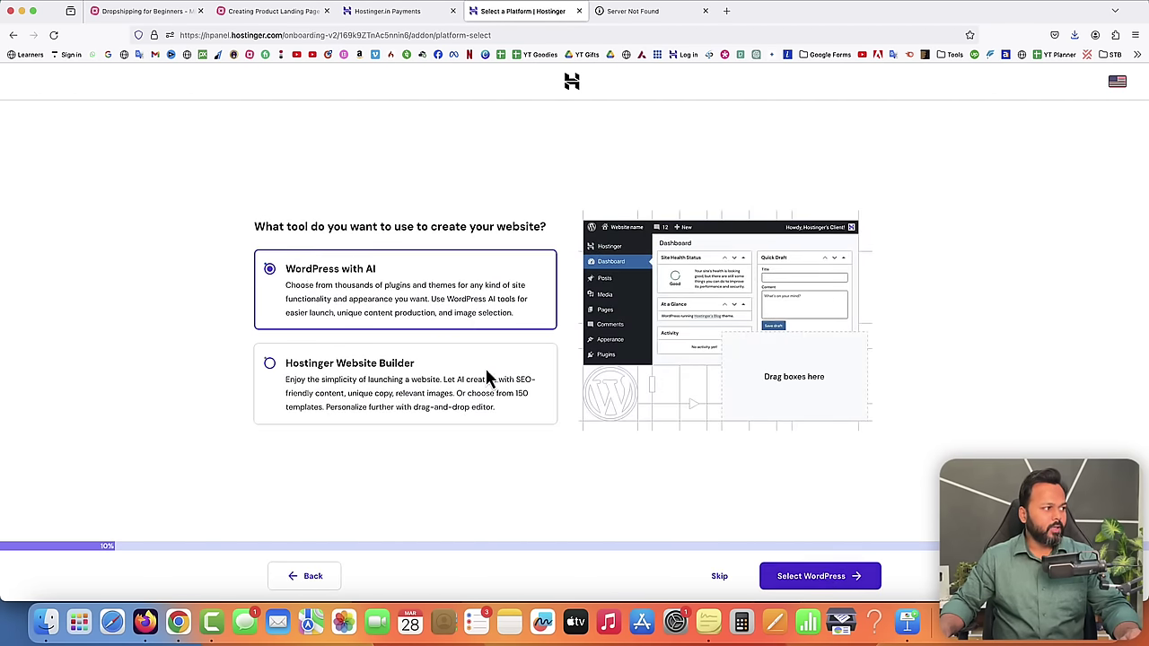
left_click_drag(255, 227, 379, 229)
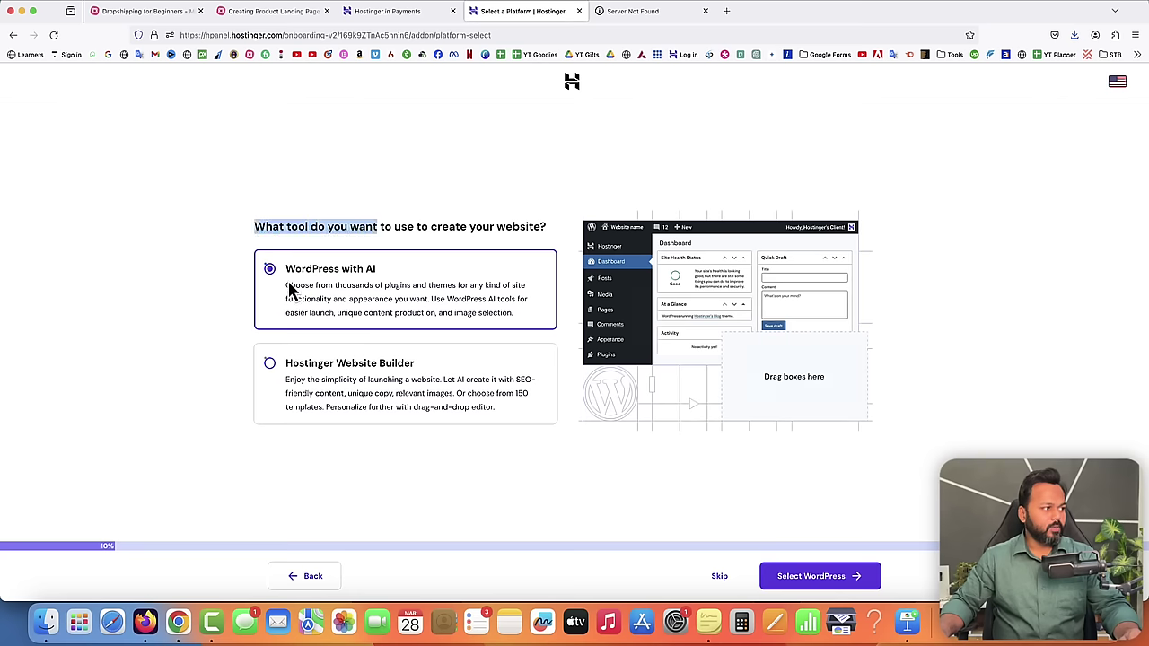
left_click(824, 581)
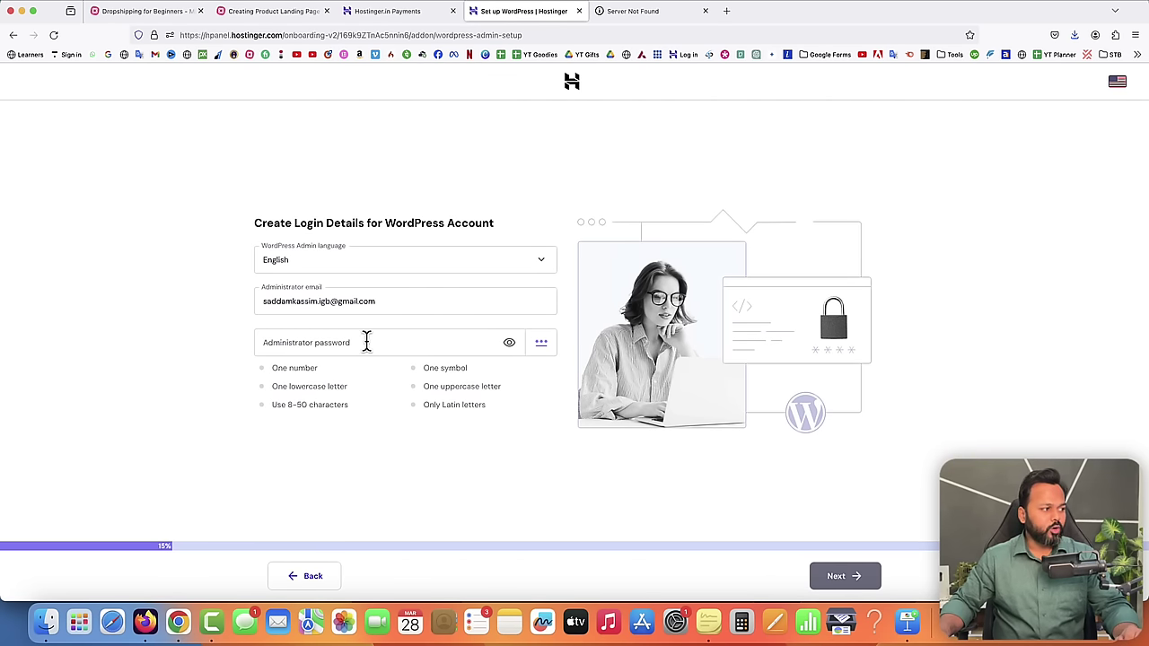
left_click(329, 343)
key("cmd+v")
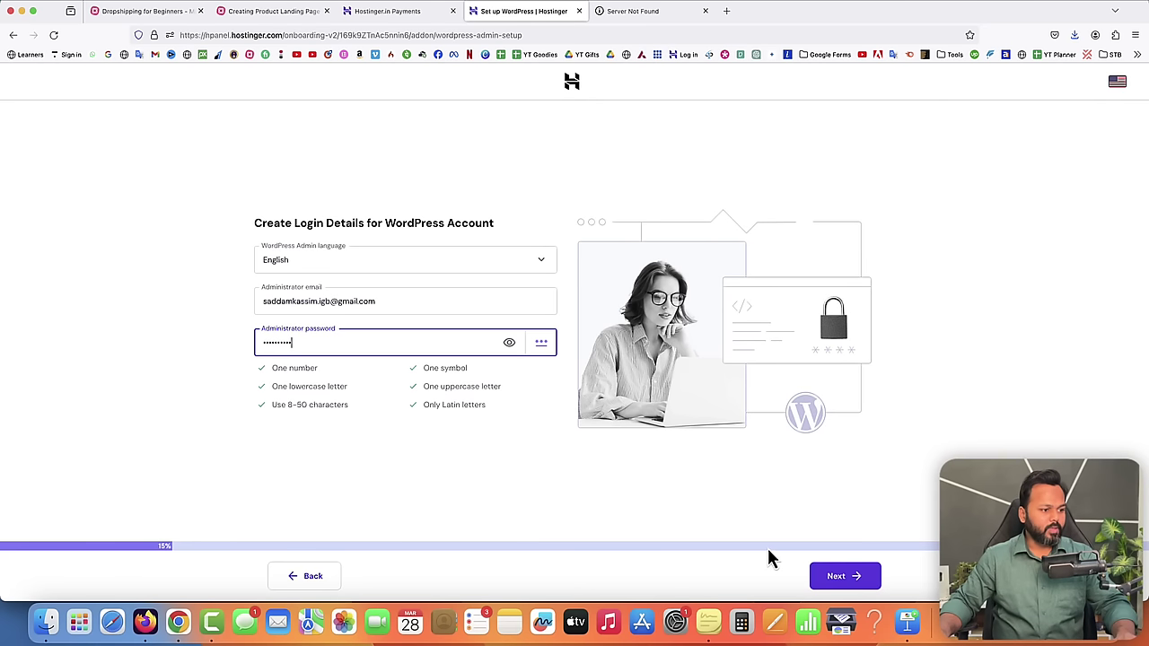
left_click(842, 577)
Step: Choose Other as the website type and skip the starter, plugin and AI content steps
left_click_drag(255, 292, 490, 295)
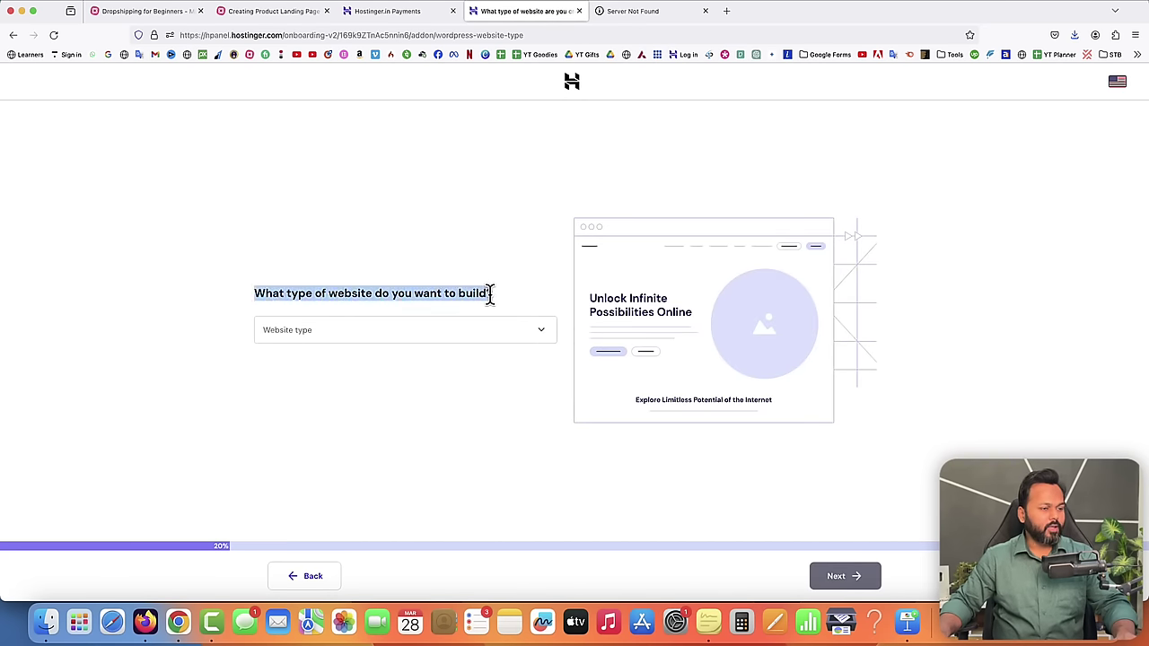
left_click(461, 334)
scroll(324, 386, "down", 3)
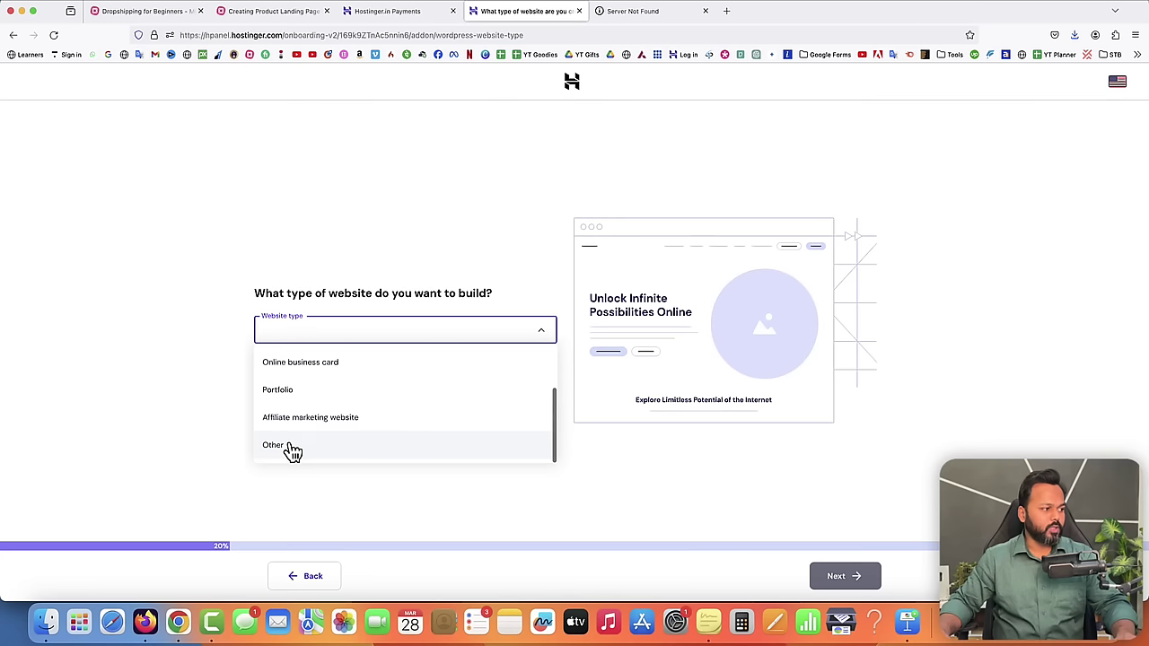
left_click(286, 447)
left_click(841, 582)
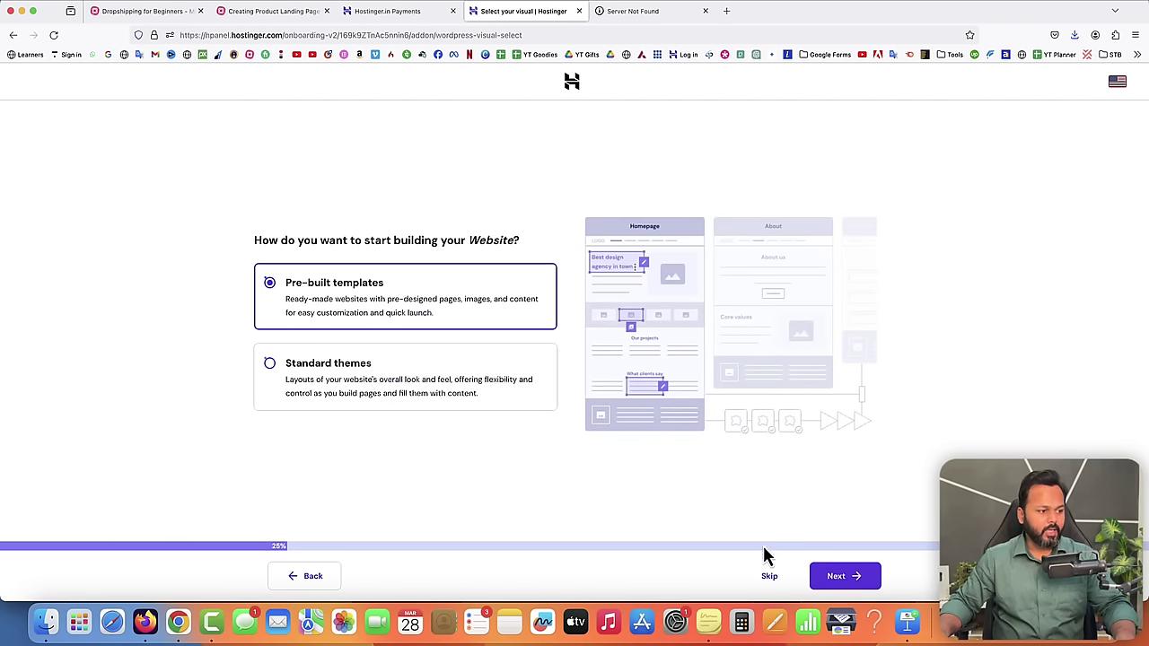
left_click(771, 580)
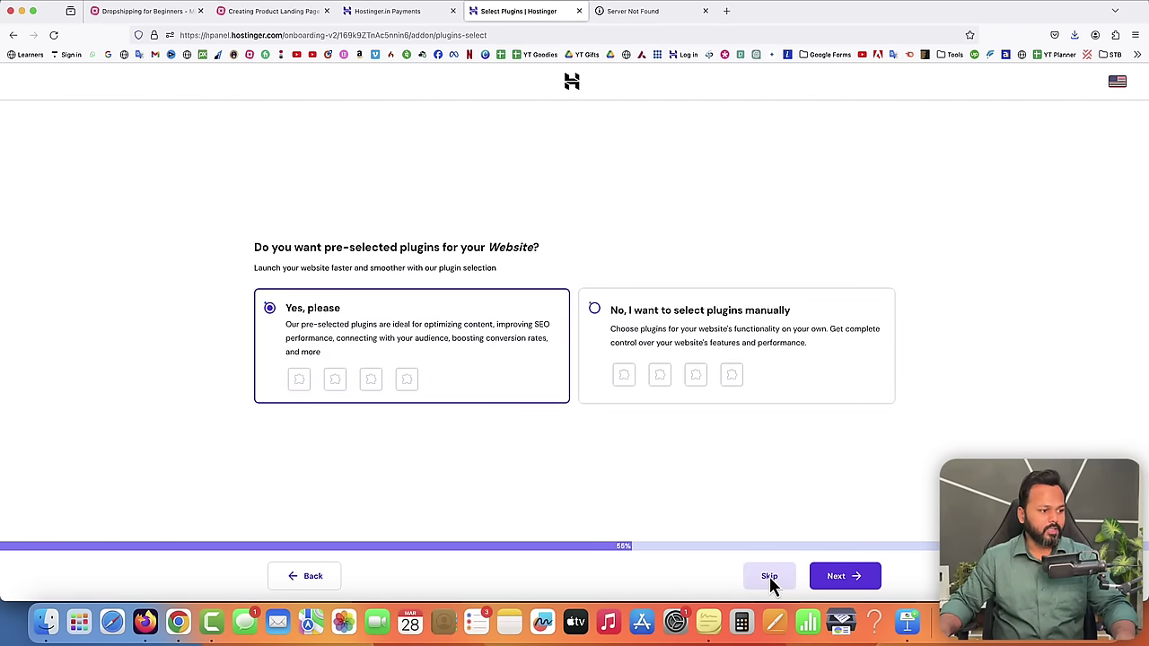
left_click(770, 580)
left_click(770, 580)
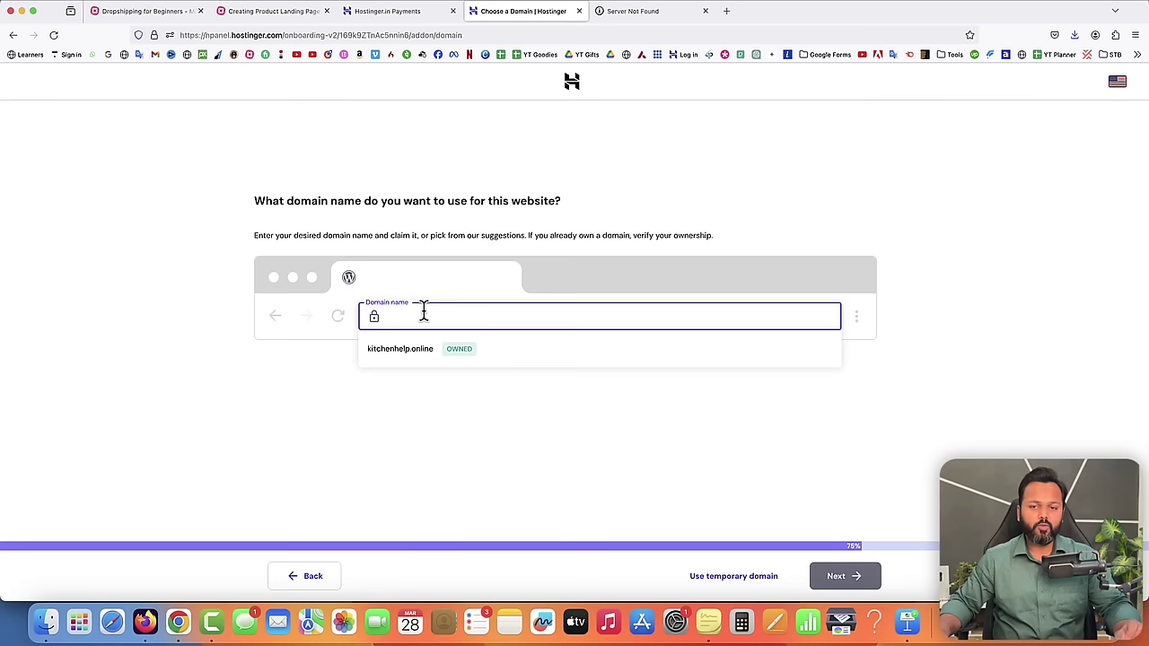
Step: Select the kitchenhelp.online domain and start building the website
left_click(388, 355)
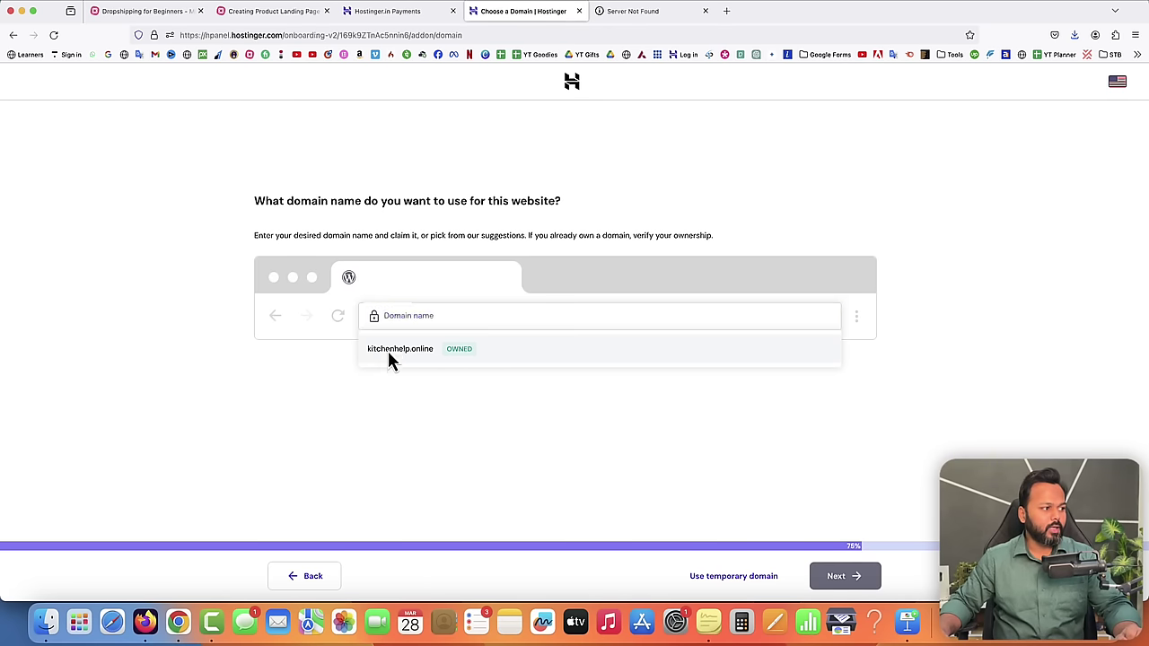
left_click(389, 355)
left_click(835, 582)
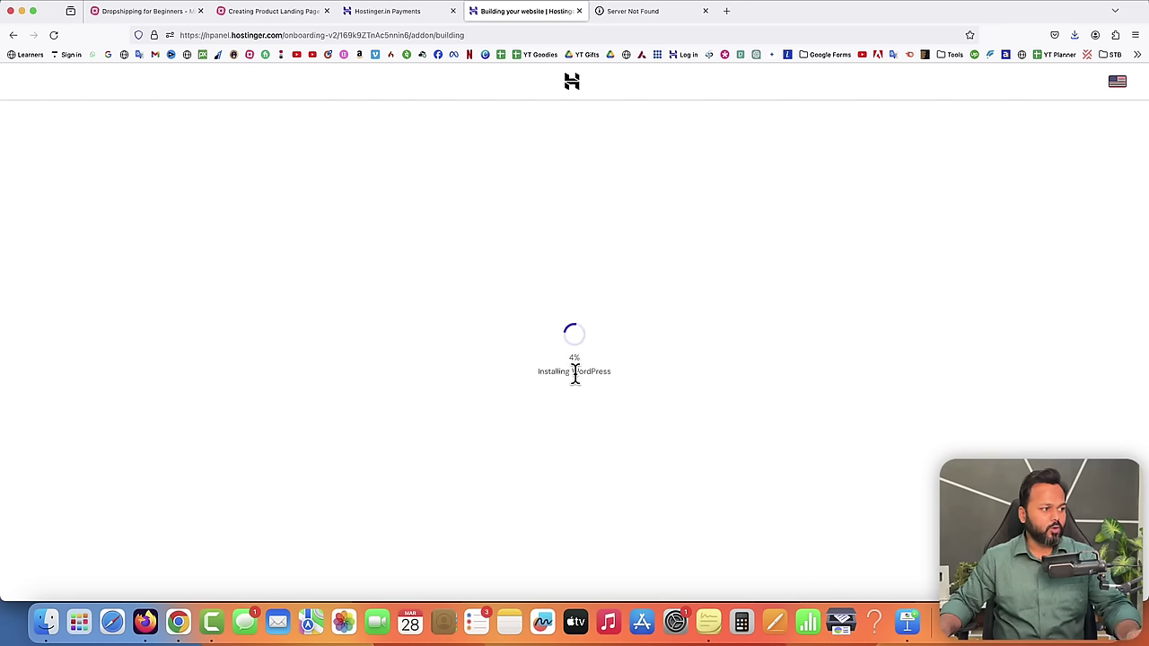
Step: Wait for WordPress to install, check kitchenhelp.online in the other tab, then return to the dashboard
double_click(577, 371)
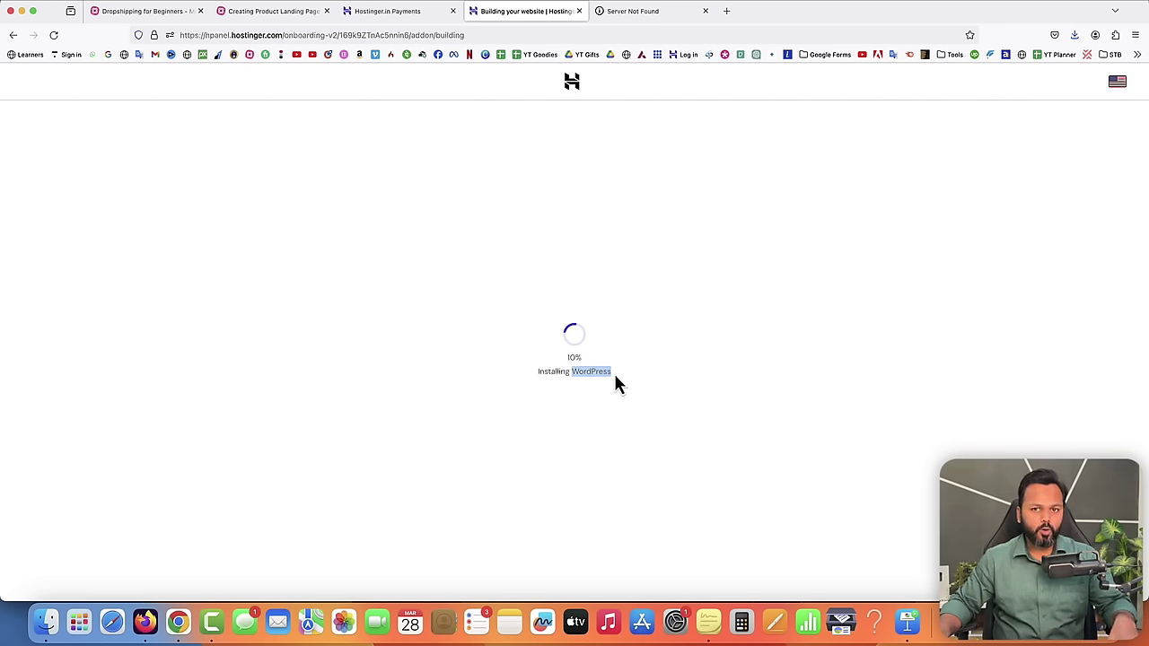
left_click(622, 14)
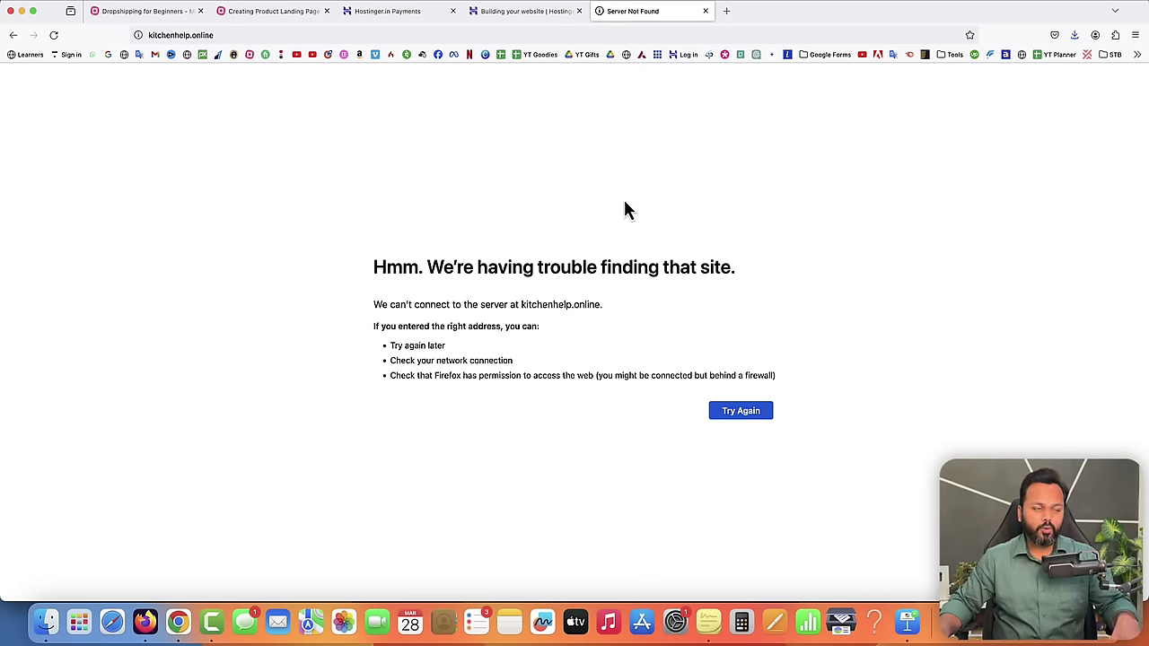
left_click(536, 12)
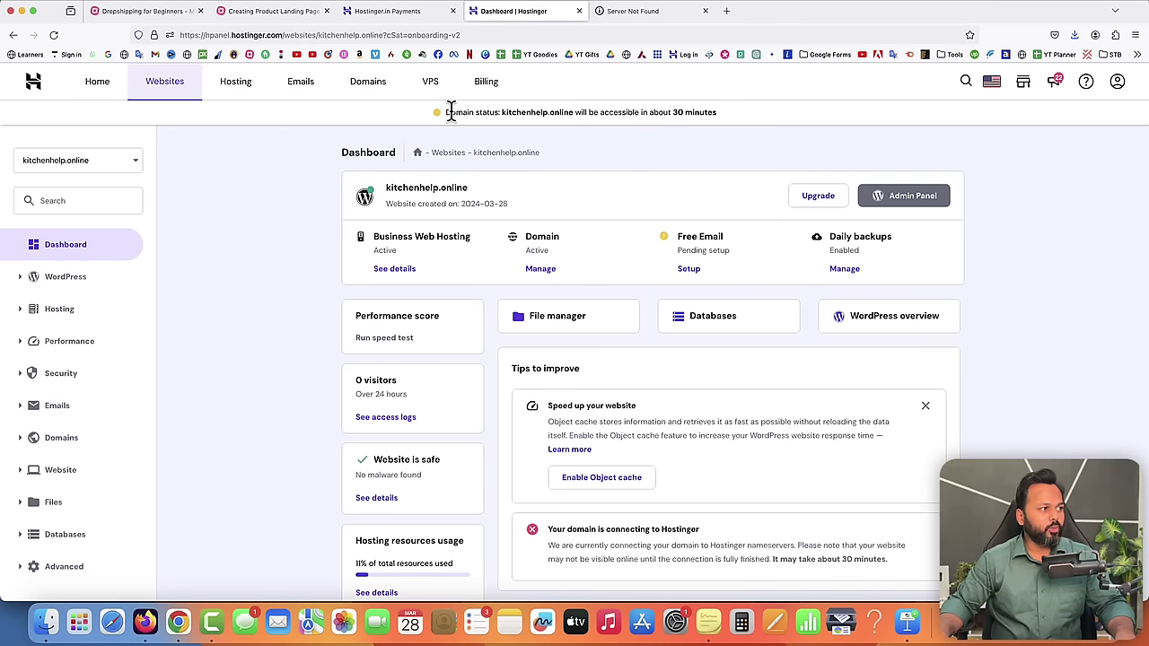
Step: Note the banner saying the domain is reachable in about 30 minutes, then return to the failing kitchenhelp.online tab
left_click_drag(447, 113, 706, 112)
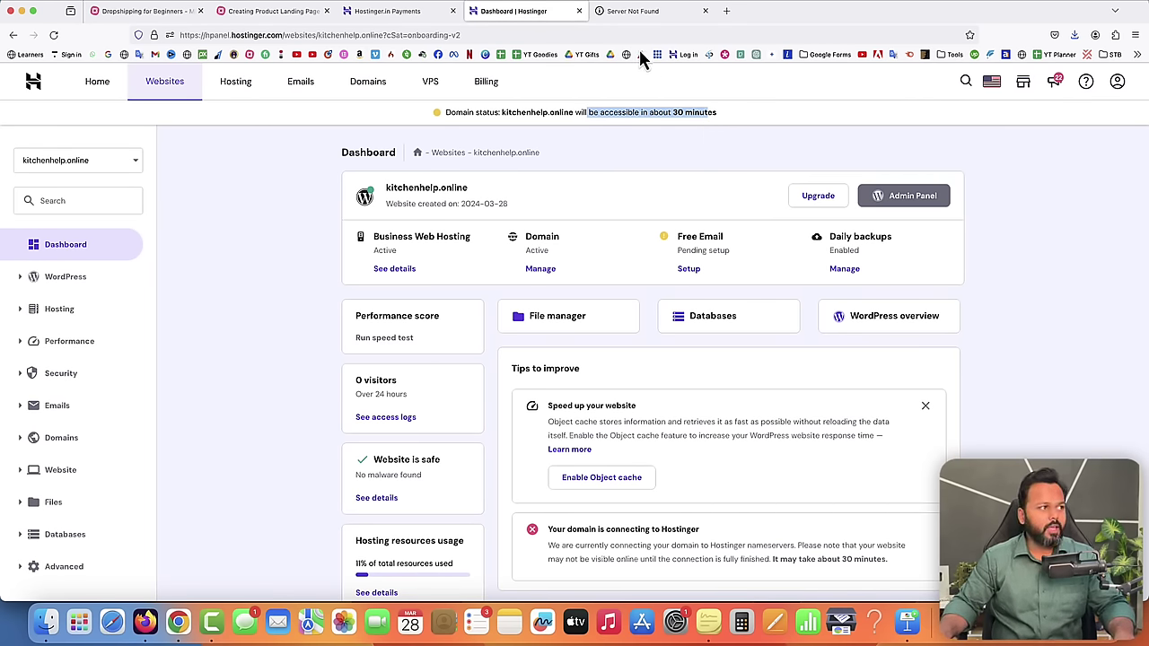
left_click(635, 13)
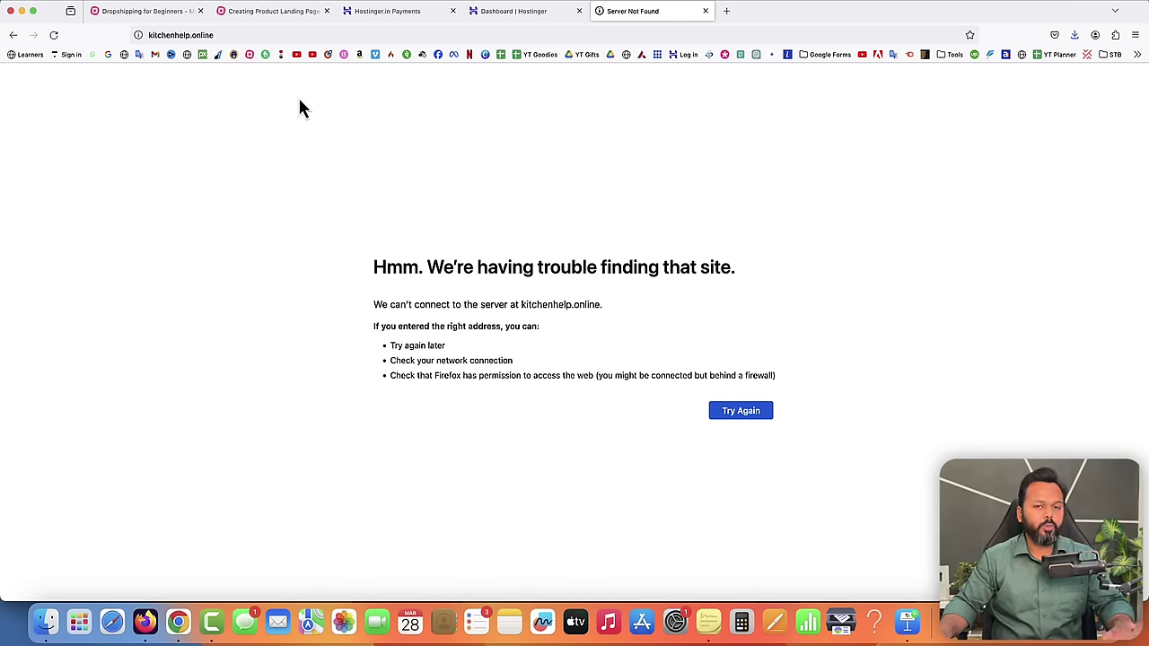
left_click(526, 20)
key("ctrl+Tab")
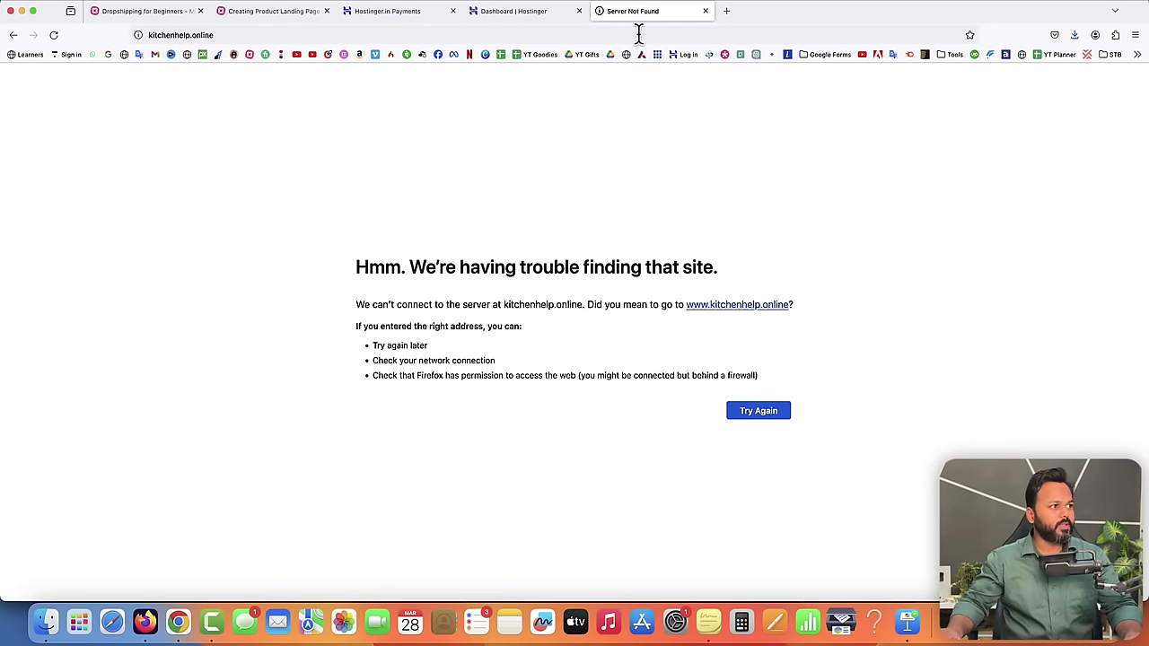
left_click(178, 629)
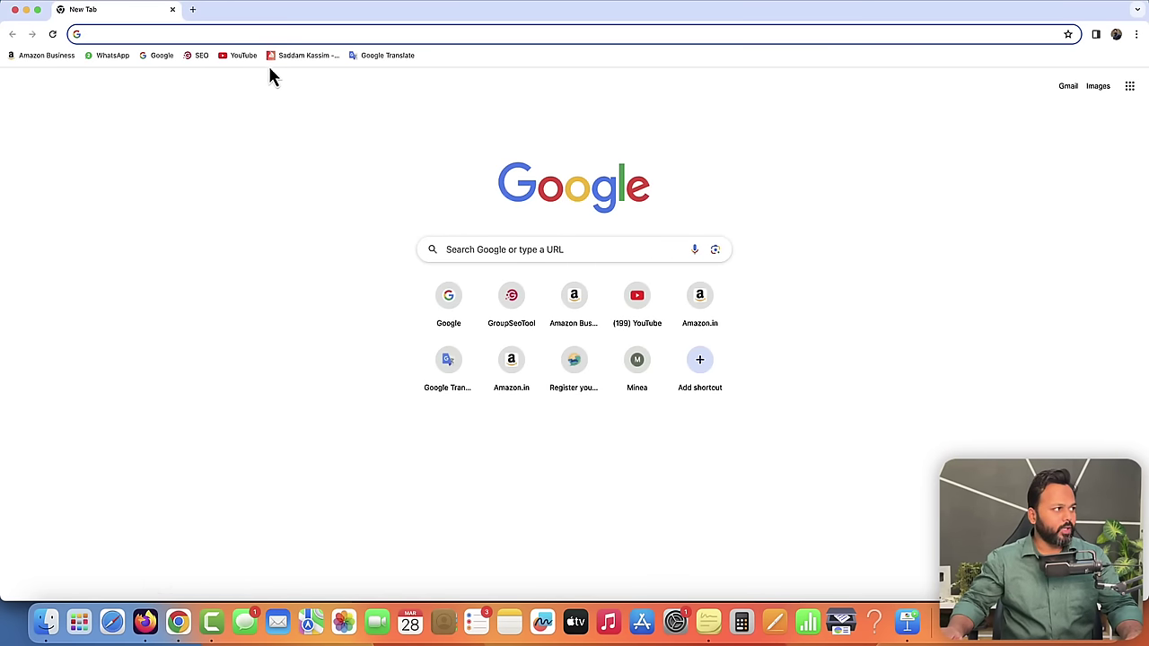
right_click(257, 36)
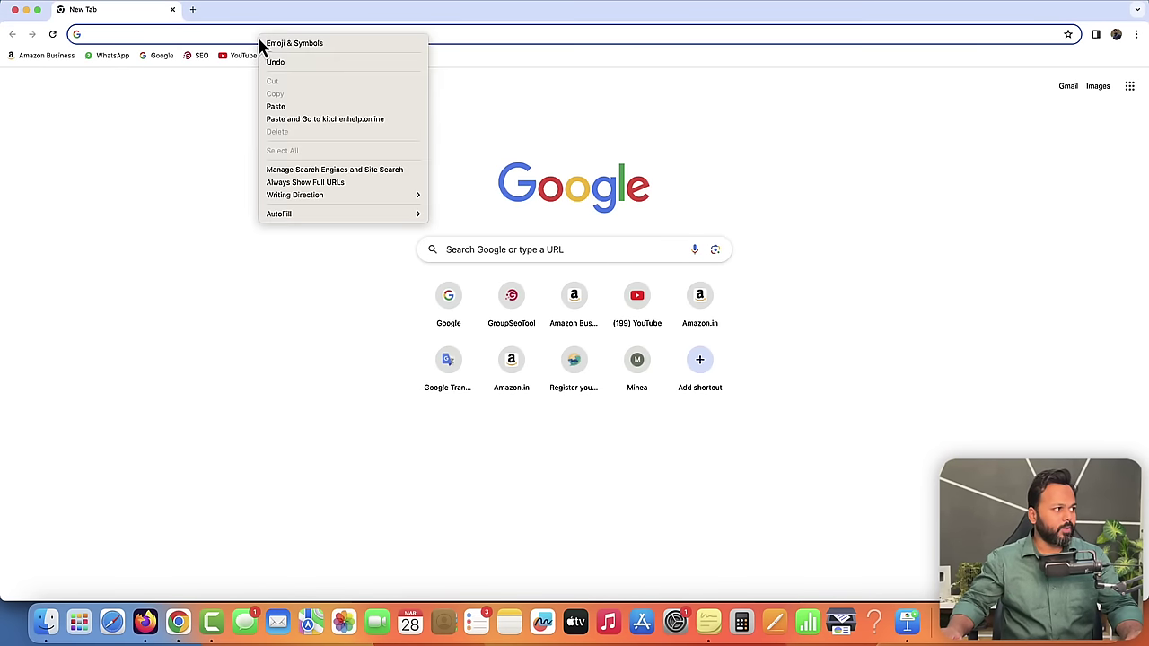
left_click(283, 120)
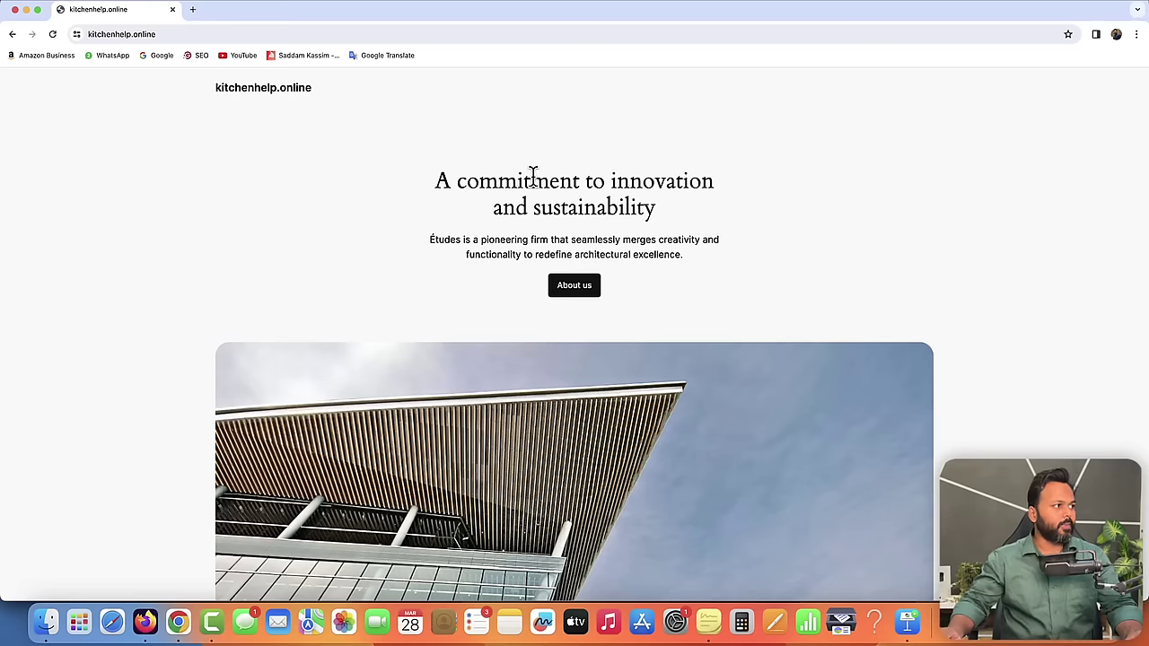
scroll(538, 175, "down", 5)
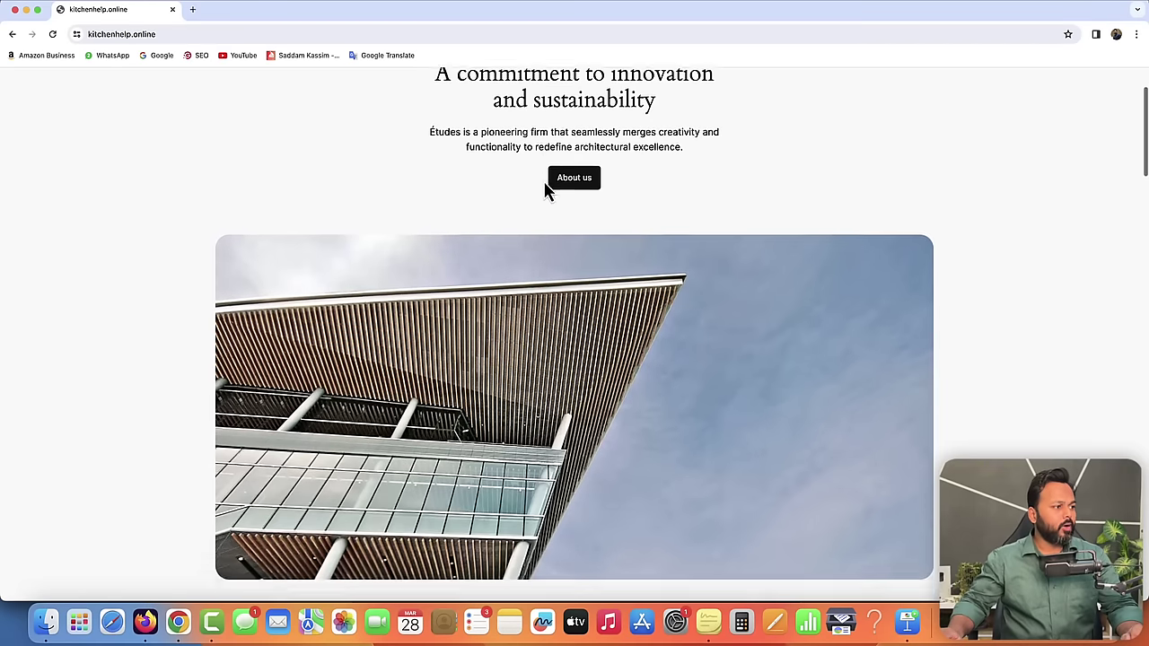
scroll(547, 189, "down", 3)
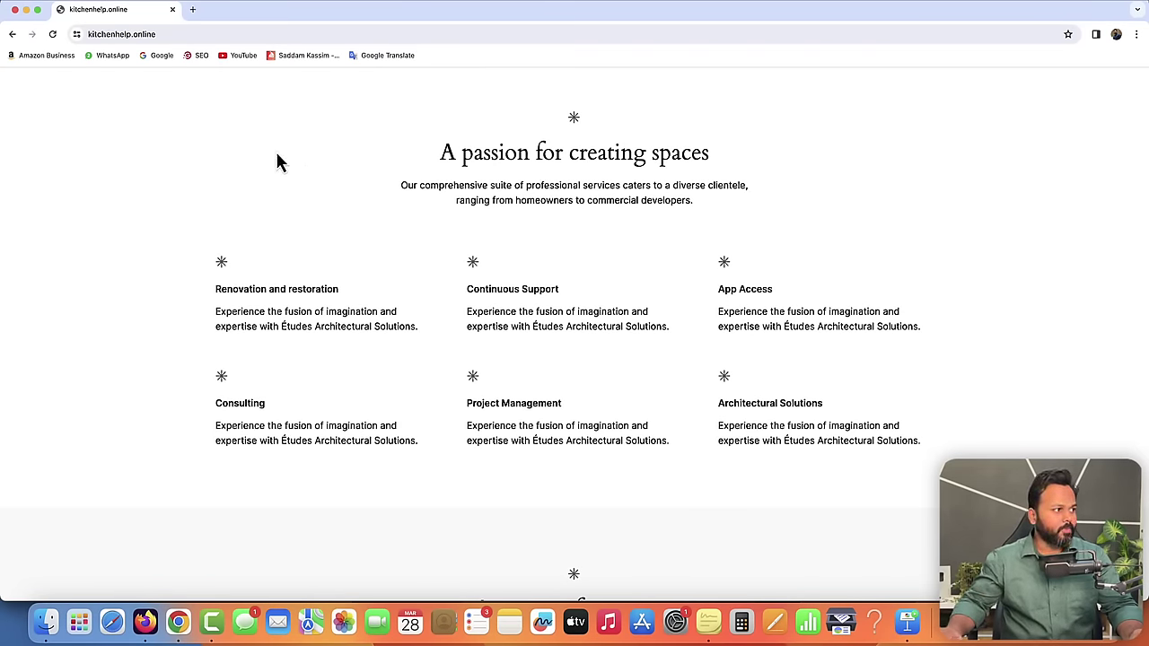
scroll(280, 160, "up", 8)
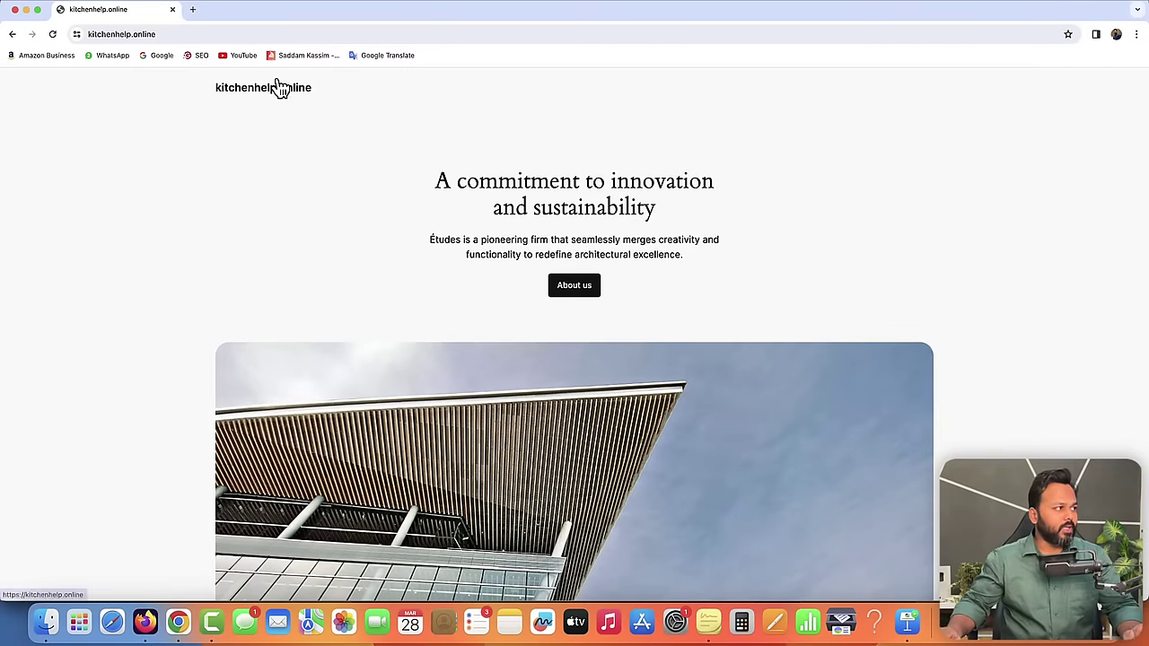
left_click(171, 34)
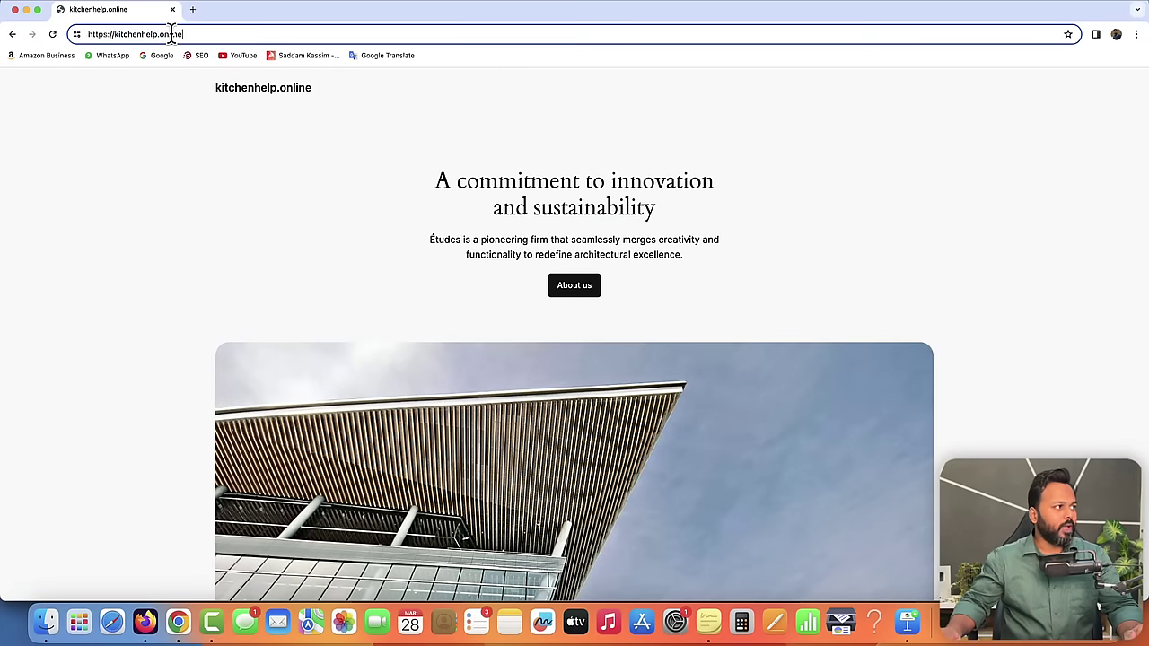
Step: Log in to the kitchenhelp.online WordPress admin through /wp-admin
type("/wp")
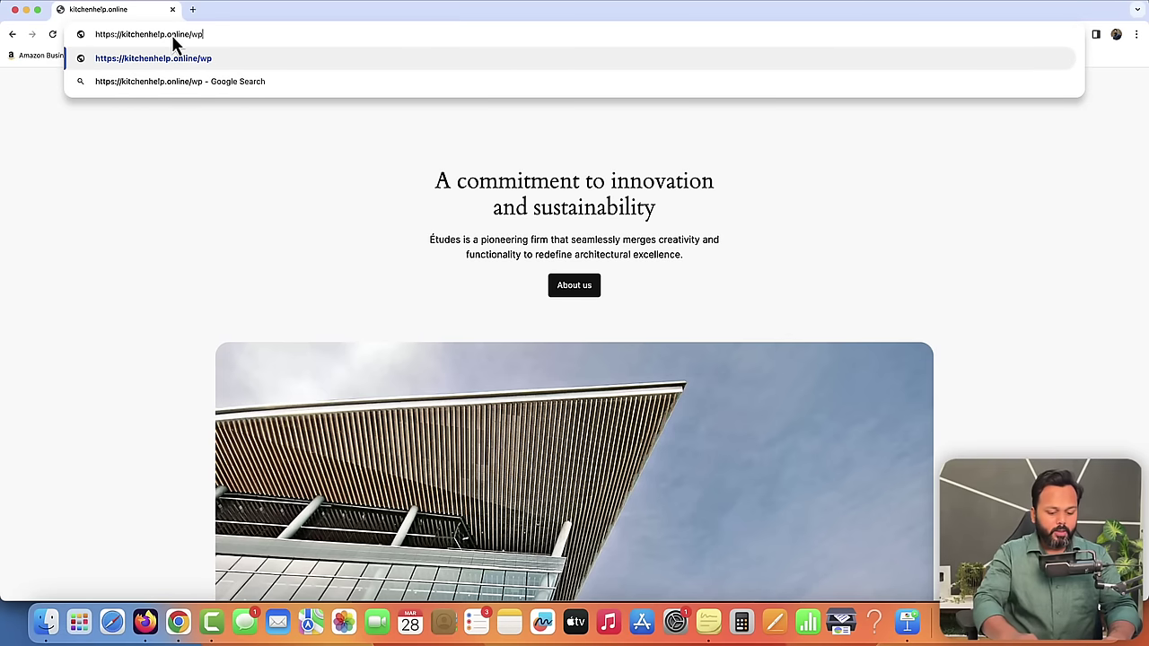
type("-admin")
key("Return")
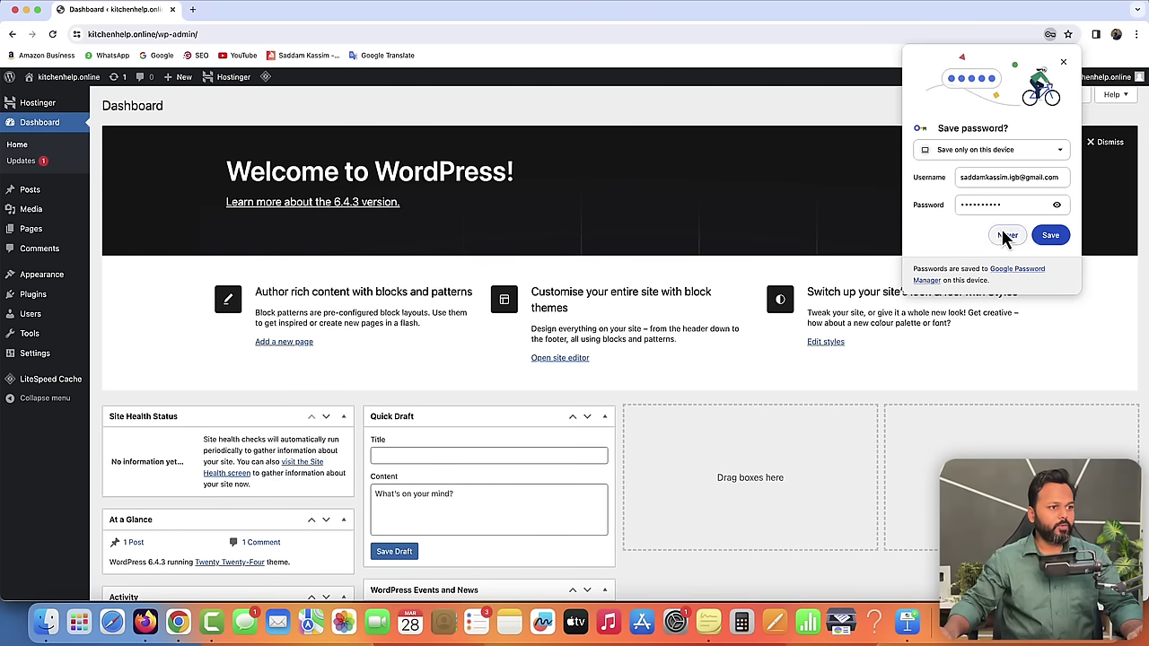
left_click(1006, 235)
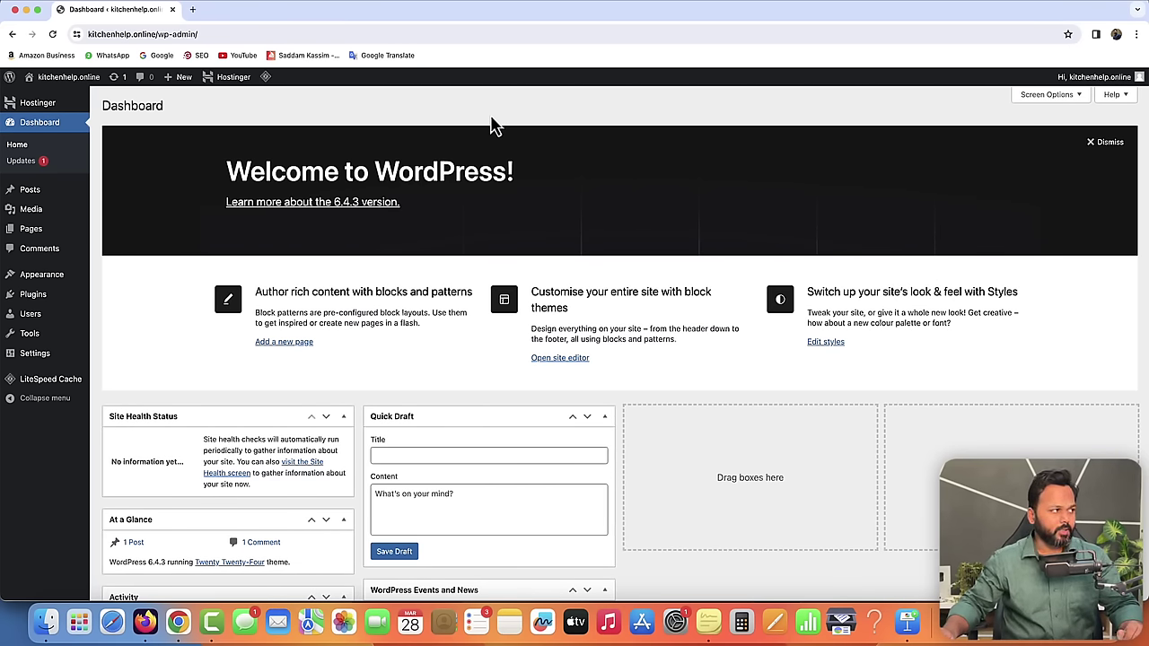
Step: Check the Creating Product Landing Page mind map, then go back to the WordPress dashboard's Plugins menu
left_click(146, 622)
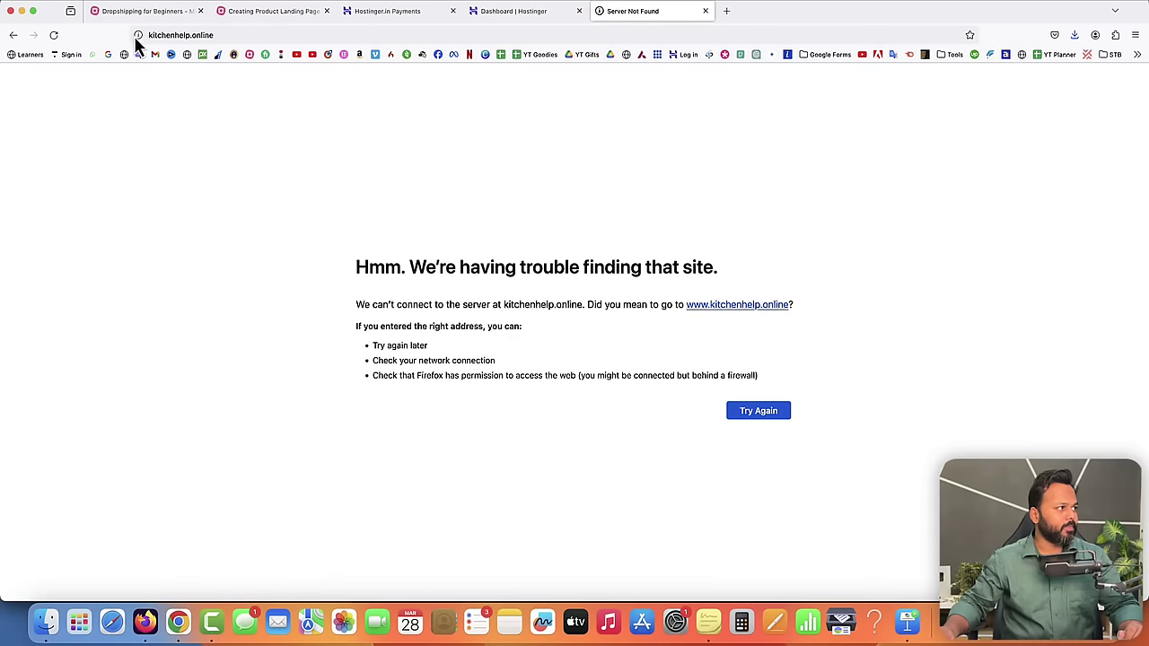
left_click(256, 15)
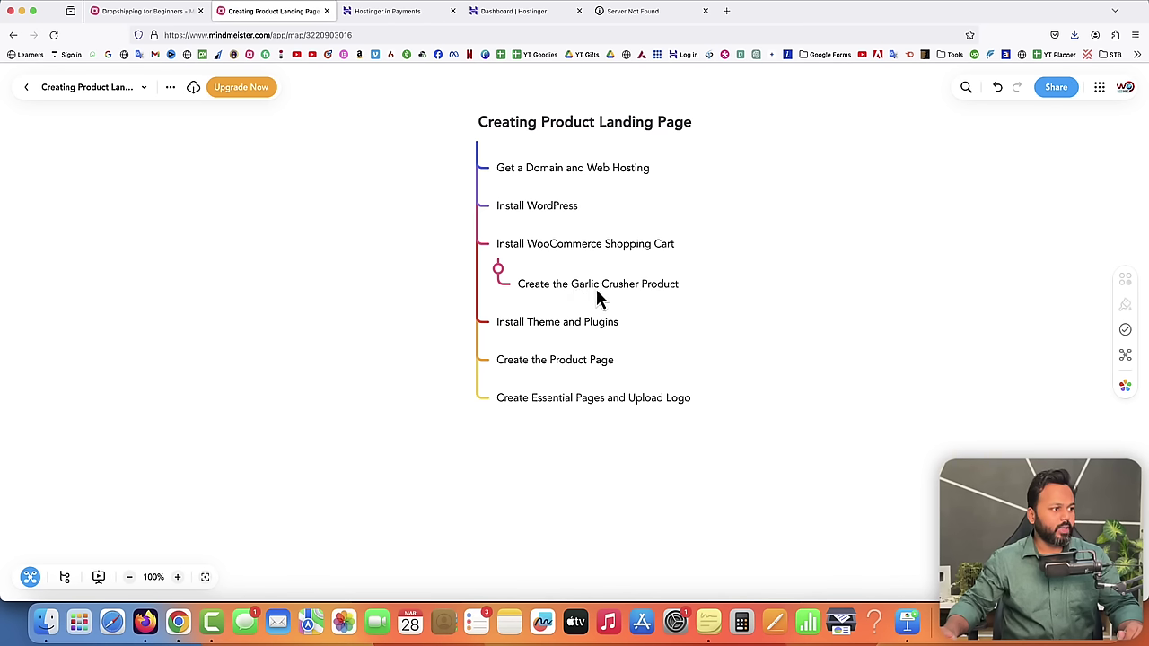
left_click(178, 621)
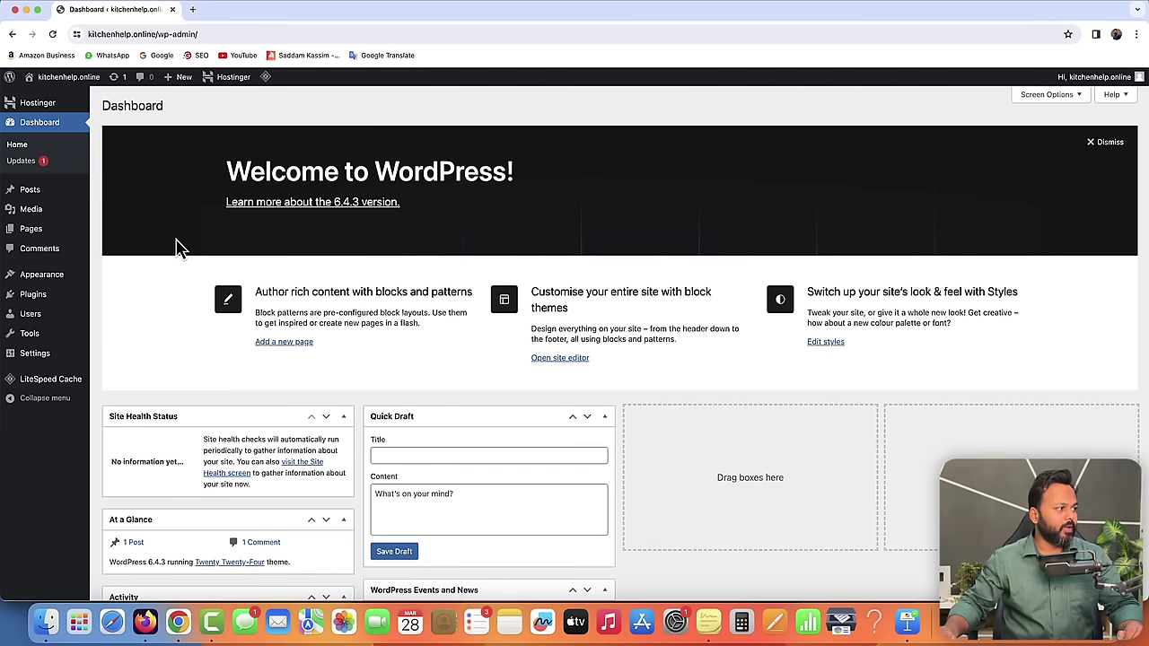
mouse_move(41, 300)
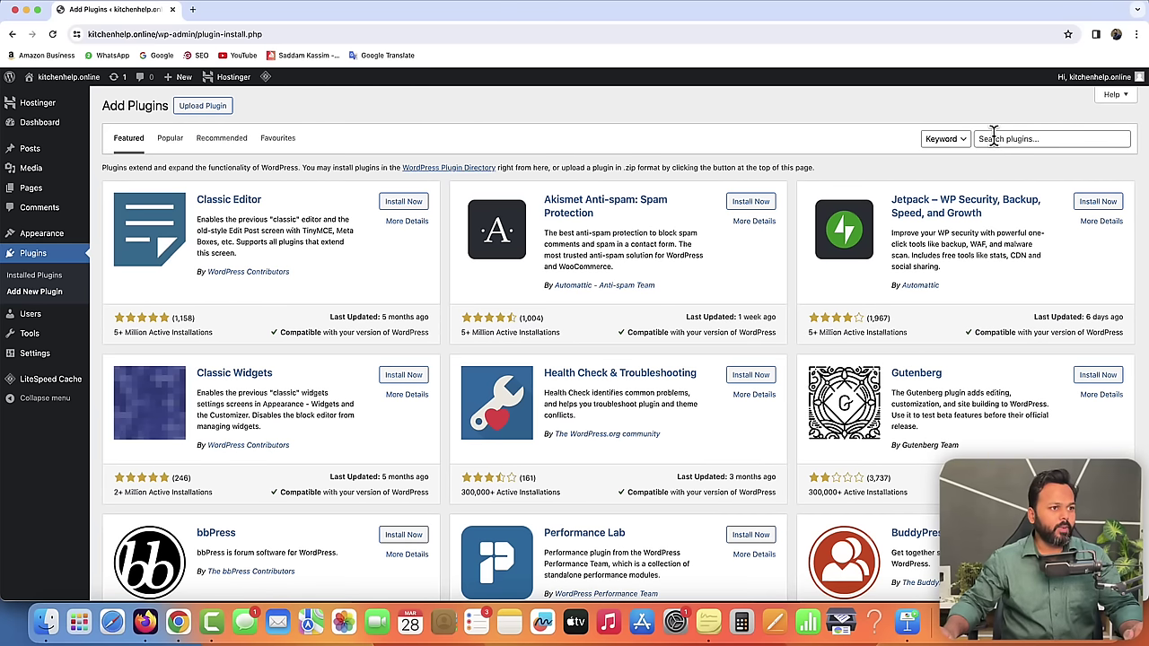
Step: Search the plugin directory for woocommerce, then install and activate WooCommerce
left_click(993, 136)
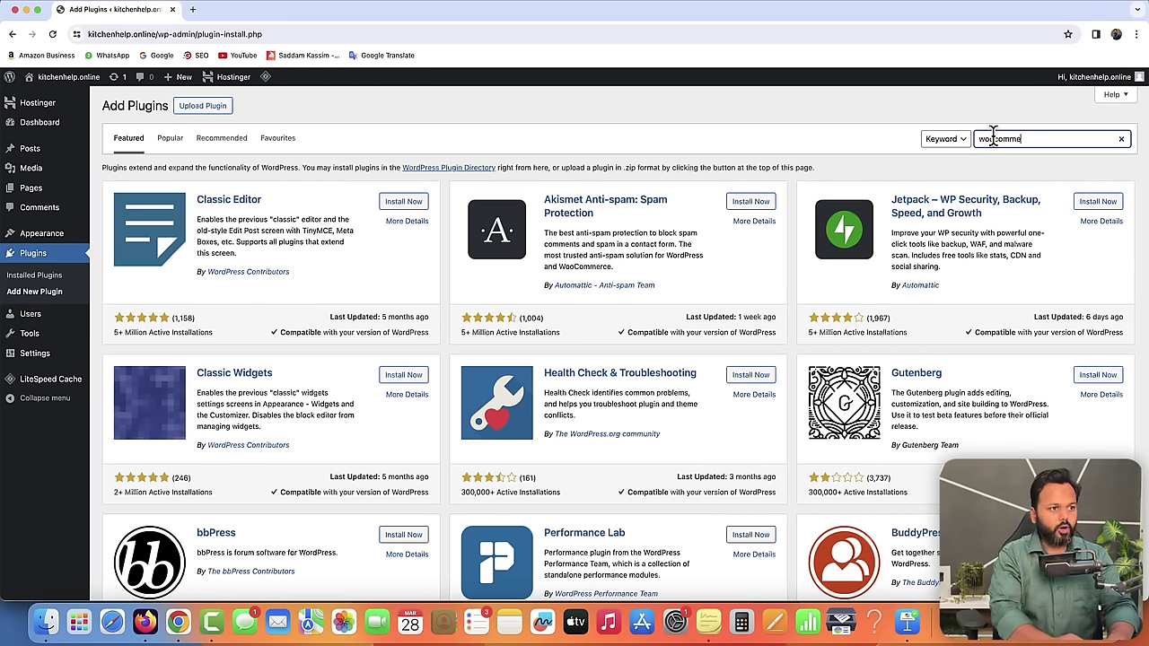
key("Return")
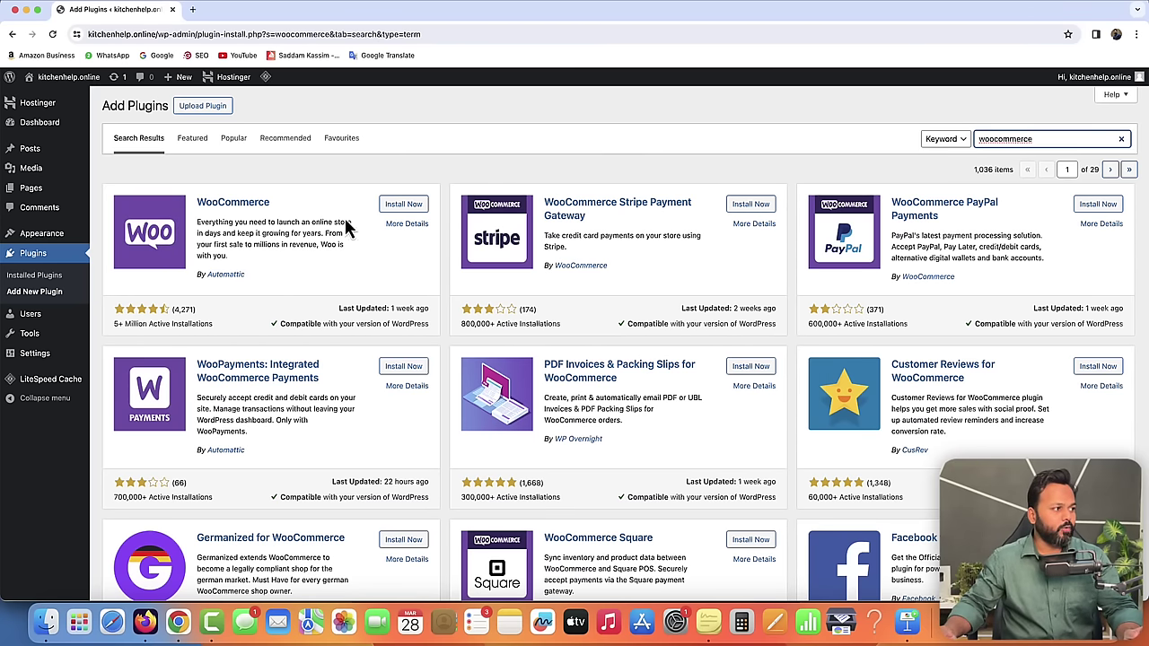
left_click(404, 205)
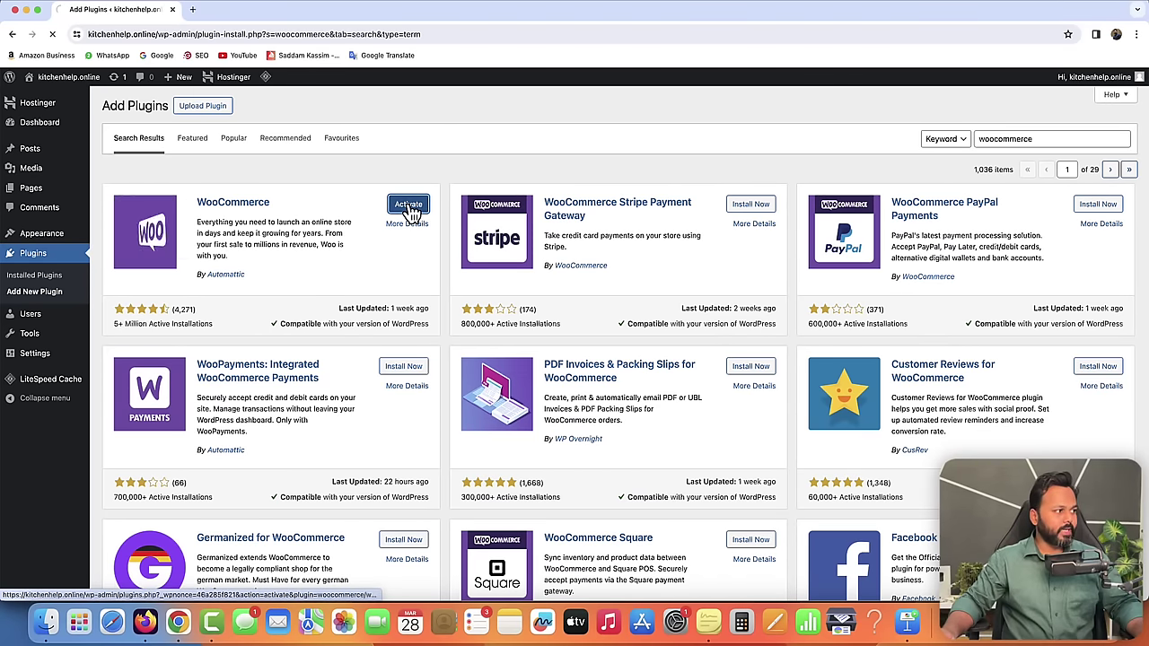
left_click(397, 204)
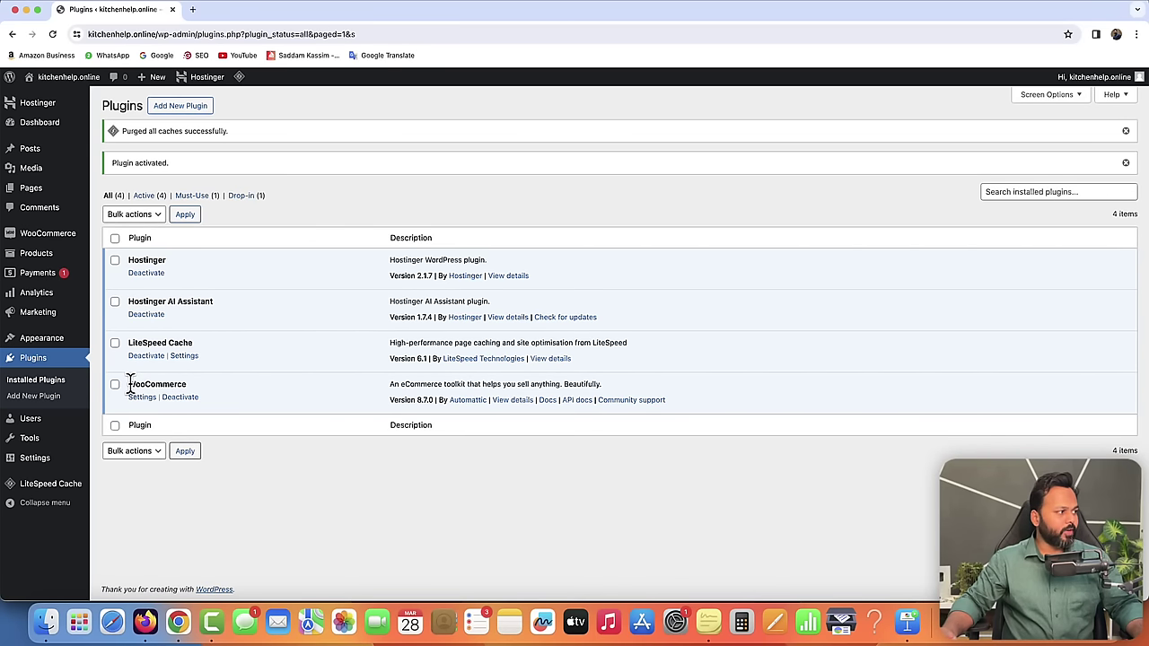
Step: In WooCommerce general settings, enter the store street address and set the location to India — Madhya Pradesh
left_click(143, 400)
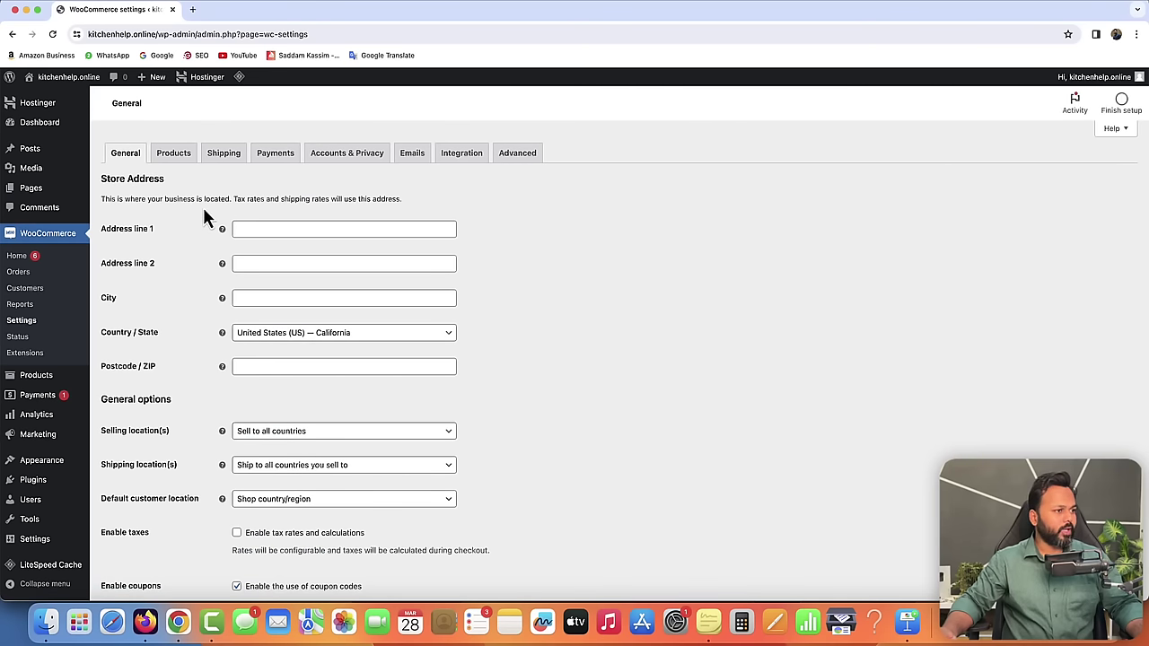
left_click(259, 230)
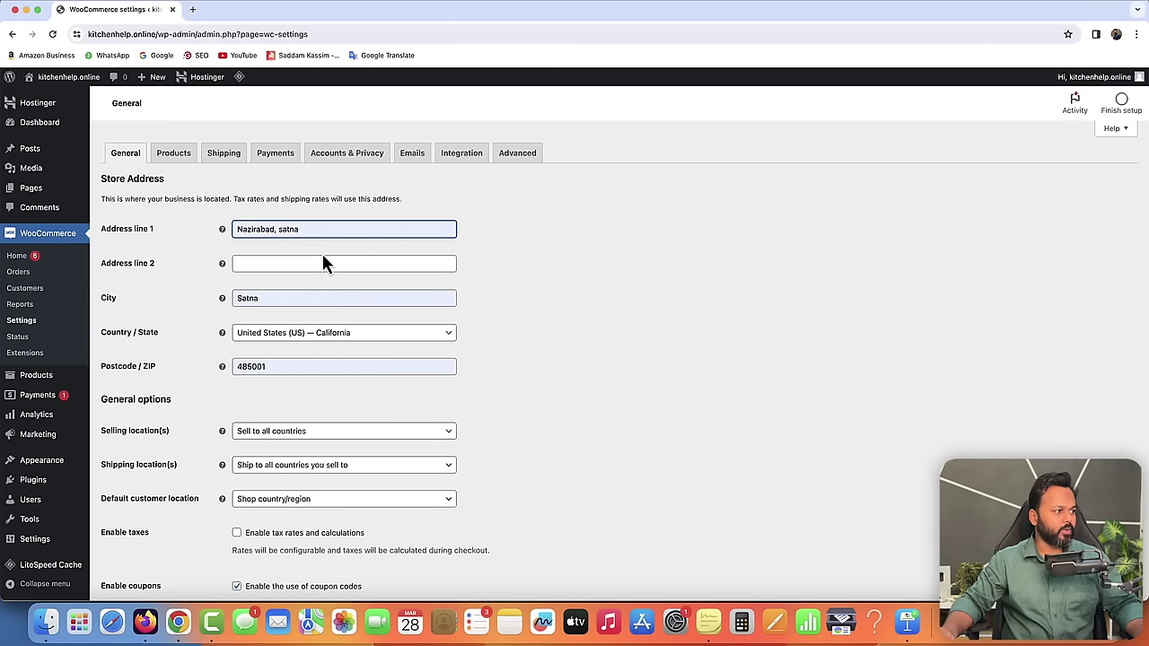
left_click(246, 337)
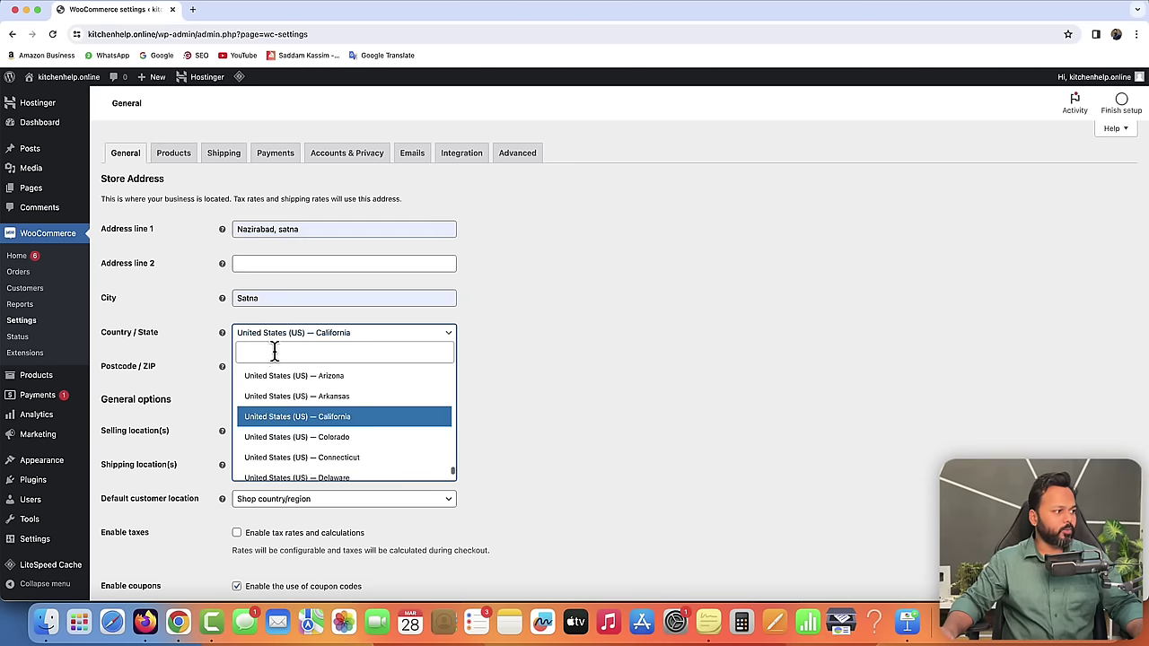
type("india")
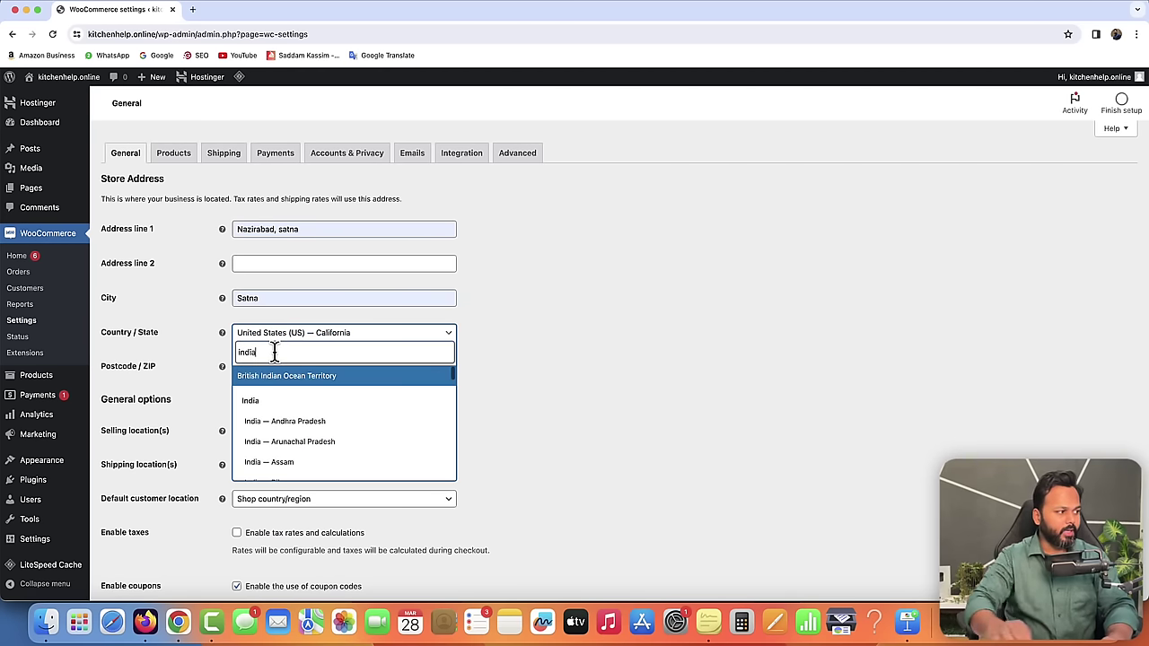
scroll(332, 446, "down", 3)
scroll(332, 446, "down", 5)
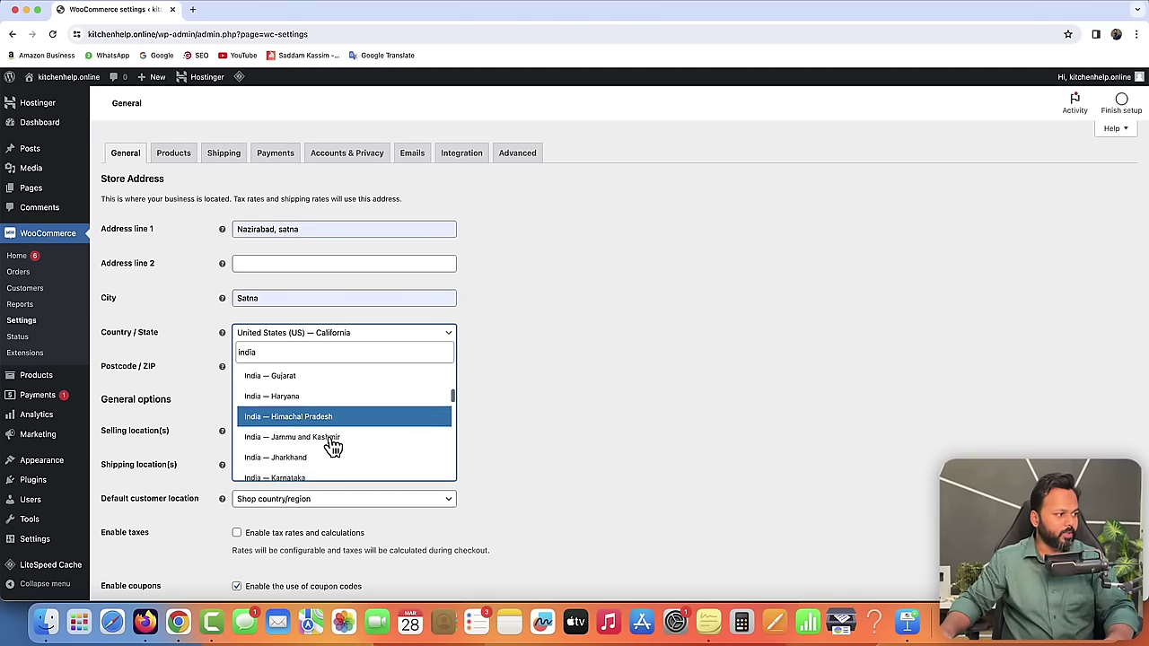
left_click(304, 429)
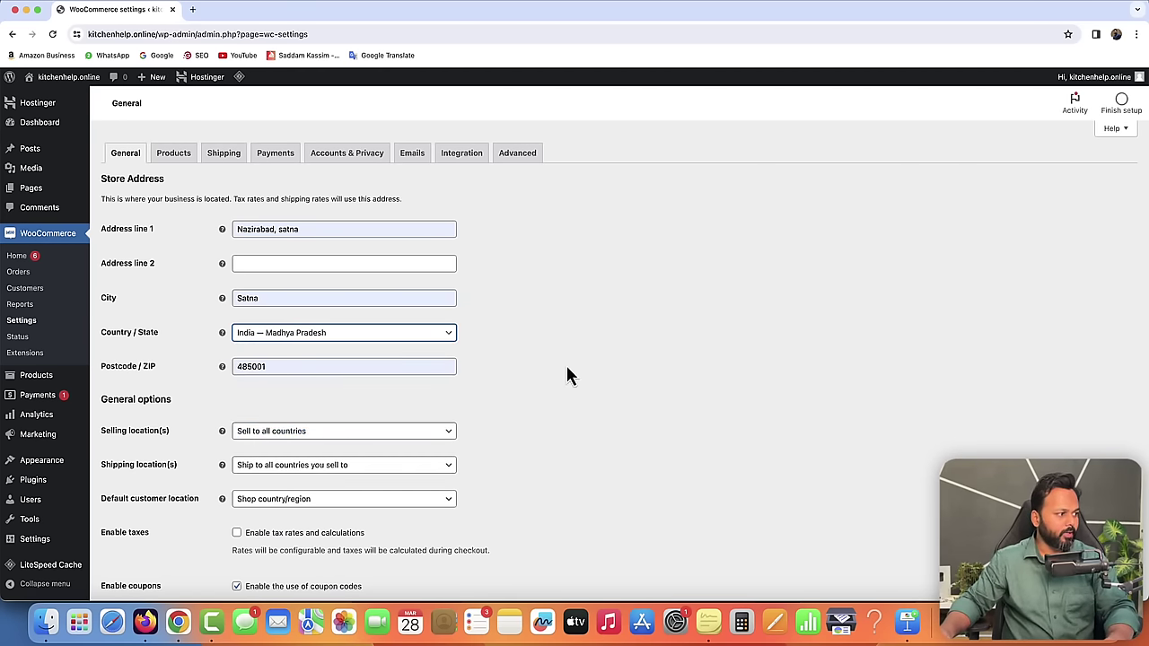
Step: Disable coupon codes, set the currency to Indian rupee, and save the general settings
scroll(567, 374, "down", 5)
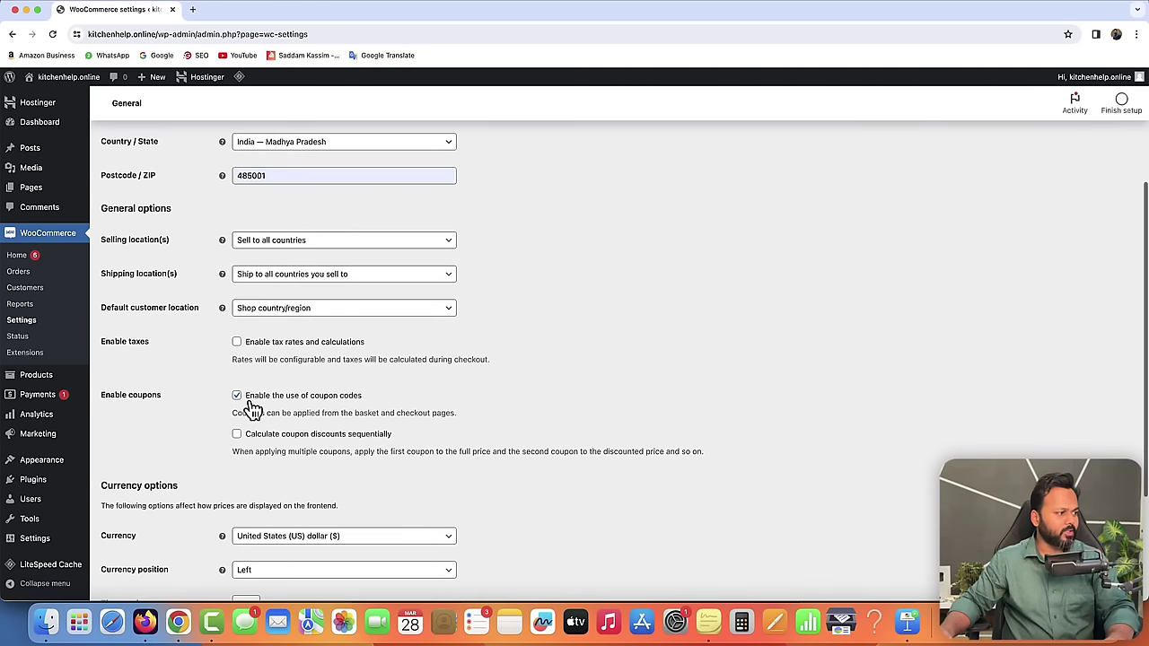
scroll(235, 401, "down", 1)
left_click(237, 398)
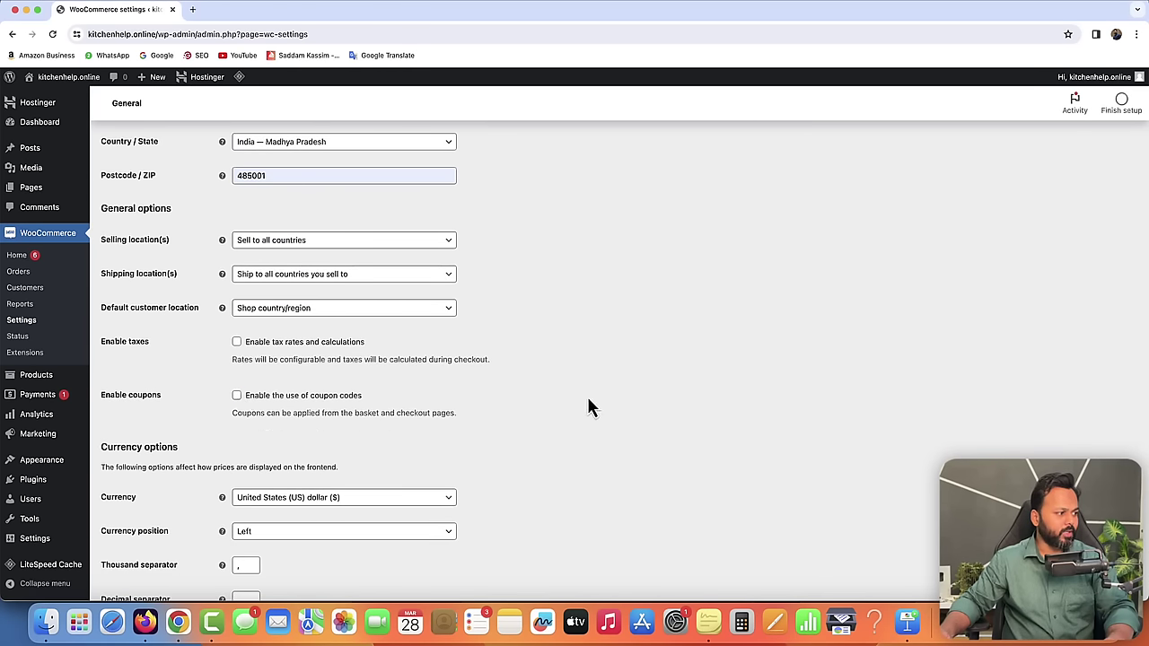
scroll(589, 401, "down", 2)
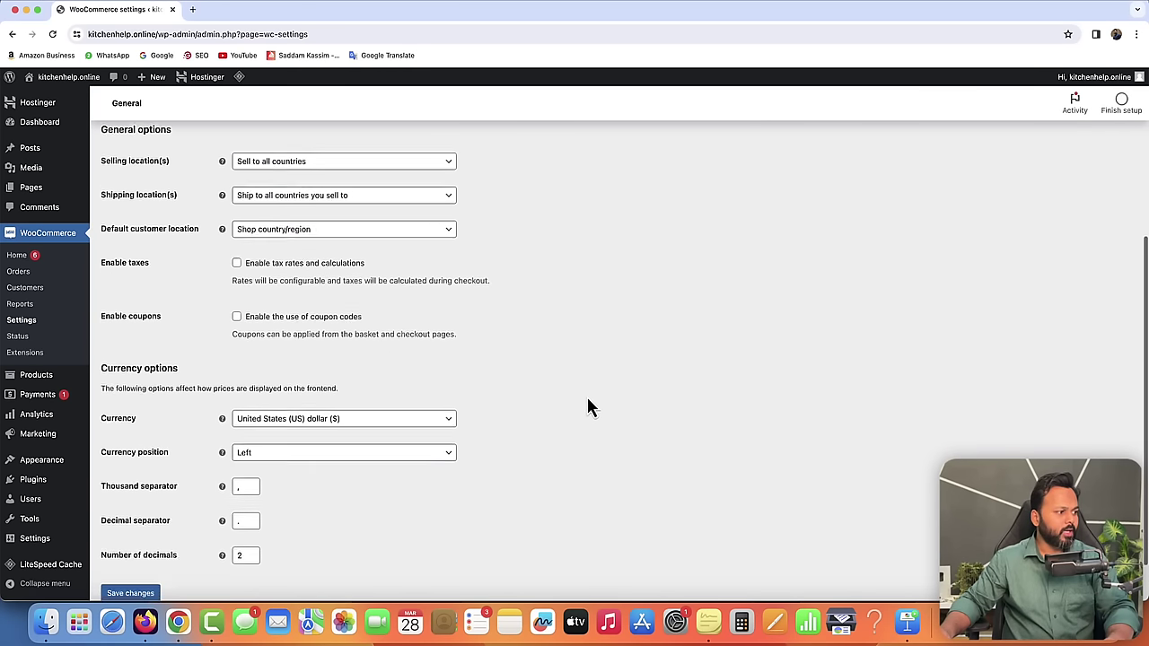
left_click(356, 410)
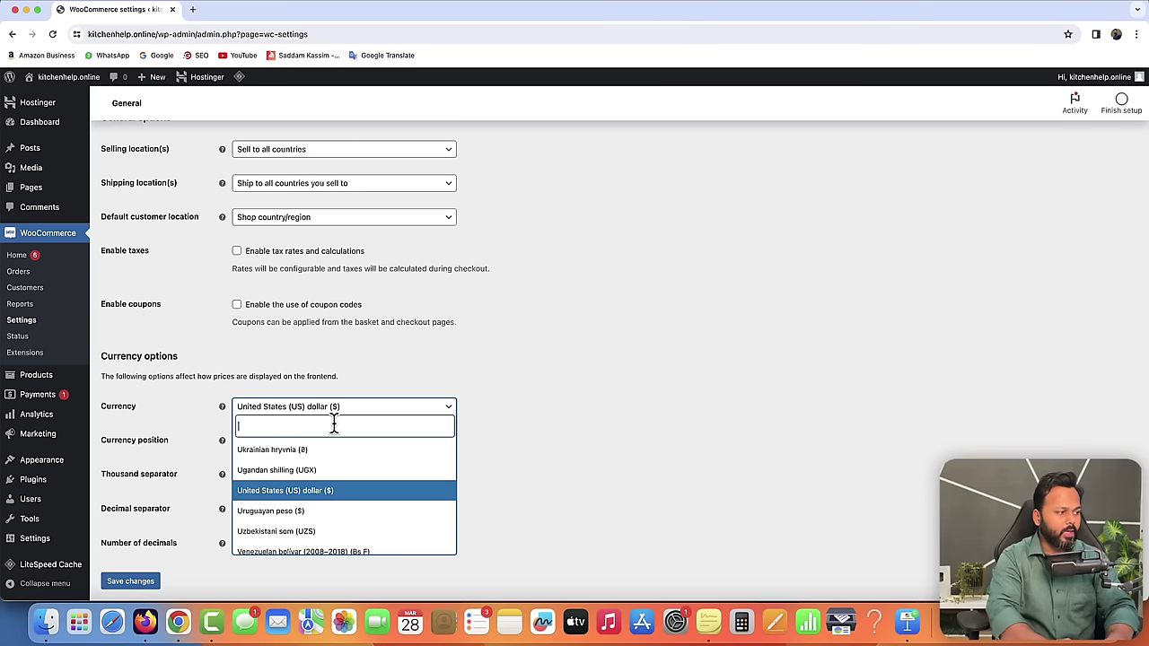
type("inr")
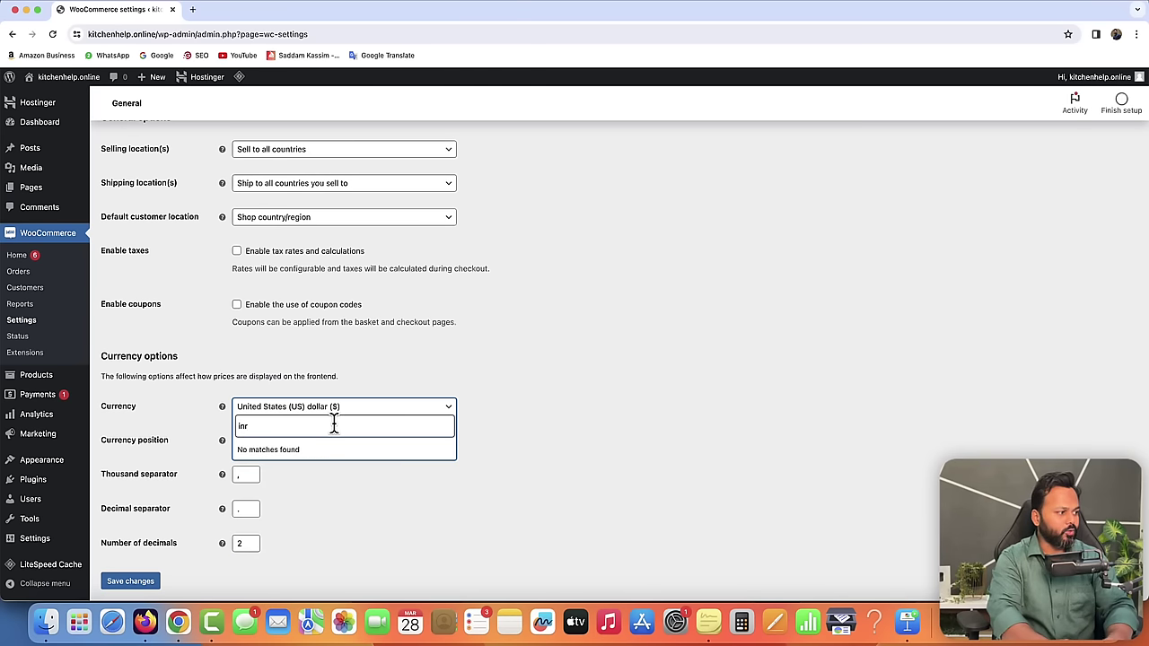
key("BackSpace")
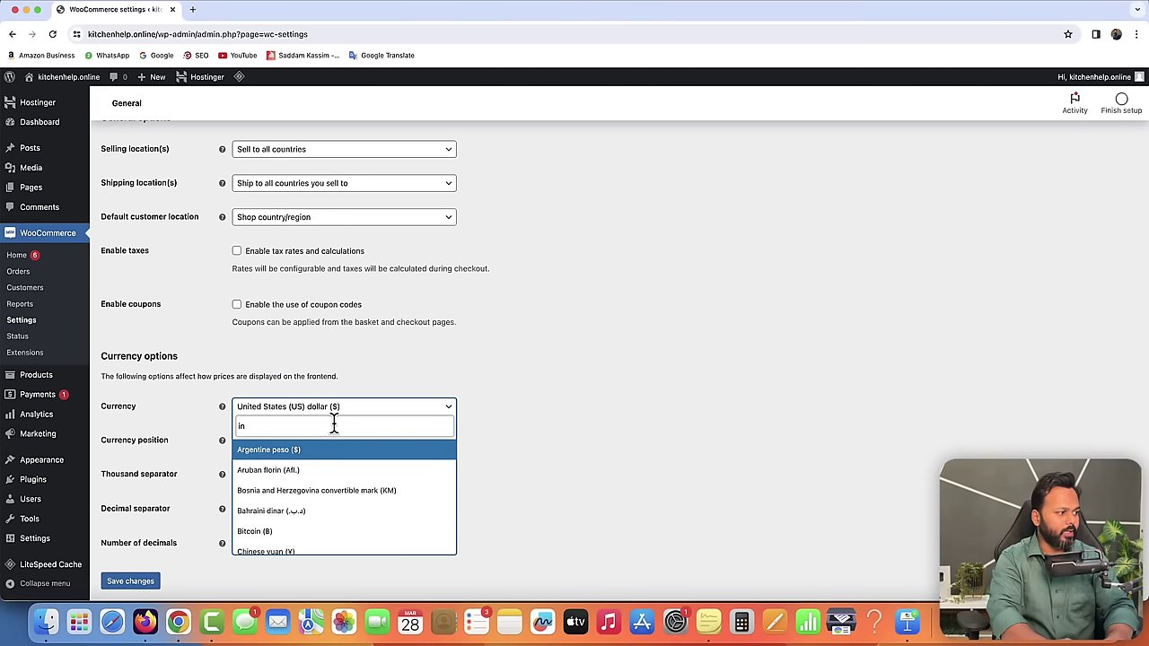
type("dian")
left_click(320, 456)
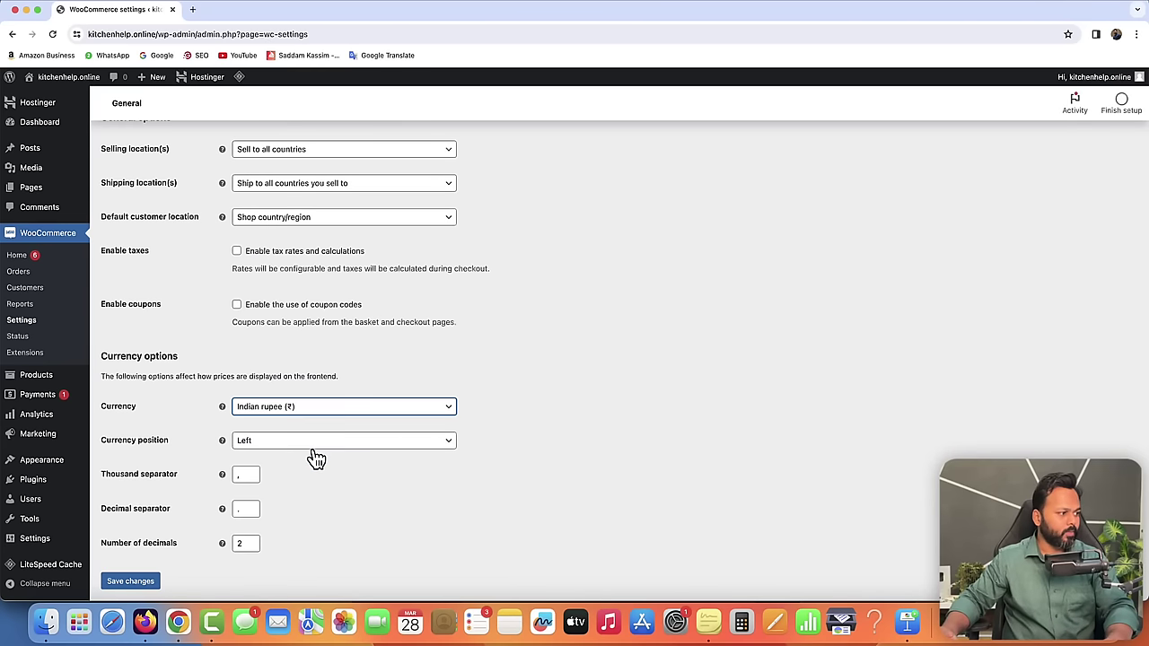
left_click(130, 582)
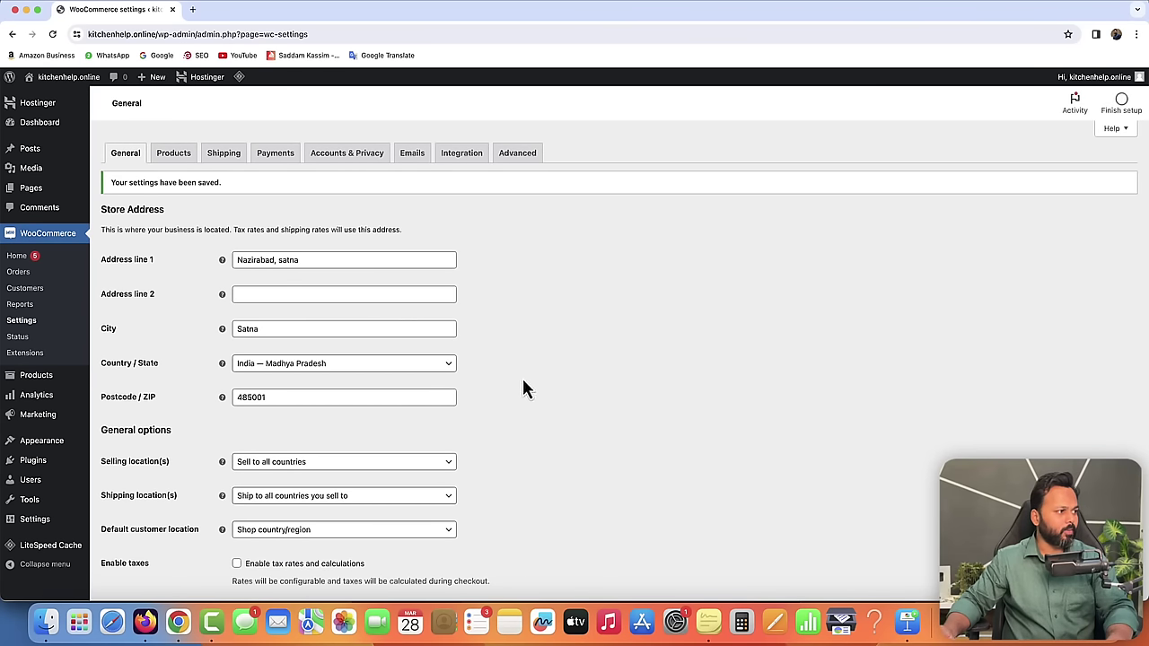
left_click(412, 155)
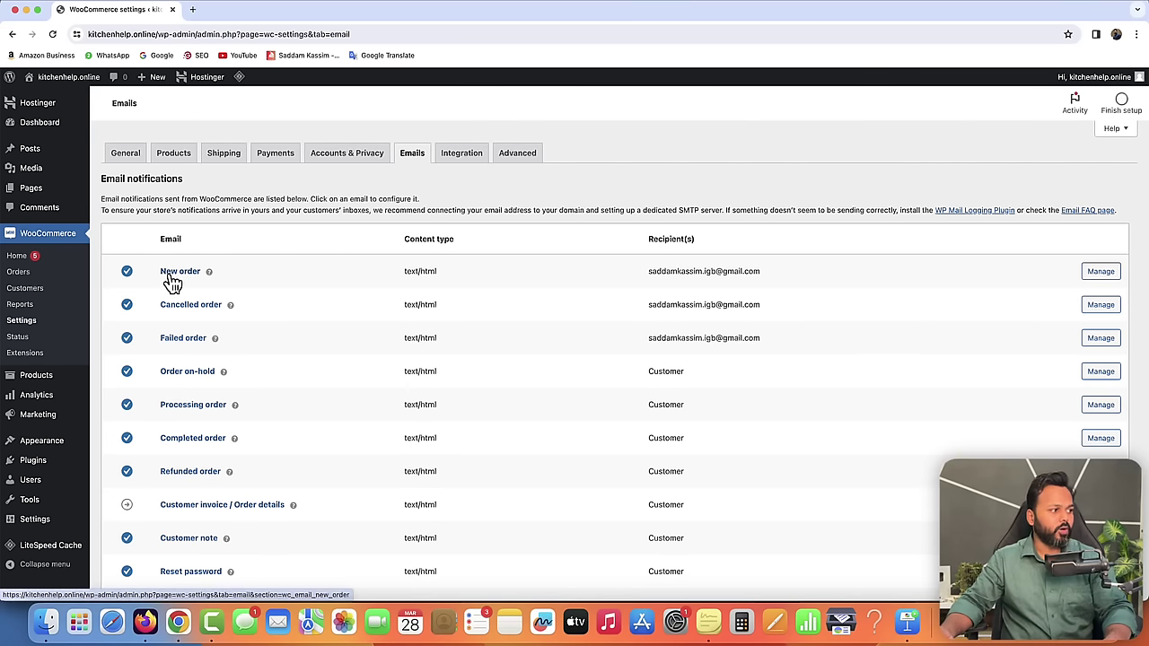
left_click_drag(648, 271, 756, 274)
left_click(777, 284)
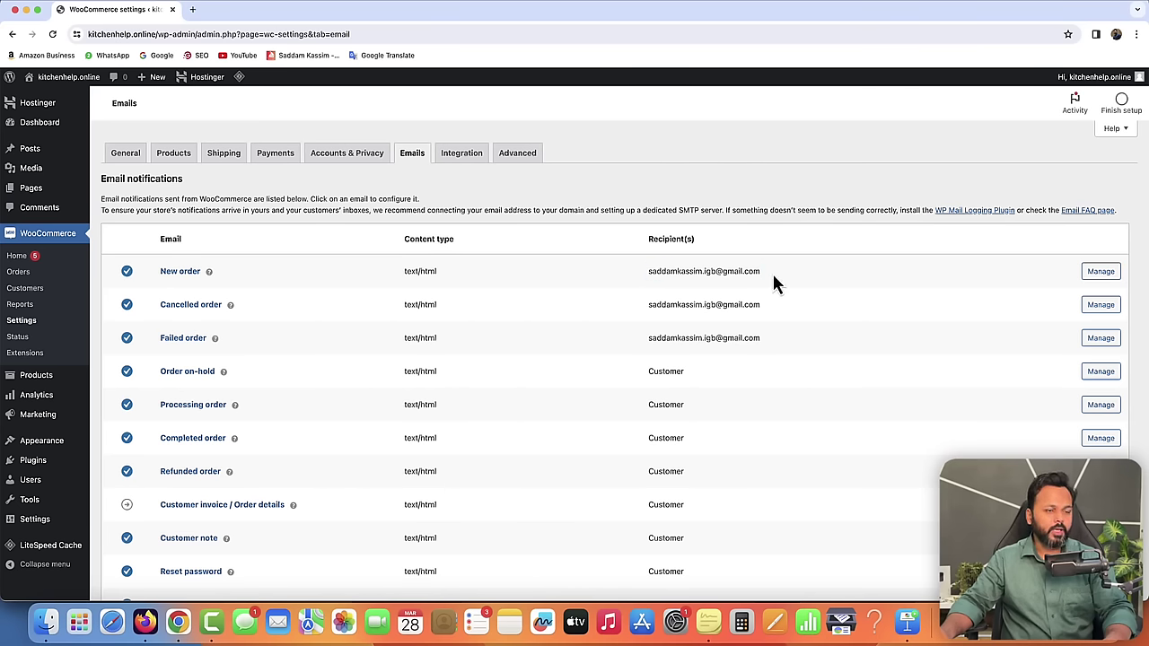
left_click(1104, 273)
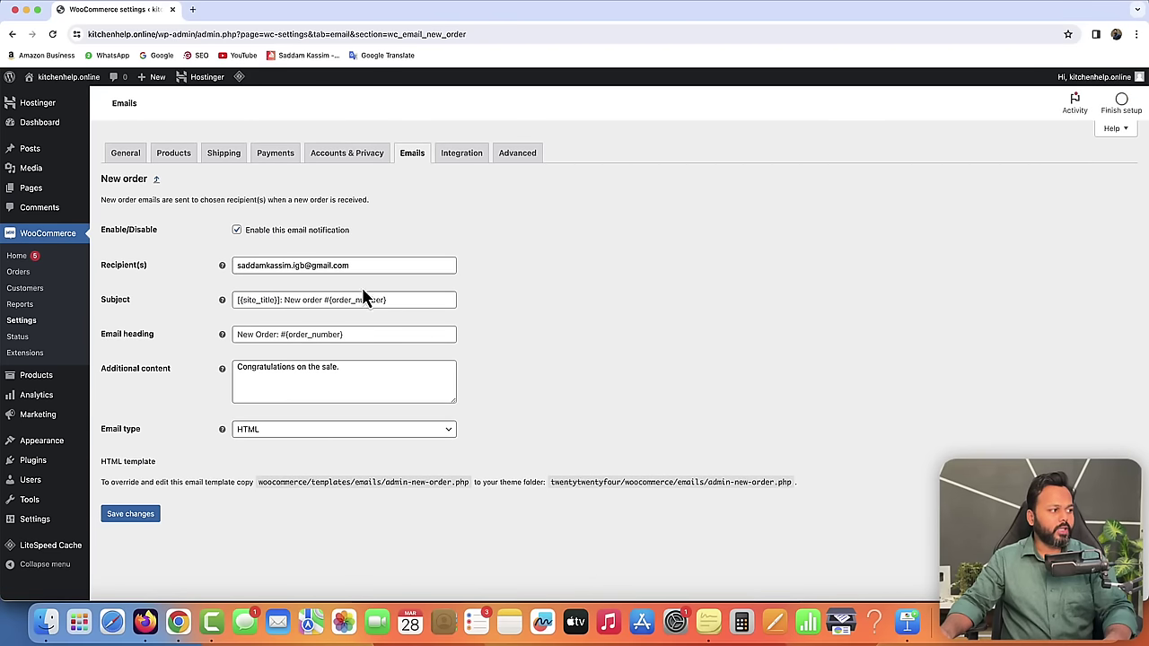
left_click_drag(355, 265, 234, 265)
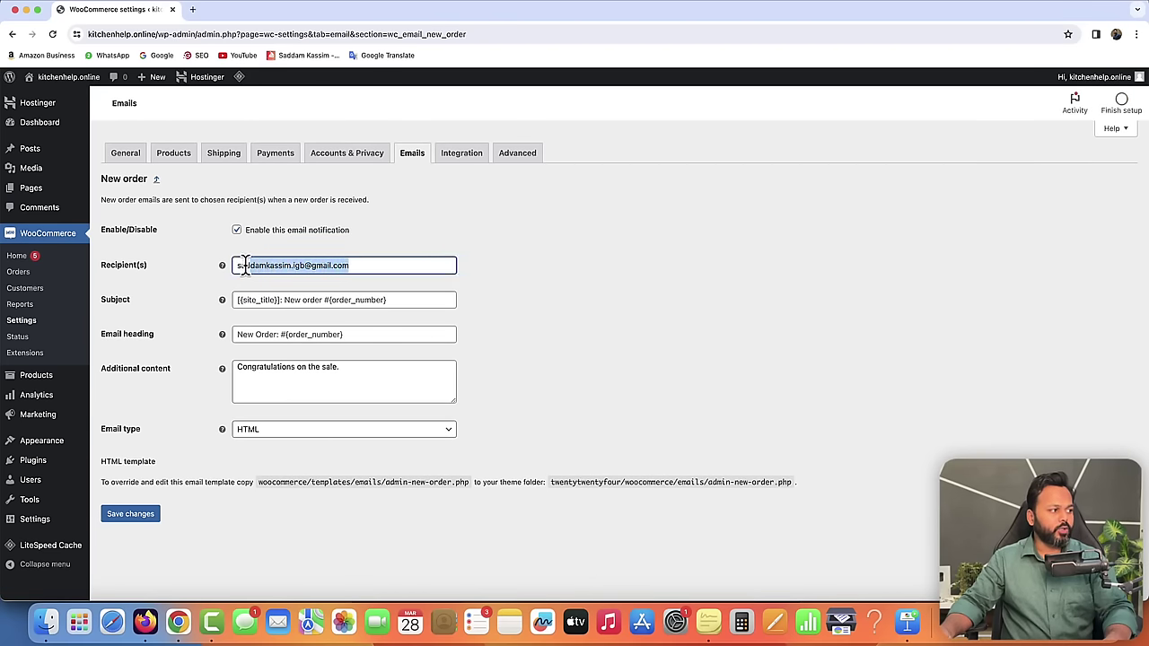
left_click(696, 285)
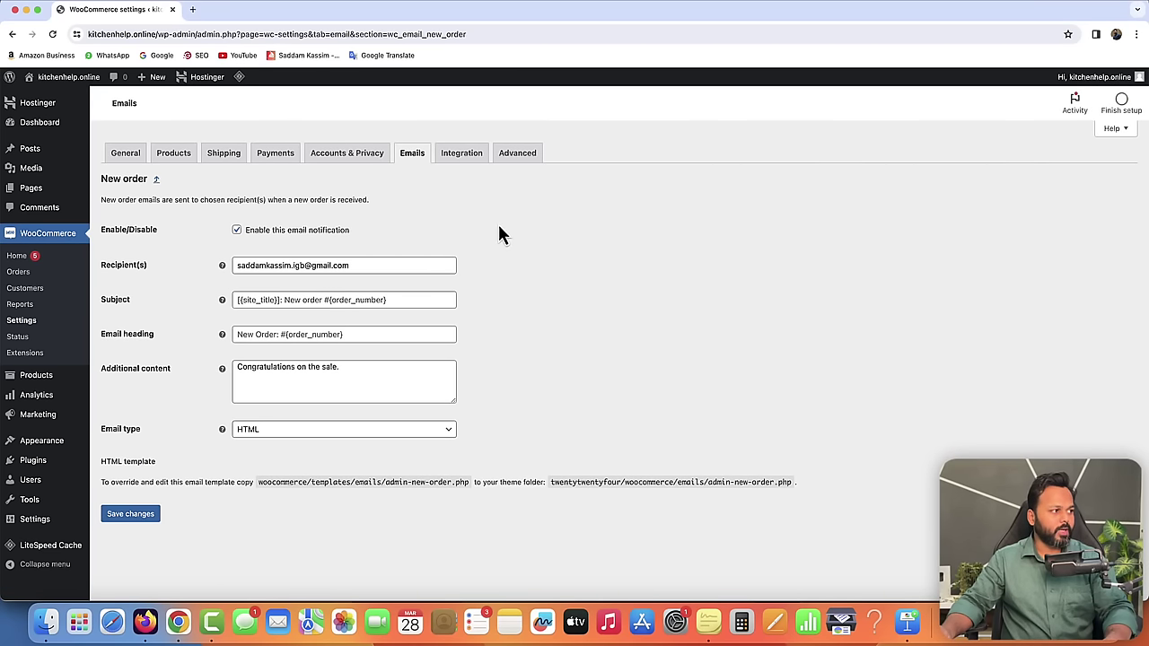
left_click(412, 156)
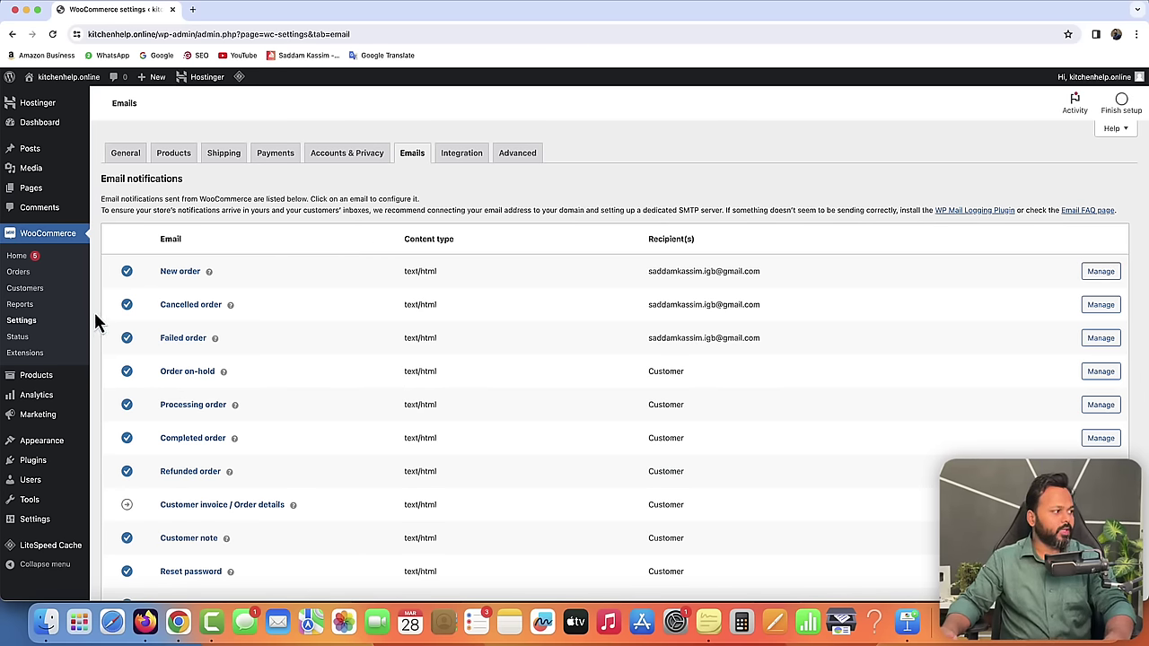
scroll(94, 314, "down", 1)
mouse_move(45, 382)
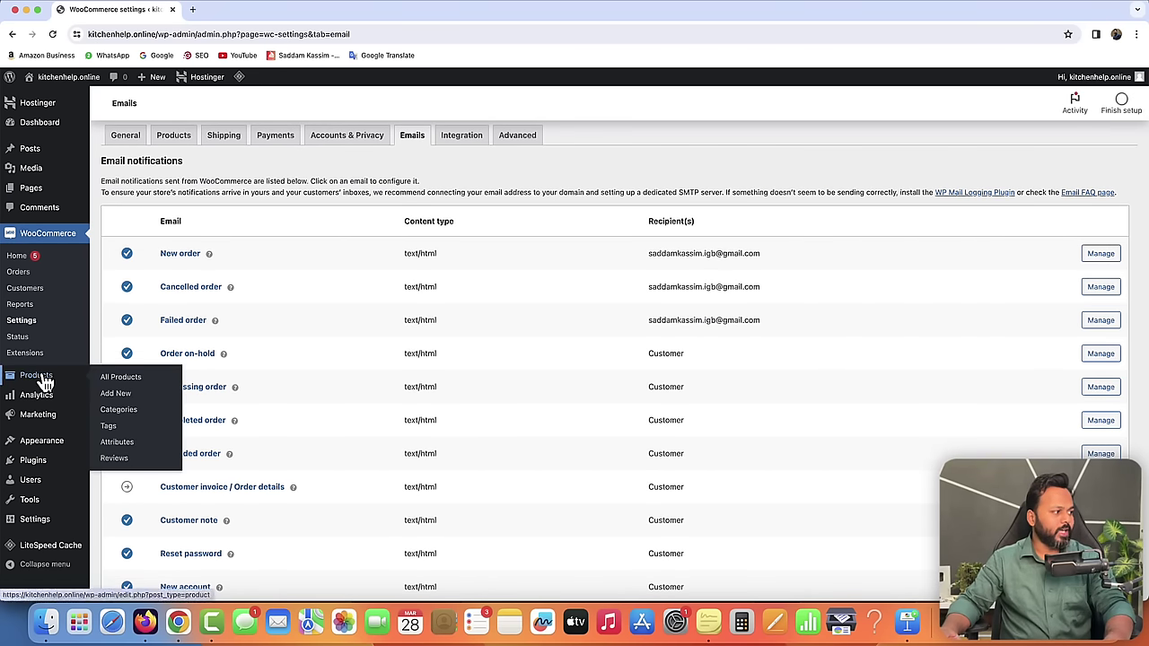
Step: Start a new product, then search shukanmall.com for garlic in a new tab
left_click(122, 397)
left_click(192, 9)
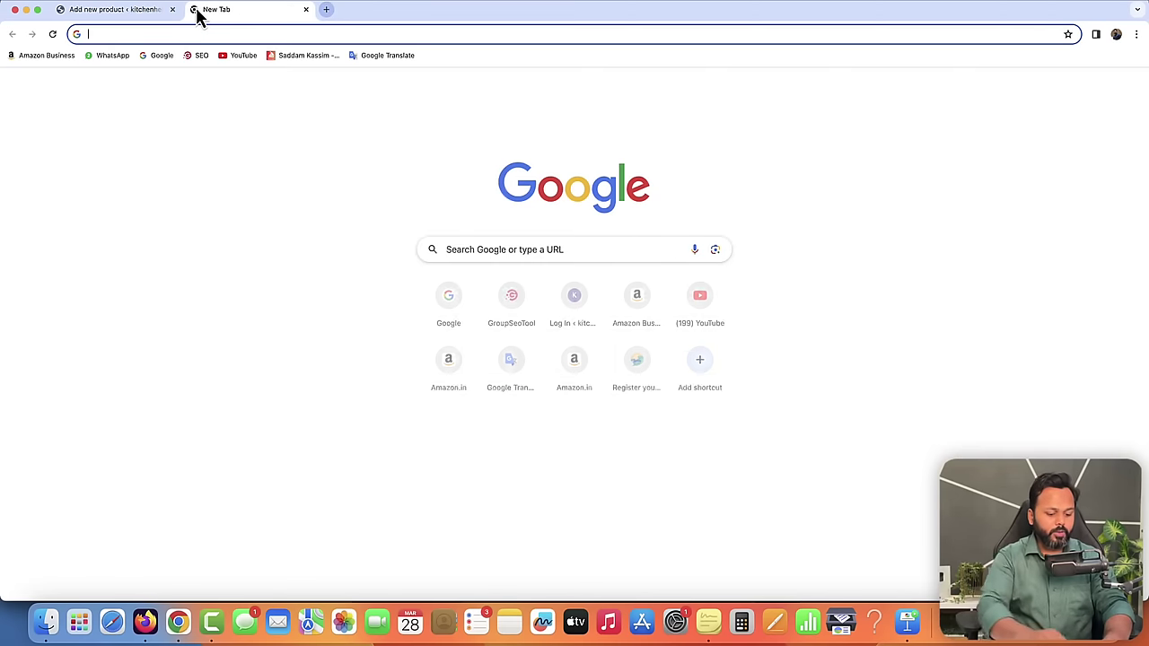
type("shukan")
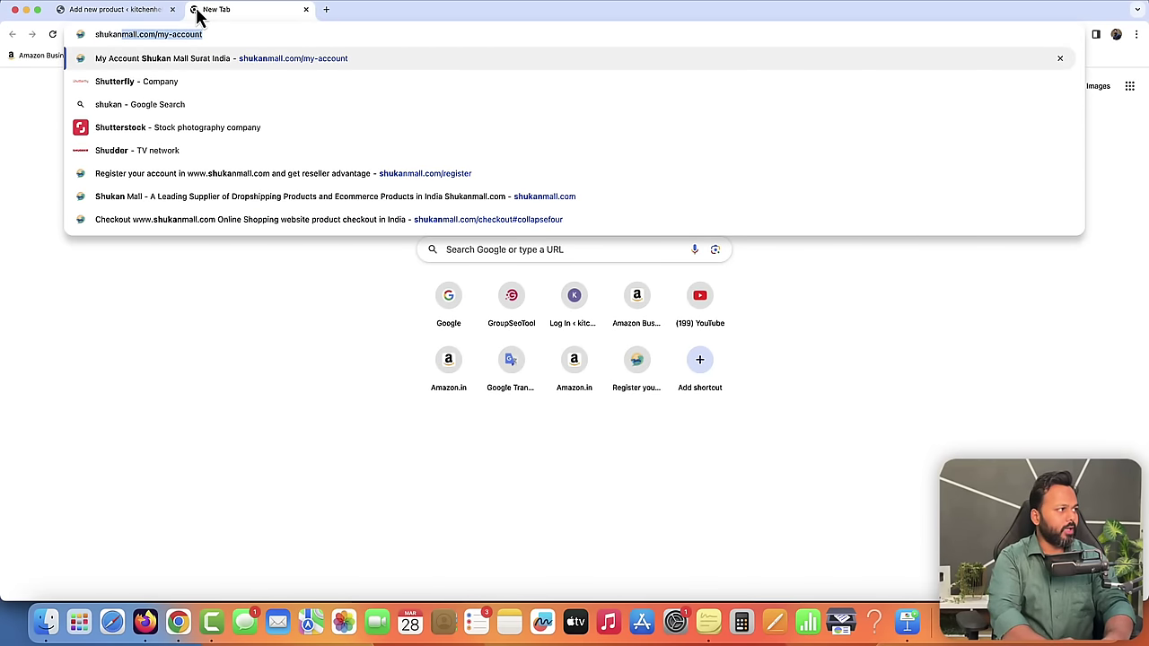
type("mall")
key("Return")
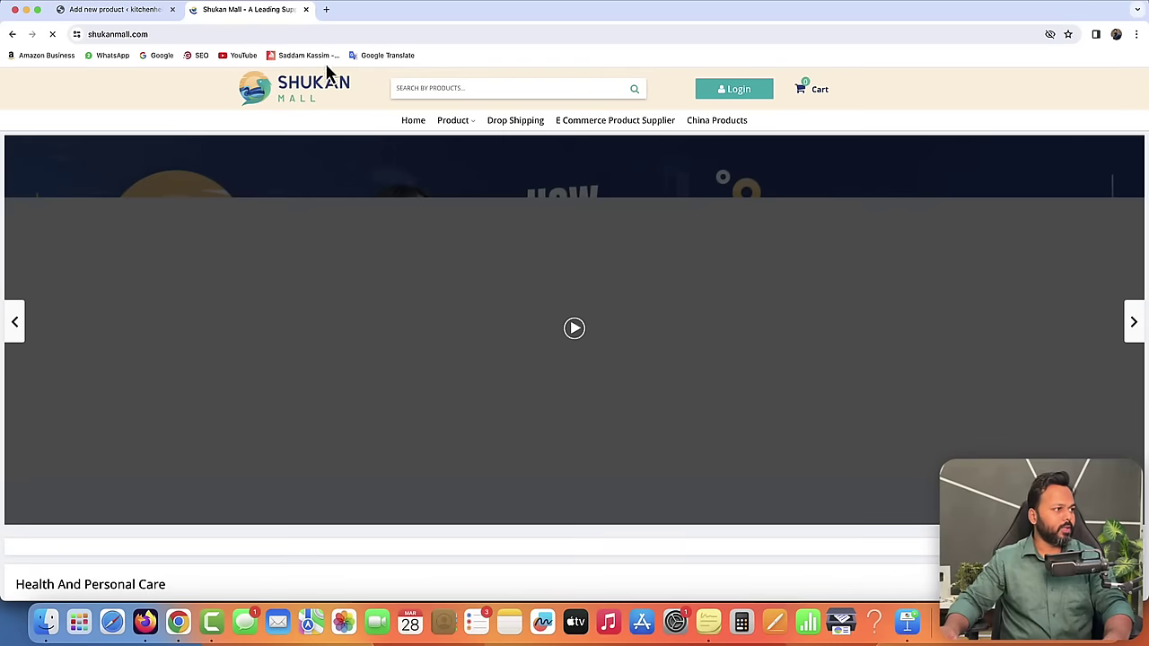
left_click(421, 89)
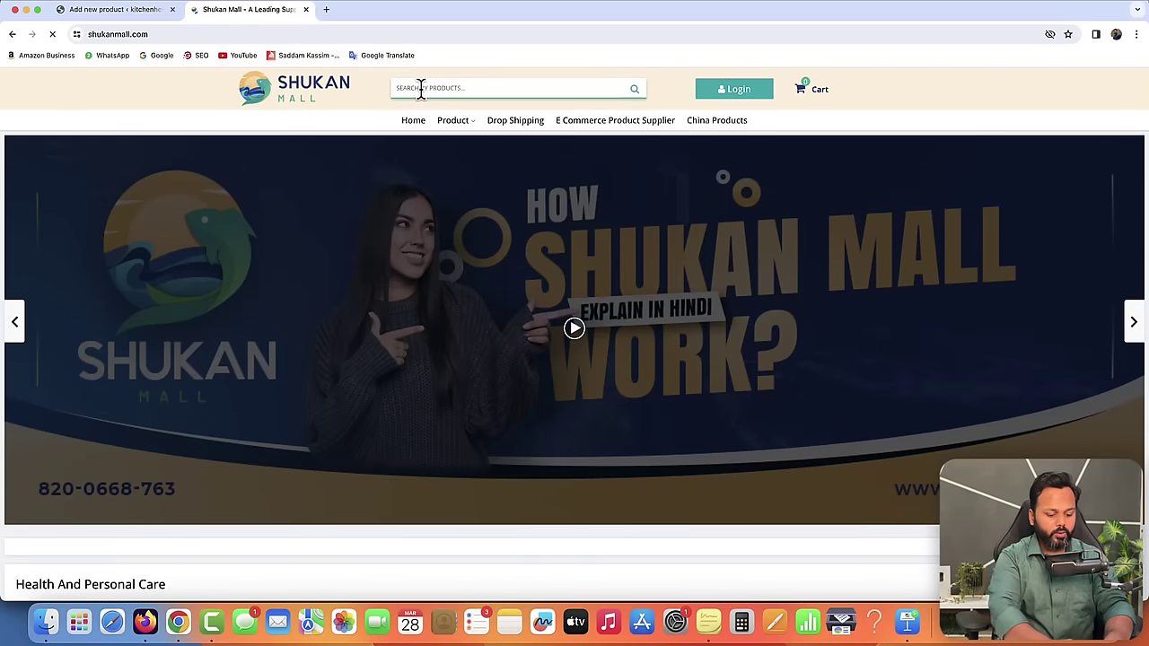
type("garlic")
key("Return")
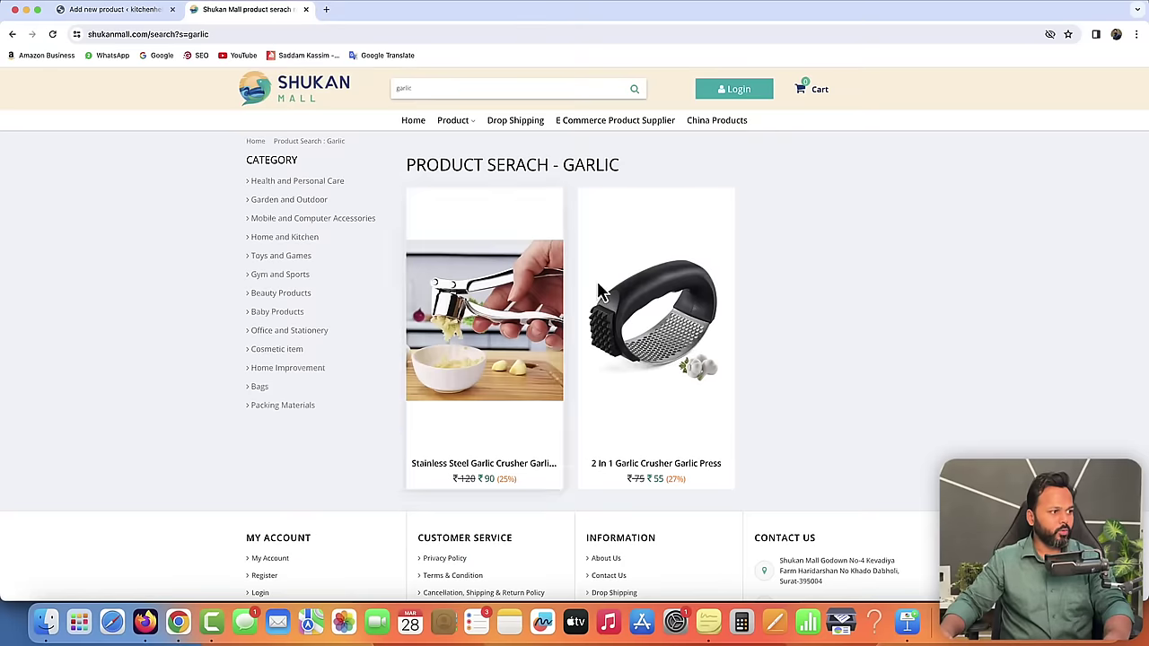
Step: Copy the 2 In 1 Garlic Crusher product title and return to the new product form
left_click(672, 324)
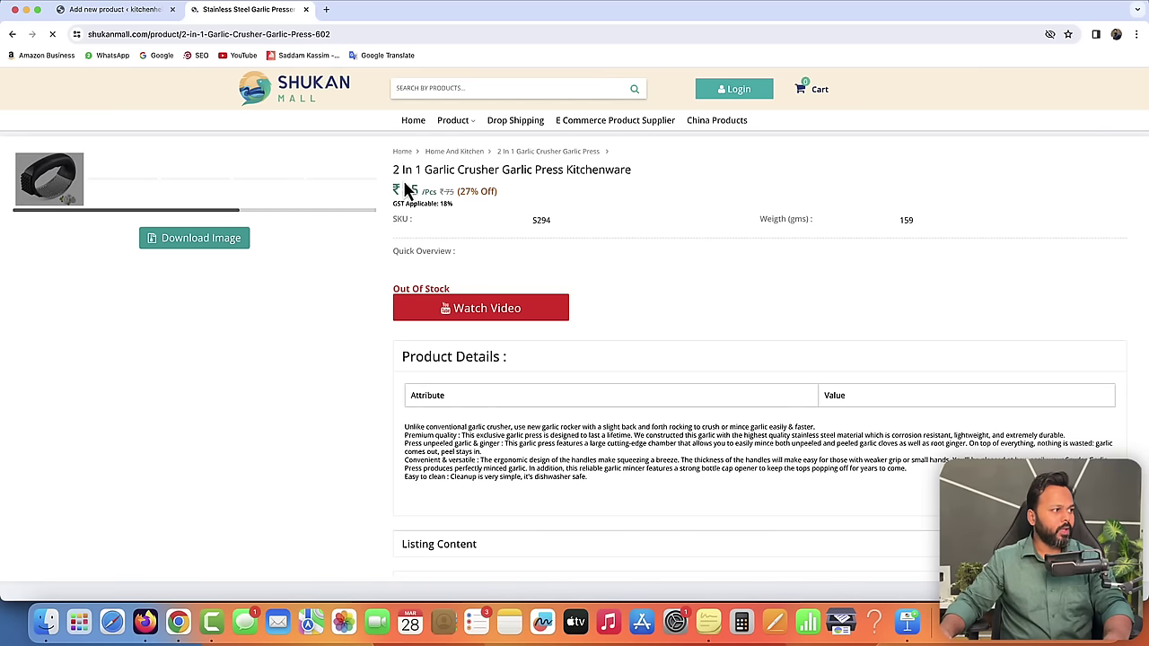
left_click_drag(392, 170, 632, 171)
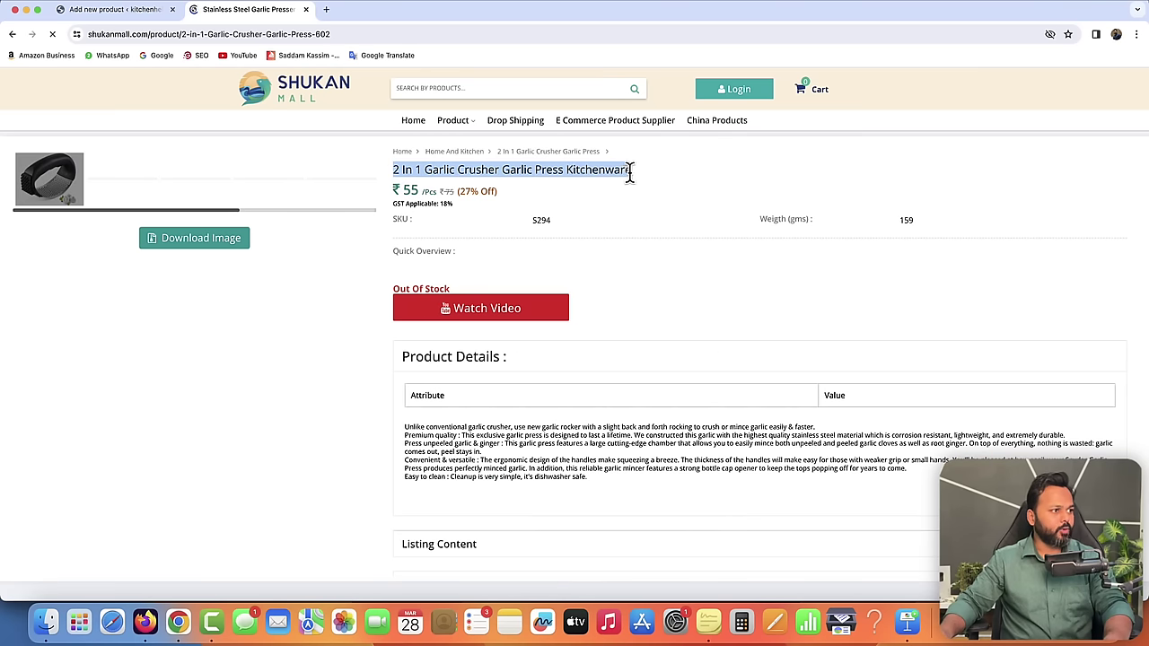
right_click(625, 176)
left_click(645, 196)
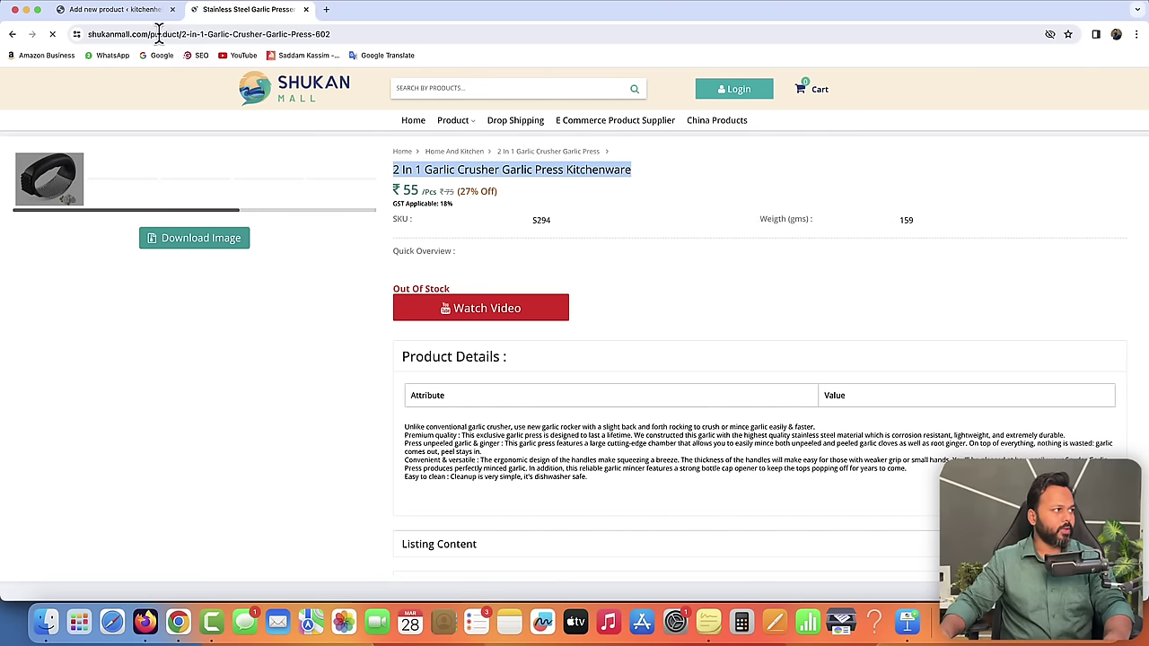
left_click(132, 12)
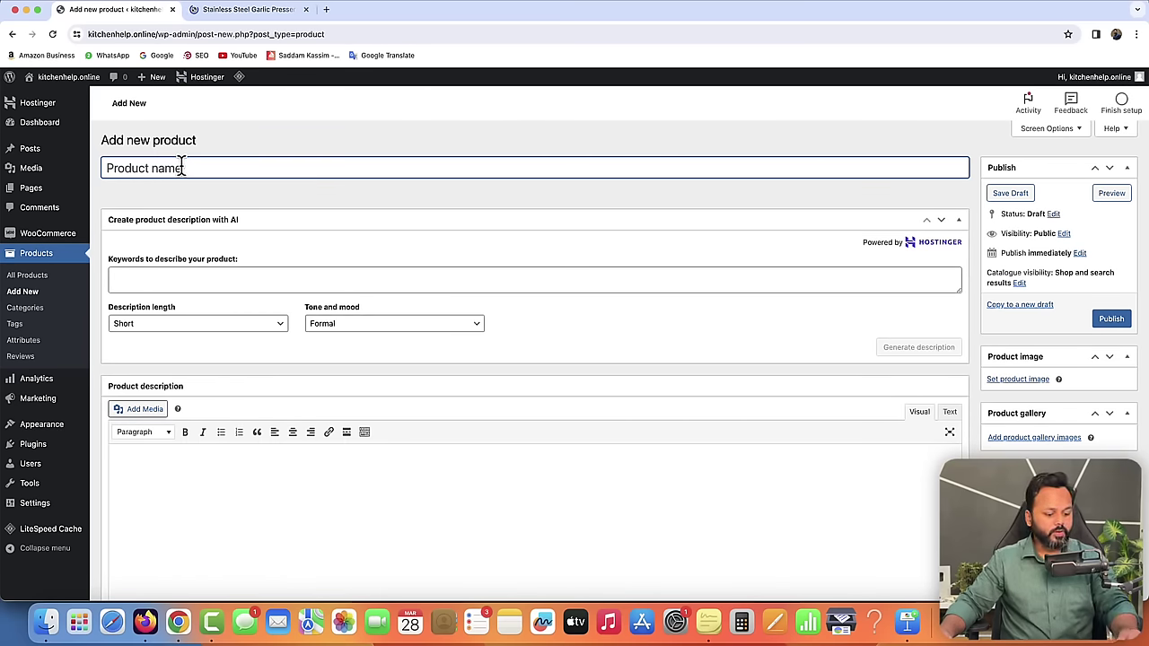
Step: Paste '2 In 1 Garlic Crusher Garlic Press Kitchenware' as the product name and collapse the AI panel
key("super+v")
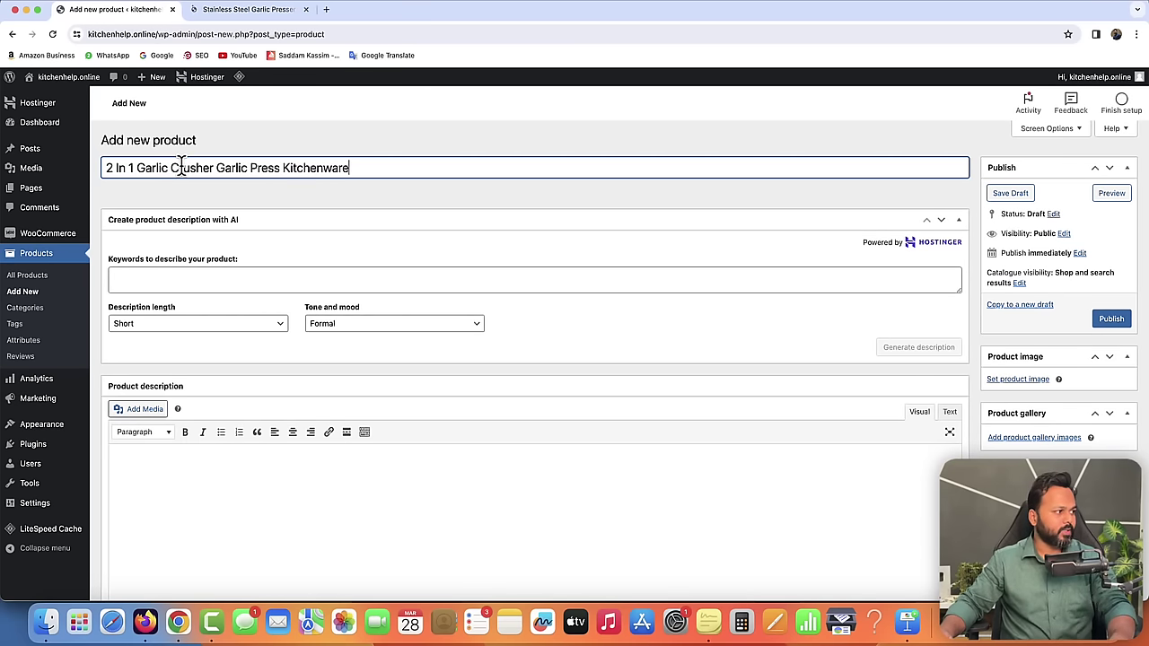
left_click(959, 220)
scroll(302, 347, "down", 1)
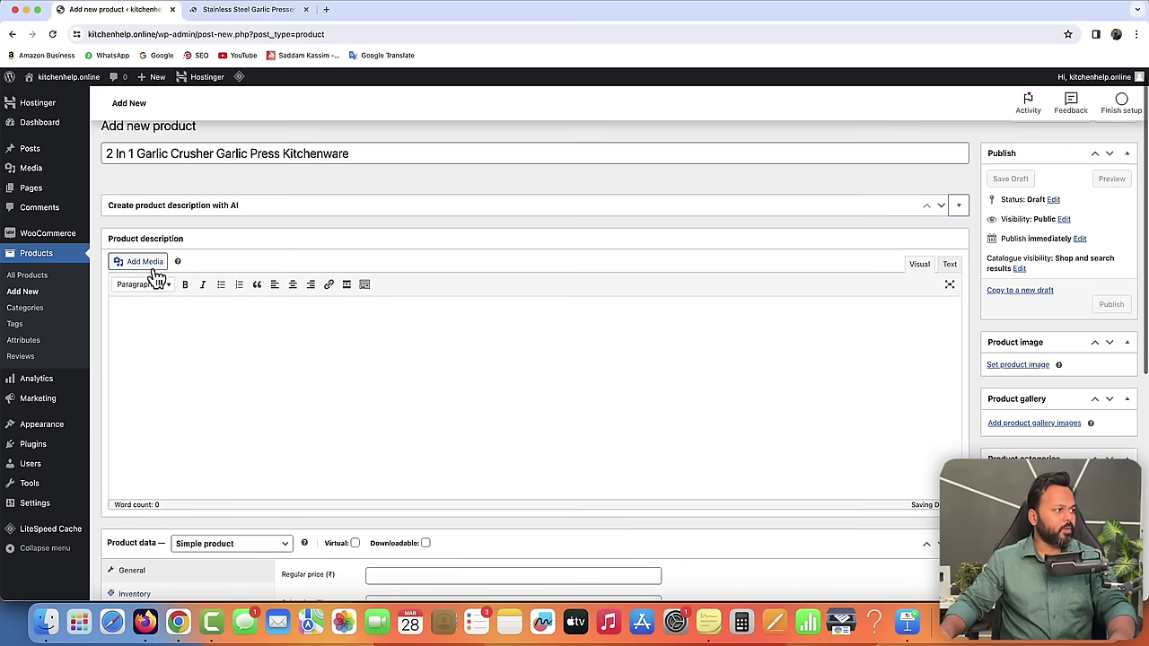
left_click(224, 337)
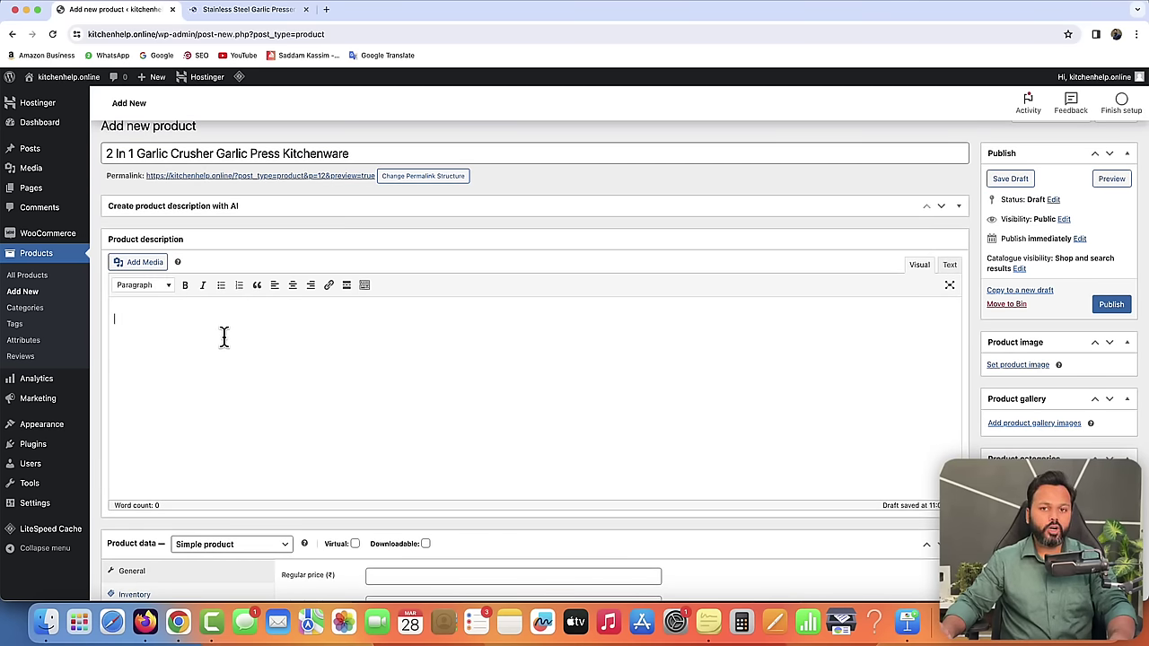
Step: Copy the supplier's full bulleted description from Shukan Mall into the product description
left_click(241, 9)
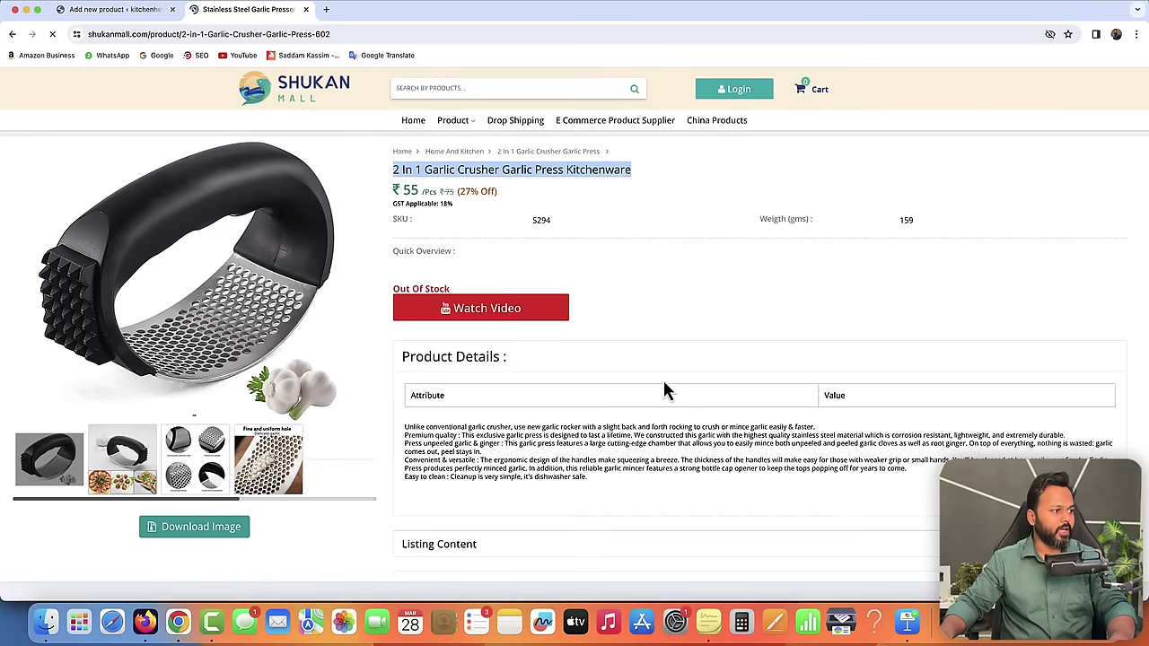
scroll(663, 378, "down", 2)
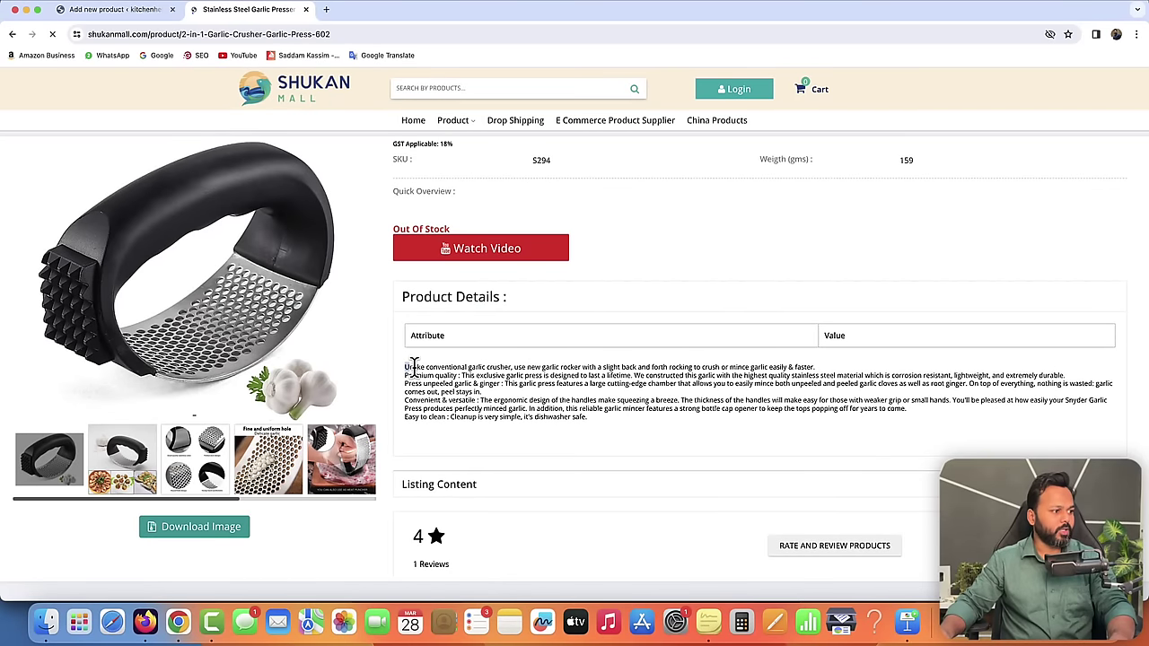
left_click_drag(414, 364, 595, 426)
right_click(584, 415)
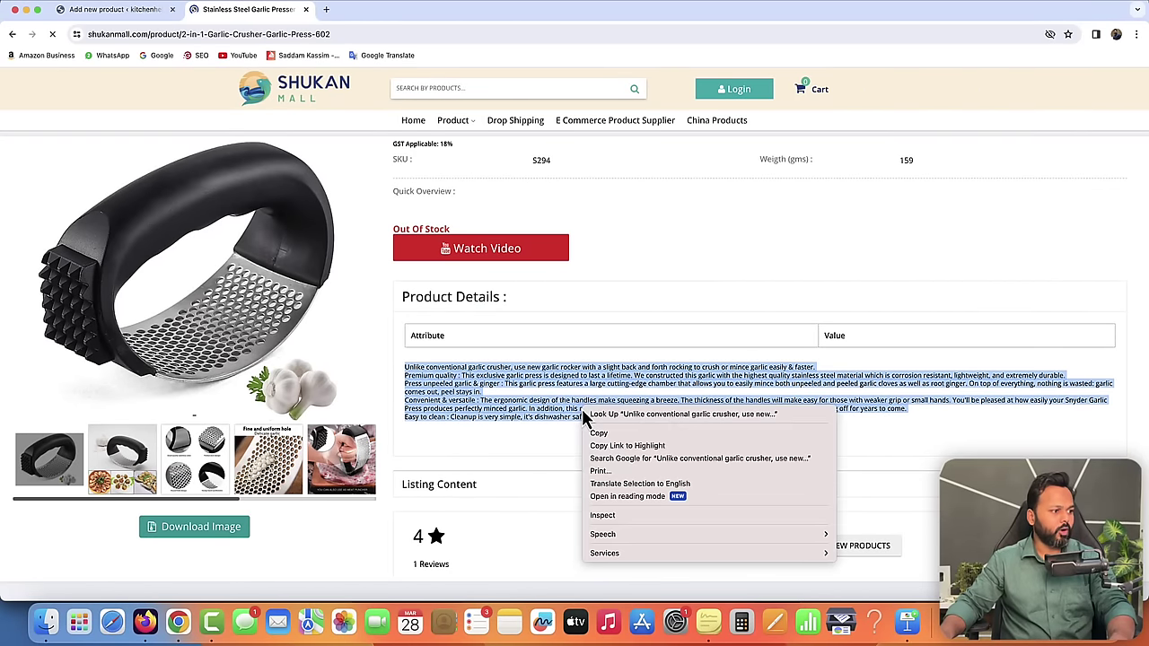
left_click(598, 435)
left_click(115, 9)
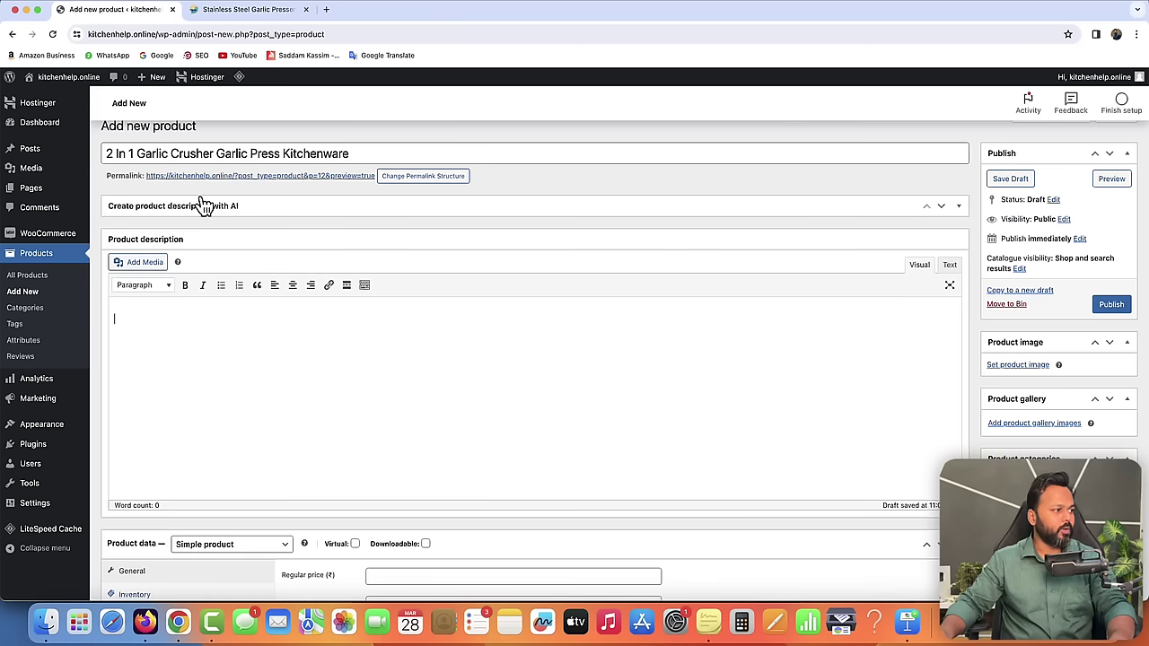
left_click(192, 325)
key("super+v")
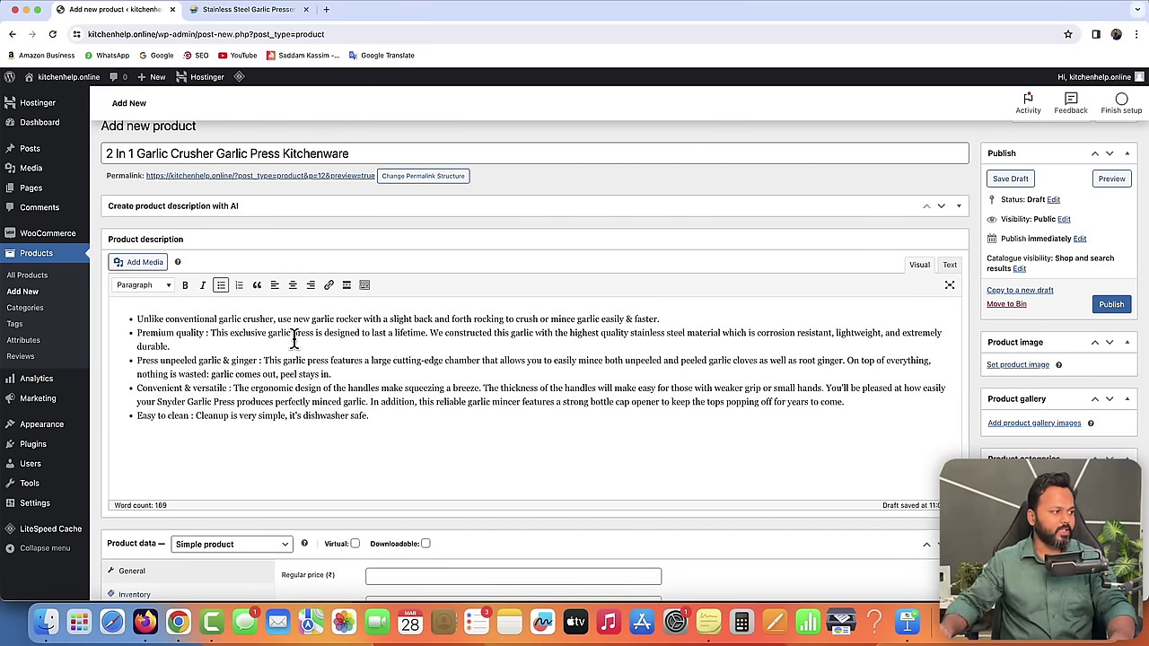
Step: Bold 'Premium quality :' in the description's second bullet
left_click_drag(137, 333, 207, 334)
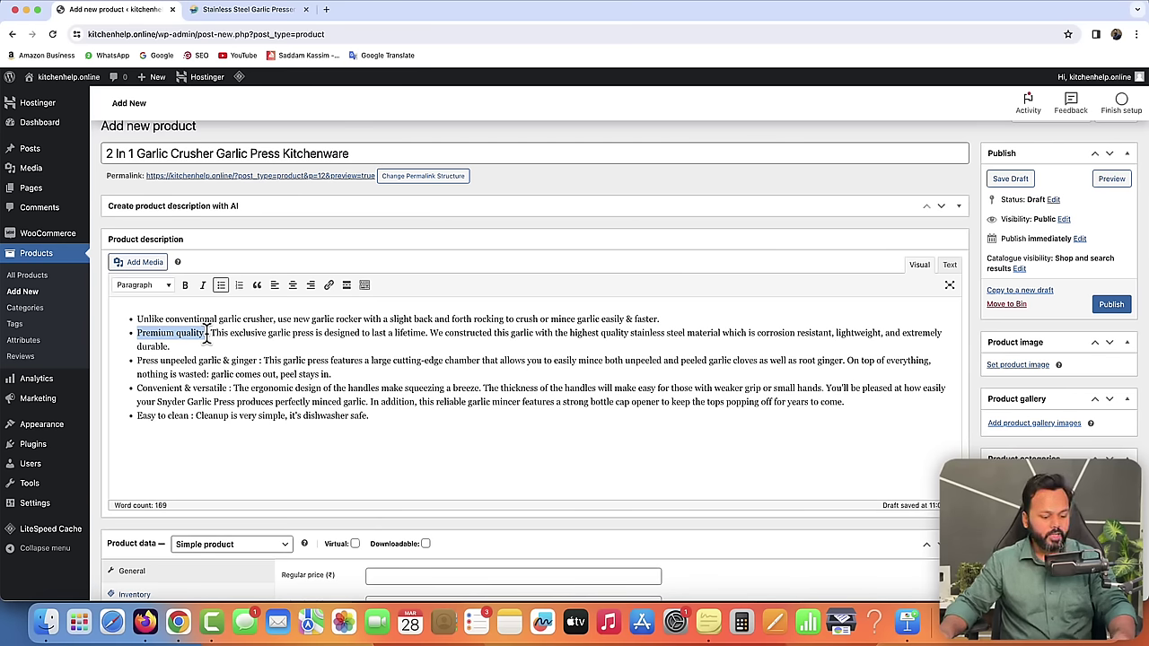
key("super+b")
left_click(185, 350)
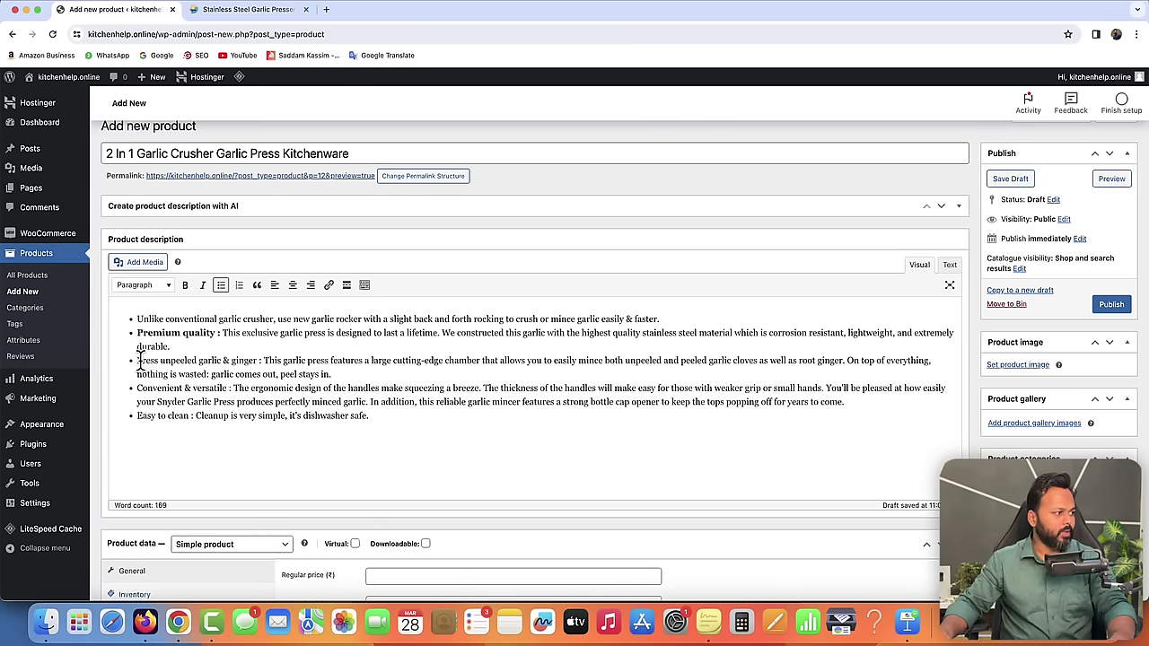
mouse_move(139, 360)
left_mouse_down()
mouse_move(215, 361)
mouse_move(143, 361)
left_mouse_up()
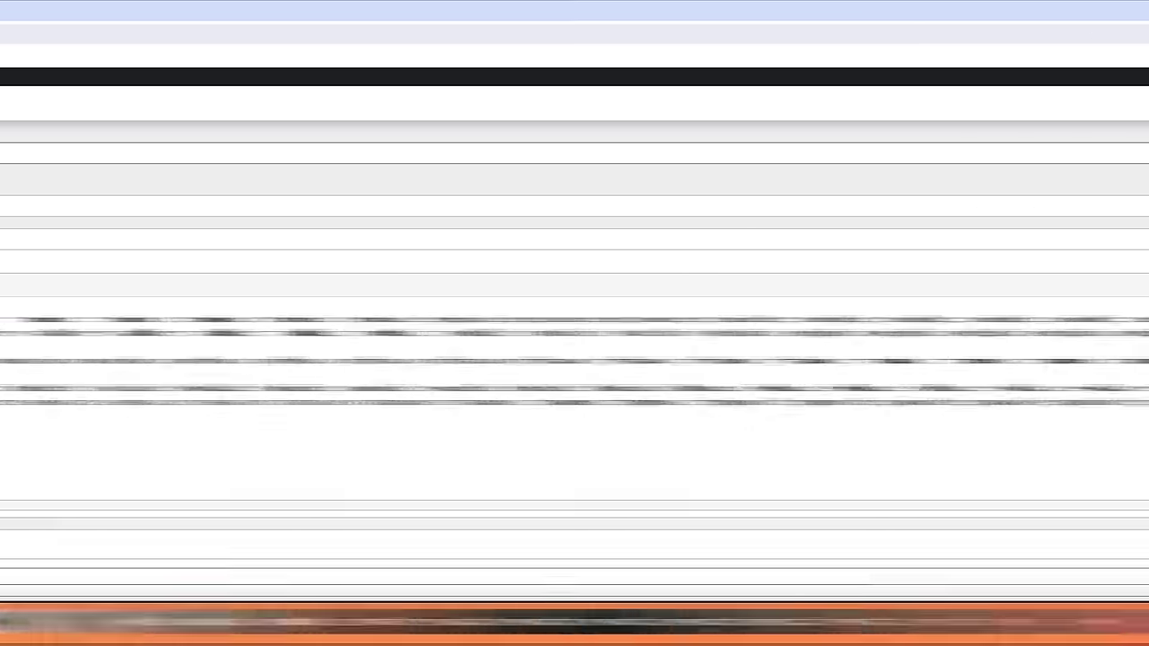
Step: Paste the short description bullets Premium quality, Press Unpeeled Garlic & Ginger, Convenient & Versatile, Easy To Clean
scroll(293, 435, "down", 5)
scroll(293, 434, "down", 1)
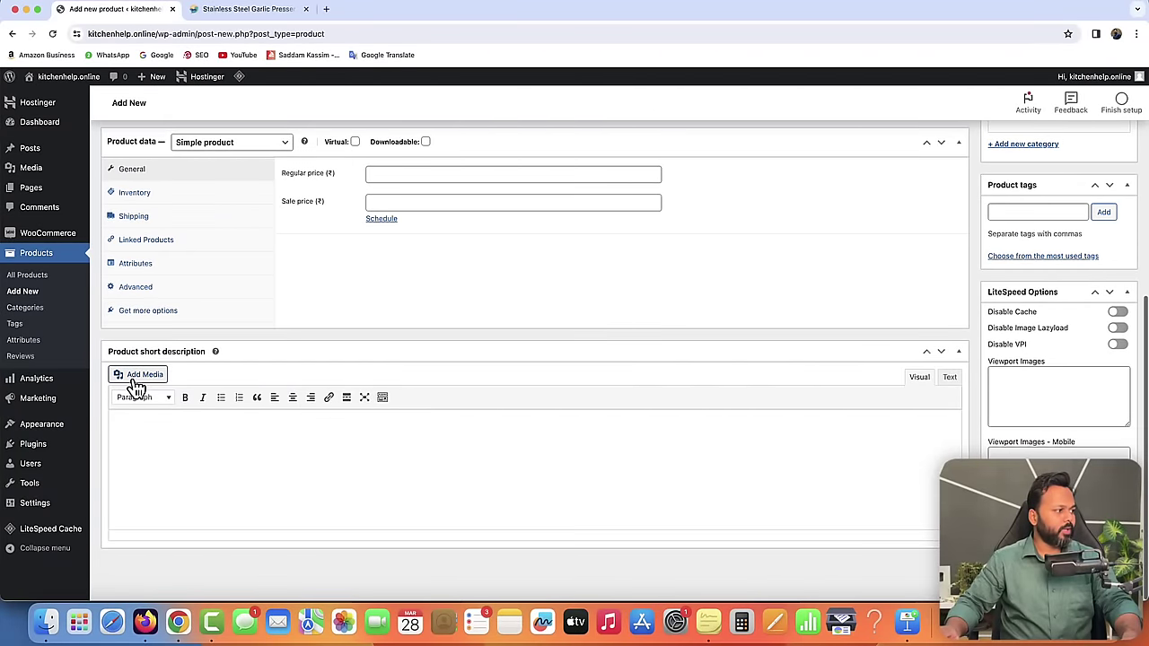
left_click(171, 433)
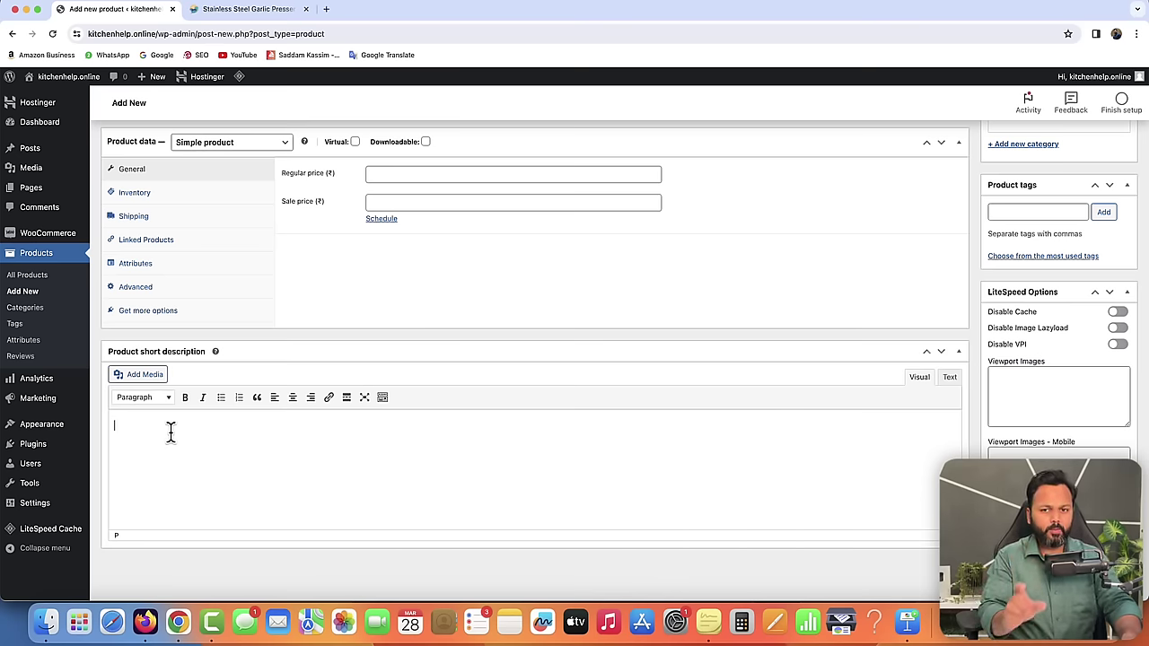
key("super+v")
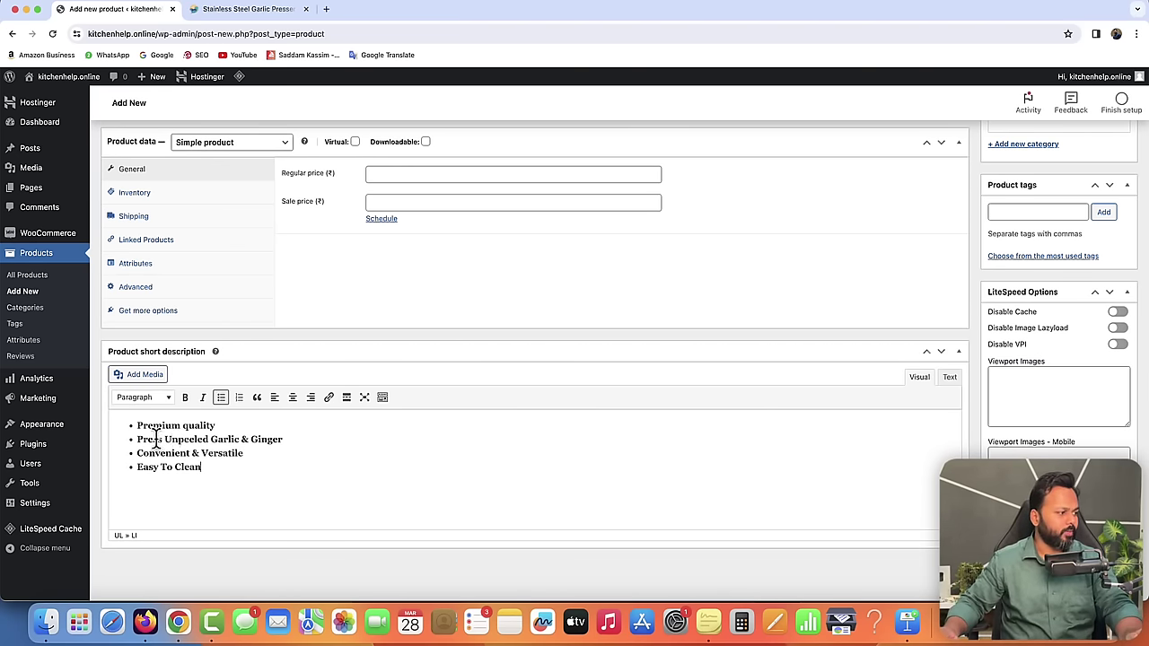
scroll(190, 438, "up", 8)
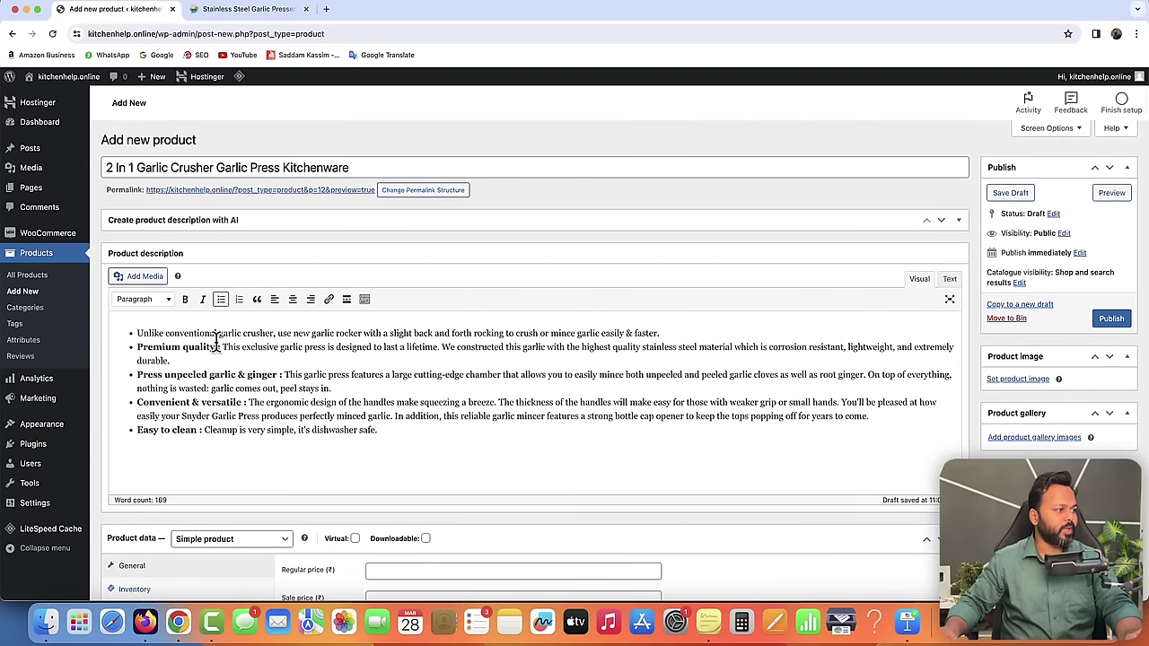
scroll(274, 458, "down", 9)
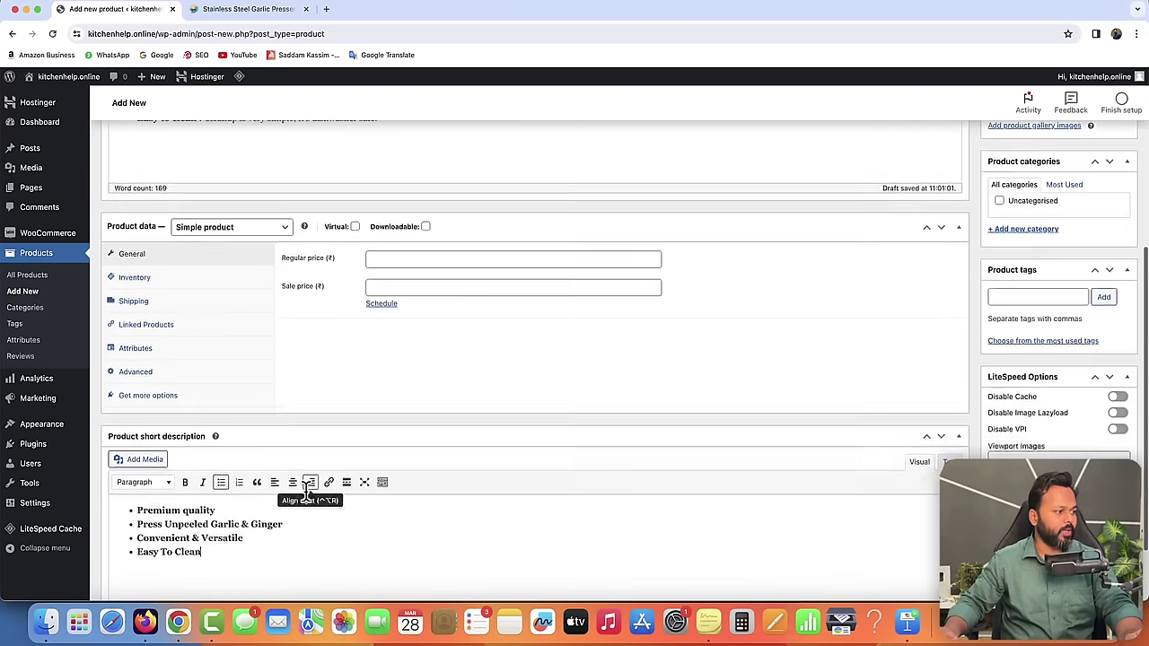
scroll(542, 330, "up", 2)
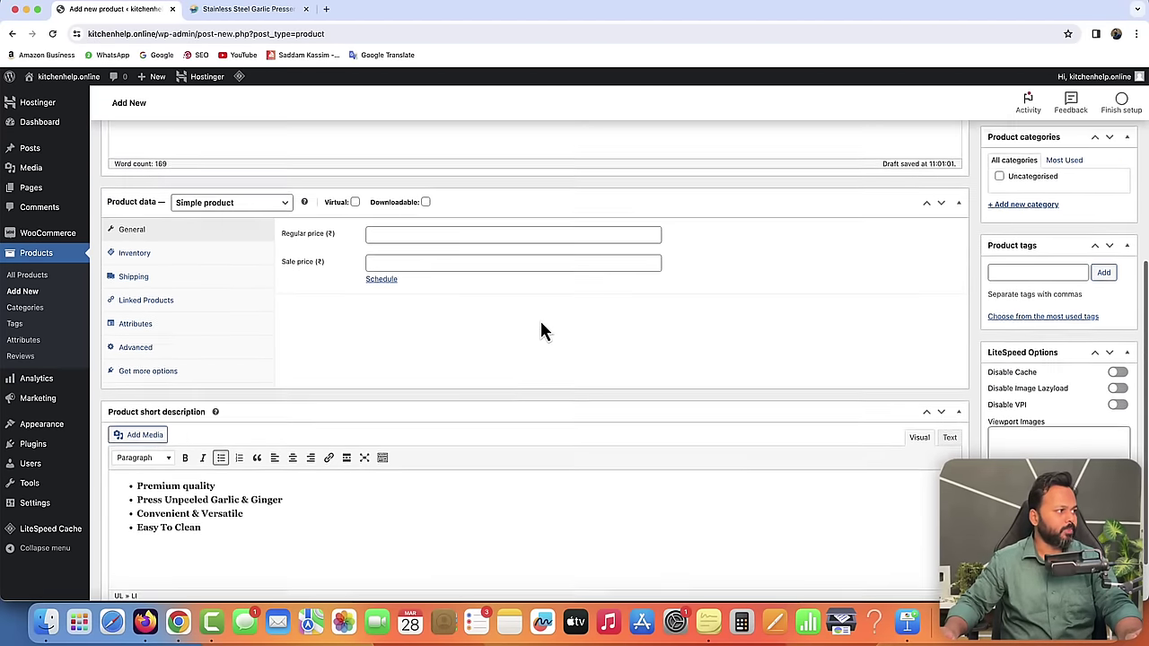
Step: Enter 689 as the regular price and 499 as the sale price under Product data > General
left_click(381, 237)
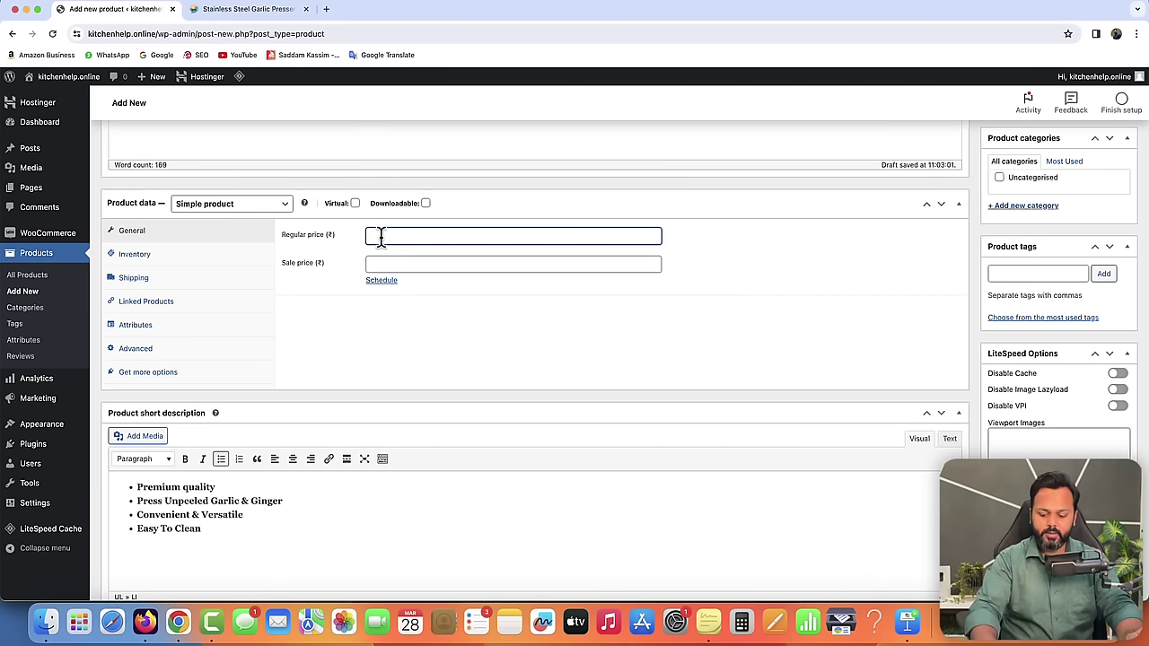
left_click(391, 261)
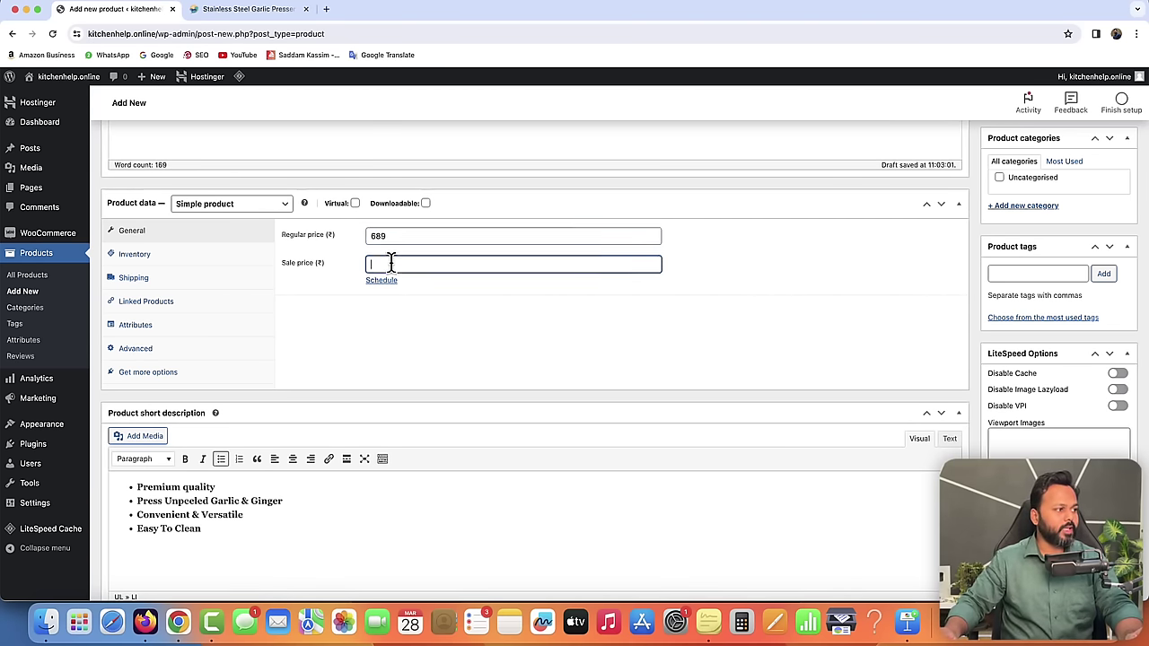
type("499")
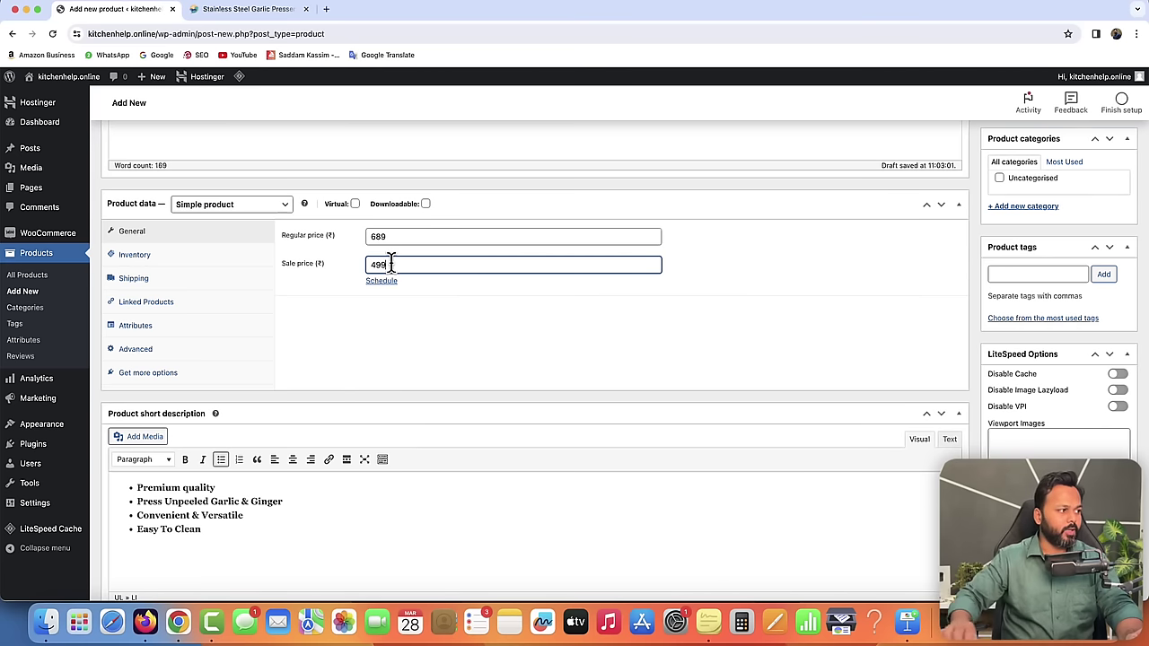
left_click(358, 247)
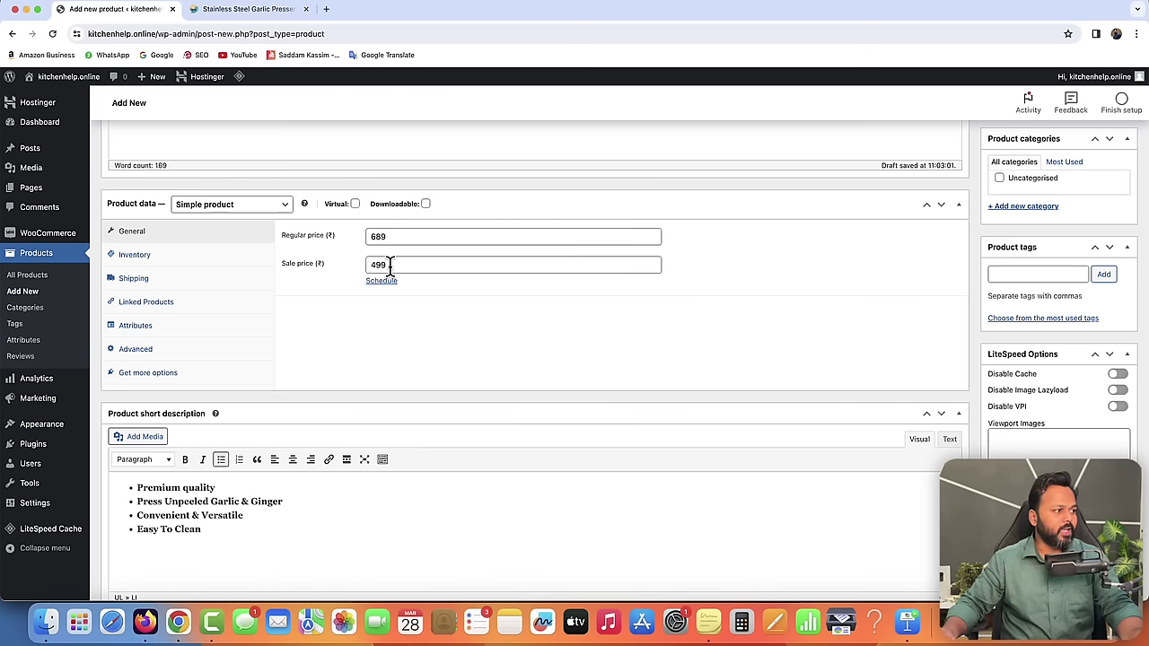
left_click(379, 265)
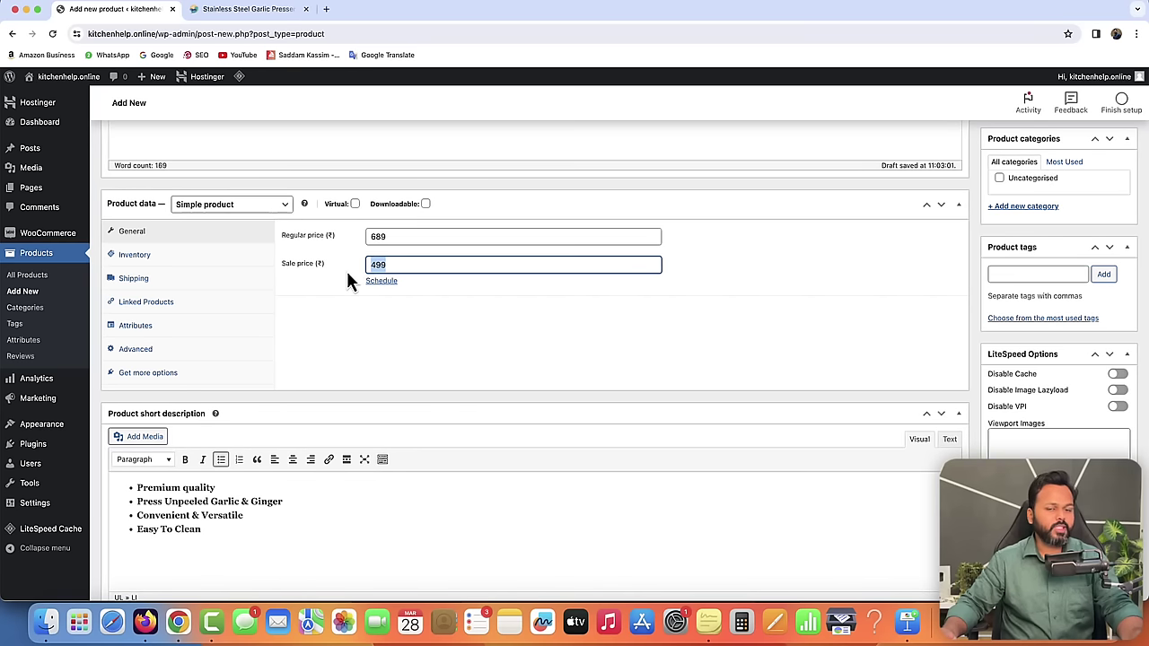
left_click(350, 282)
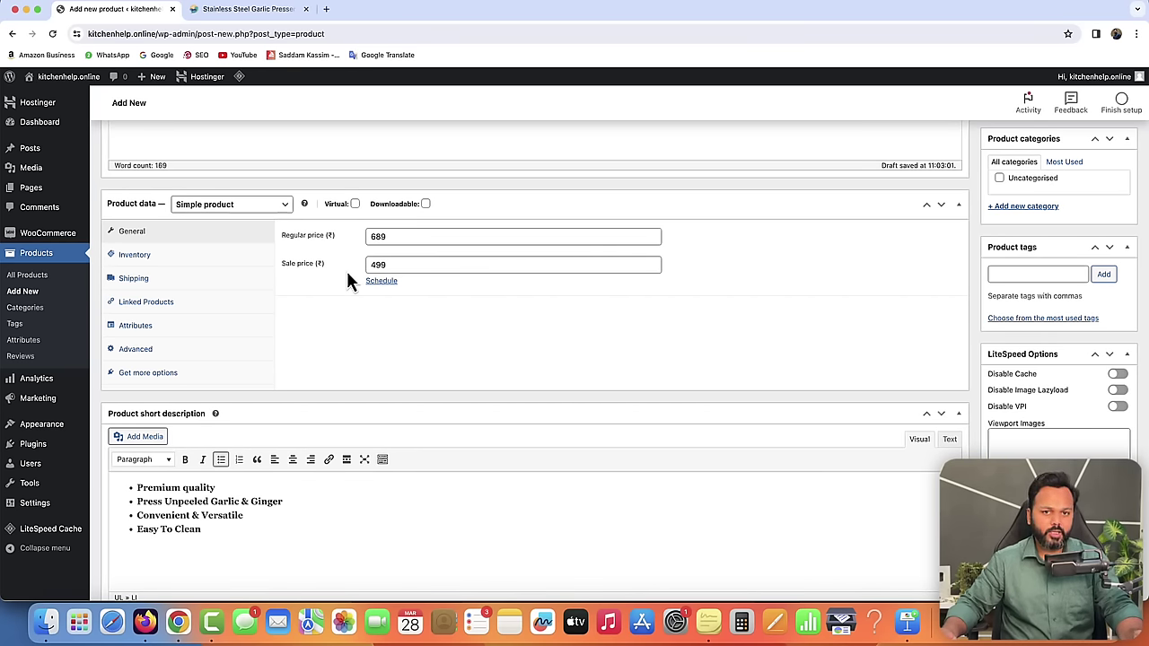
left_click_drag(387, 264, 367, 264)
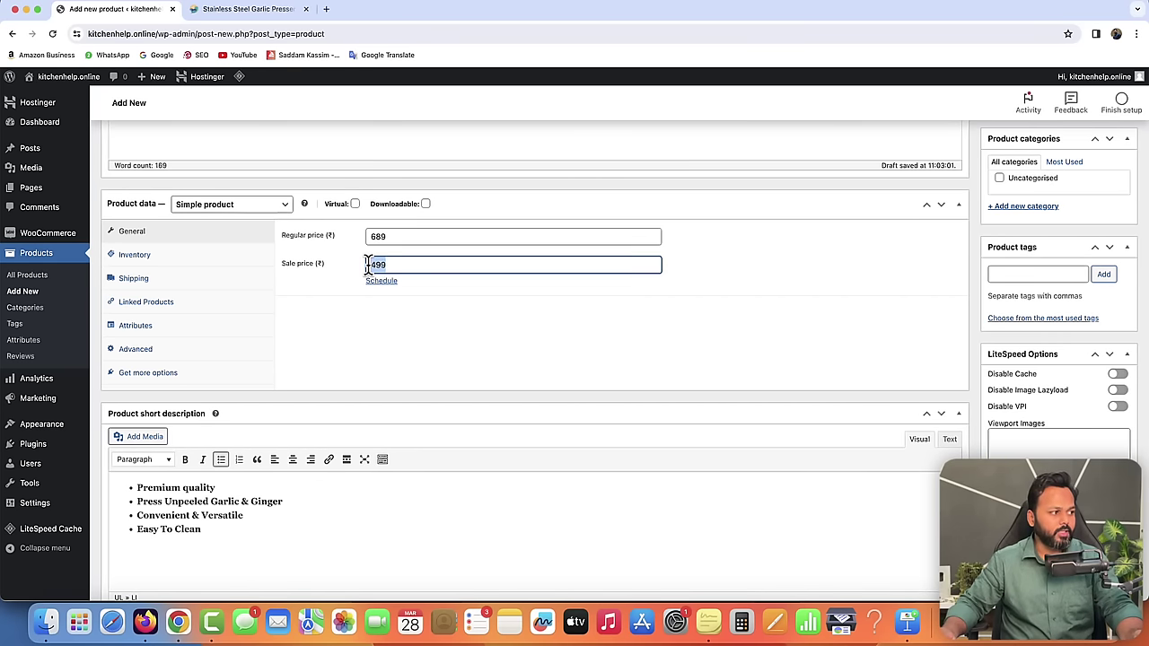
left_click(310, 288)
scroll(1036, 384, "down", 2)
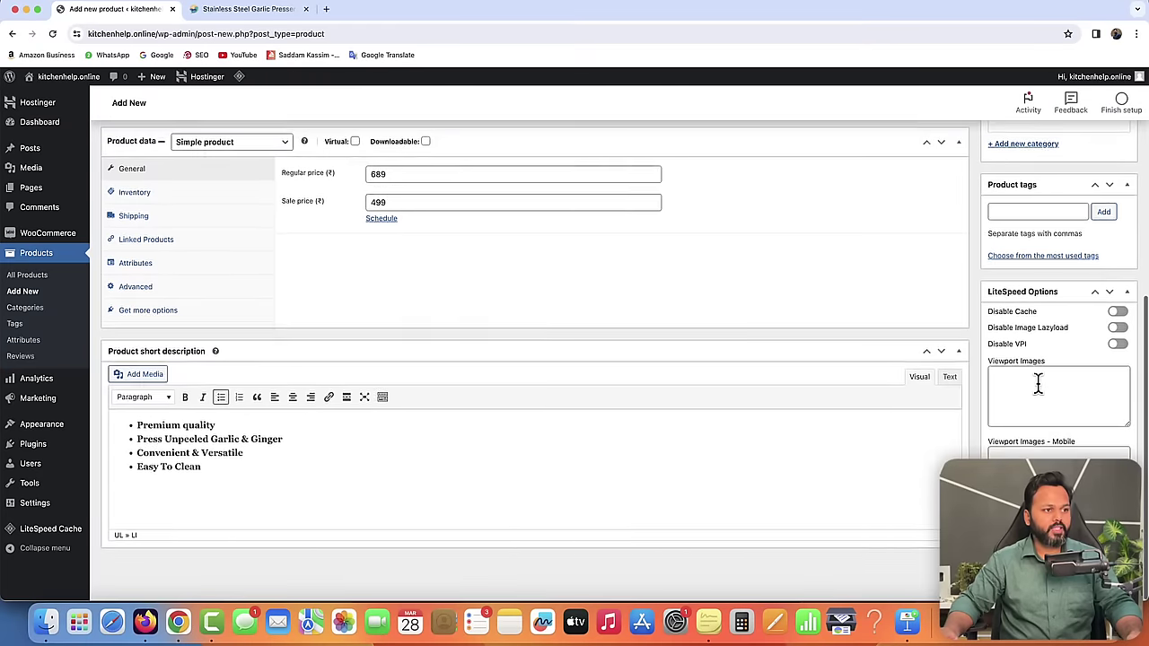
scroll(1037, 384, "up", 5)
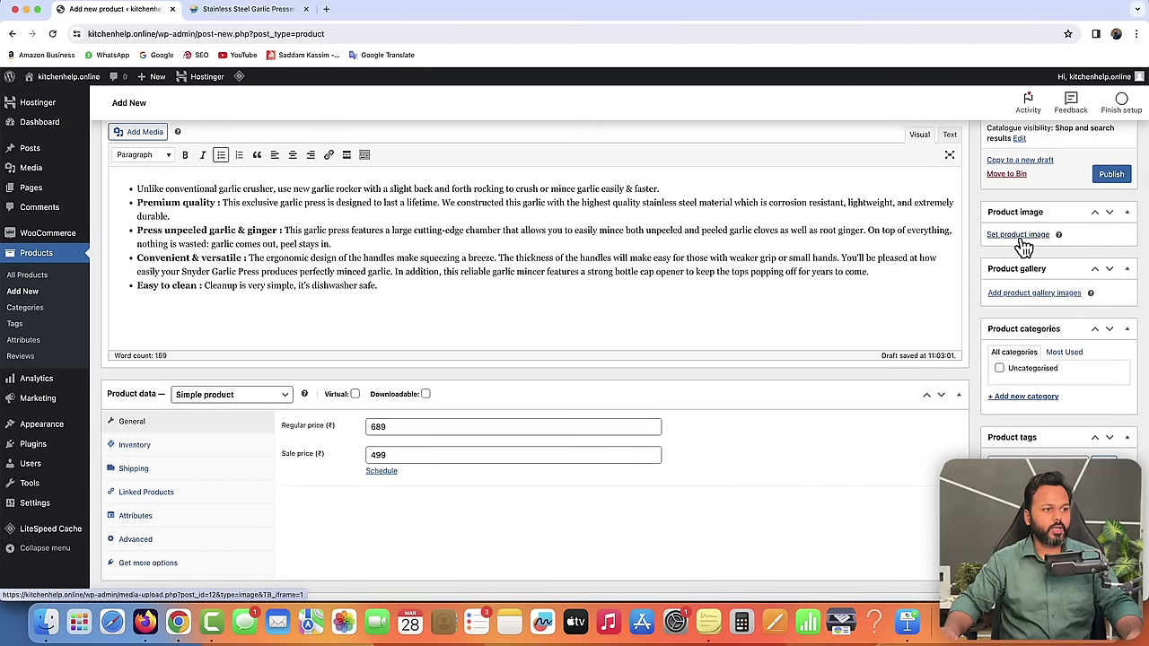
Step: Upload the garlic rocker photo with food plates from product-img 2 and set it as the product image
left_click(1018, 236)
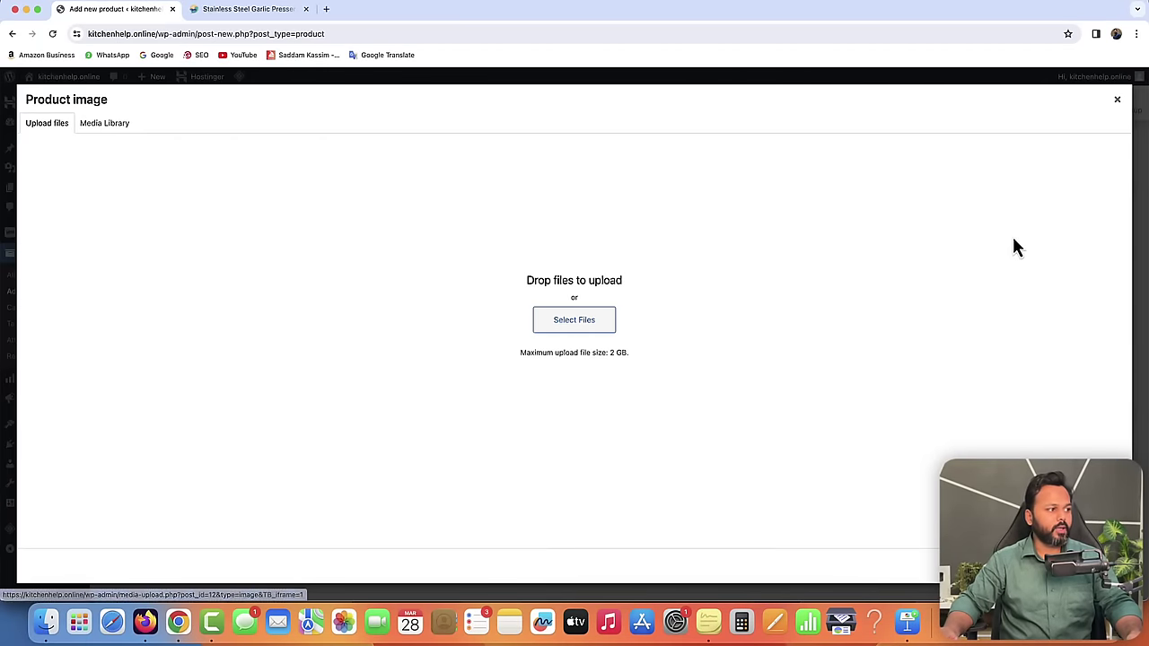
left_click(588, 334)
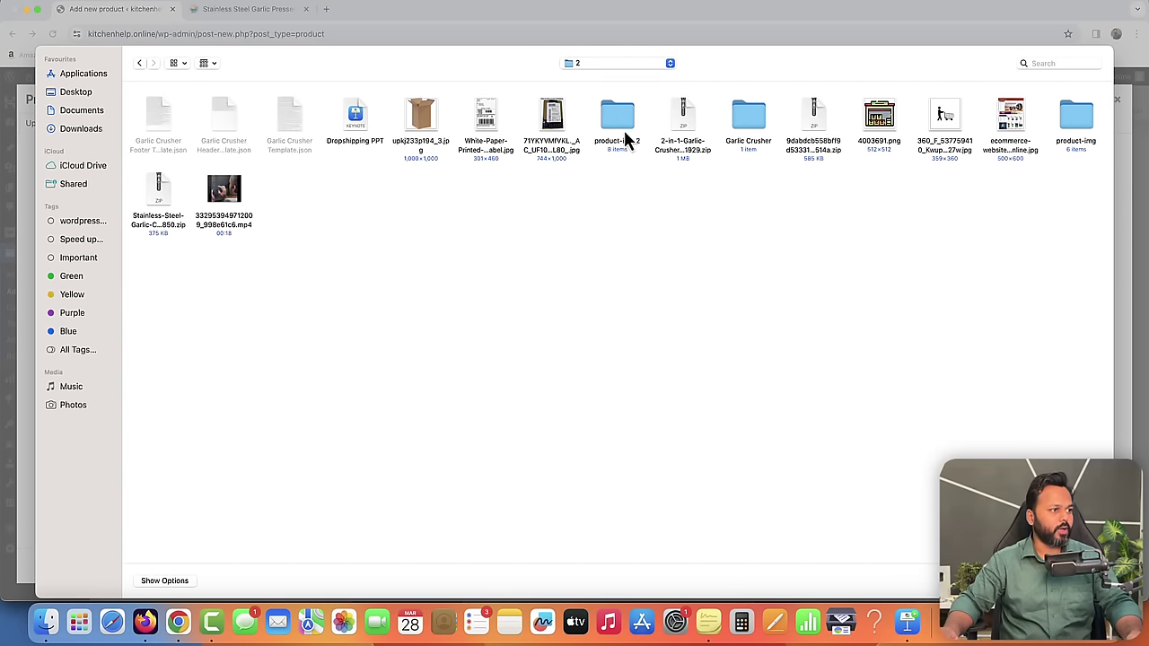
double_click(627, 141)
left_click(350, 121)
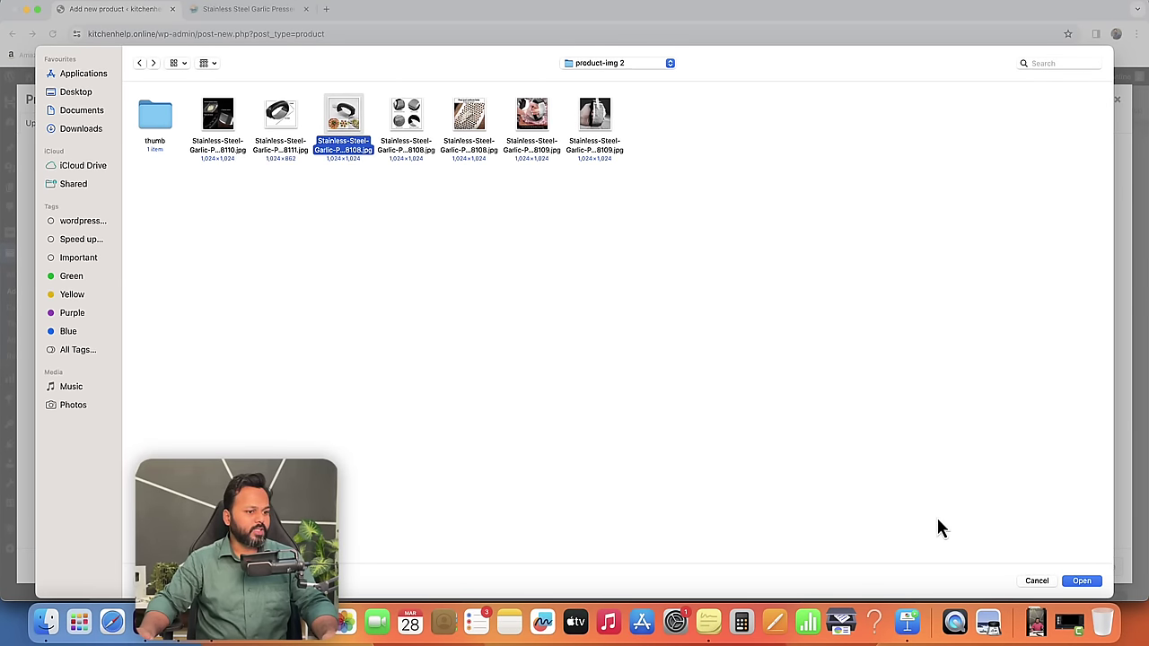
left_click(1086, 582)
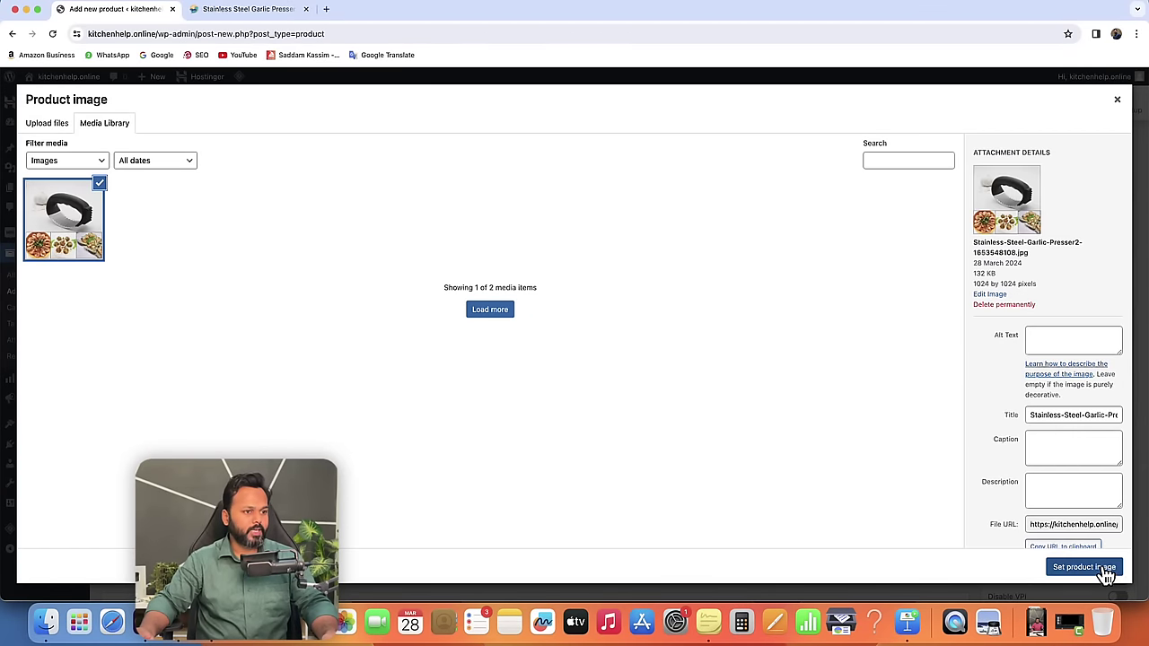
left_click(1105, 568)
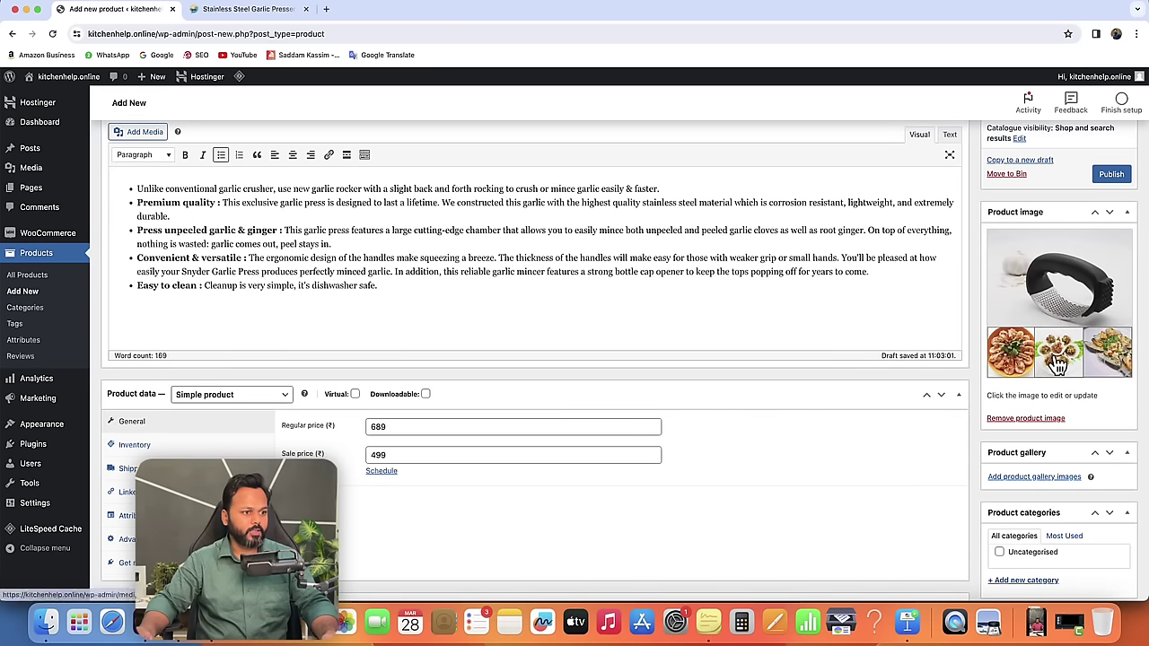
scroll(1059, 364, "down", 1)
scroll(1060, 363, "down", 2)
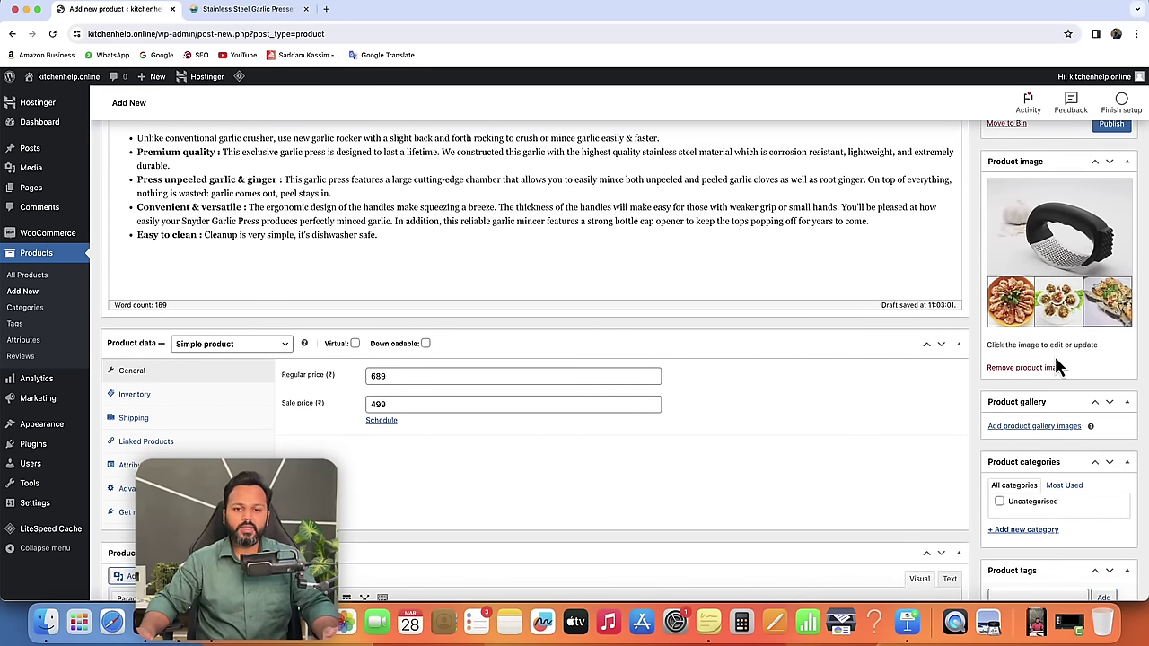
left_click(1023, 429)
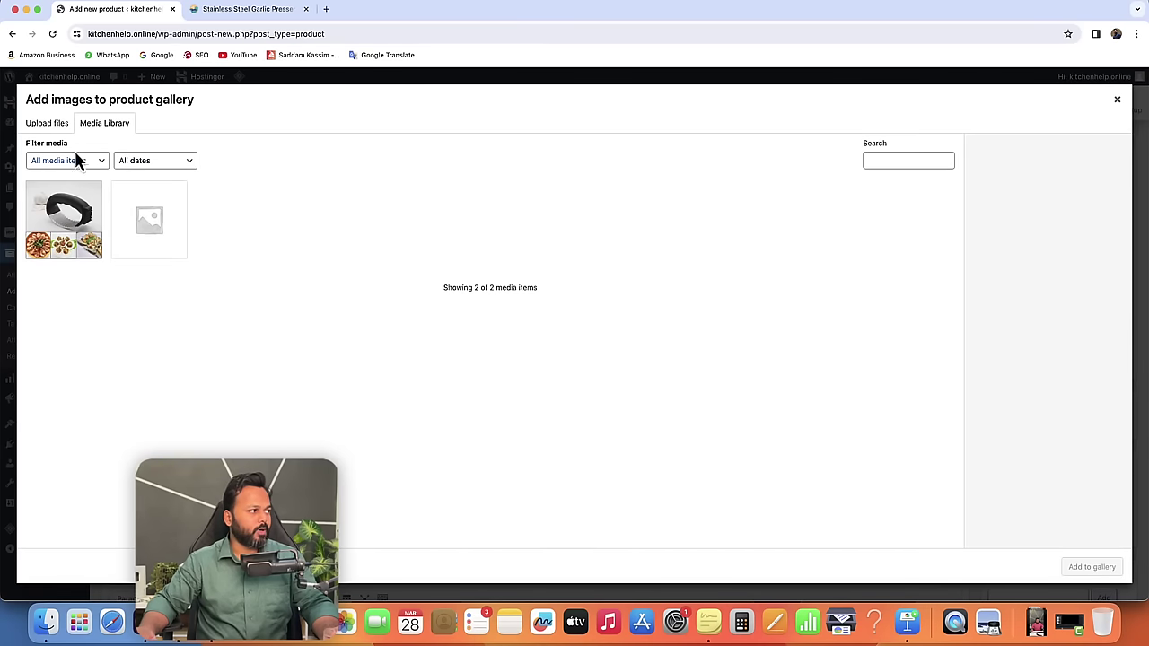
Step: Upload six photos from product-img 2, leaving out the one already used as the main image
left_click(49, 123)
left_click(567, 319)
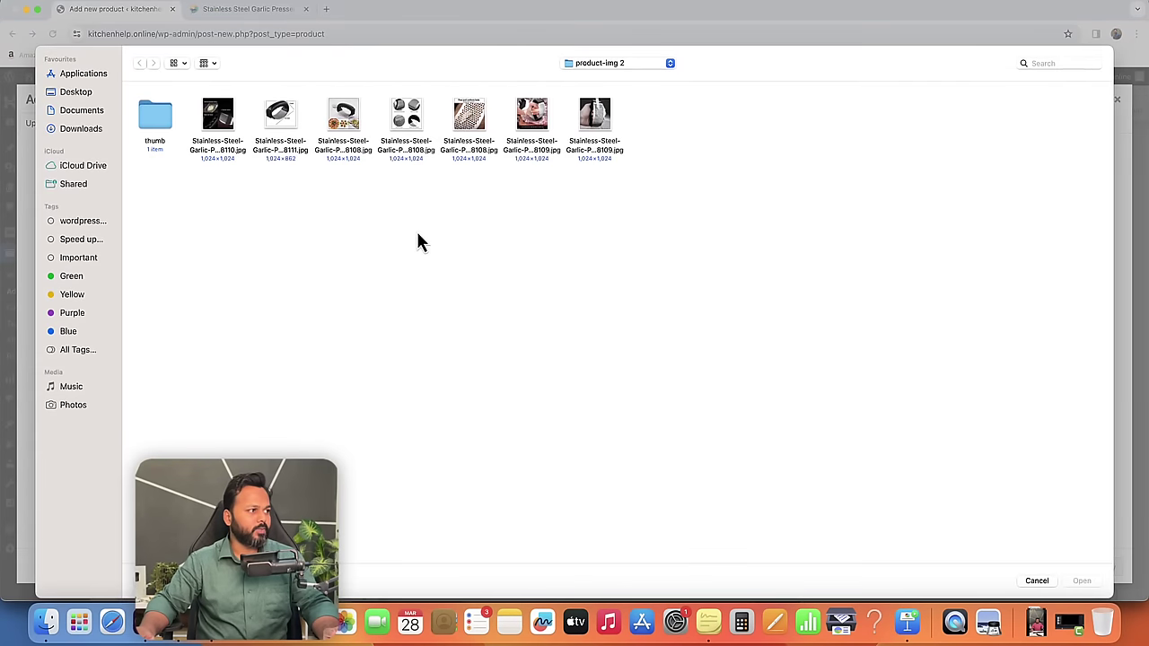
left_click_drag(651, 206, 226, 117)
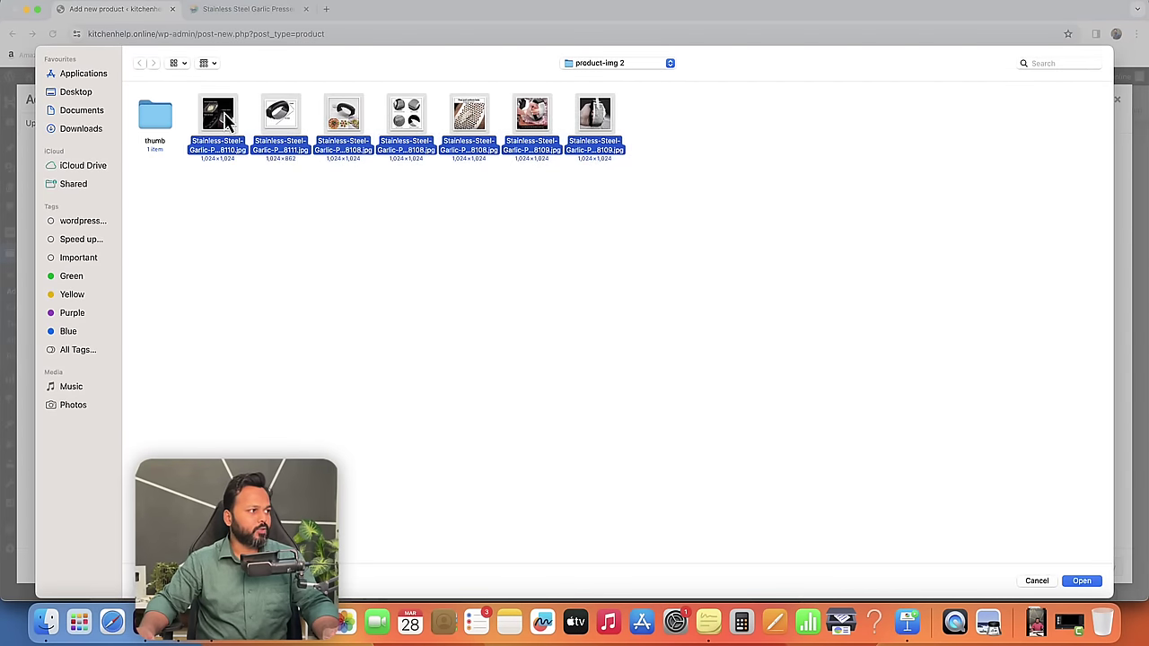
left_click(348, 117, "super")
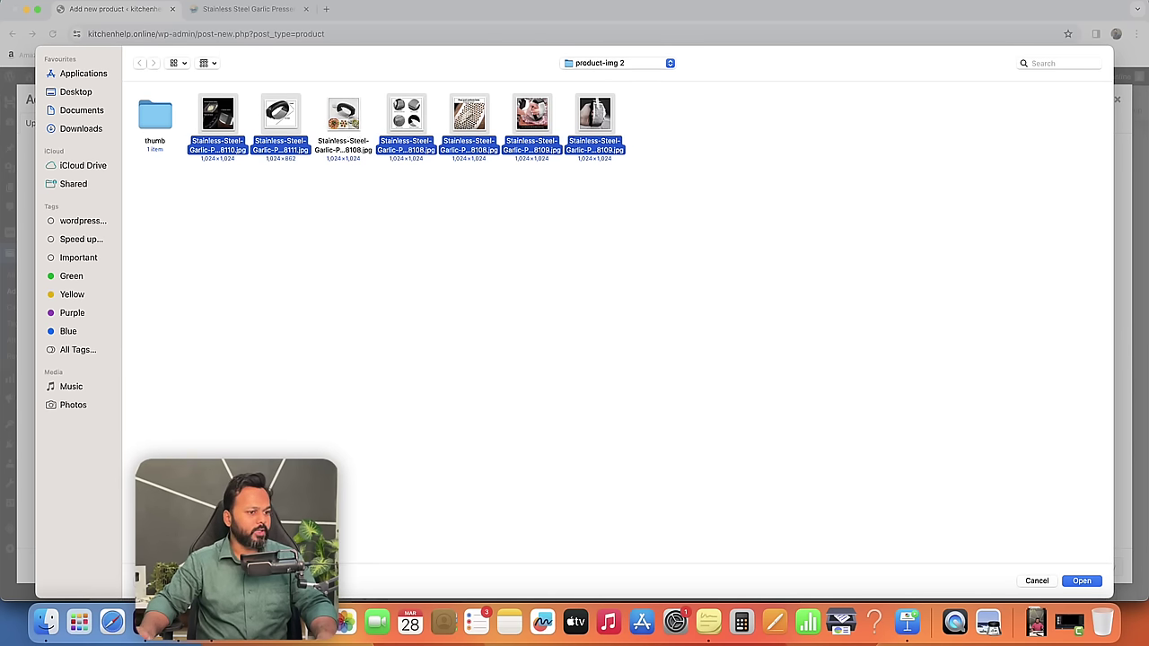
left_click(1082, 582)
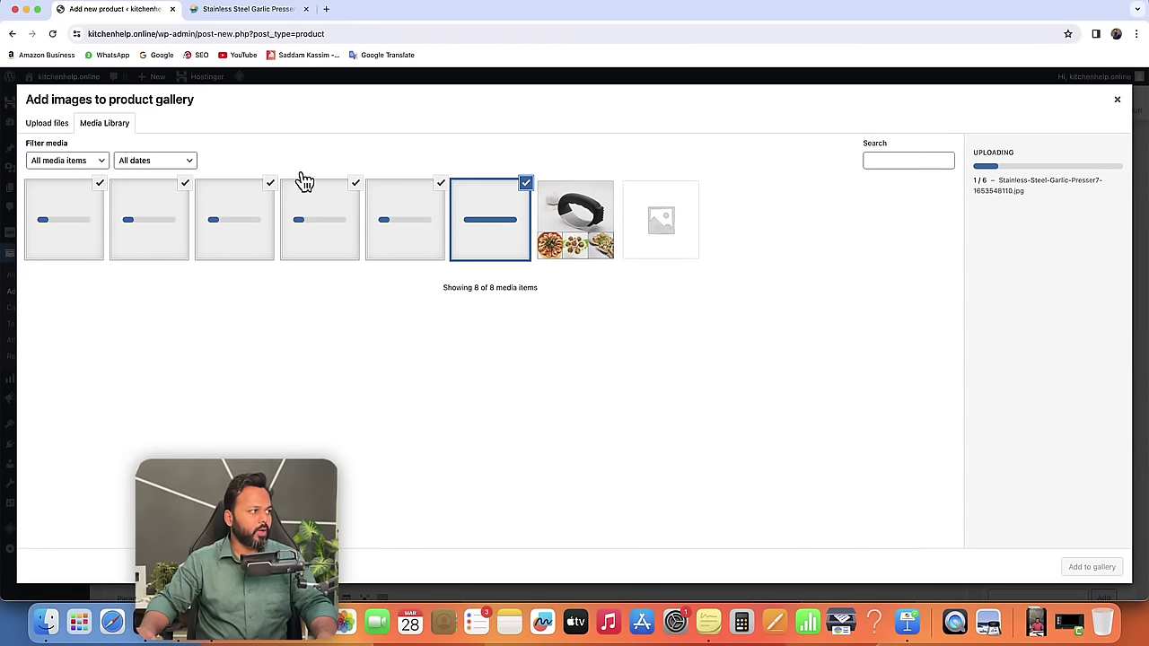
Step: Upload the single photo from the thumb folder and add all seven images to the gallery
left_click(43, 123)
left_click(588, 323)
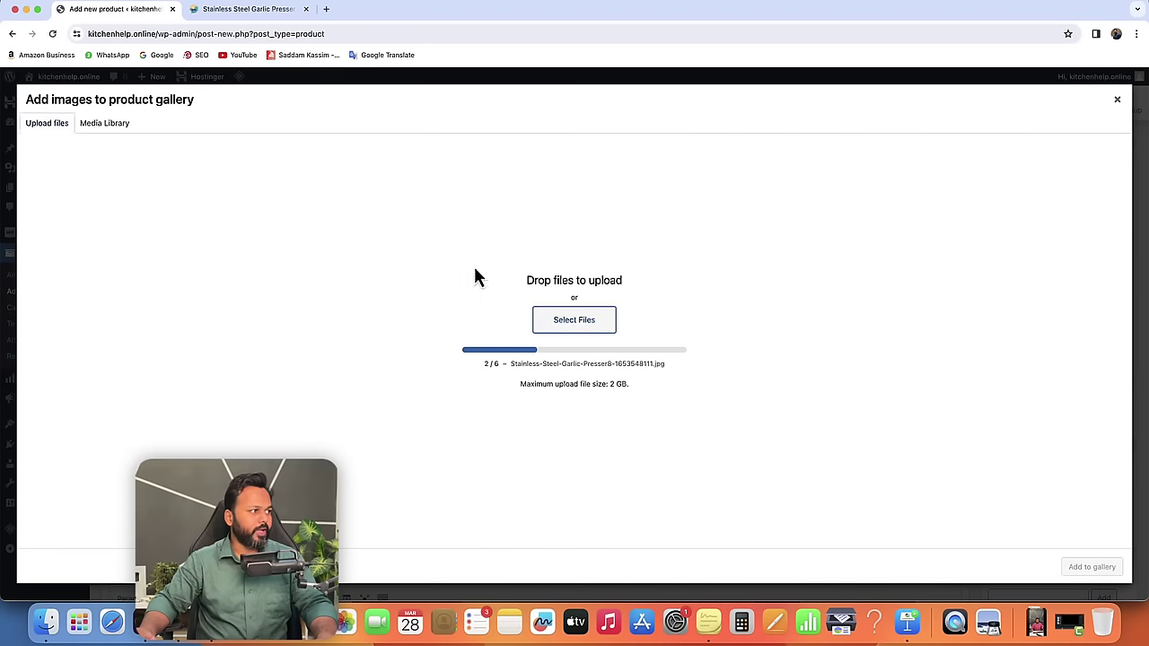
left_click(160, 125)
double_click(160, 126)
left_click(154, 117)
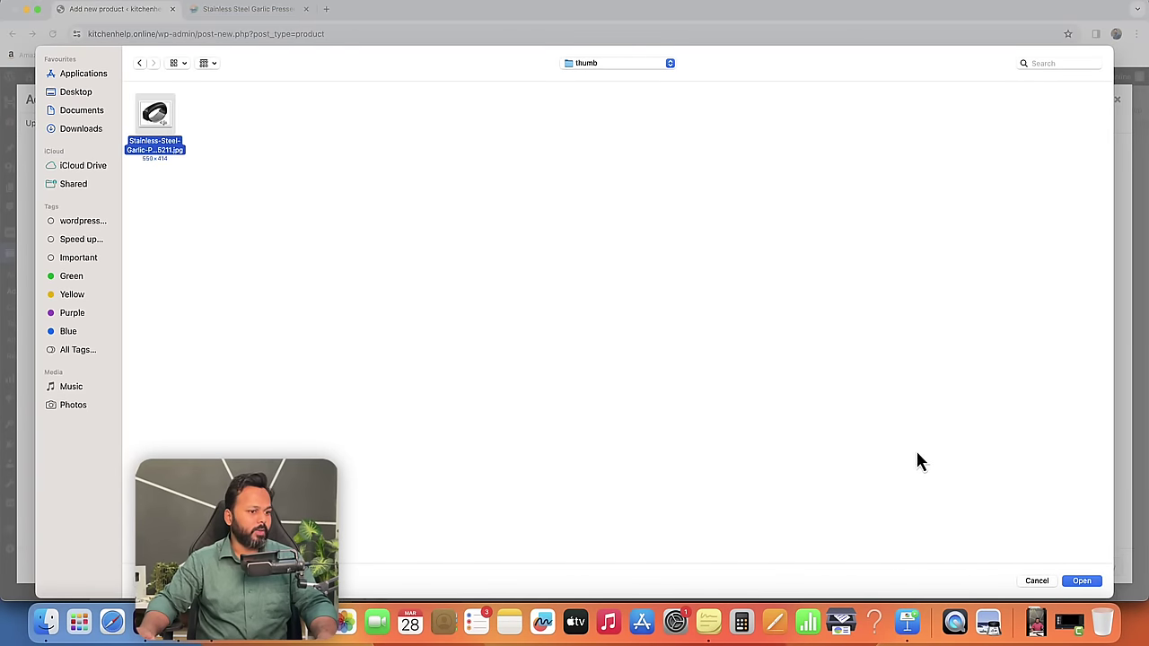
left_click(1091, 582)
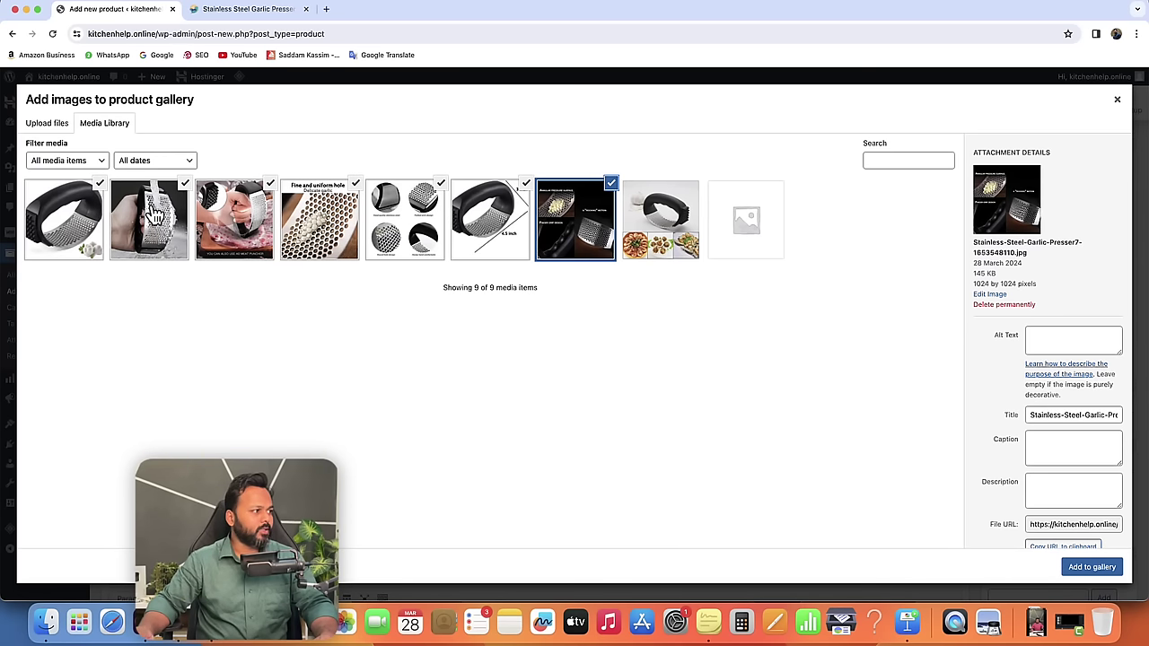
left_click(1091, 567)
scroll(1039, 439, "down", 2)
scroll(1042, 431, "down", 5)
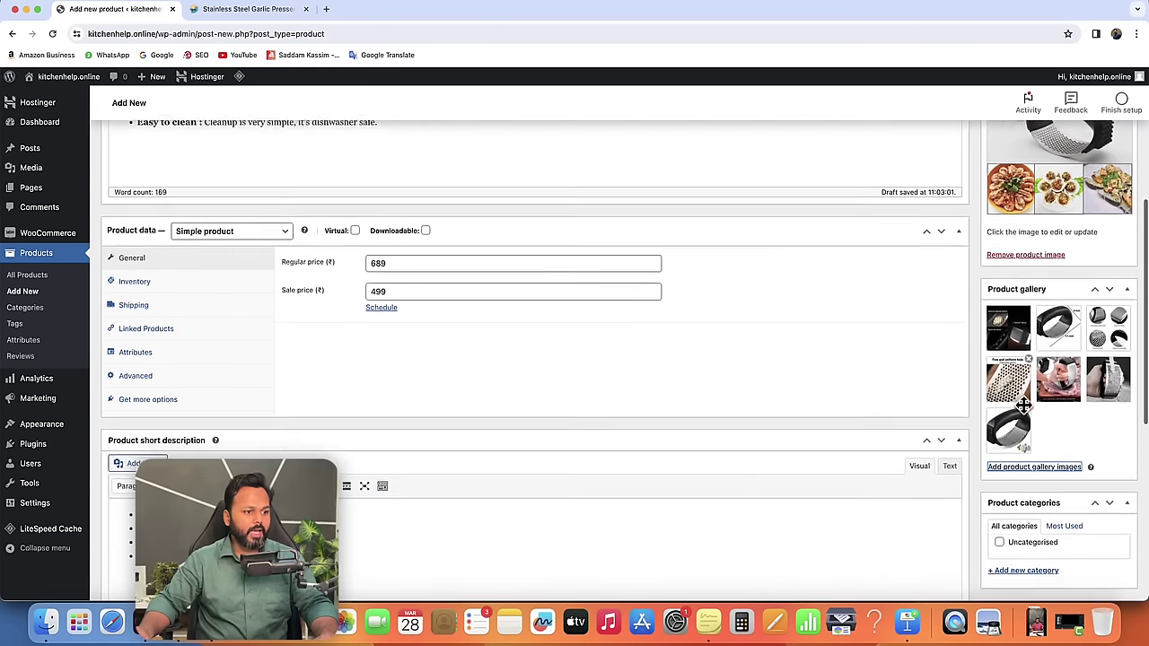
Step: Create a new 'Crusher' product category for the garlic crusher
left_click(1022, 417)
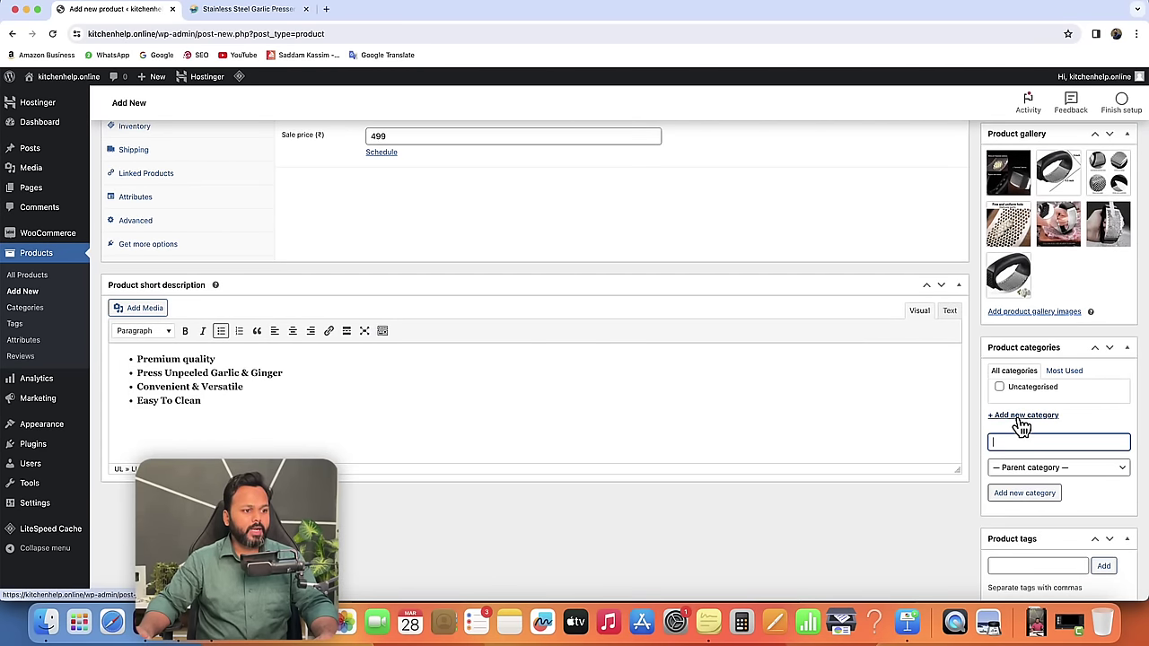
type("Crusher")
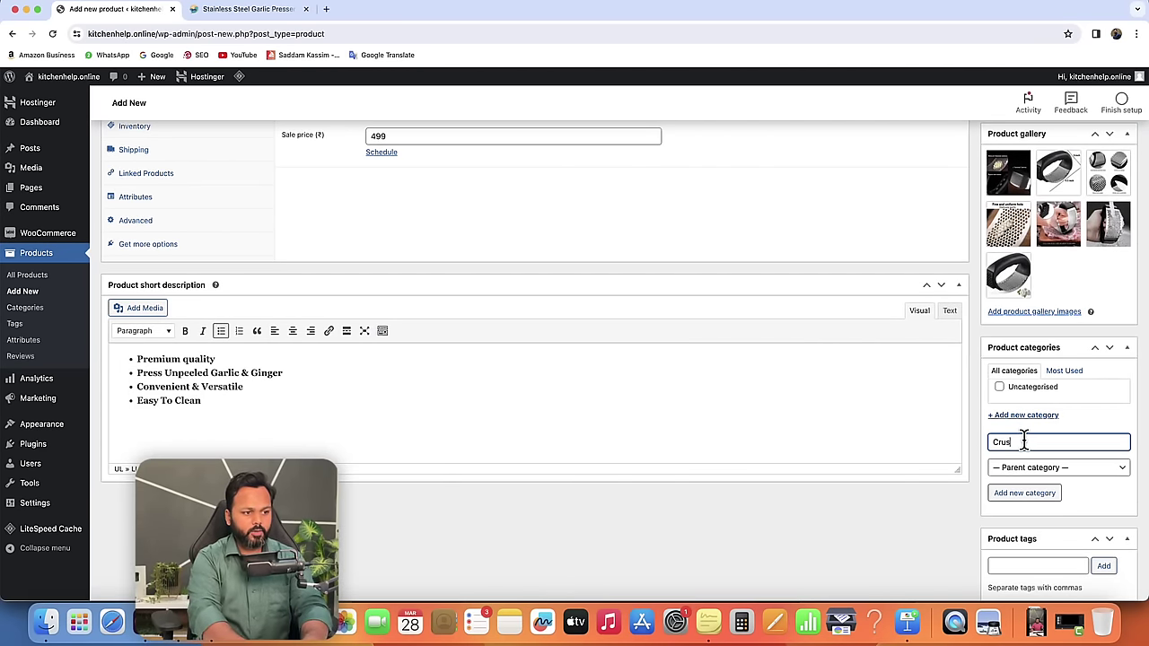
left_click(1032, 492)
scroll(975, 410, "up", 10)
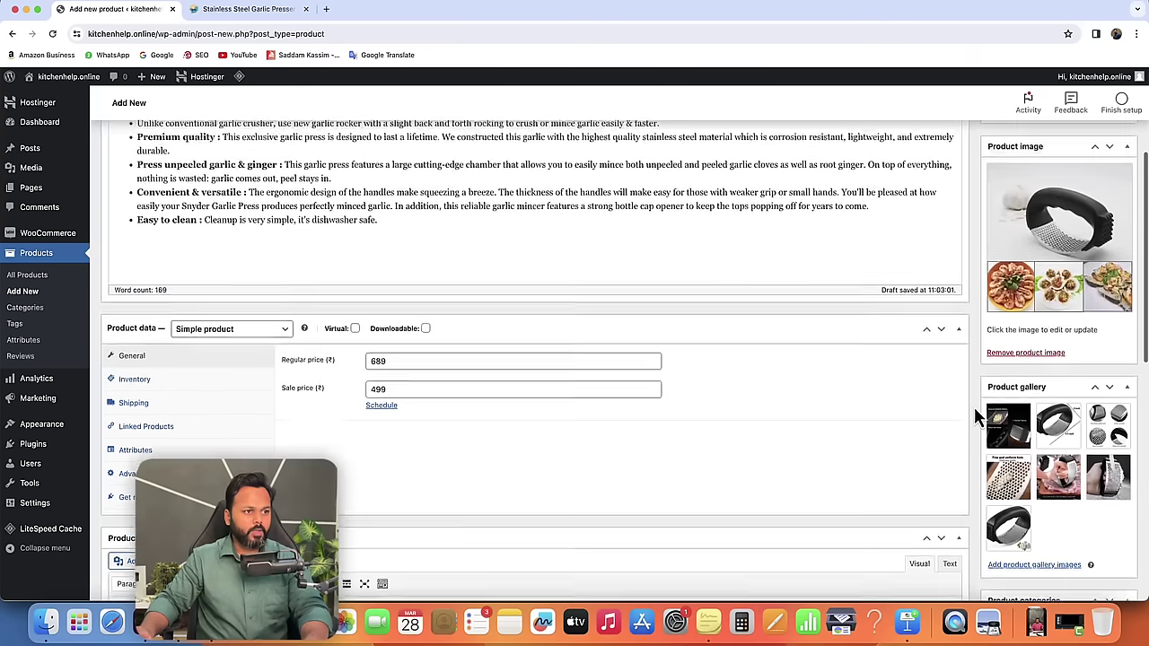
Step: Publish the product and open its View Product link in a new tab
left_click(1112, 321)
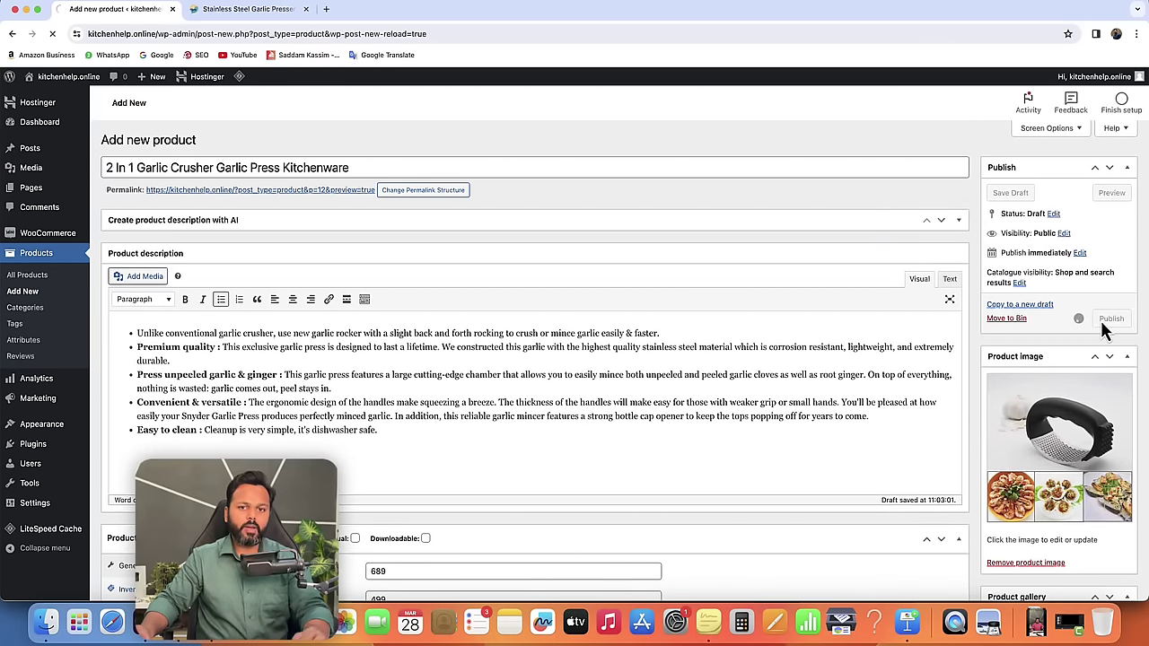
scroll(166, 231, "up", 1)
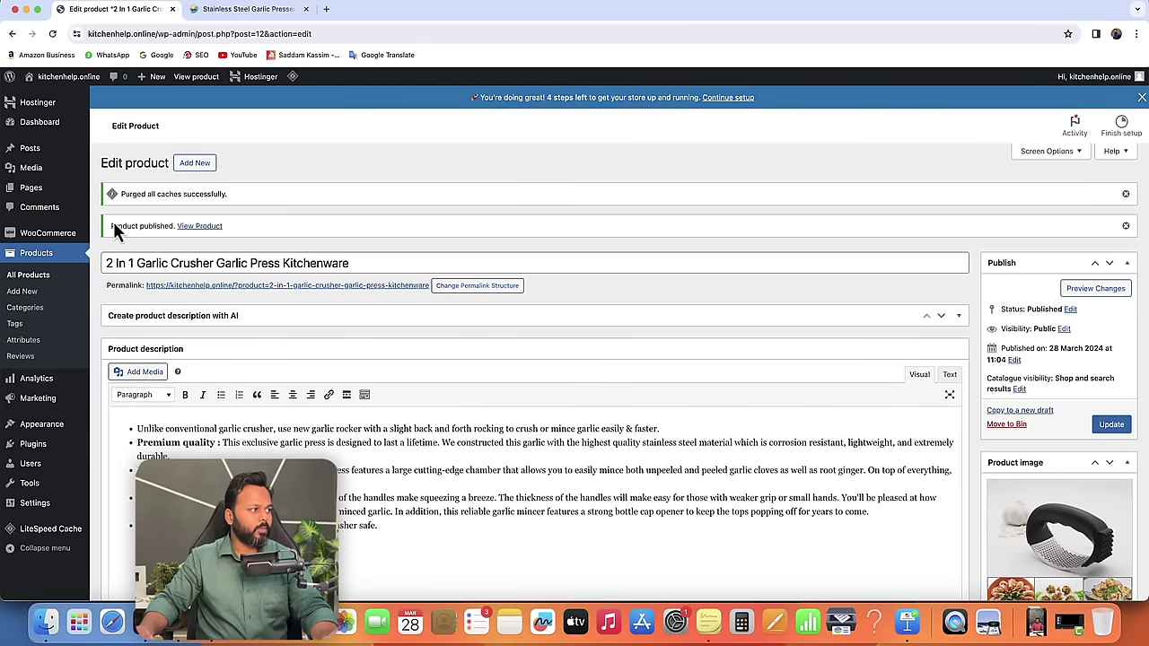
left_click_drag(109, 225, 172, 226)
right_click(204, 232)
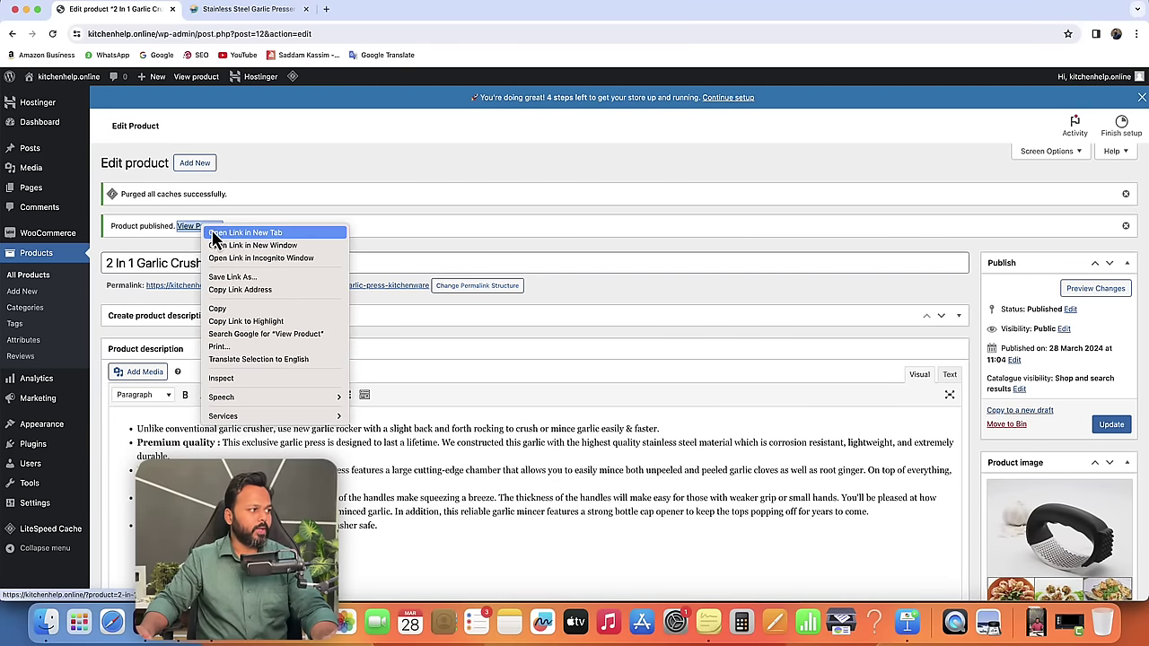
left_click(220, 235)
Step: Scroll through the live garlic crusher product page in its new tab
left_click(247, 18)
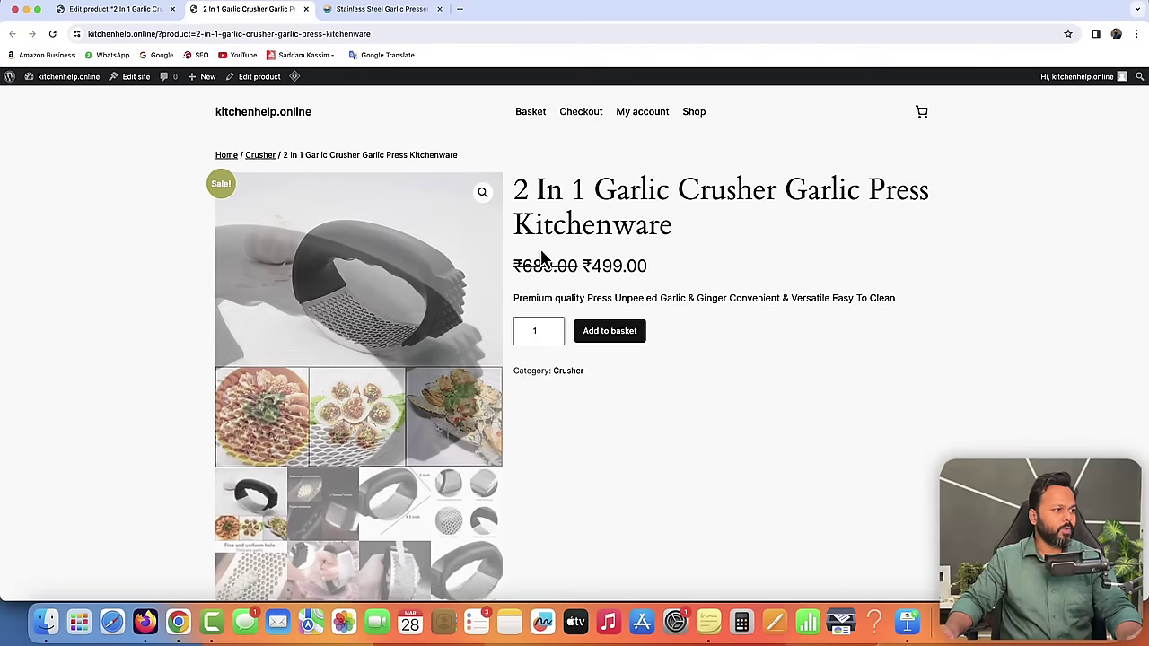
scroll(785, 294, "down", 2)
scroll(785, 293, "down", 2)
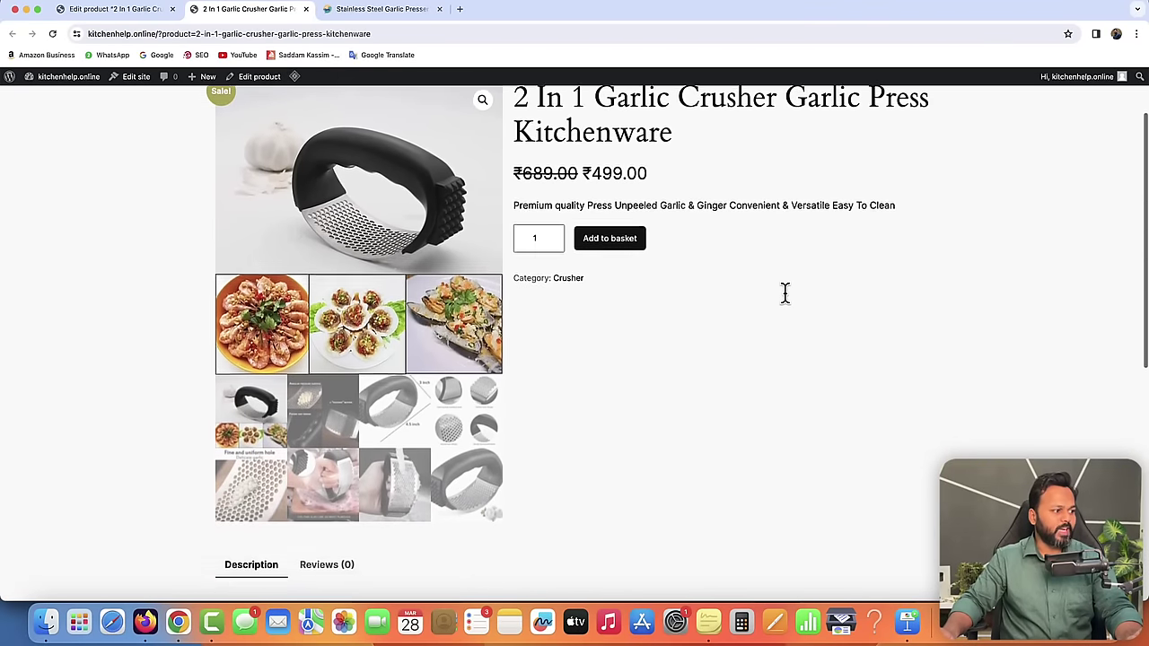
scroll(673, 296, "up", 3)
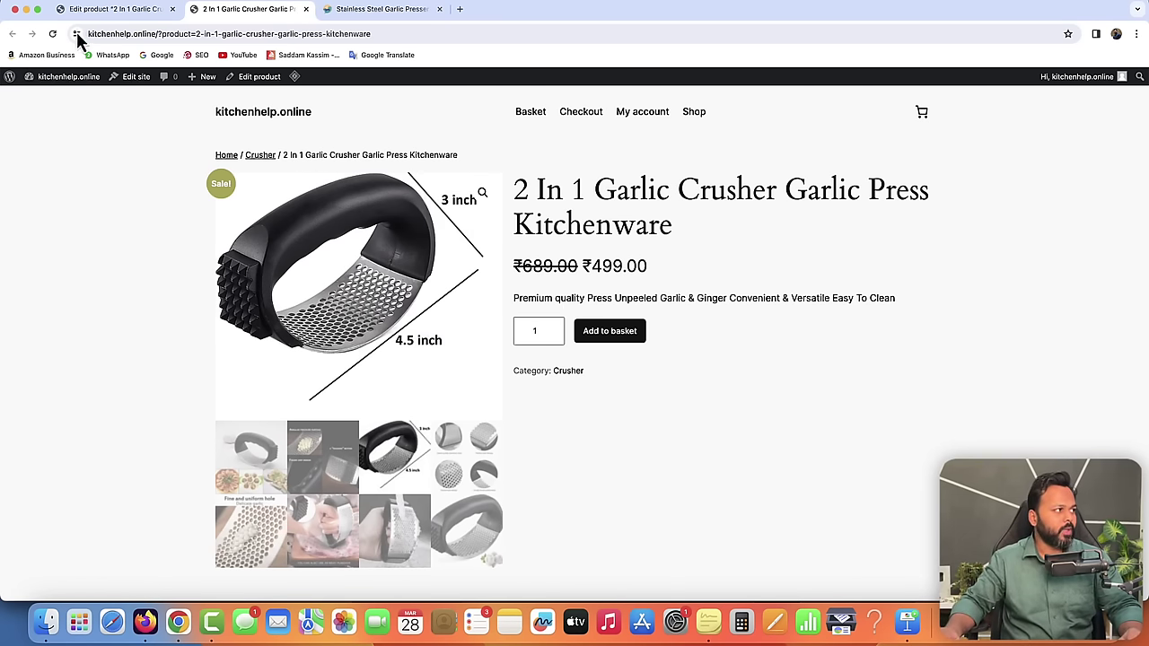
Step: Check the landing page plan mind map, then return to the Edit Product tab
left_click(99, 9)
left_click(149, 639)
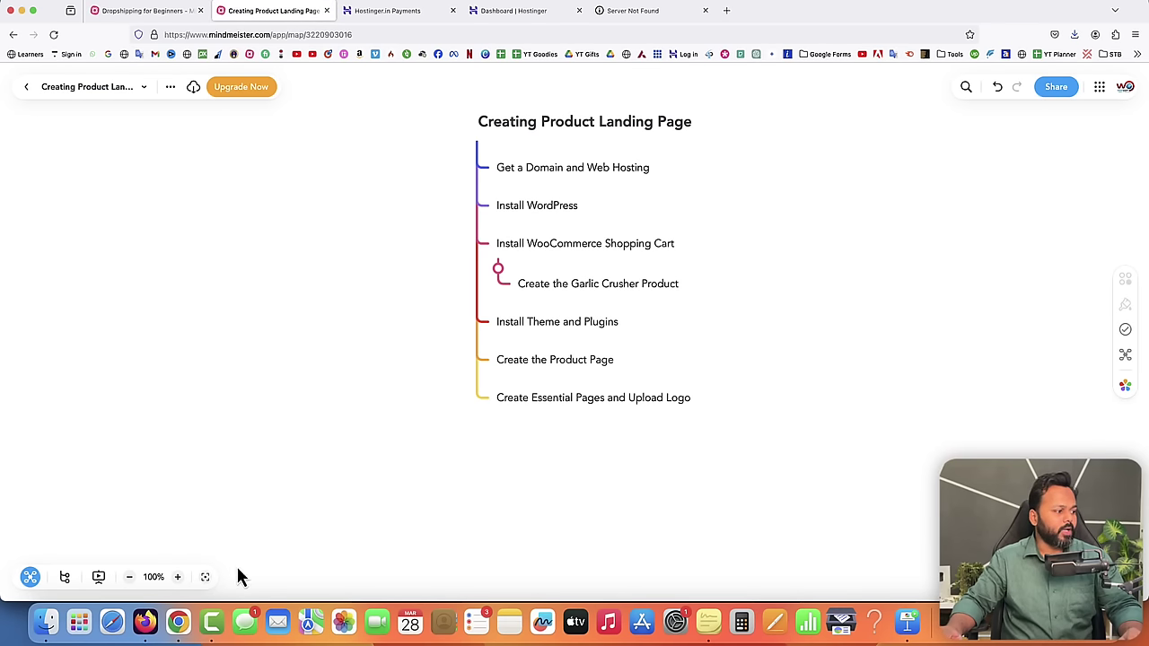
left_click(178, 624)
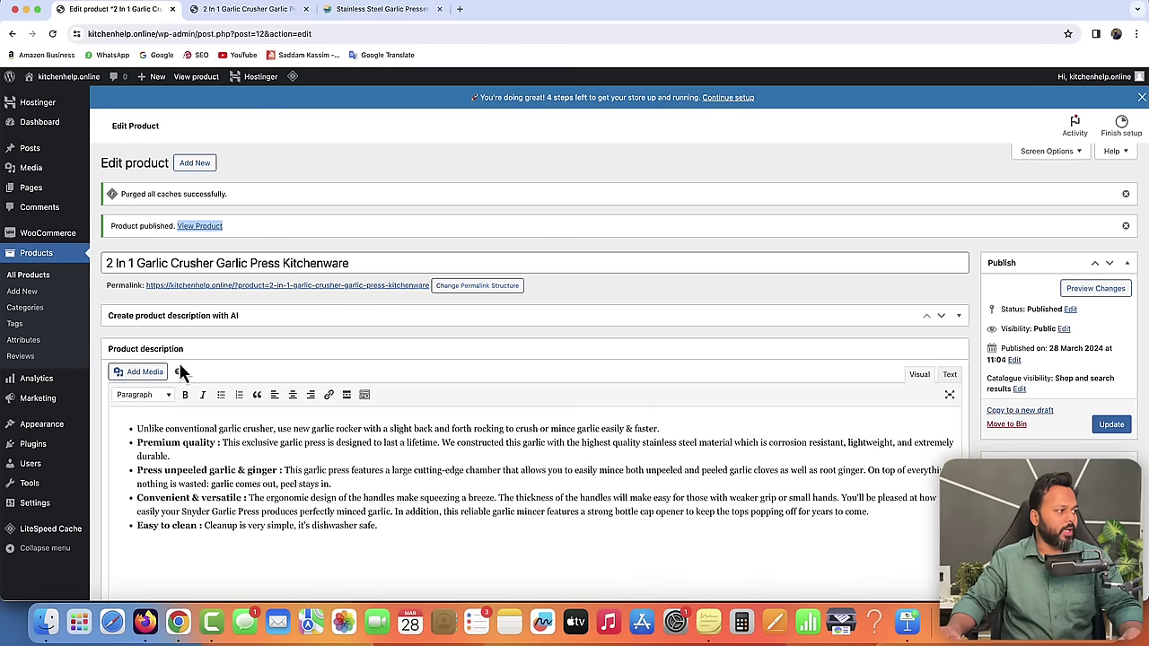
Step: Install the Astra theme from Add New Theme and activate it
mouse_move(54, 426)
left_click(119, 427)
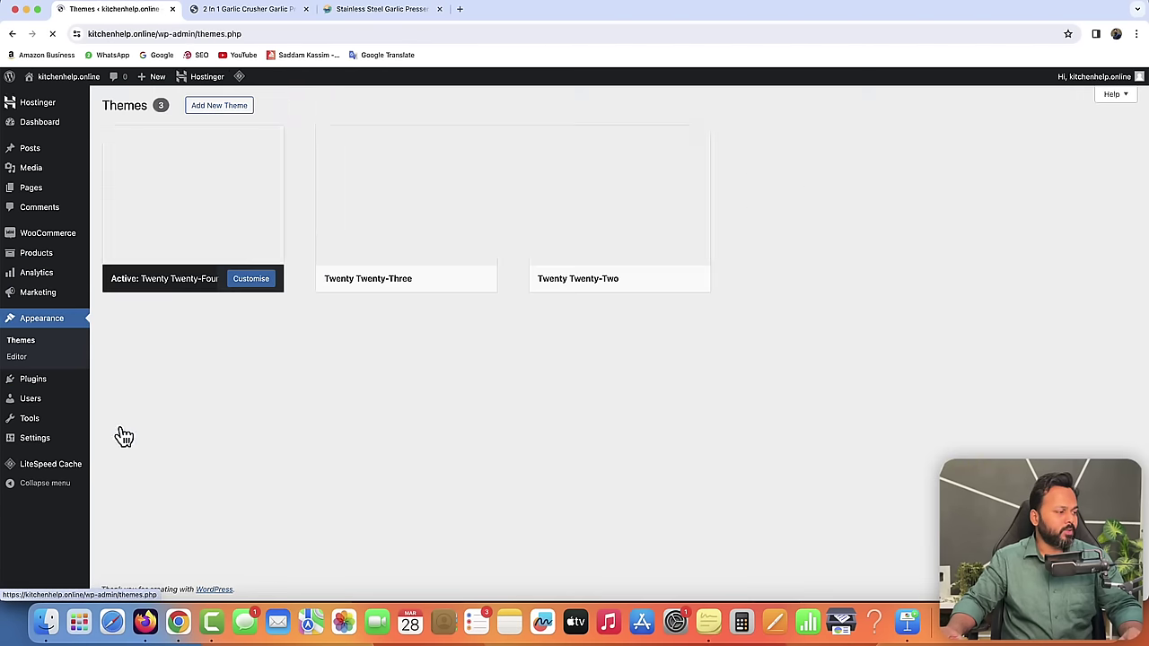
left_click(217, 110)
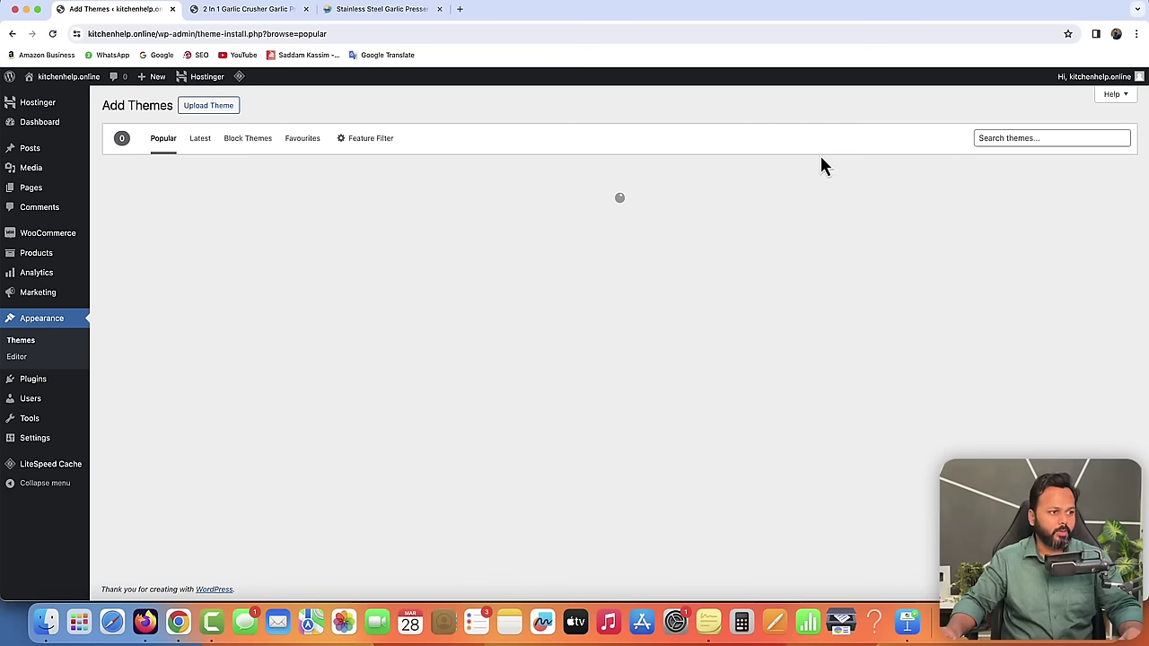
mouse_move(803, 313)
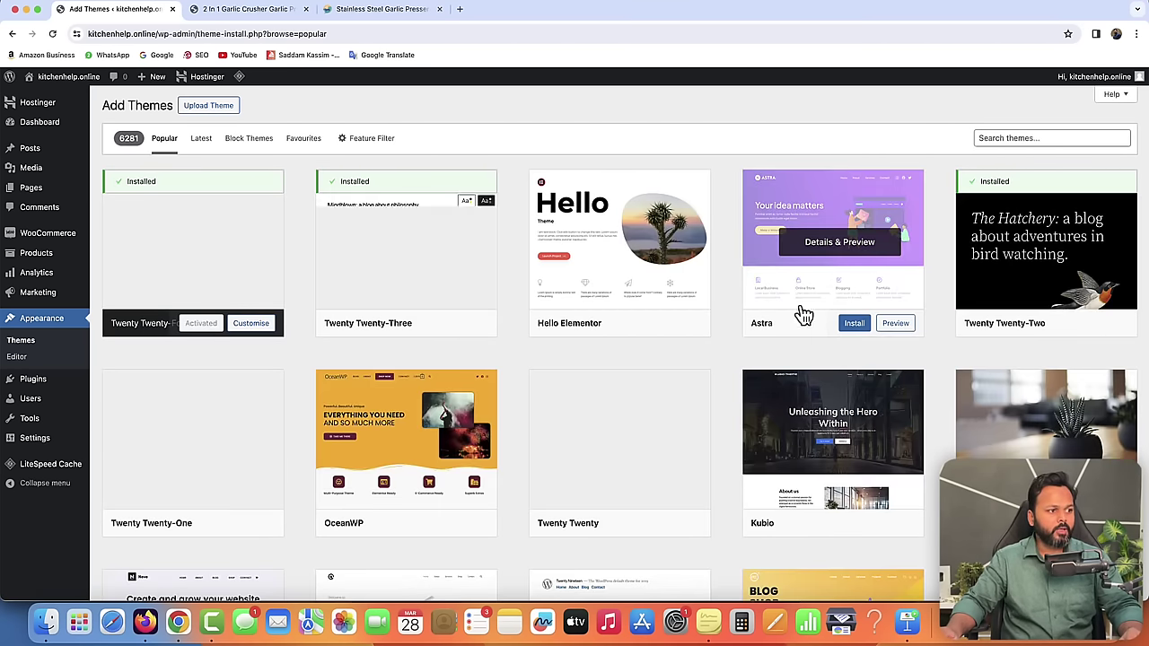
left_click(858, 327)
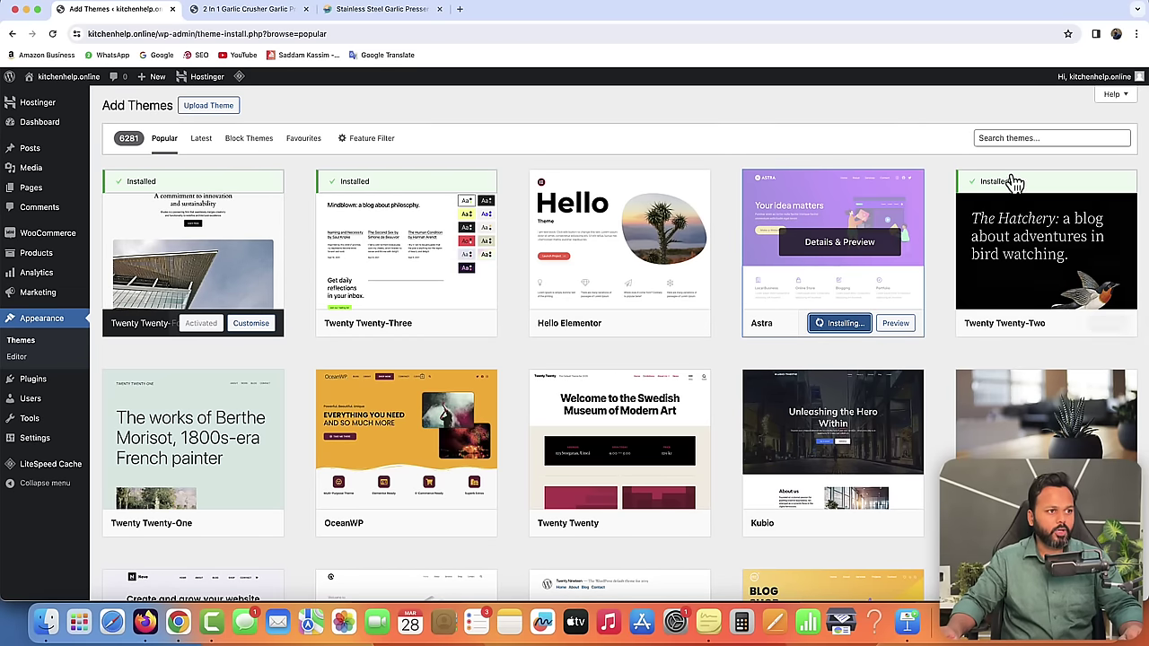
left_click(1004, 140)
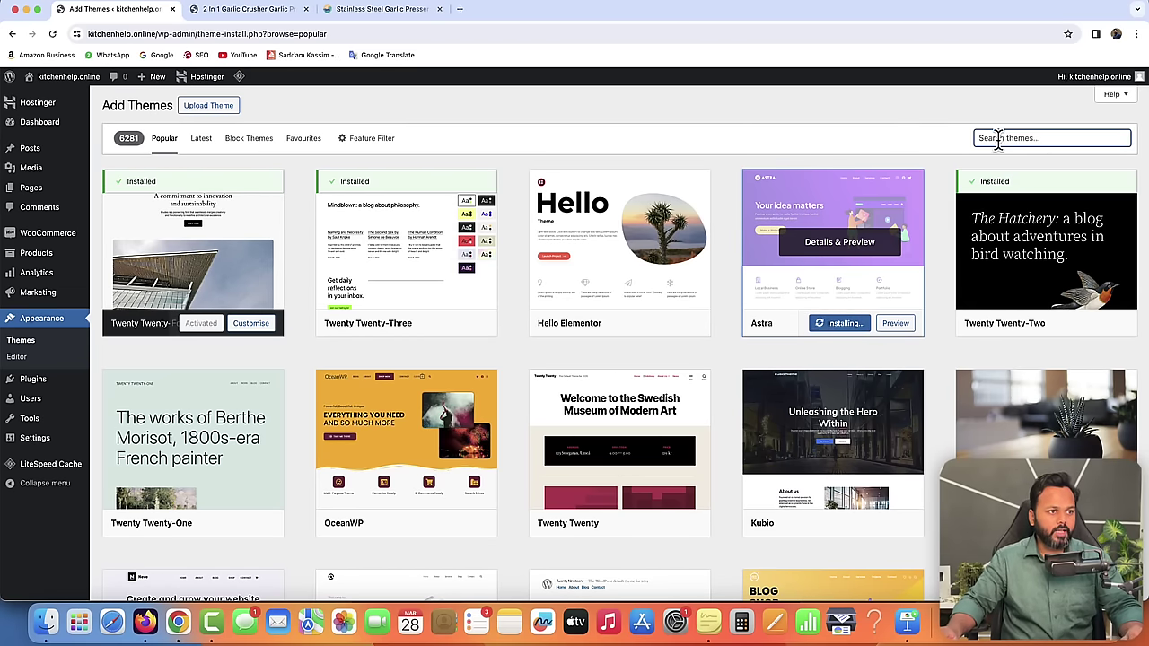
left_click(844, 329)
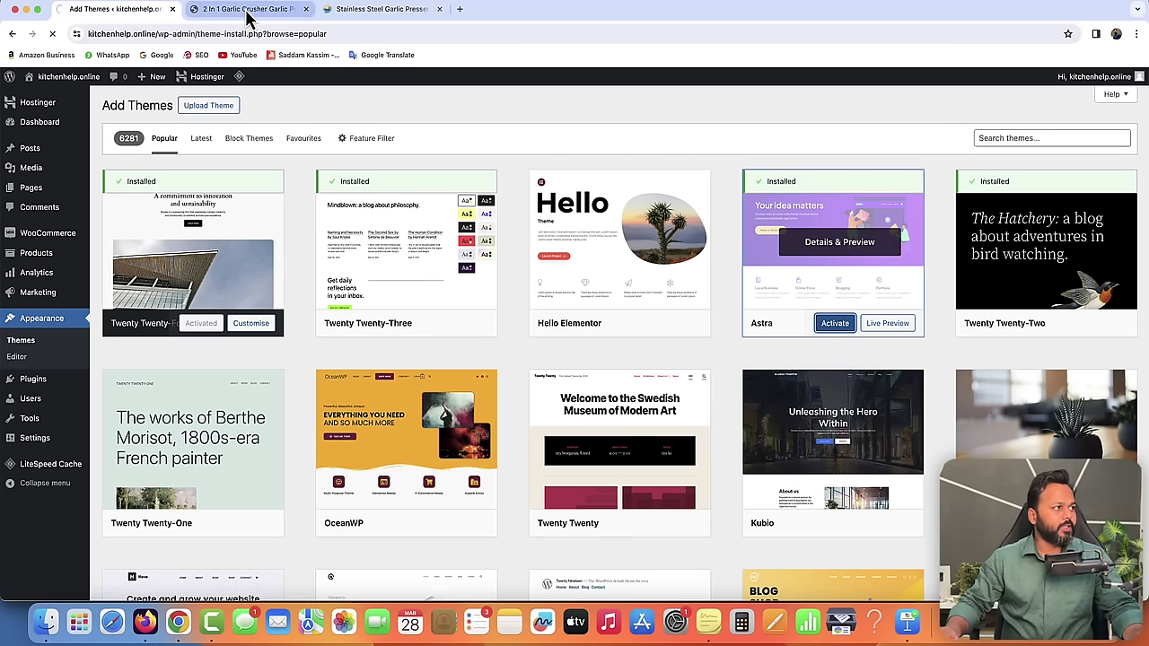
Step: Switch between the themes admin page and the live product page tab
left_click(249, 11)
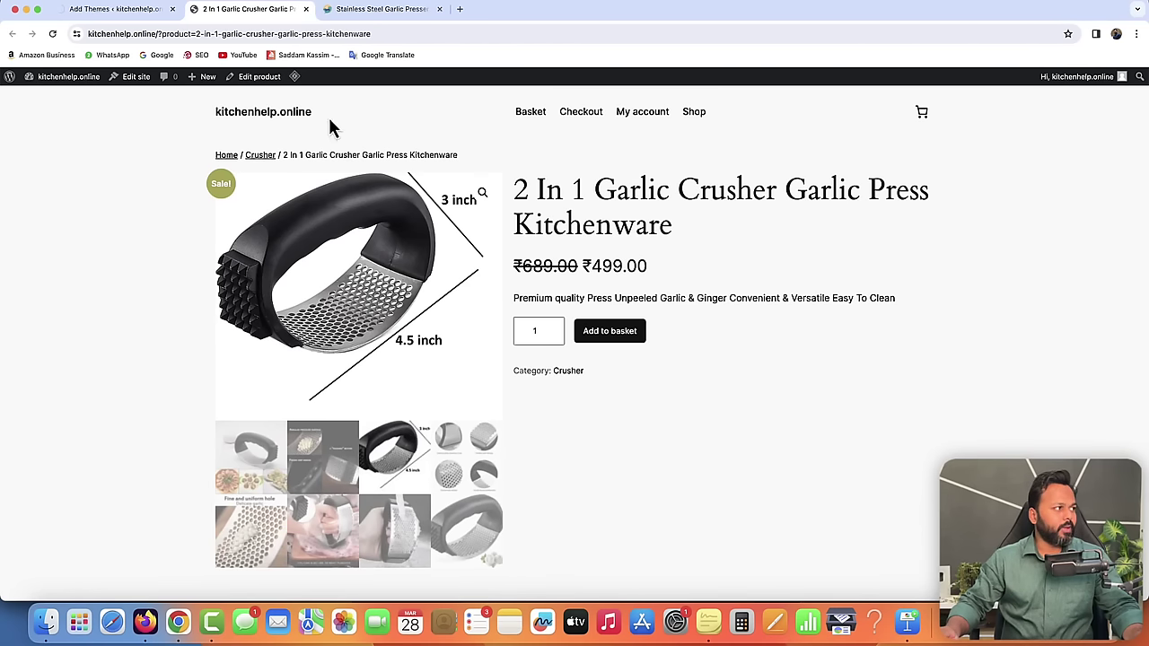
left_click(117, 9)
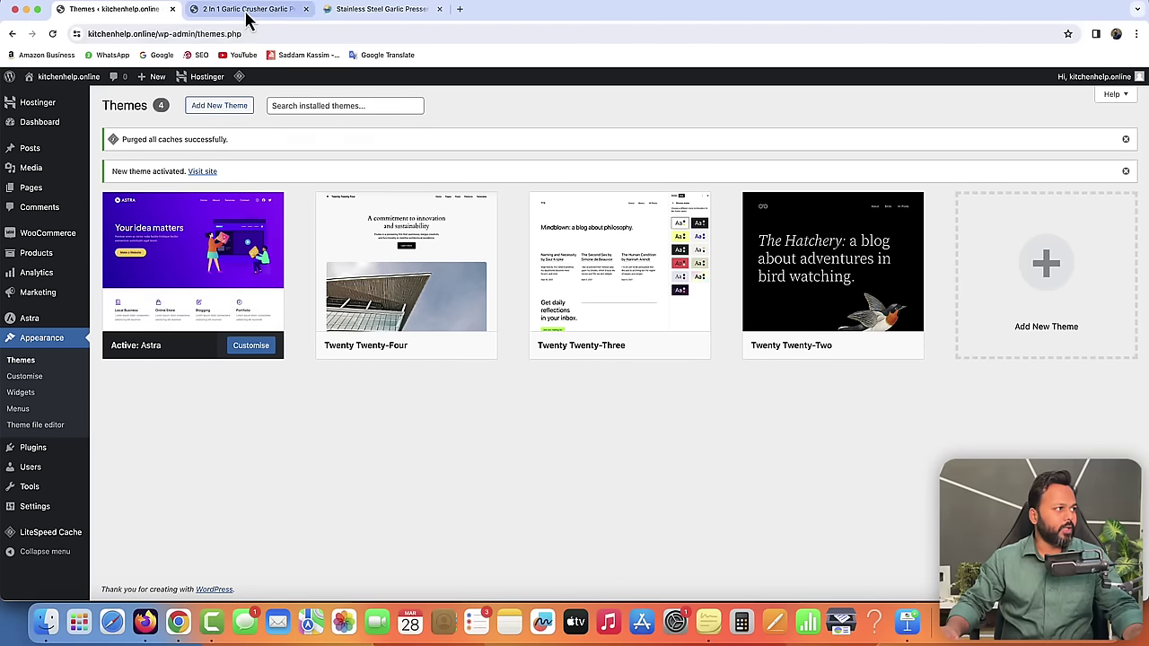
left_click(249, 11)
Step: Reload the product page to see the Astra layout, then return to admin's Plugins menu
left_click(52, 34)
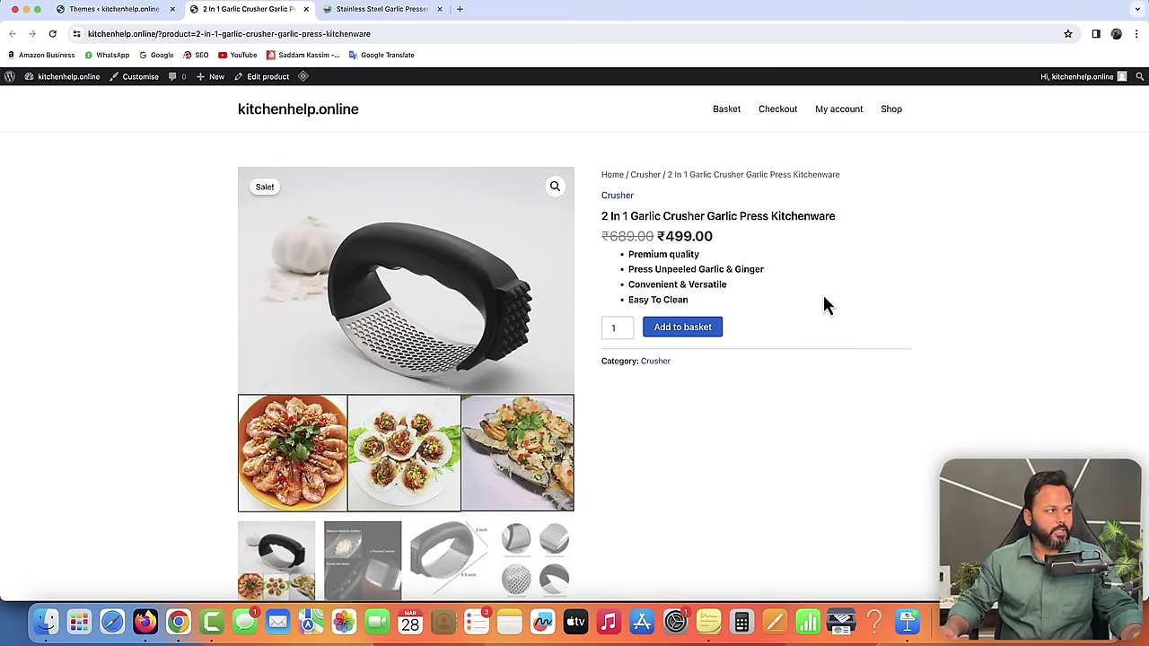
left_click(77, 11)
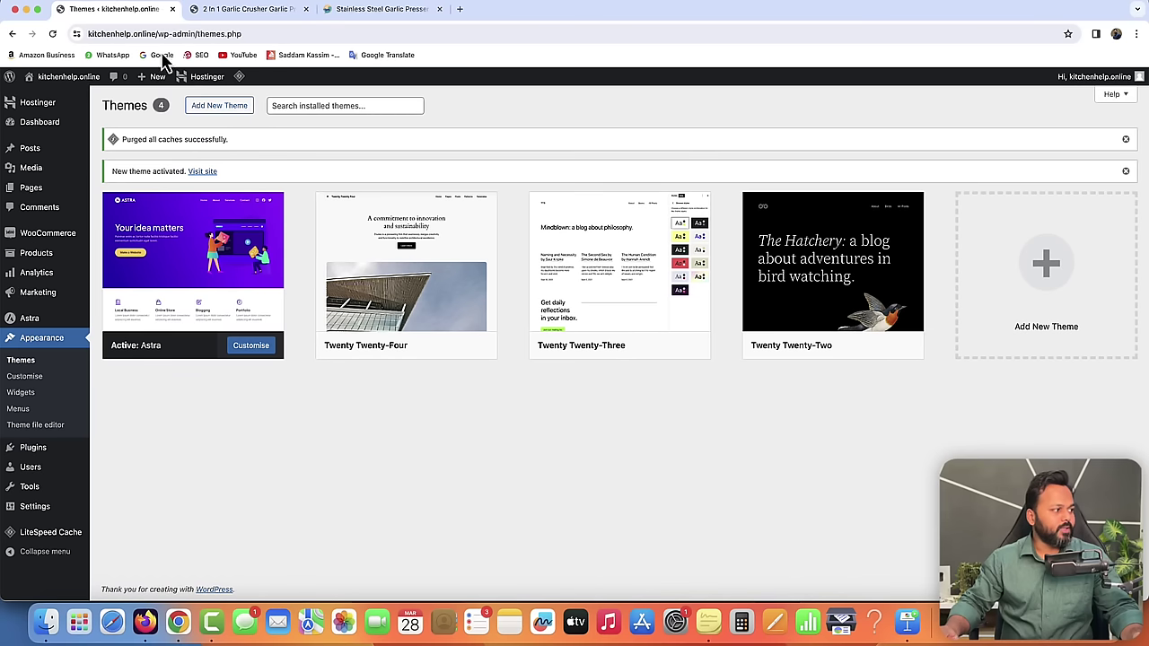
mouse_move(47, 451)
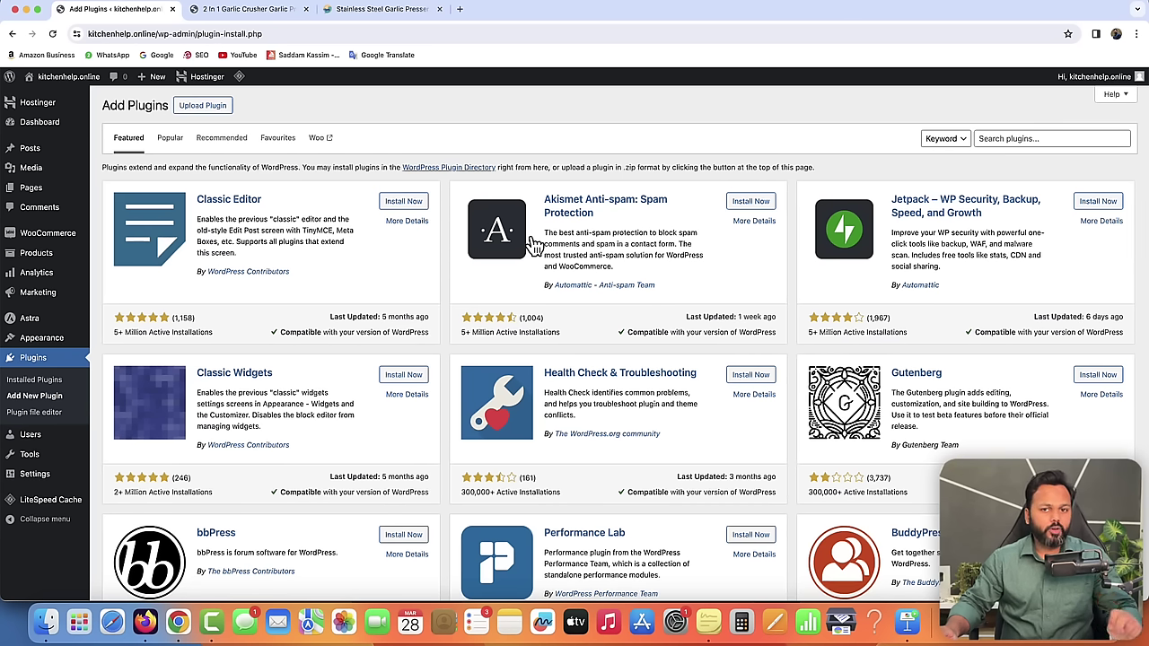
Step: Search plugins for 'elem', then install and activate Elementor Website Builder
left_click(1003, 142)
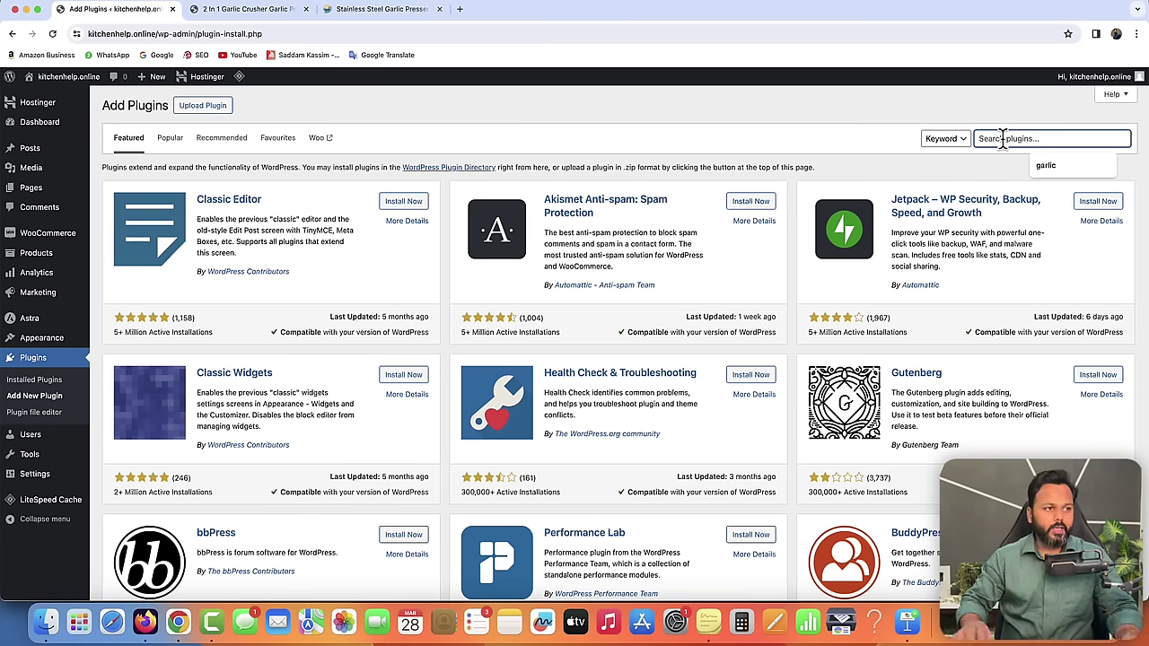
type("e")
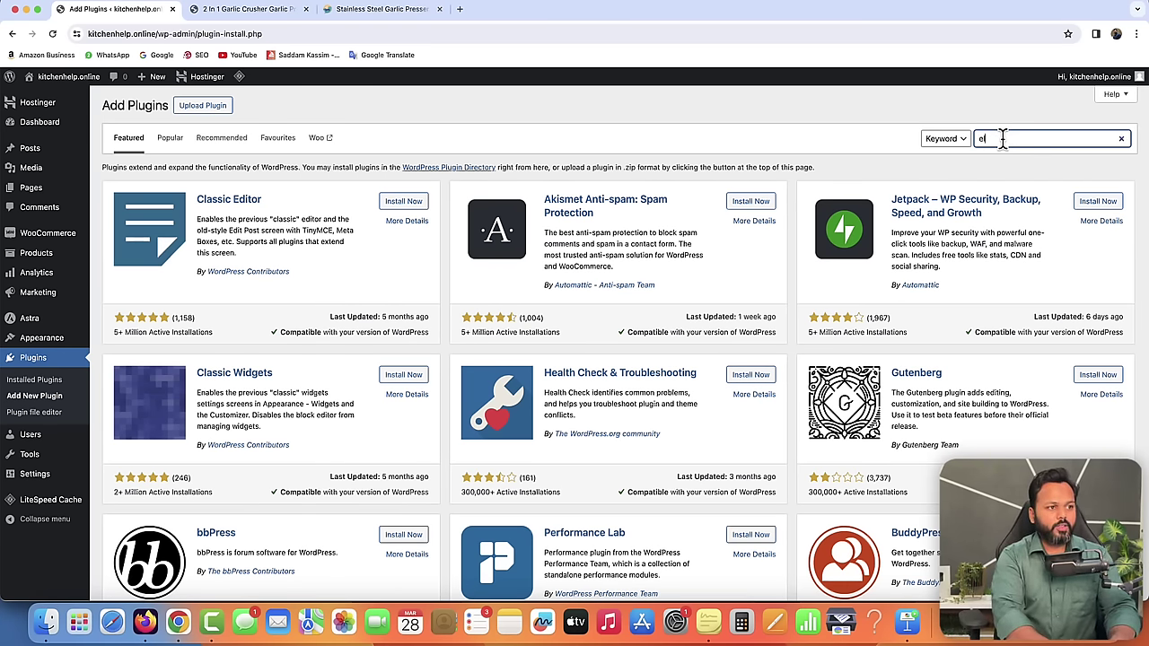
type("lementor")
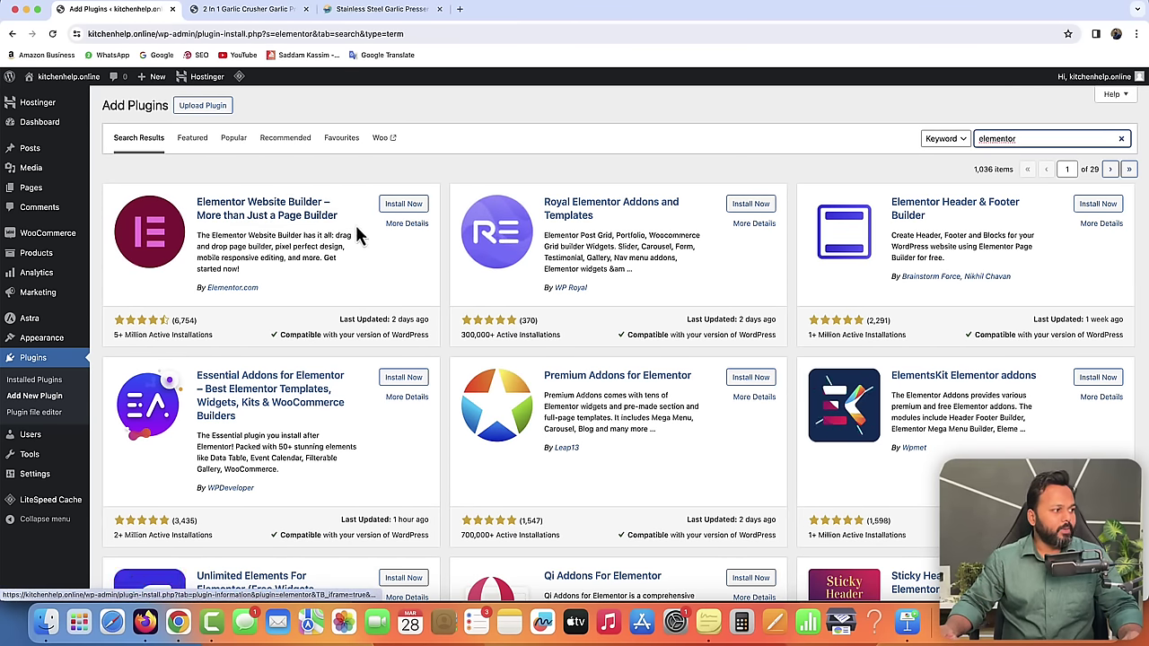
left_click(404, 206)
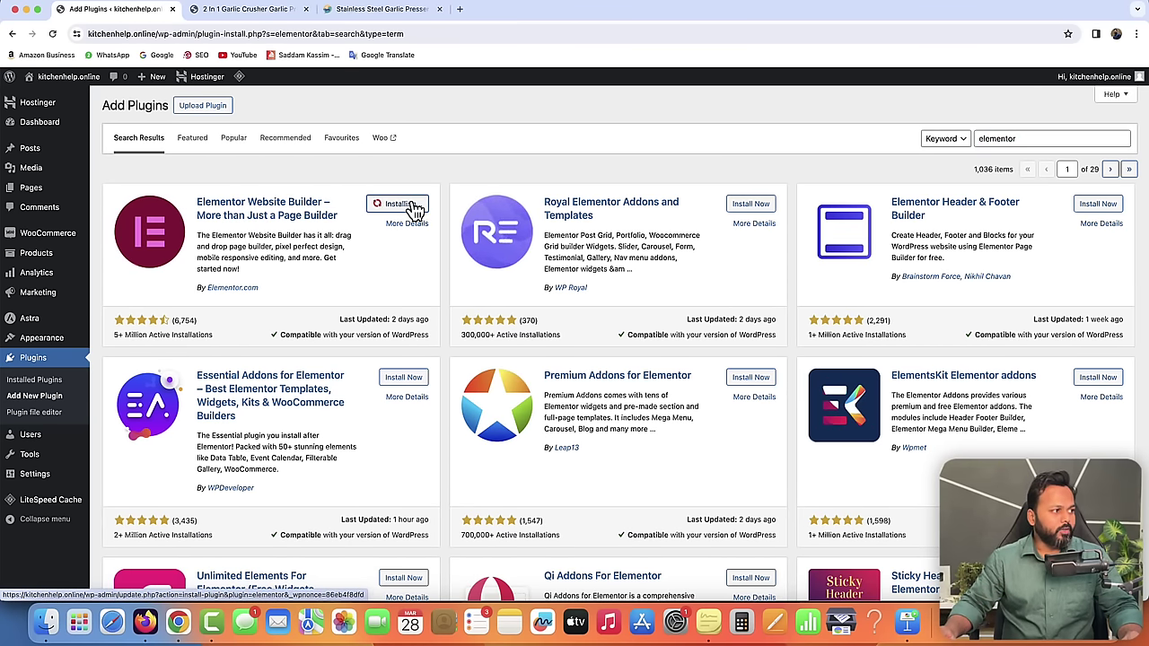
left_click(401, 204)
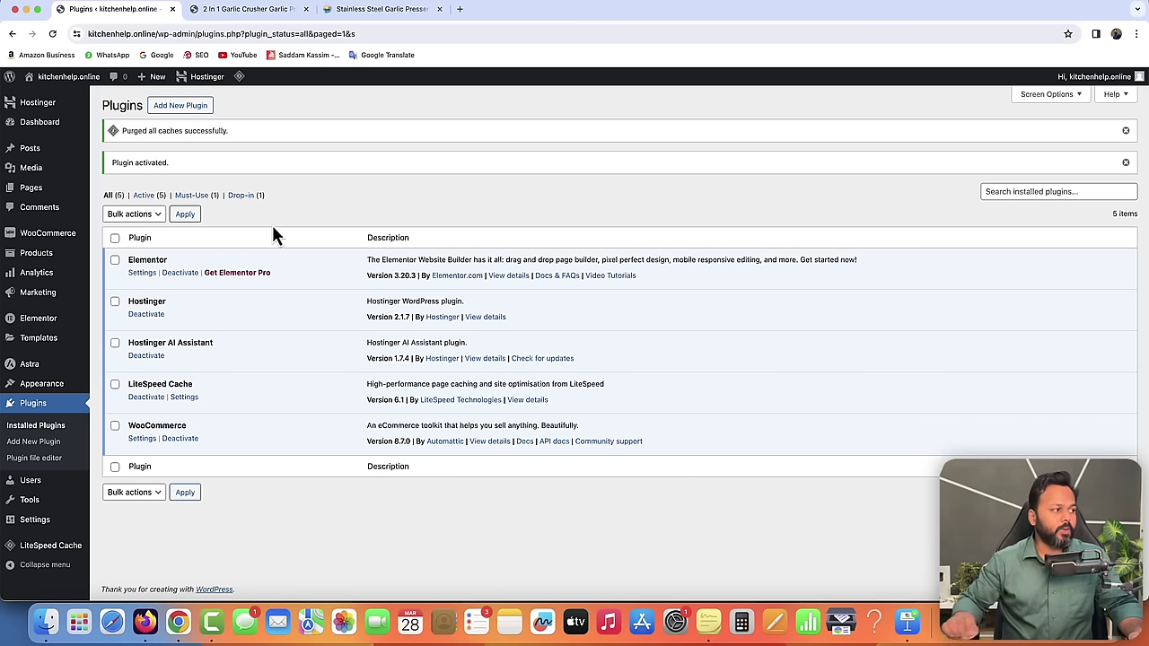
Step: Upload and install elementor-pro-3.20.0.zip from the Desktop's Giveaway folder
left_click(182, 113)
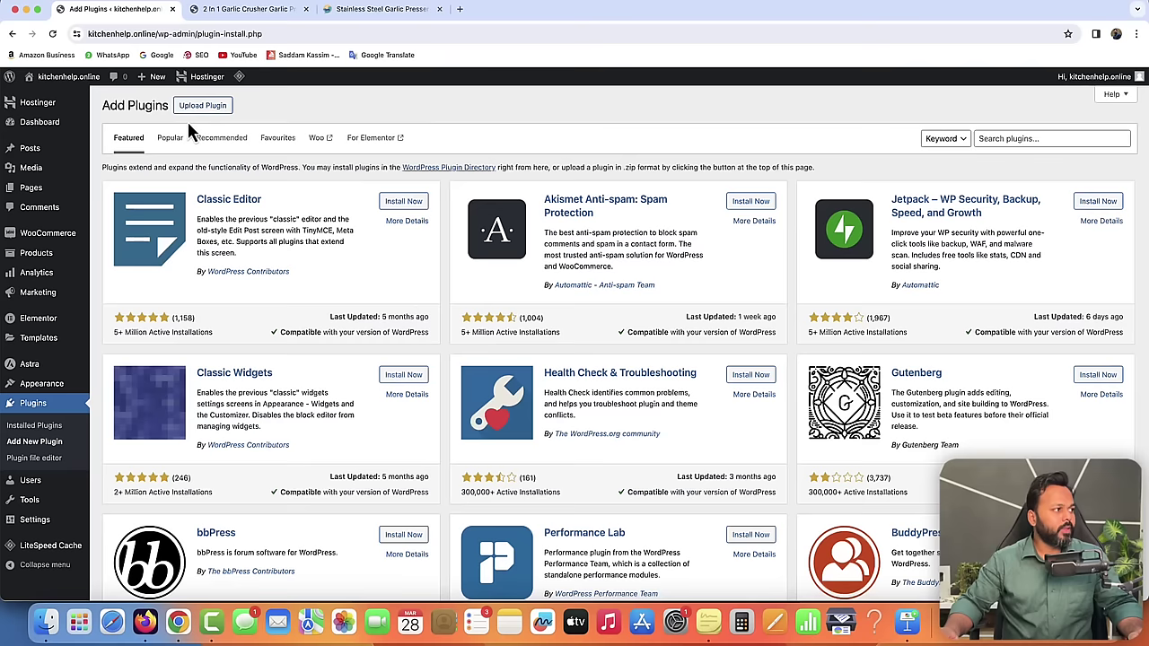
left_click(196, 112)
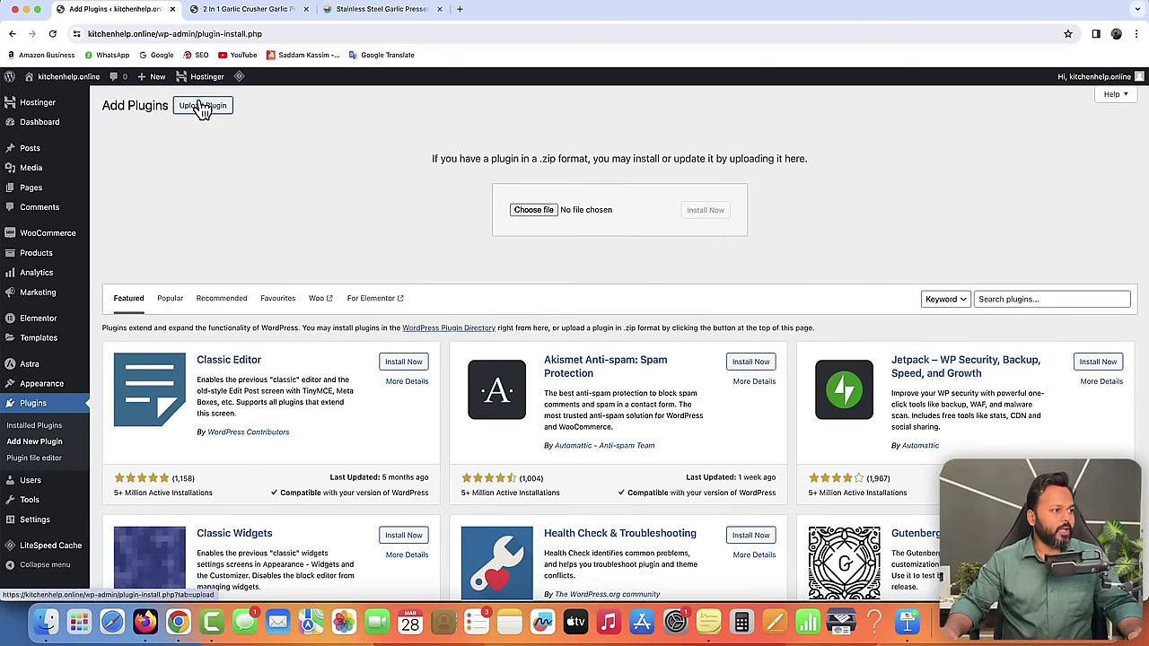
left_click(530, 210)
left_click(76, 93)
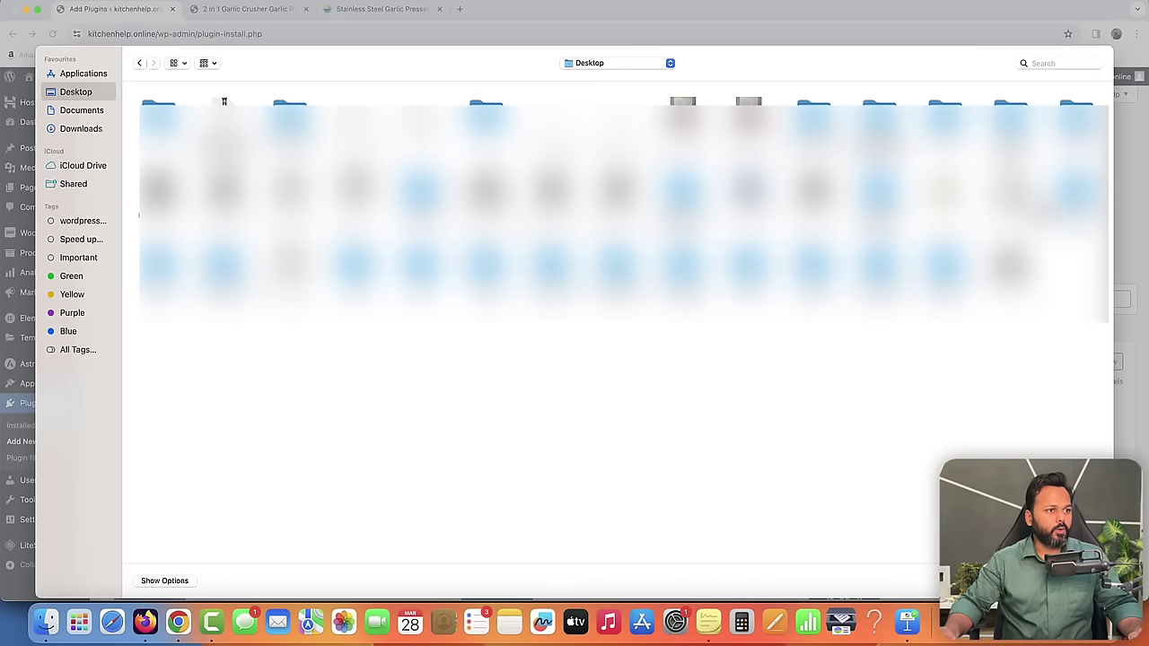
double_click(1076, 112)
left_click(159, 126)
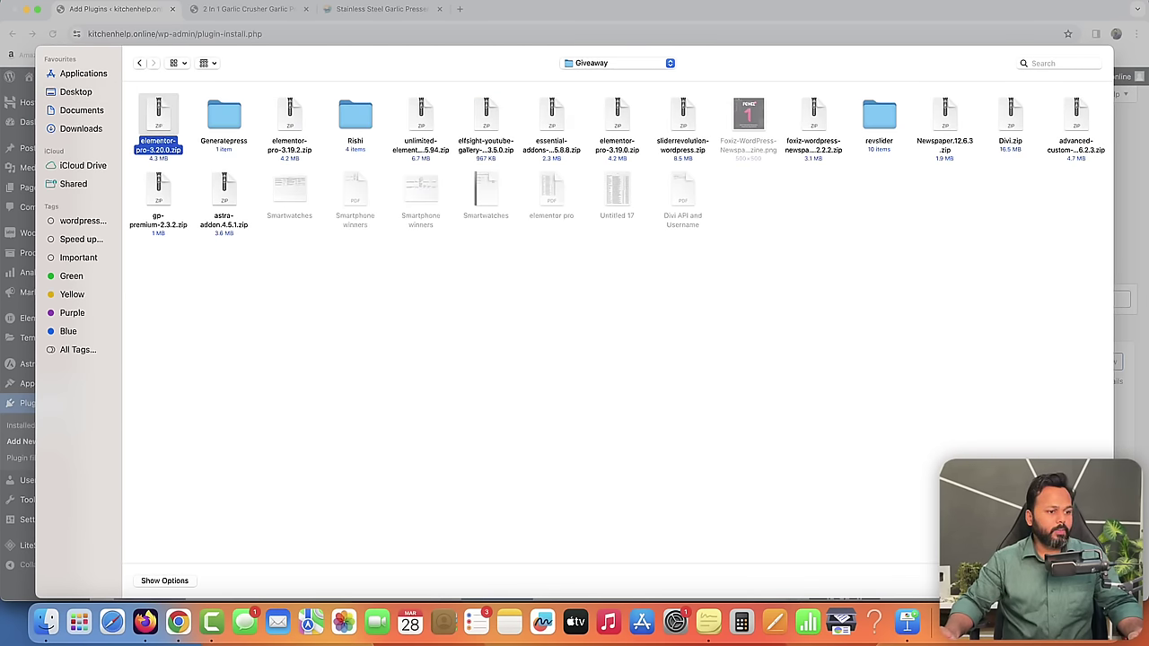
key("Return")
left_click(706, 212)
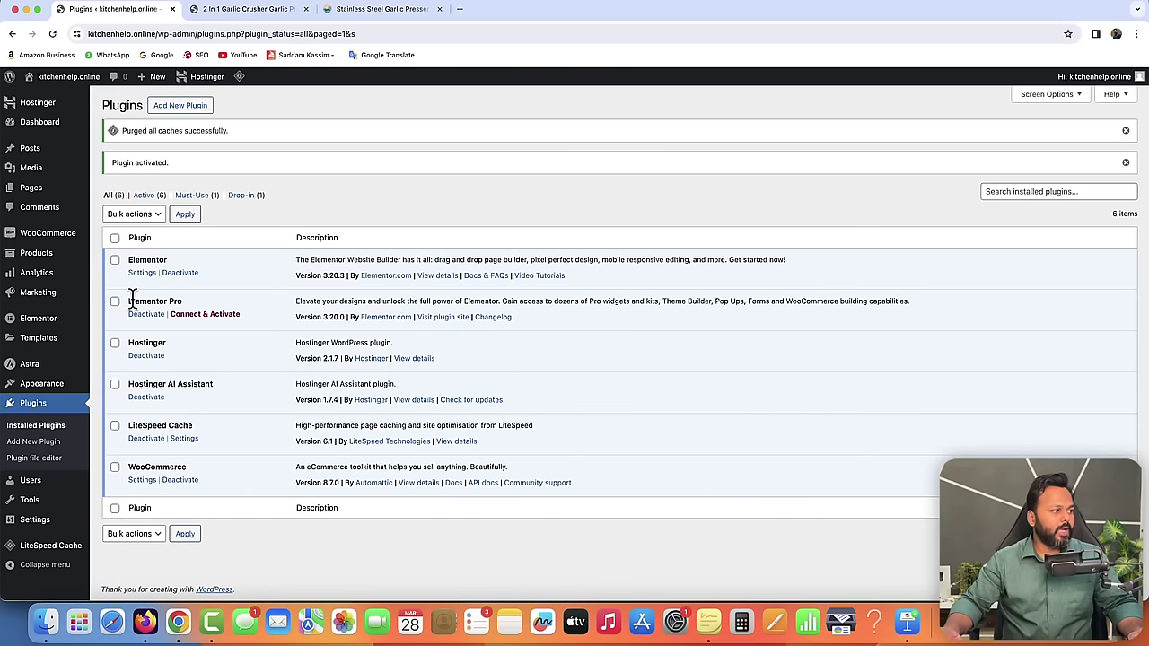
Step: Activate Elementor Pro and start its Connect & Activate licence link
left_click_drag(128, 301, 184, 302)
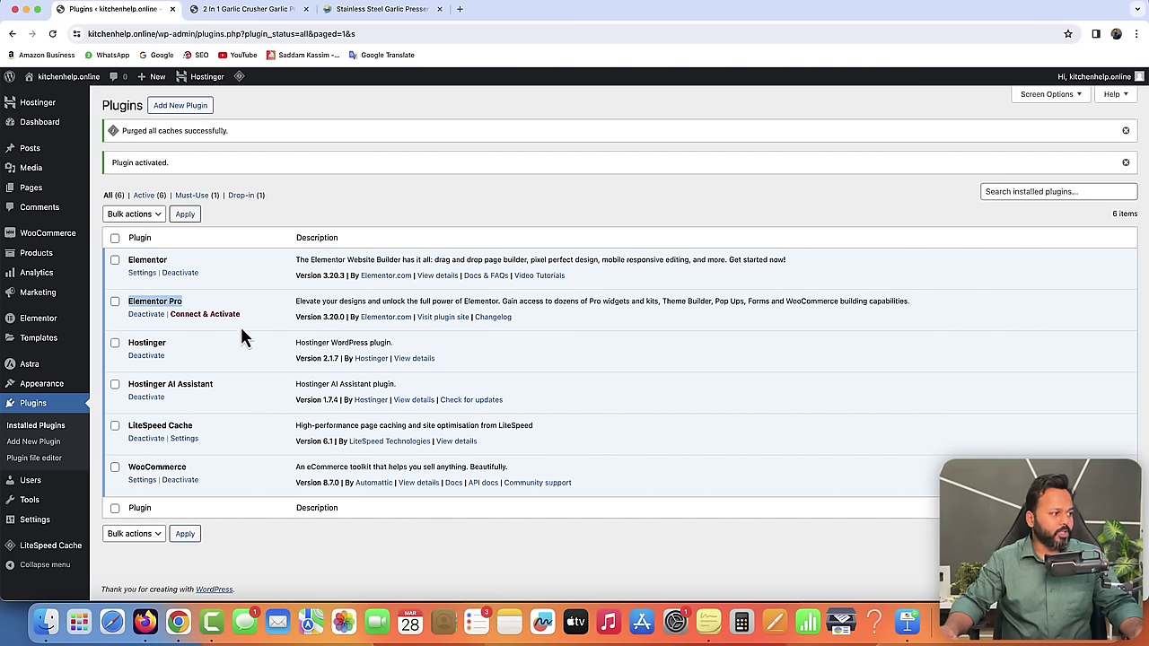
left_click(133, 302)
left_click_drag(132, 301, 179, 301)
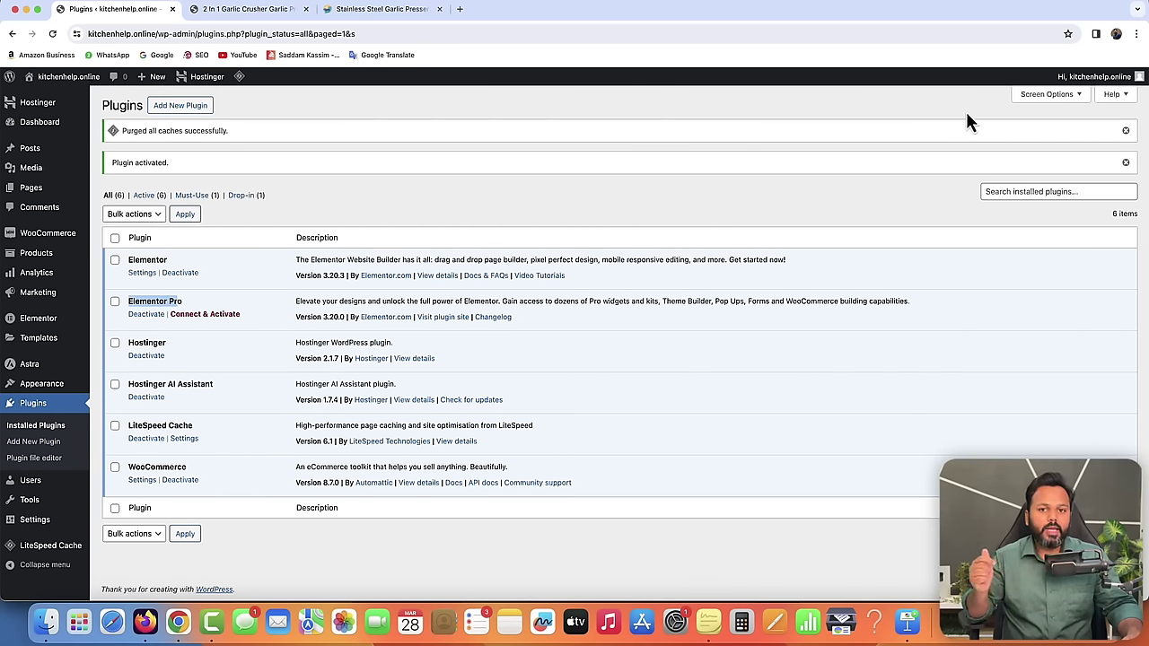
left_click(272, 305)
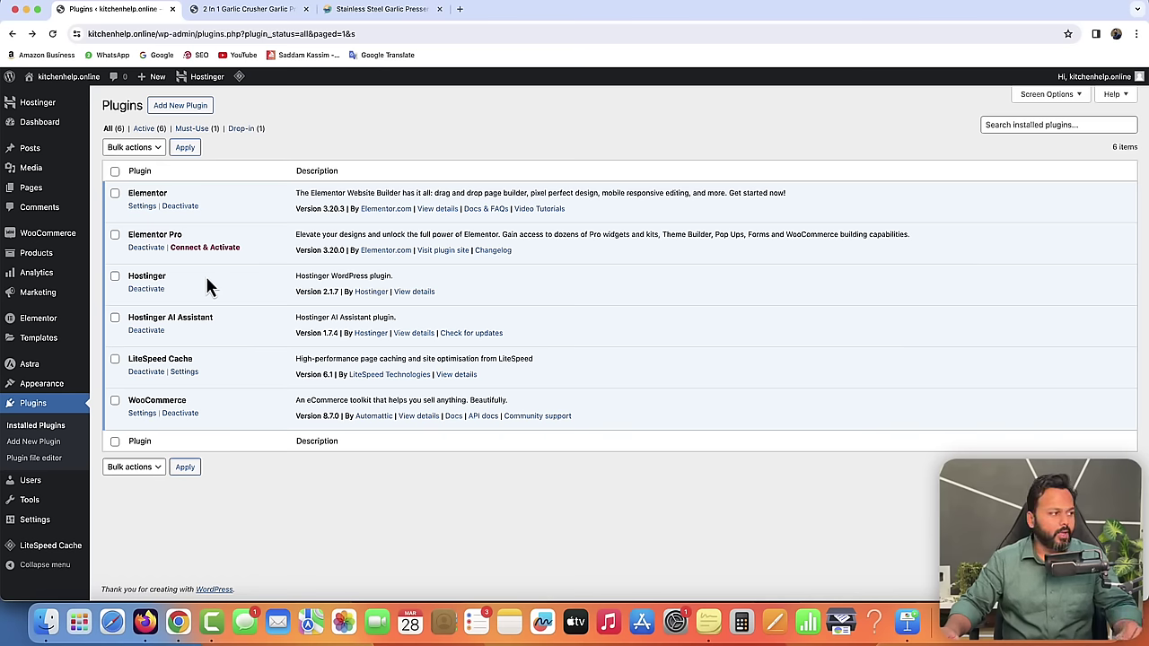
left_click(210, 250)
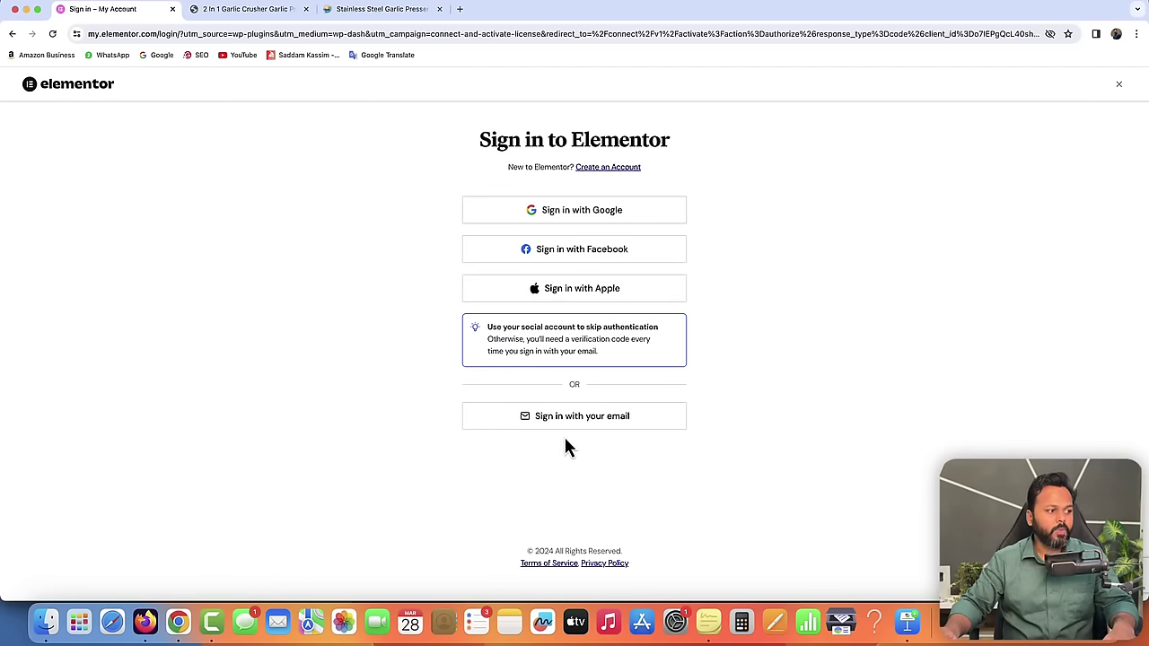
Step: Sign in by email, paste the verification code, and connect the Agency license
left_click(578, 424)
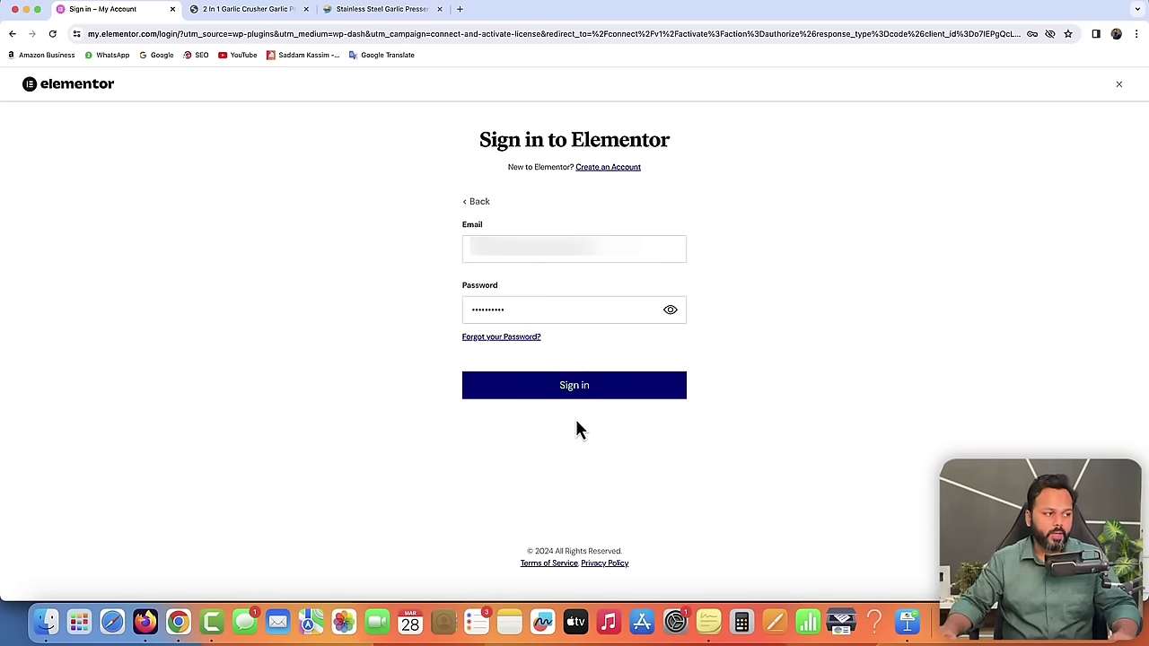
left_click(573, 392)
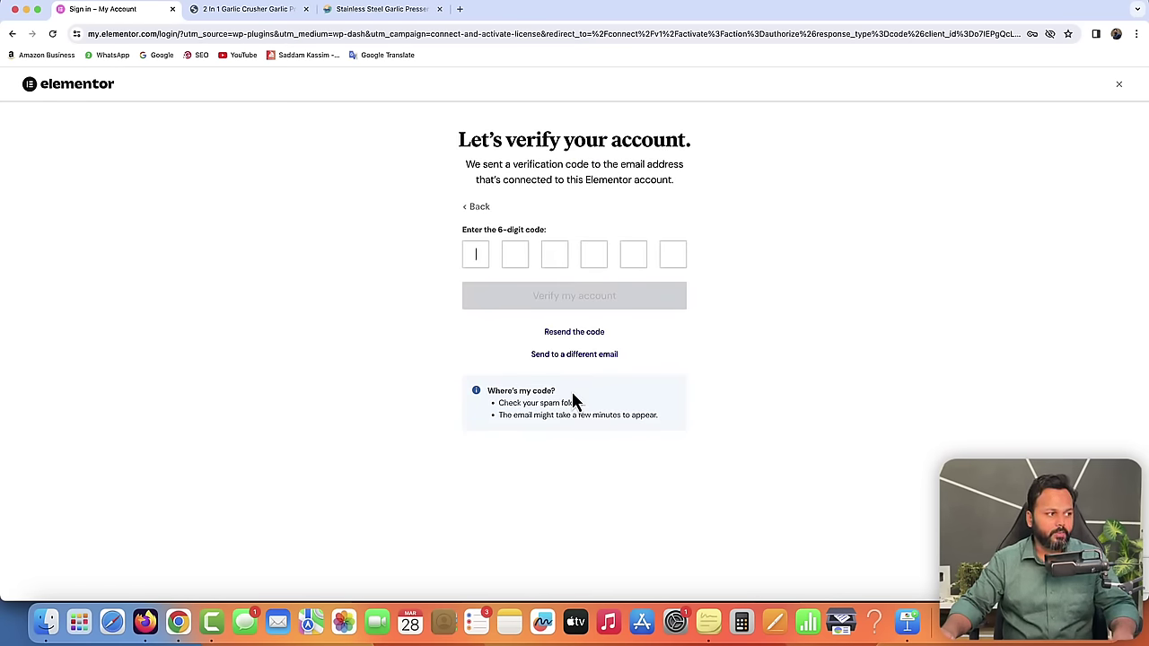
key("super+v")
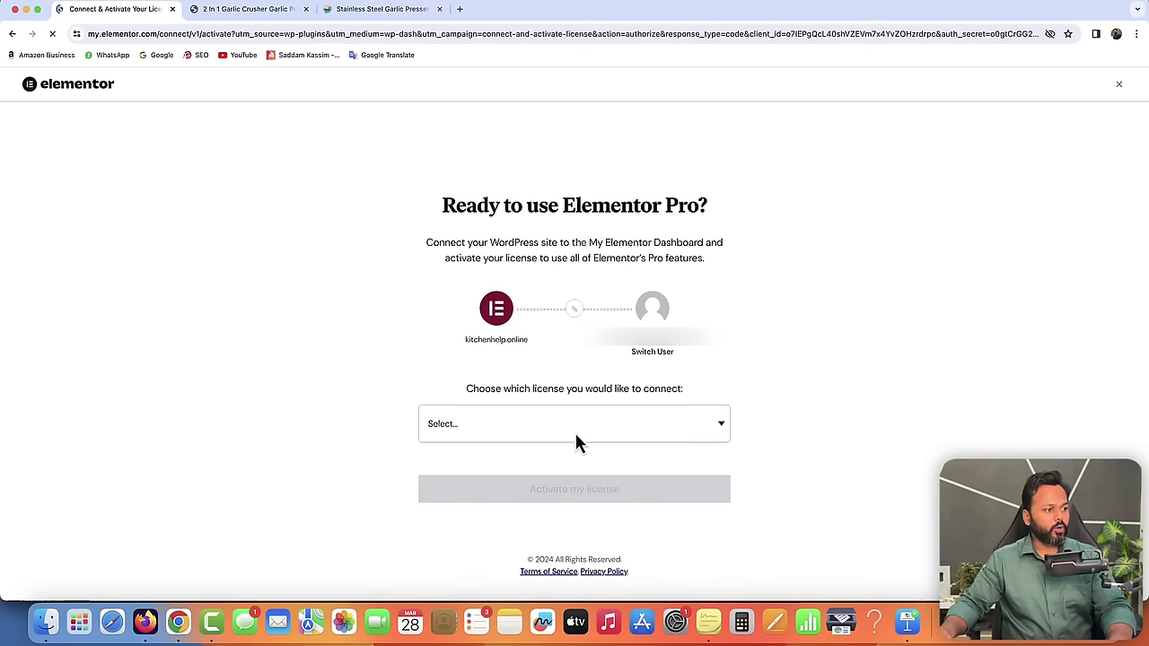
left_click(571, 429)
left_click(558, 446)
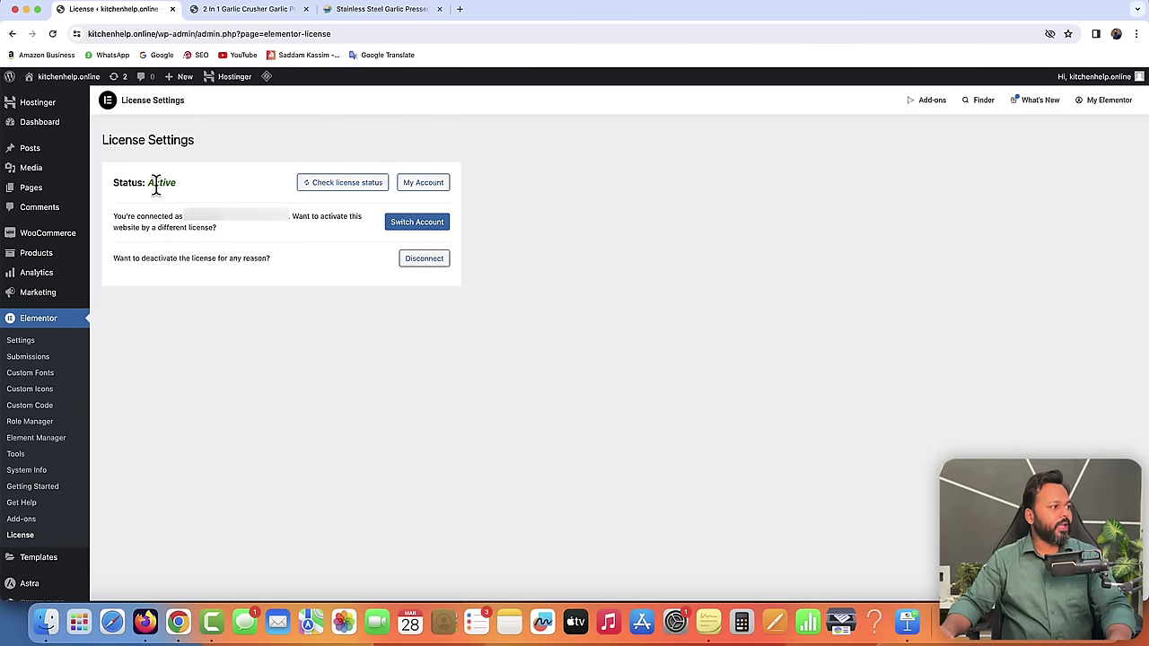
left_click_drag(148, 183, 177, 184)
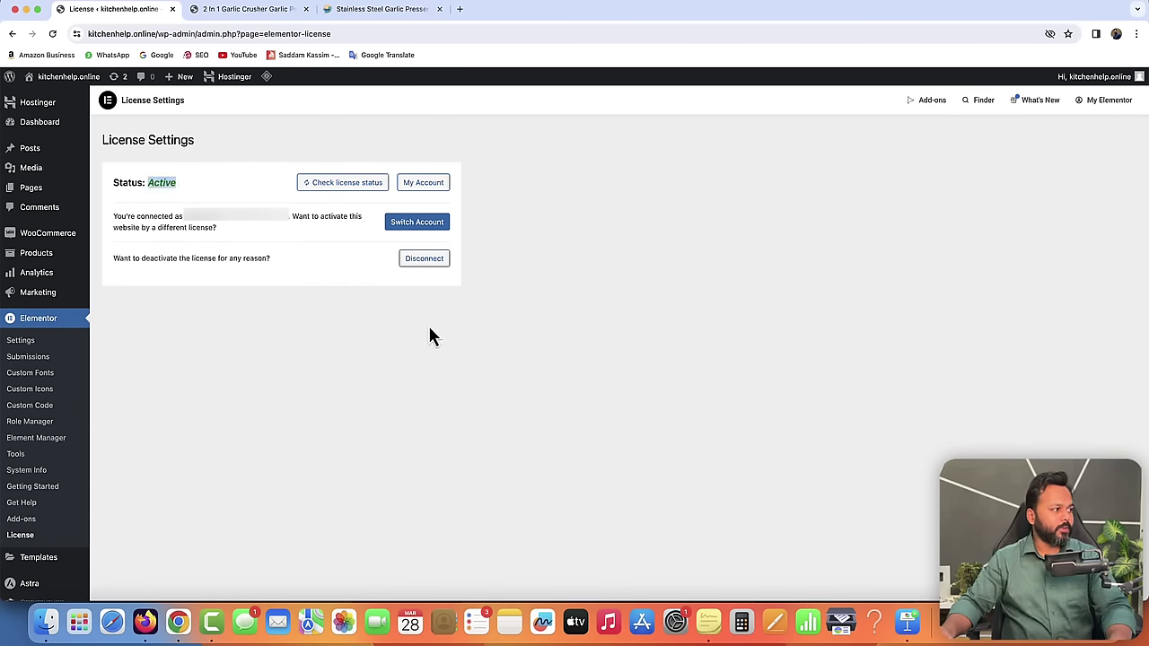
mouse_move(46, 195)
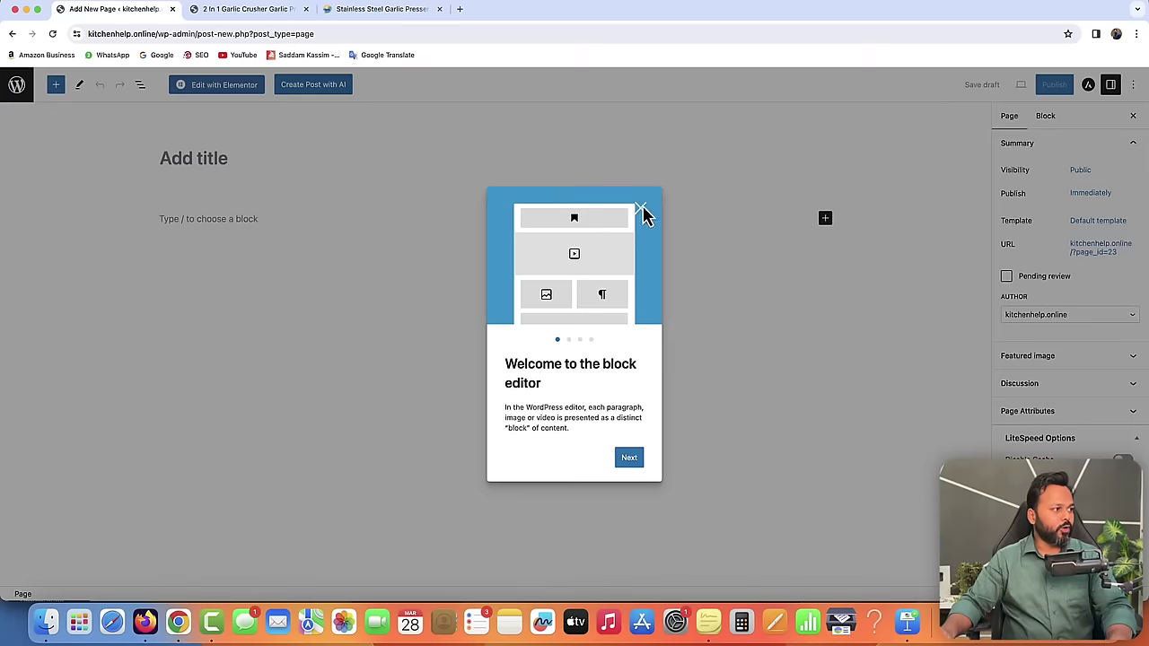
Step: Title the new page 'Garlic Crusher' and set its Astra container to full width
left_click(643, 215)
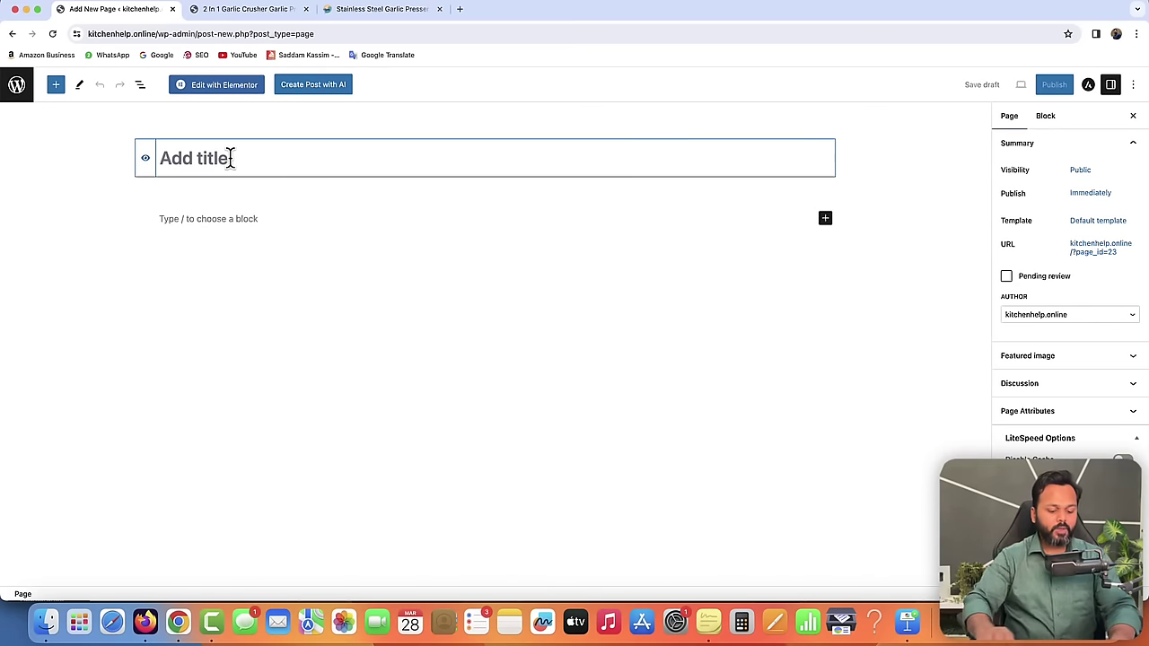
type("Ga")
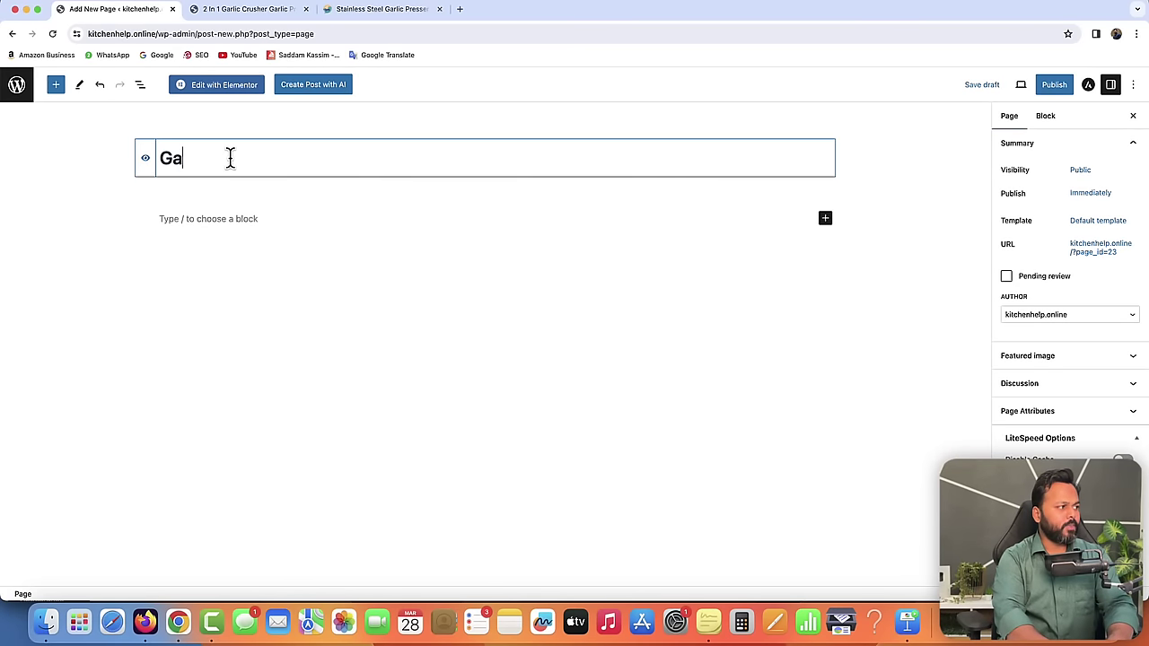
type("rlic Cru")
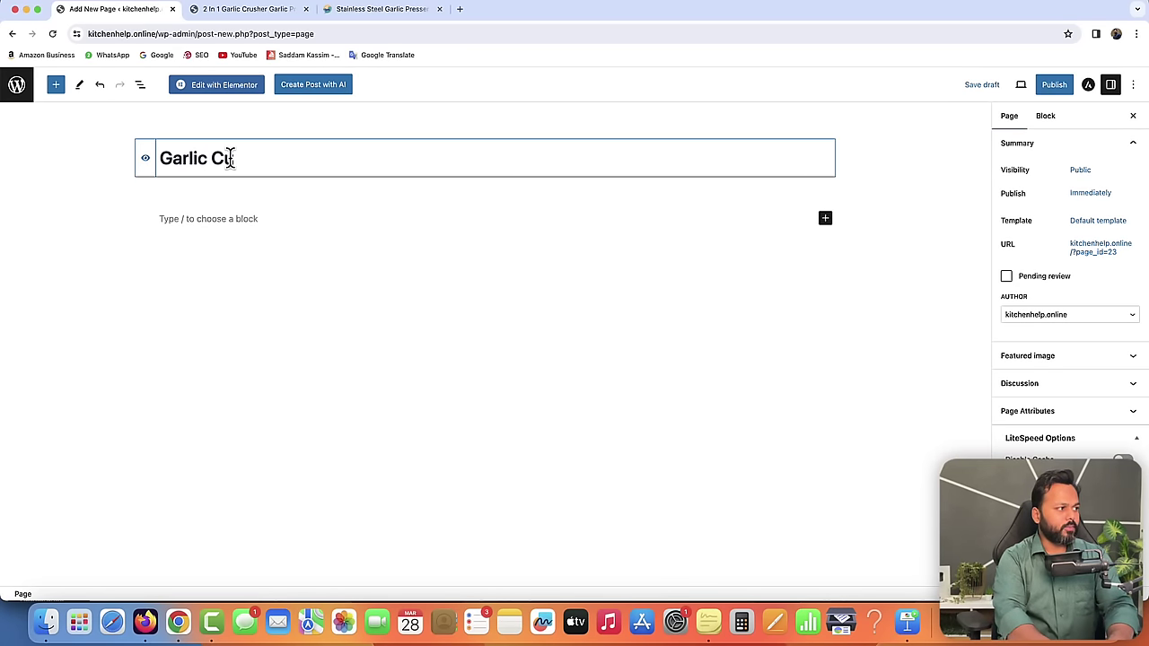
type("sher")
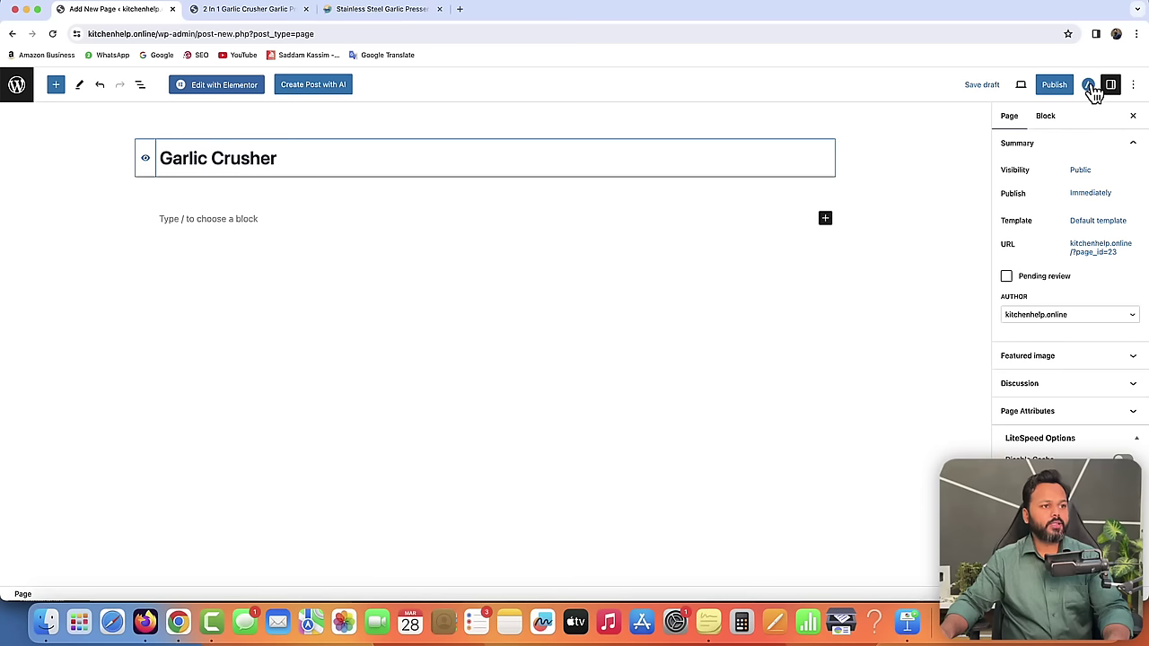
left_click(1089, 88)
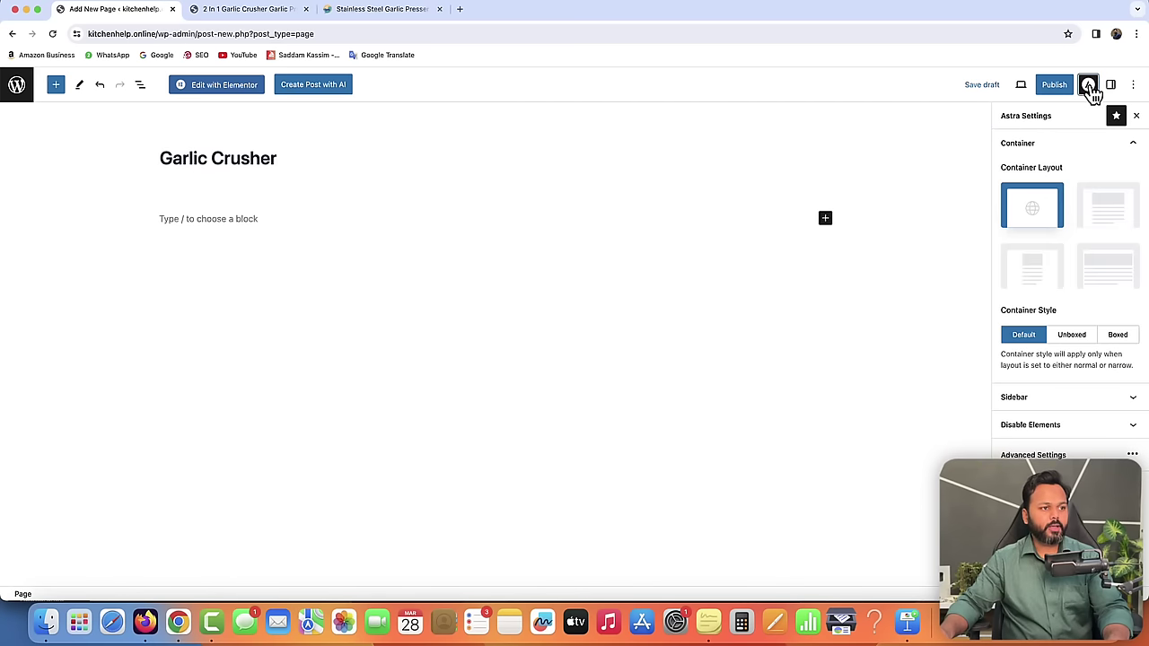
left_click(1111, 270)
Step: Choose No Sidebar, review the disable-elements options, and publish the page
left_click(1030, 401)
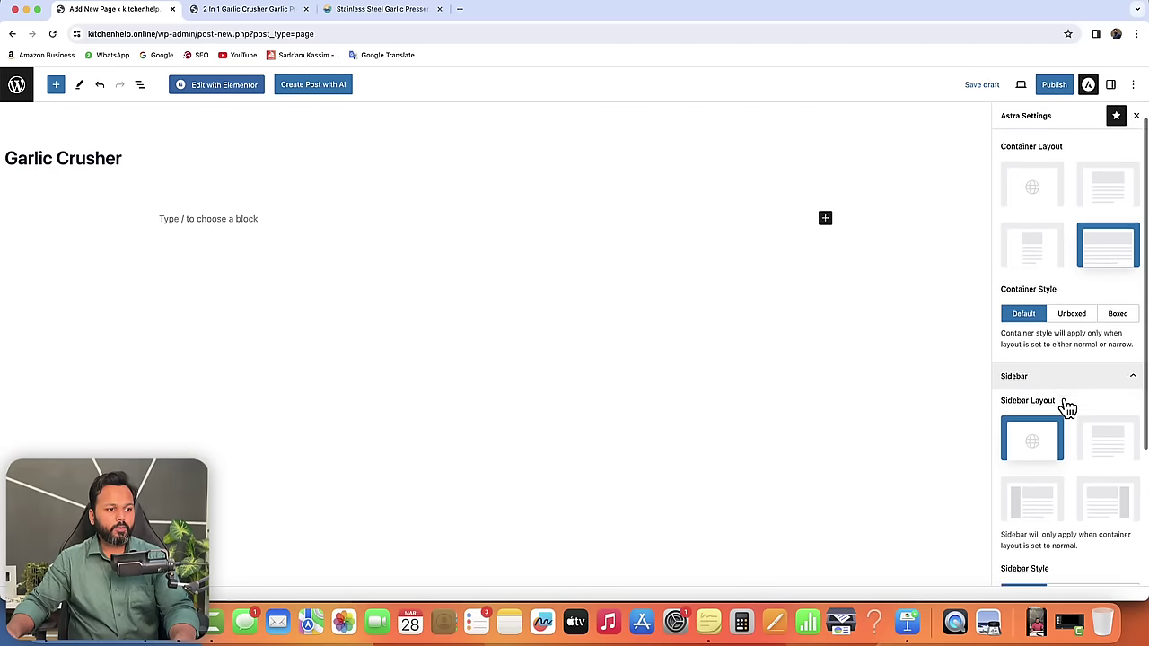
left_click(1112, 413)
scroll(1118, 415, "down", 1)
scroll(1118, 415, "down", 2)
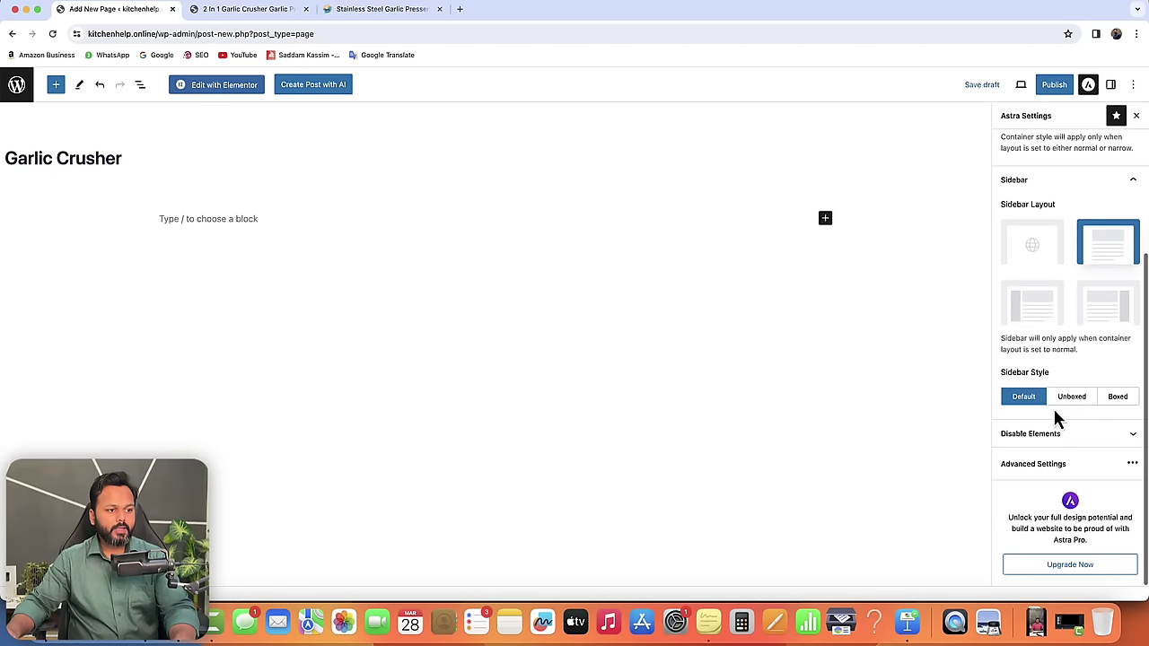
left_click(1054, 436)
scroll(1054, 439, "down", 1)
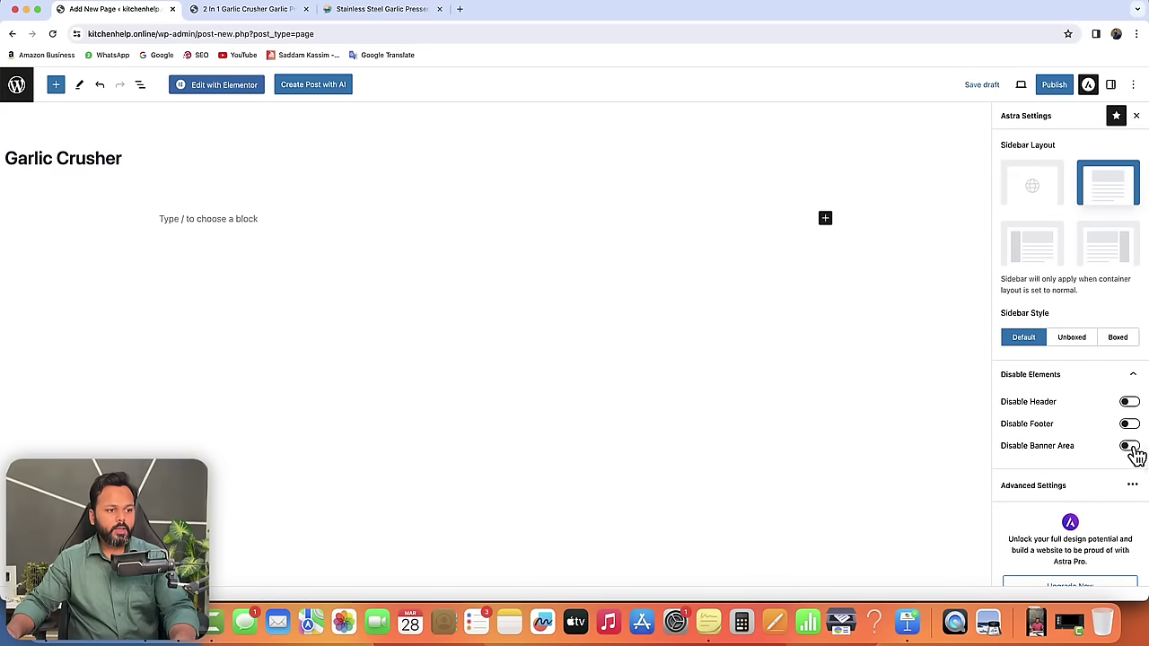
left_click(1056, 88)
left_click(1037, 86)
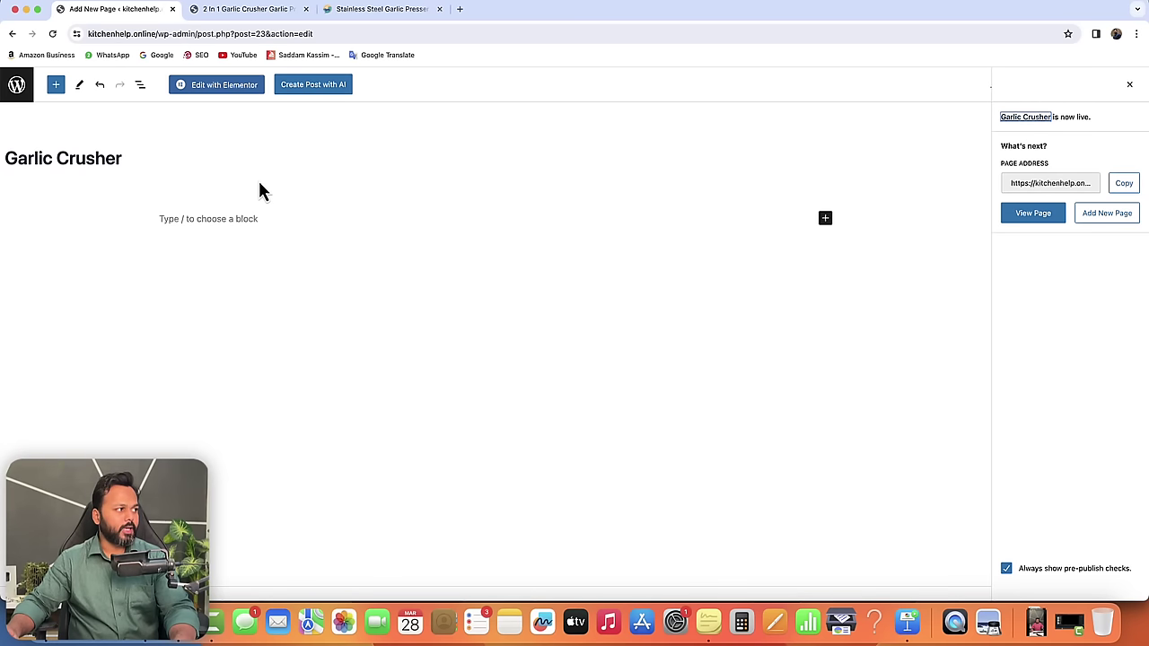
Step: Open the page in Elementor, dismiss the AI notice and navigator, and open the template library
left_click(217, 87)
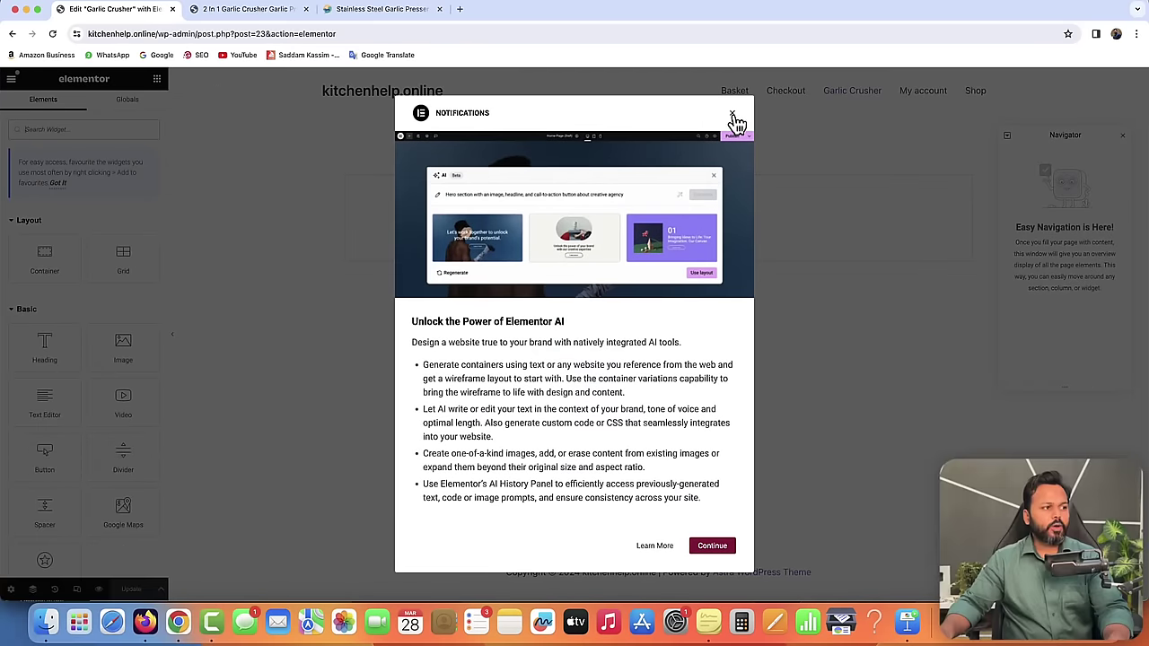
left_click(733, 117)
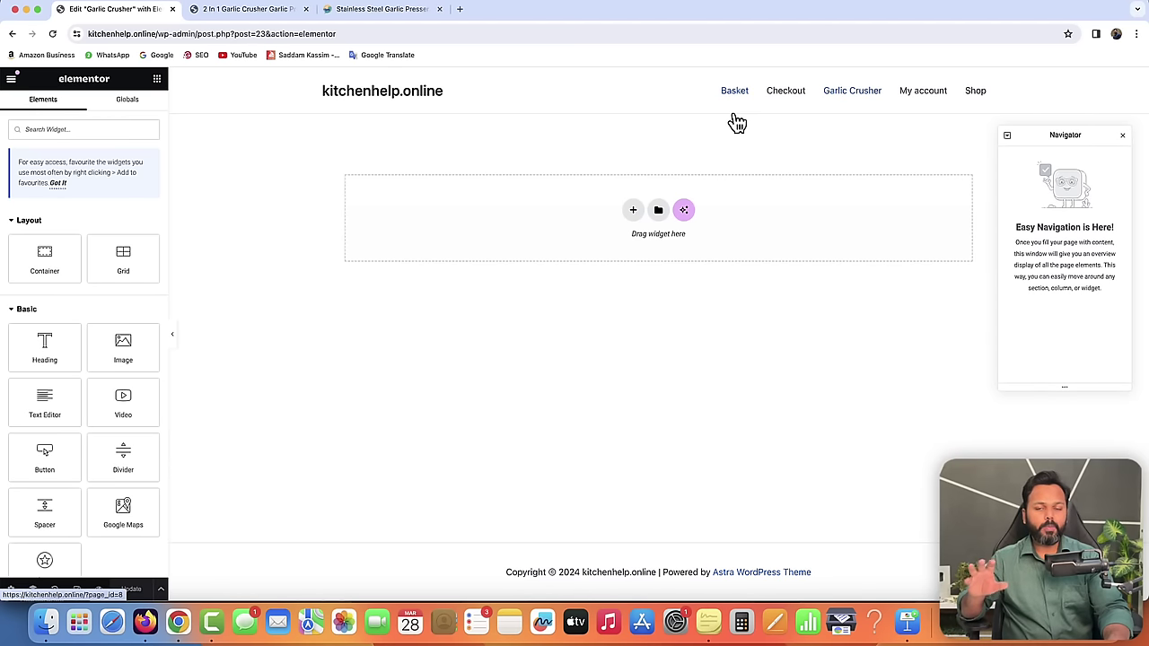
left_click(1120, 138)
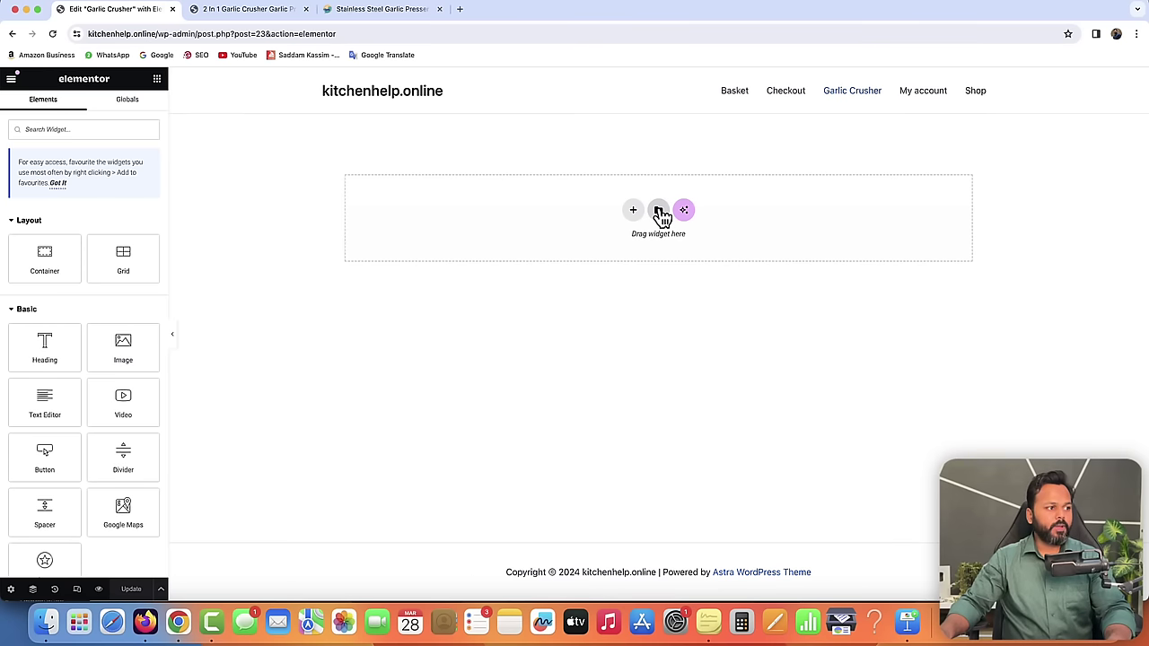
left_click(659, 211)
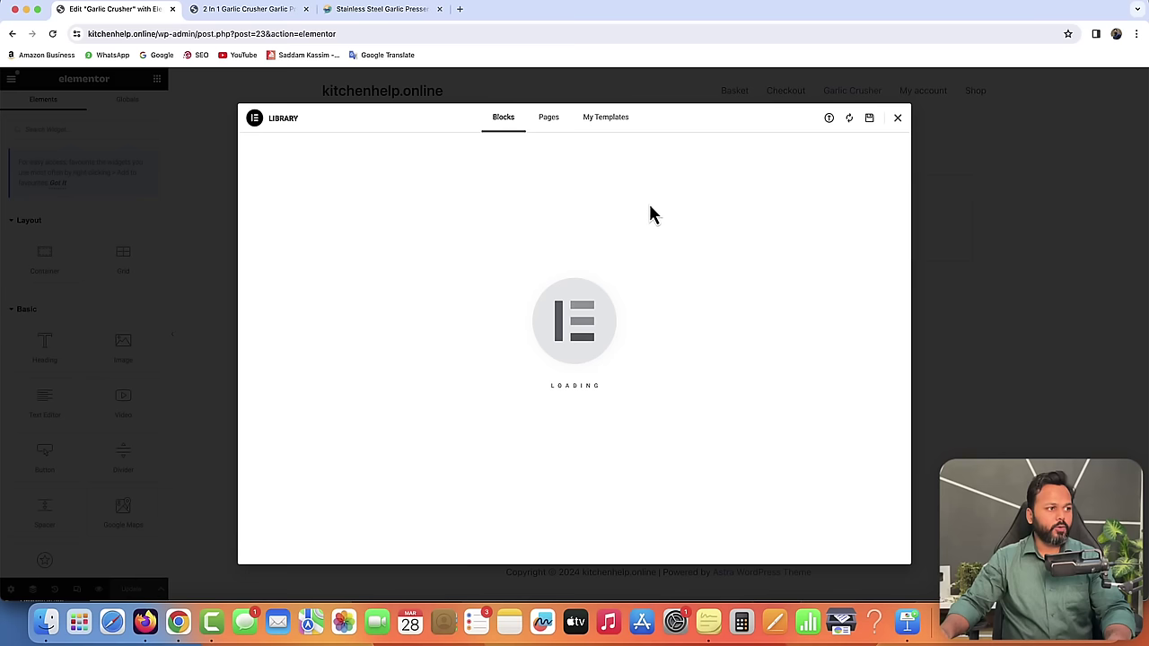
Step: Import 'Garlic Crusher Template.json' from the Desktop folder 2, enabling unfiltered uploads
left_click(829, 119)
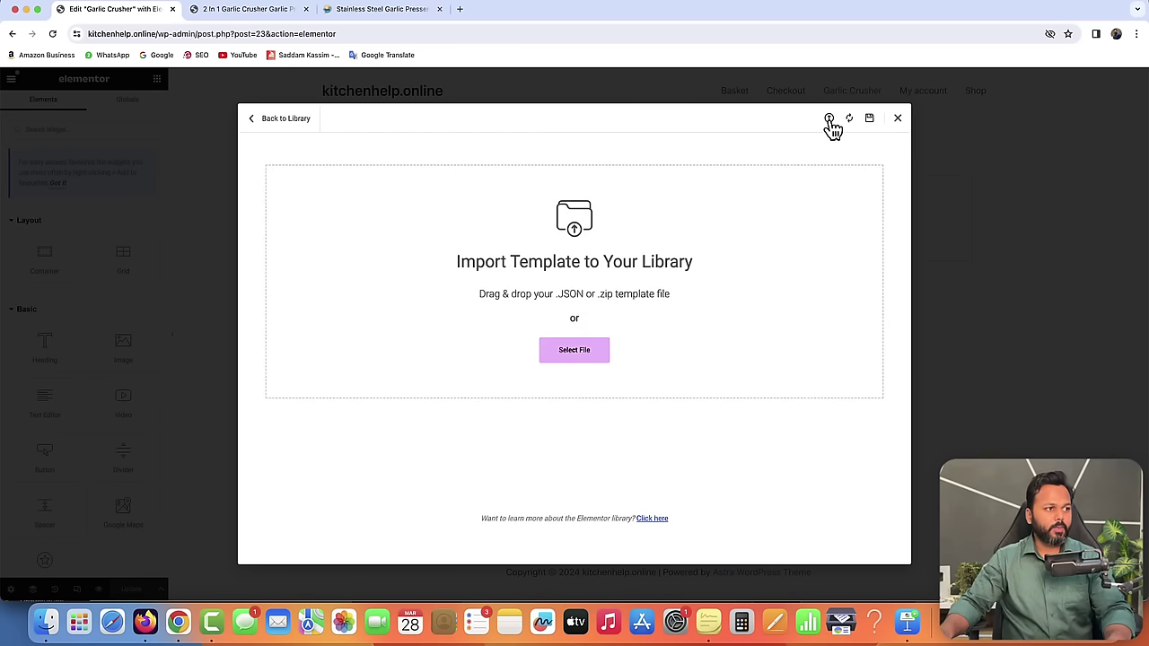
left_click(581, 360)
left_click(75, 92)
double_click(149, 135)
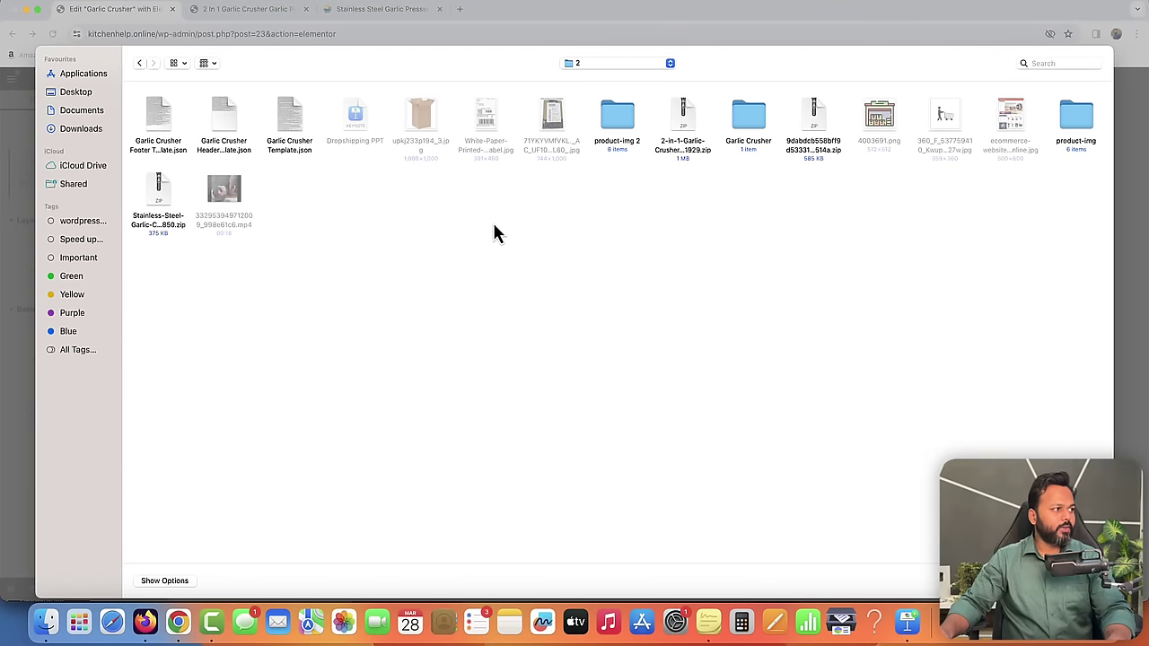
left_click(288, 126)
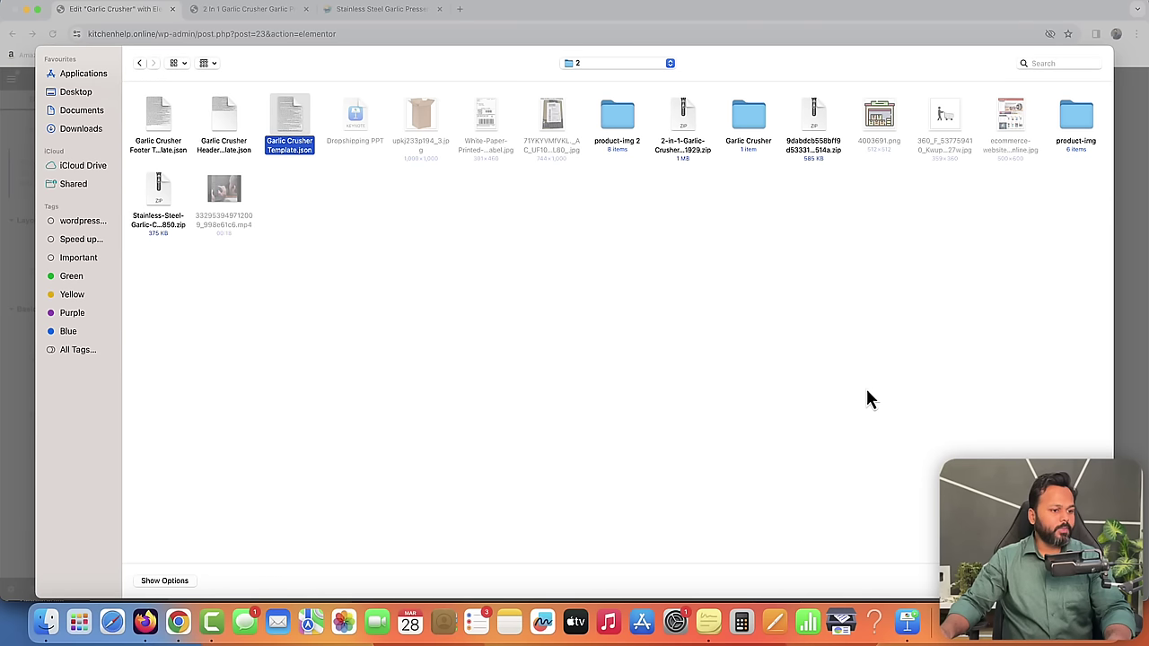
key("Return")
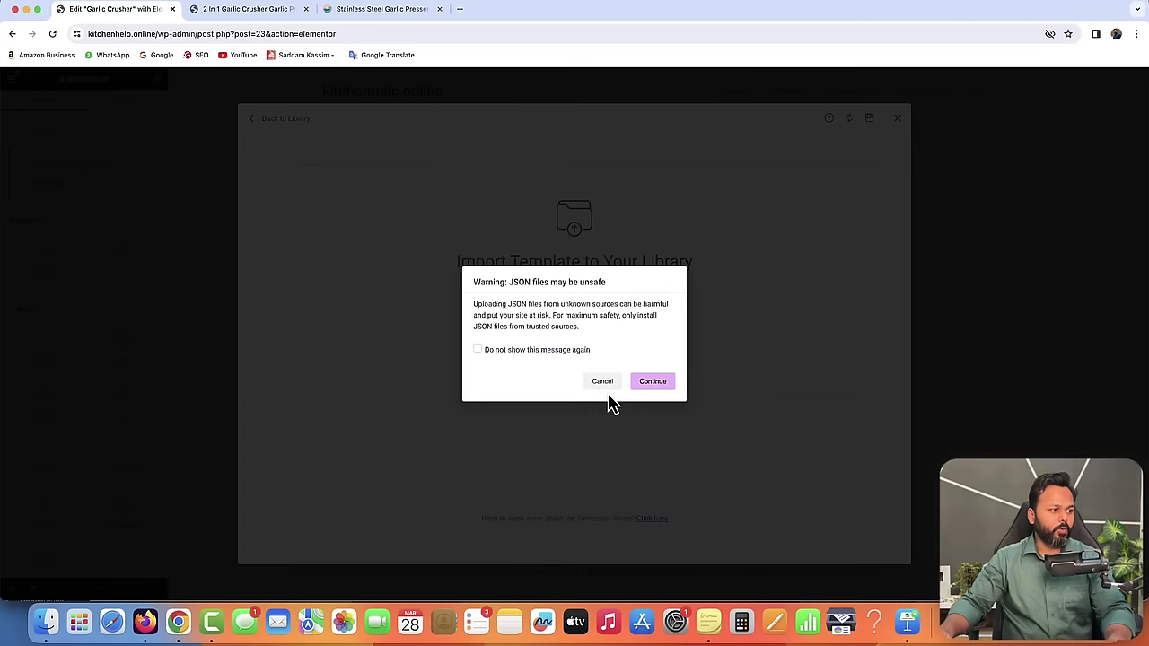
left_click(554, 350)
left_click(669, 386)
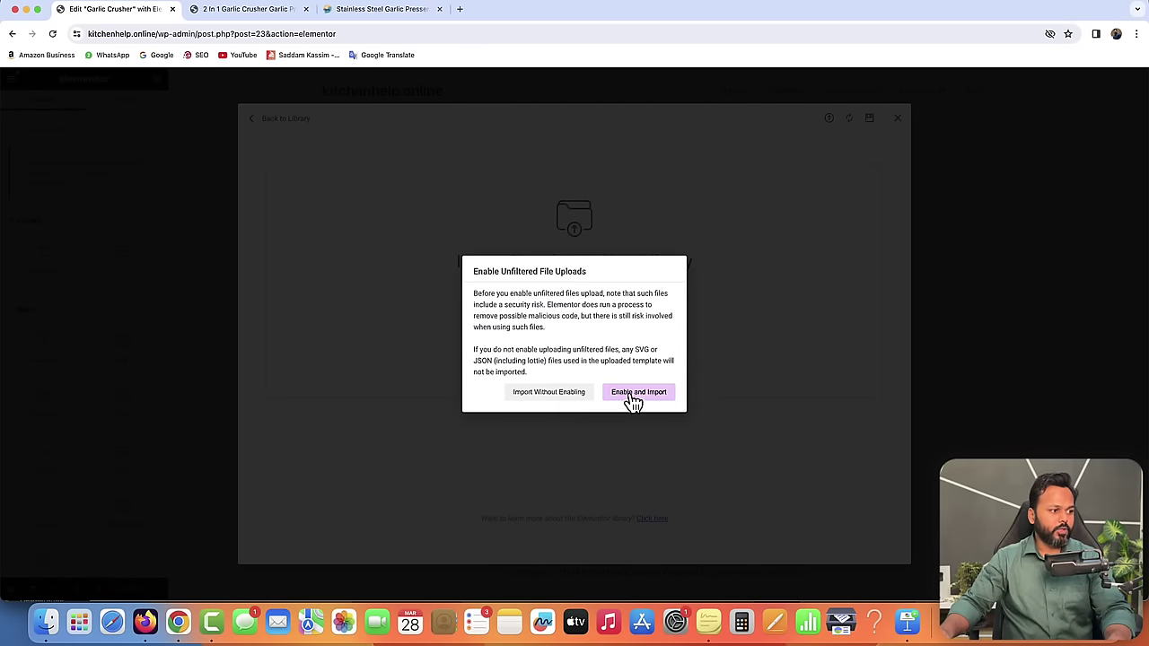
left_click(642, 395)
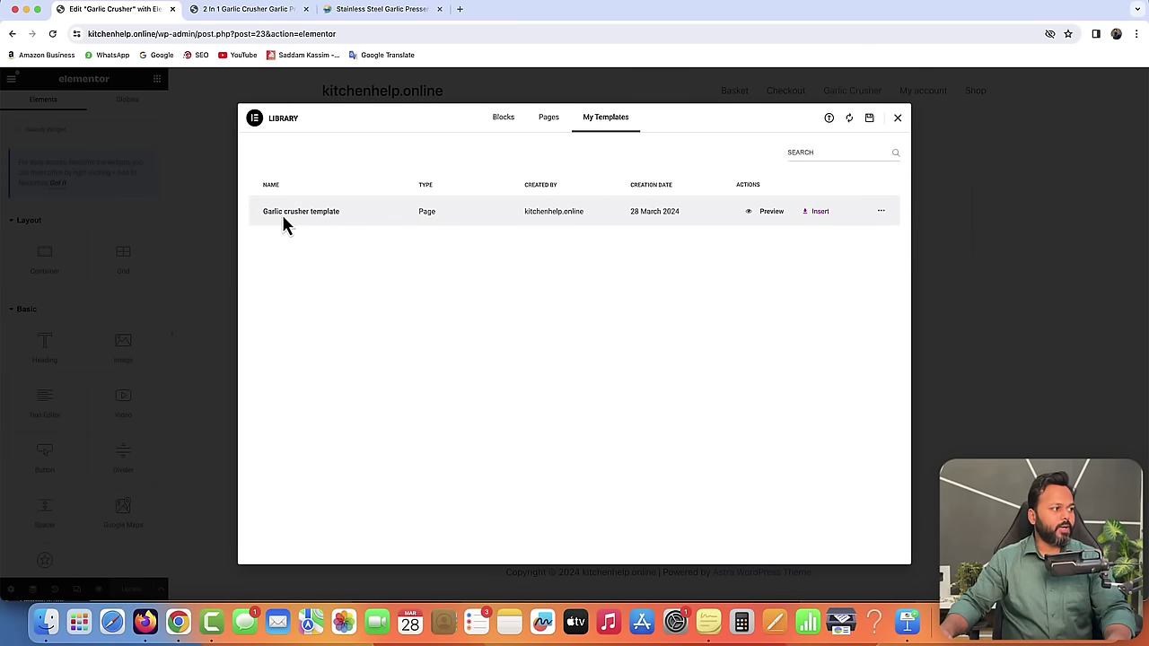
Step: Insert the Garlic crusher template and scroll through it, ending at the top product heading
left_click(820, 213)
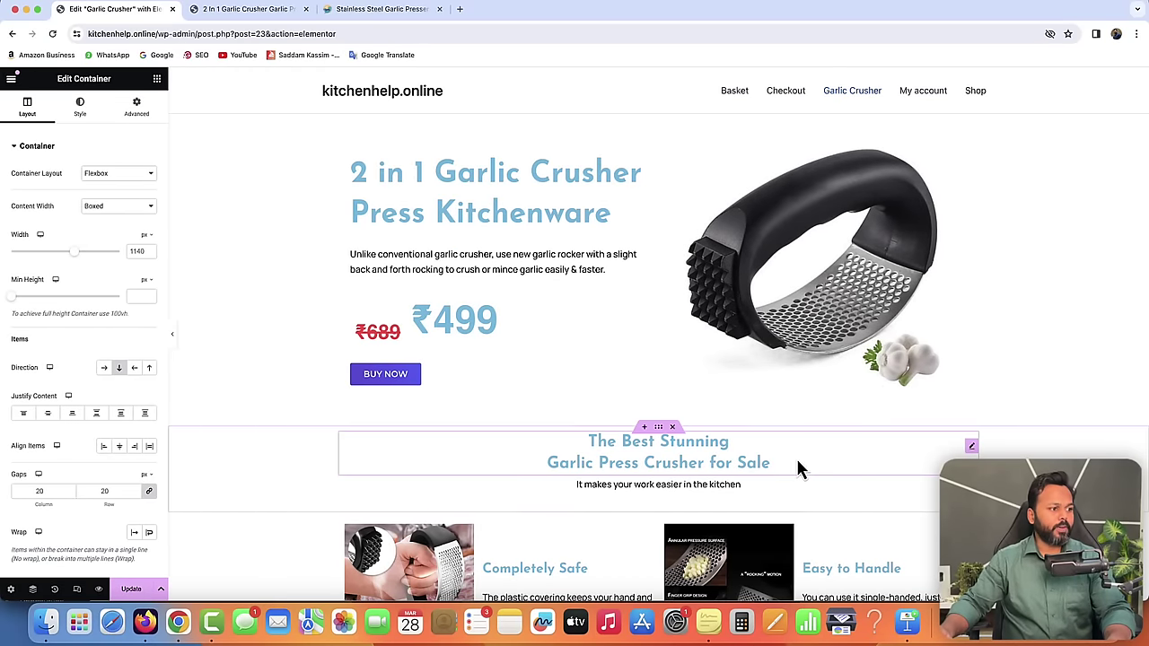
scroll(794, 375, "down", 5)
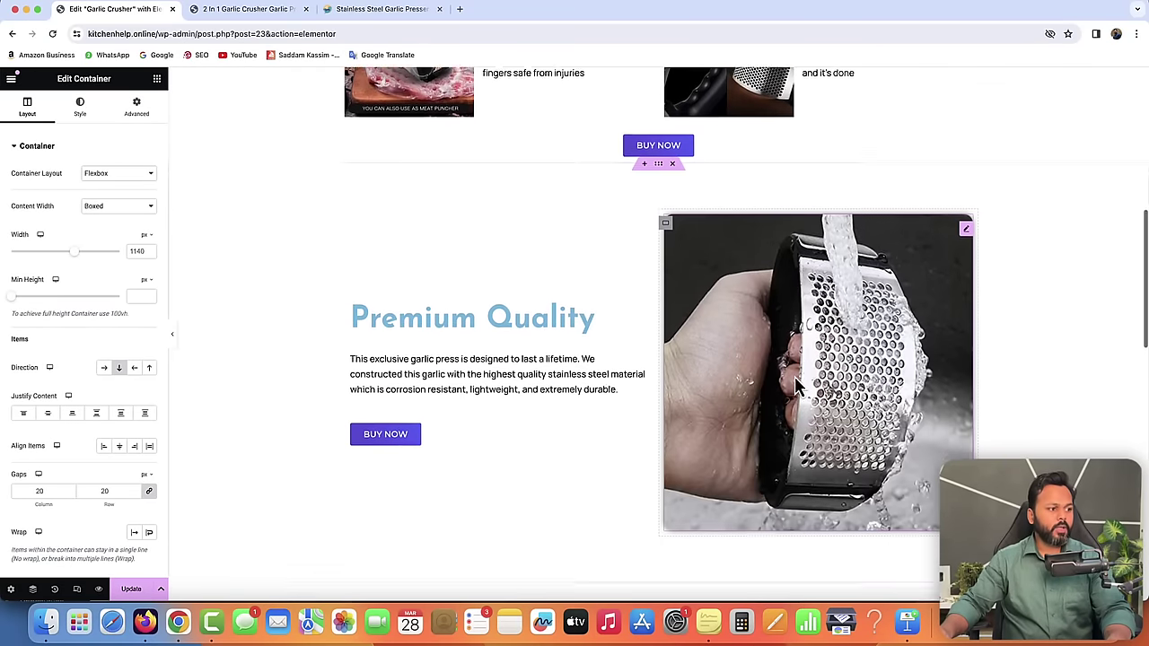
scroll(795, 385, "down", 10)
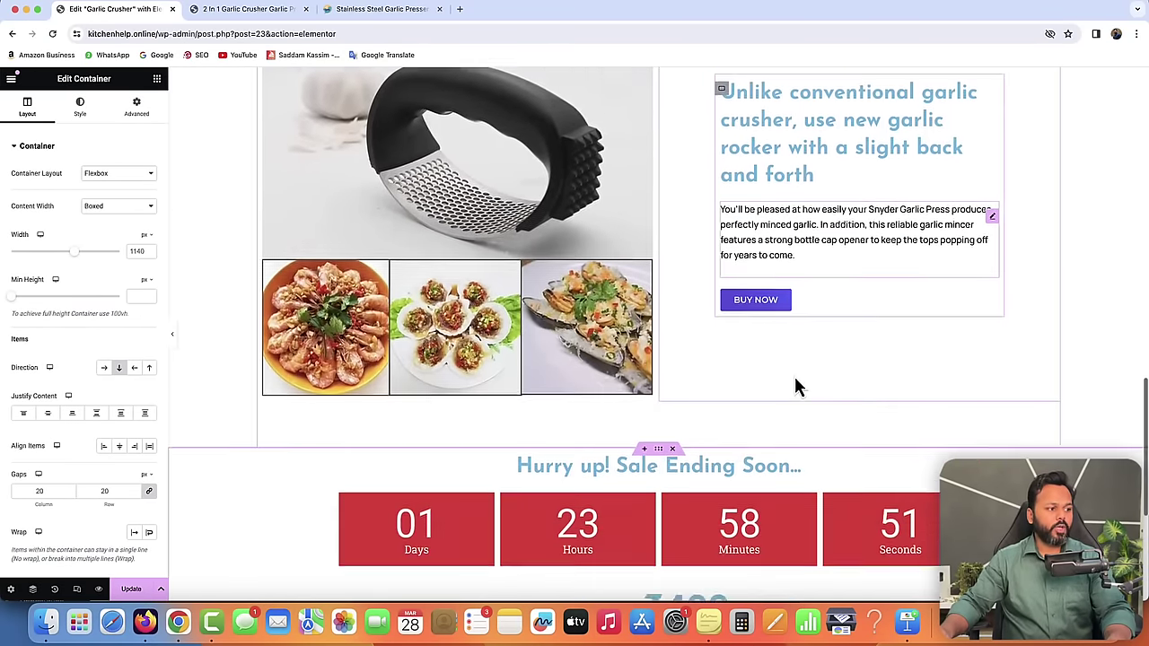
scroll(793, 375, "down", 4)
scroll(794, 374, "up", 5)
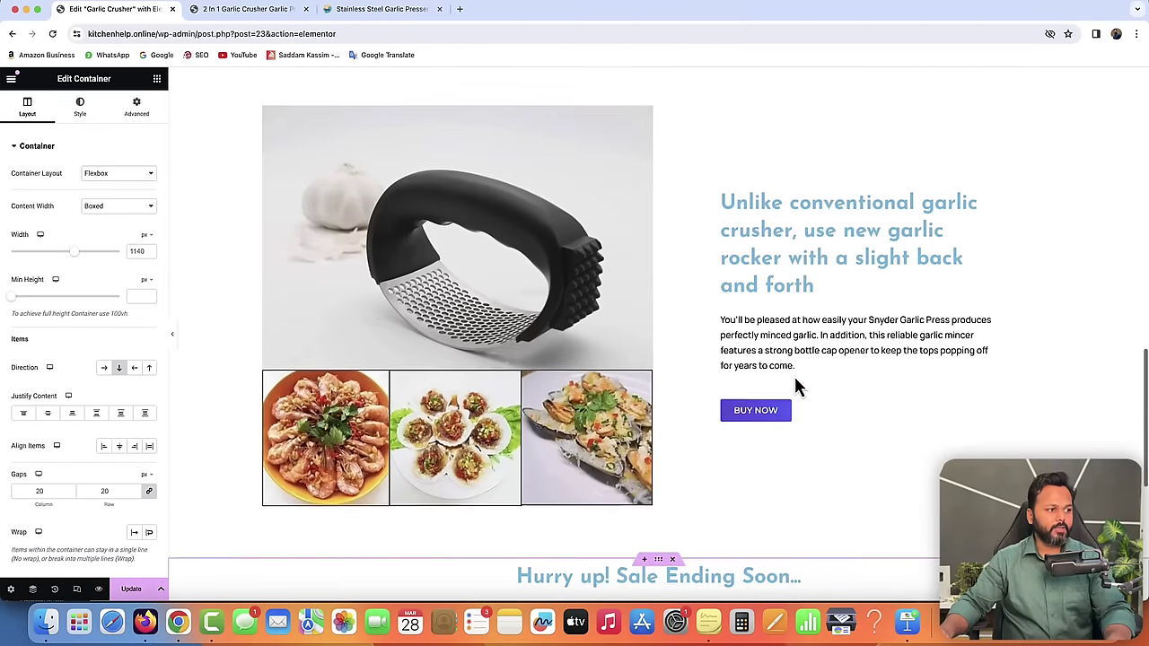
scroll(794, 374, "up", 15)
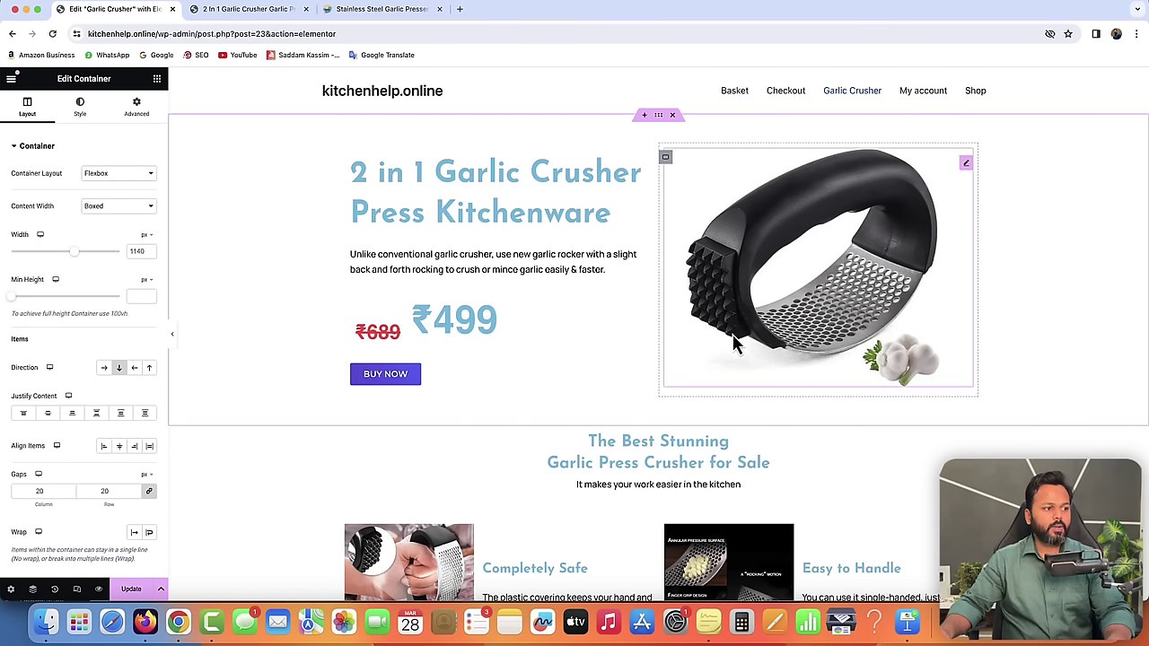
scroll(762, 339, "down", 1)
scroll(761, 340, "up", 1)
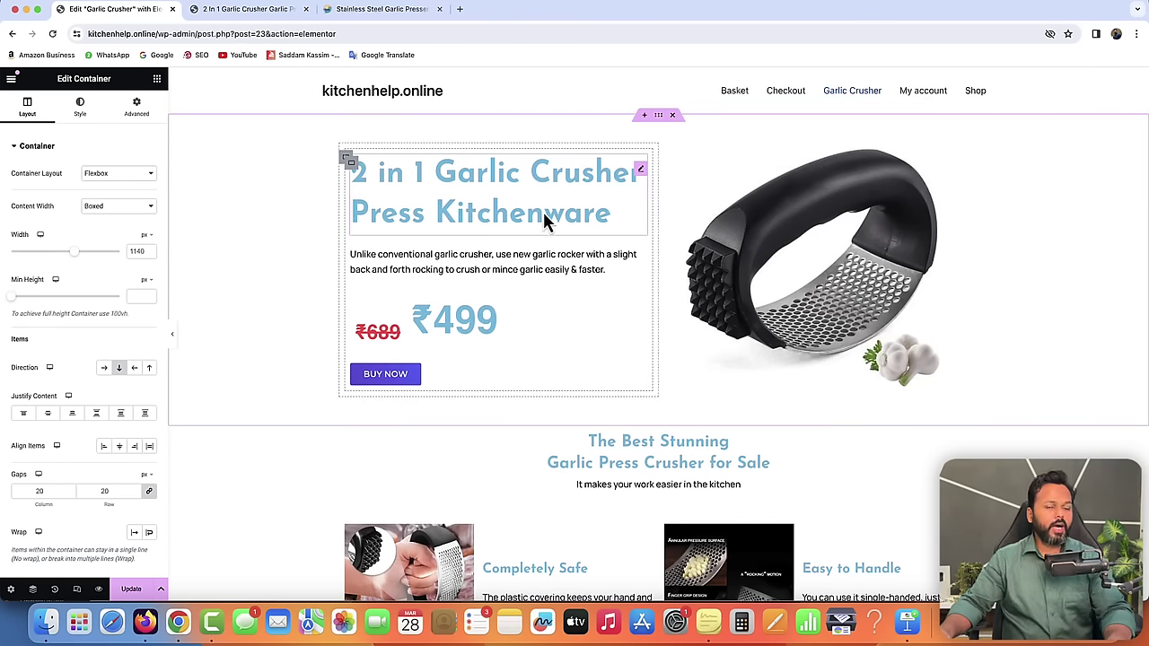
Step: Change the main product heading's text colour from light blue to black
left_click(439, 179)
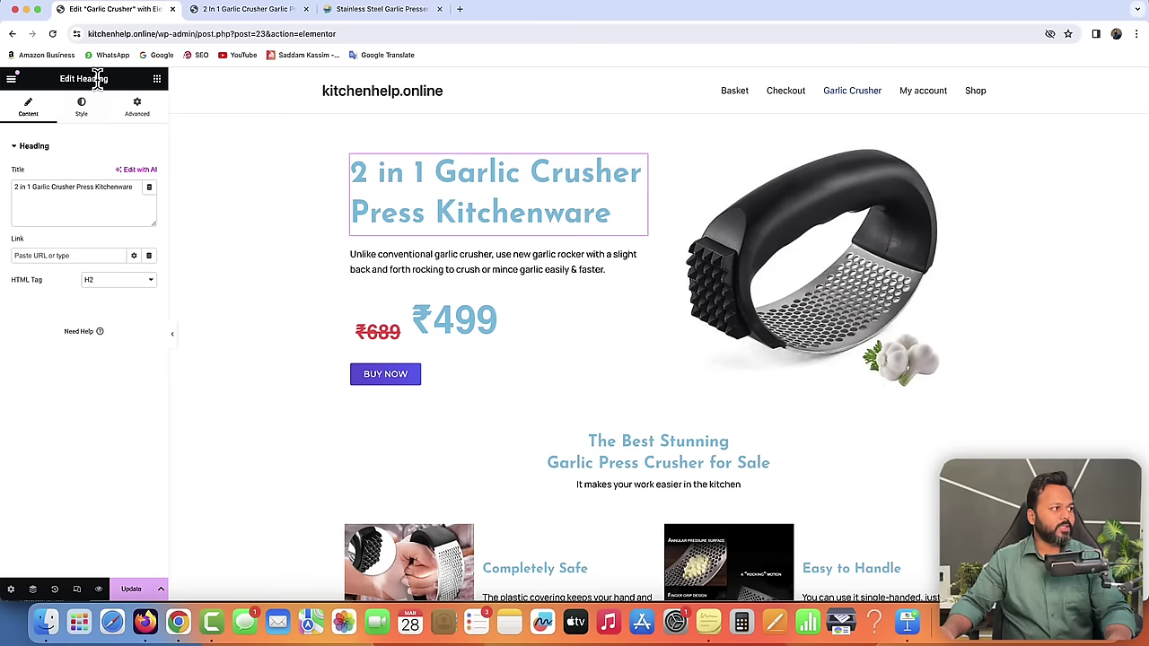
left_click(82, 107)
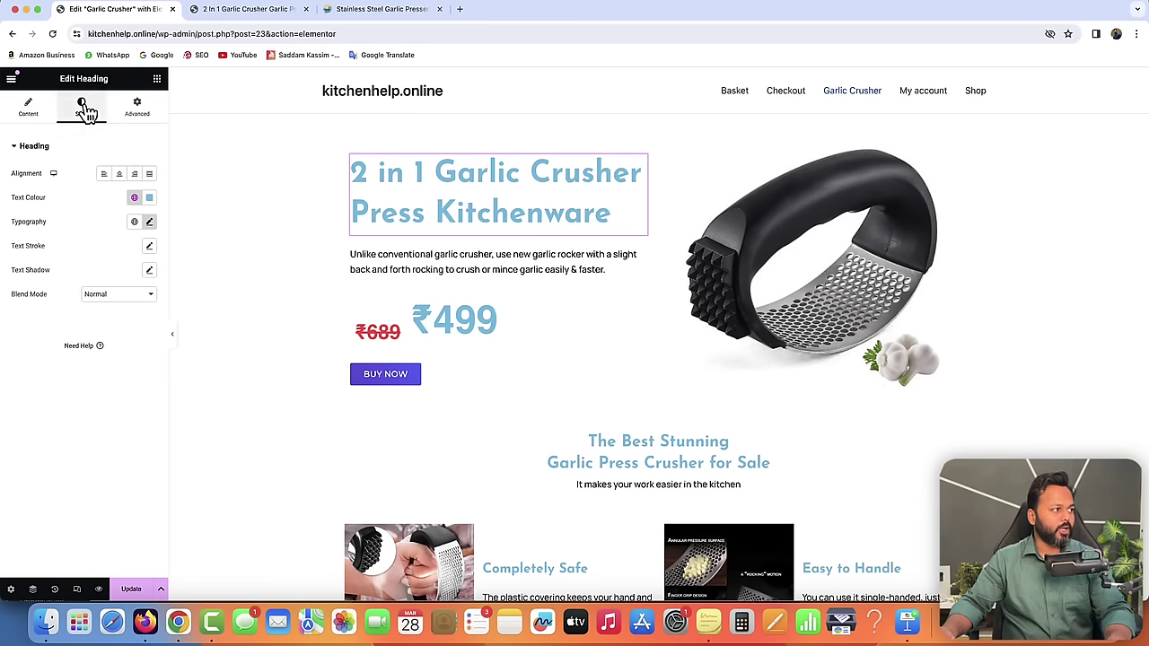
left_click(150, 199)
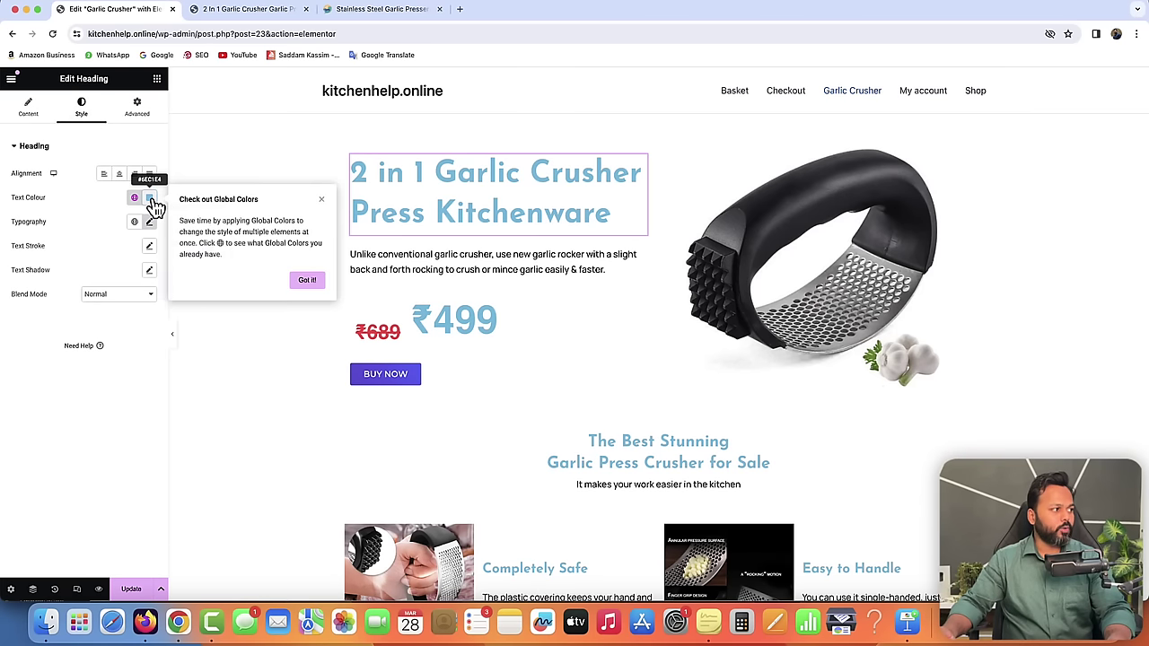
left_click(111, 310)
left_click_drag(111, 310, 79, 340)
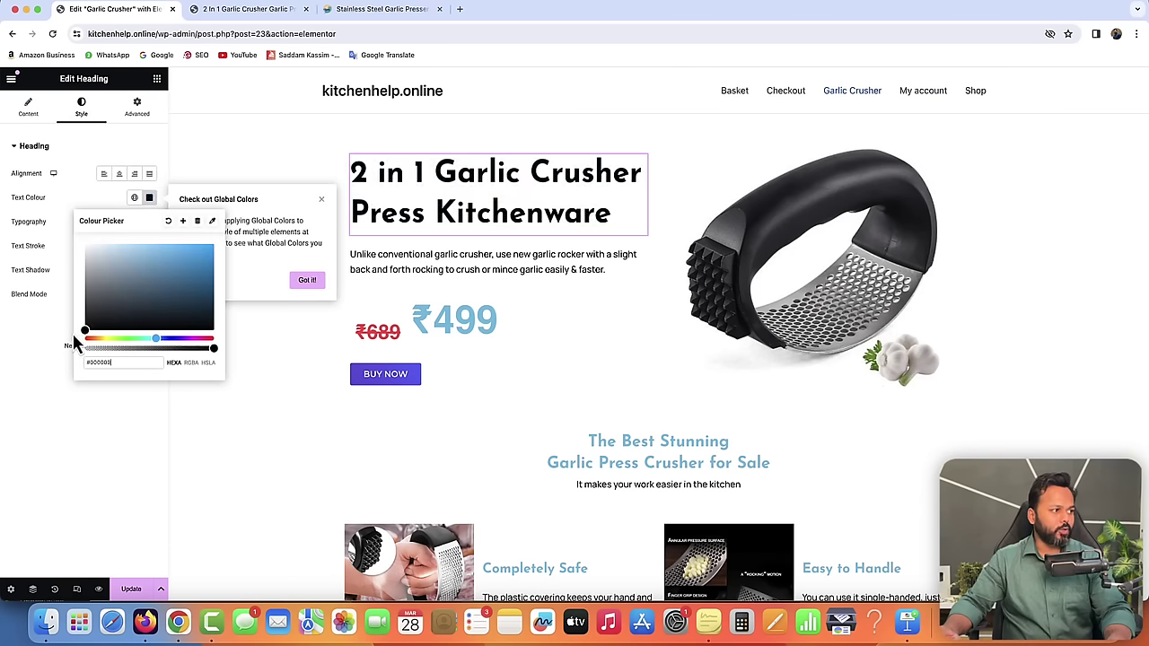
left_click(36, 328)
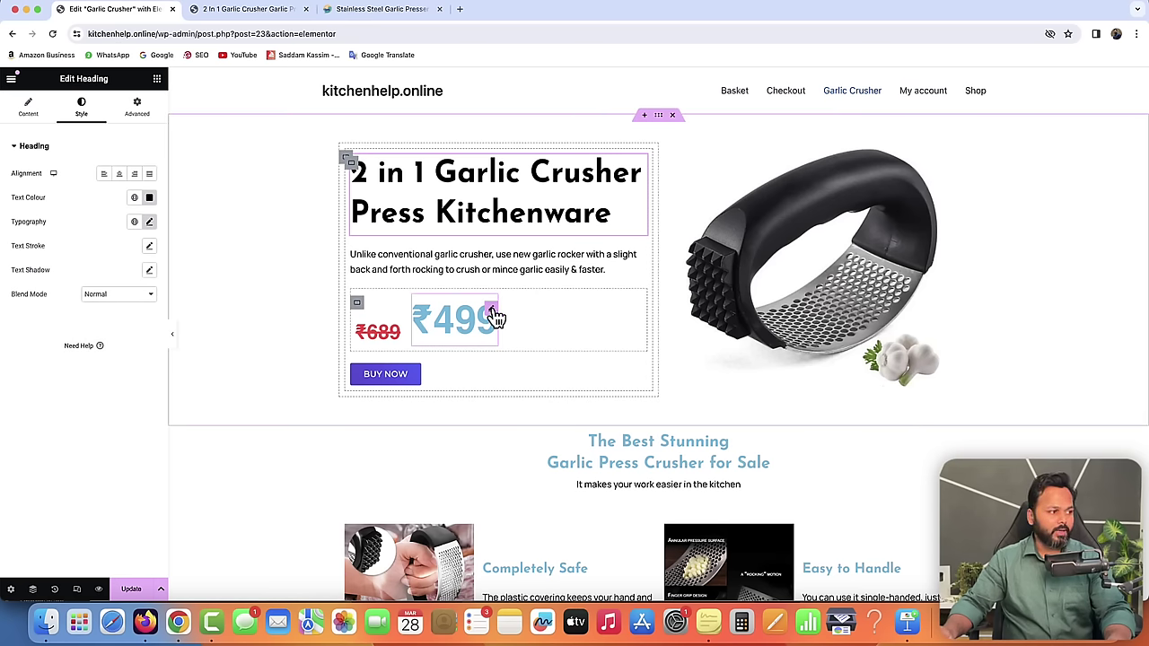
Step: Turn the ₹499 price text black
left_click(492, 311)
left_click(82, 108)
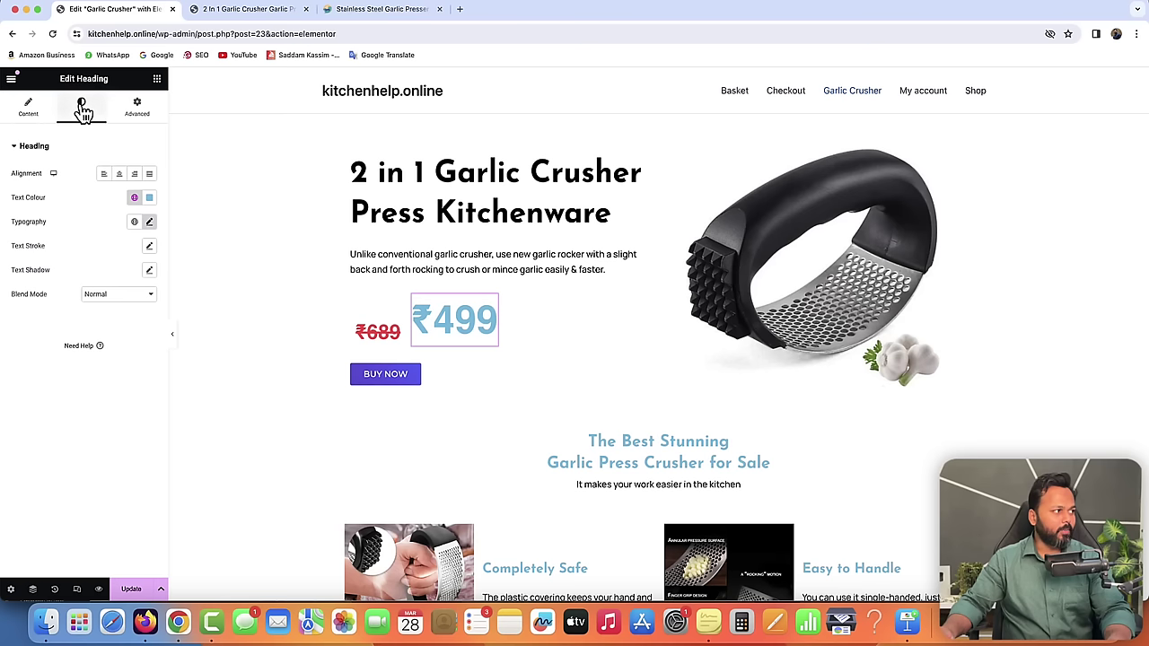
left_click(149, 198)
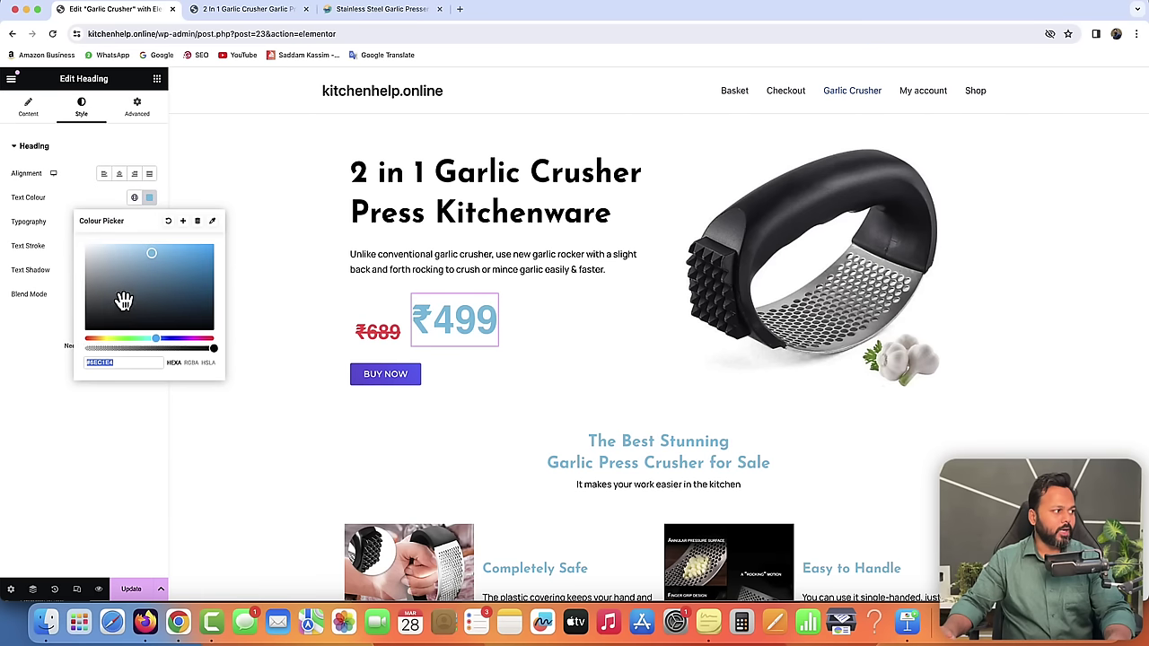
left_click_drag(120, 300, 64, 350)
left_click(35, 334)
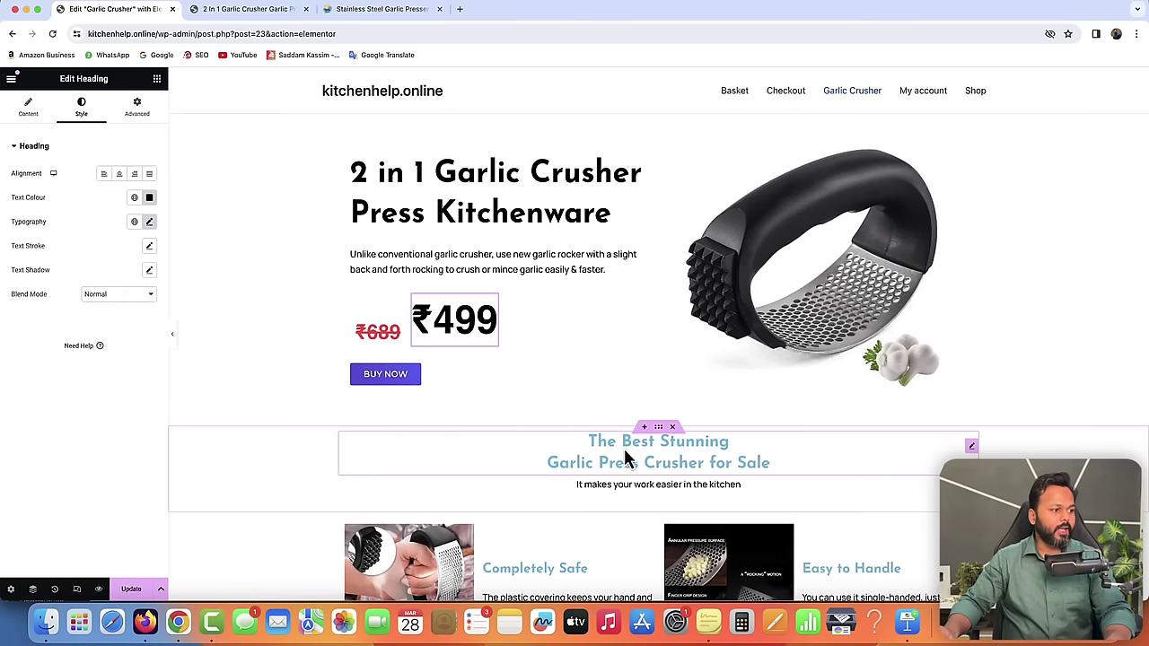
Step: Turn 'The Best Stunning' heading black, review the page, and reselect the main heading
left_click(557, 457)
left_click(81, 108)
left_click(149, 198)
left_click_drag(135, 287, 33, 342)
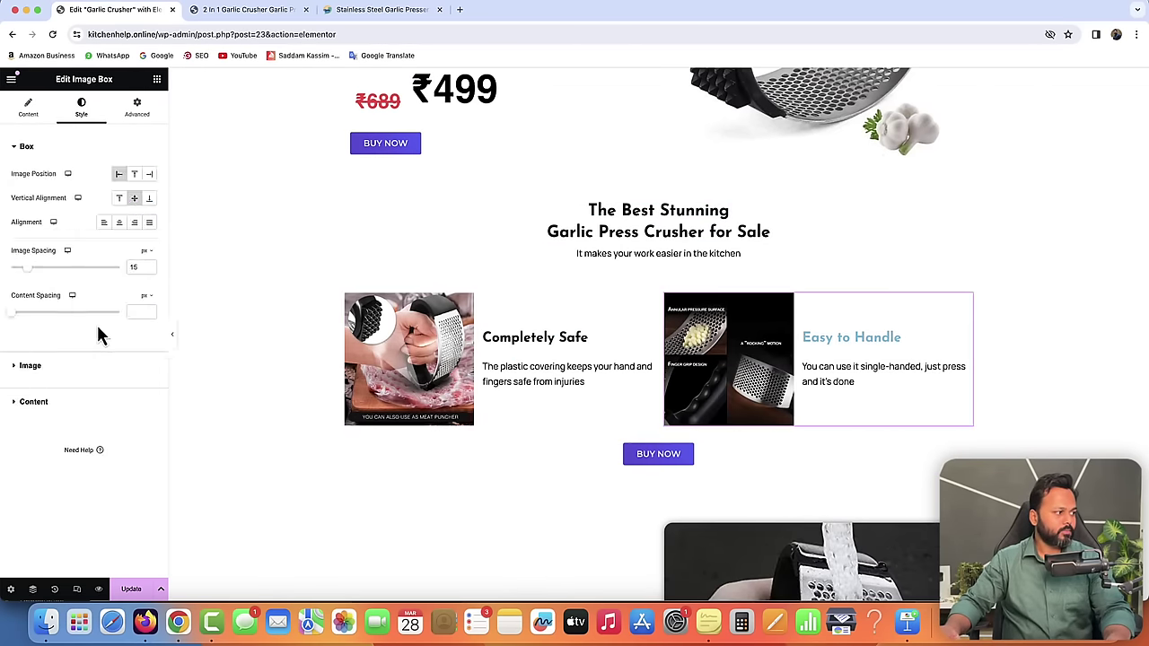
scroll(482, 385, "down", 5)
left_click(811, 441)
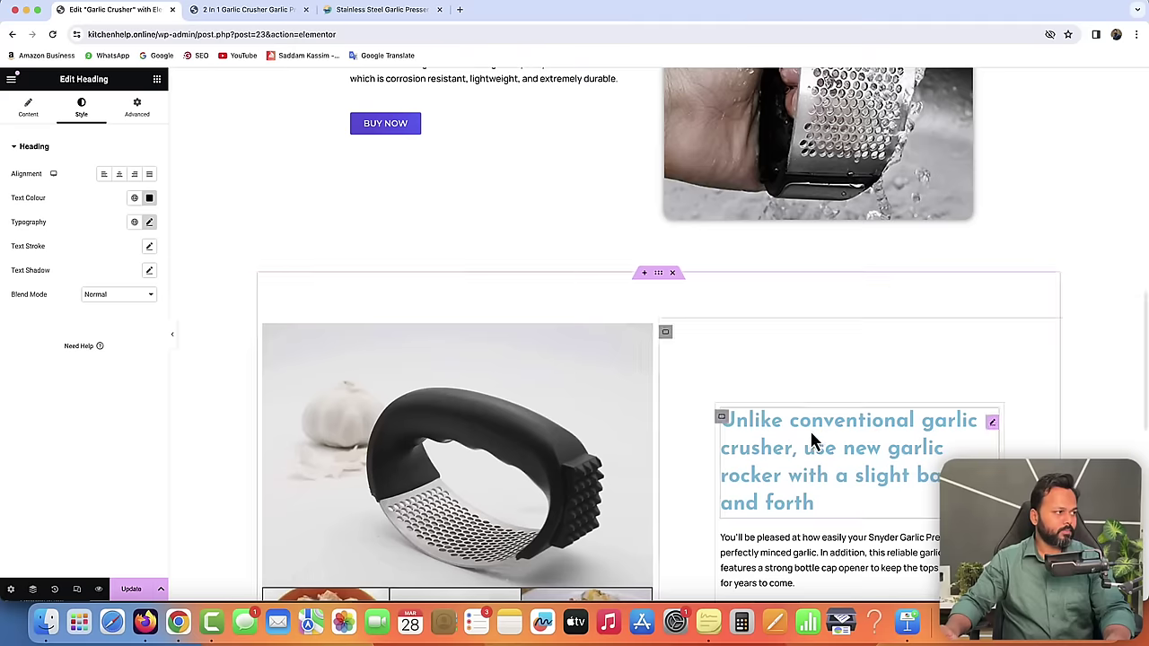
scroll(625, 411, "down", 5)
left_click(687, 537)
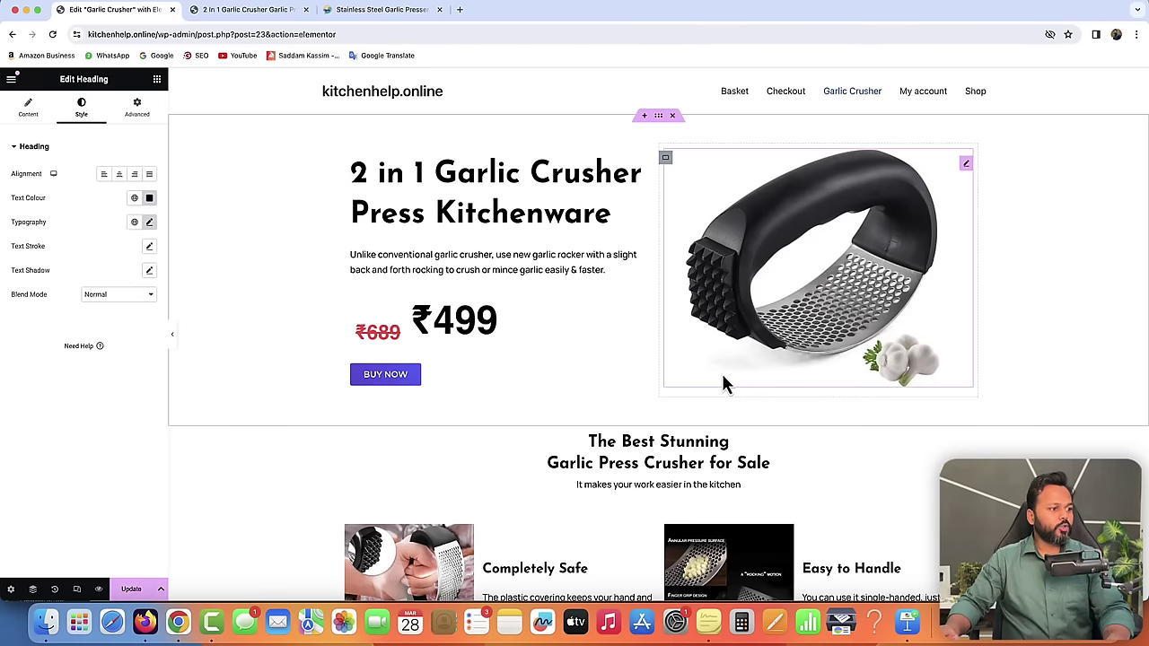
scroll(724, 384, "down", 2)
scroll(724, 384, "down", 1)
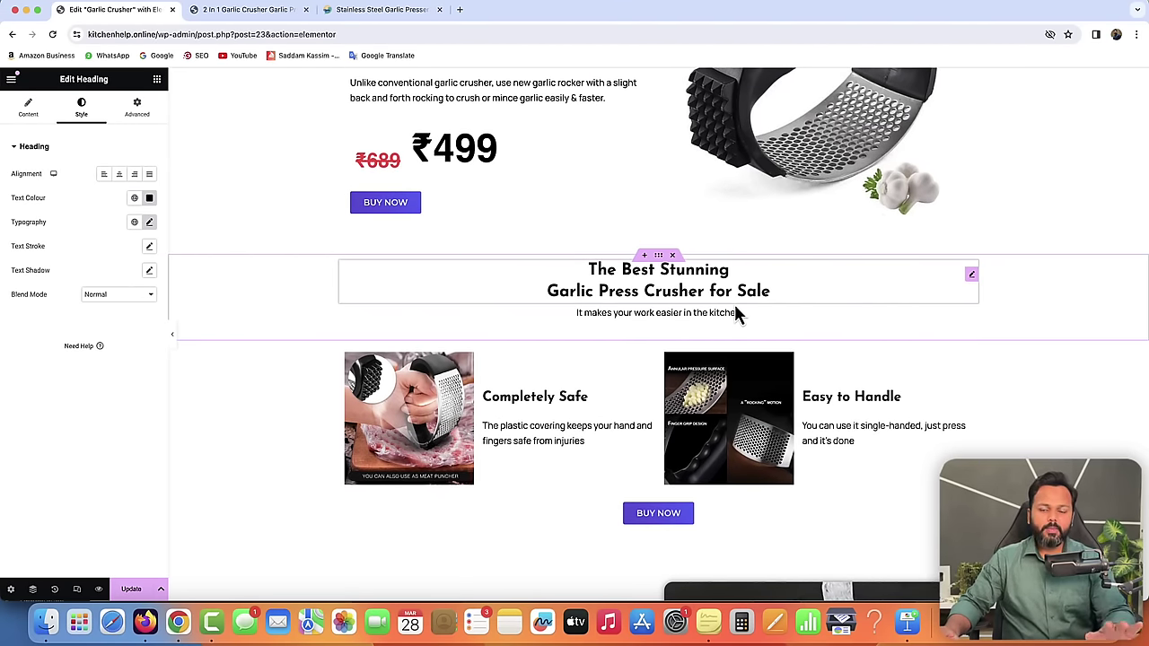
scroll(603, 264, "up", 4)
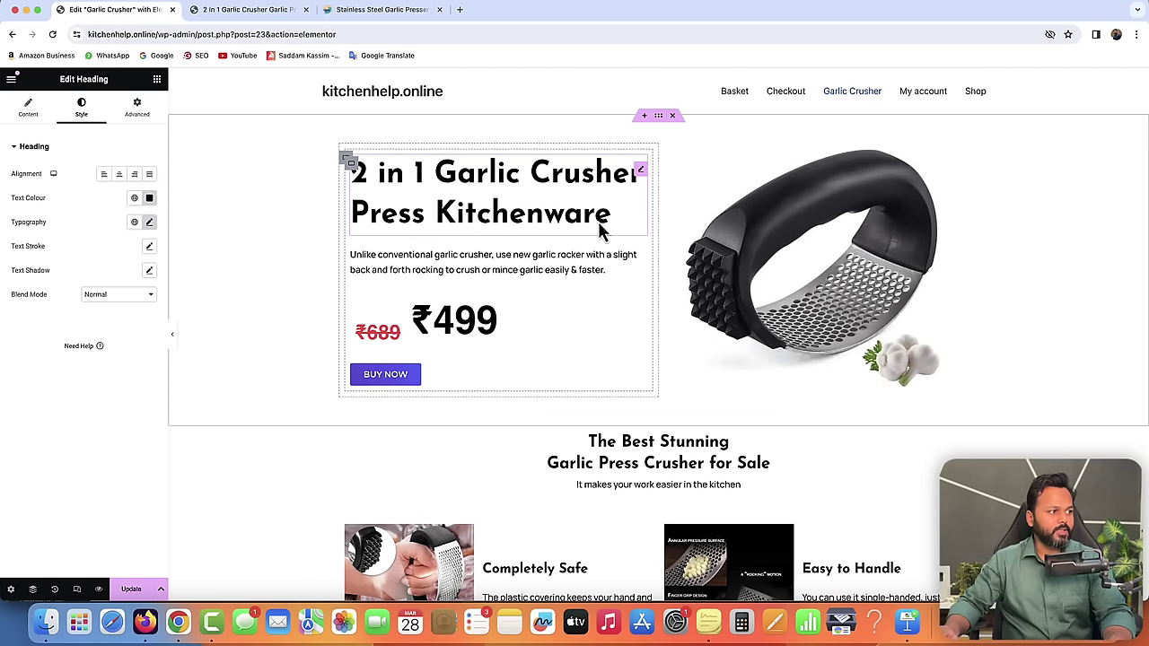
left_click(584, 210)
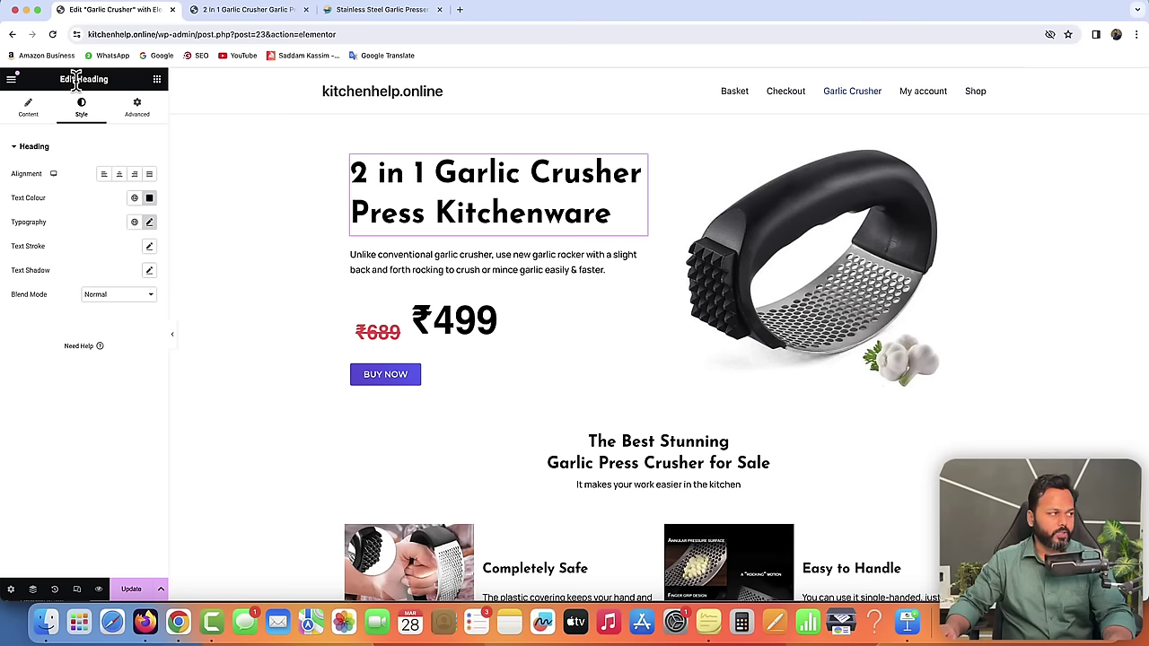
Step: Edit the heading title to '3 in 1 Garlic Crusher Press Kitchenwares' and update the page
left_click(34, 109)
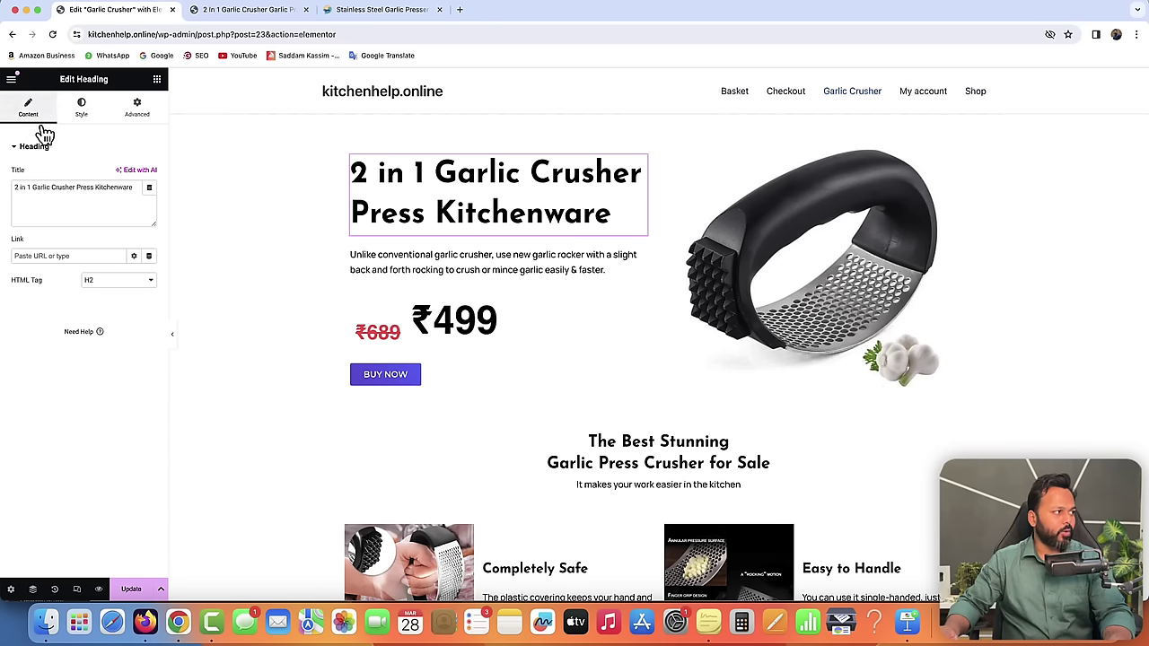
left_click(142, 189)
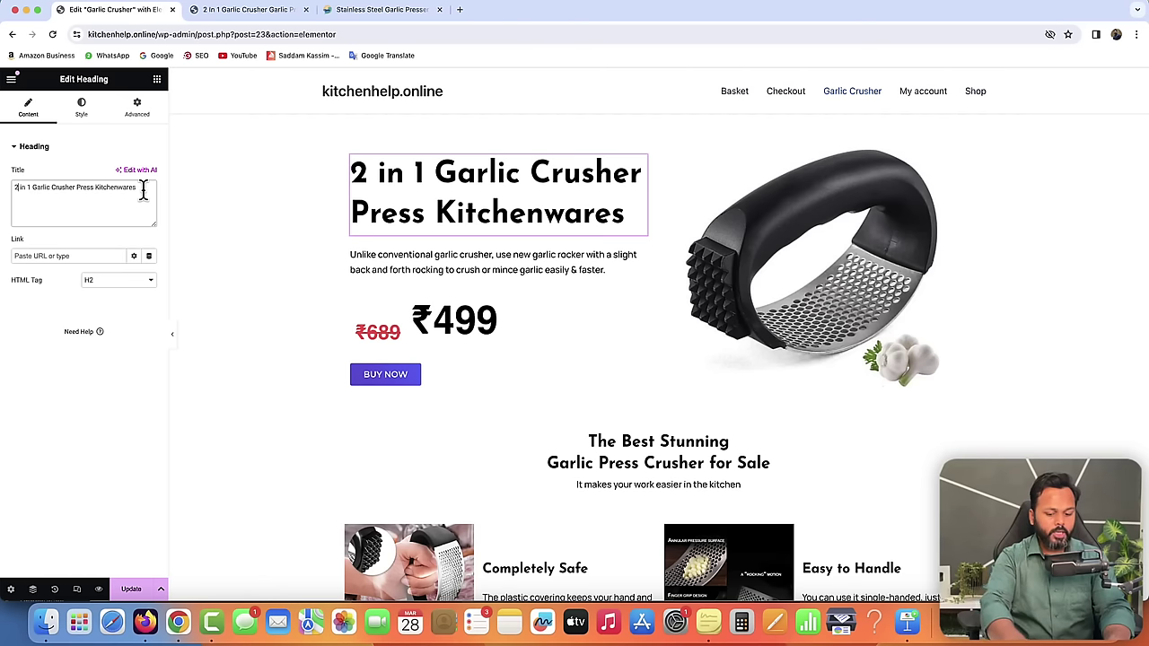
key("BackSpace")
type("3")
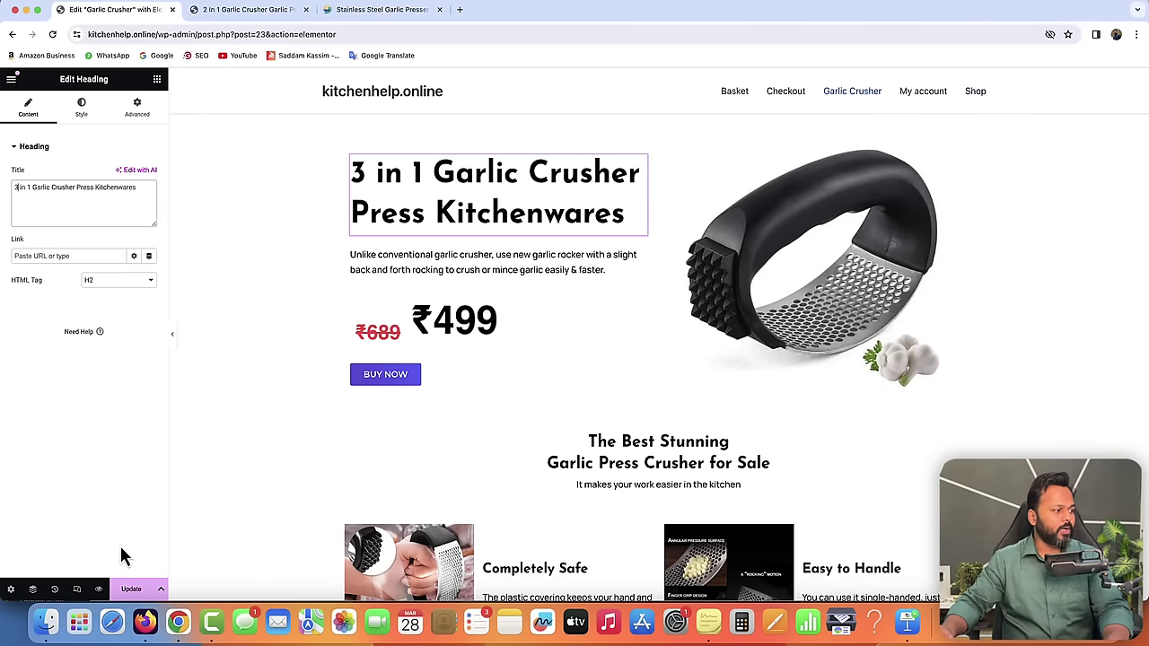
left_click(131, 589)
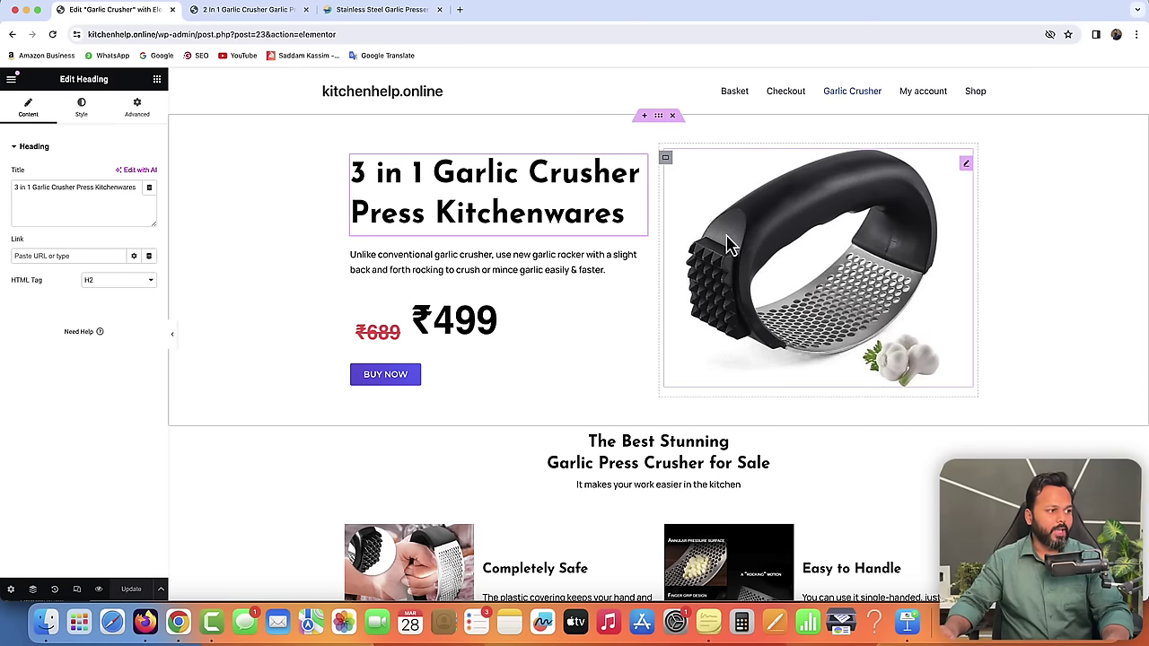
Step: Load the kitchenhelp.online/wp-admin dashboard in a new tab placed first
left_click(462, 16)
type("kitchenhelp.online")
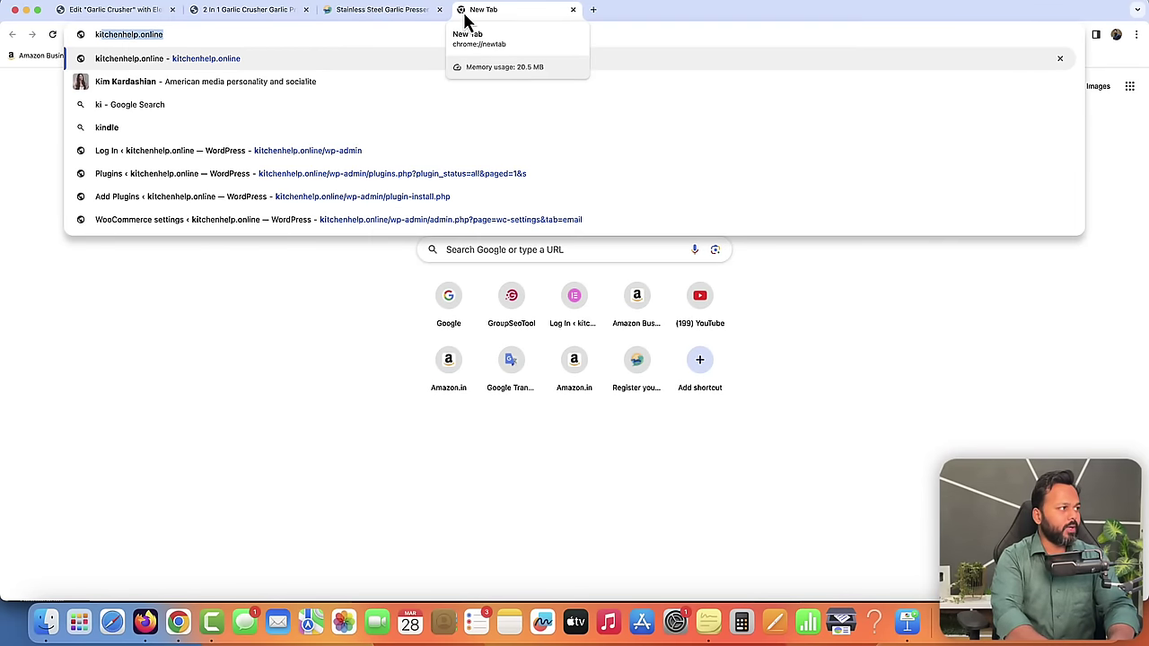
type("/wp")
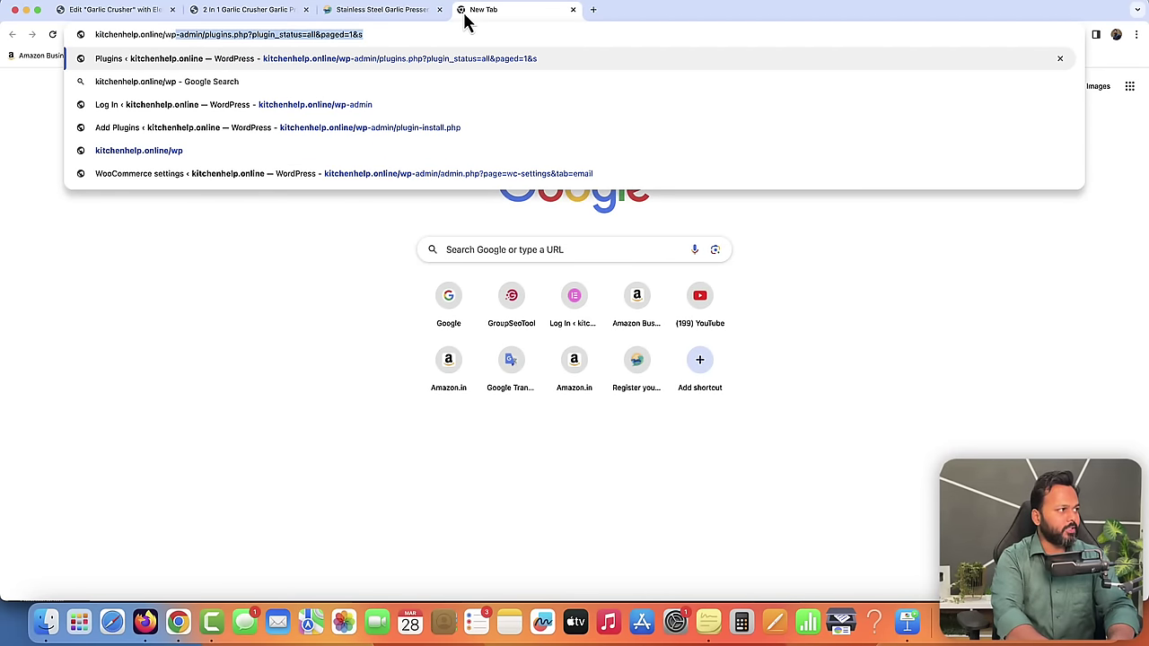
type("-admin")
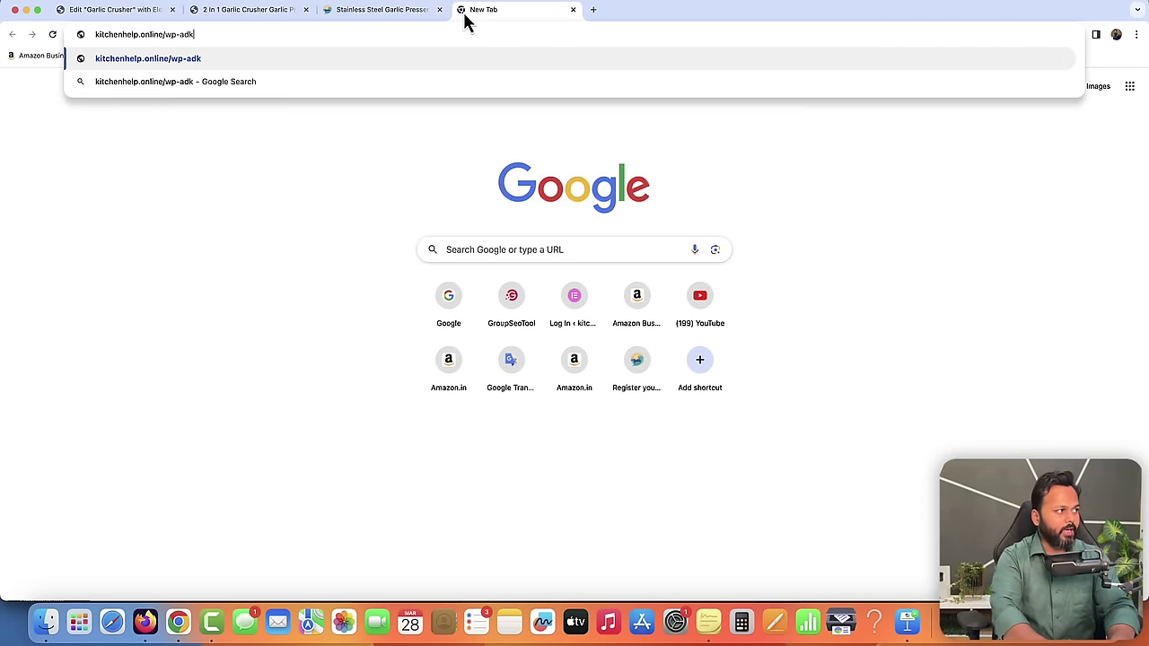
key("Return")
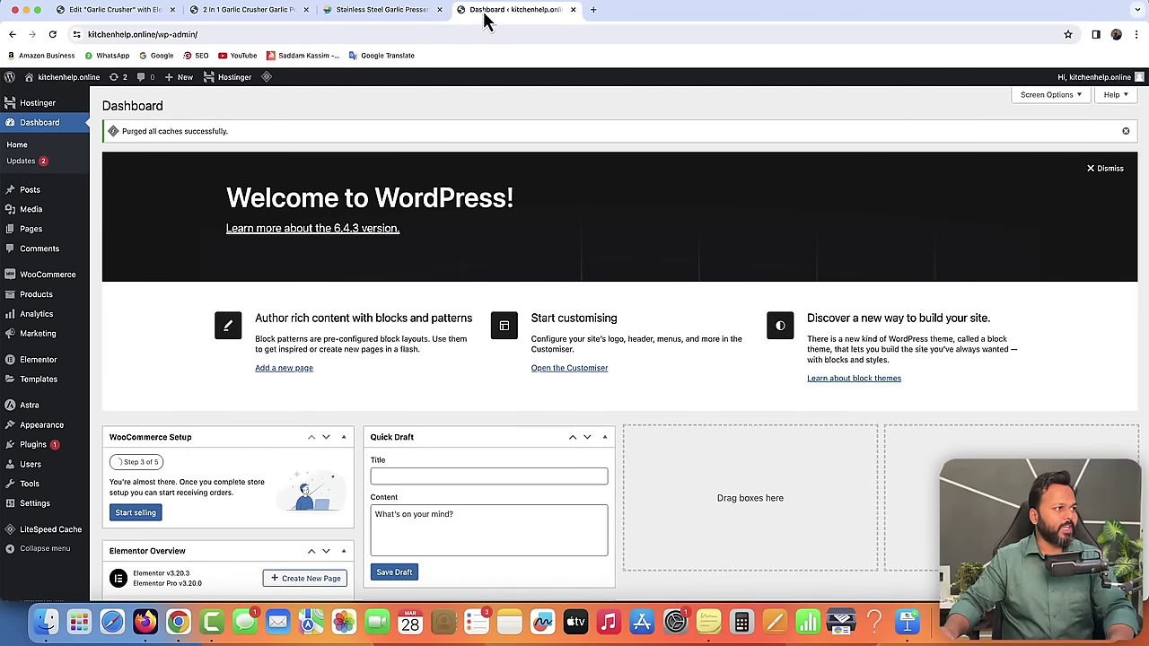
left_click_drag(488, 16, 137, 4)
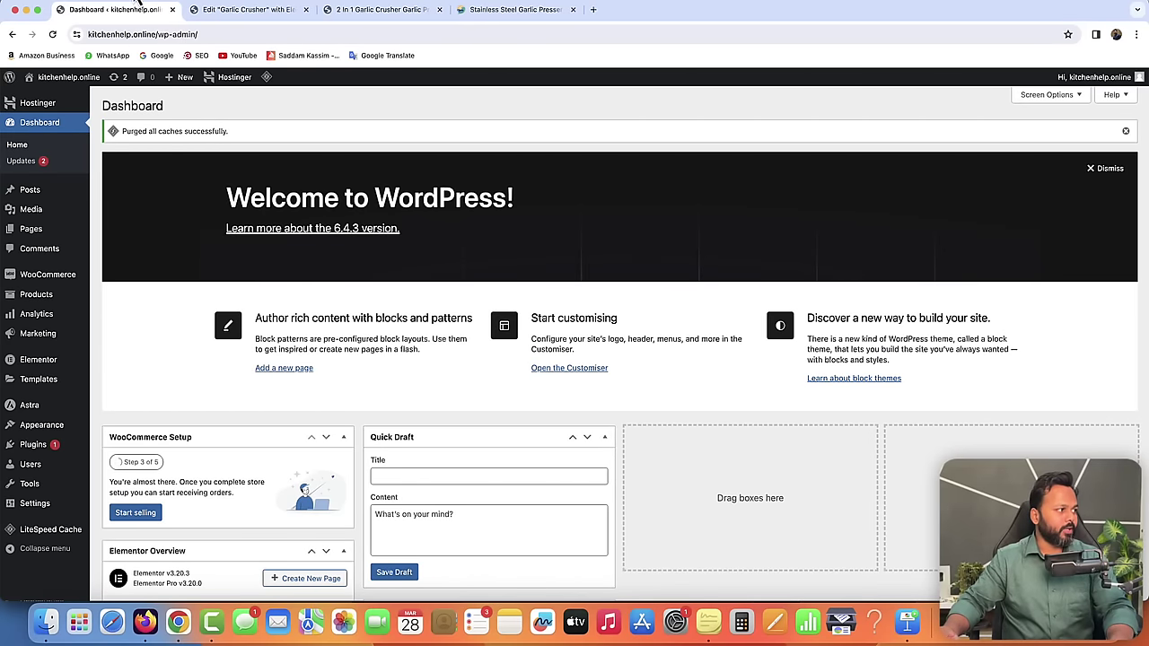
Step: Copy the garlic crusher product page's address from Products, then return to the editor
left_click(36, 296)
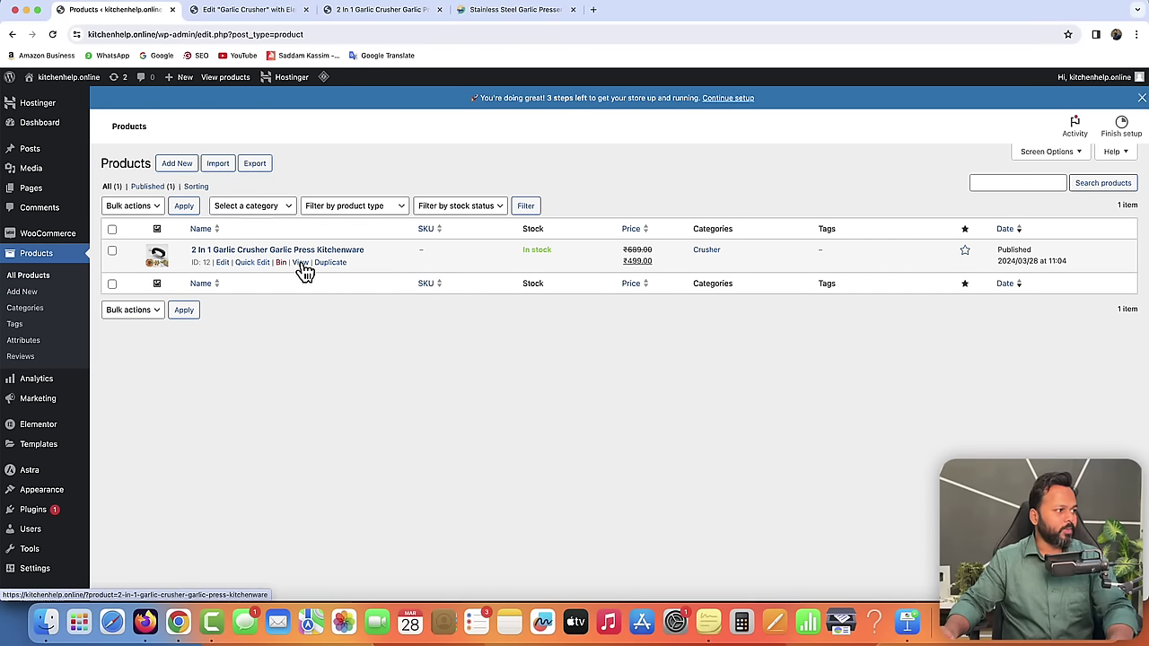
left_click(299, 262)
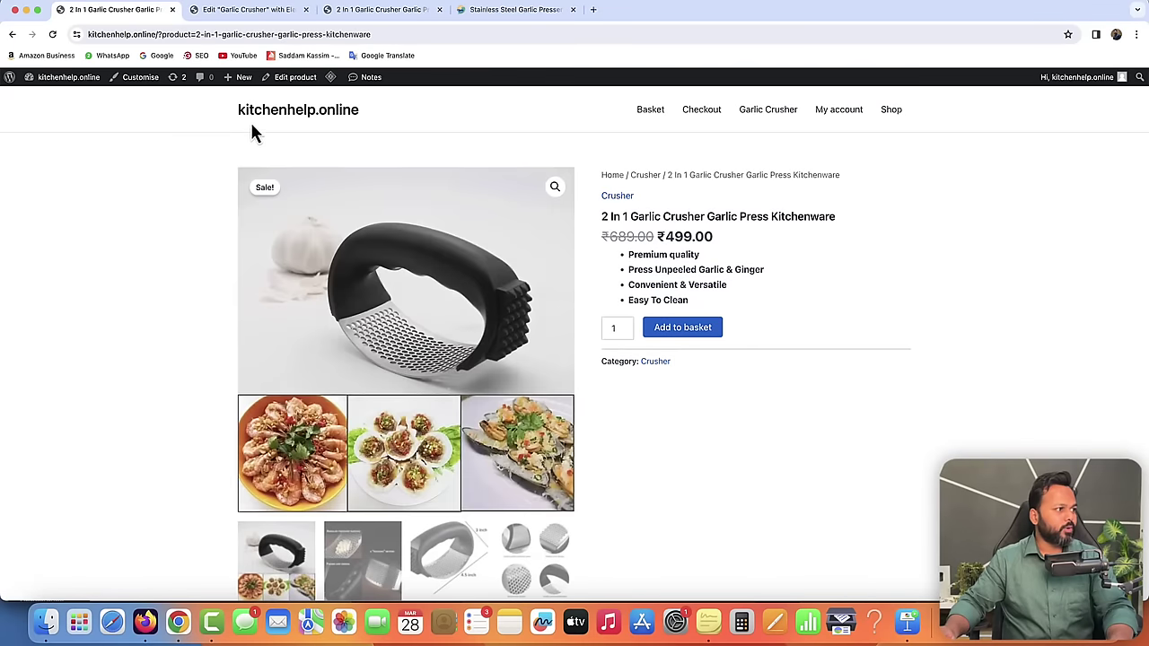
left_click(355, 34)
right_click(324, 34)
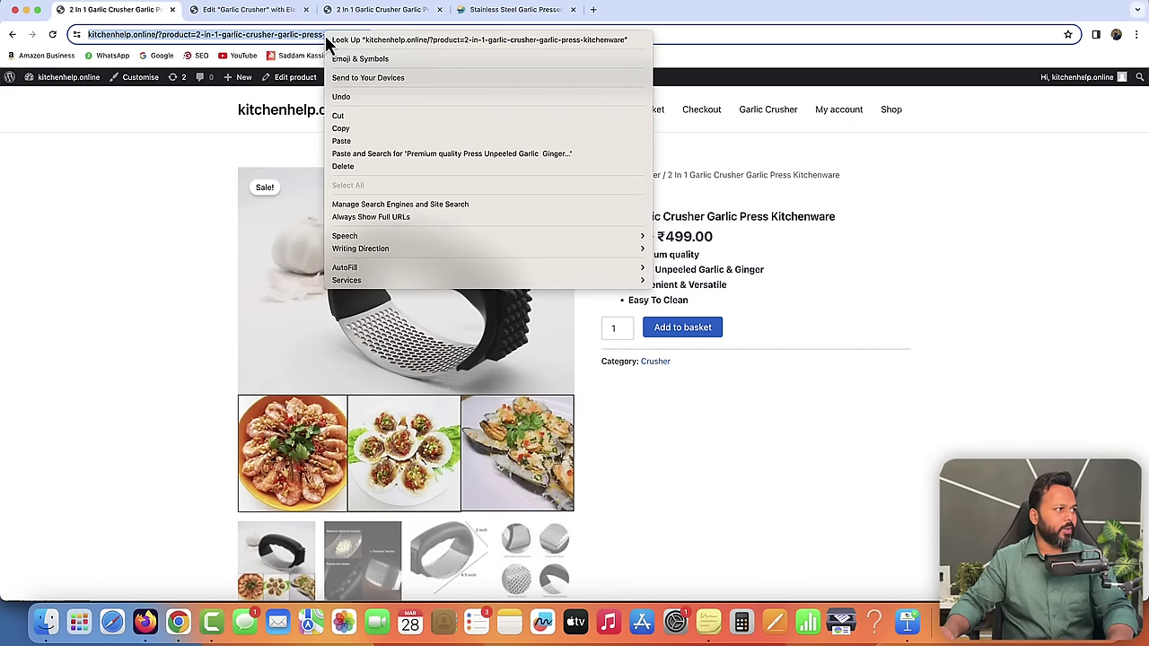
left_click(346, 128)
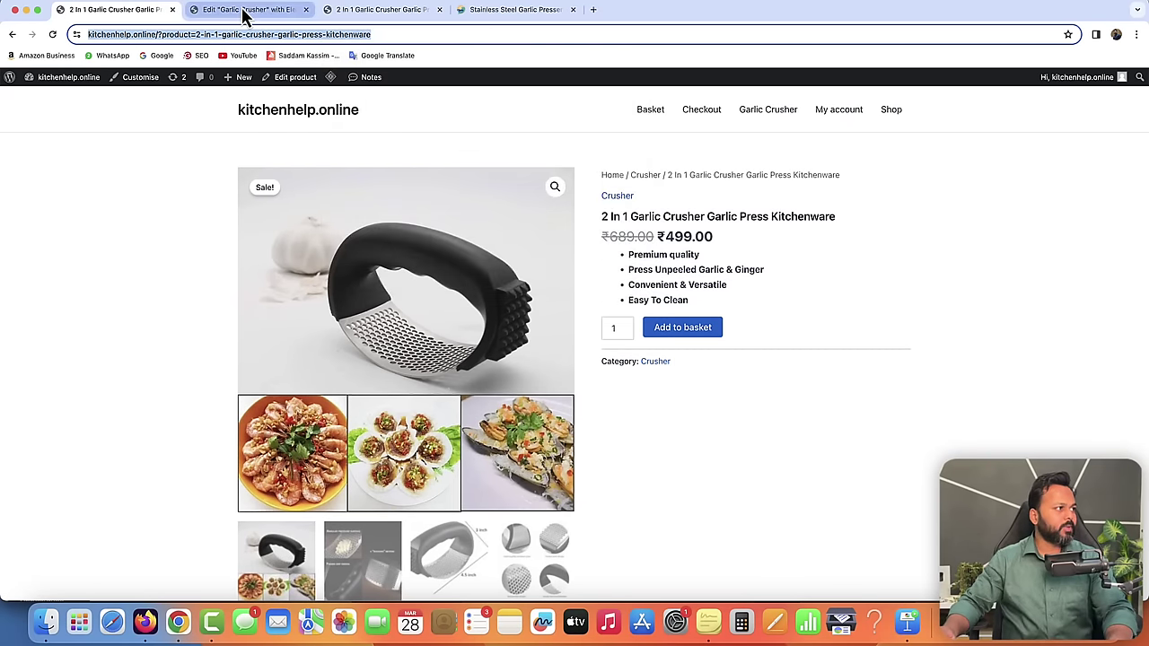
left_click(241, 17)
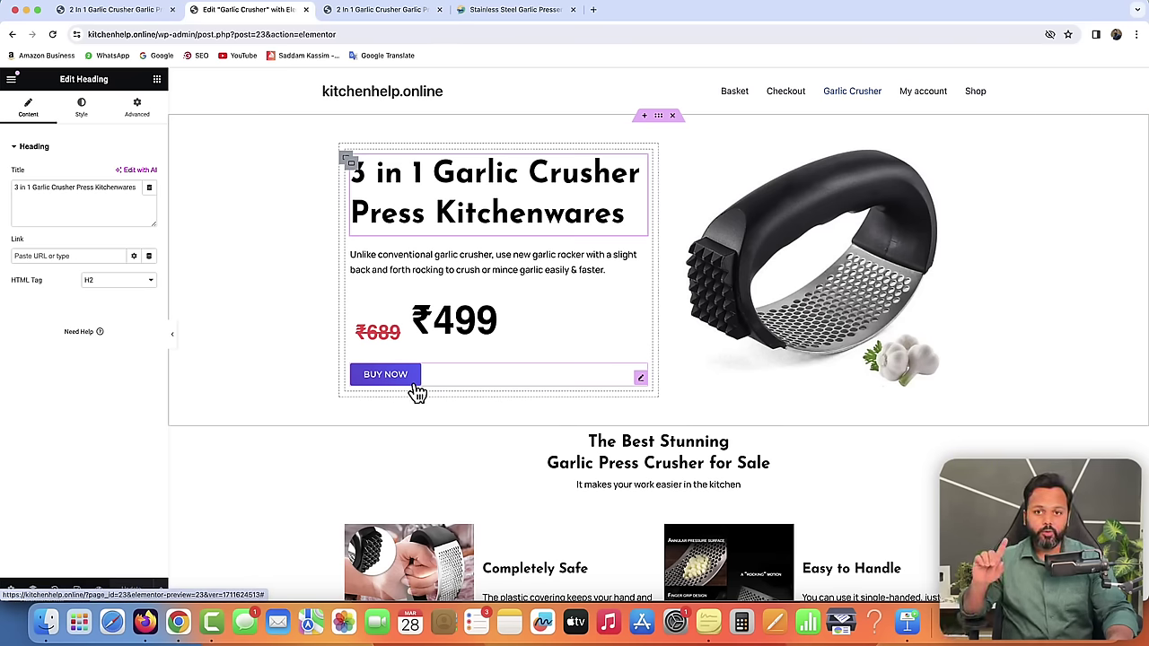
Step: Paste the product page address as the top BUY NOW button's link
left_click(110, 11)
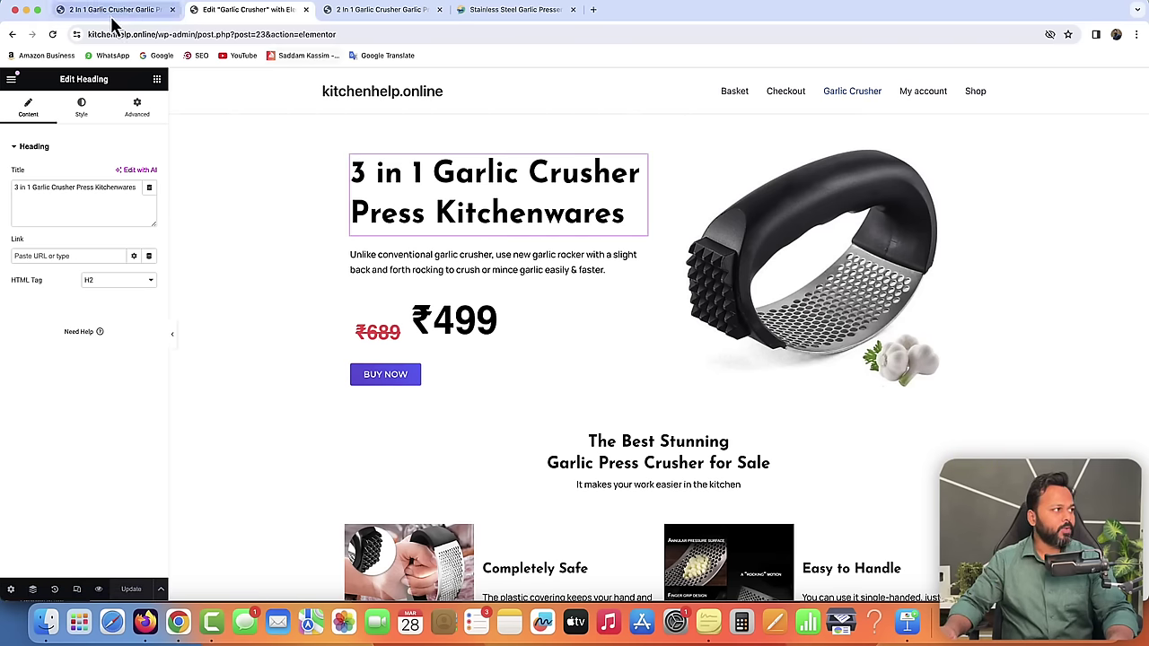
left_click(250, 11)
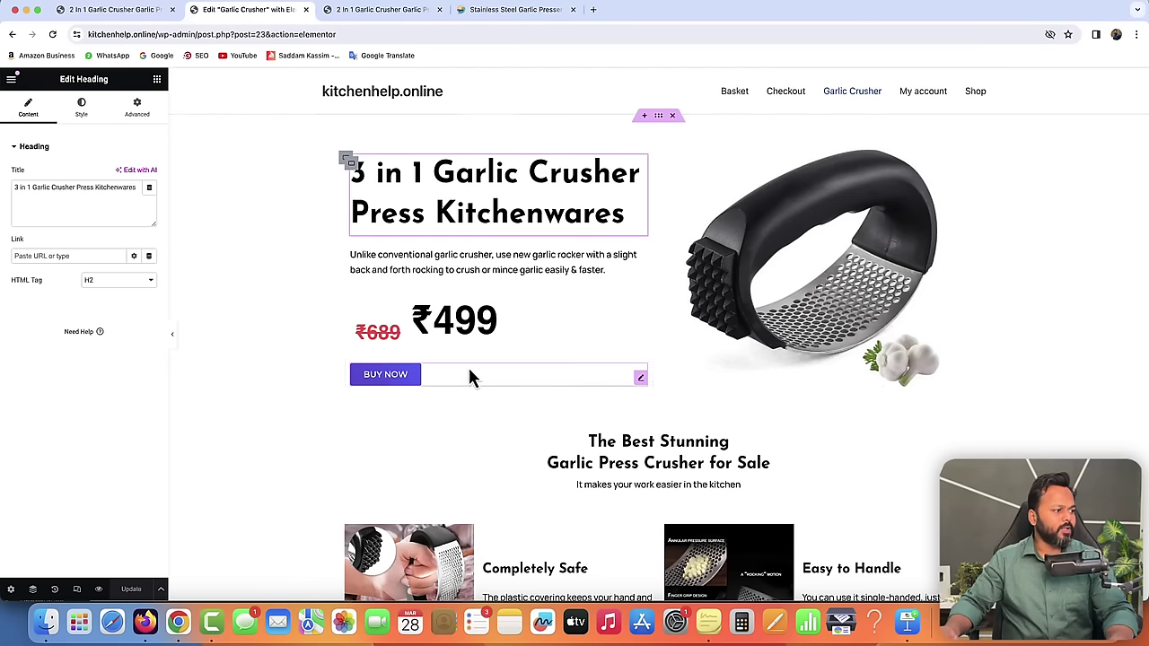
left_click(643, 380)
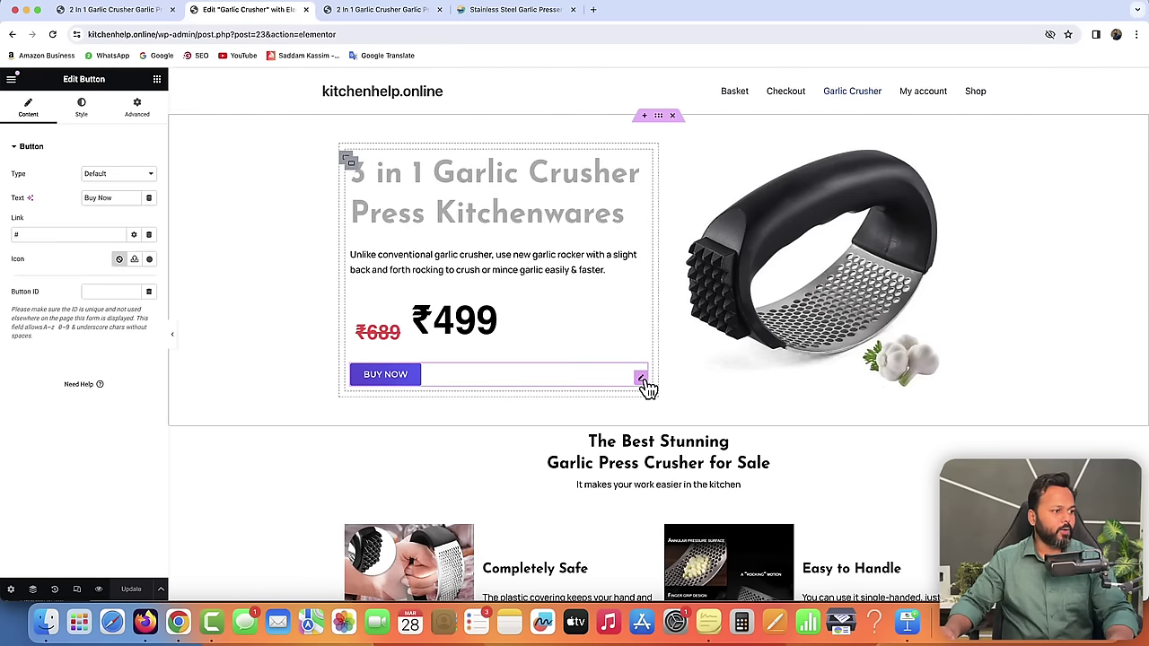
left_click(14, 234)
key("super+v")
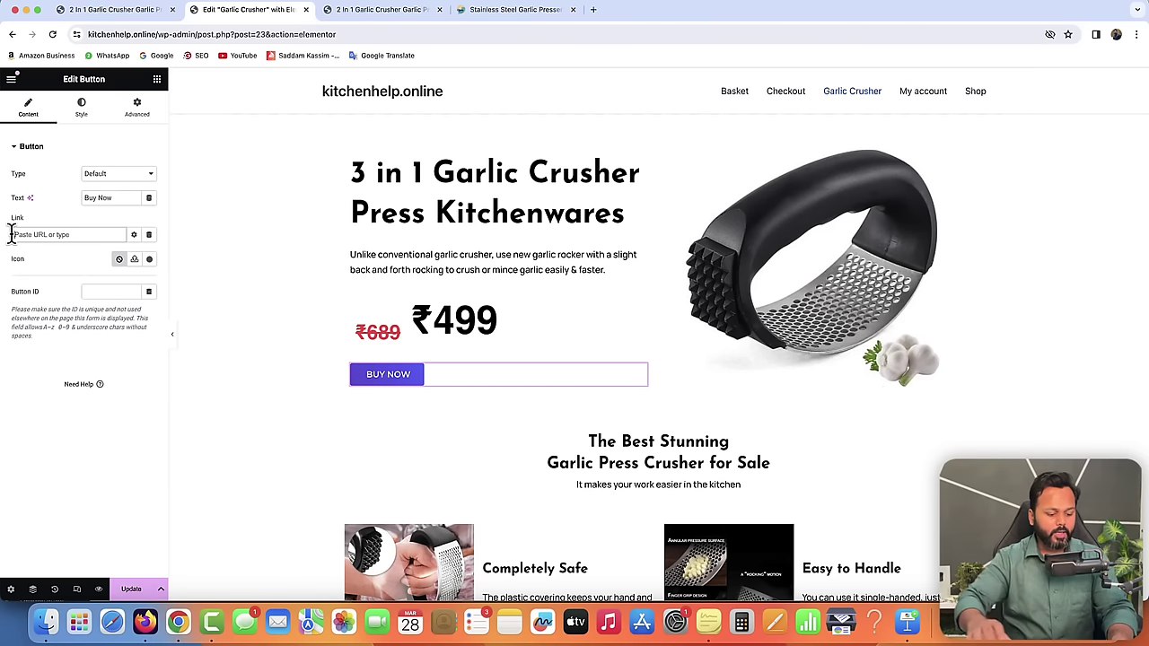
scroll(691, 417, "down", 5)
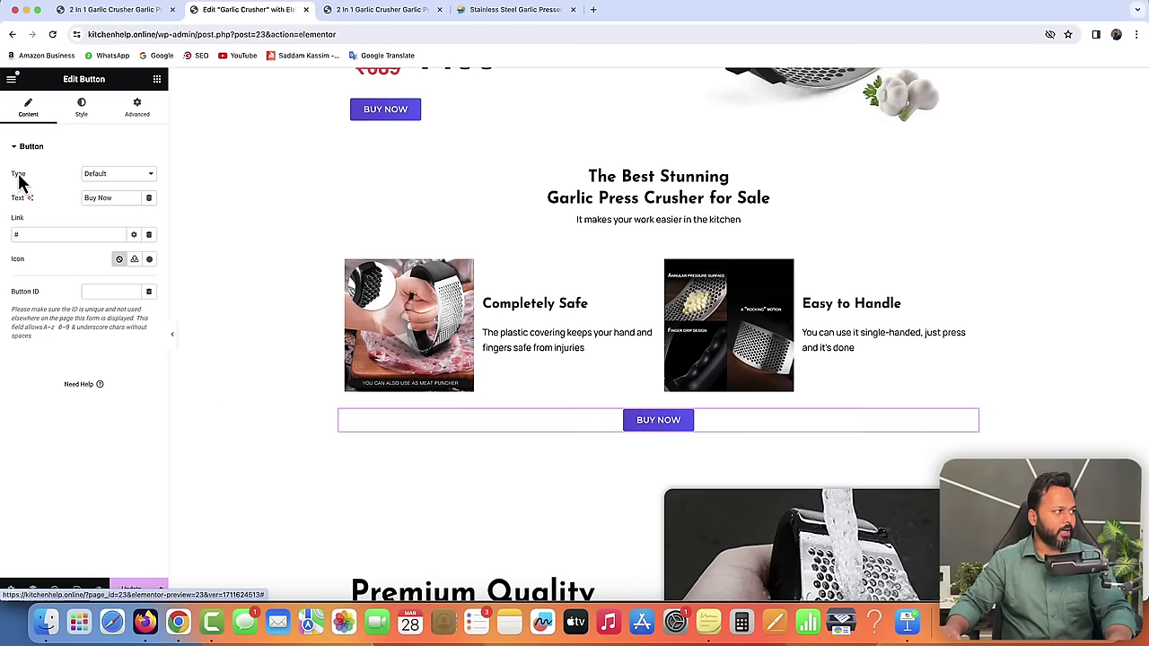
Step: Link the second BUY NOW and Place an Order Now buttons to the product page and update
left_click(42, 235)
key("BackSpace")
key("super+v")
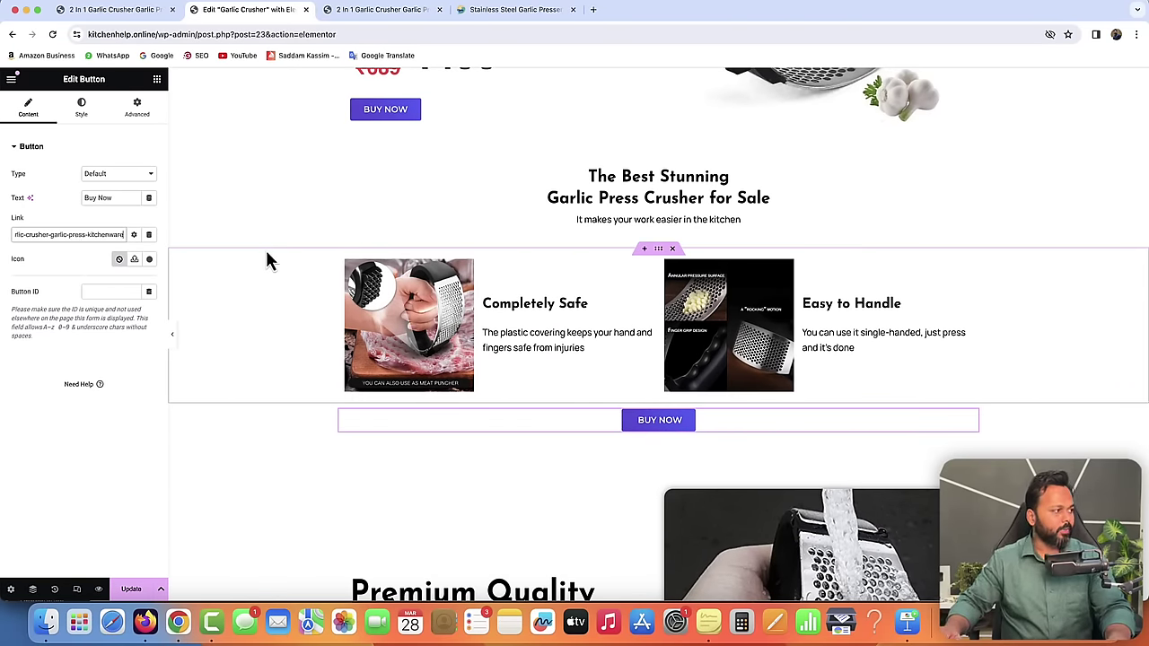
scroll(677, 390, "down", 5)
key("super+z")
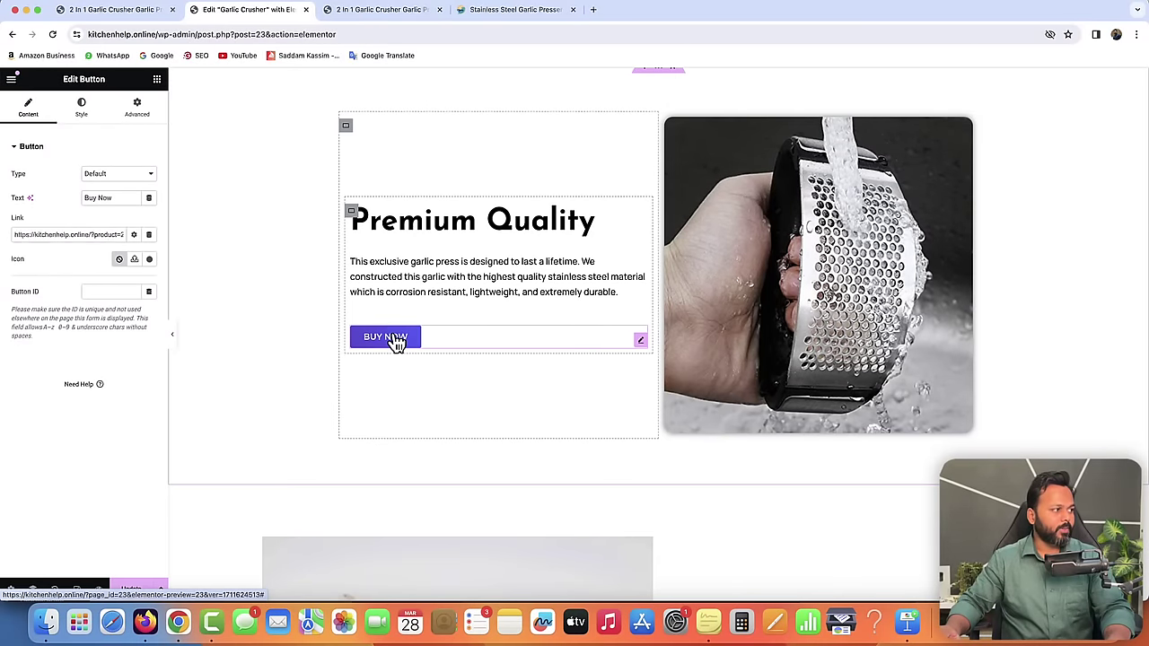
key("super+v")
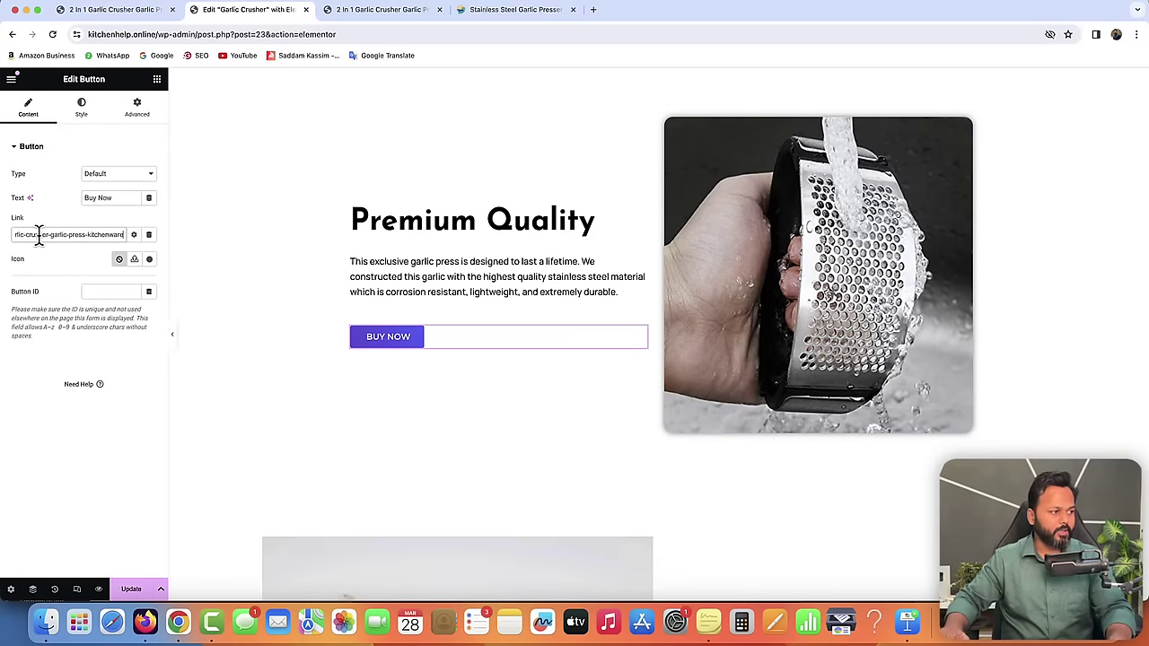
scroll(454, 304, "down", 10)
left_click(659, 390)
left_click(132, 589)
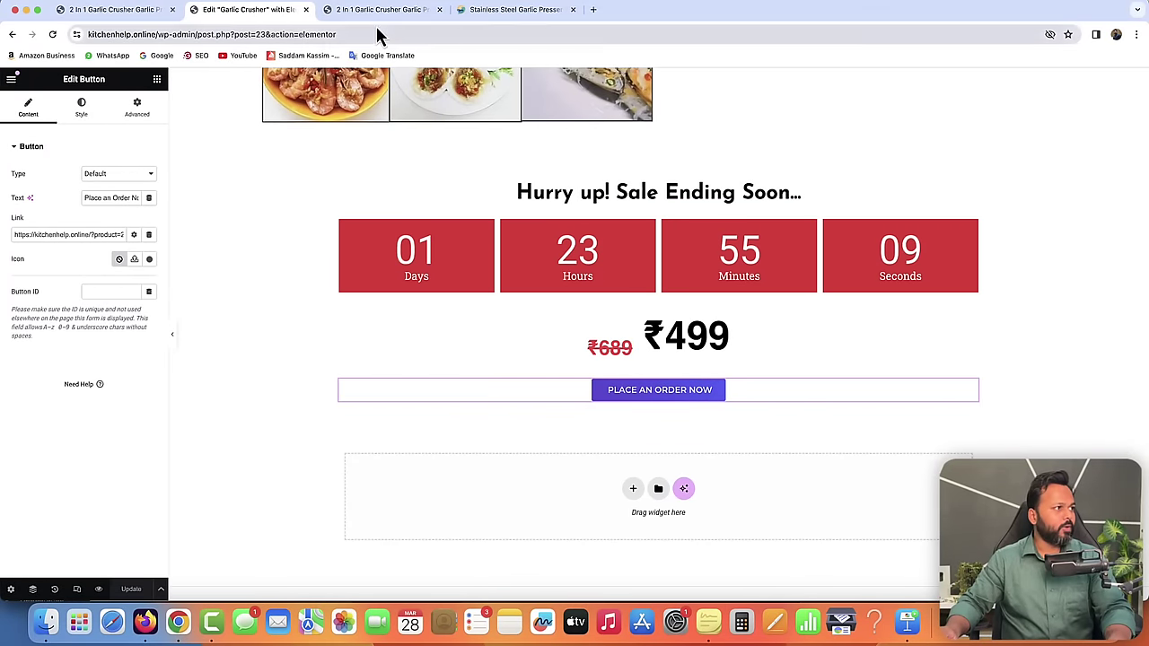
Step: Check the product page, then bring up View Page link options from the editor menu
left_click(365, 18)
left_click(249, 18)
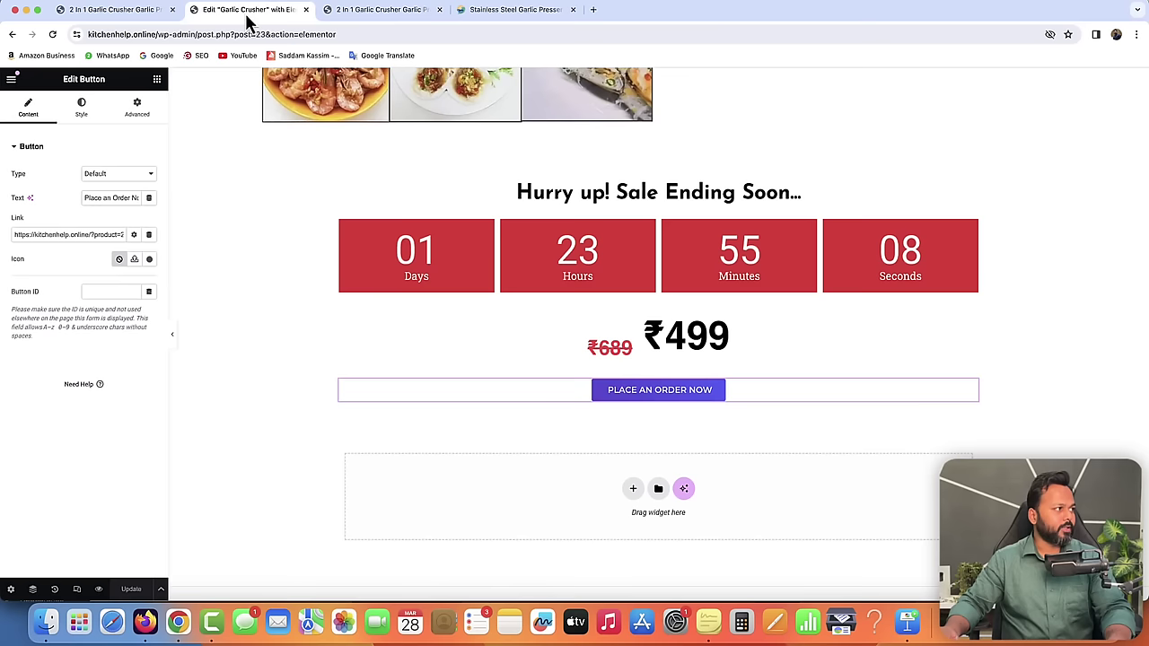
left_click(12, 79)
right_click(56, 330)
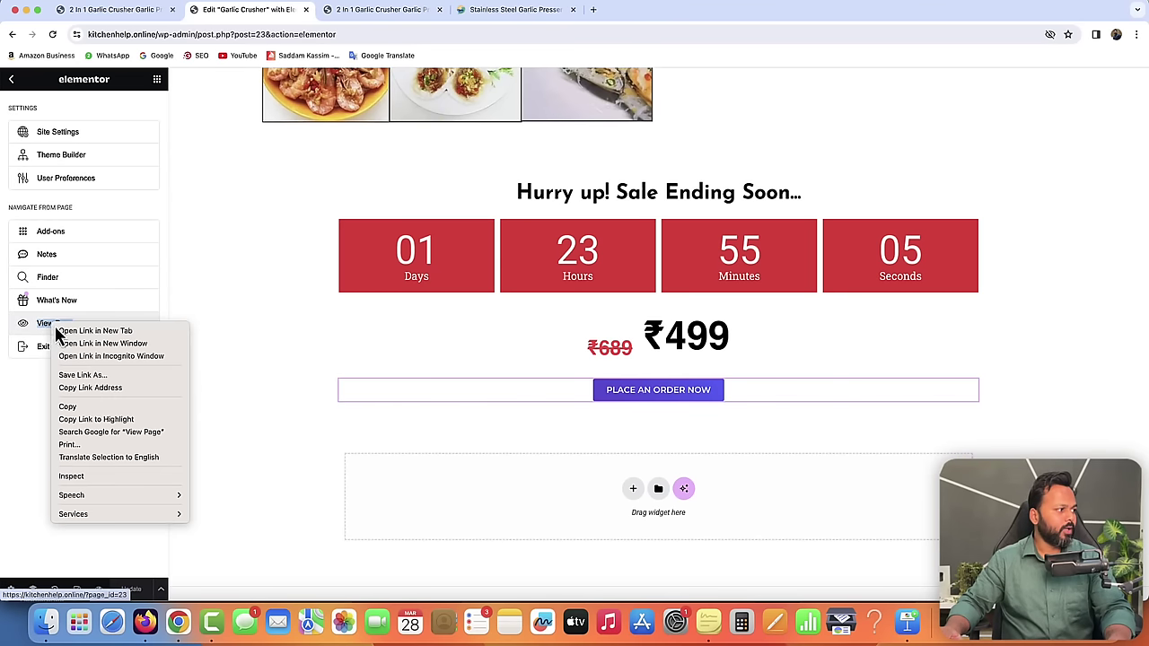
Step: Open the live Garlic Crusher page in a new tab and scroll through it
left_click(74, 329)
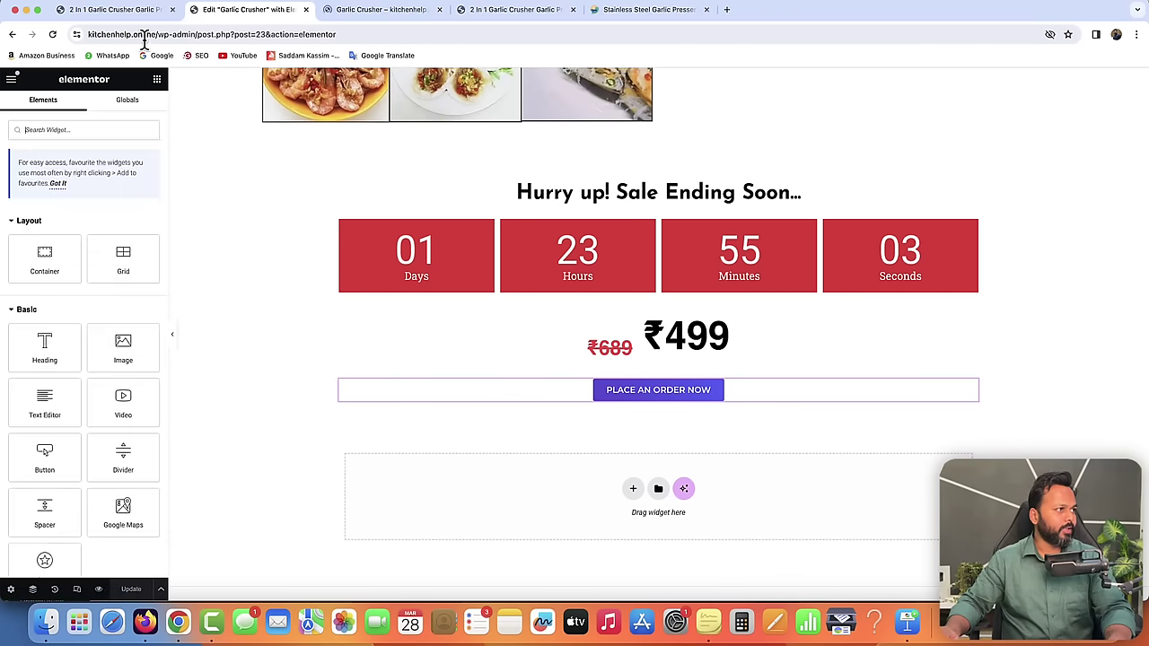
left_click(388, 11)
scroll(758, 325, "down", 10)
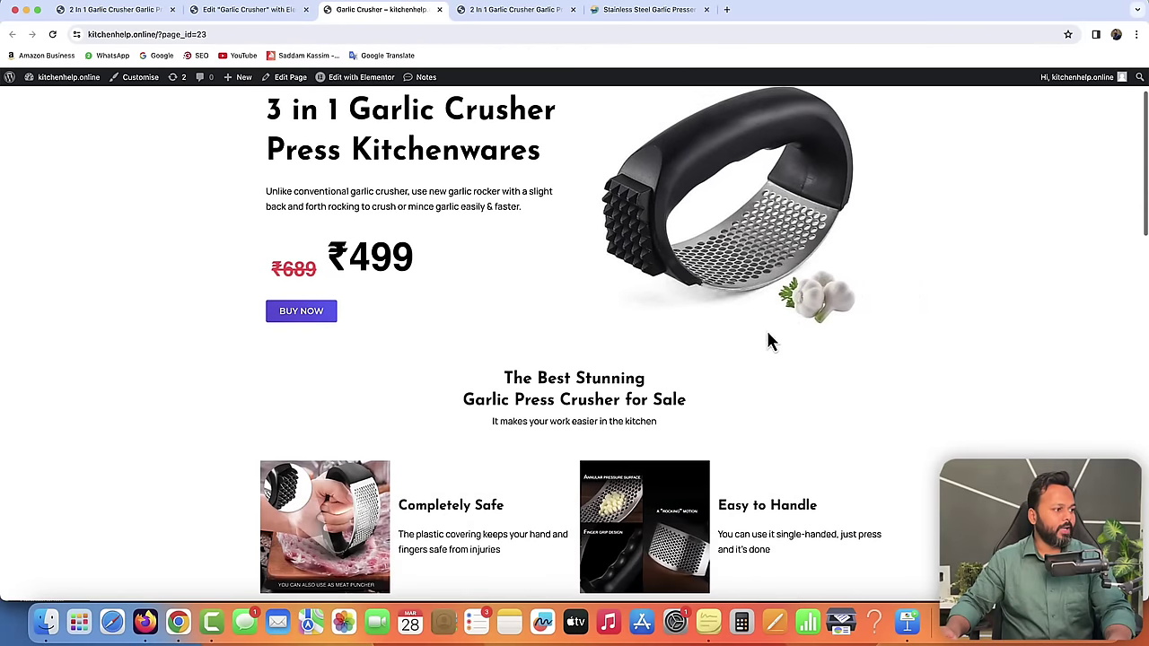
scroll(767, 337, "down", 8)
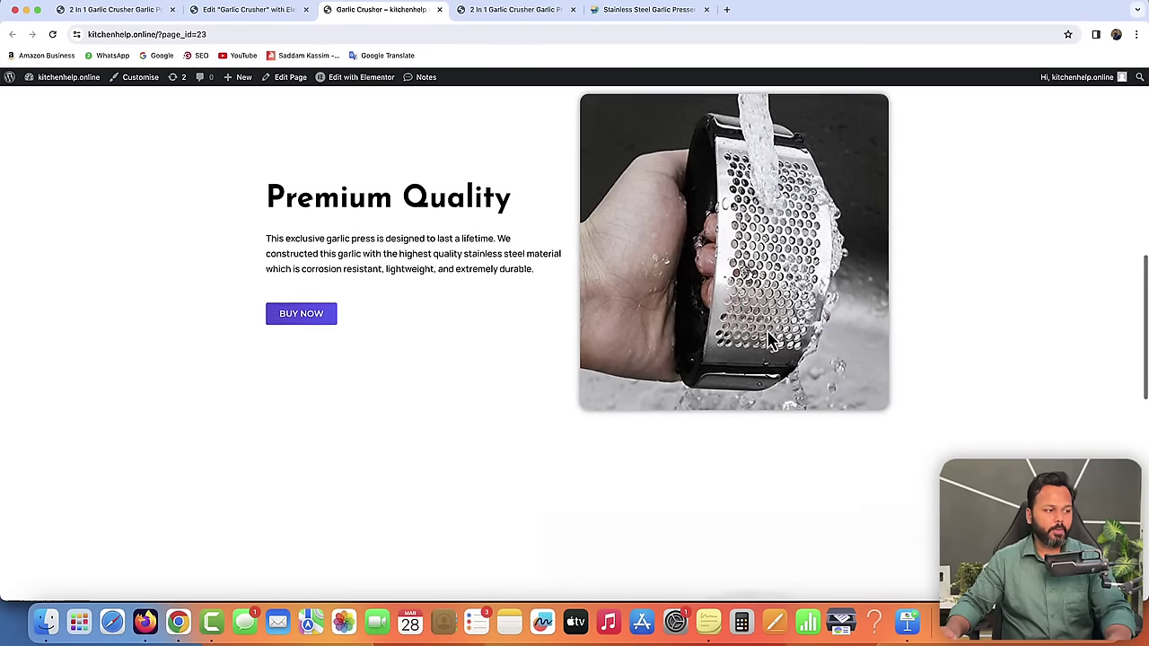
scroll(767, 337, "up", 10)
scroll(768, 339, "up", 6)
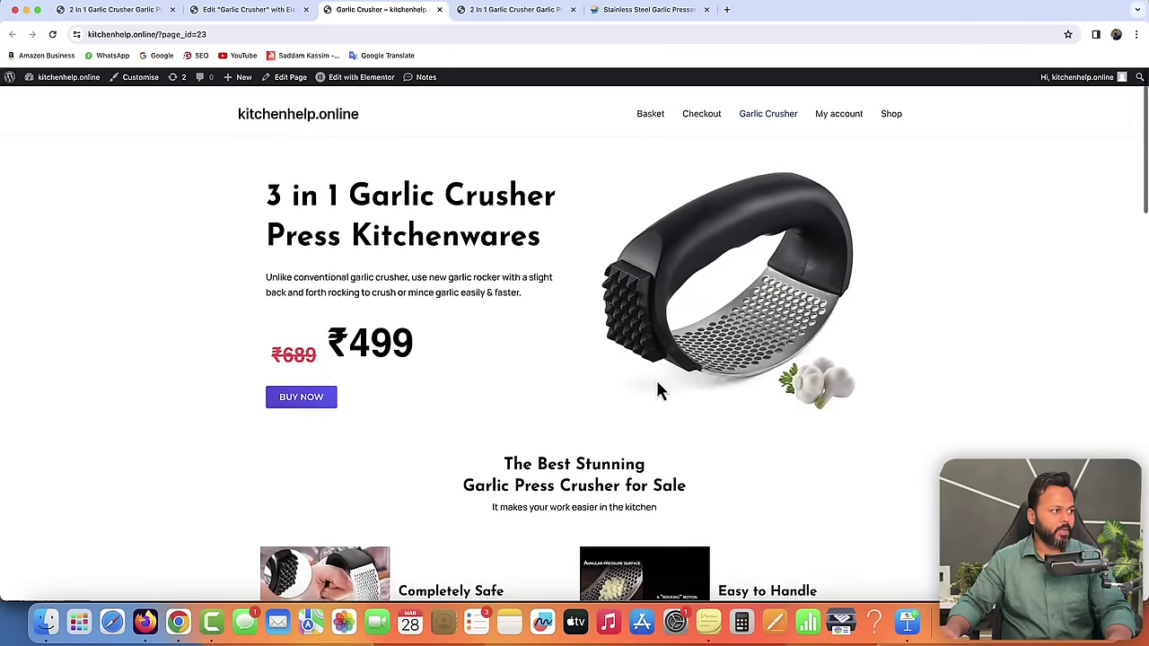
Step: Confirm BUY NOW opens the product page and add the garlic crusher to the basket
left_click(306, 400)
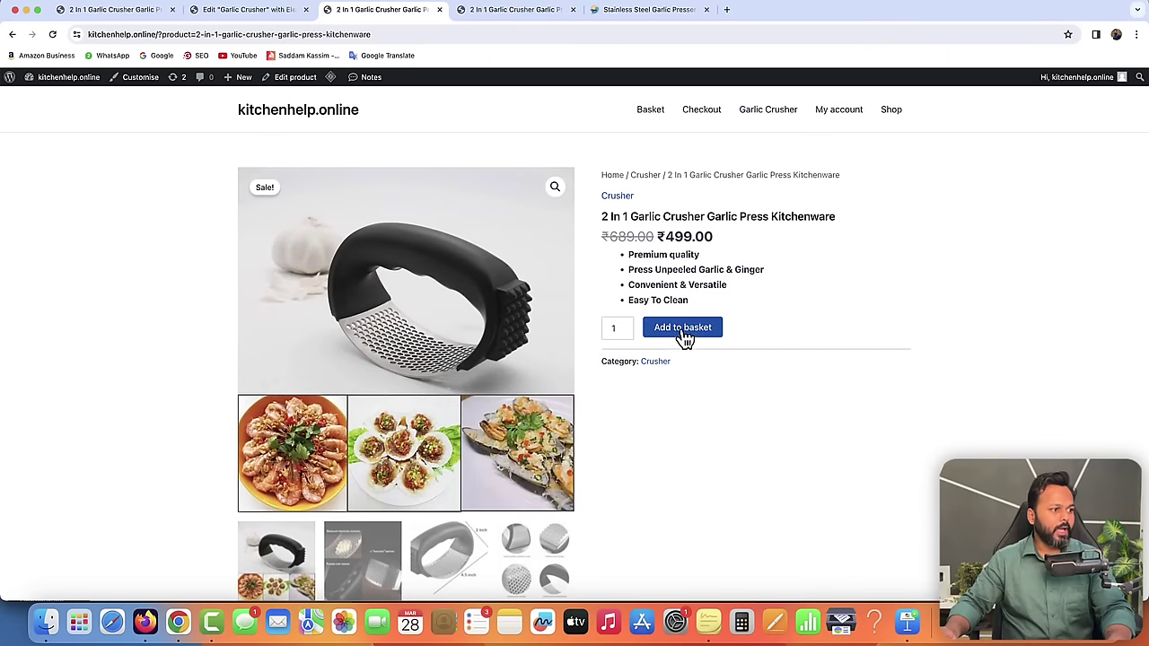
left_click(683, 327)
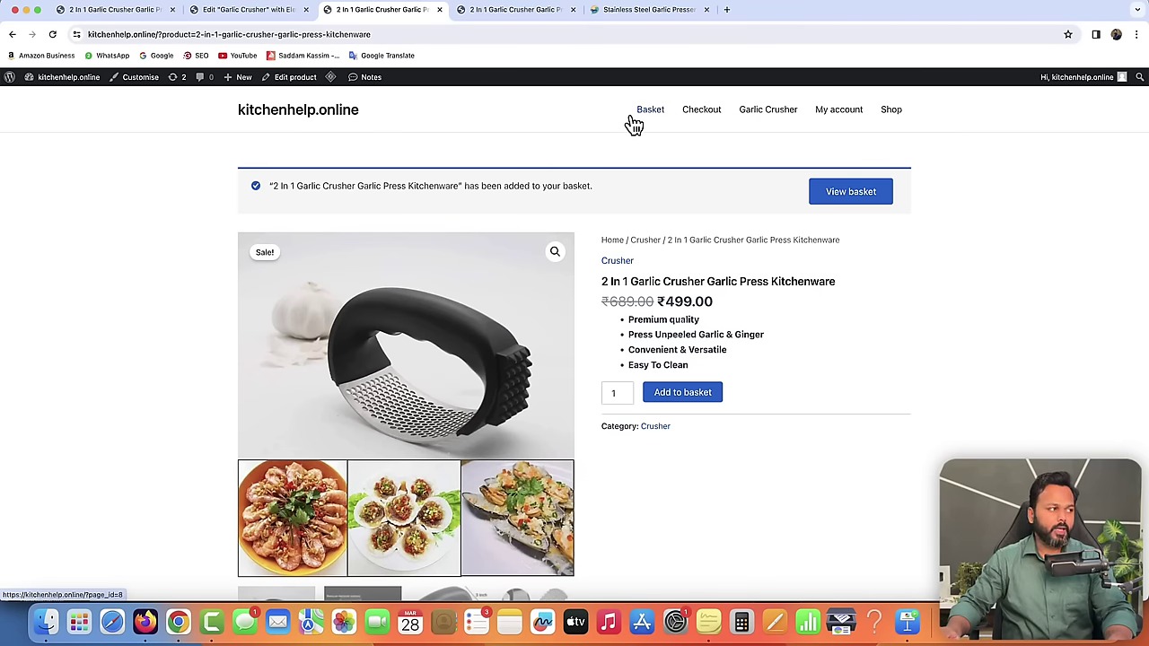
left_click(243, 14)
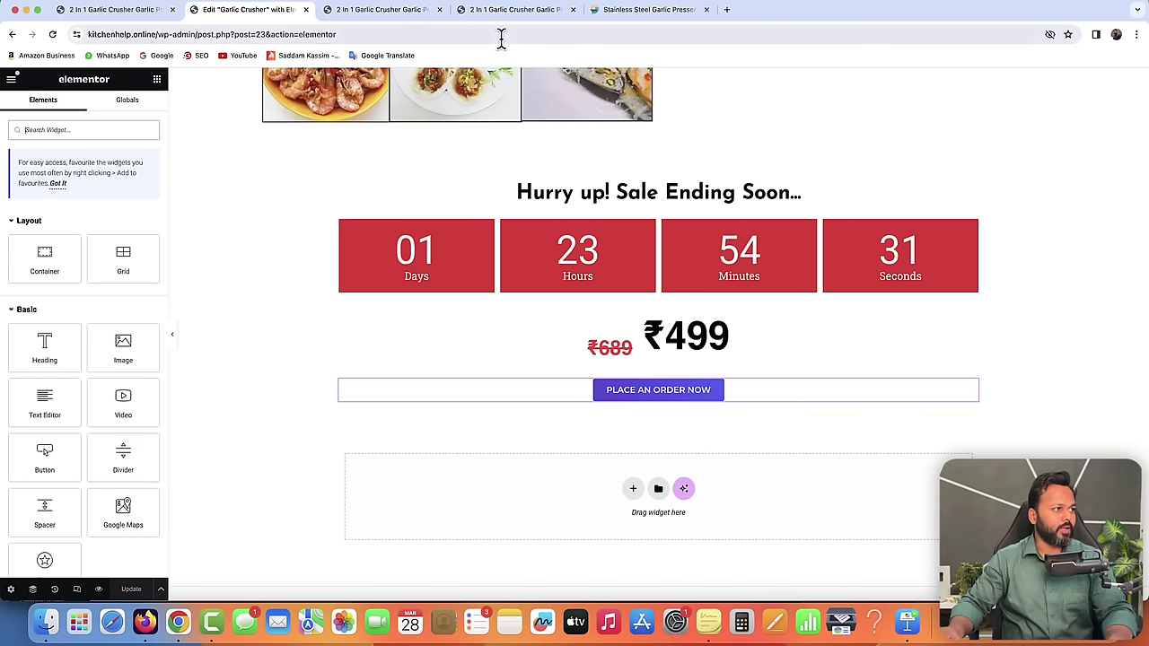
left_click(507, 10)
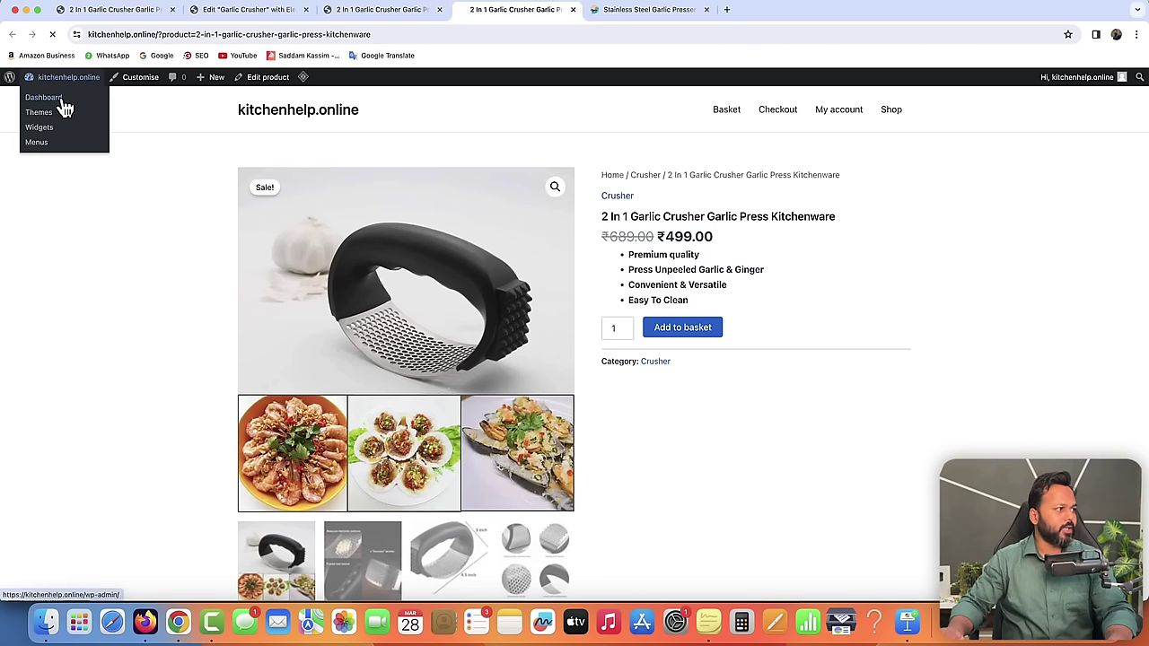
Step: From the kitchenhelp.online dashboard, create a new blank page via Pages > Add New Page
left_click(64, 96)
mouse_move(40, 230)
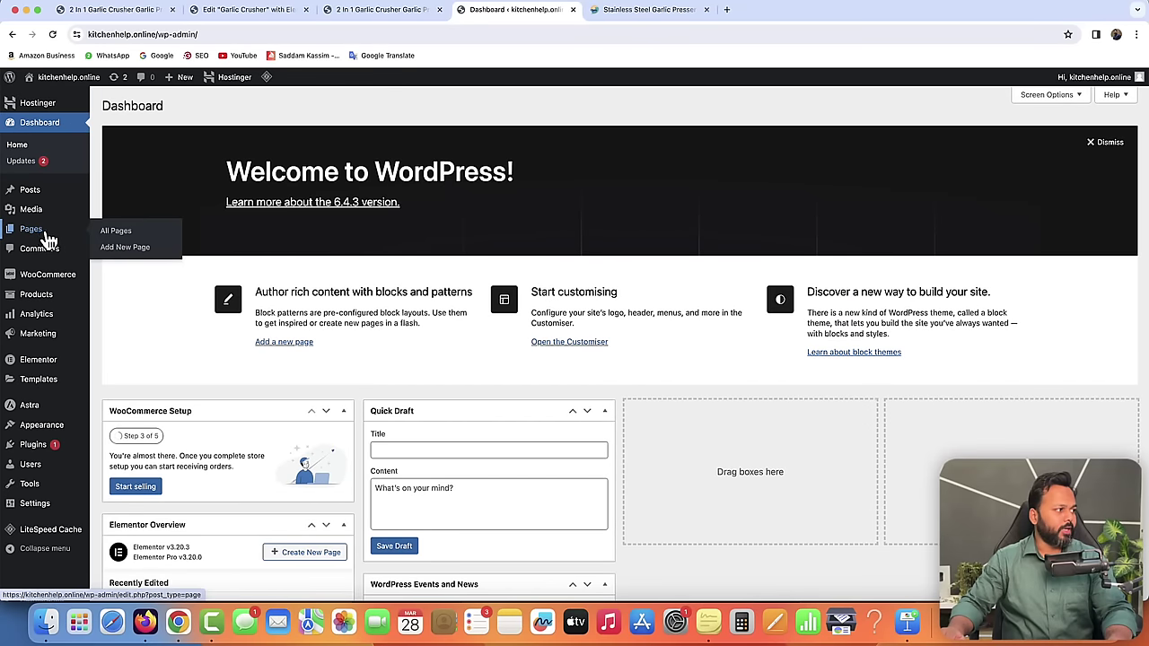
left_click(124, 252)
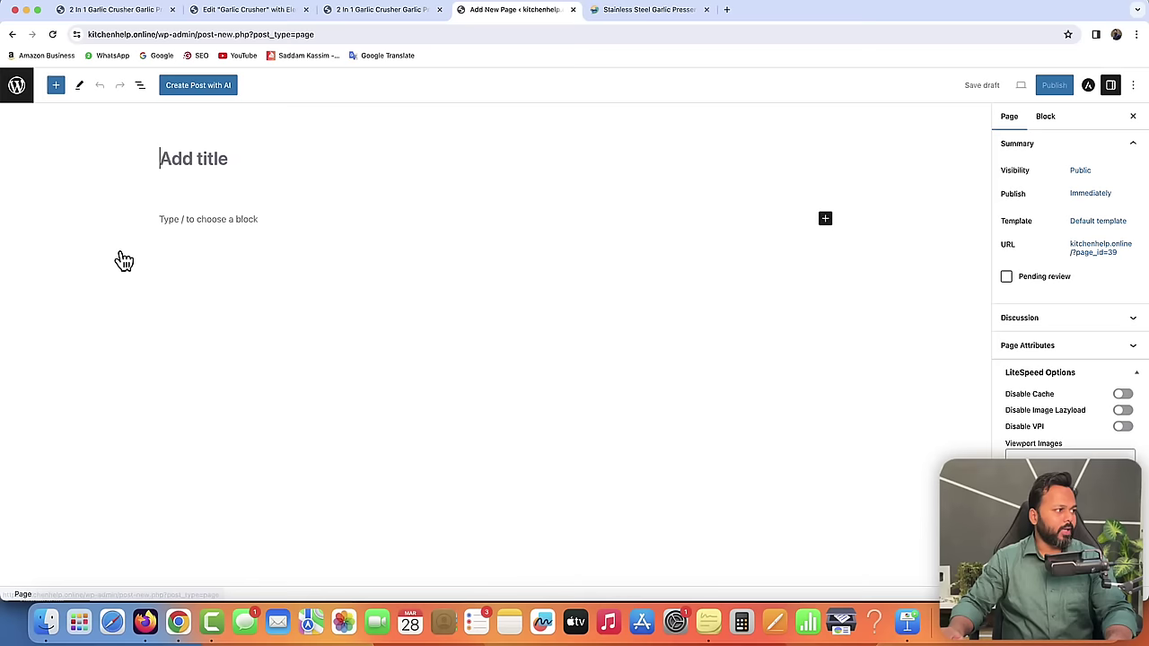
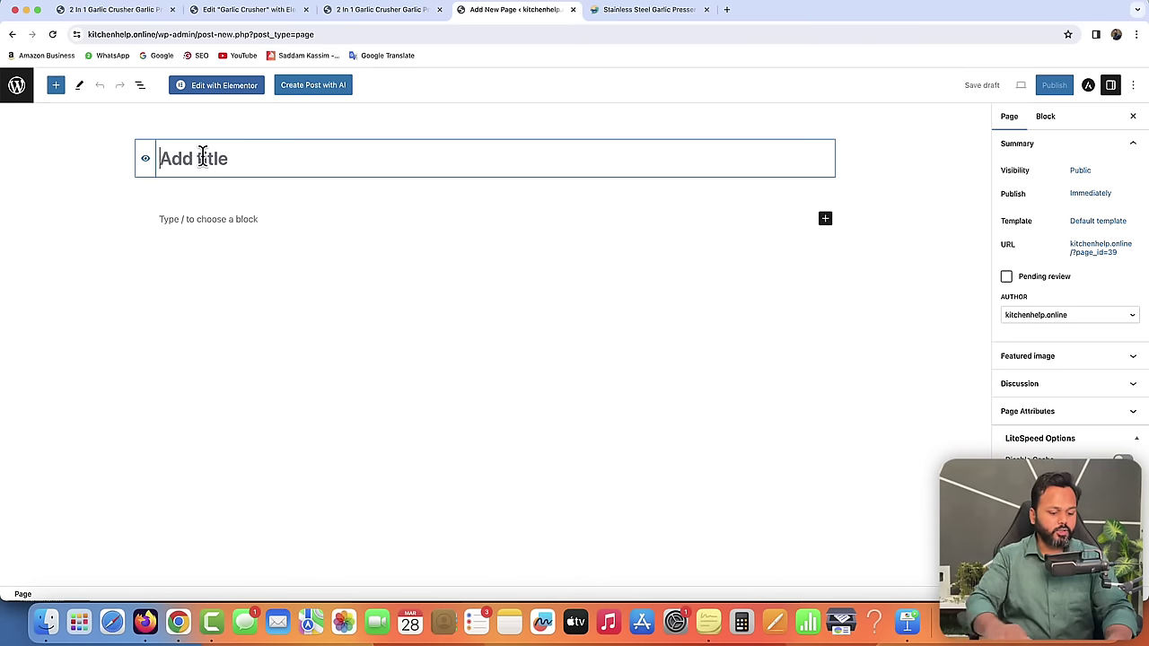
Step: Publish the 'About us' page and return to the Pages list
type("About us")
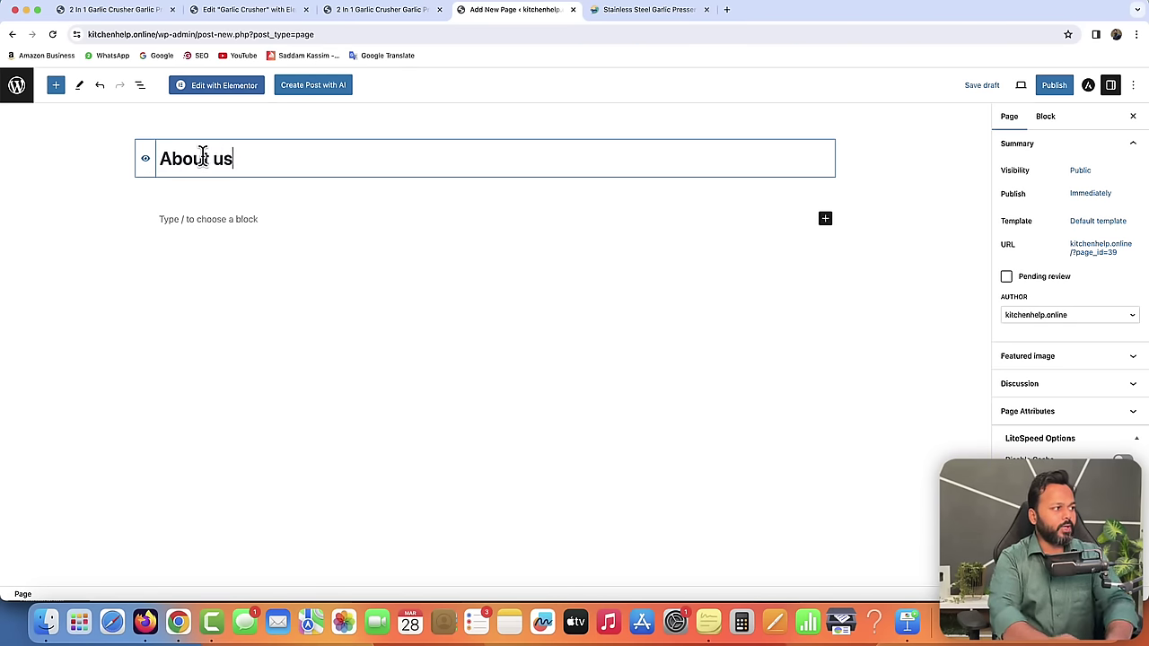
left_click(1055, 90)
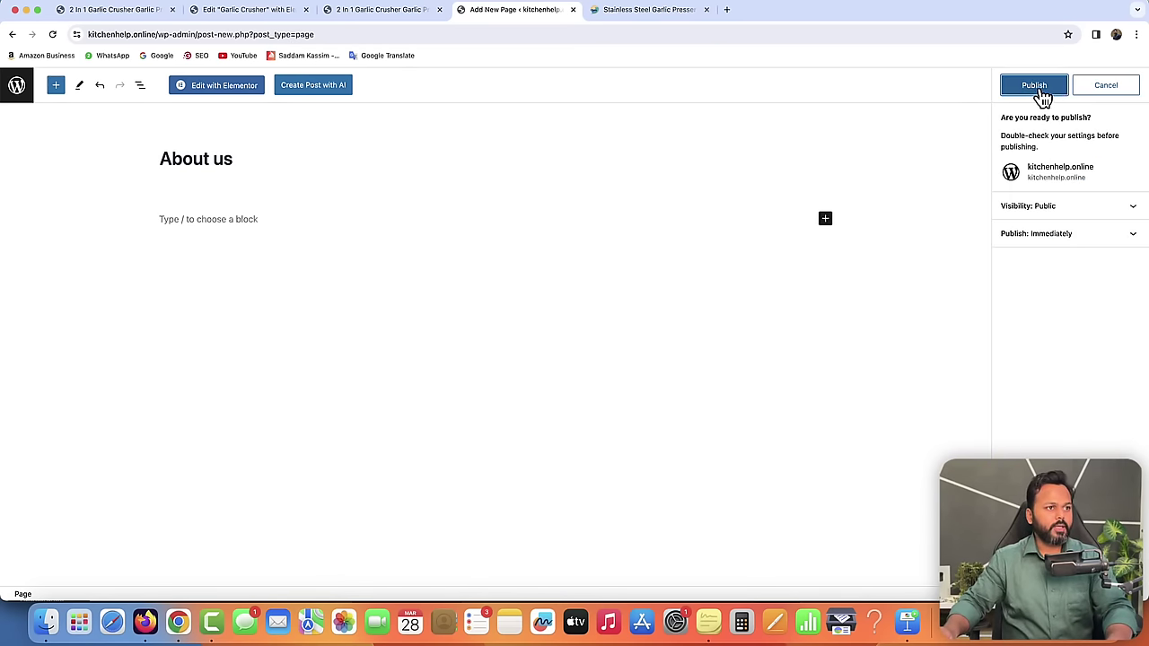
left_click(1039, 90)
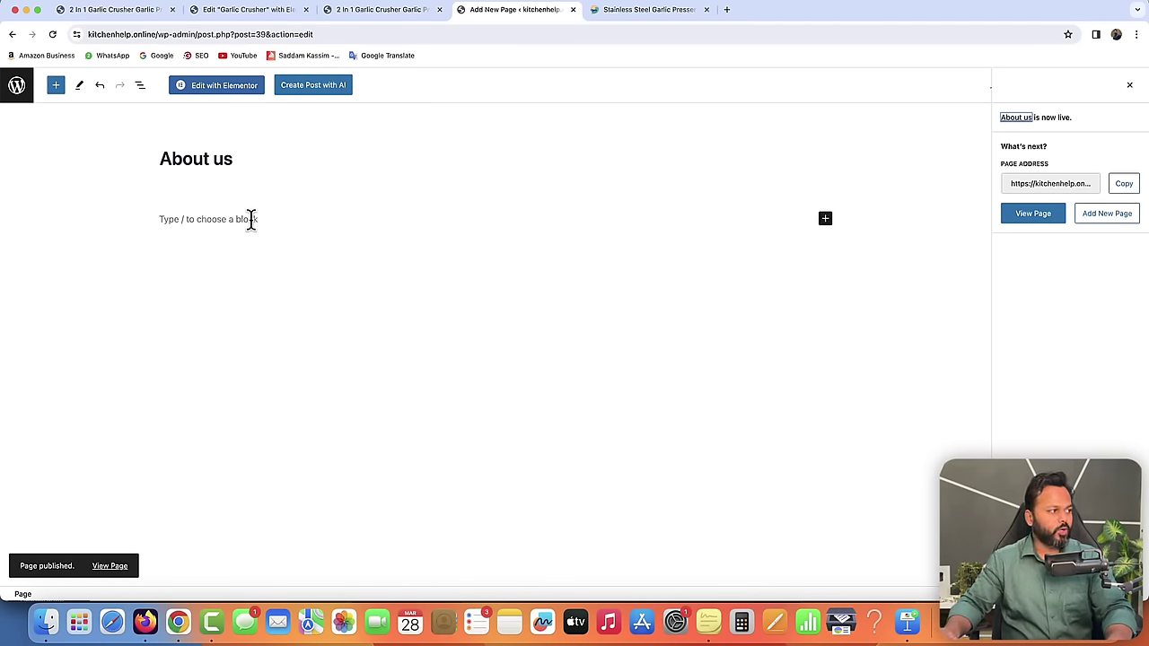
left_click(212, 214)
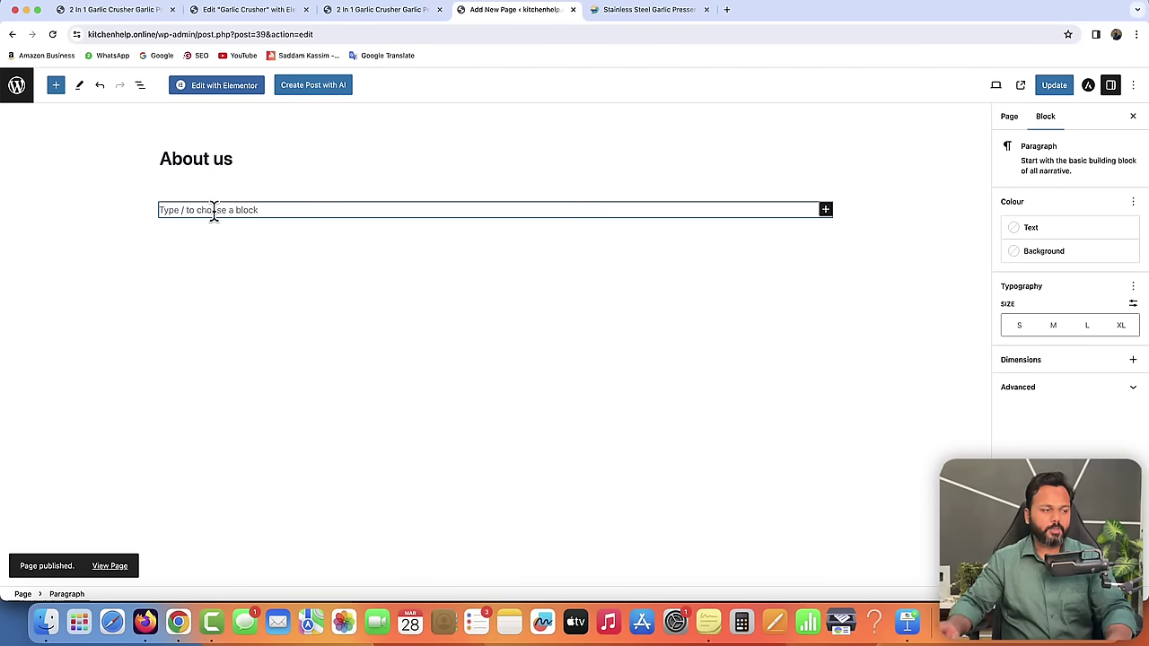
left_click(18, 94)
left_click(540, 228)
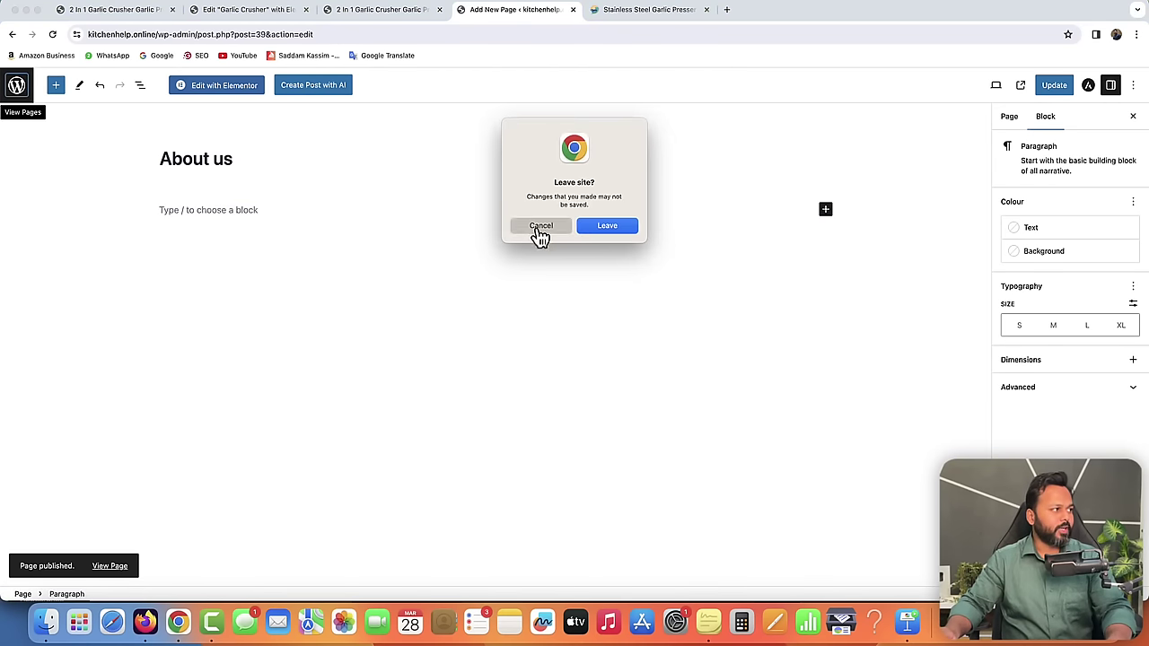
left_click(20, 90)
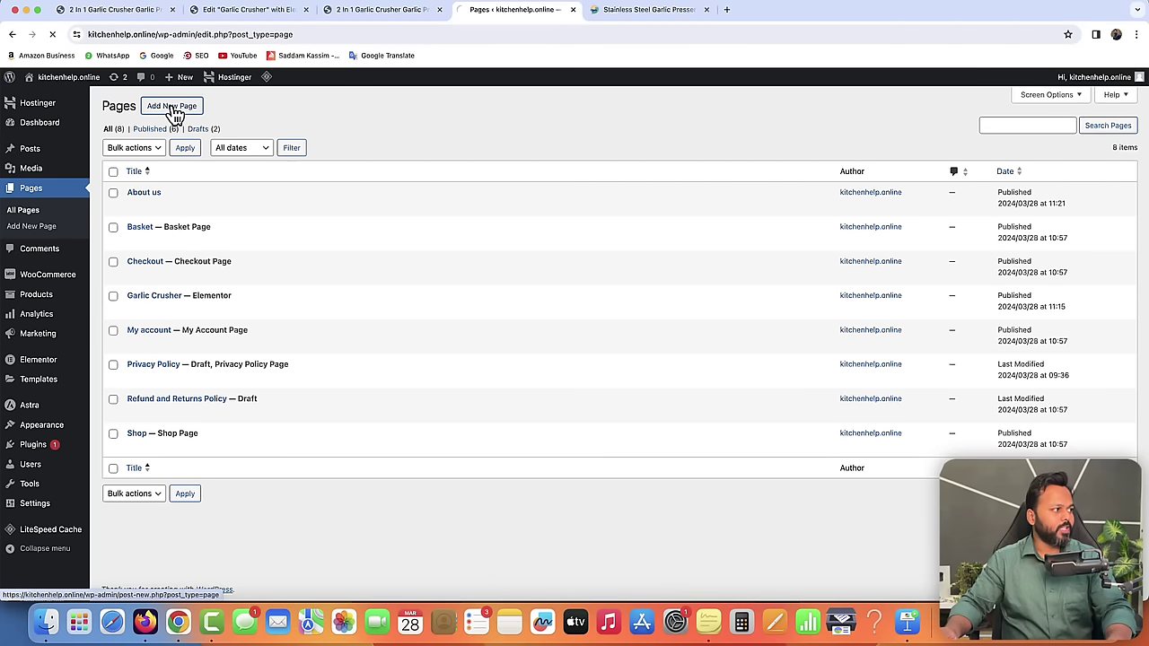
Step: Publish a new 'Contact us' page and go back to Pages
left_click(173, 108)
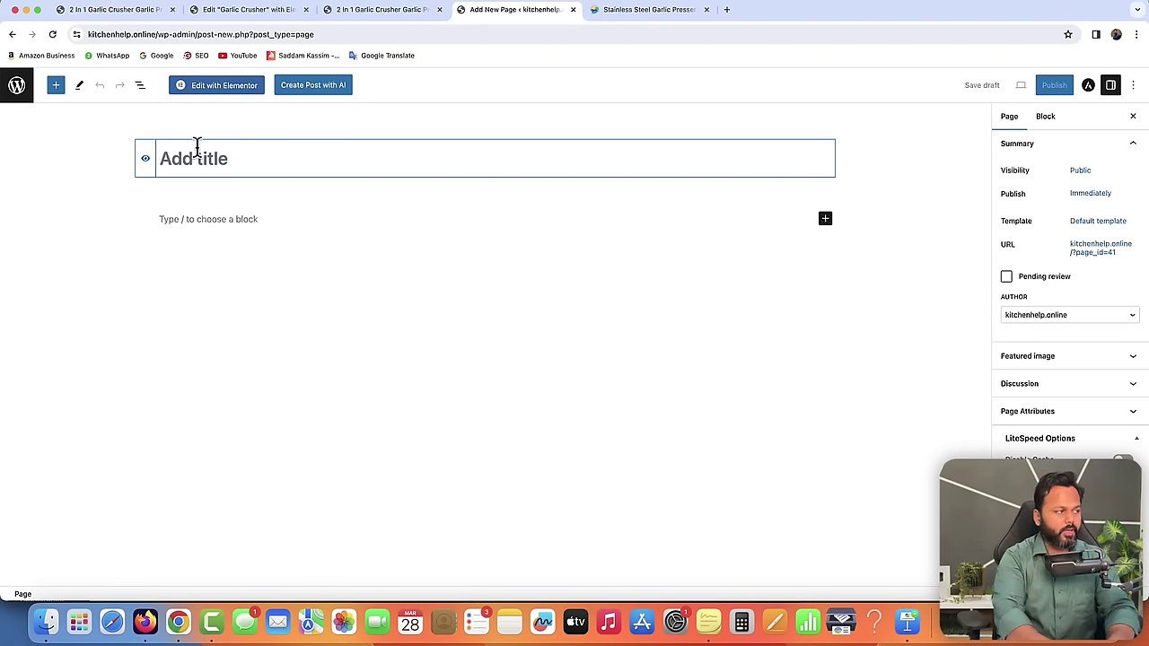
type("Contact u")
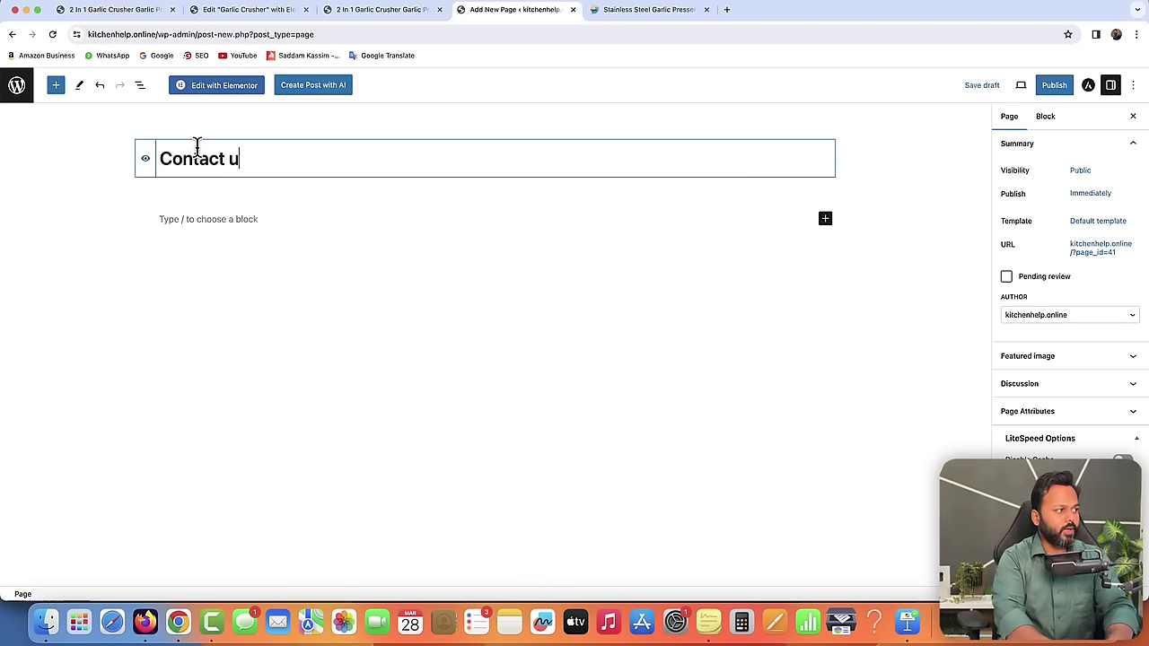
type("s")
left_click(1049, 88)
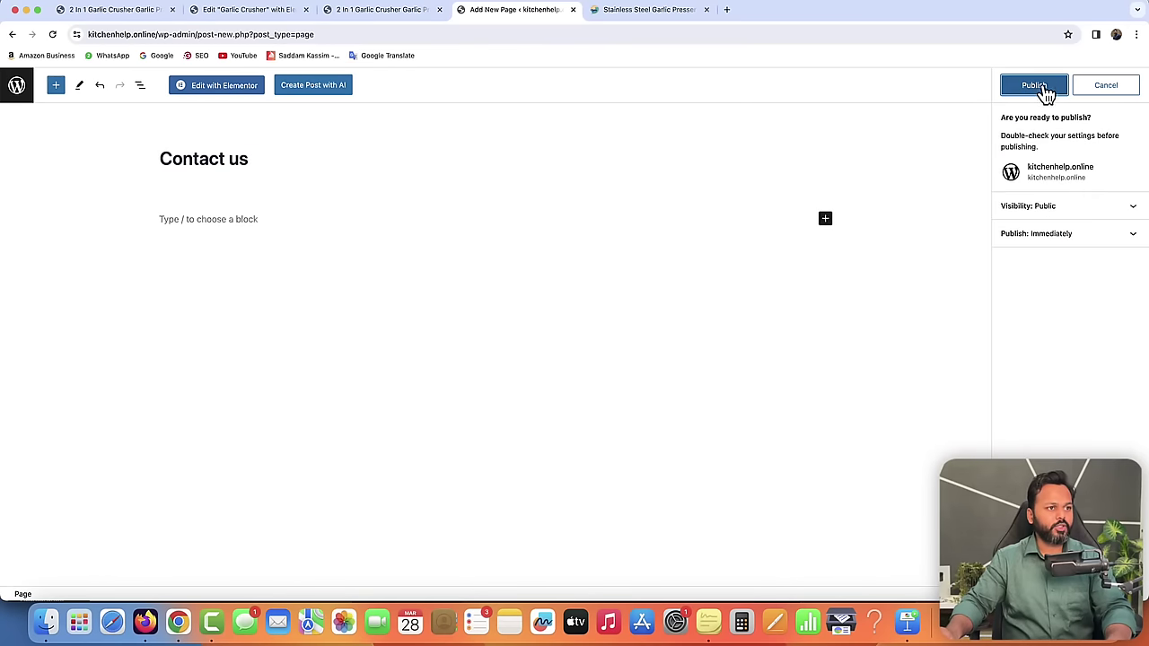
left_click(1037, 86)
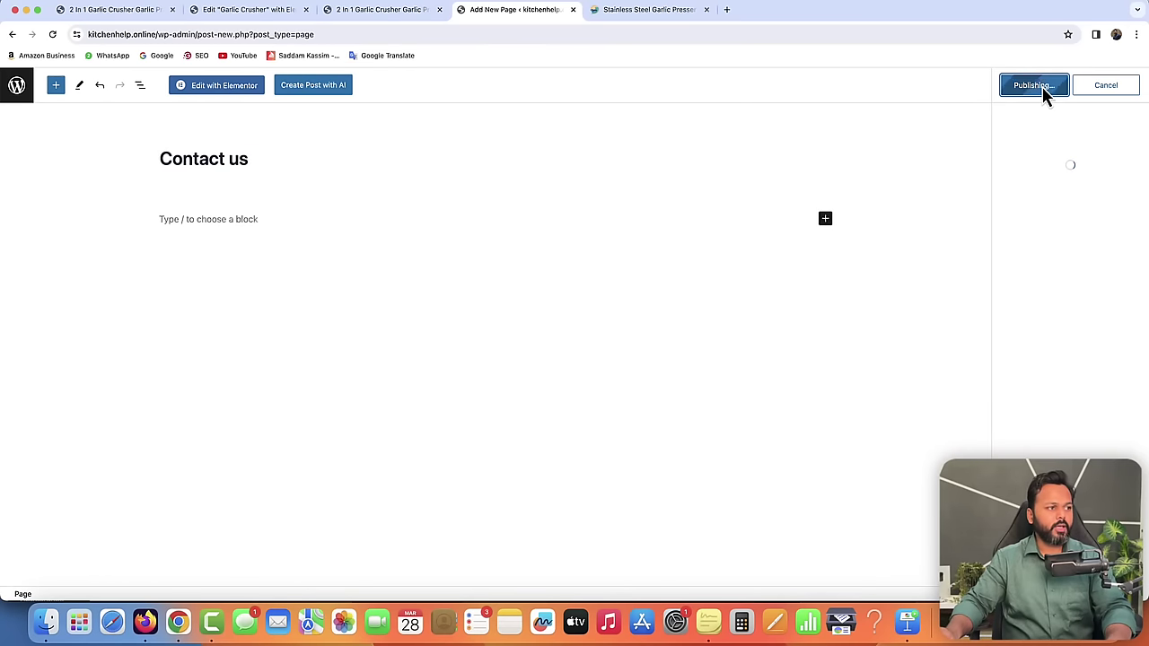
left_click(19, 89)
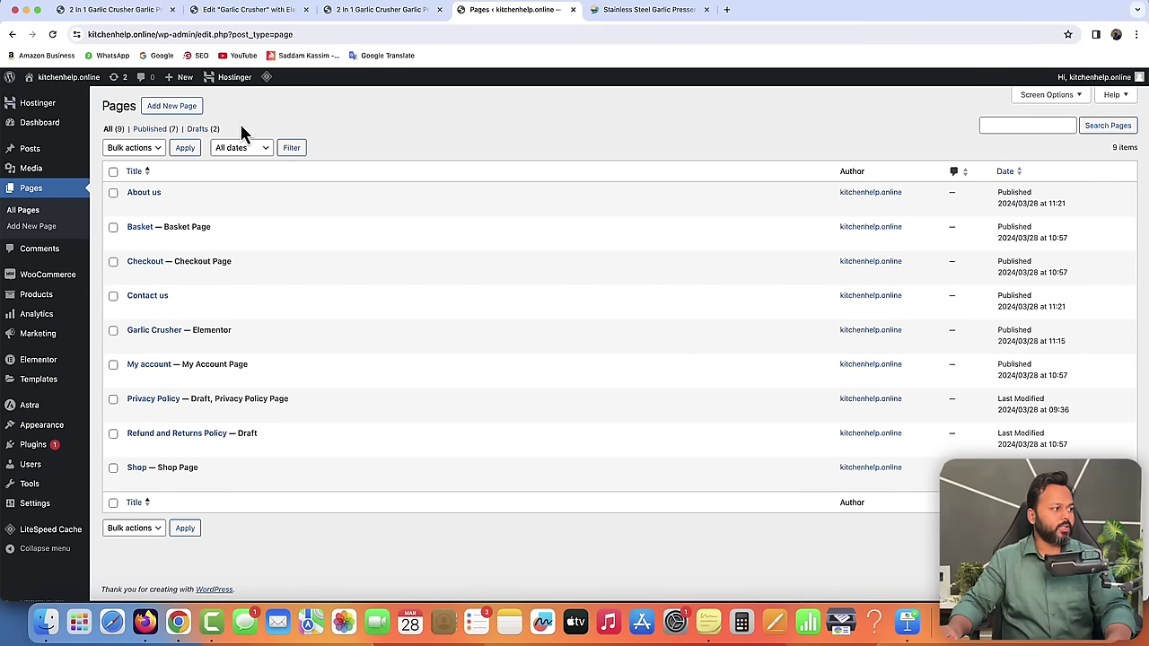
Step: Open three blank pages in new tabs and publish the first as 'Disclaimer'
left_click(174, 108, "super")
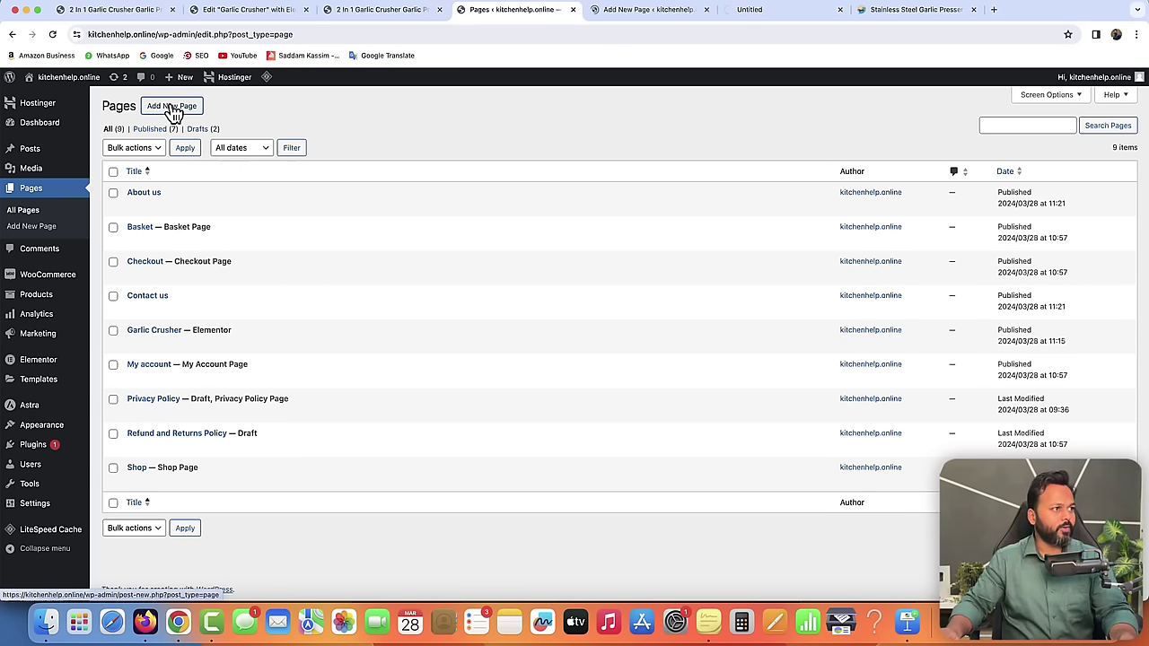
left_click(173, 108, "super")
left_click(173, 108, "super")
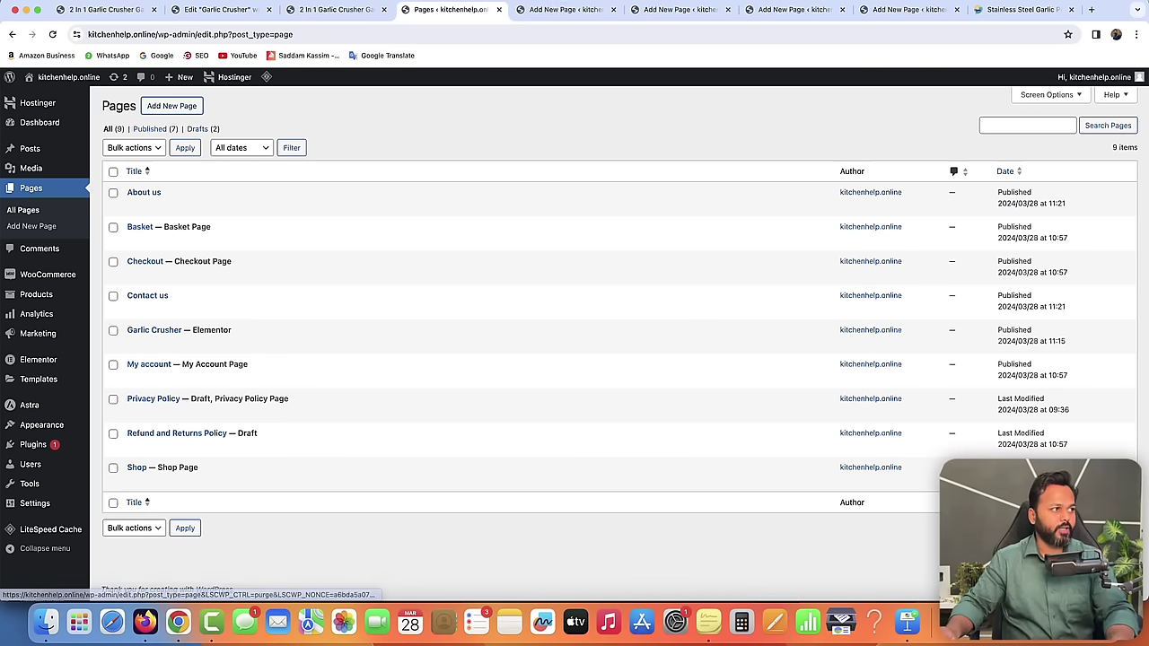
left_click(558, 11)
type("Disclaimer")
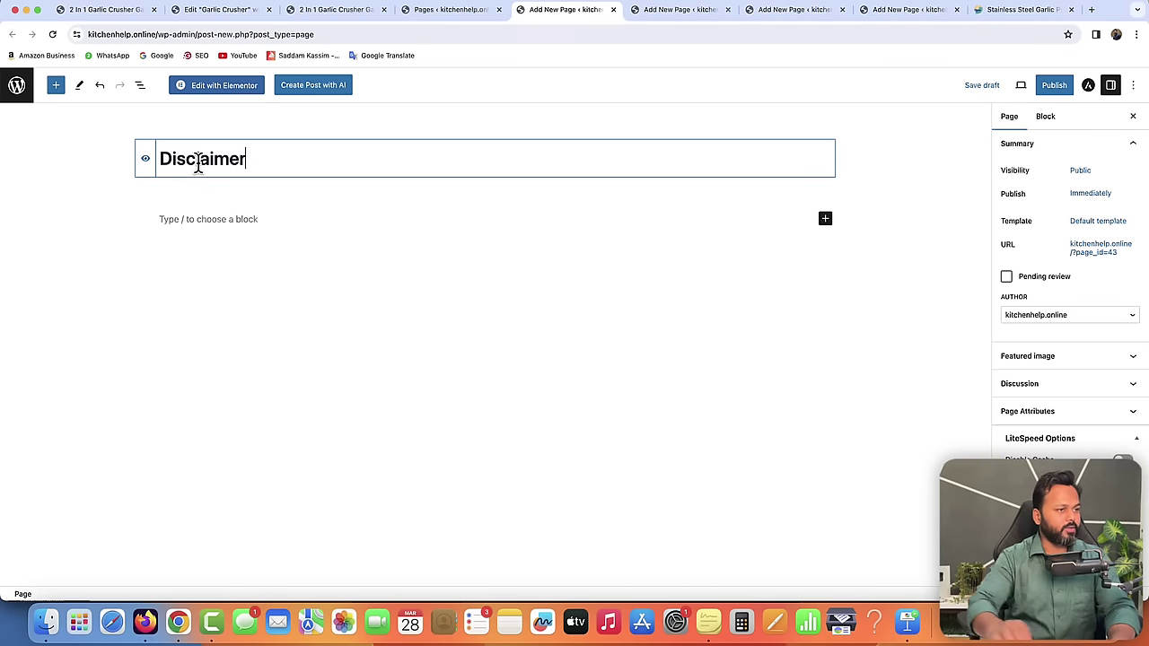
left_click(1057, 90)
left_click(1042, 88)
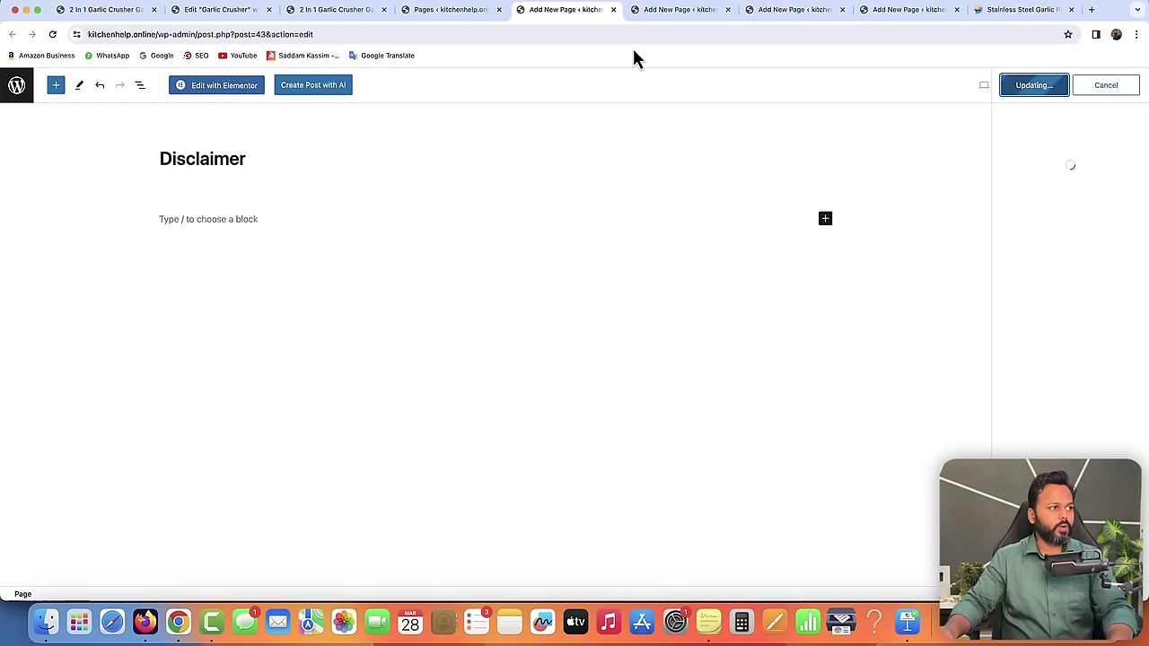
Step: Publish the 'Refund Policy' and 'Shipping Policy' pages in the next two tabs
left_click(664, 11)
type("Re")
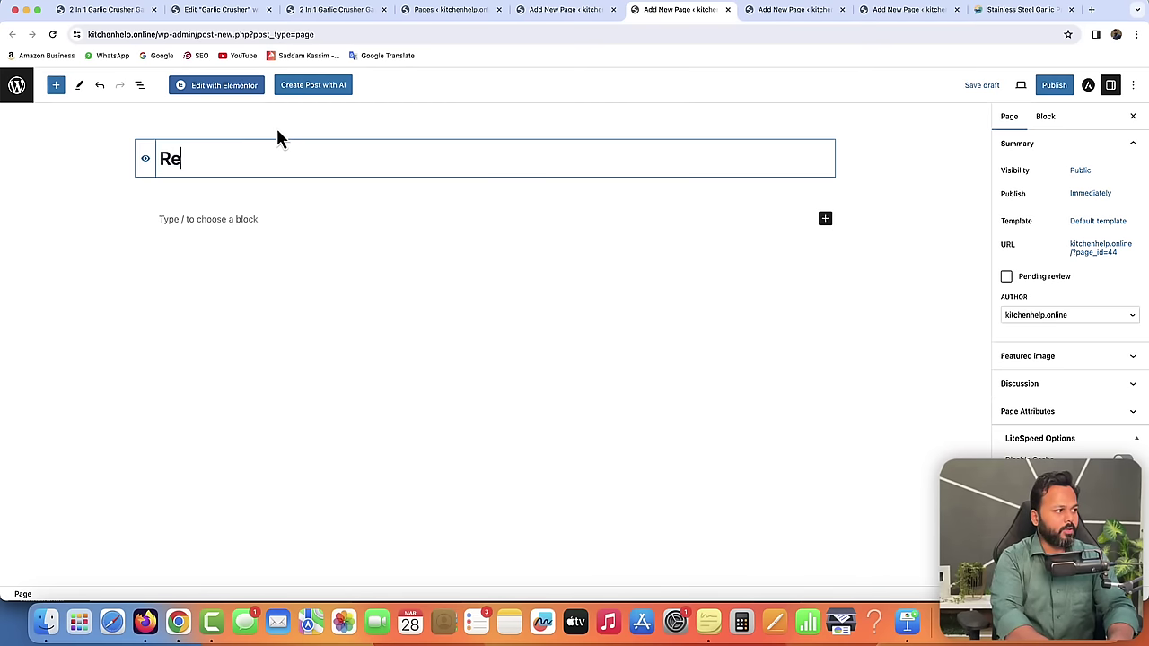
type("fund Policy")
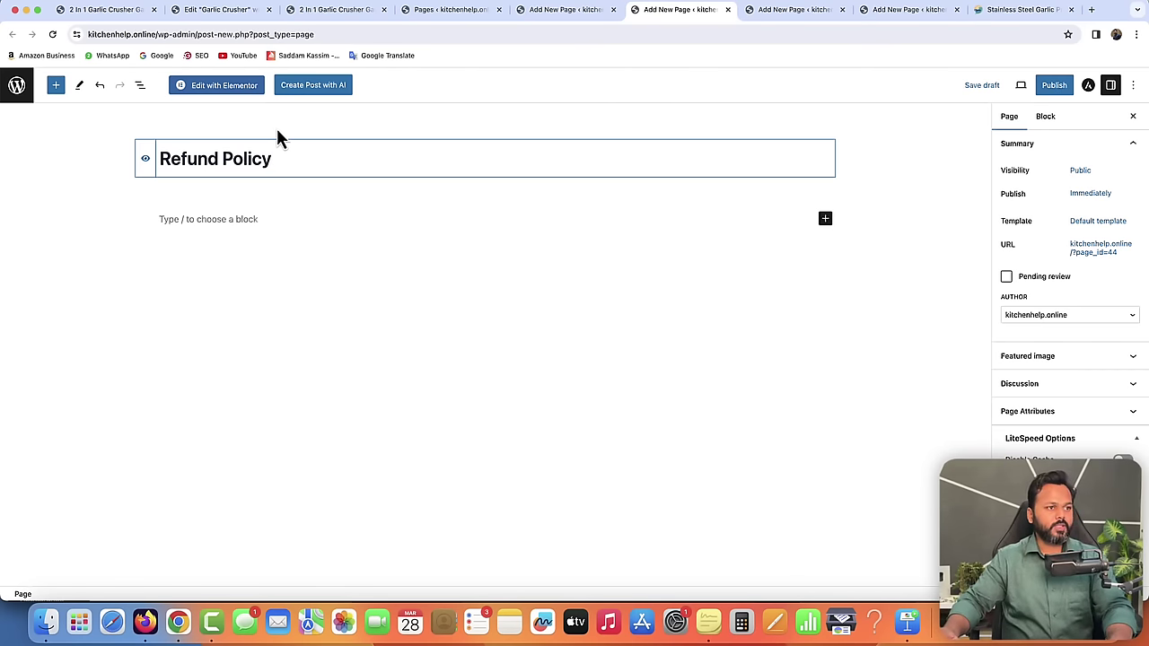
left_click(1054, 86)
left_click(1046, 87)
key("ctrl+Tab")
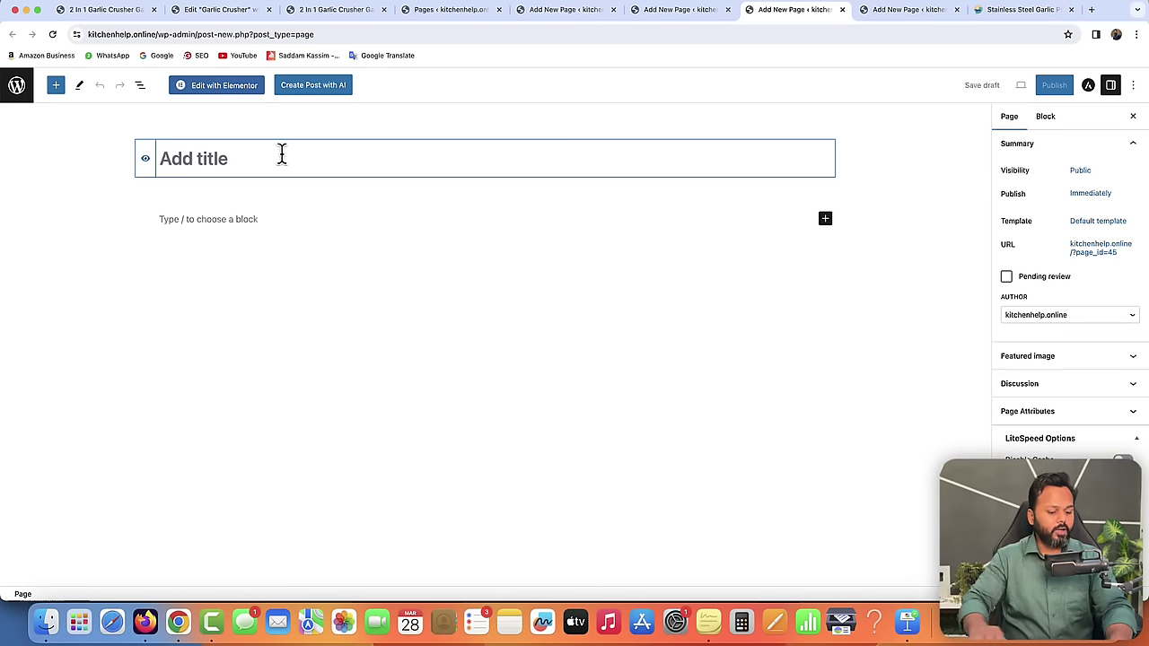
type("Shippin")
type("g Policy")
left_click(1054, 85)
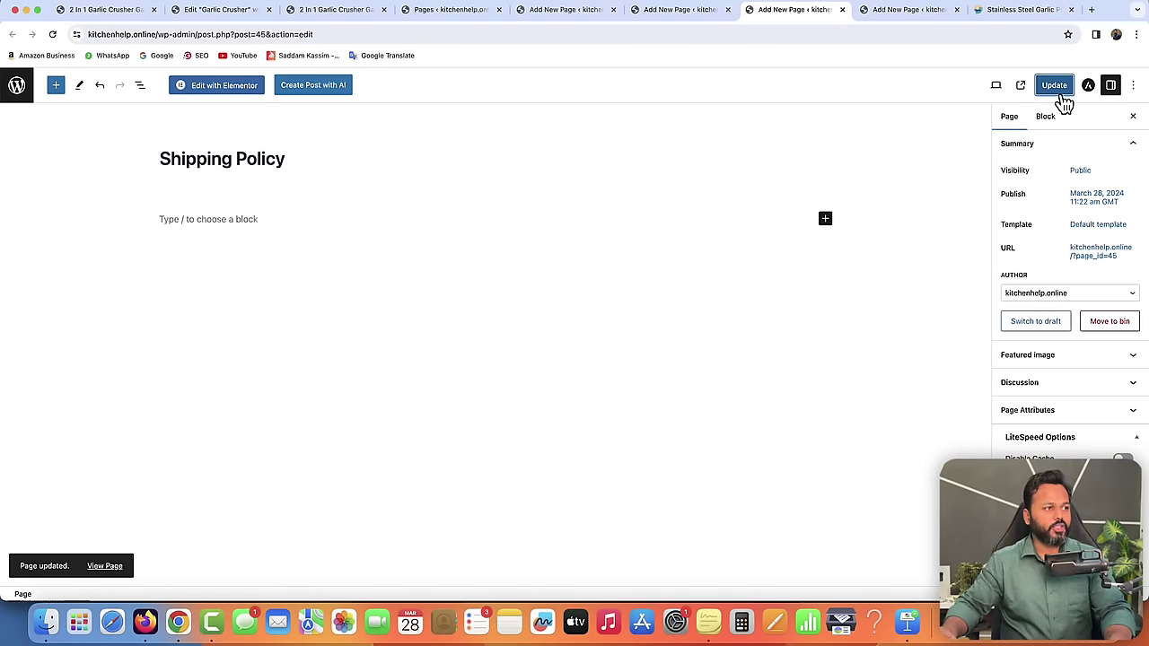
Step: Publish the 'Terms and Conditions' page, then close the finished editor tabs
left_click(890, 11)
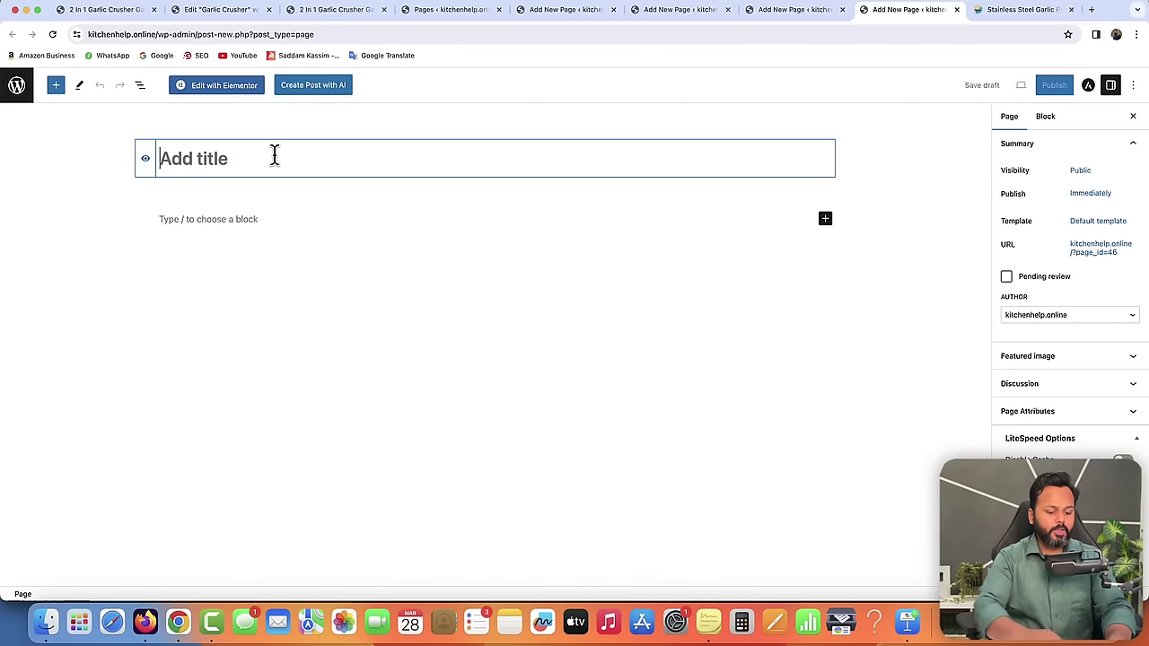
type("Terms")
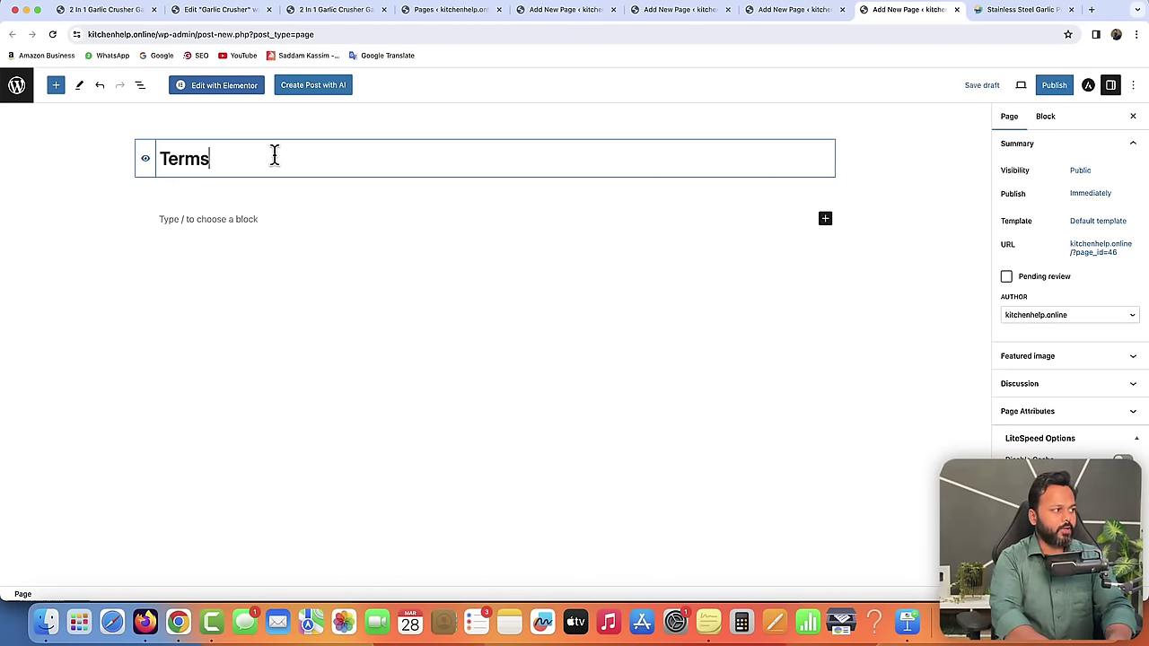
type(" and Conditions")
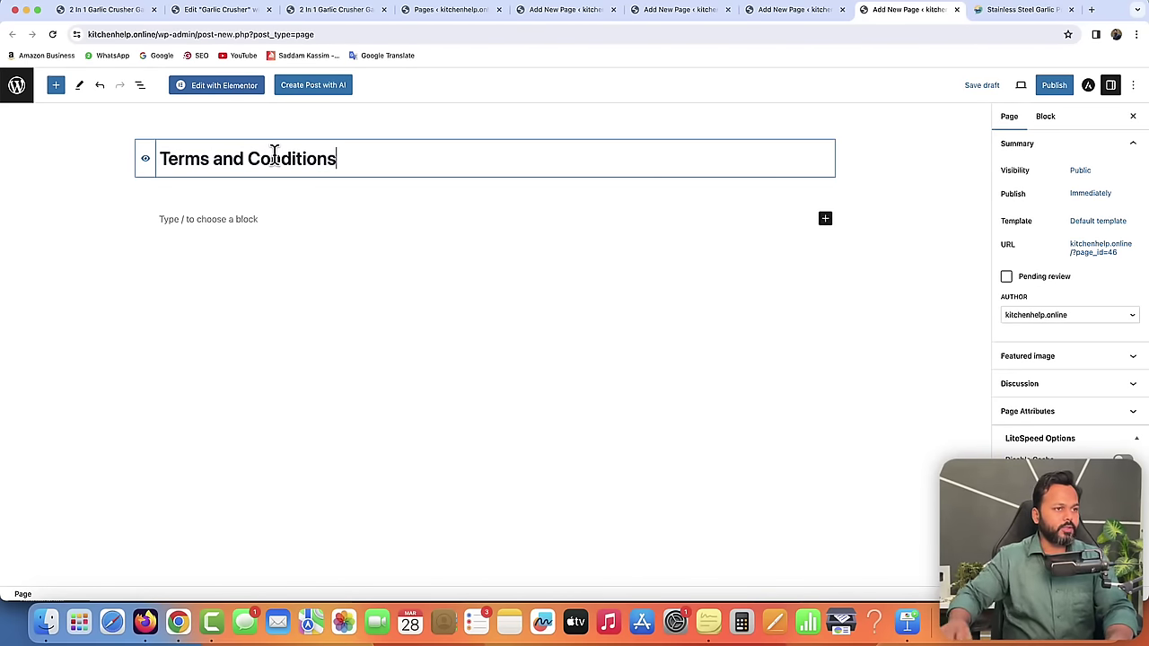
left_click(1055, 97)
left_click(1049, 96)
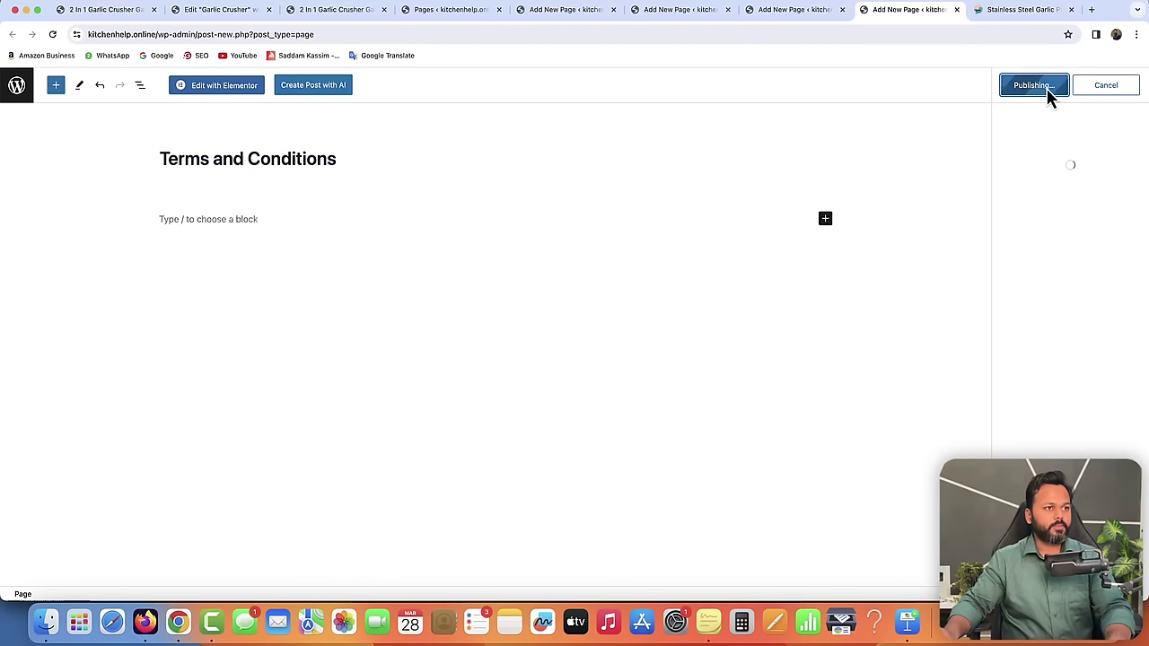
left_click(565, 11)
left_click(613, 9)
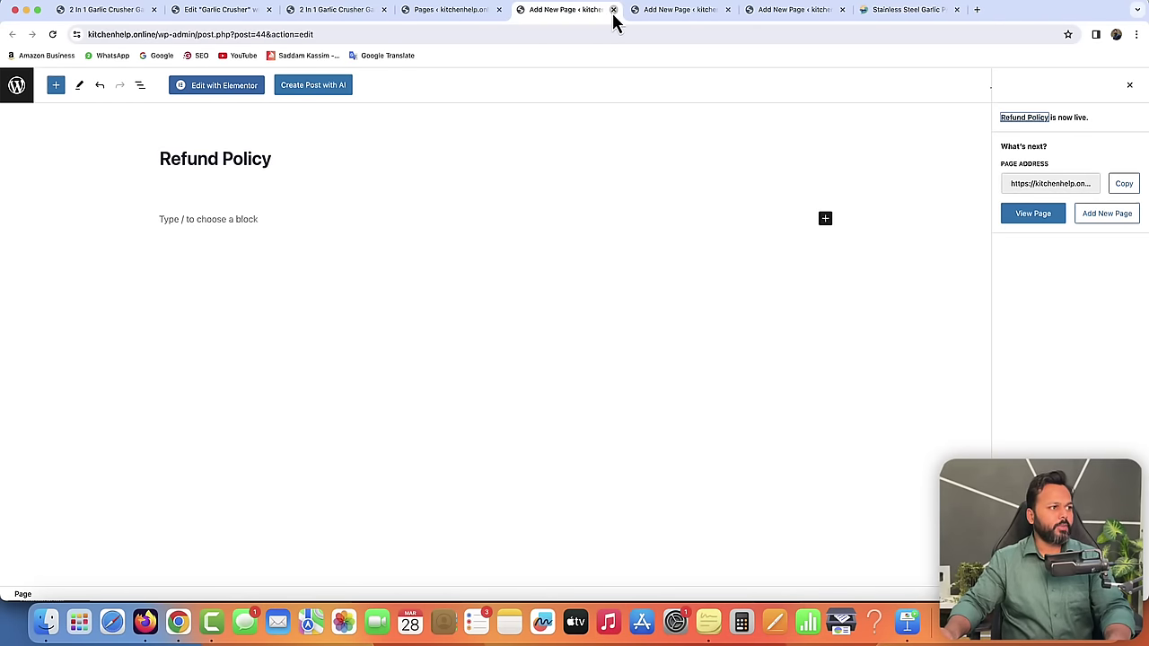
left_click(613, 9)
left_click(613, 9)
left_click(613, 9)
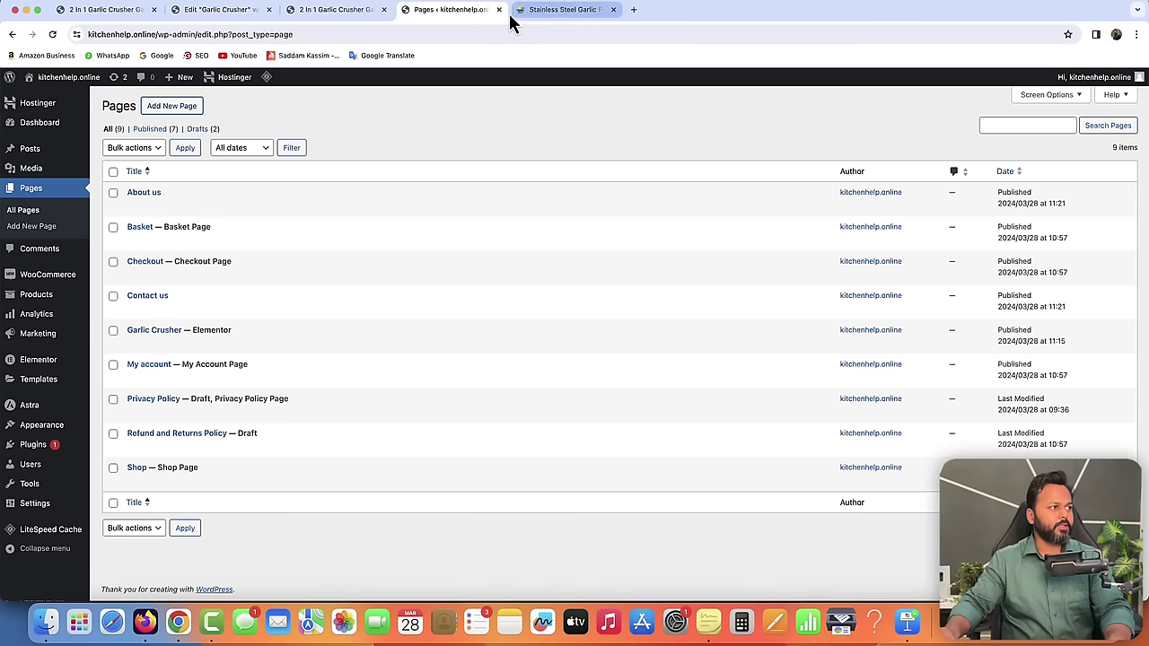
Step: Refresh the Pages list to confirm the six new pages, then head to Appearance > Menus
left_click(53, 34)
scroll(160, 200, "down", 1)
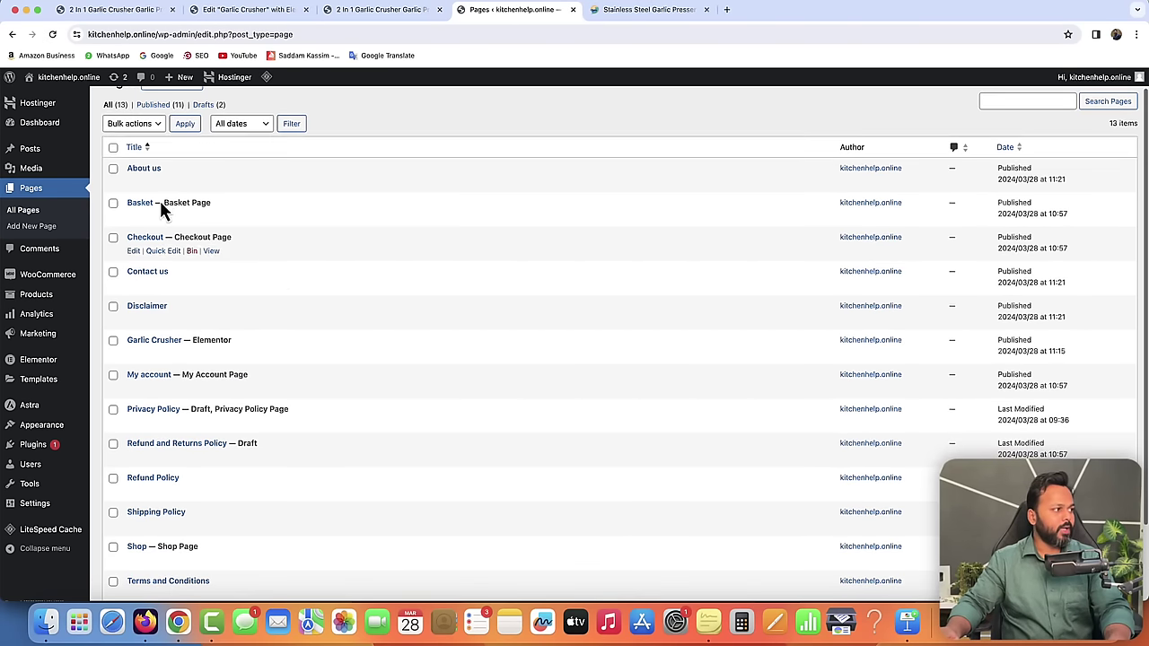
scroll(206, 320, "down", 1)
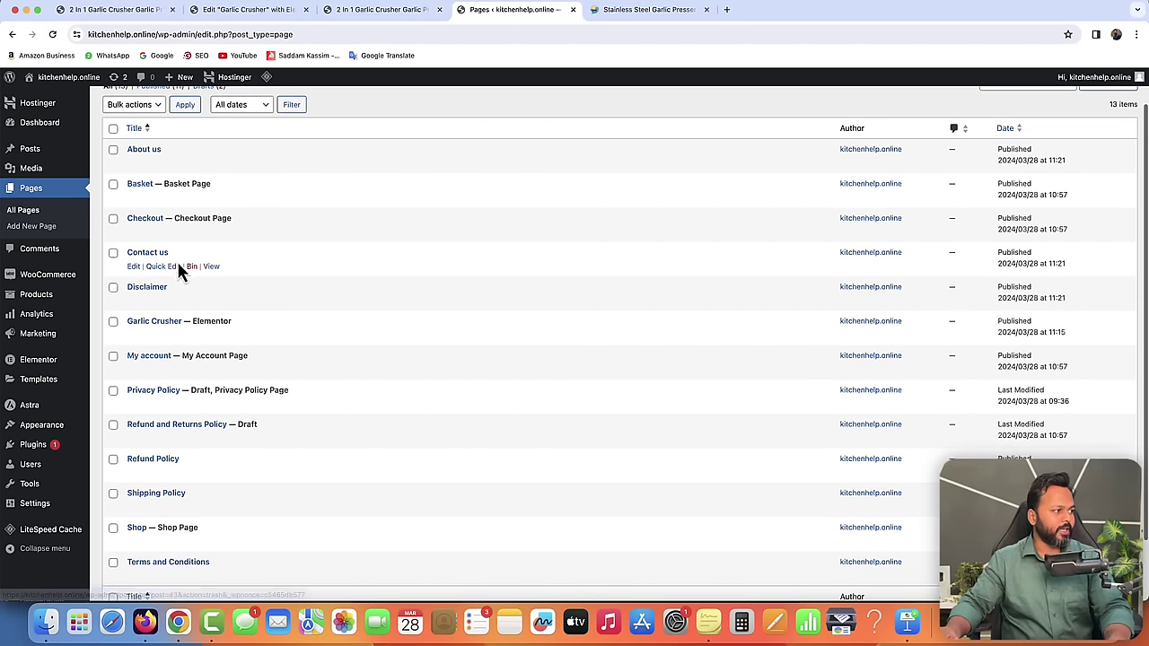
scroll(167, 310, "down", 1)
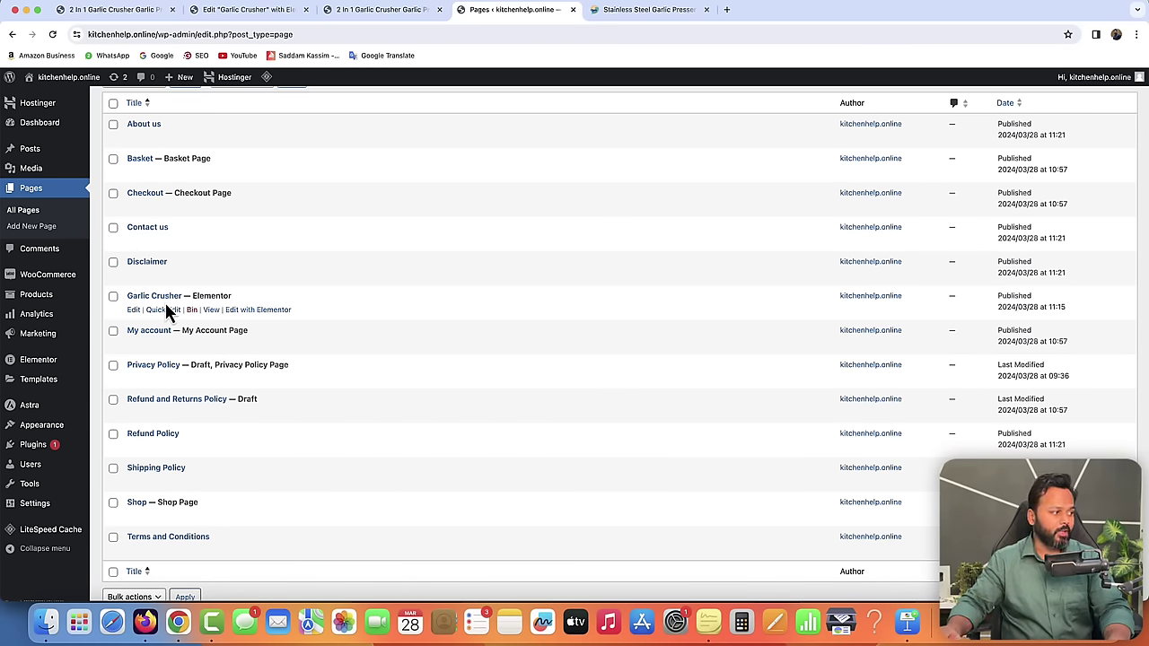
scroll(171, 310, "down", 2)
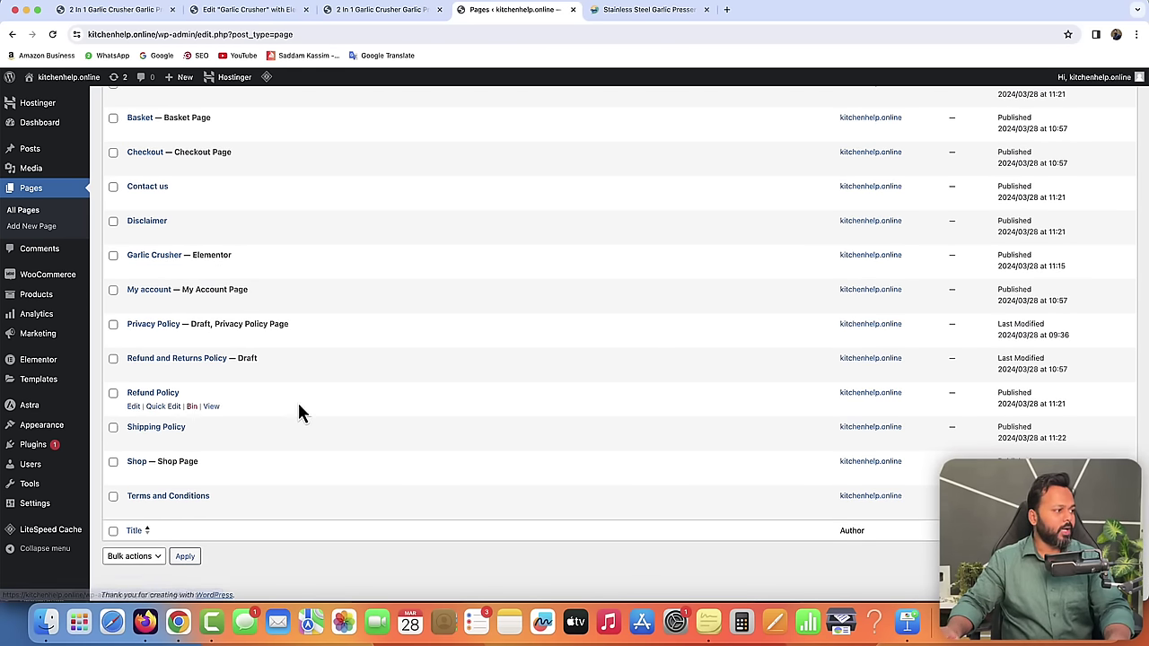
scroll(297, 401, "up", 2)
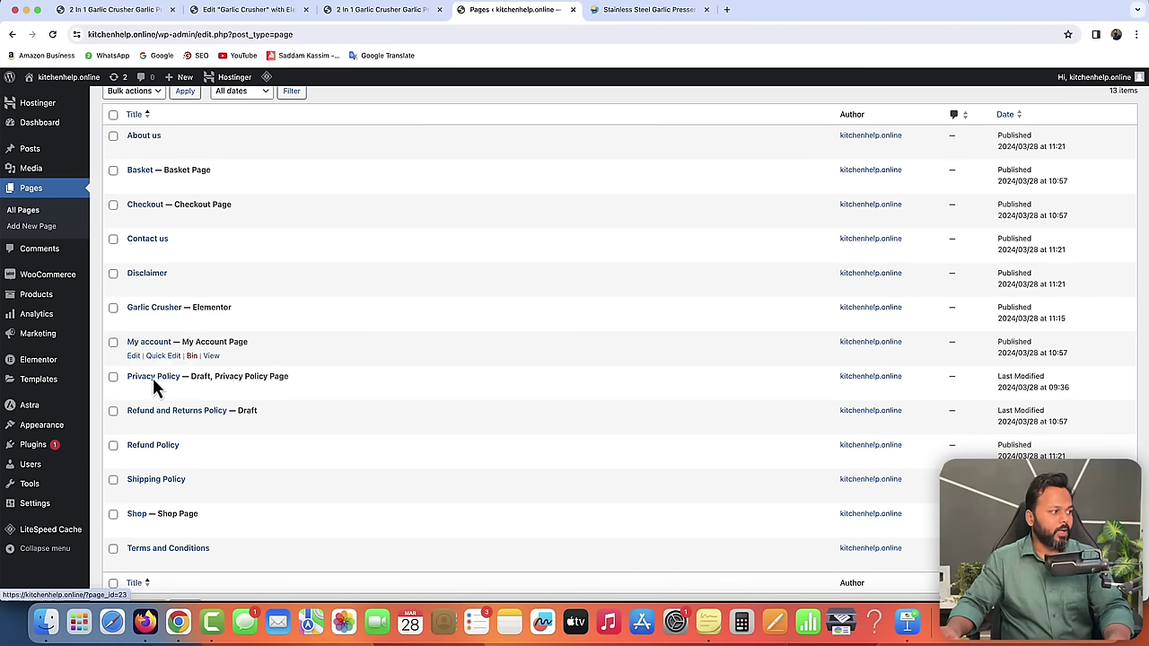
mouse_move(70, 434)
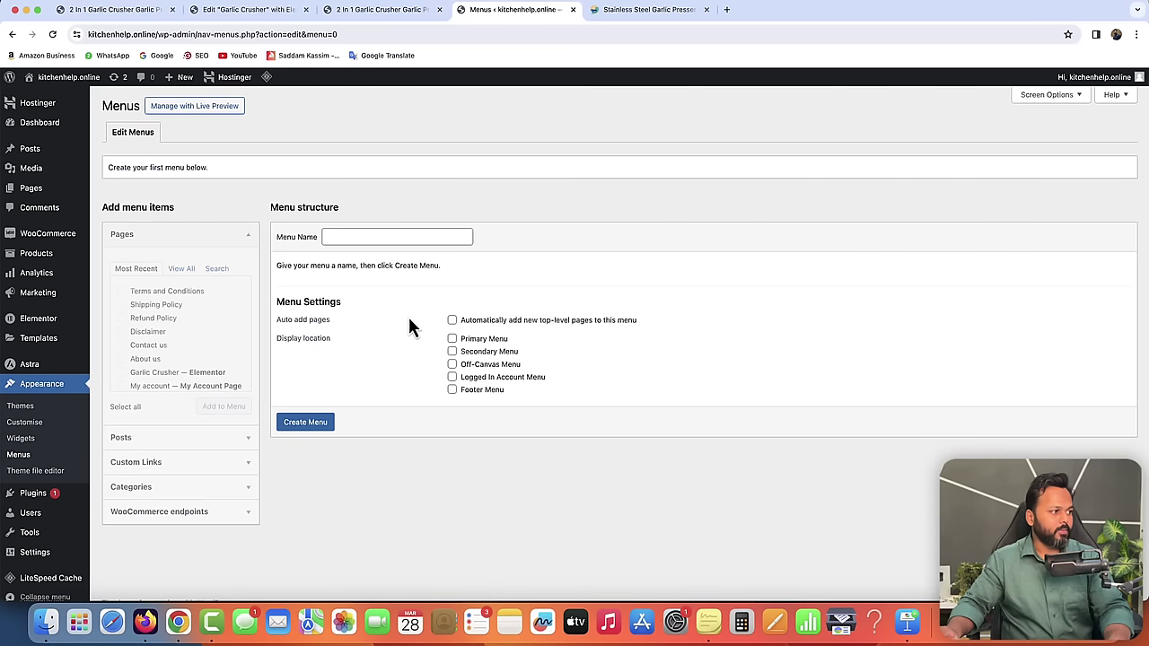
Step: Create a menu named 'Main Menu' assigned to the Primary Menu location
left_click(364, 234)
left_click(405, 266)
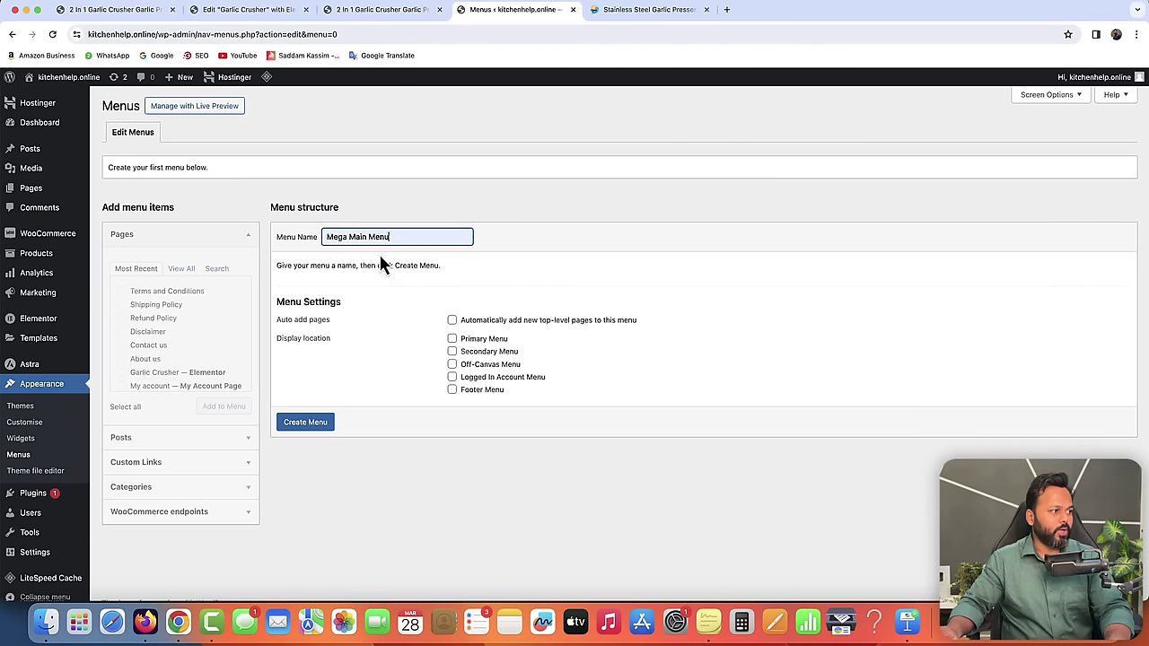
key("BackSpace")
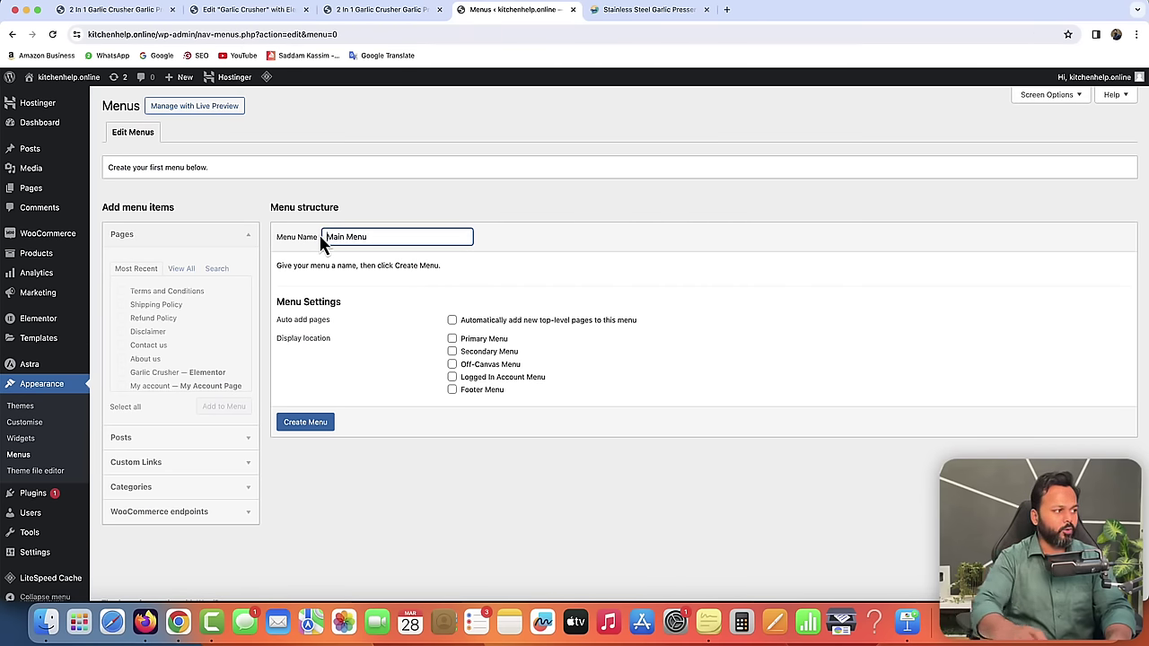
left_click(454, 340)
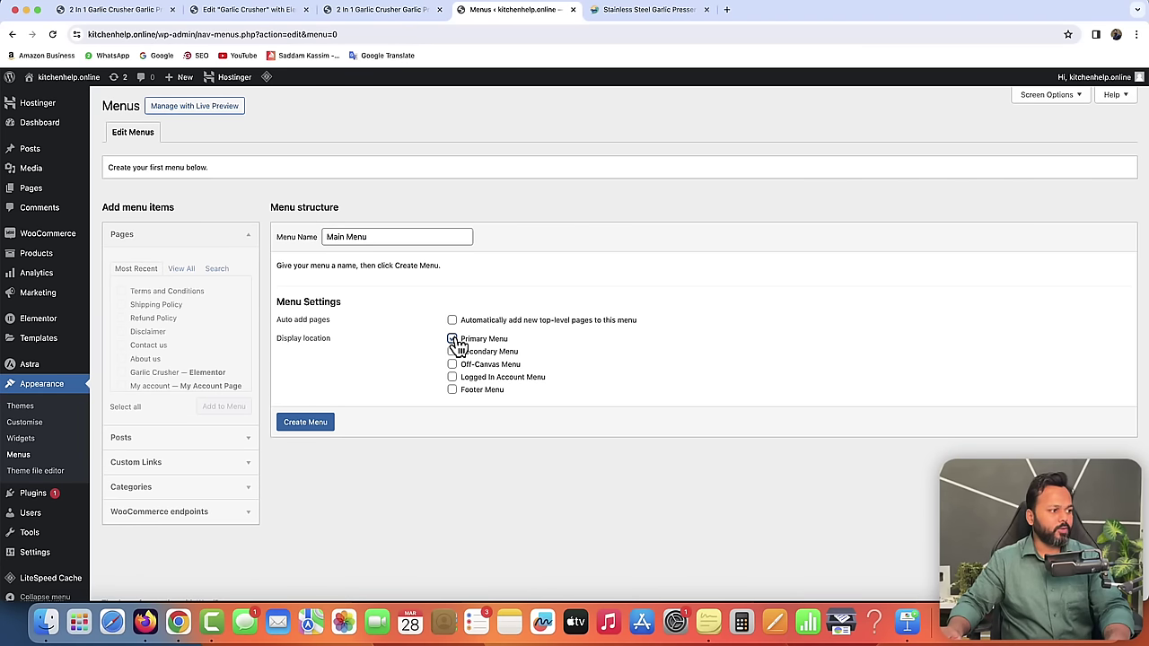
left_click(305, 422)
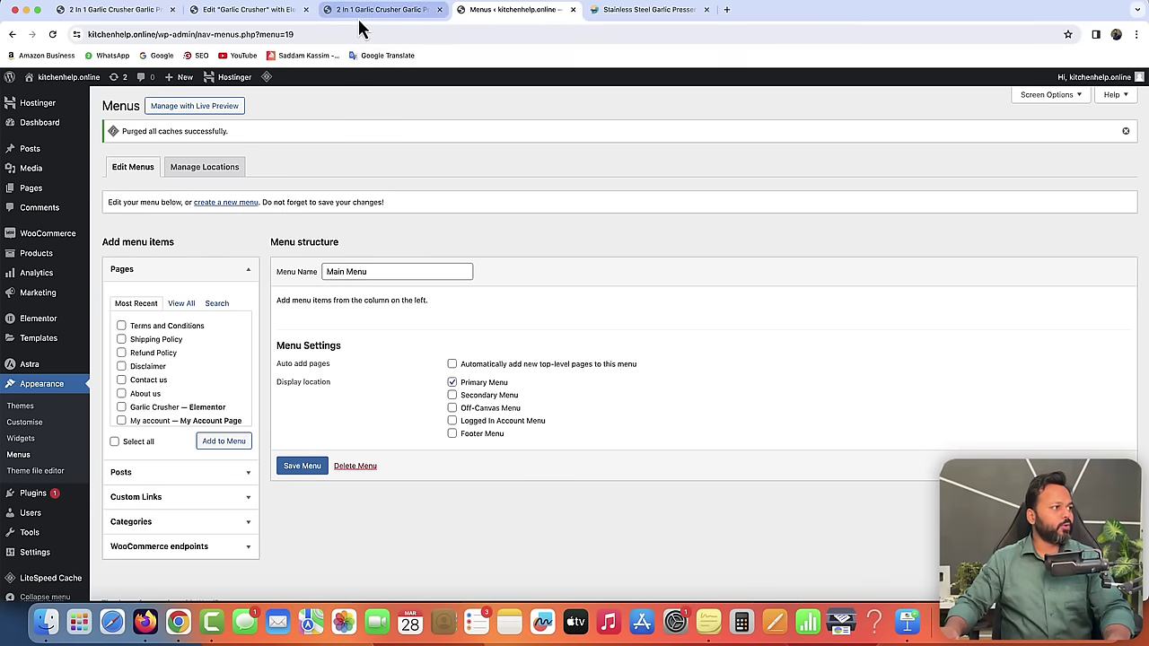
left_click(368, 10)
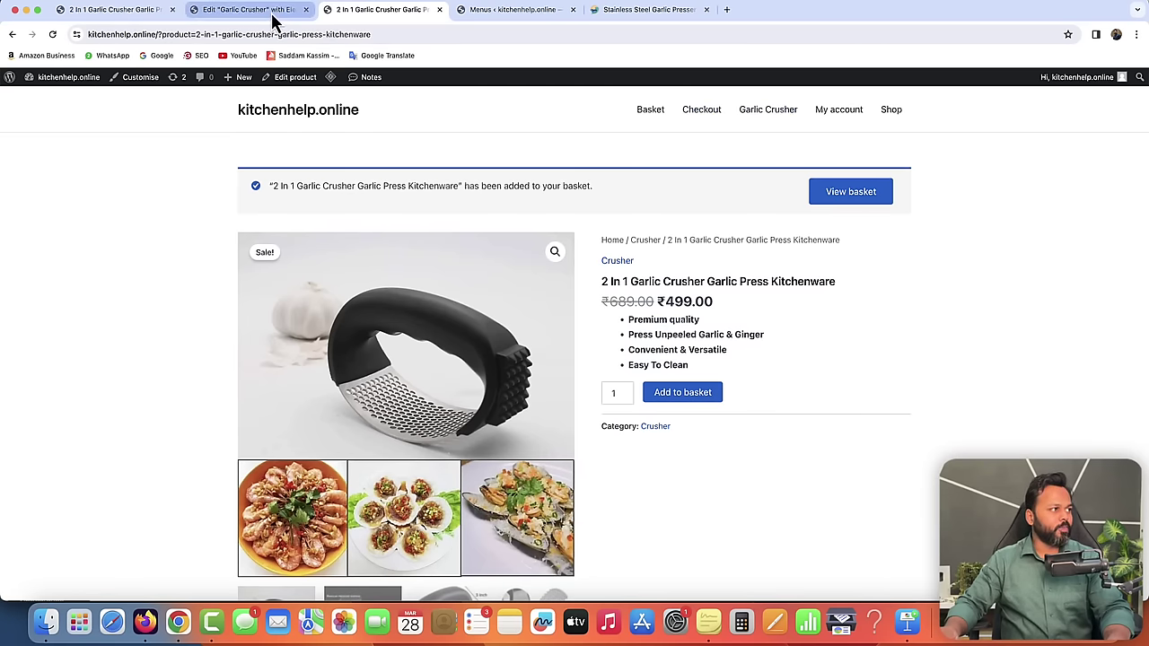
left_click(270, 10)
left_click(99, 11)
left_click(511, 10)
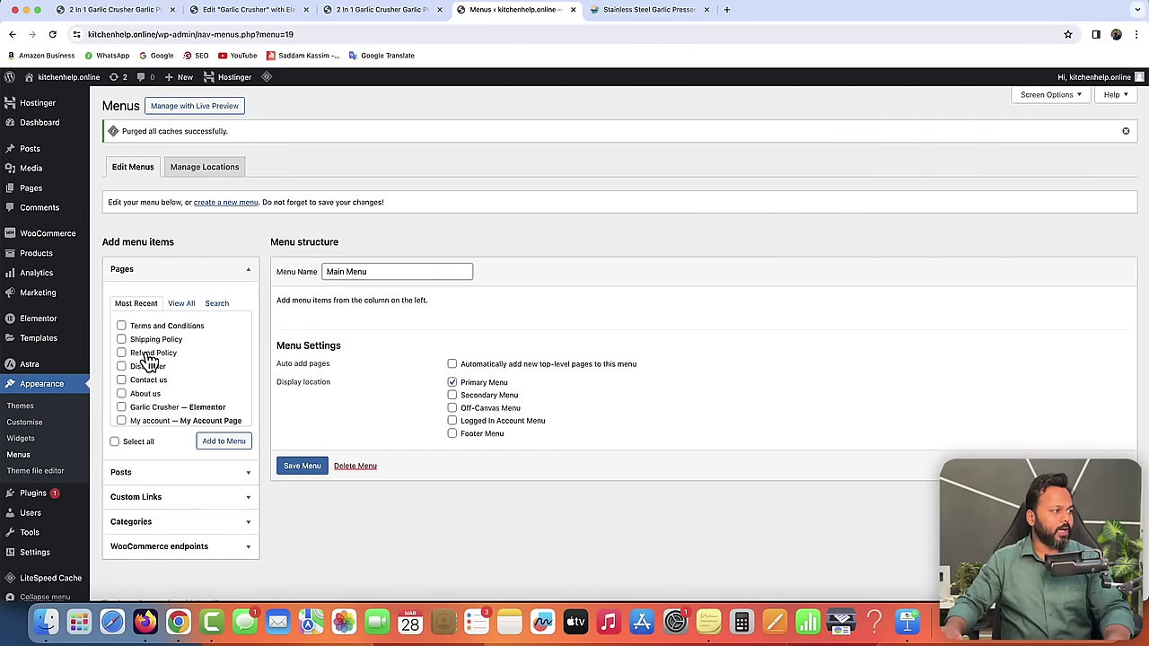
Step: Add About us, Contact us and Garlic Crusher, move Garlic Crusher first, and save
left_click(182, 303)
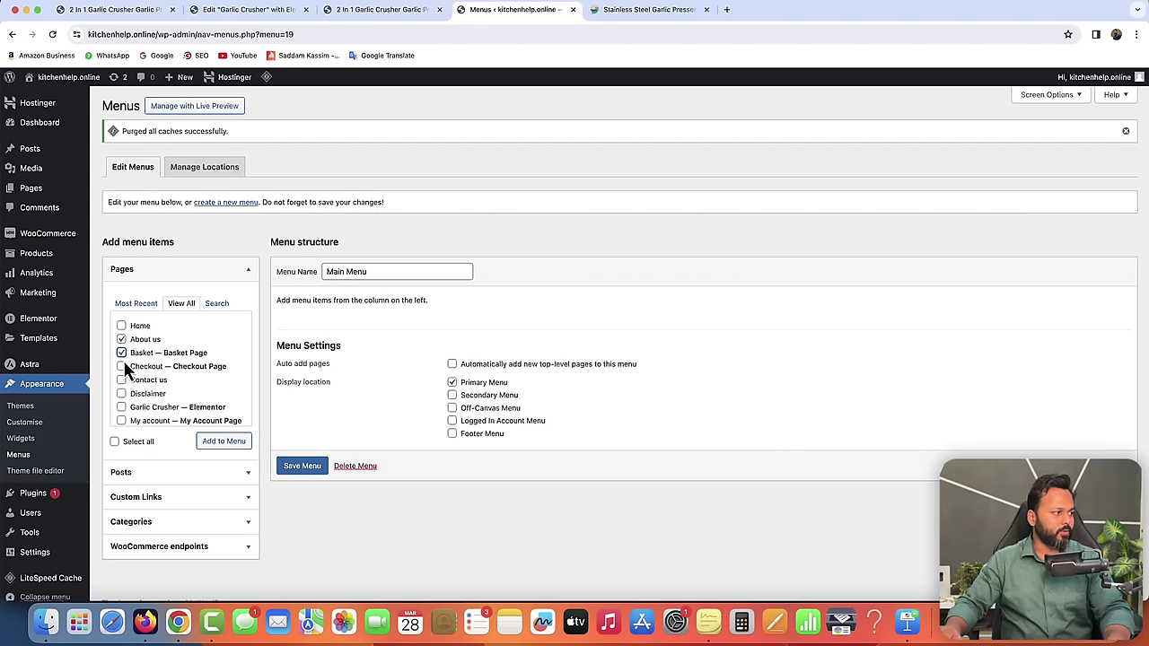
scroll(127, 380, "down", 1)
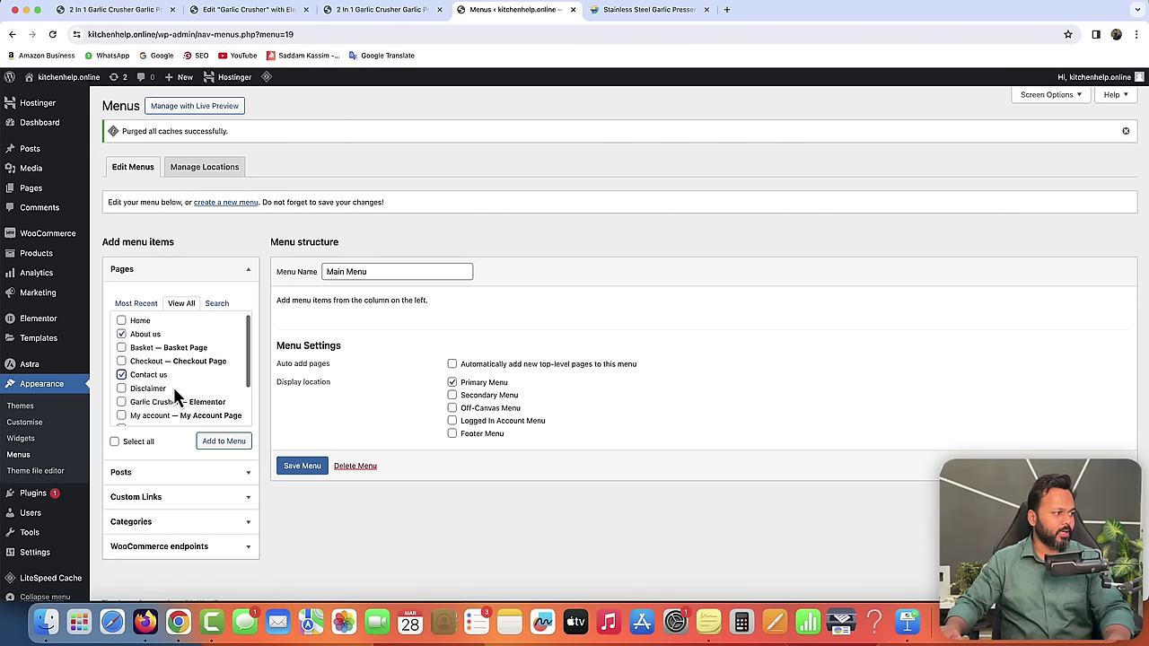
scroll(177, 395, "down", 2)
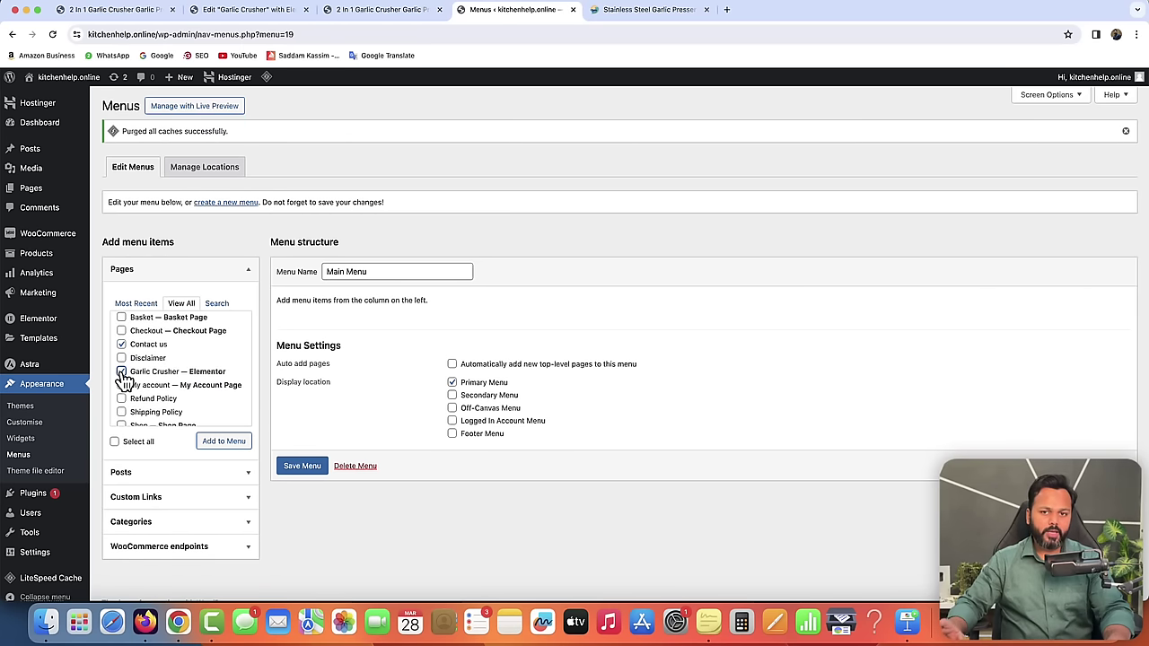
left_click(226, 444)
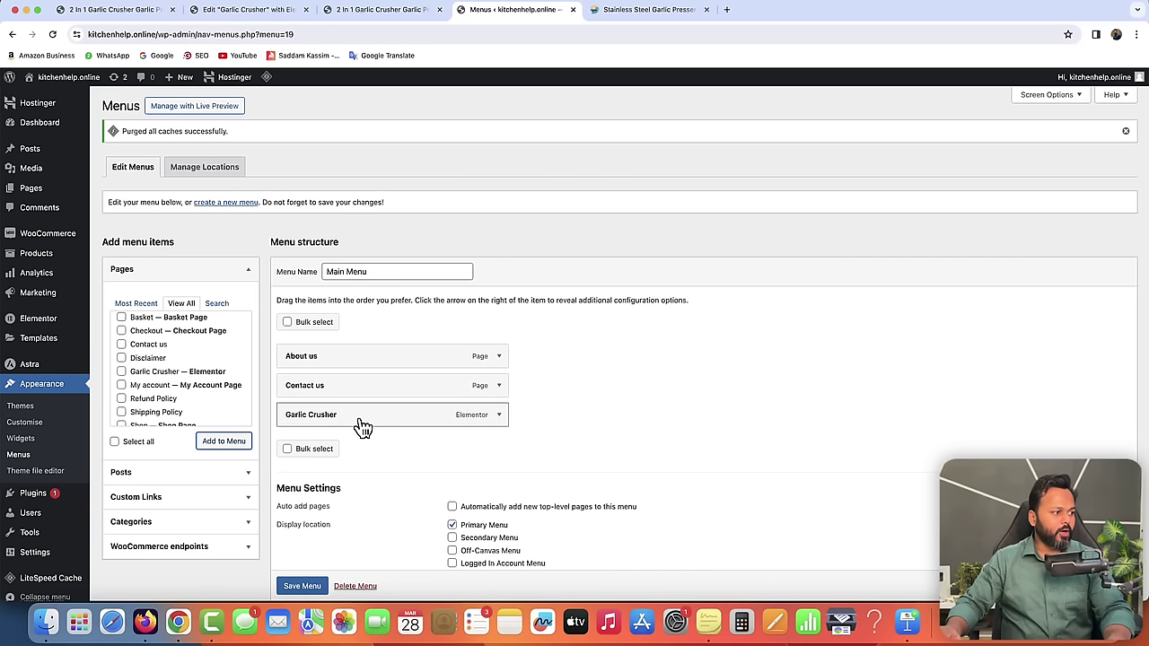
left_click_drag(362, 421, 331, 367)
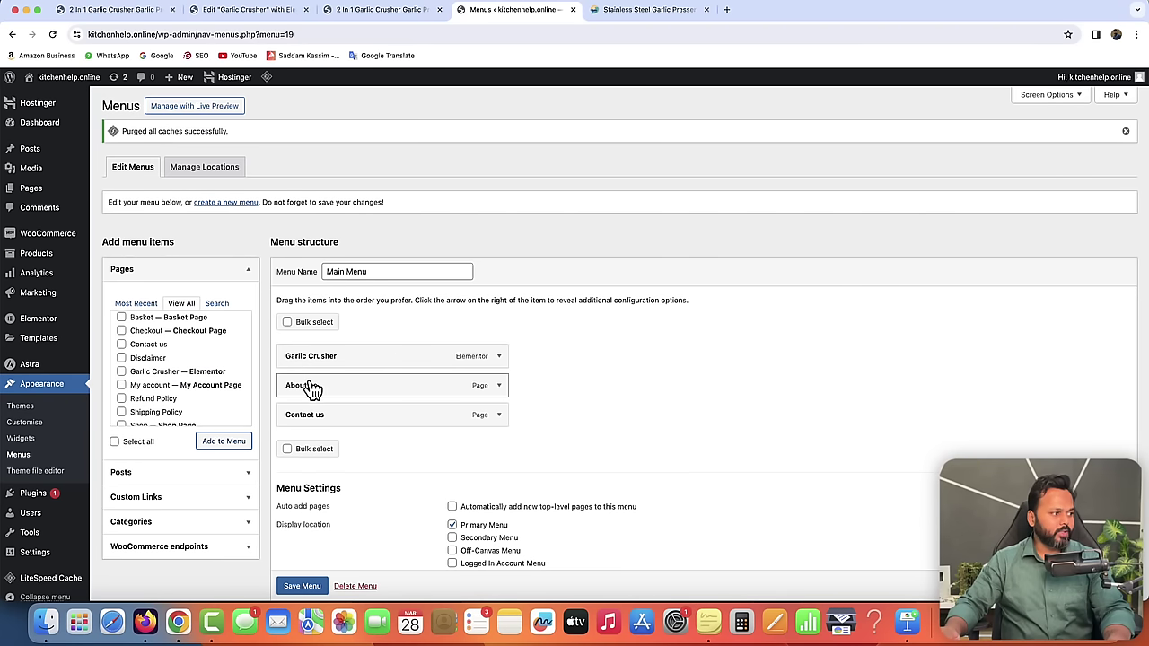
scroll(351, 530, "down", 1)
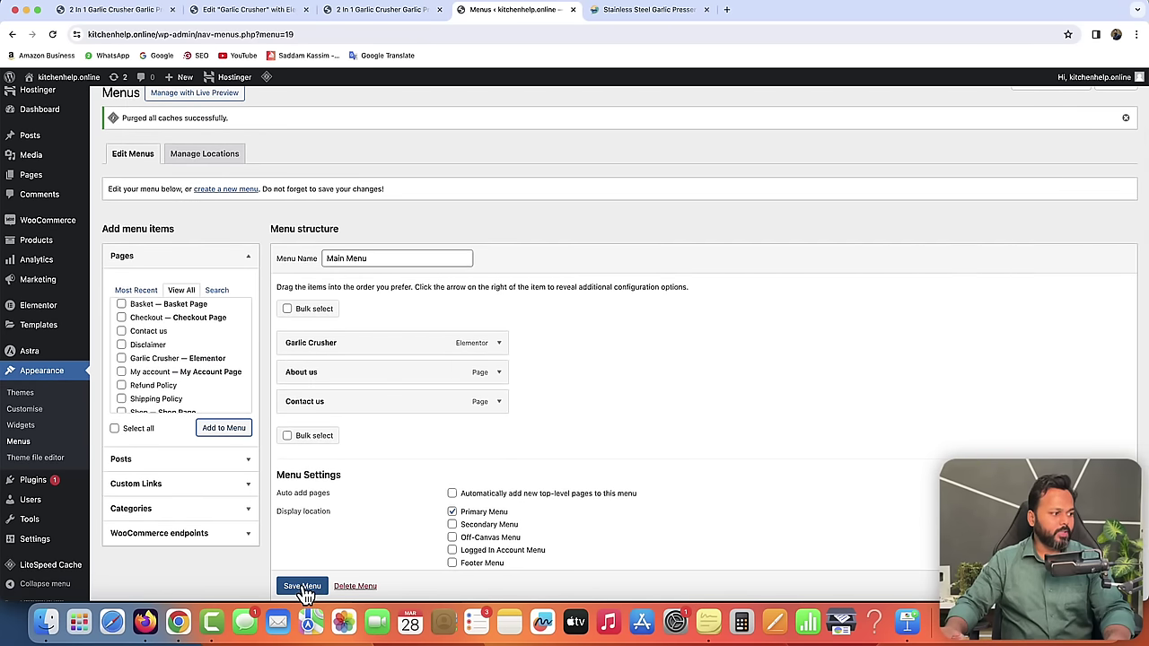
scroll(310, 588, "down", 2)
left_click(303, 564)
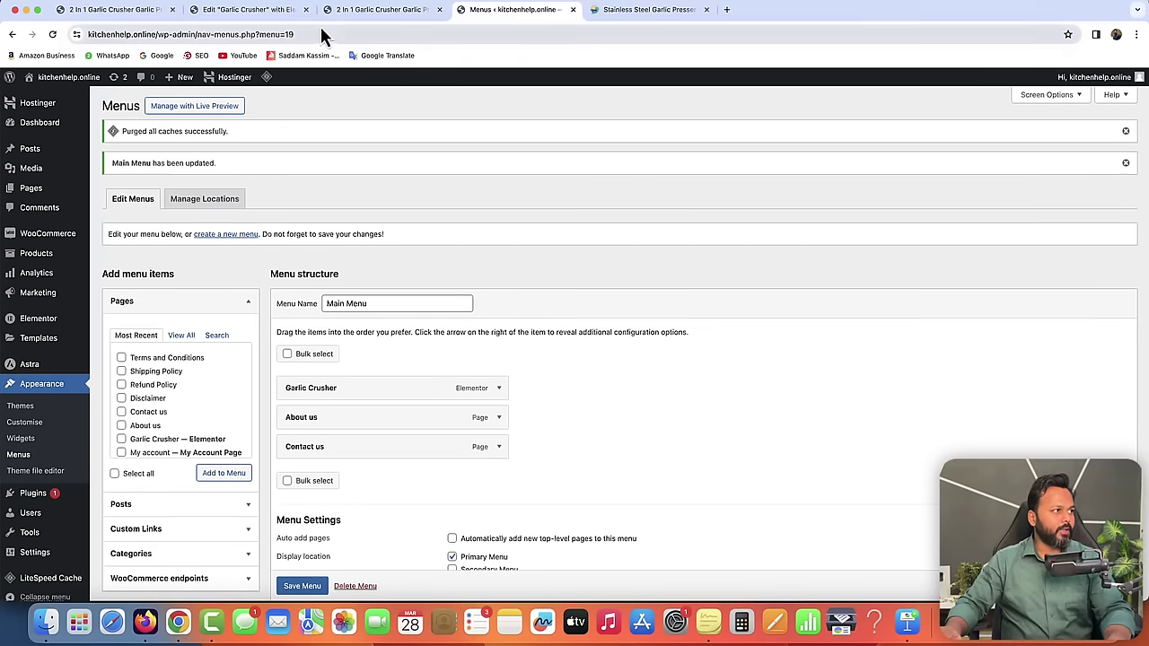
Step: Reload the garlic crusher product page, confirming resubmission, to see the new header links
left_click(341, 12)
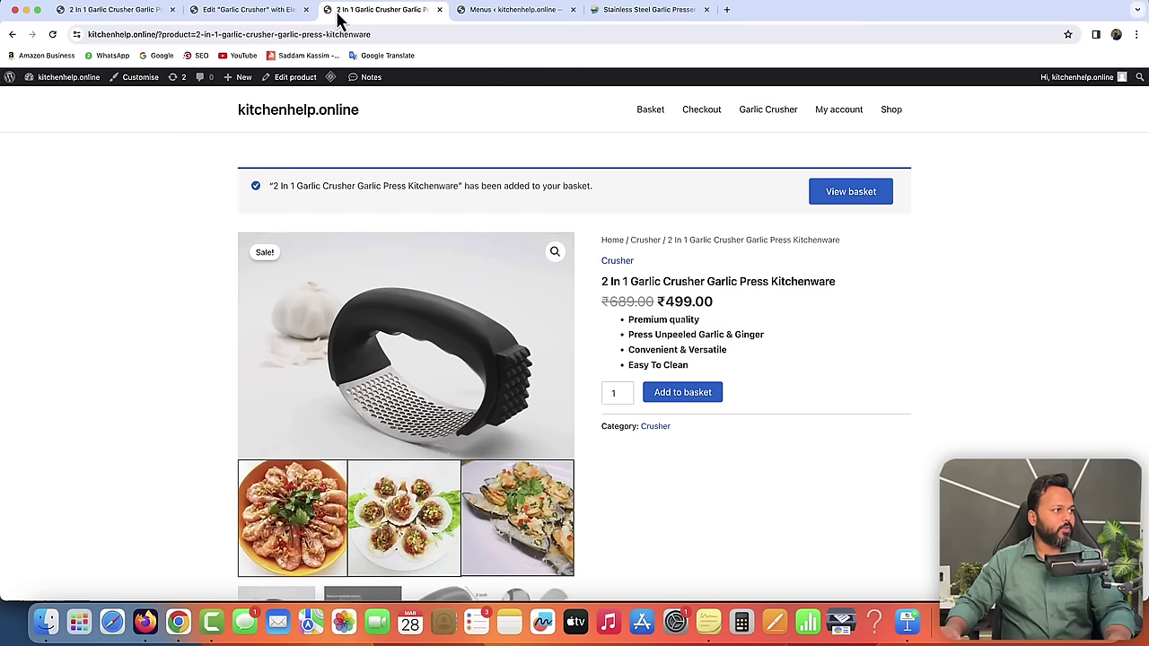
left_click(52, 34)
left_click(662, 127)
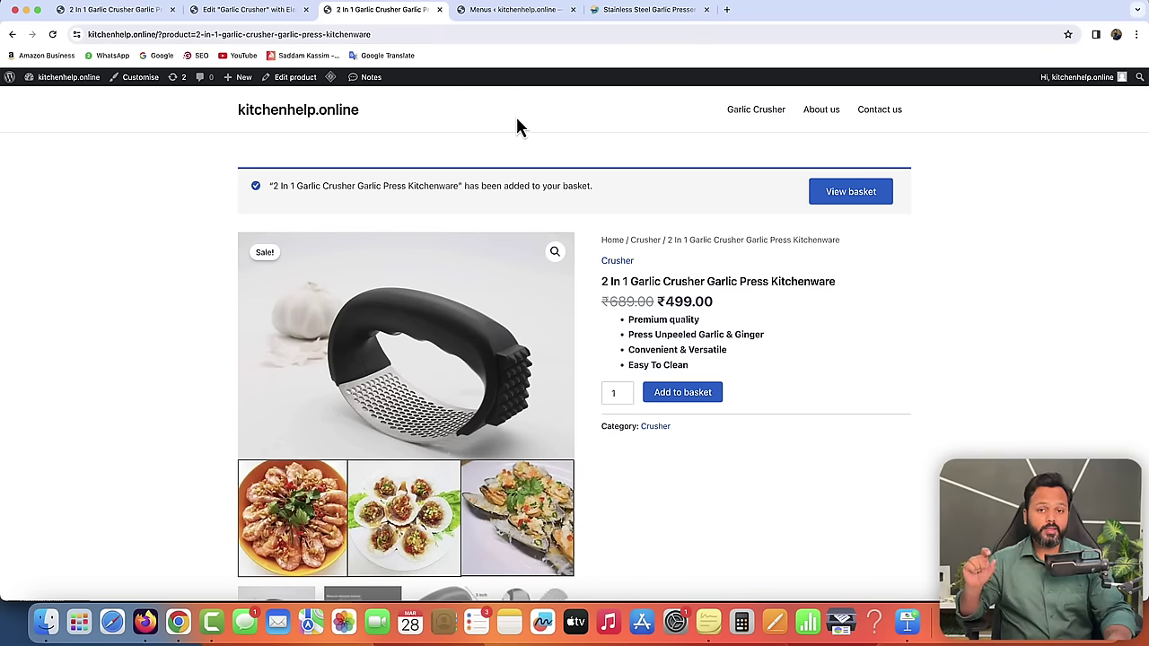
Step: Exit Elementor back to the Pages list and close the duplicate product tab
left_click(241, 9)
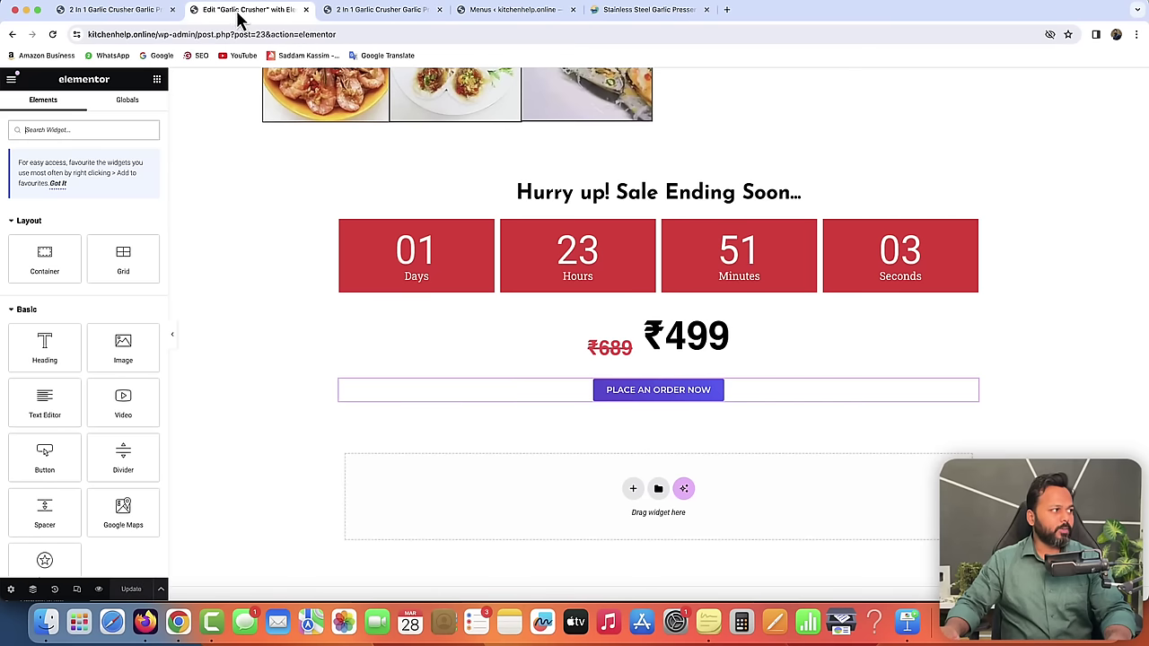
left_click(11, 79)
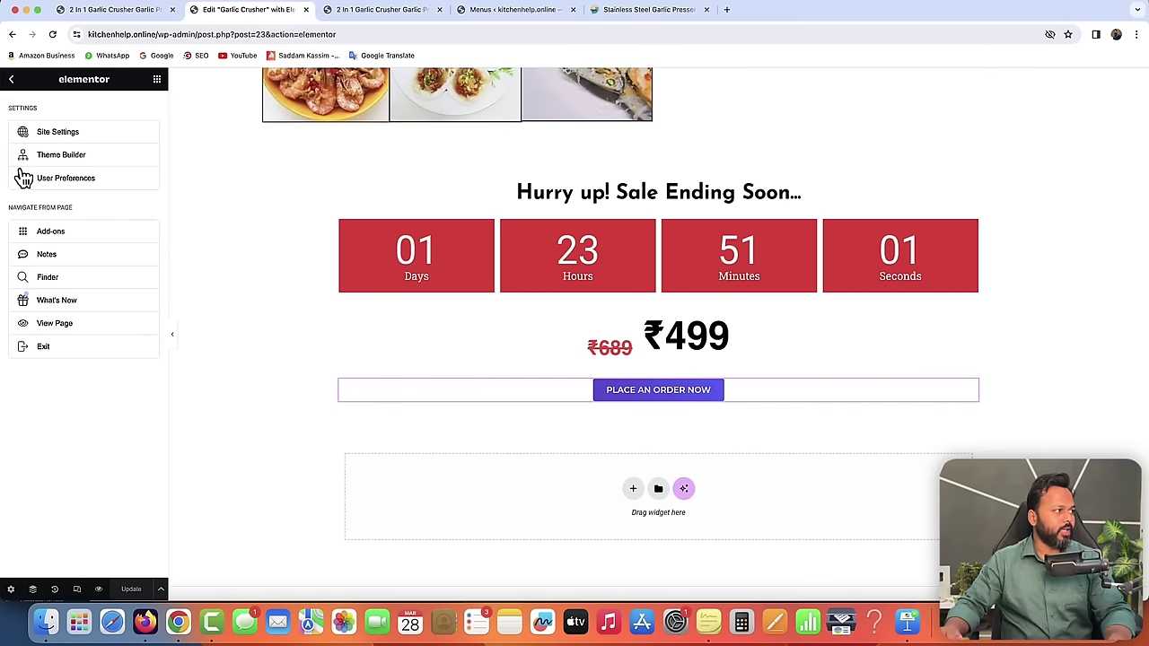
left_click(63, 354)
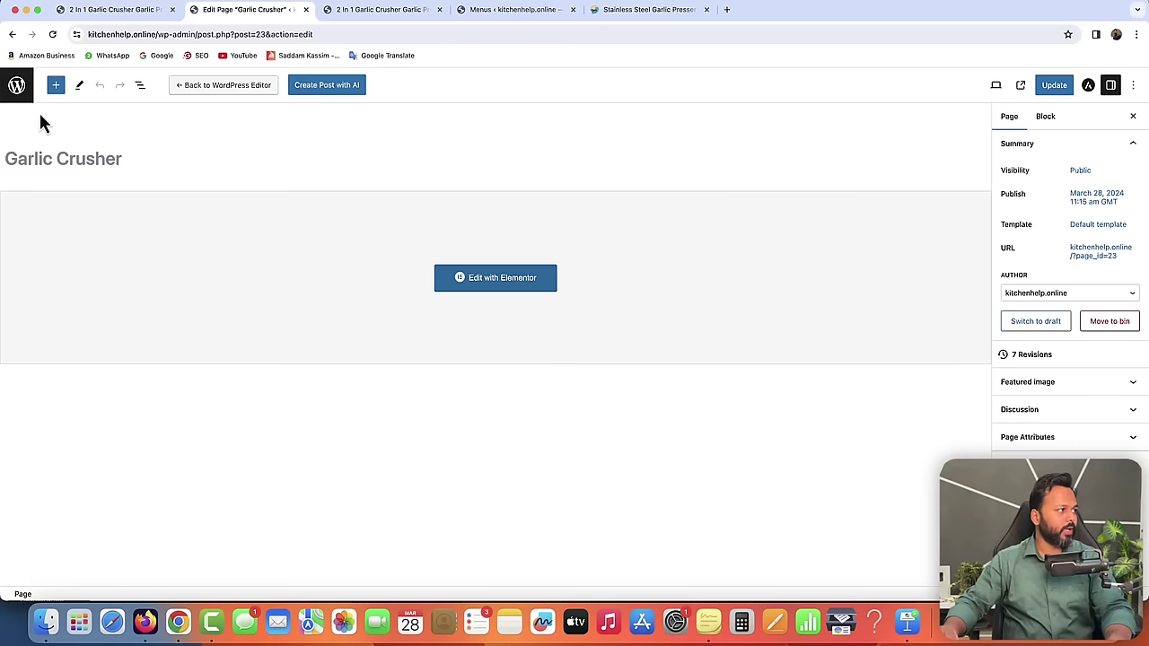
left_click(16, 86)
middle_click(100, 13)
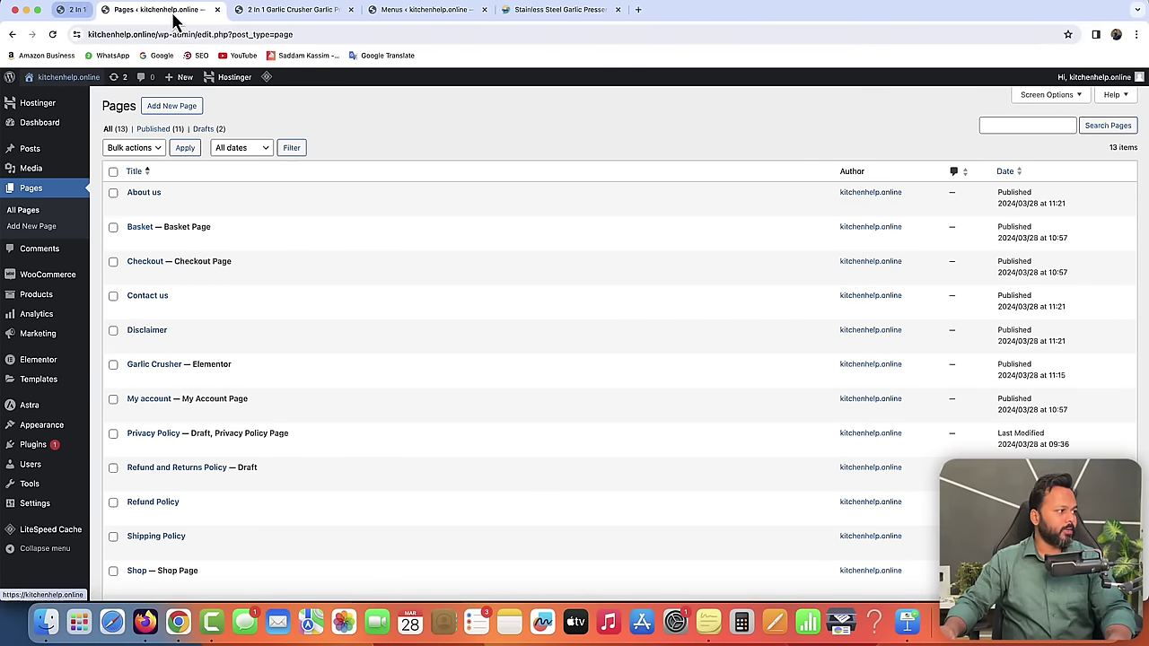
mouse_move(72, 385)
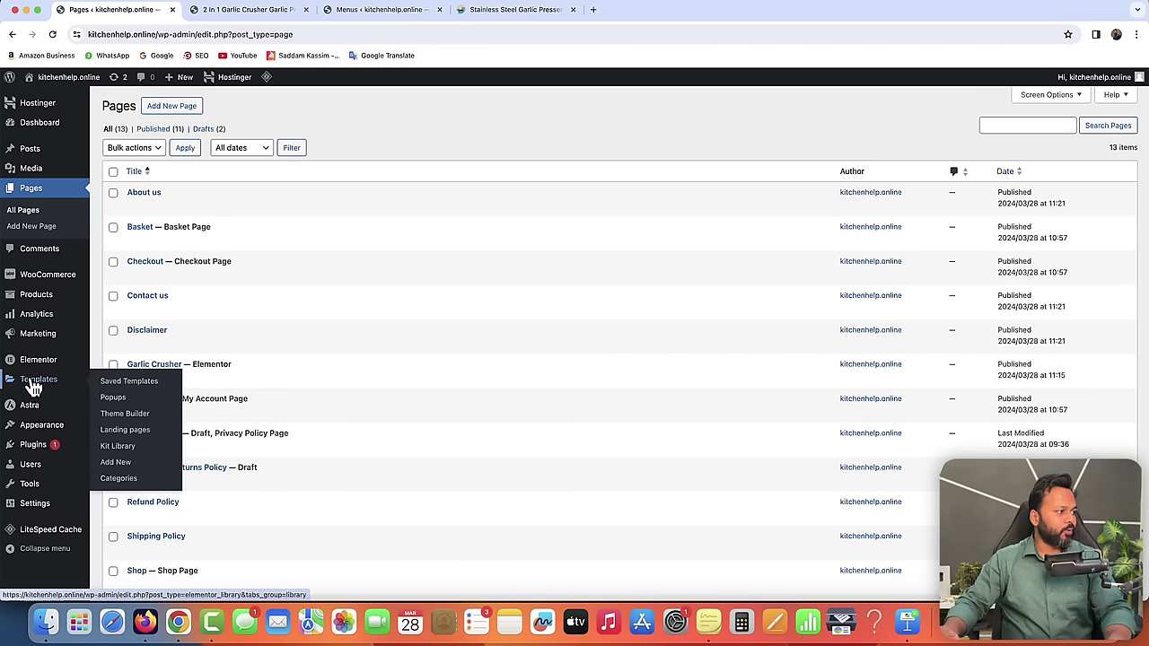
Step: Add a Theme Builder header, import the Garlic Crusher header JSON, and insert it
left_click(124, 418)
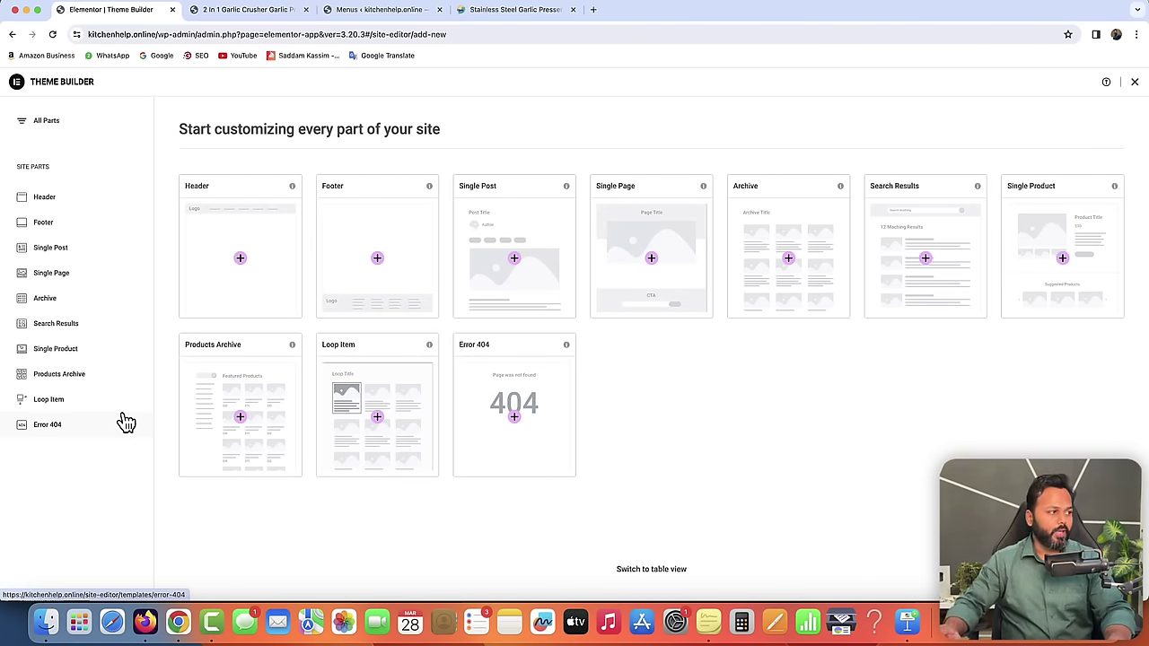
left_click(241, 260)
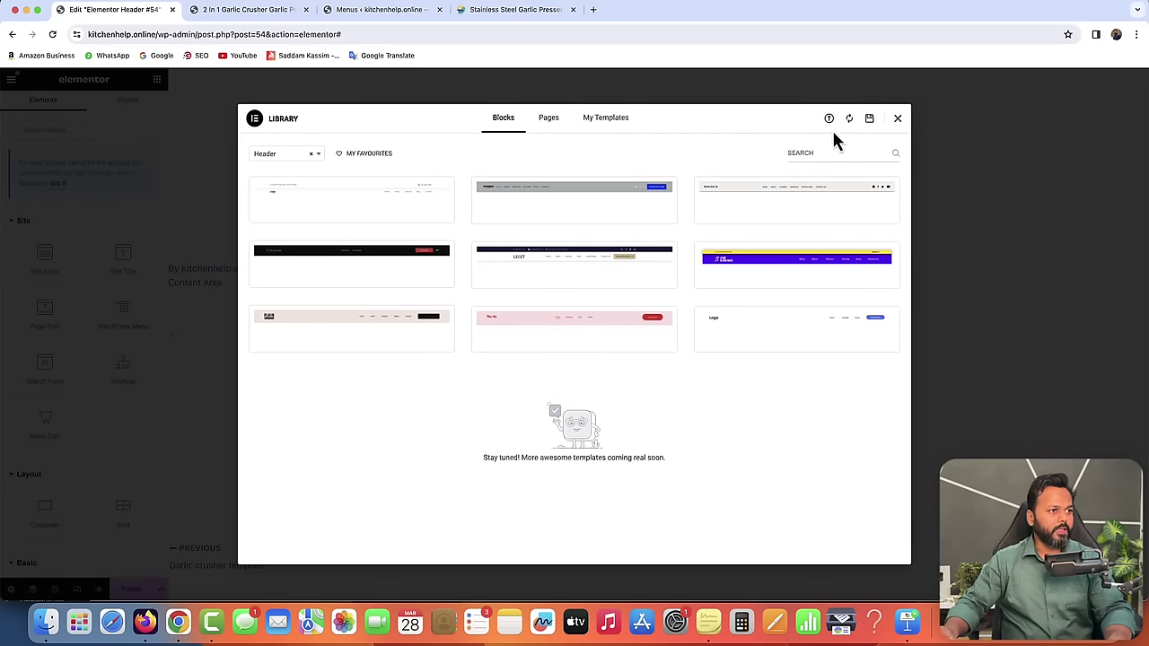
left_click(831, 120)
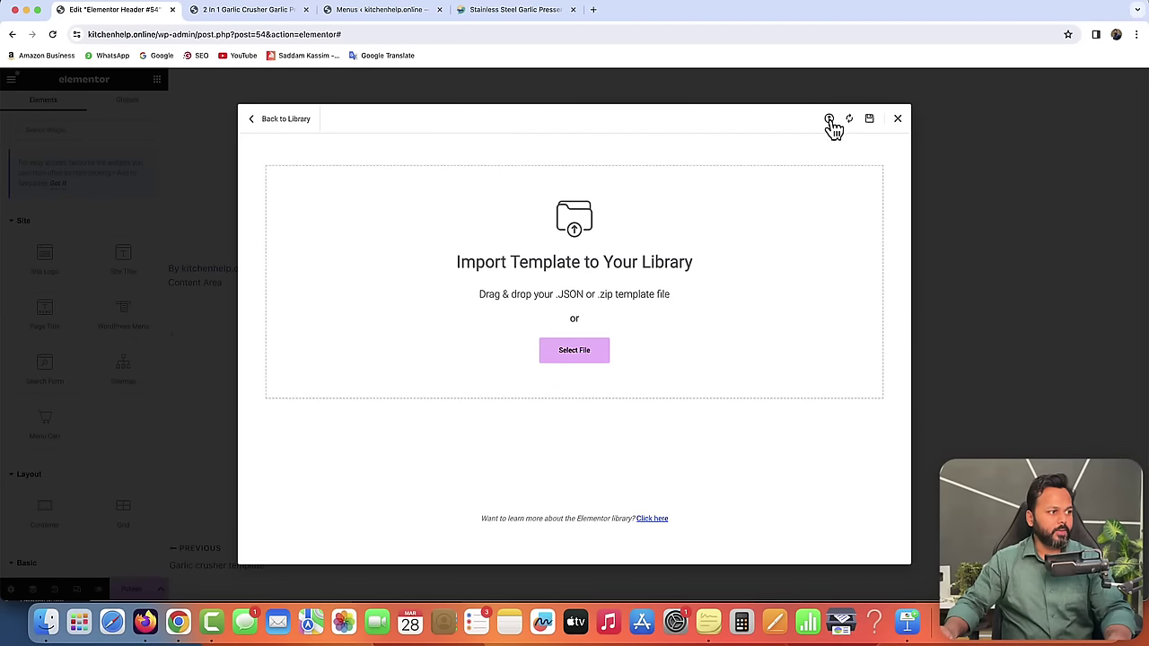
left_click(575, 351)
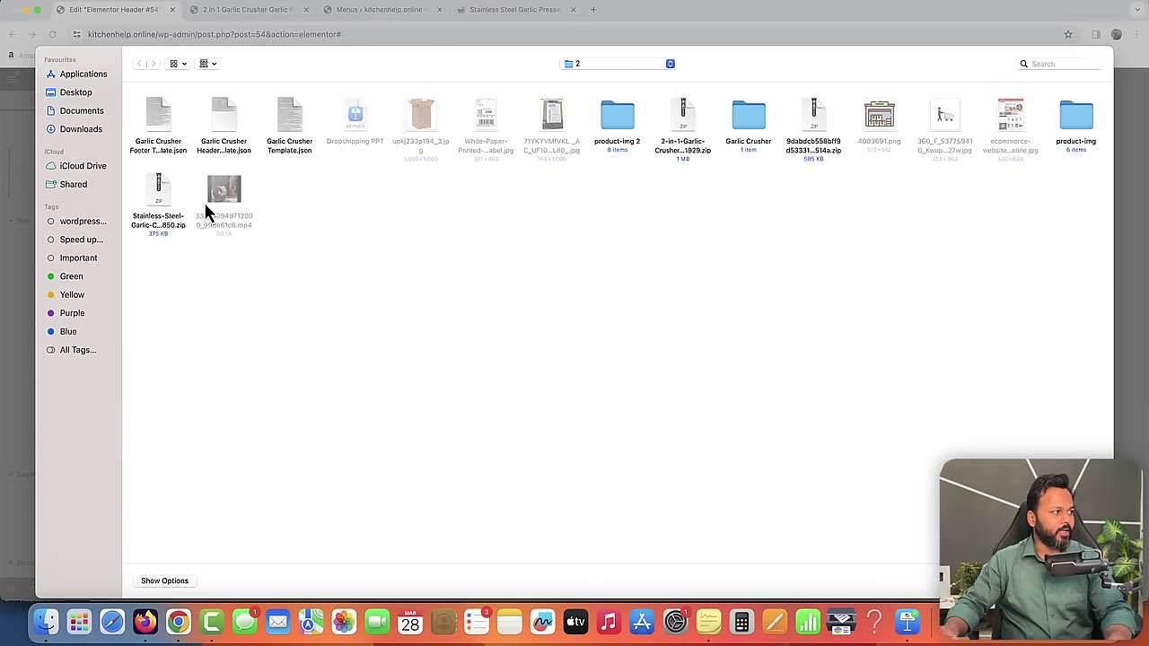
left_click(213, 167)
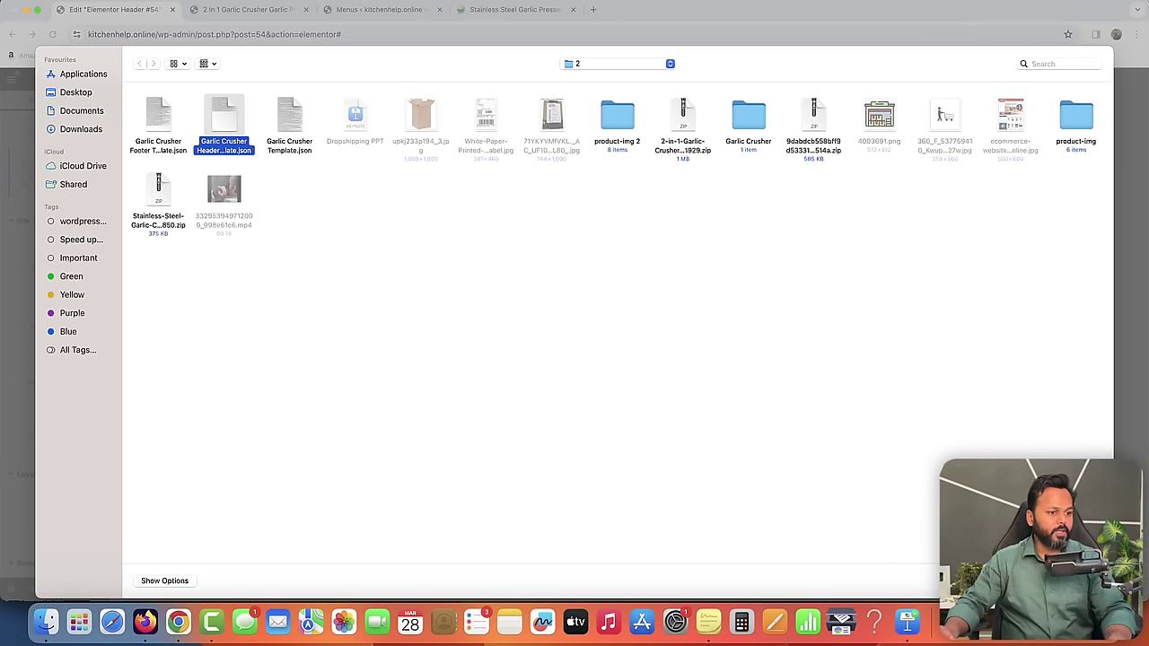
left_click(1073, 580)
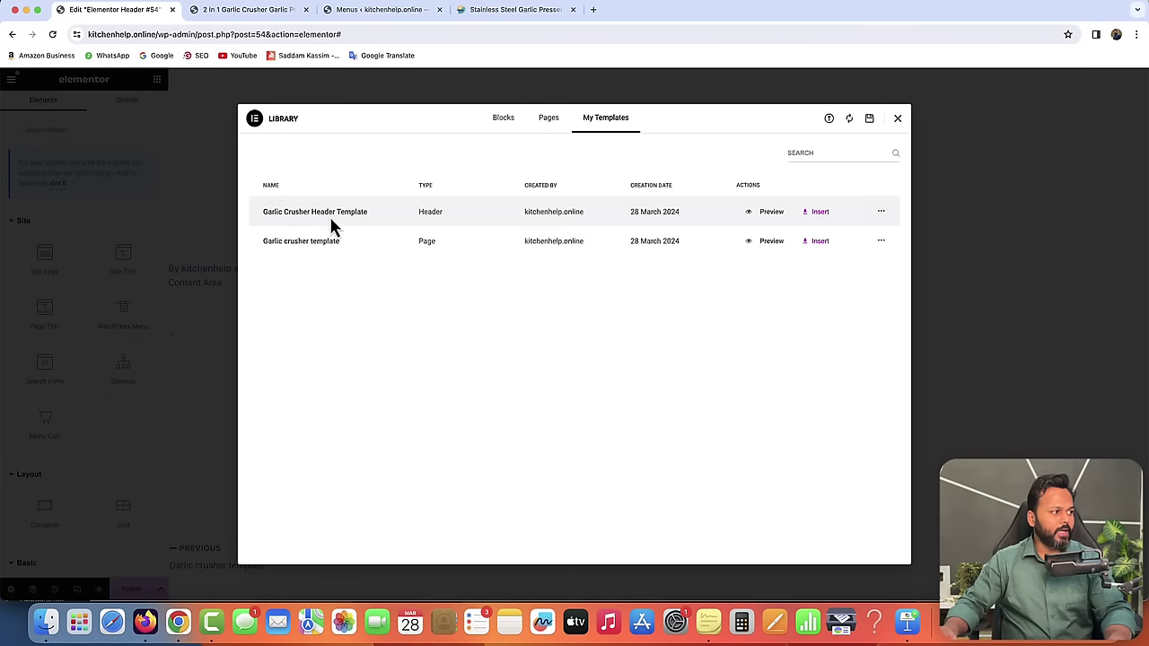
left_click(819, 212)
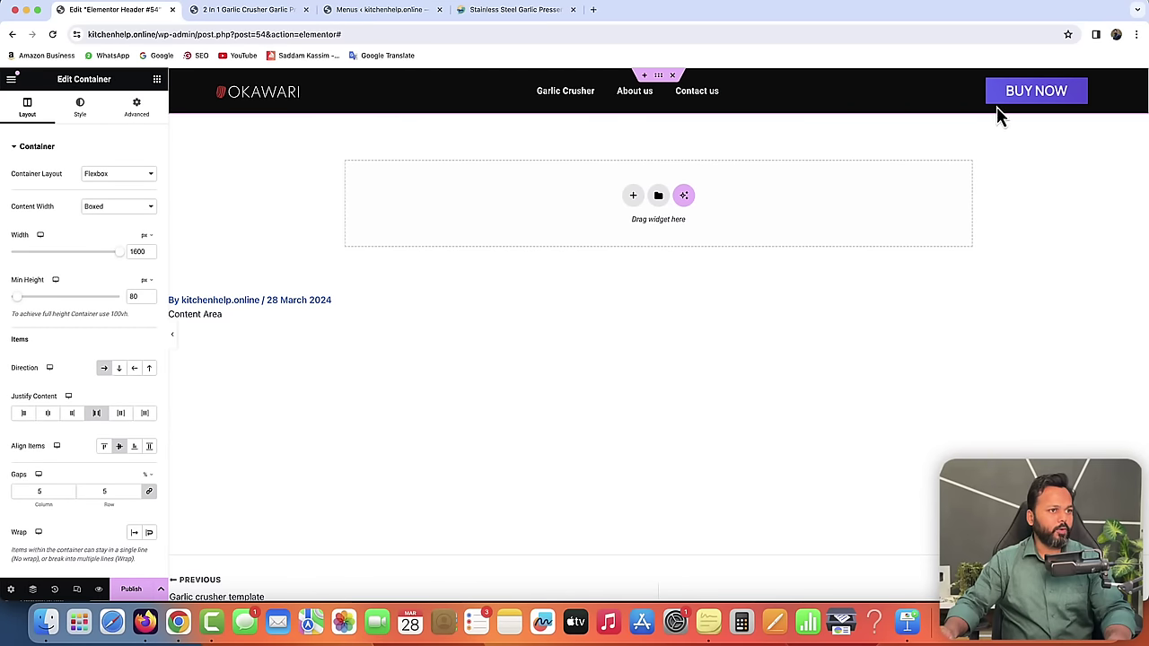
Step: Paste the copied garlic crusher product page URL into the BUY NOW button's Link field
left_click(1084, 90)
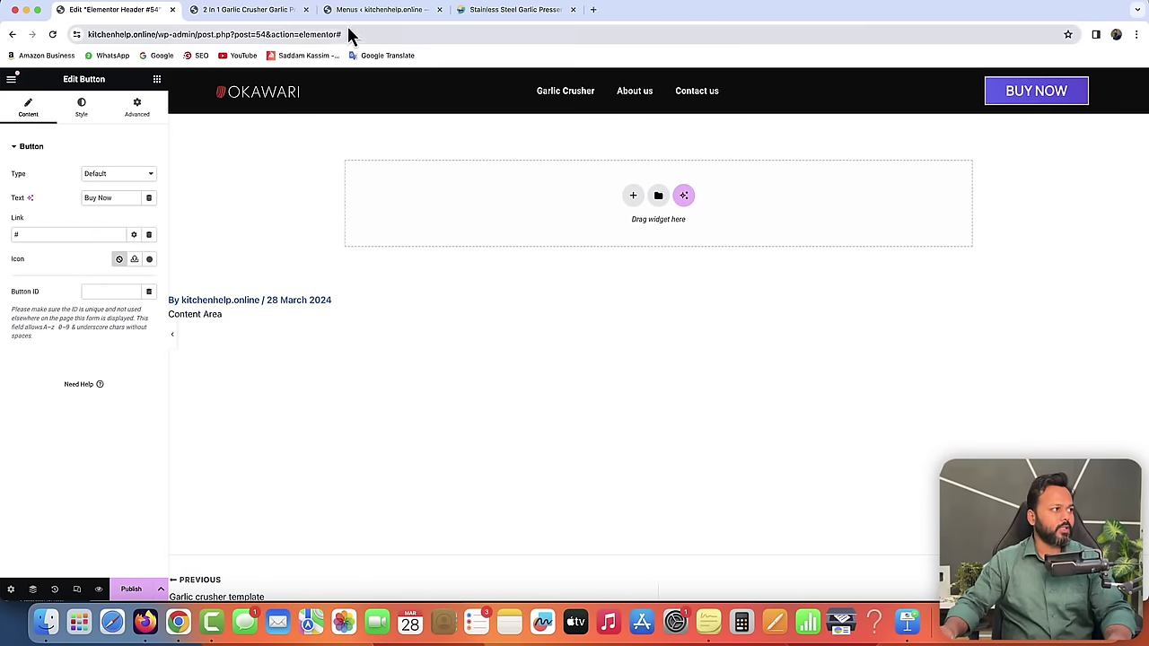
left_click(260, 11)
left_click(265, 34)
right_click(265, 34)
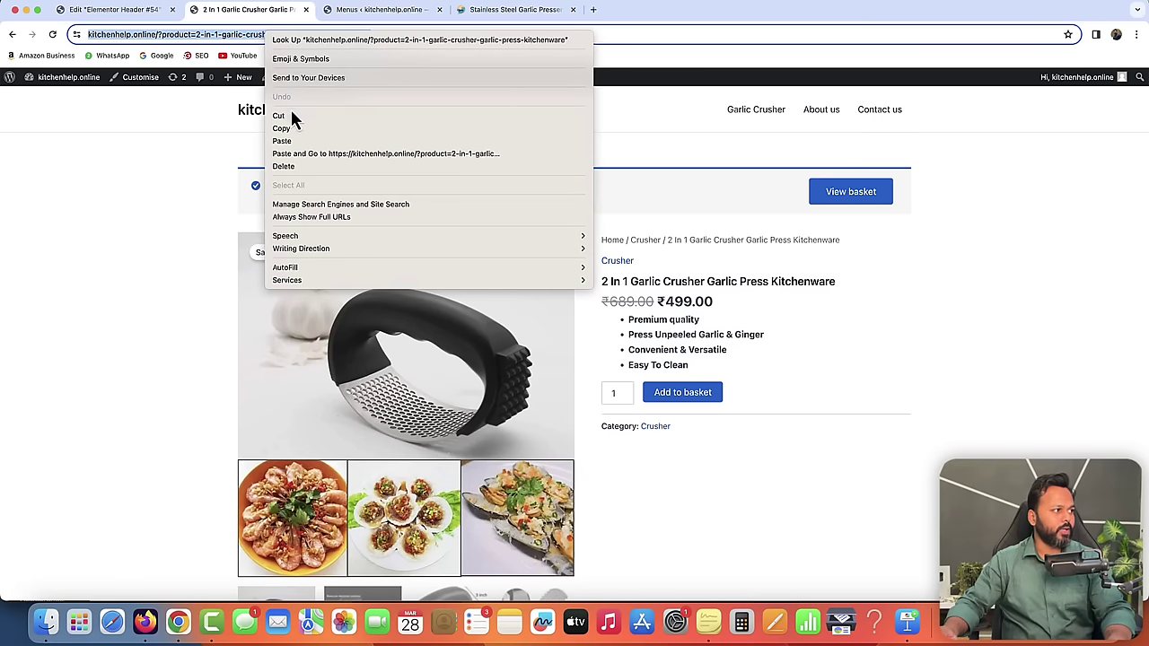
left_click(283, 128)
left_click(126, 10)
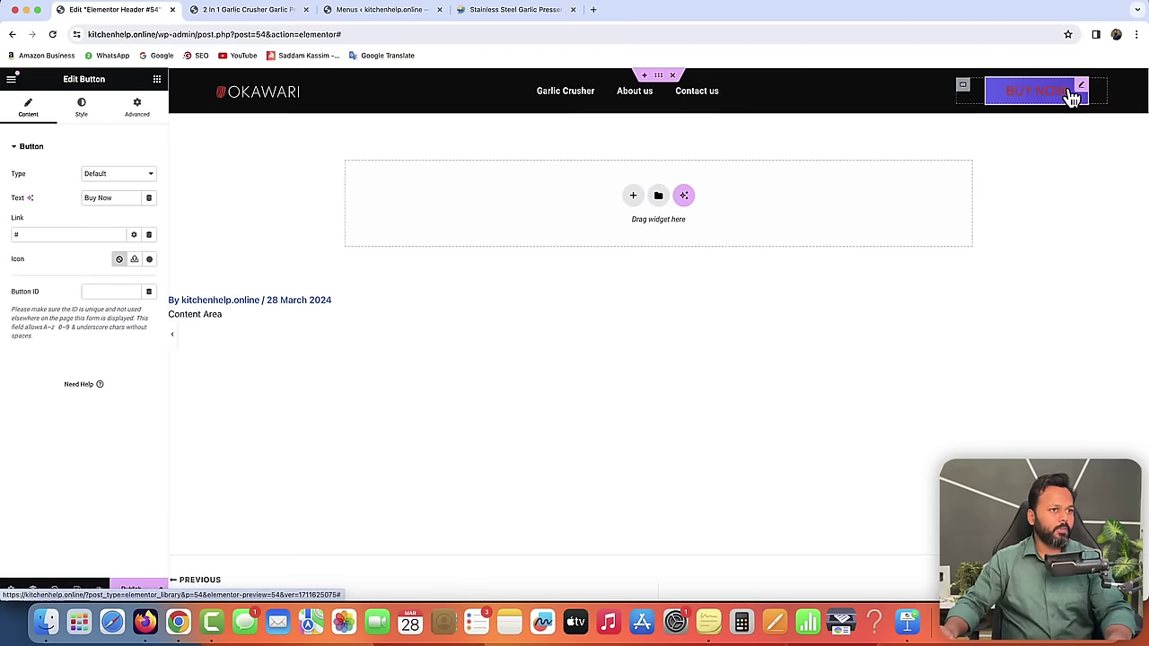
left_click(14, 235)
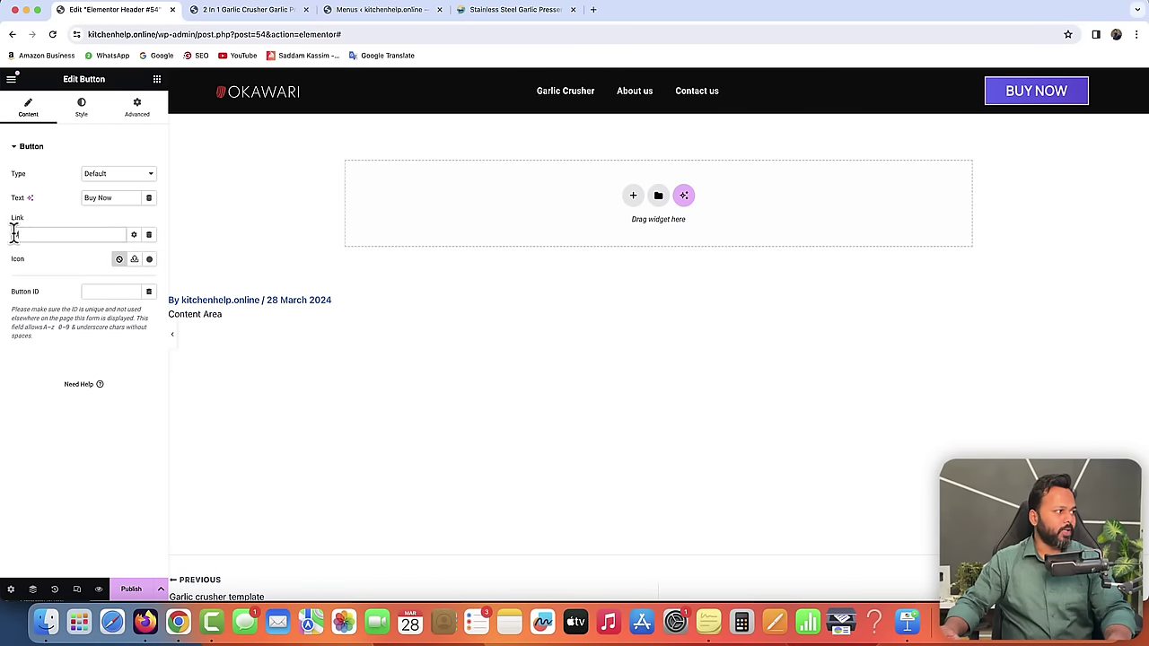
key("super+v")
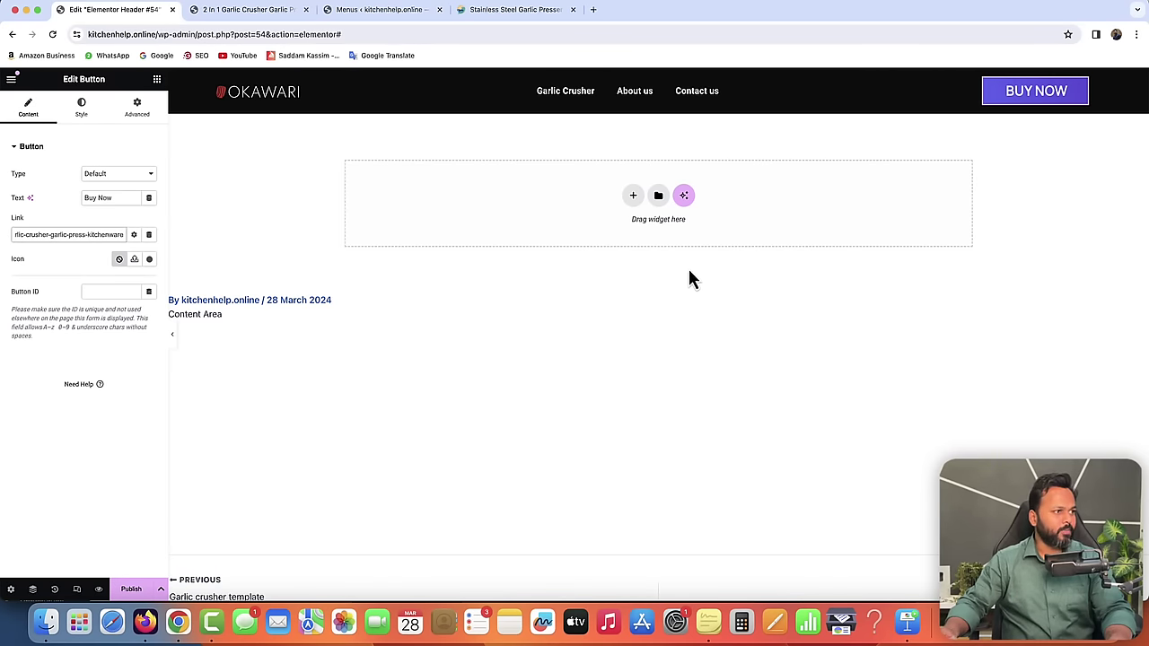
left_click(293, 93)
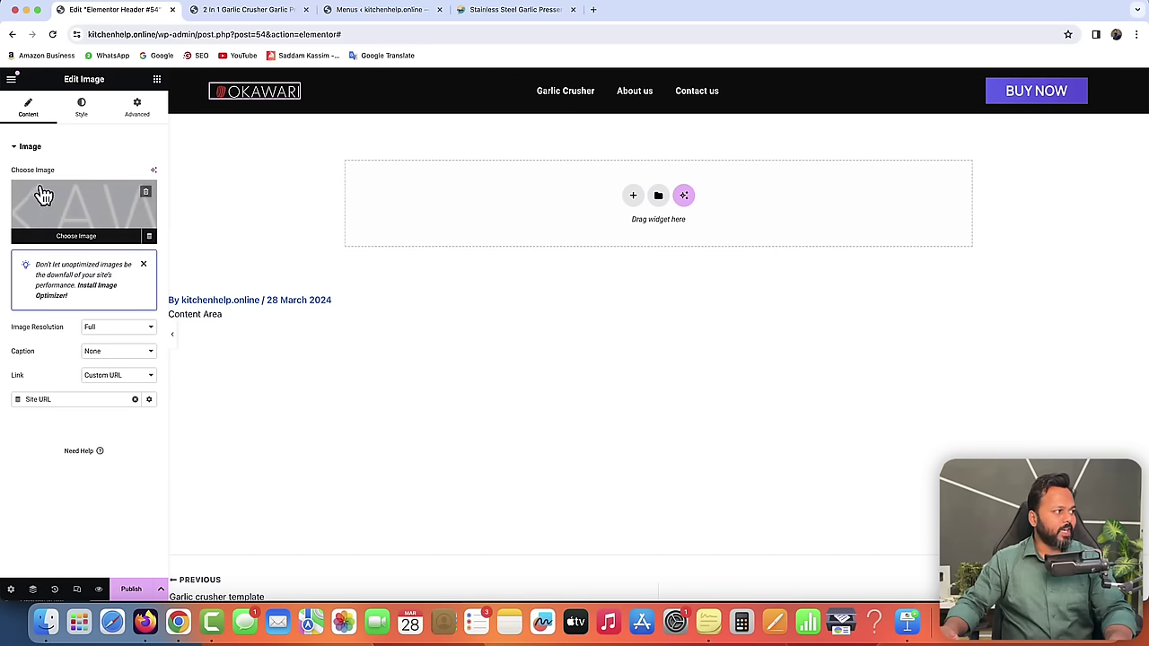
left_click(79, 238)
left_click(156, 126)
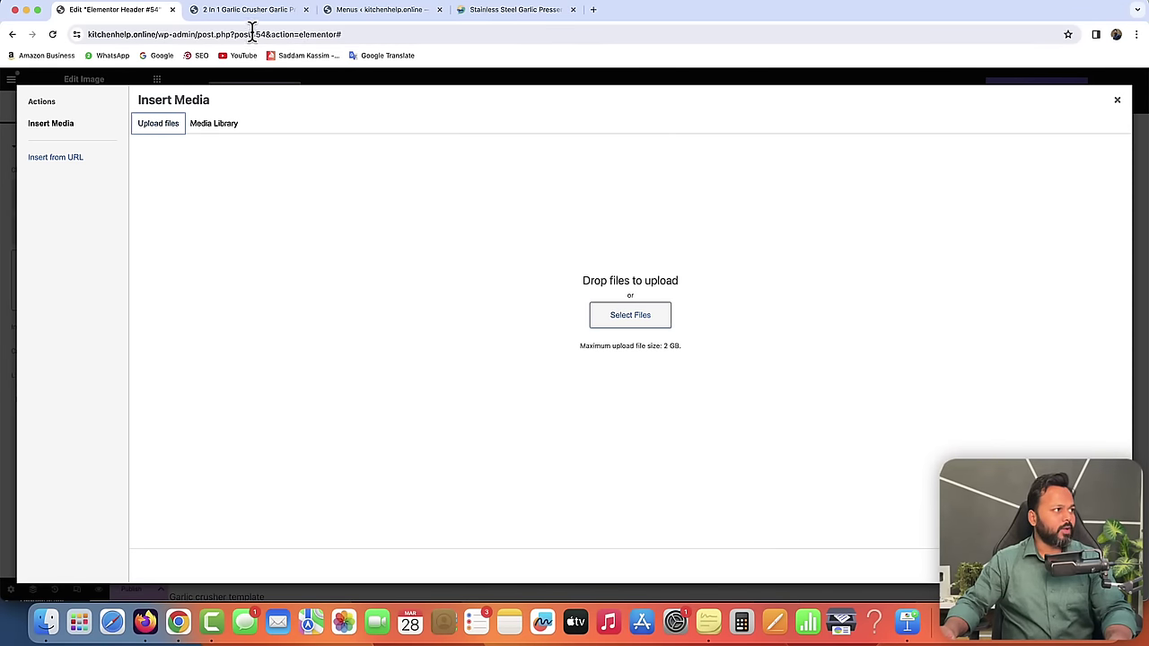
left_click(250, 13)
left_click(760, 113)
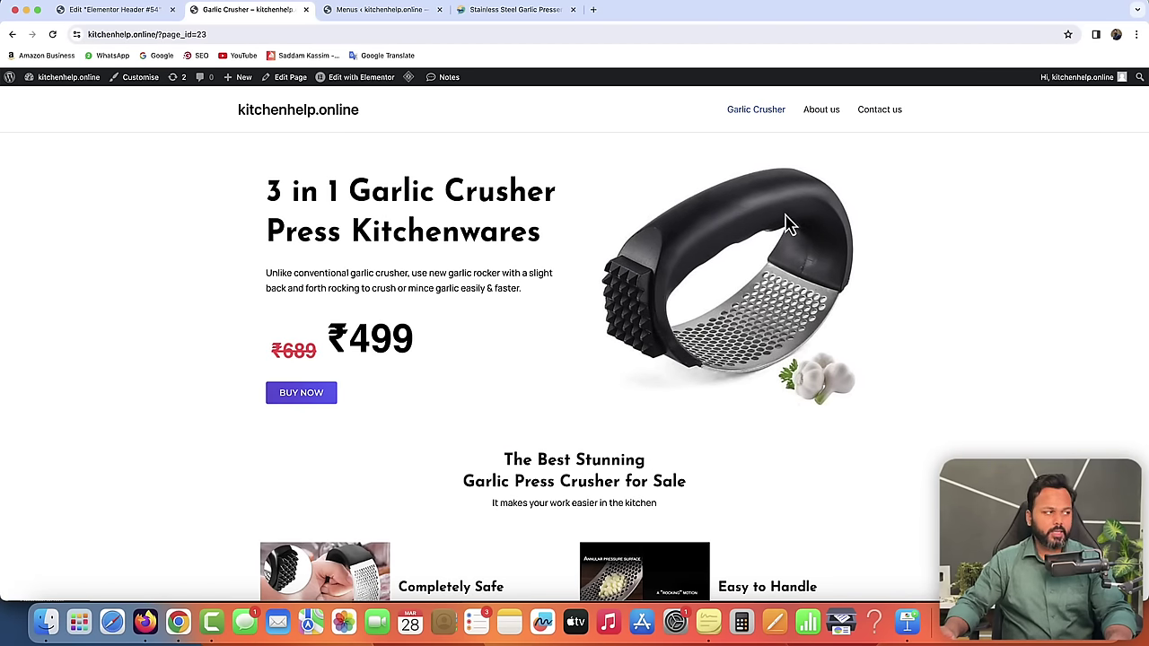
left_click(108, 10)
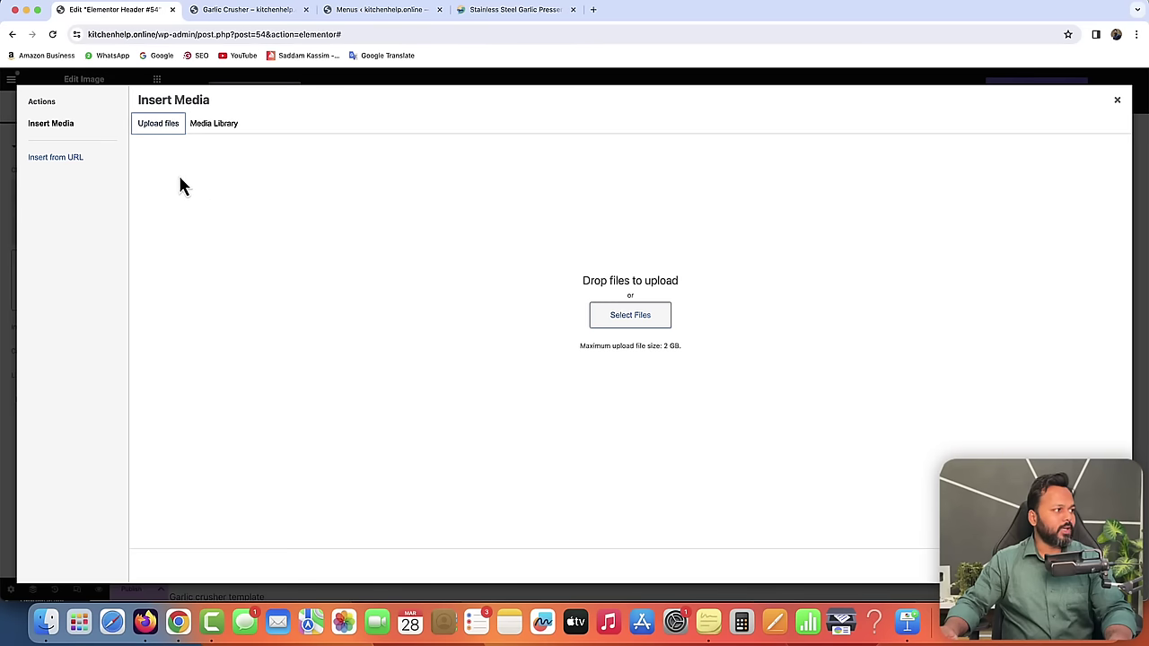
left_click(1120, 99)
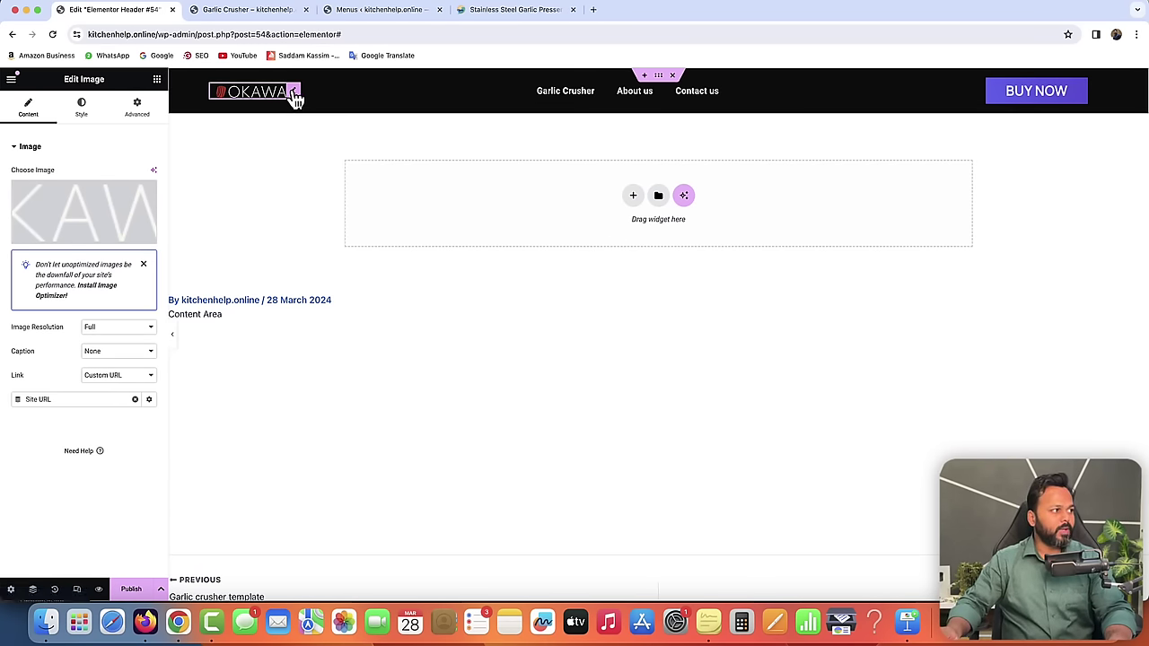
mouse_move(42, 249)
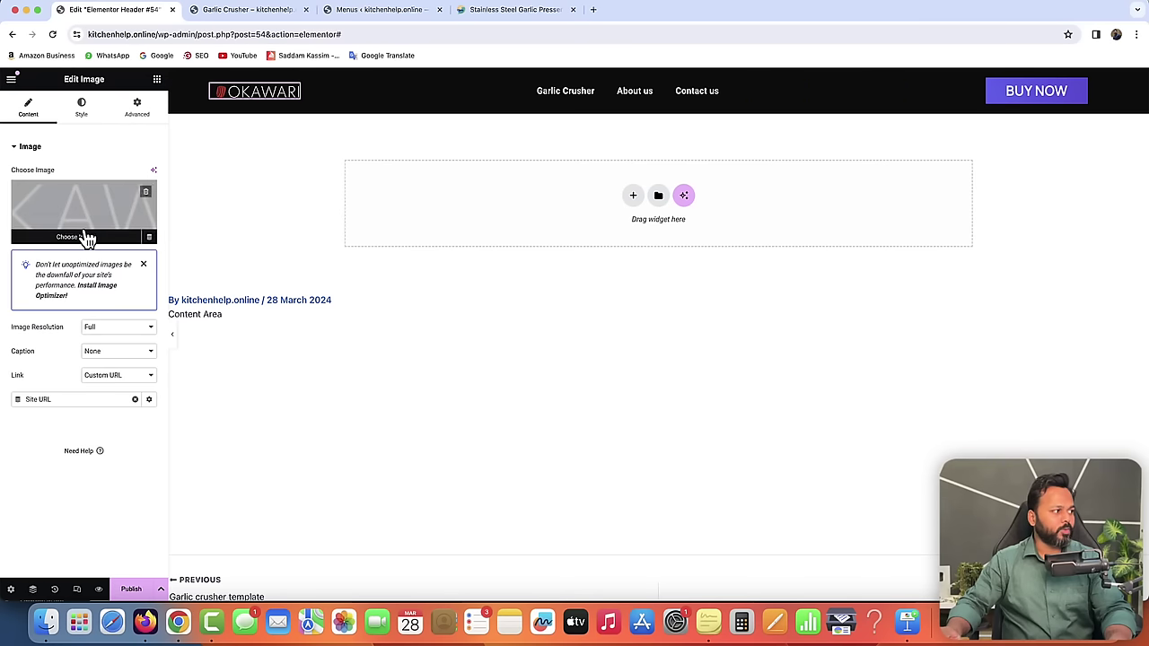
left_click(78, 239)
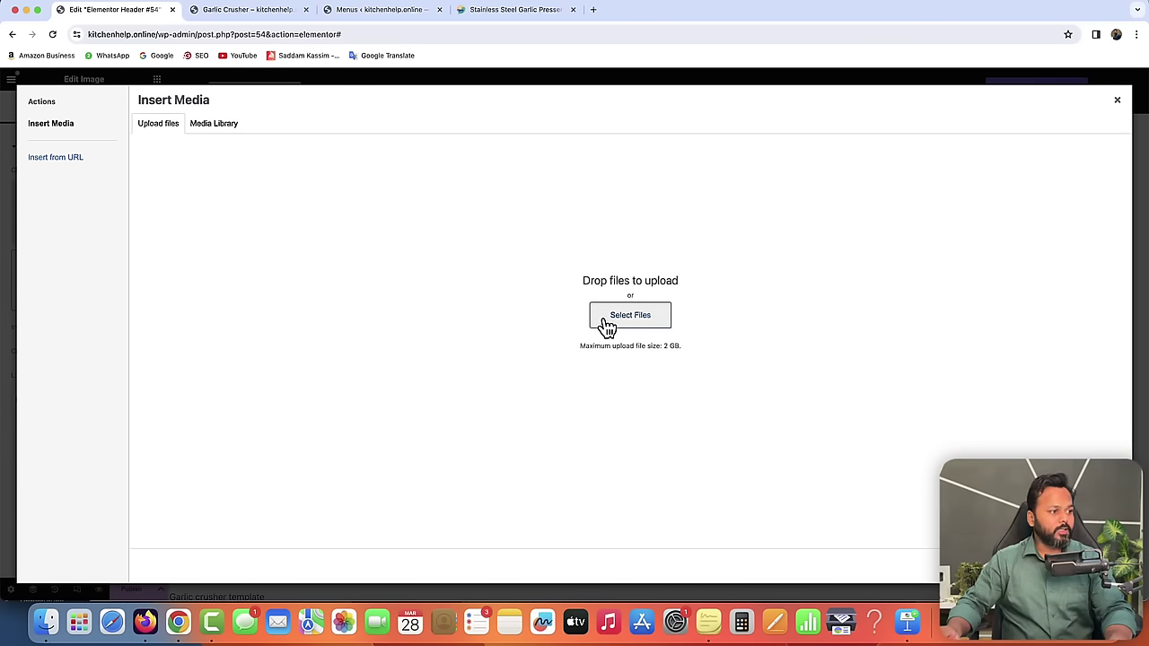
left_click(245, 9)
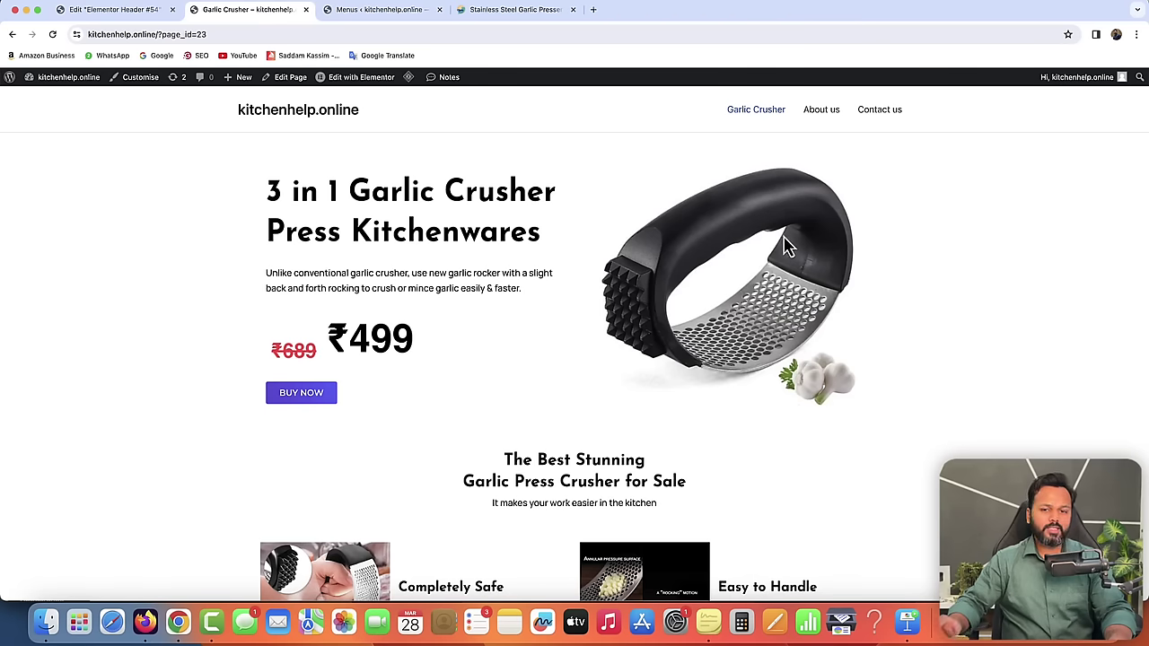
left_click(117, 10)
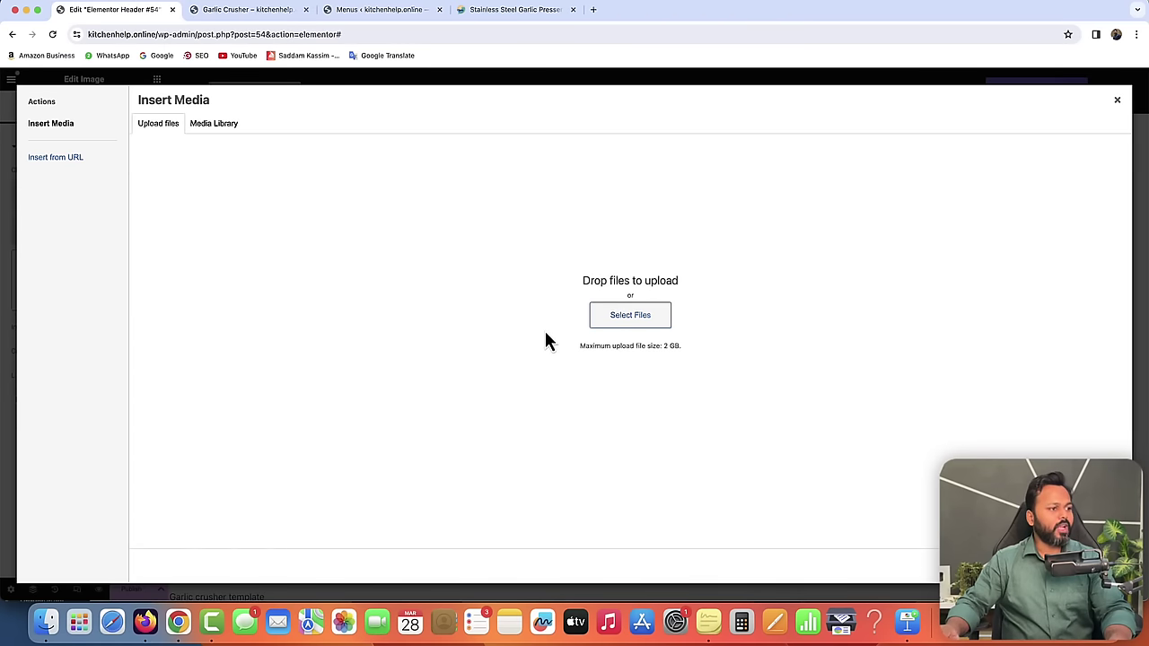
left_click(1117, 100)
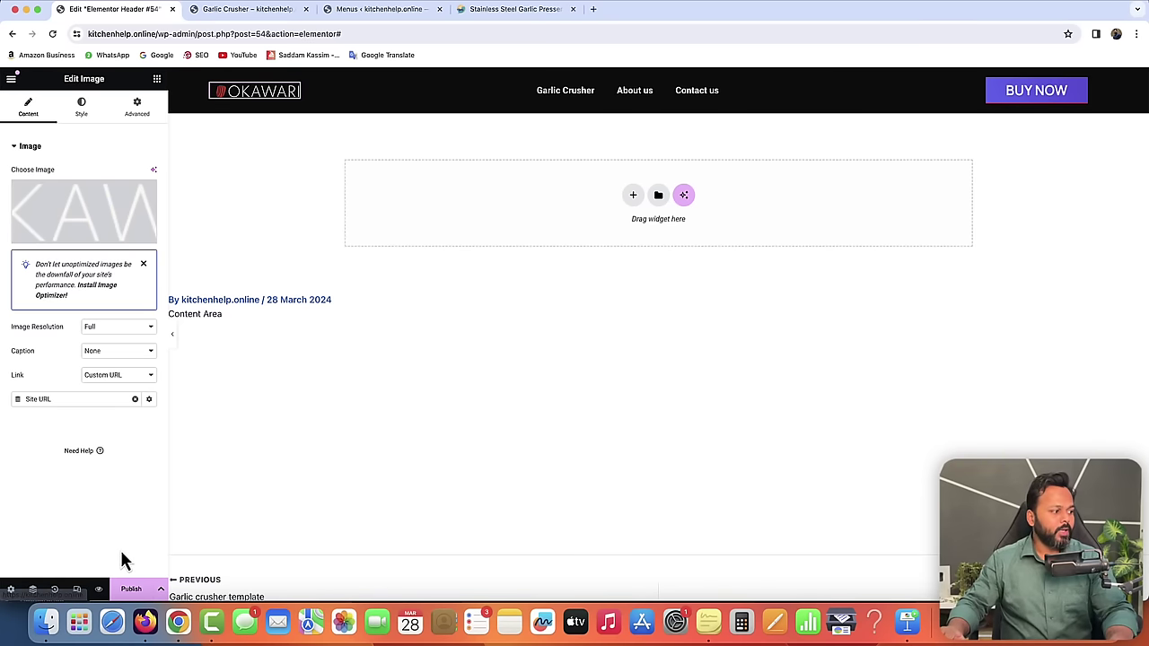
Step: Publish the header with an Include Entire Site condition, then view the live Garlic Crusher tab
left_click(131, 590)
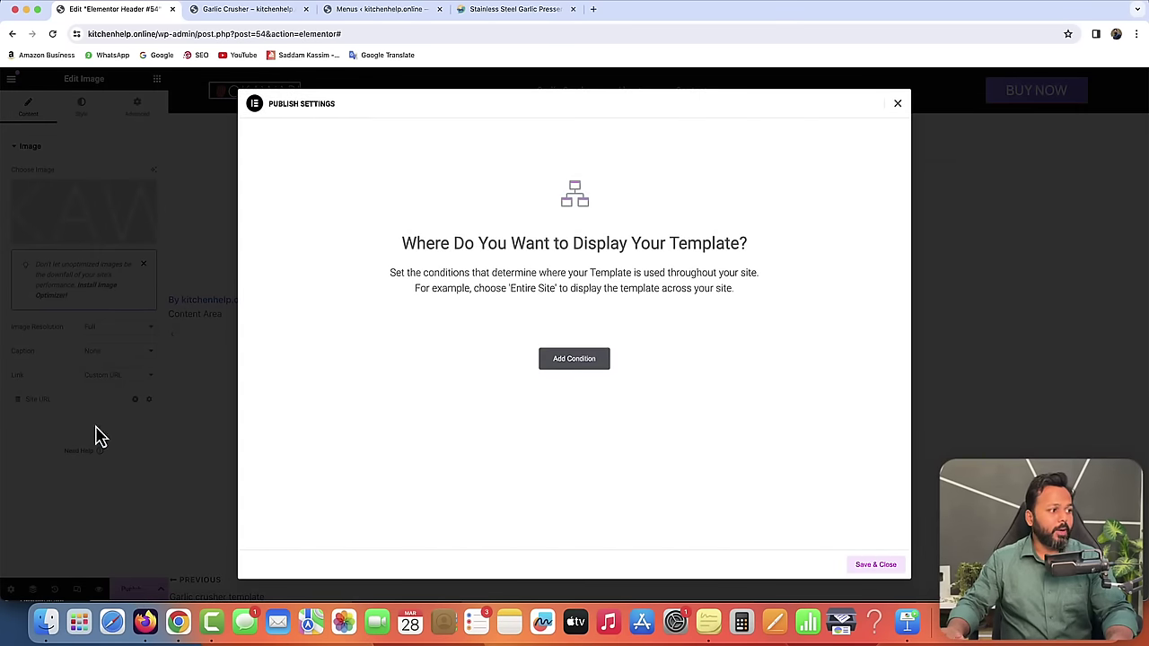
left_click(575, 361)
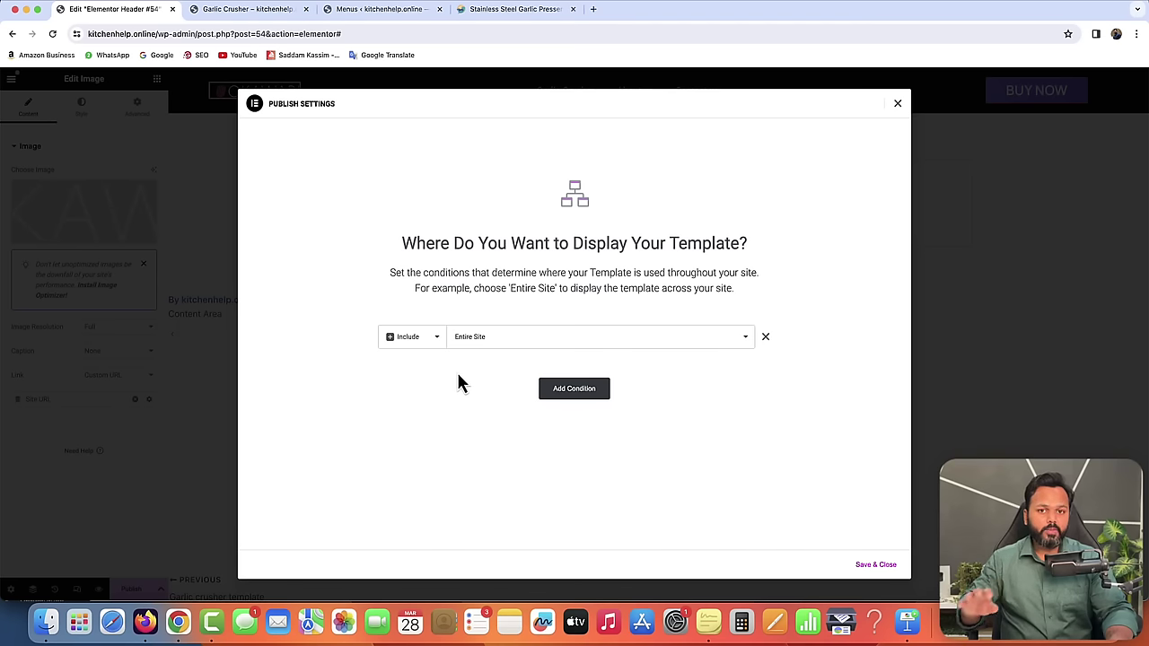
left_click(871, 567)
left_click(258, 12)
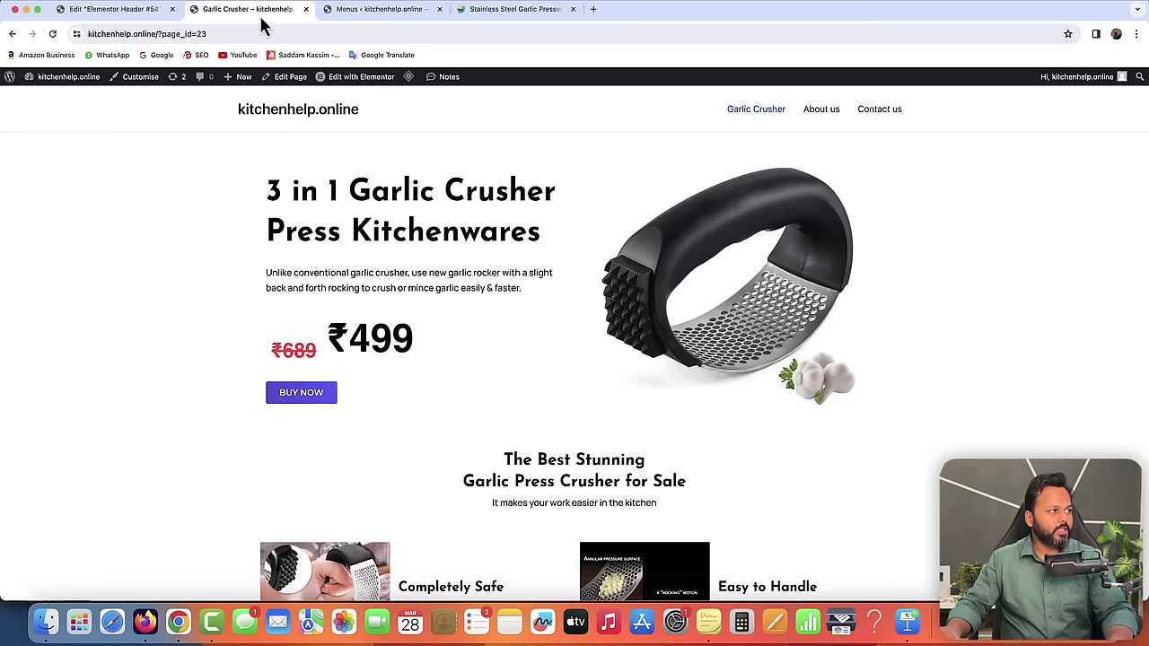
Step: Reload the Garlic Crusher page and check that BUY NOW opens the product page
left_click(52, 37)
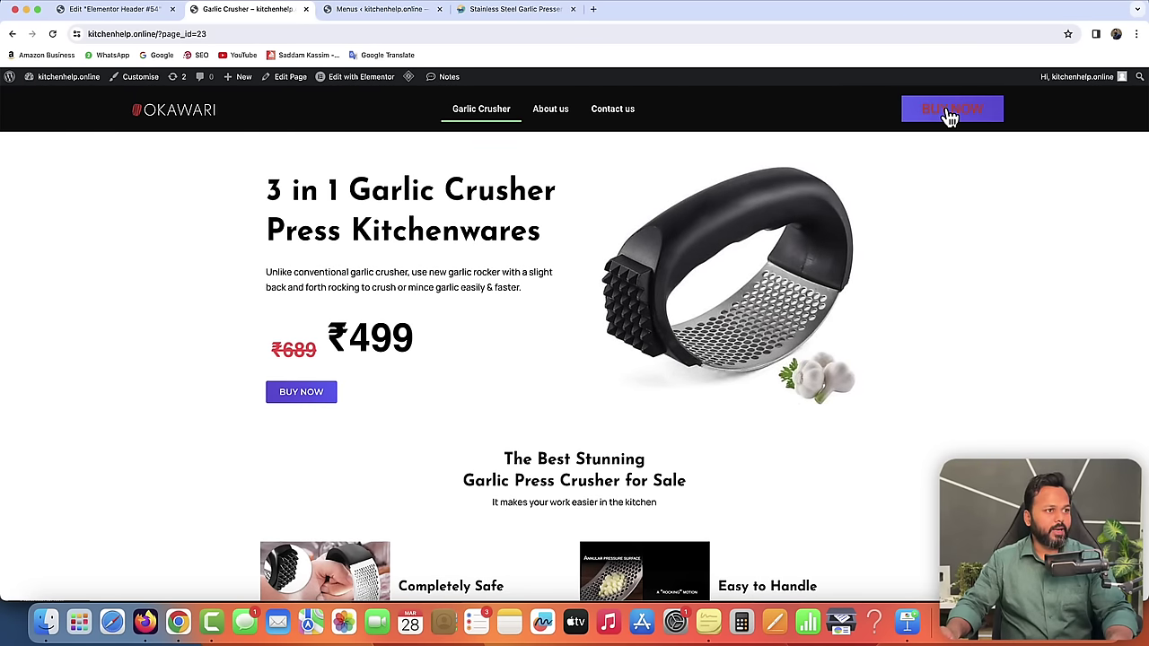
left_click(958, 116)
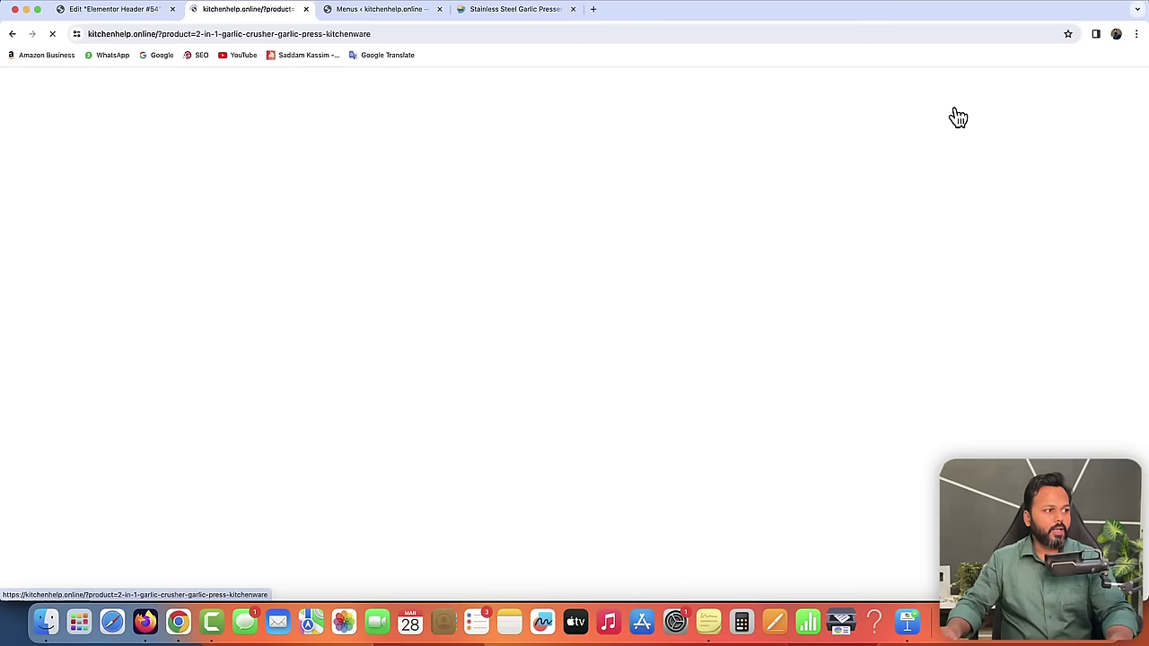
left_click(12, 34)
Step: Load the site home page by removing the page id from the URL and test the Garlic Crusher link
left_click(159, 34)
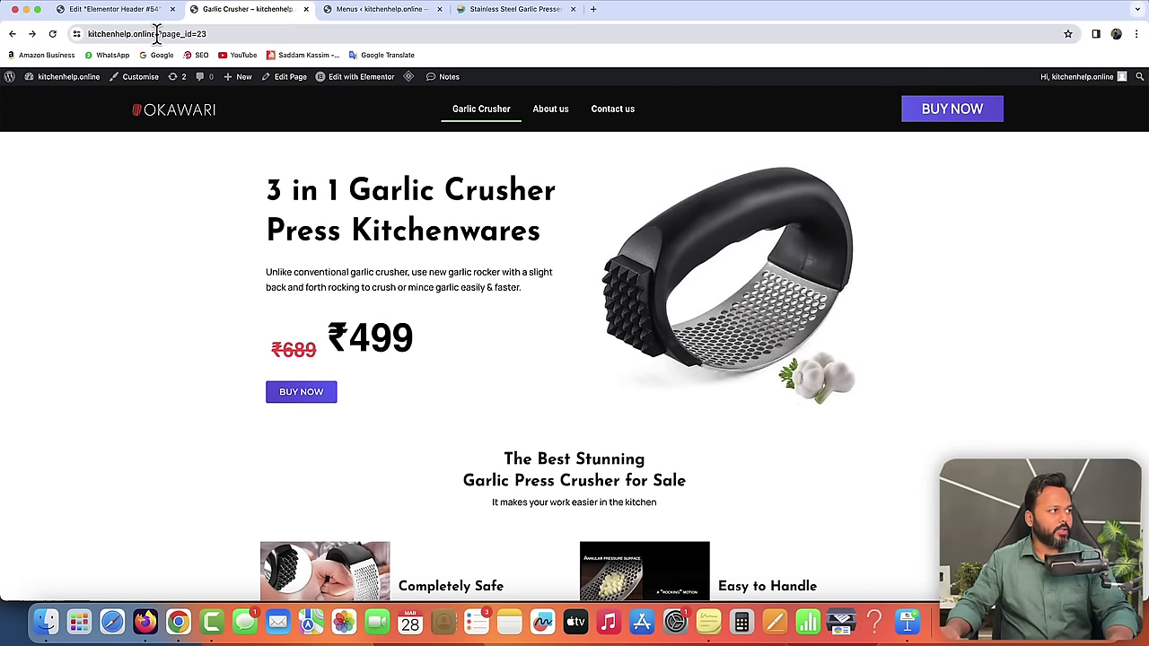
left_click_drag(183, 33, 232, 34)
key("BackSpace")
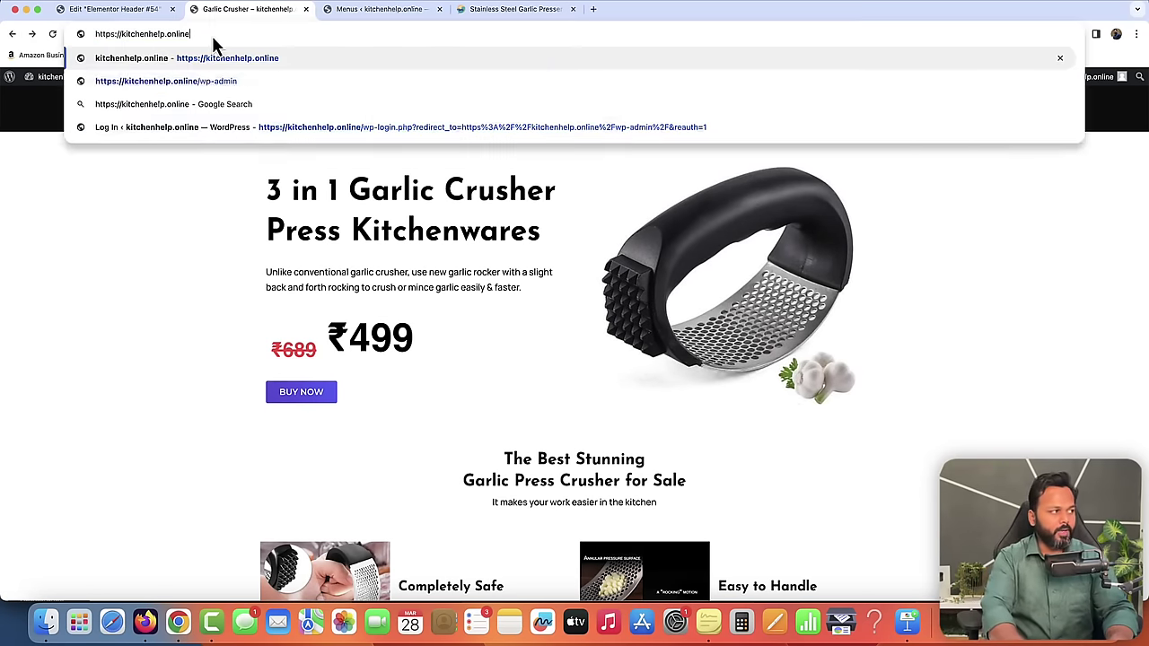
key("Return")
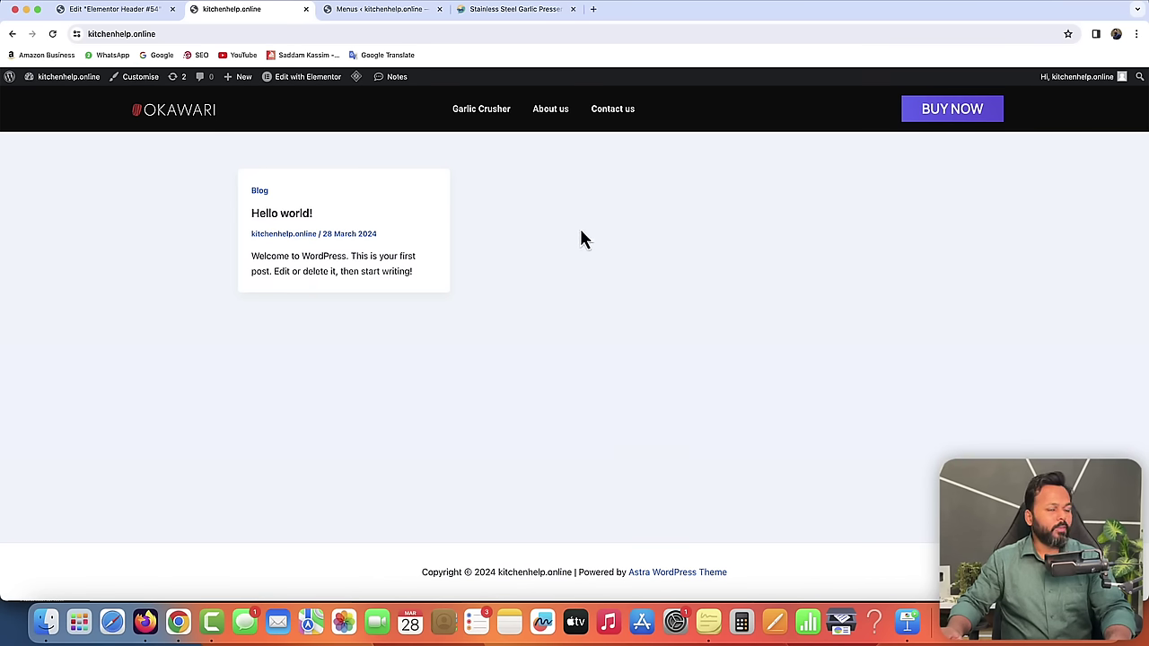
left_click(470, 117)
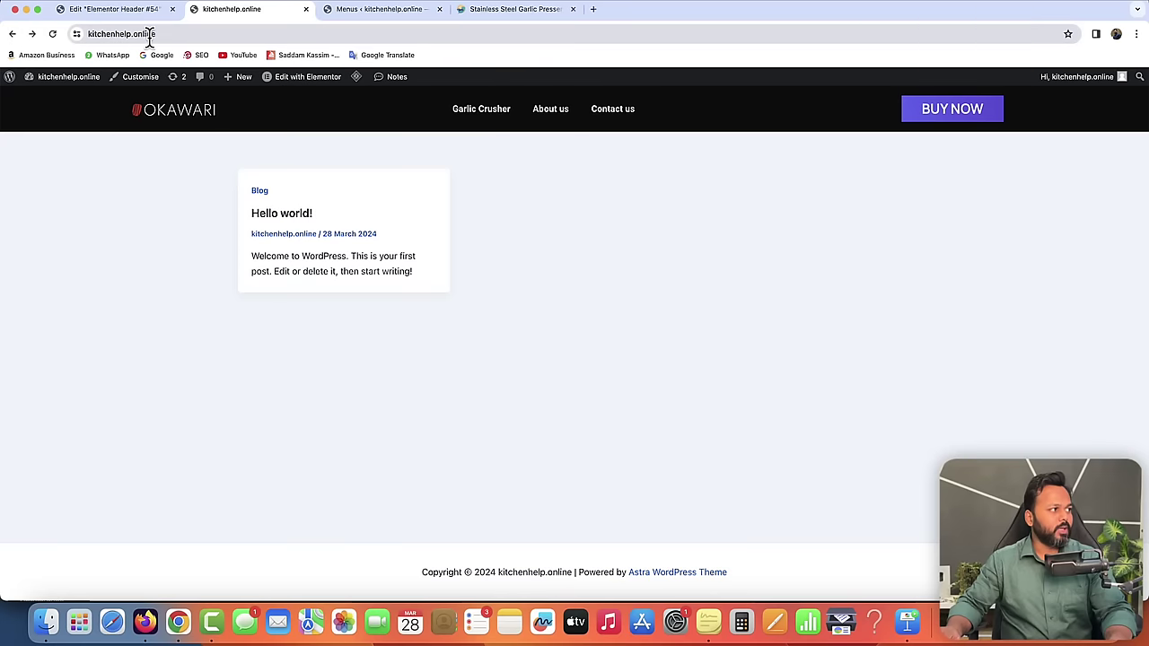
left_click_drag(151, 34, 83, 33)
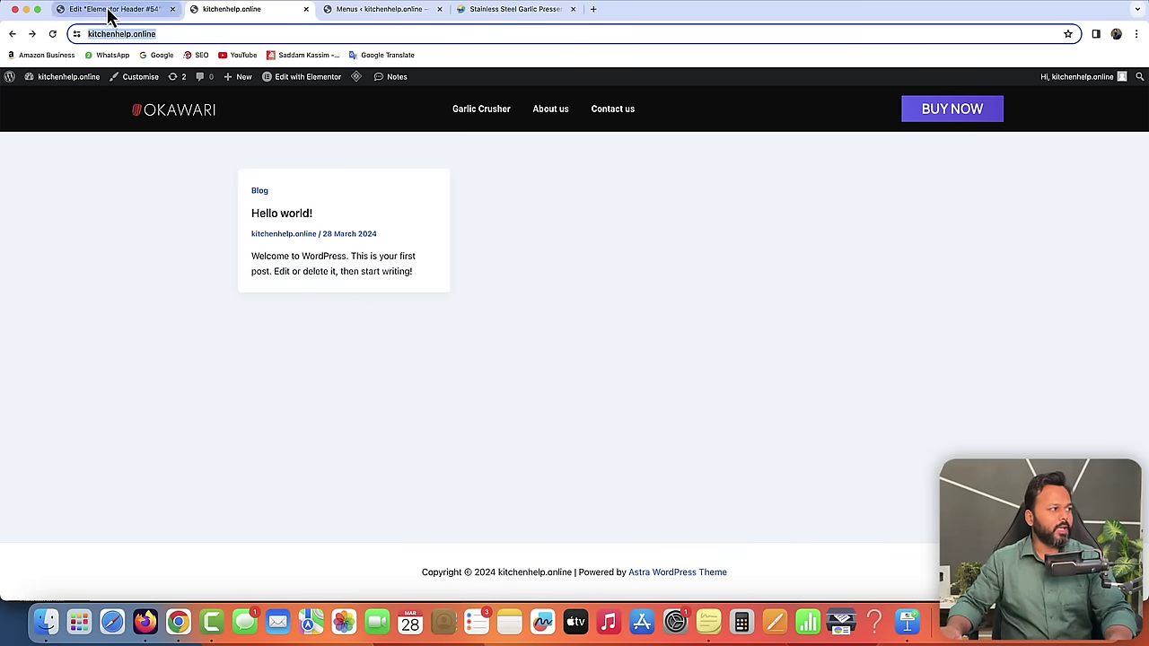
left_click(347, 11)
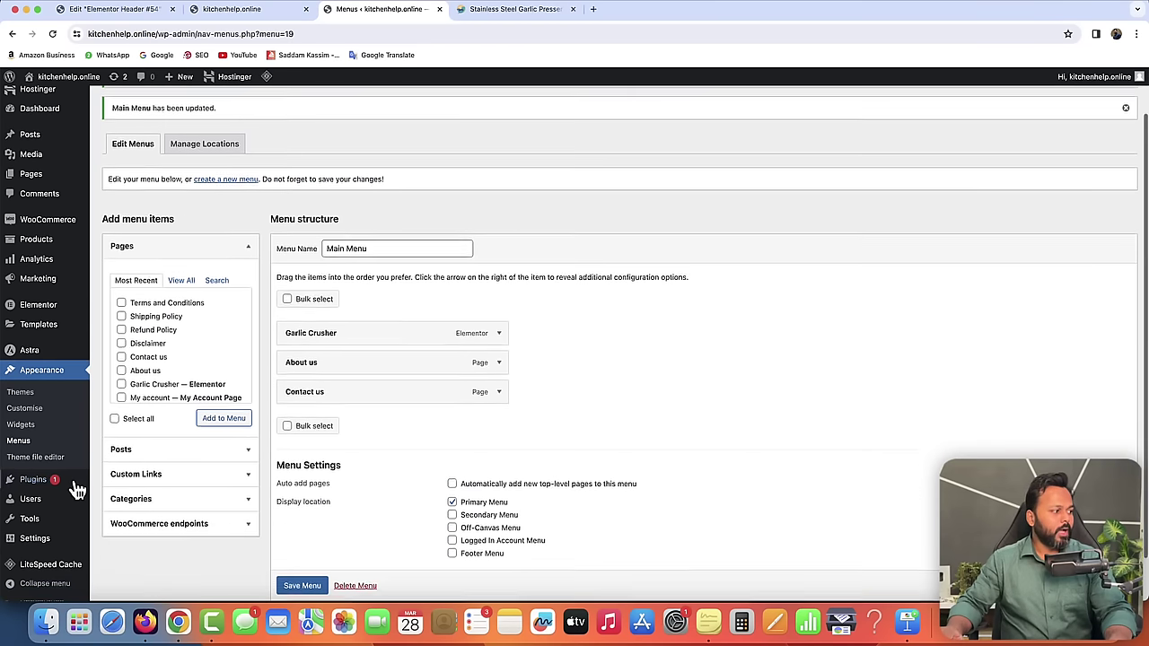
Step: In Settings > Reading, set a static homepage of Garlic Crusher and save
mouse_move(50, 548)
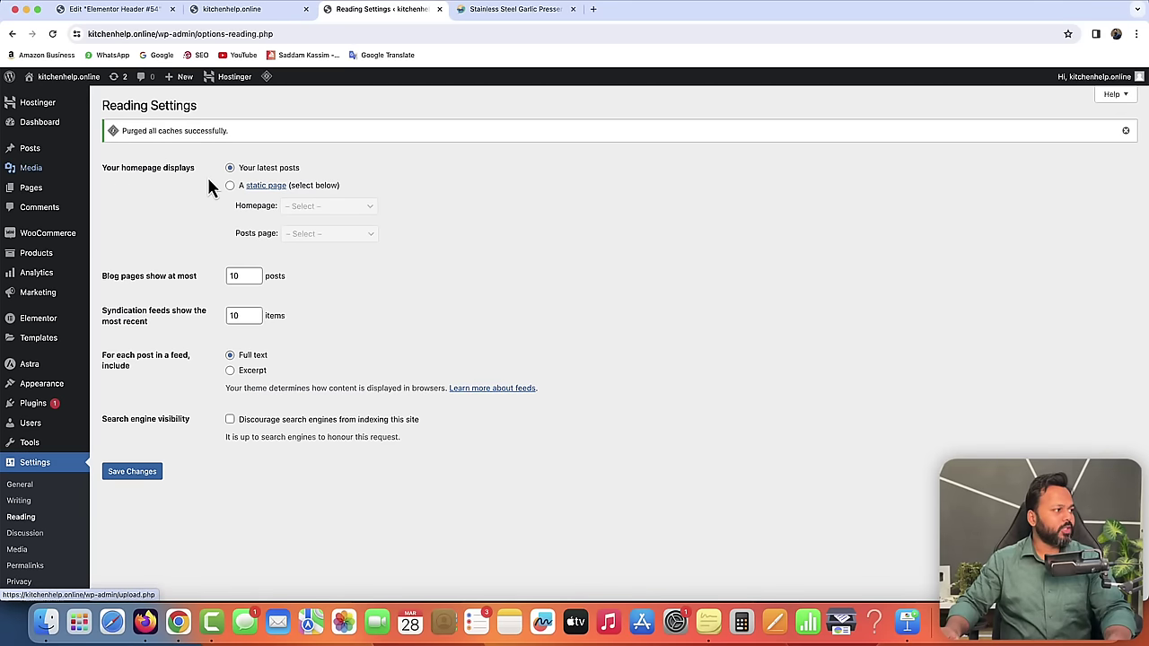
left_click_drag(101, 167, 194, 169)
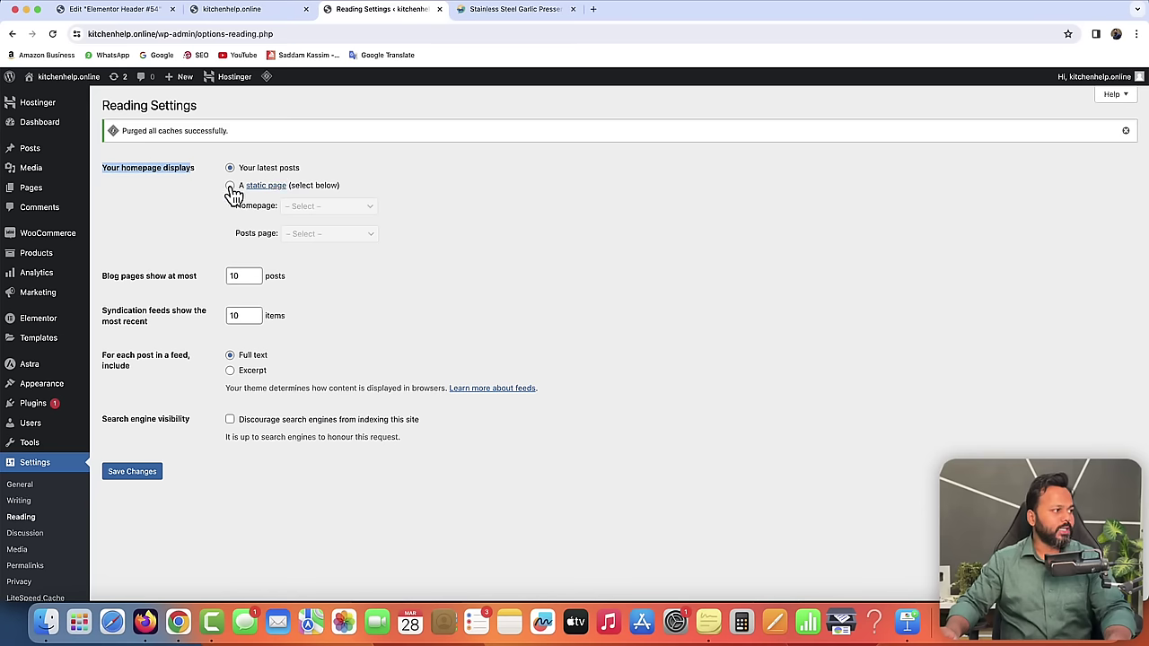
left_click(231, 187)
left_click(304, 207)
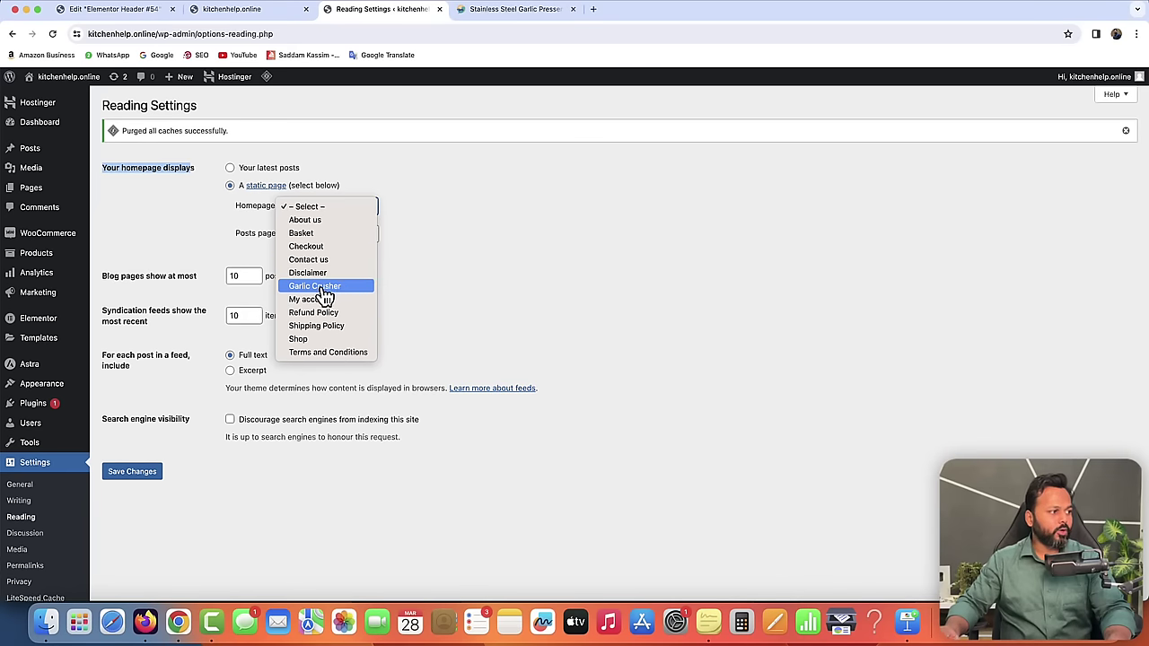
left_click(330, 289)
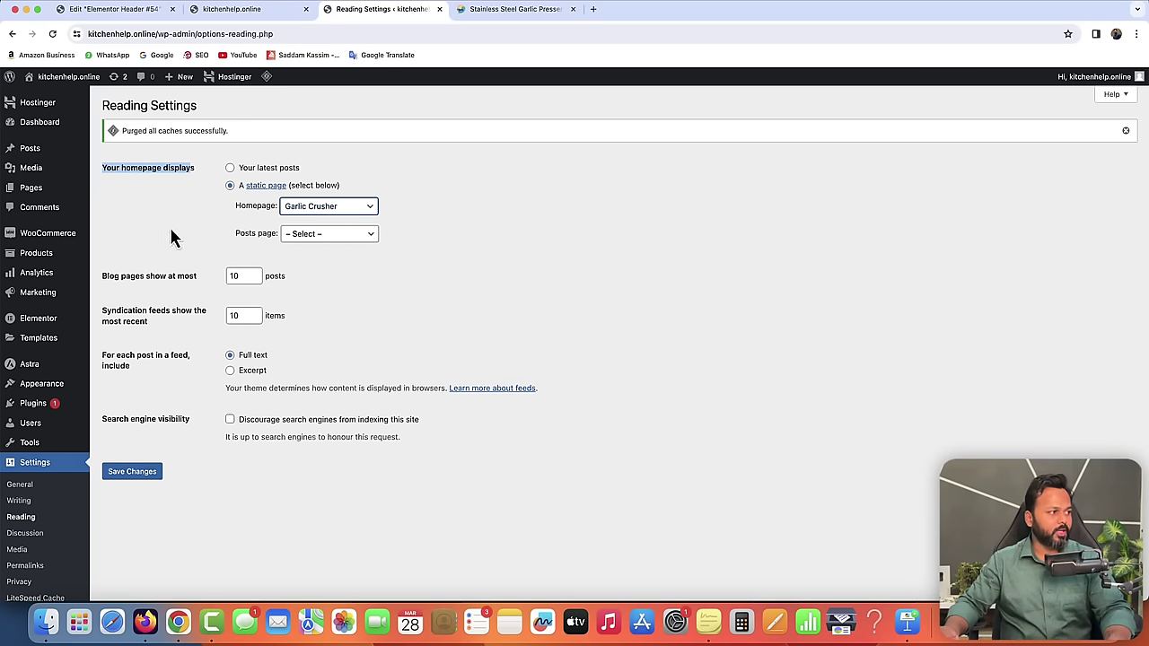
left_click(151, 573)
left_click(130, 476)
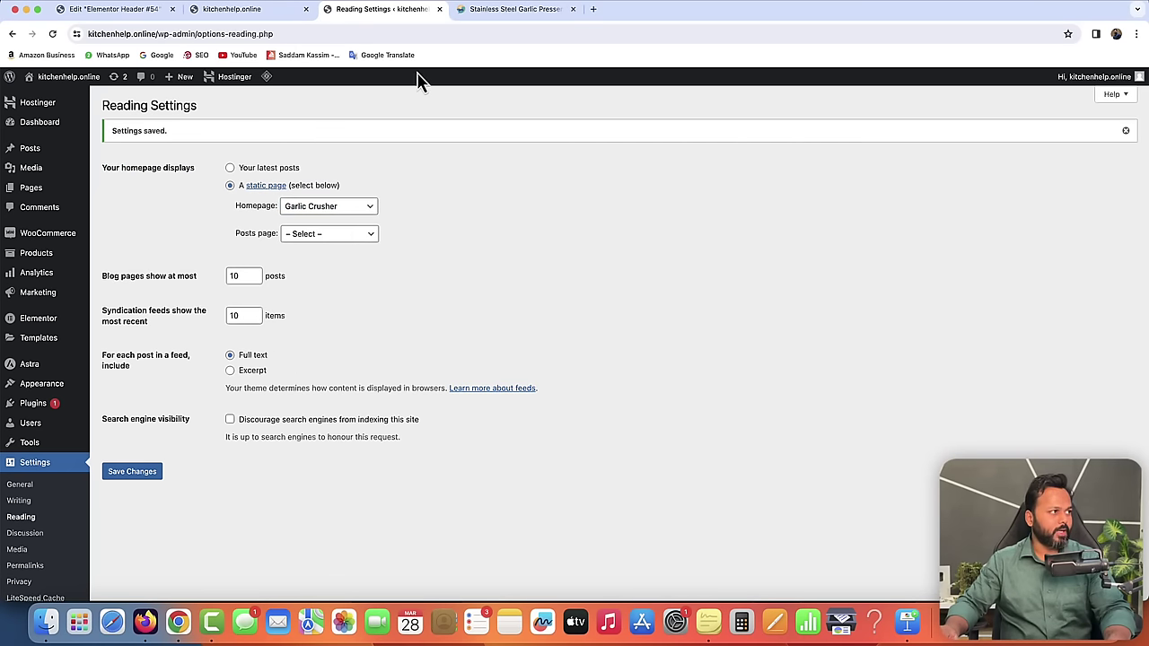
Step: Reload the live front page and purge all LiteSpeed caches
left_click(254, 11)
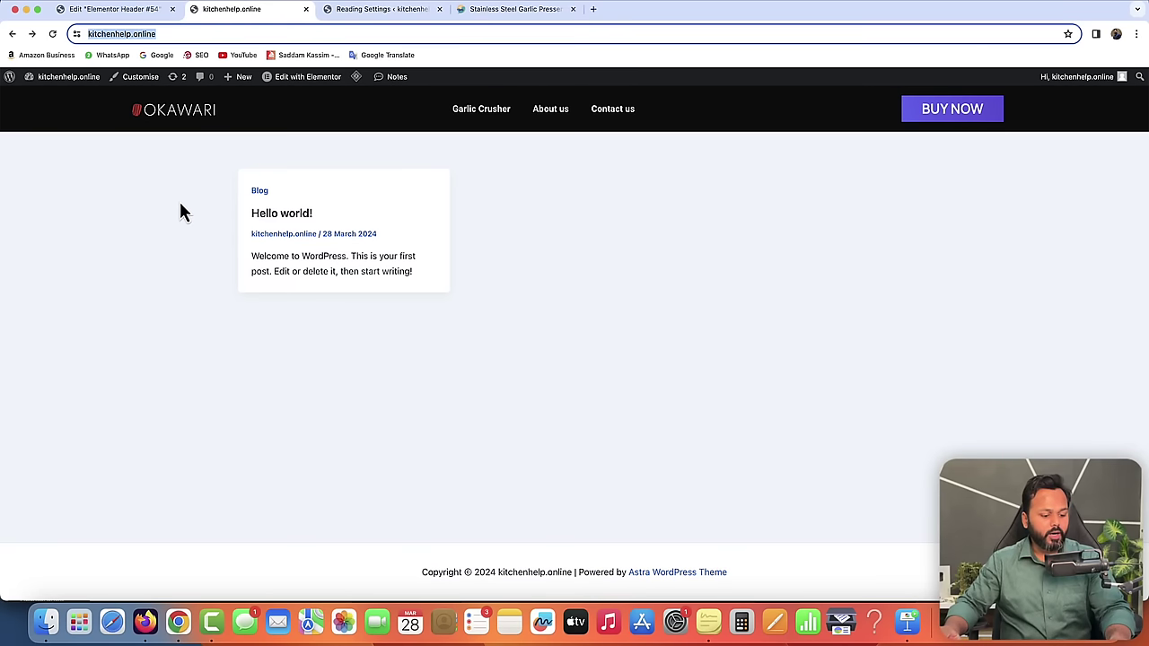
key("Return")
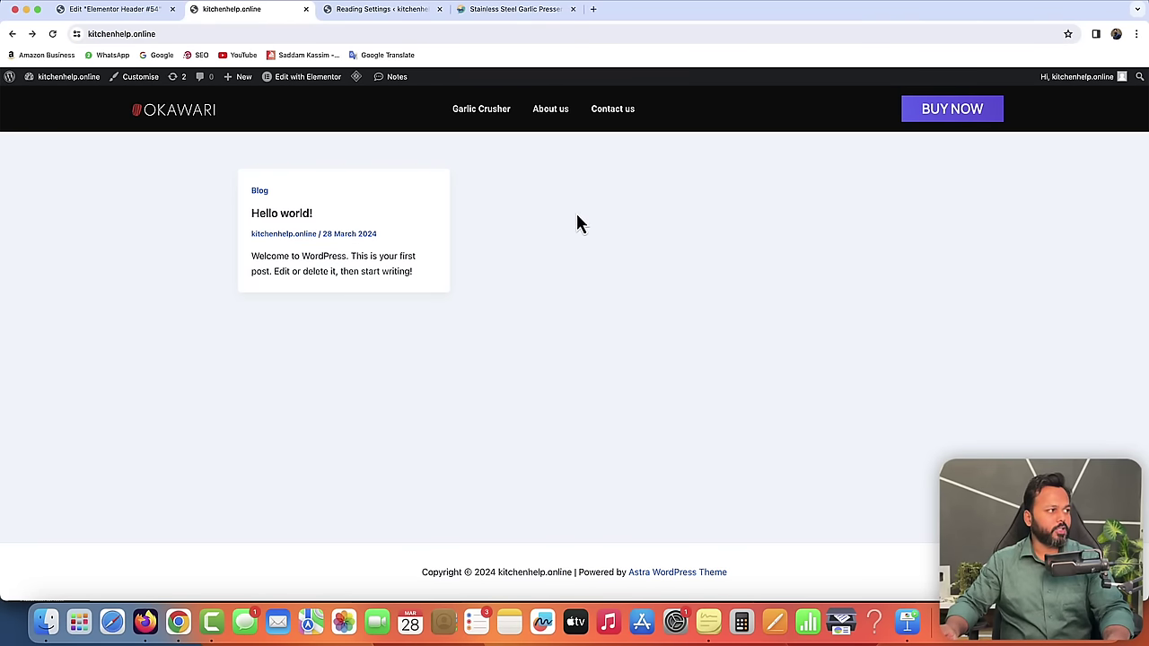
mouse_move(356, 79)
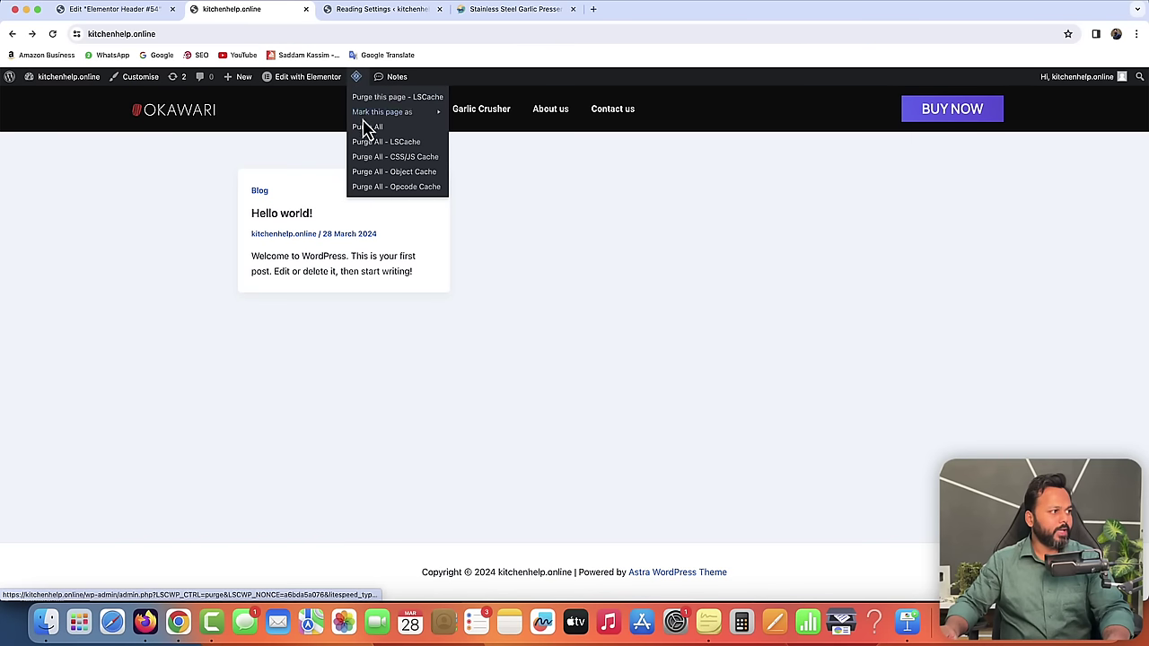
left_click(368, 128)
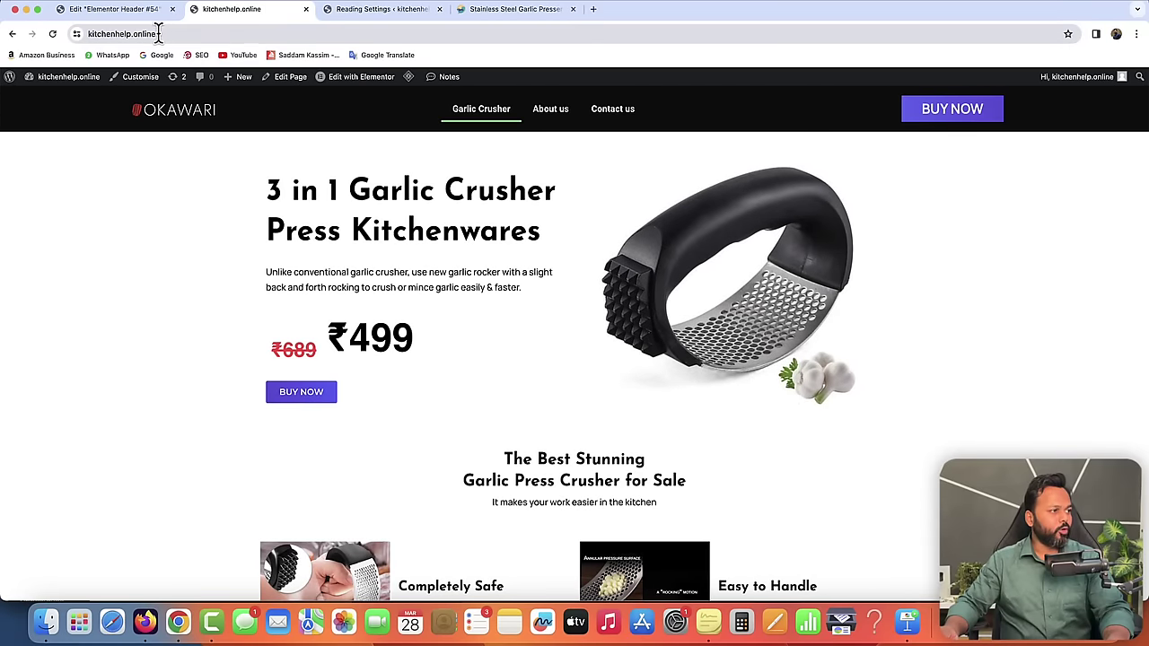
Step: Scroll through the live Garlic Crusher homepage to review it
scroll(542, 381, "down", 8)
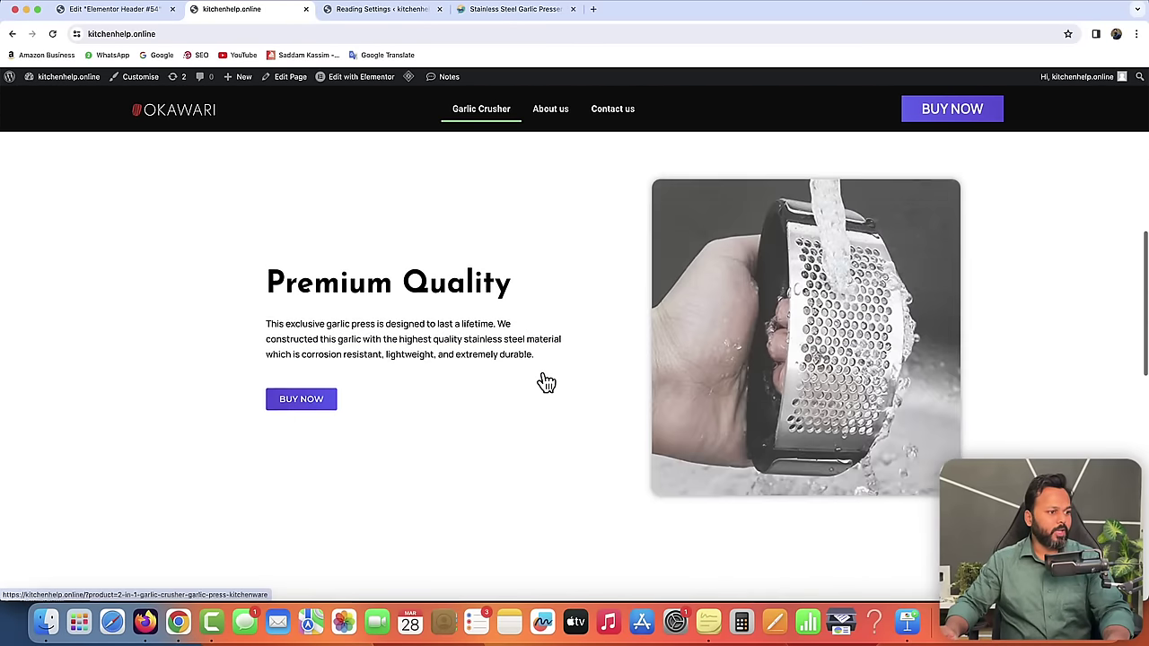
scroll(545, 381, "down", 8)
scroll(543, 383, "up", 8)
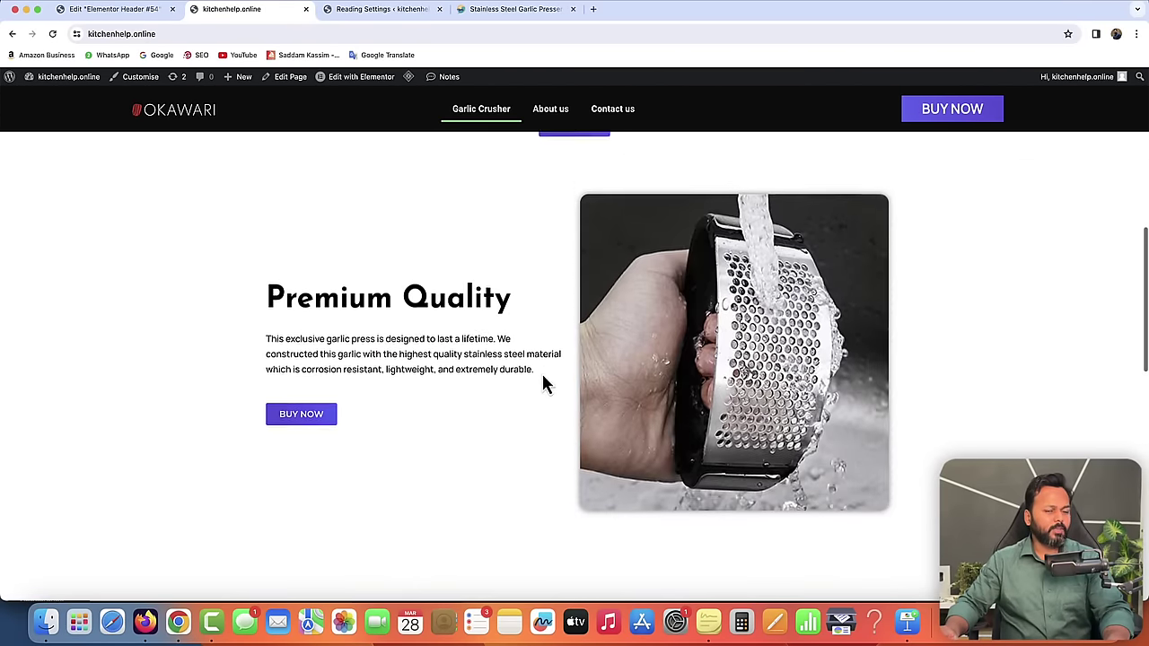
scroll(543, 384, "up", 5)
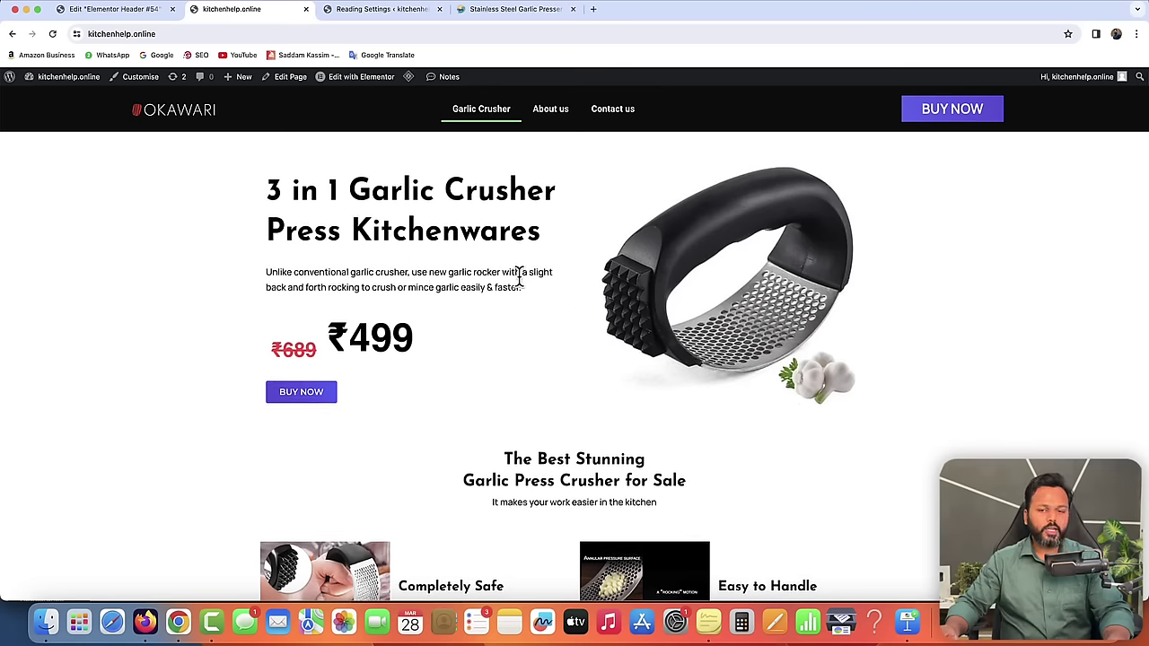
scroll(528, 289, "down", 10)
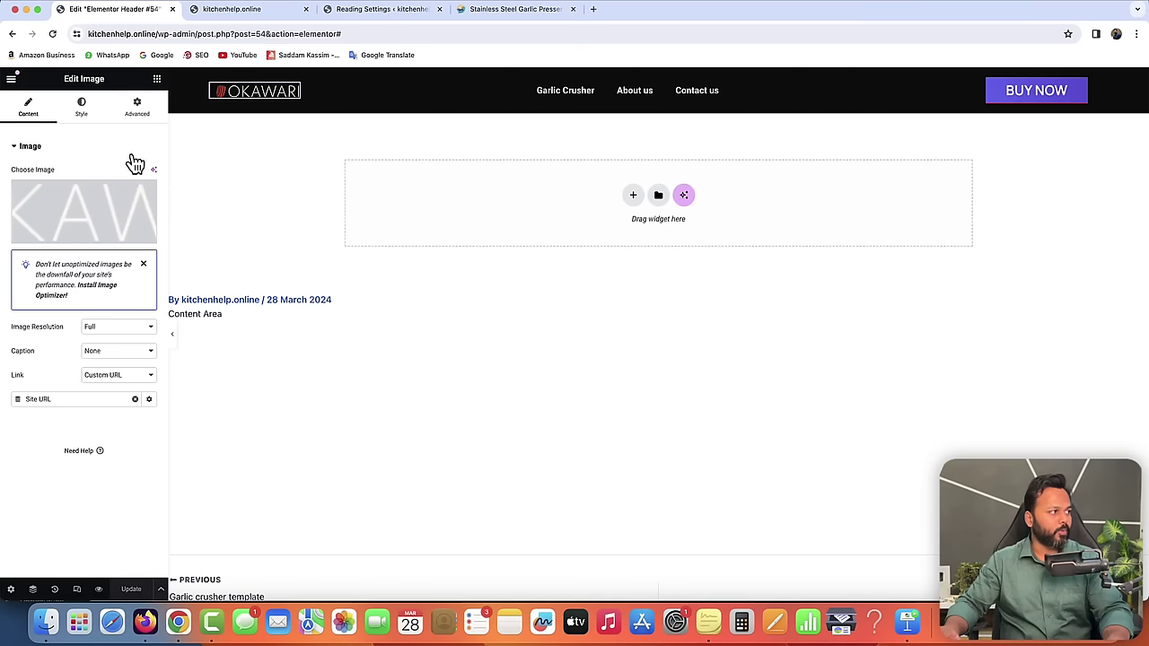
Step: Leave Elementor and start a new Footer site part in the Theme Builder
left_click(12, 78)
left_click(45, 346)
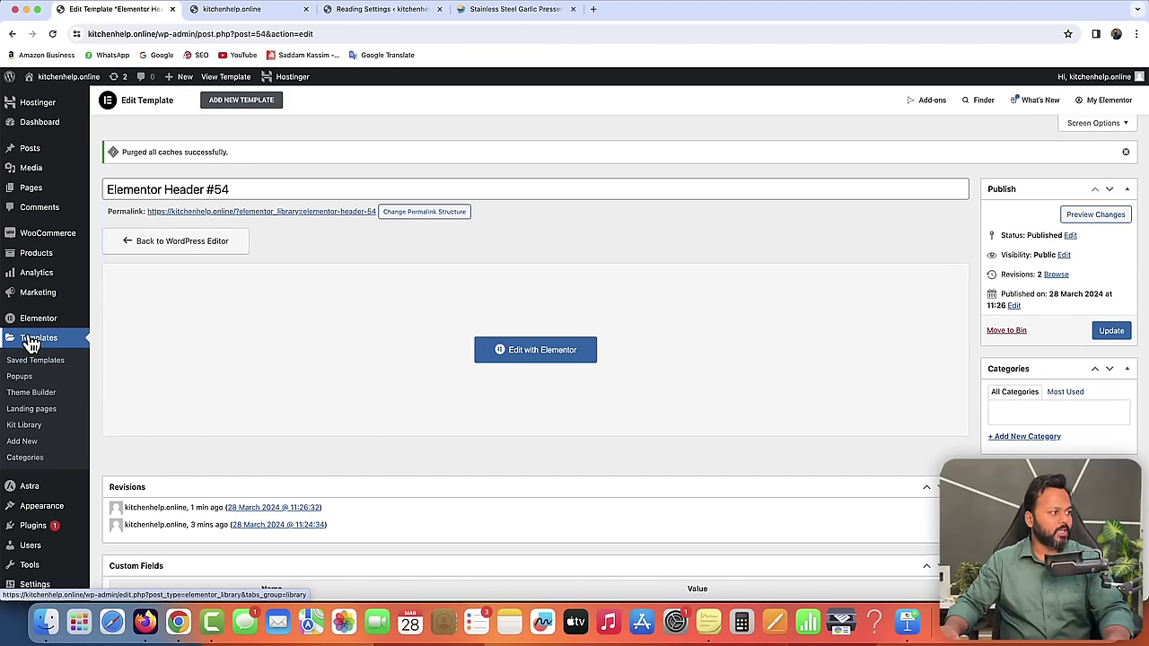
left_click(29, 395)
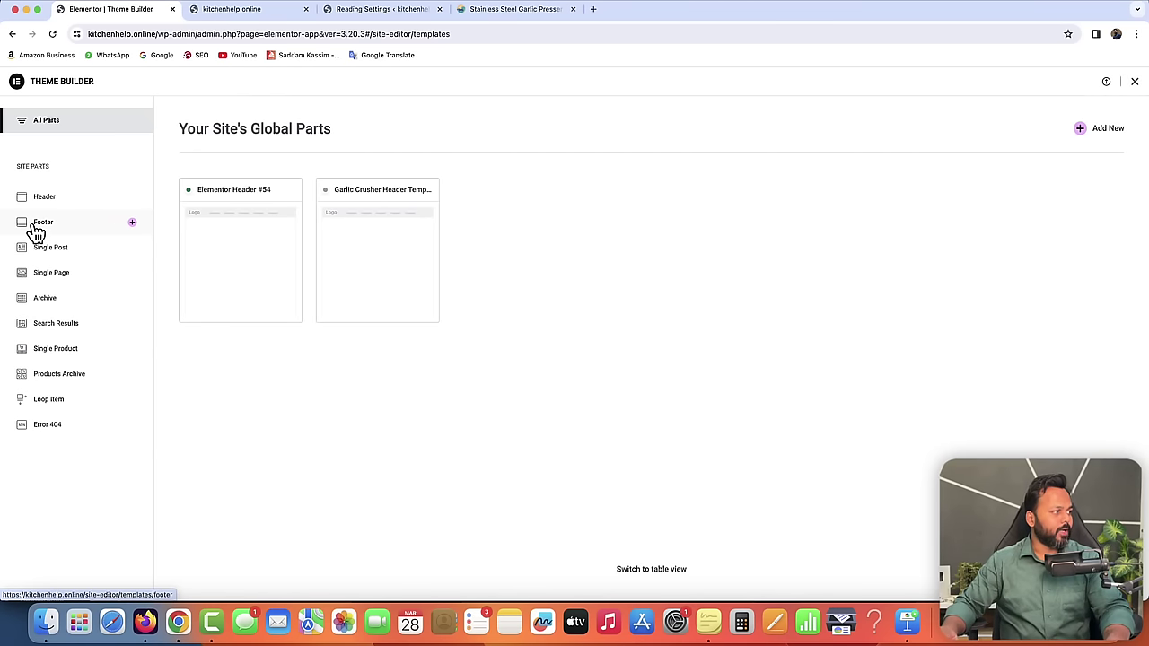
left_click(130, 225)
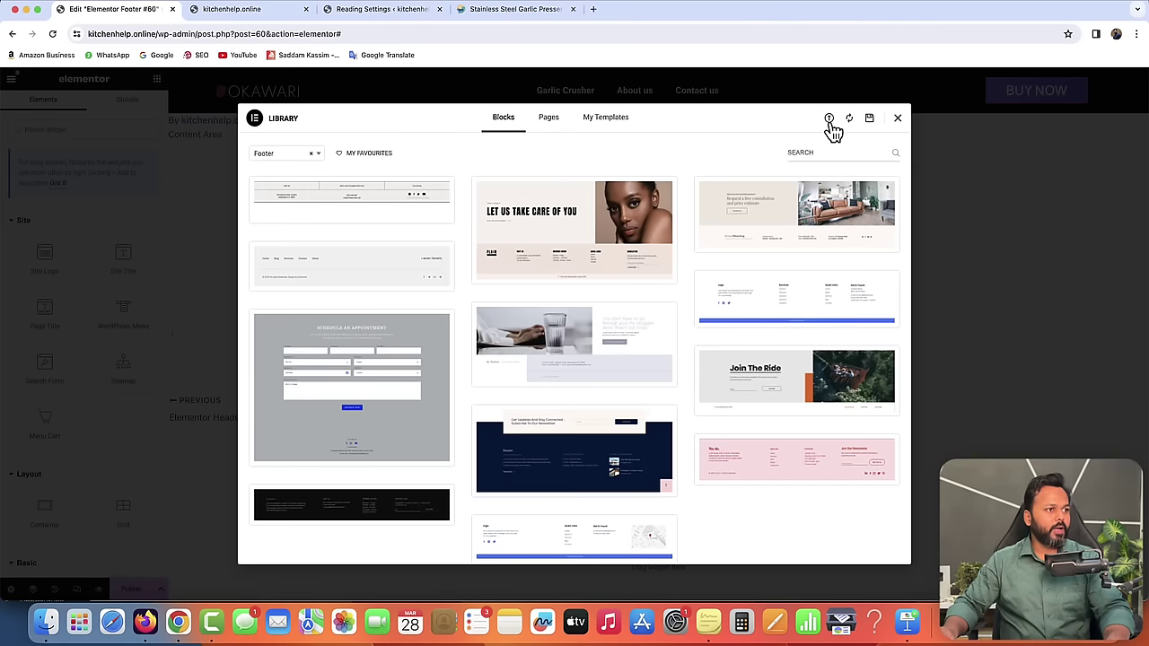
Step: Import the Garlic Crusher Footer Template JSON, then insert it with its settings applied
left_click(830, 121)
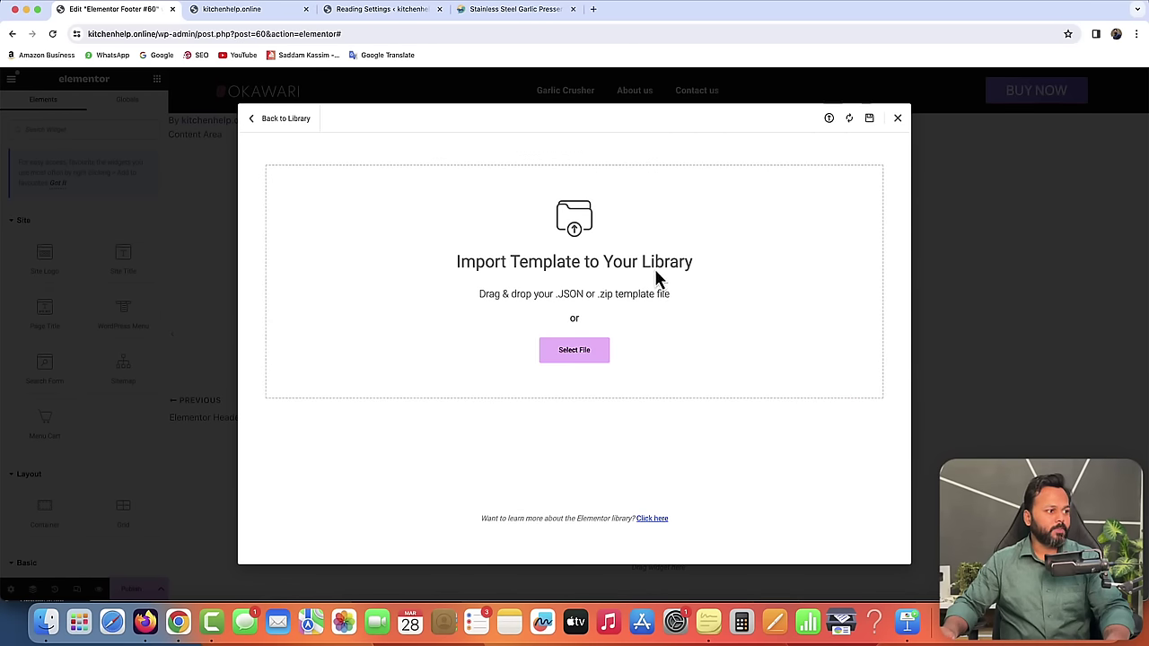
left_click(571, 353)
left_click(160, 126)
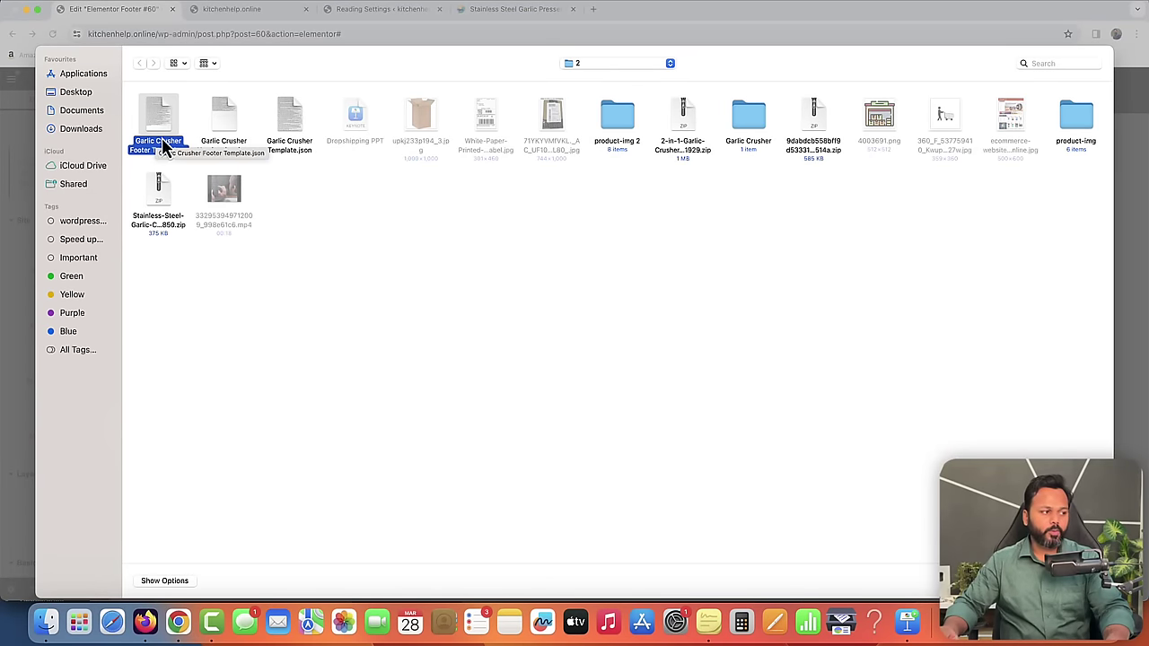
double_click(158, 146)
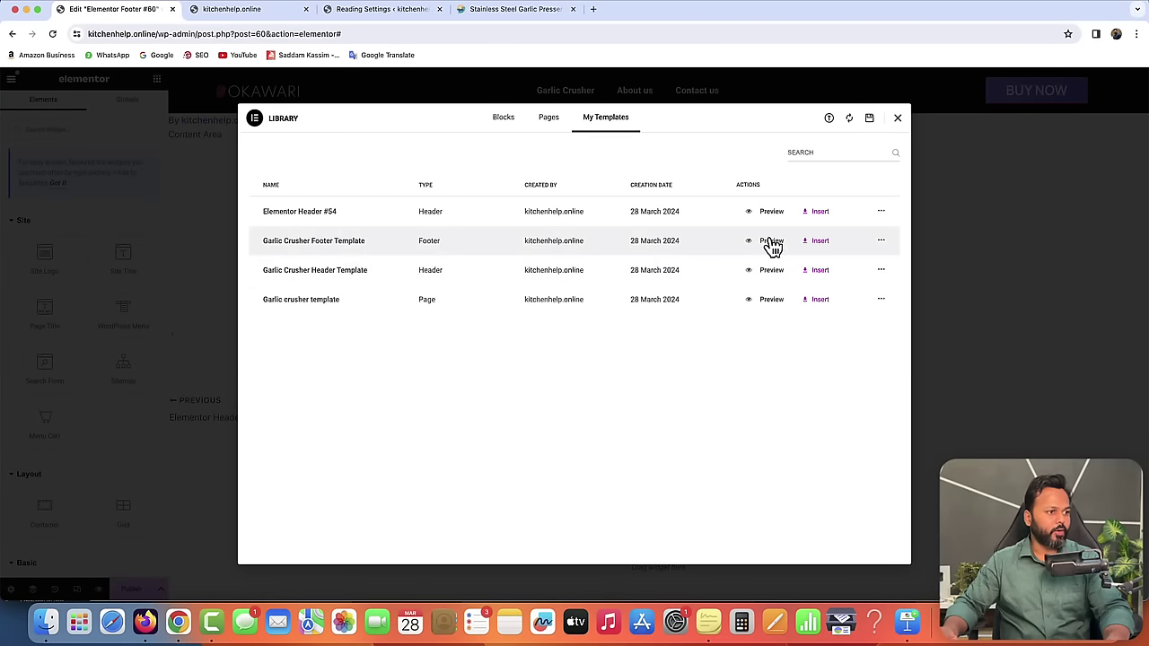
left_click(821, 242)
left_click(658, 361)
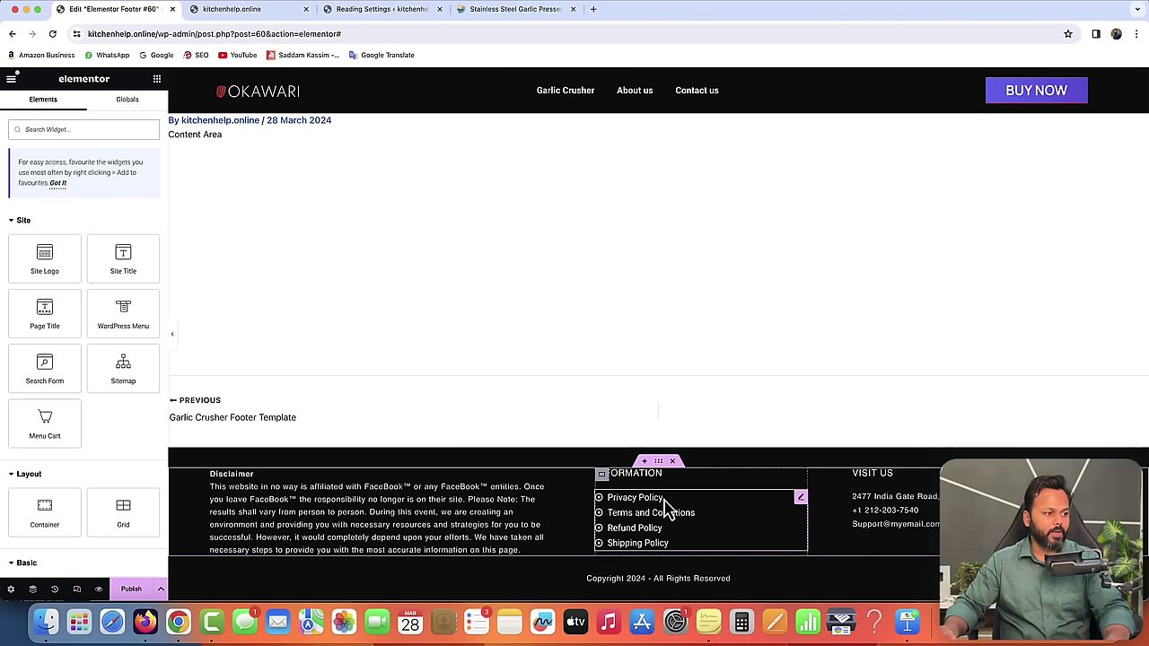
Step: Open the footer's Privacy Policy link settings, then view All Pages in the admin tab
left_click(801, 500)
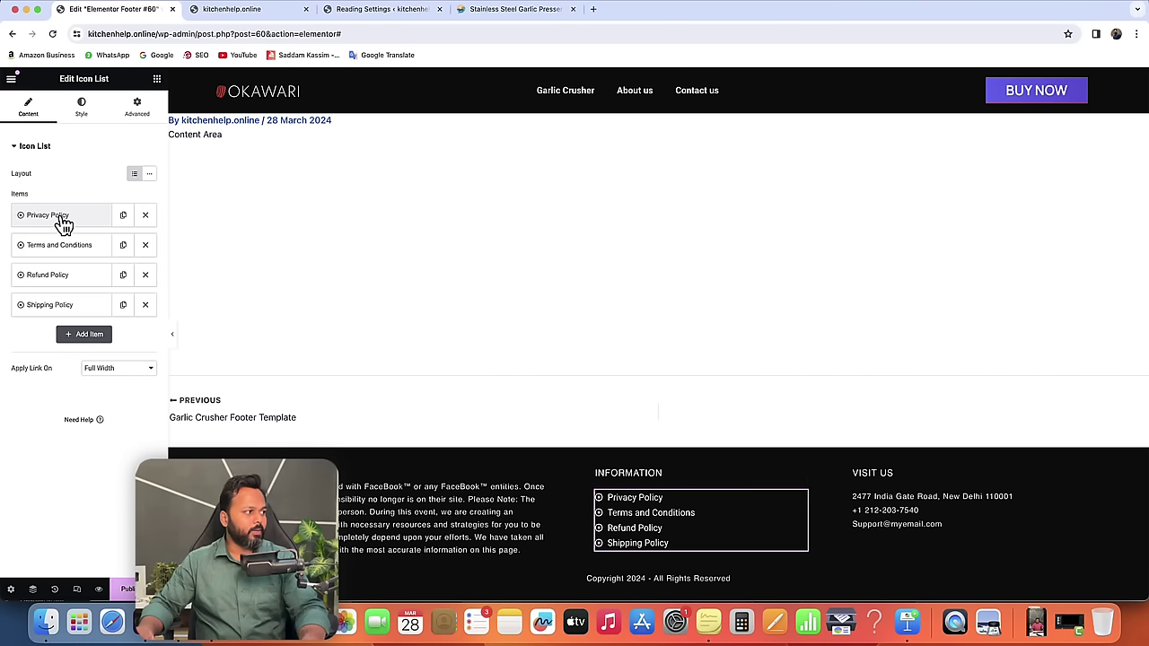
left_click(63, 224)
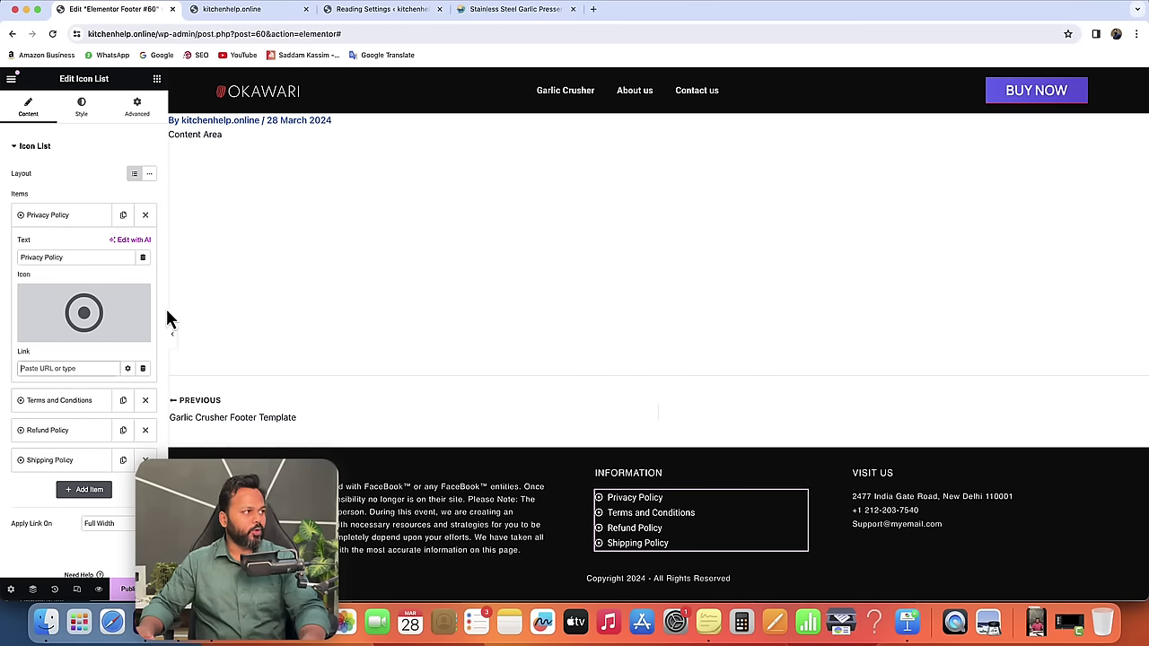
left_click(355, 11)
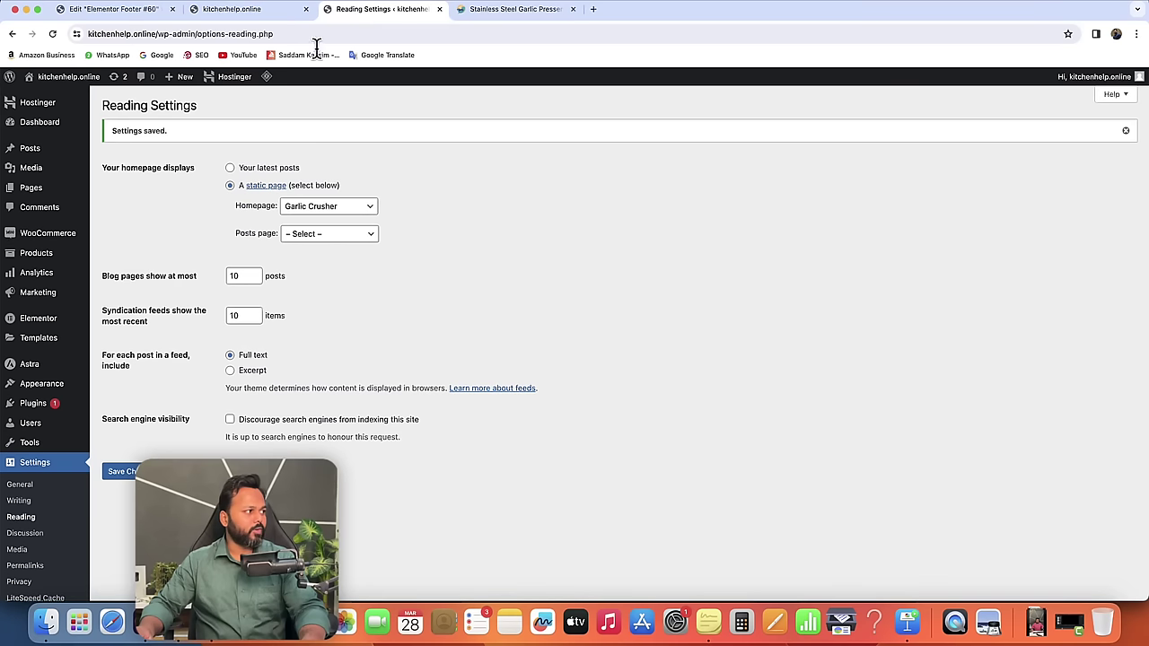
left_click(42, 190)
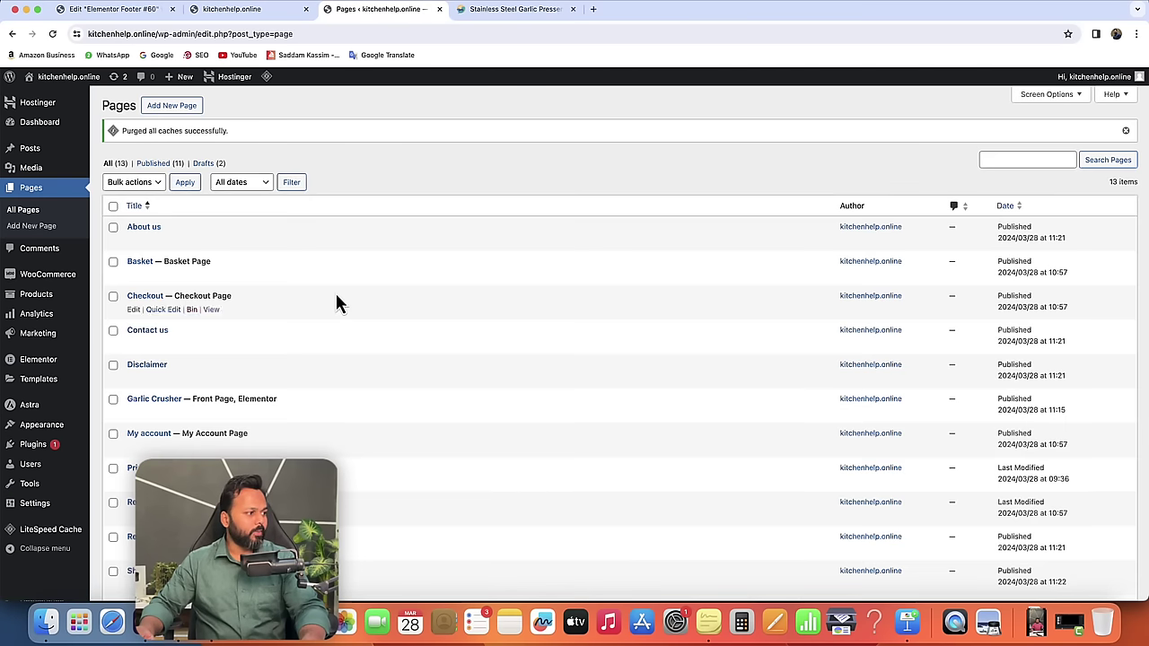
scroll(335, 303, "down", 2)
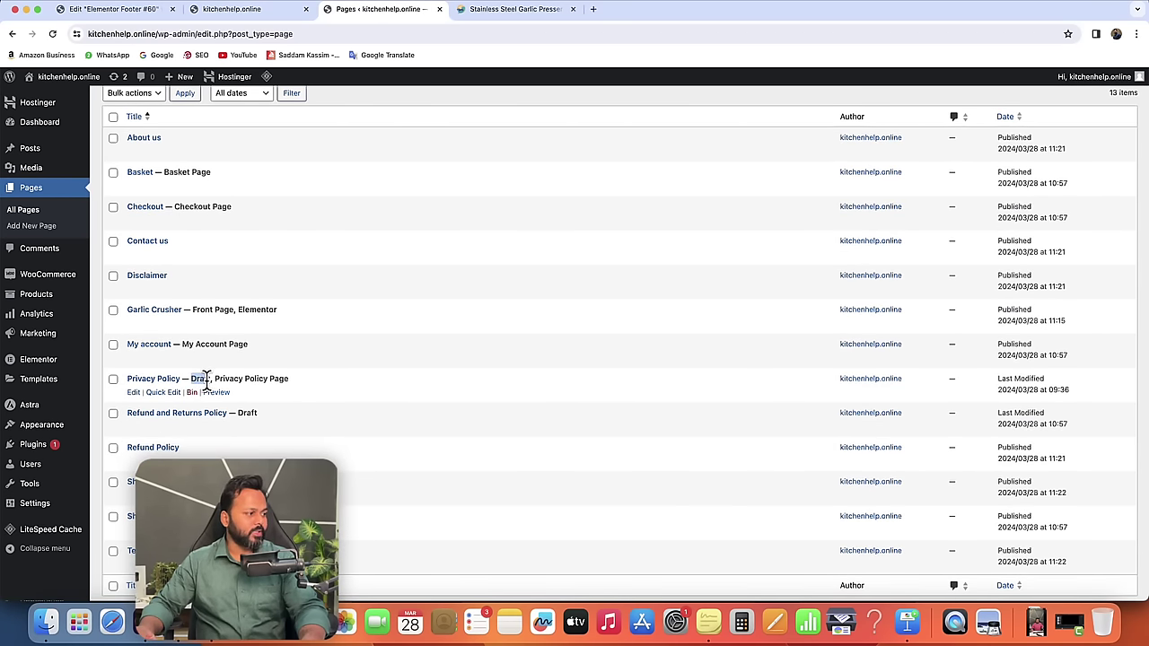
Step: Set the Privacy Policy page's status to Published using Quick Edit
left_click(163, 392)
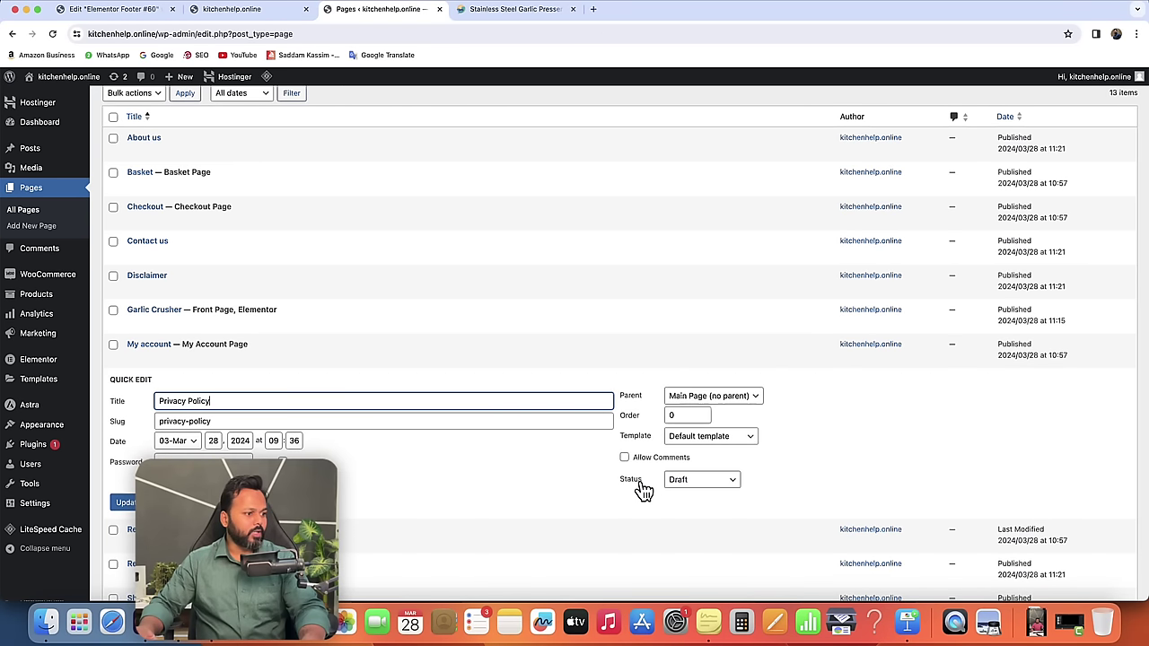
left_click(694, 486)
key("Escape")
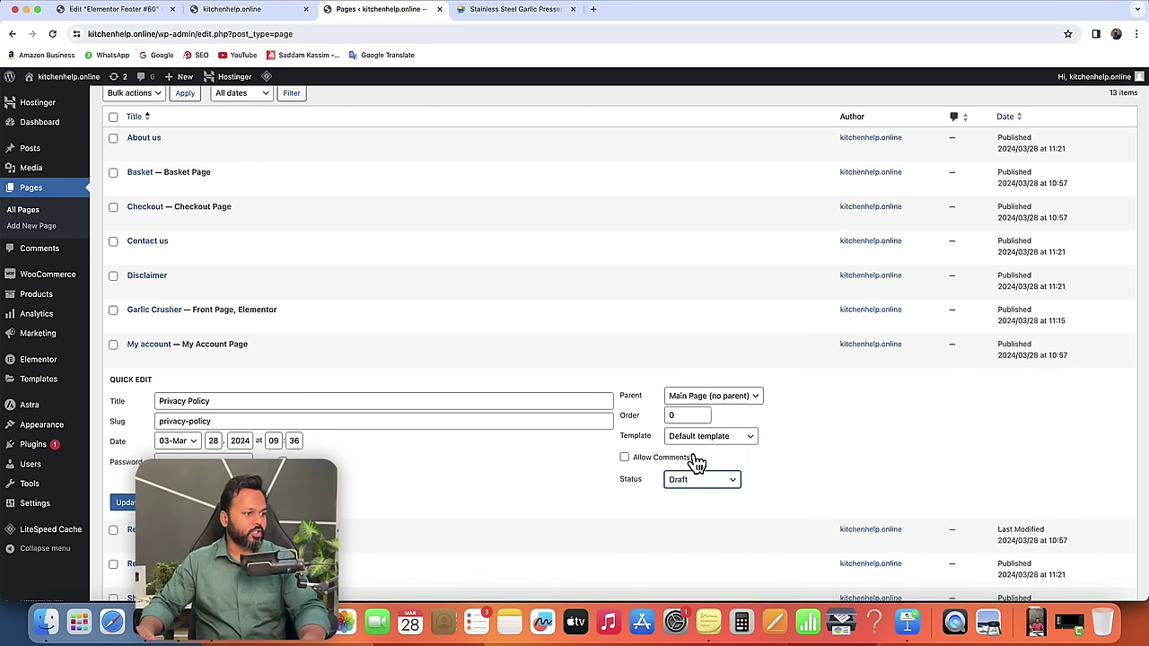
left_click(125, 503)
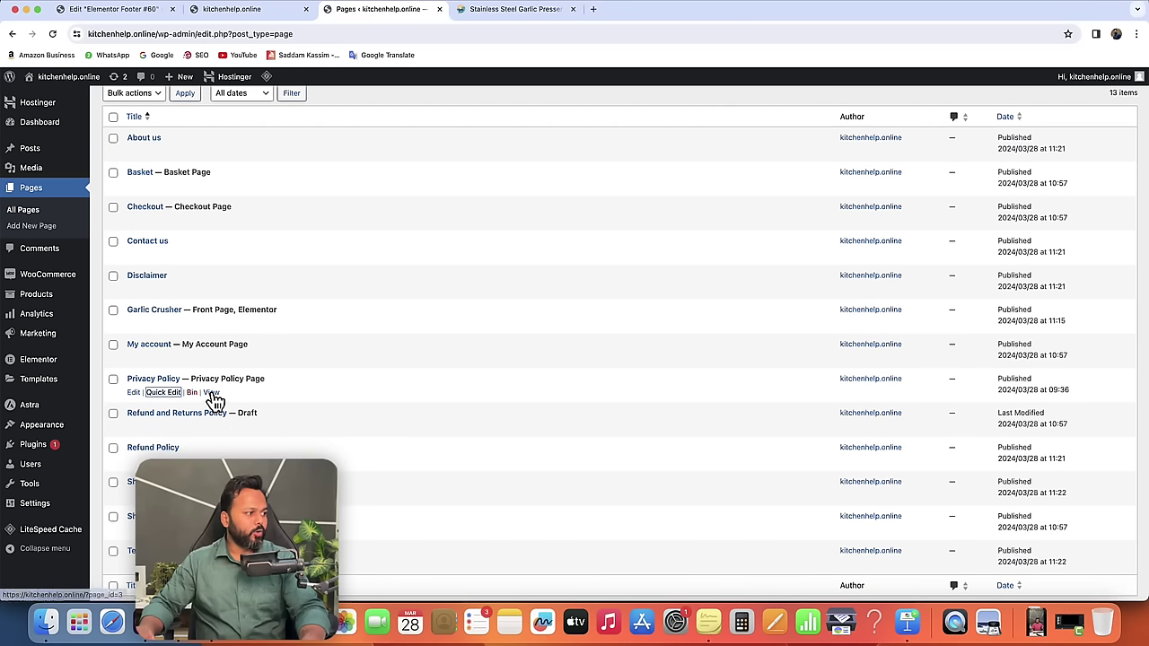
Step: Copy the Privacy Policy page URL and paste it as the footer item's link
right_click(212, 395)
left_click(251, 456)
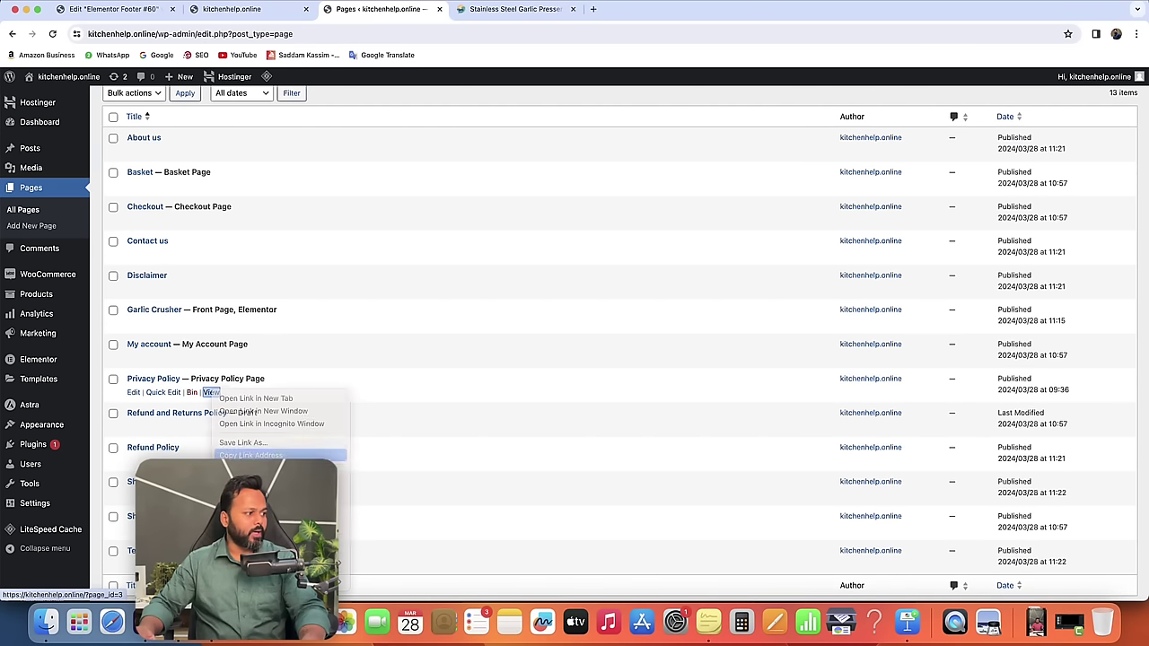
left_click(112, 11)
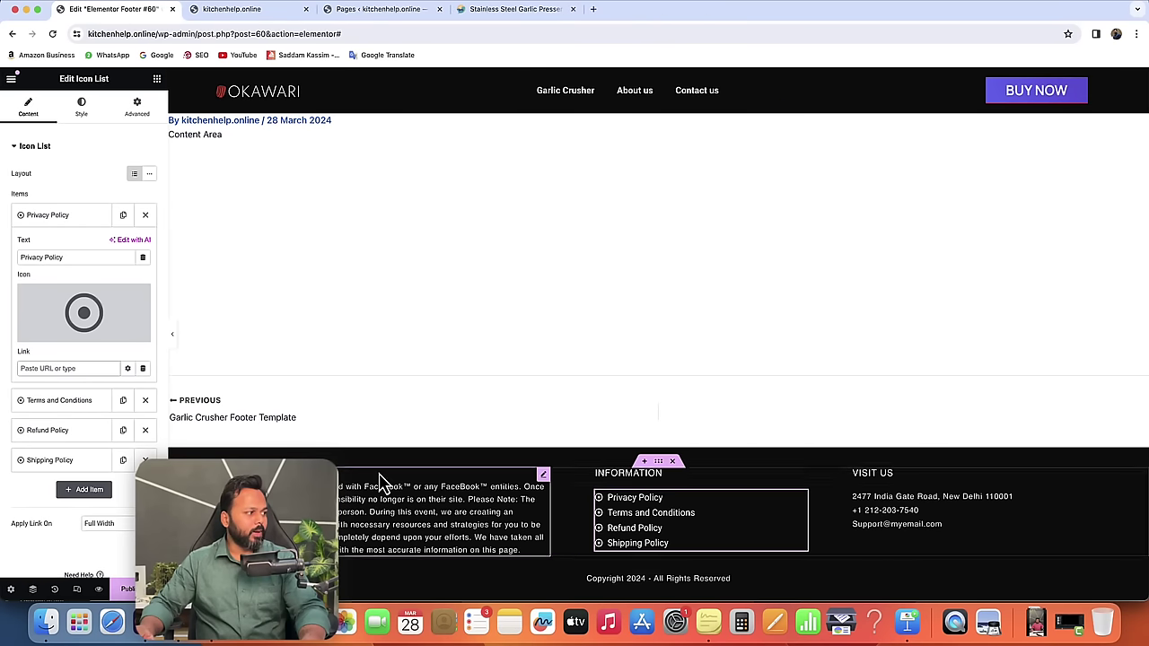
right_click(55, 368)
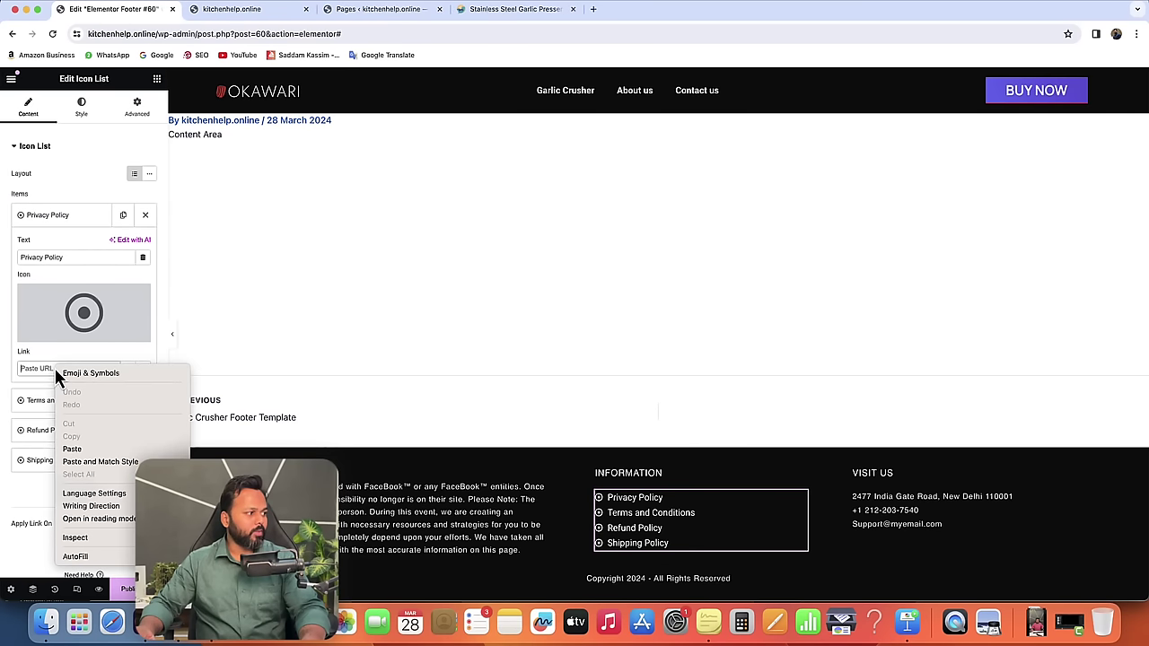
left_click(78, 453)
Step: Open the footer's Terms and Conditions item settings and return to the Pages list
left_click(49, 218)
left_click(56, 246)
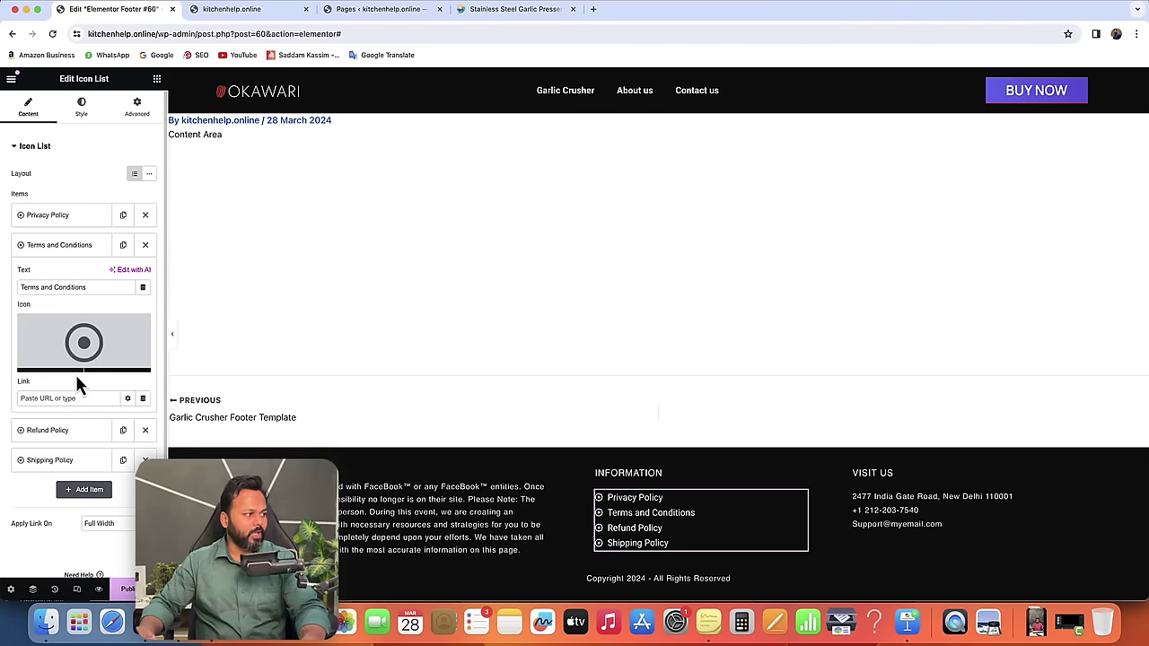
left_click(375, 11)
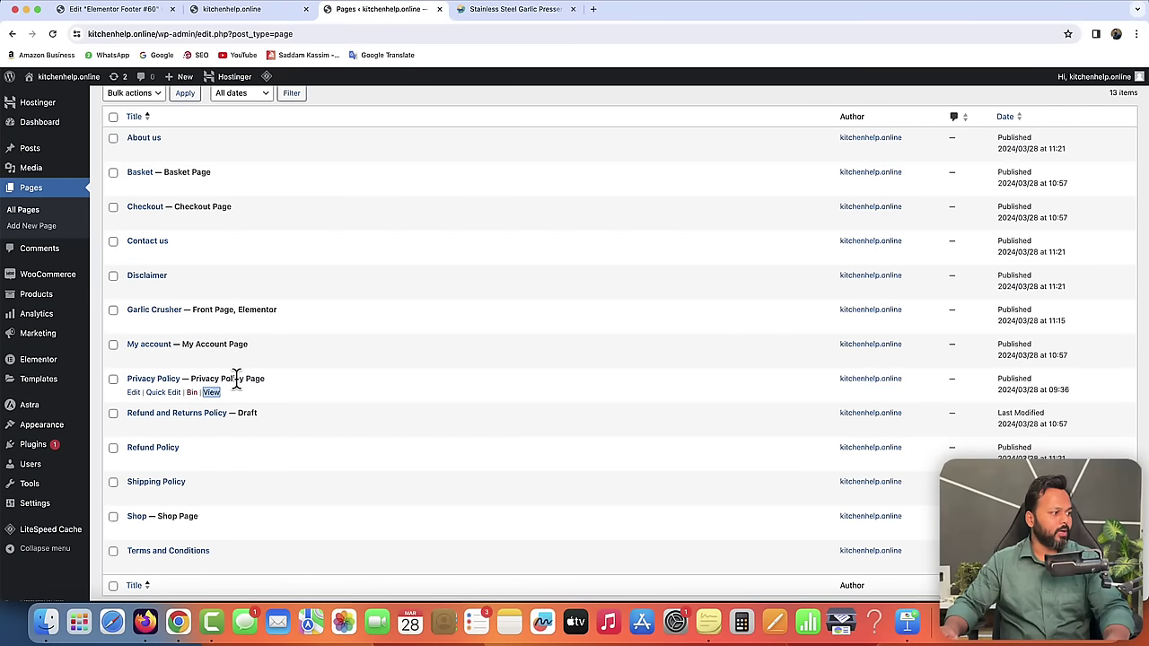
Step: Copy the Terms and Conditions page URL and paste it into that footer item's Link field
scroll(236, 377, "down", 2)
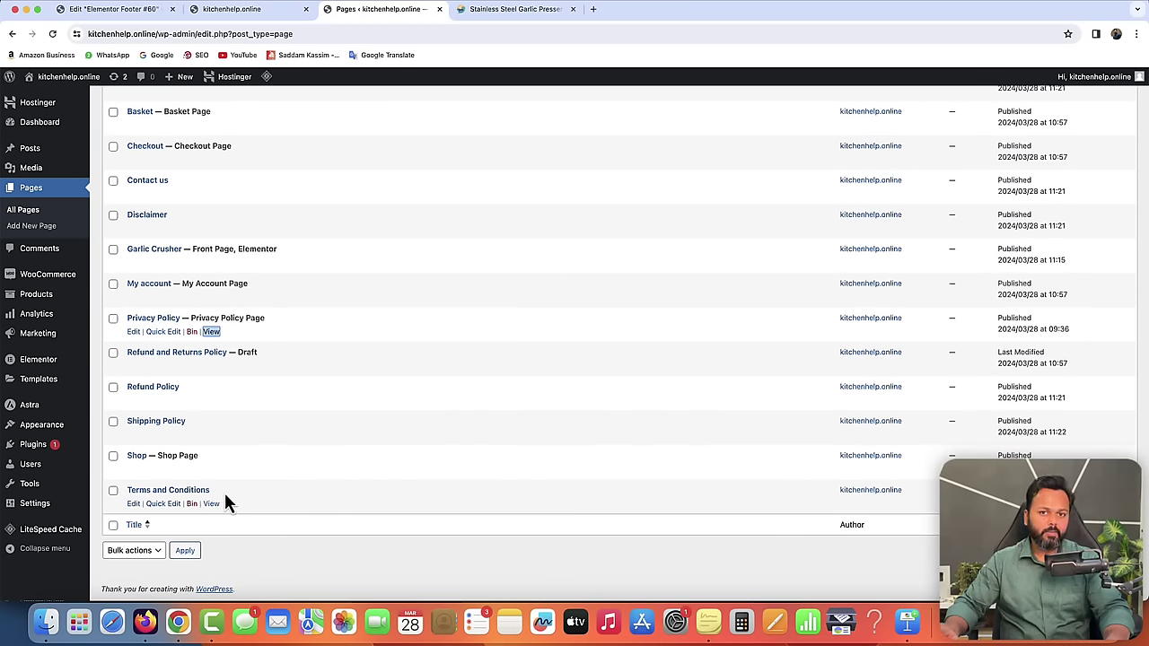
right_click(212, 504)
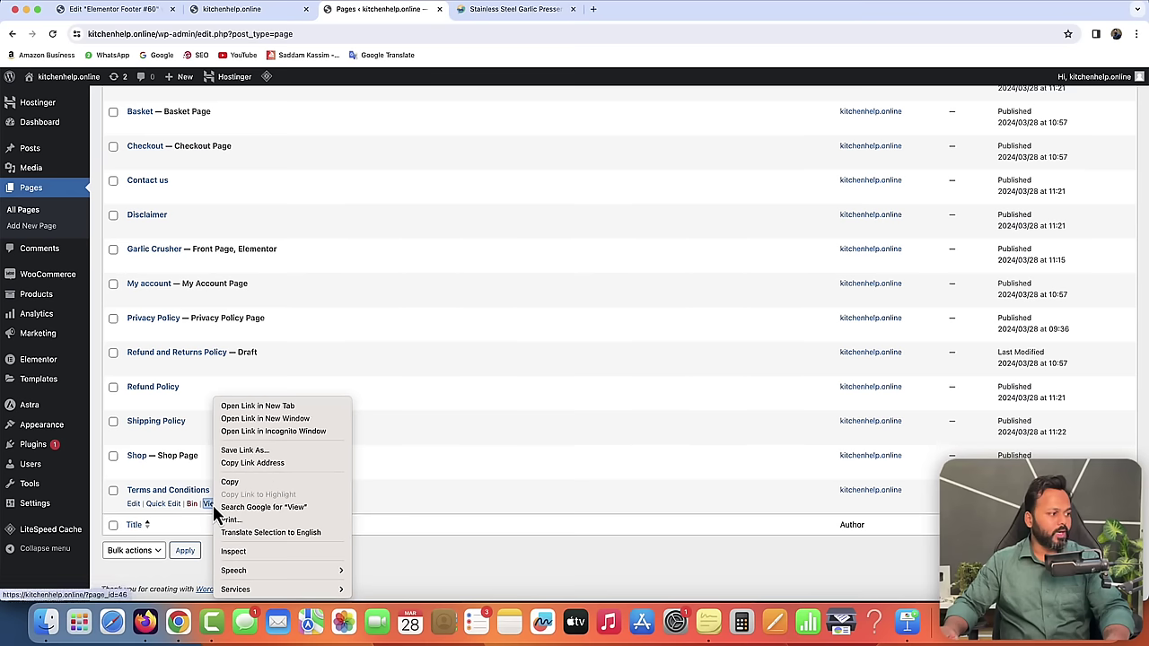
left_click(250, 464)
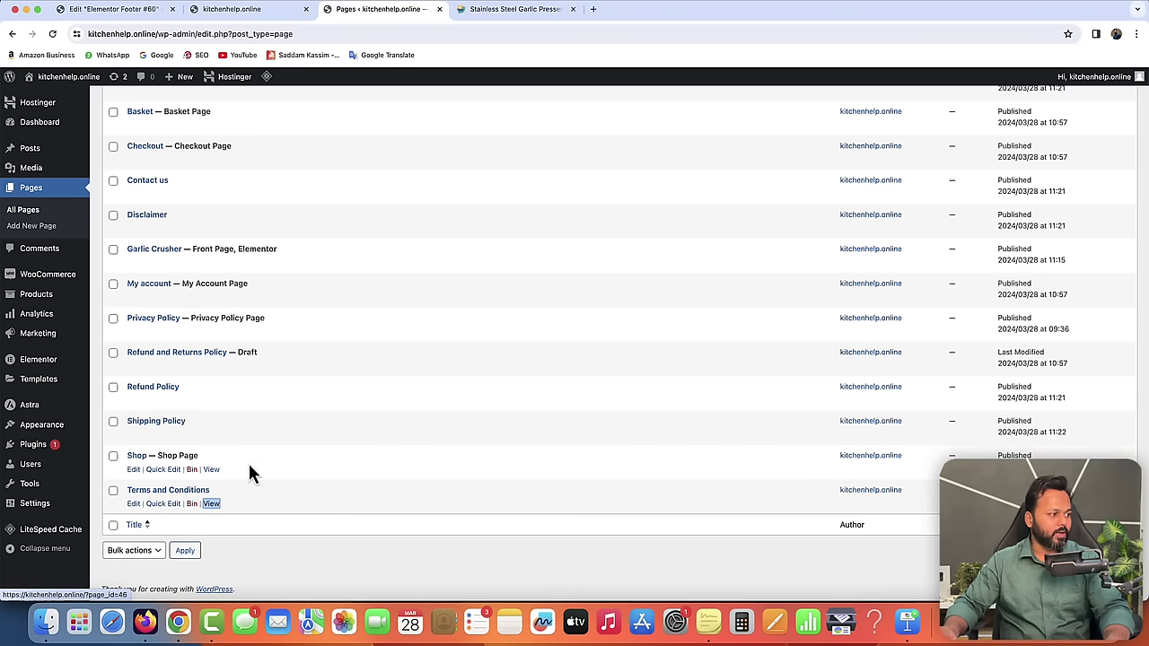
right_click(213, 508)
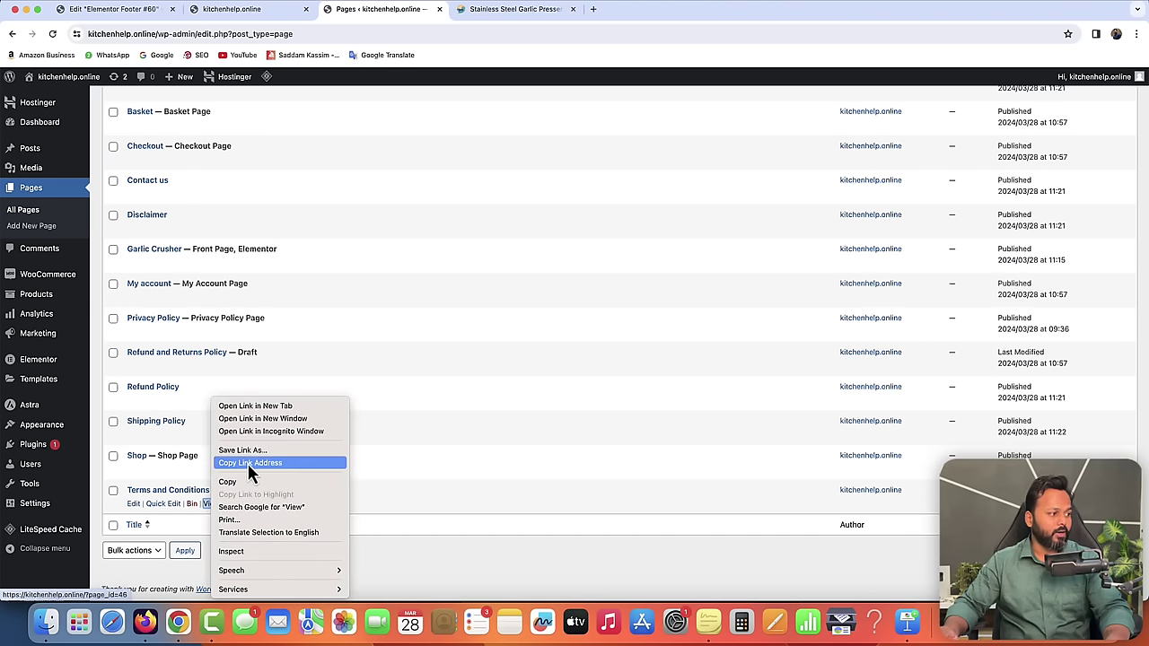
left_click(256, 465)
left_click(109, 8)
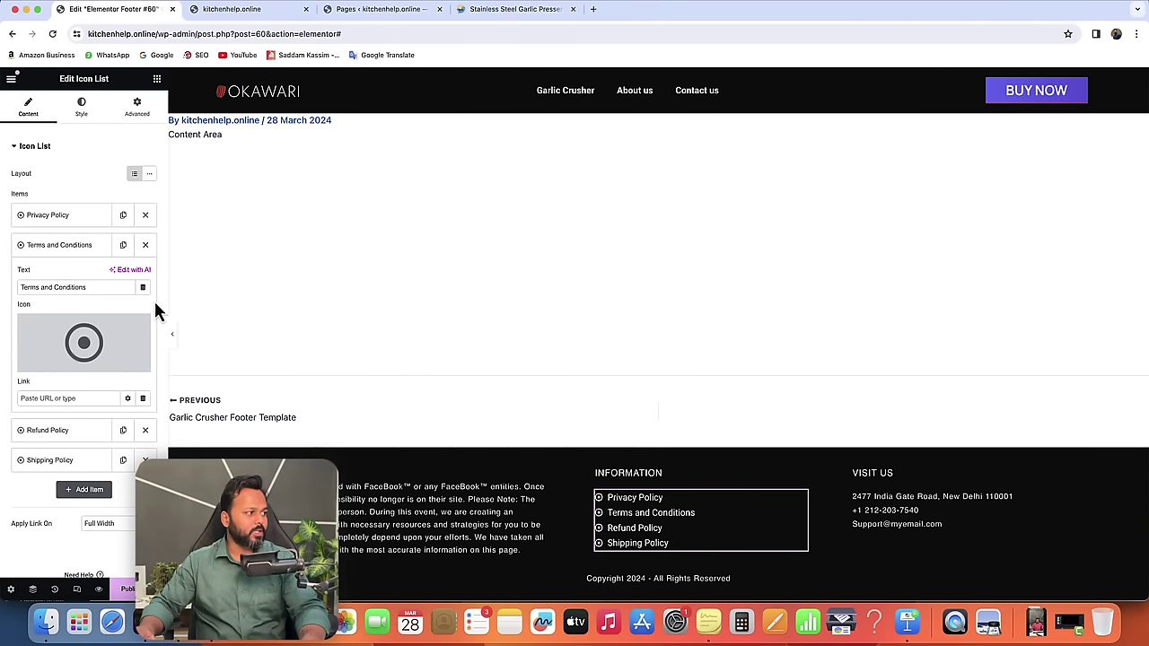
left_click(70, 395)
key("super+v")
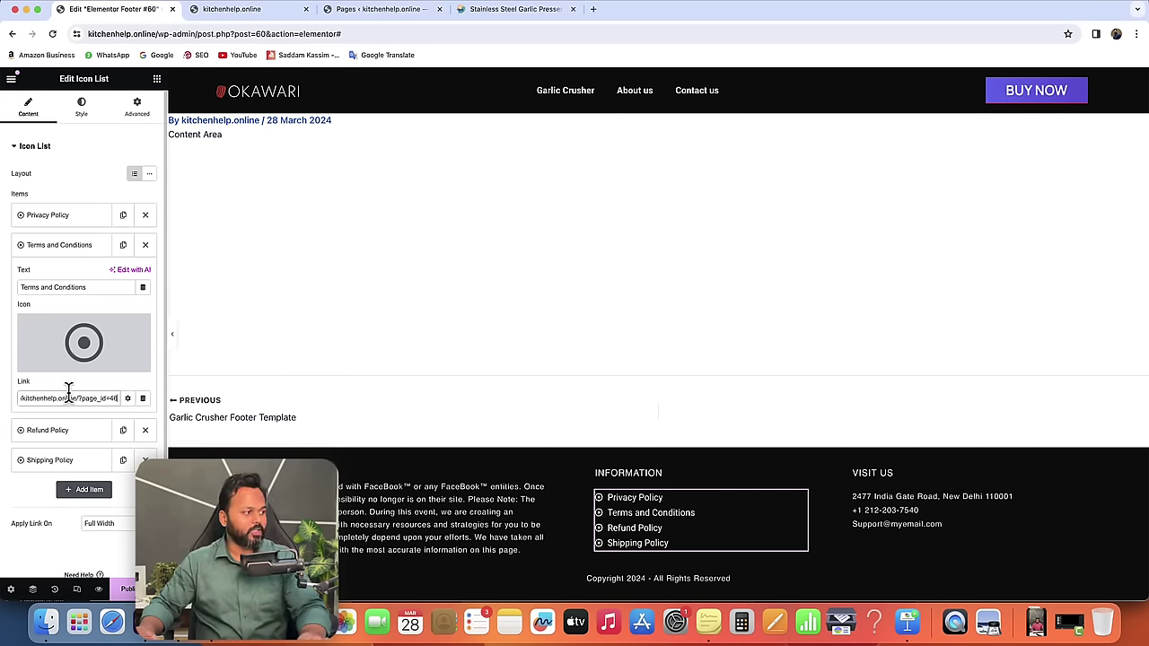
left_click(66, 245)
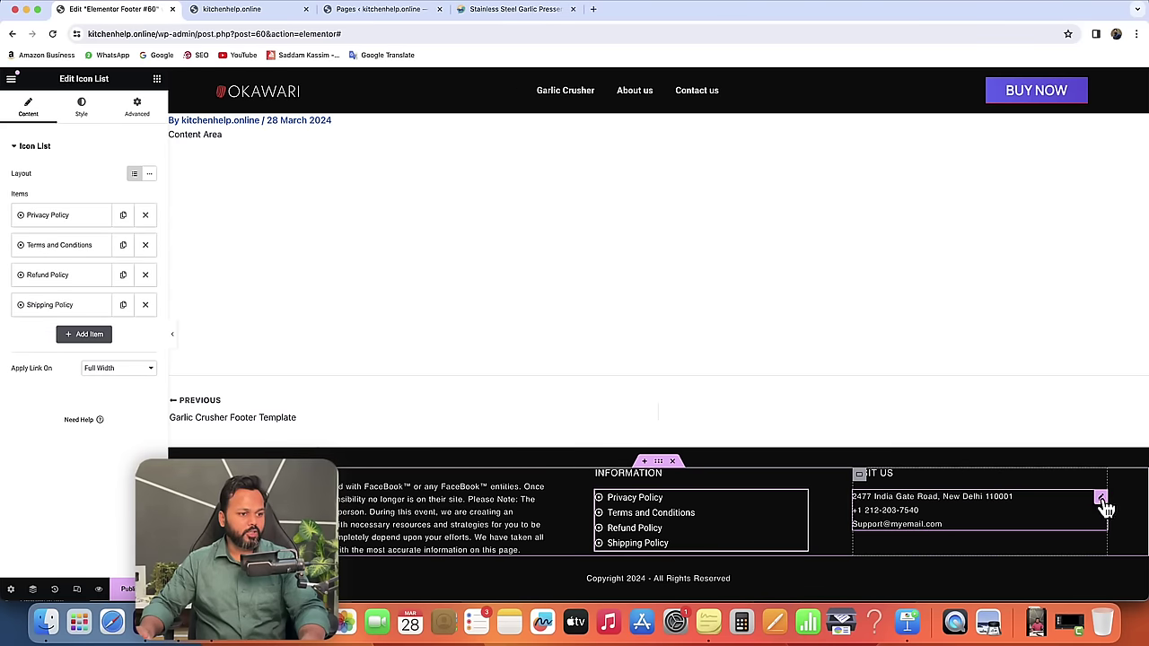
Step: Open the address item in the footer's VISIT US contact list for editing
left_click(1103, 499)
left_click(56, 219)
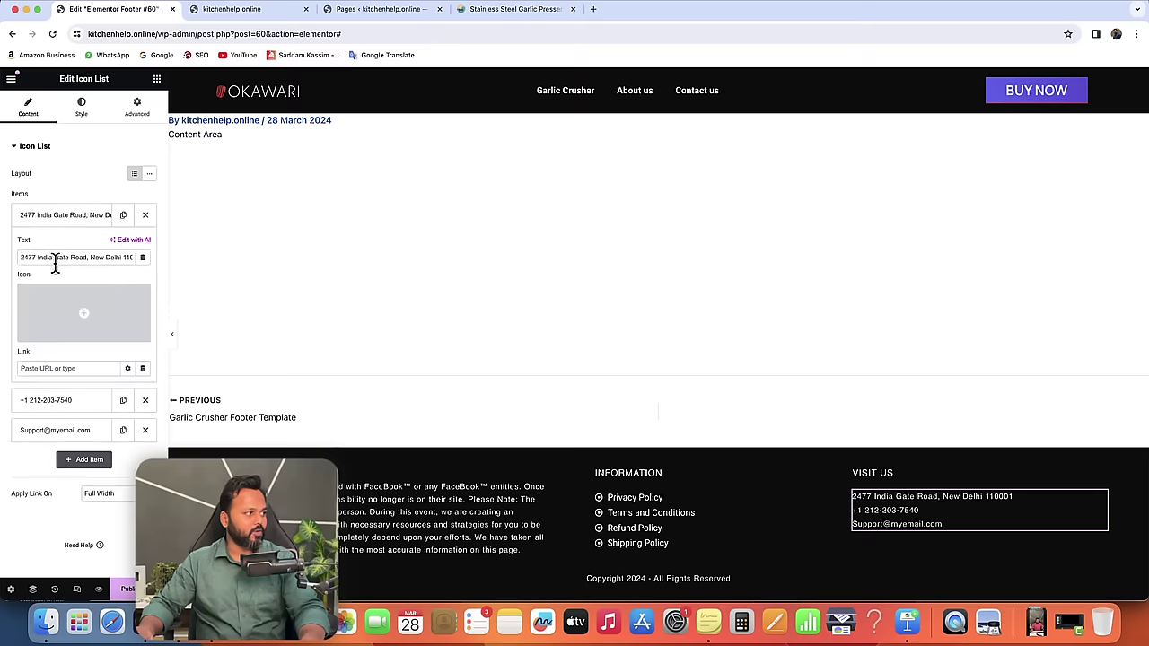
left_click(57, 258)
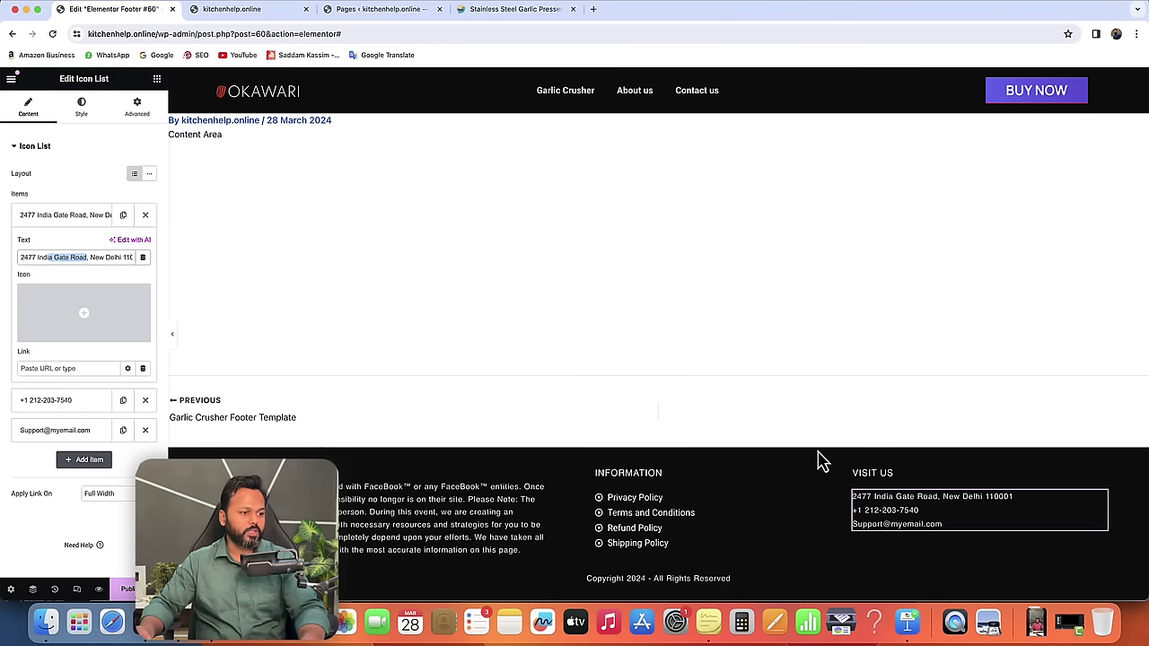
Step: Publish the footer with an Entire Site condition and reload the live homepage
left_click(129, 589)
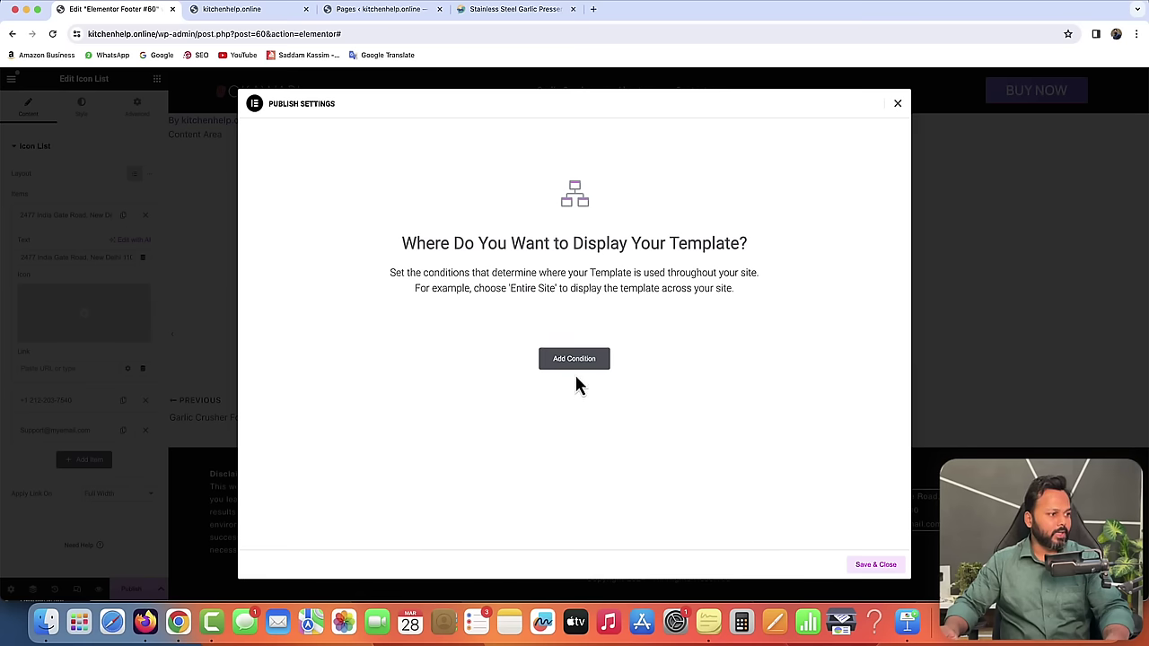
left_click(575, 363)
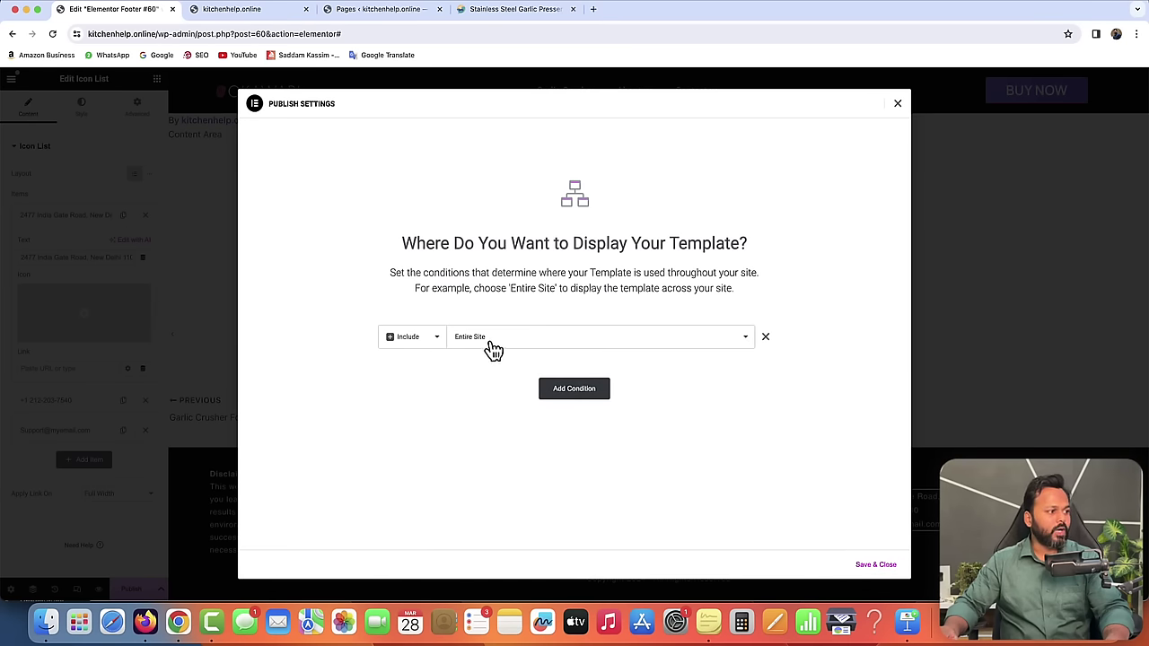
left_click(874, 565)
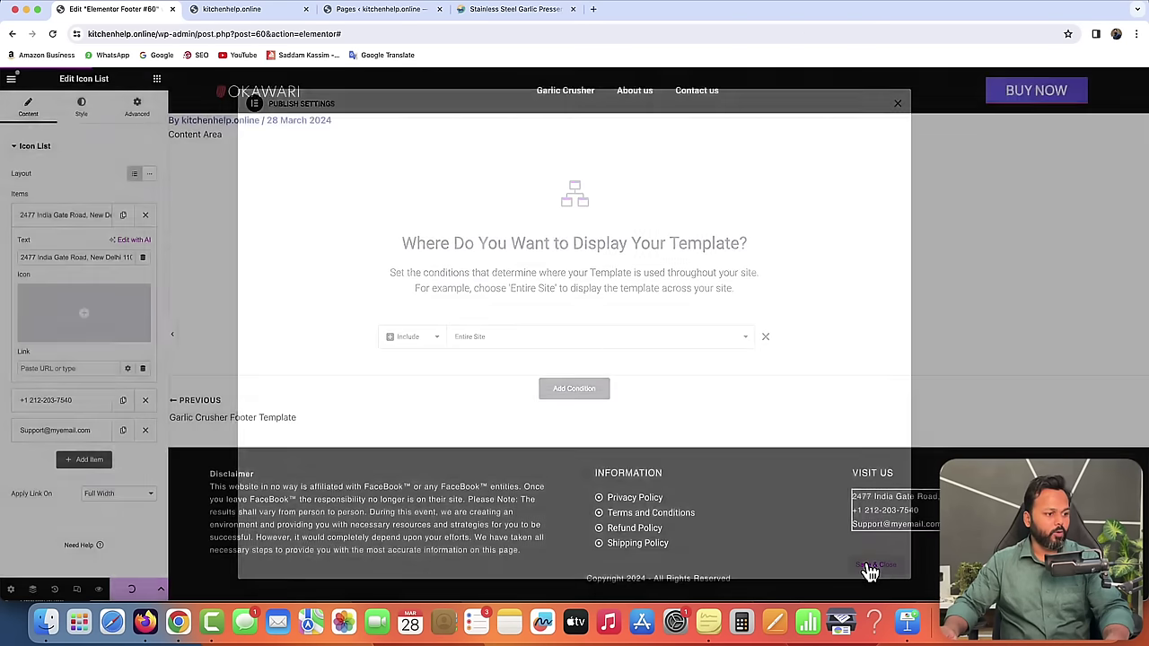
left_click(255, 15)
left_click(52, 34)
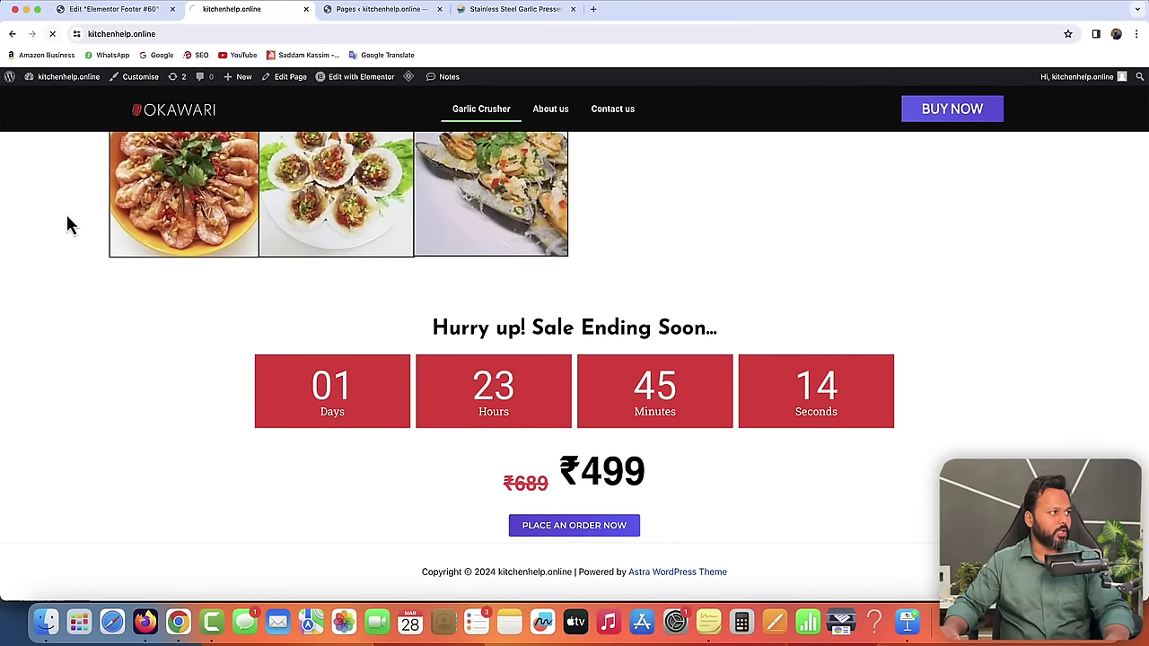
Step: Check that the live footer's Privacy Policy link opens its page, then go back to the homepage
scroll(360, 153, "up", 10)
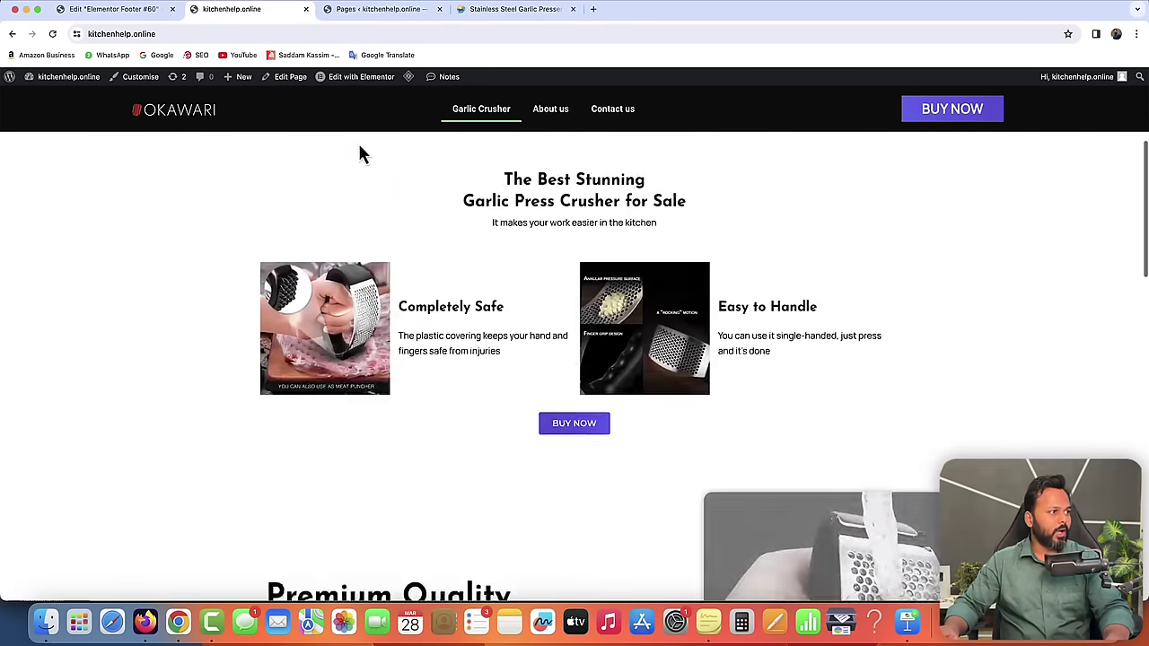
scroll(602, 349, "down", 5)
scroll(620, 386, "down", 10)
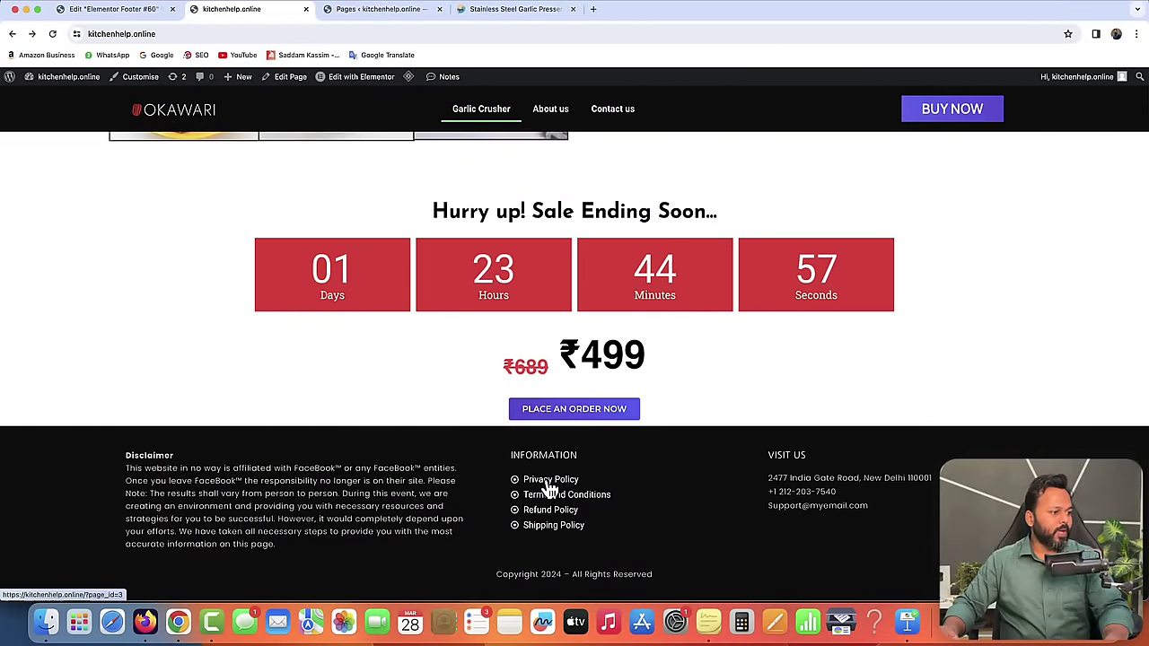
scroll(506, 306, "down", 5)
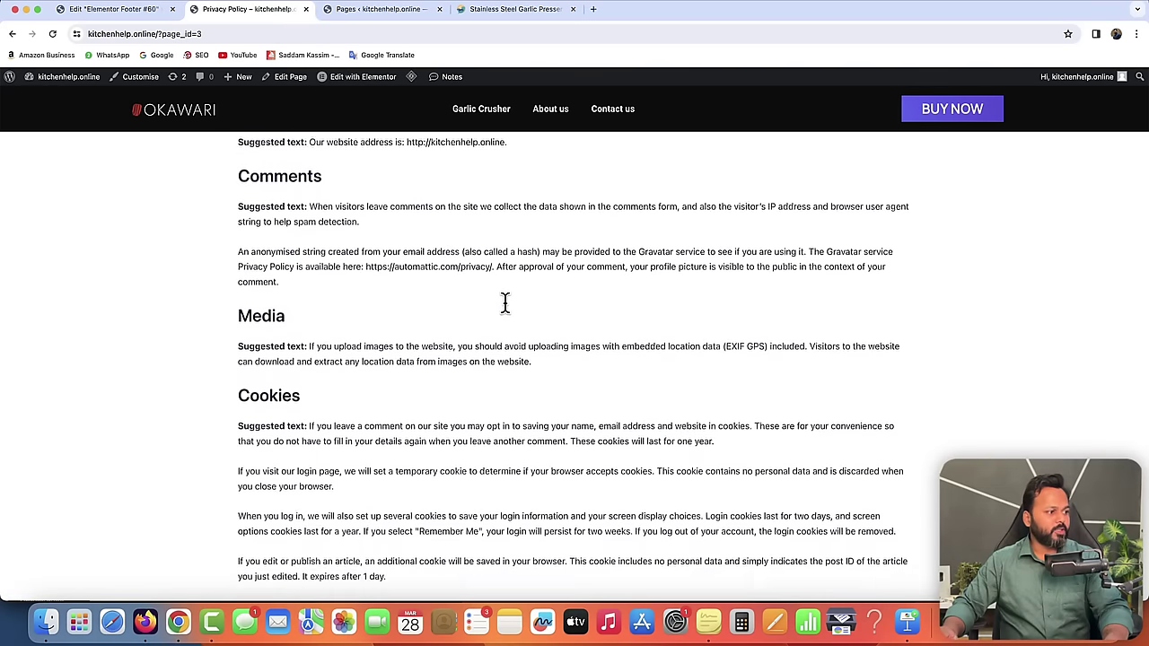
scroll(507, 314, "down", 8)
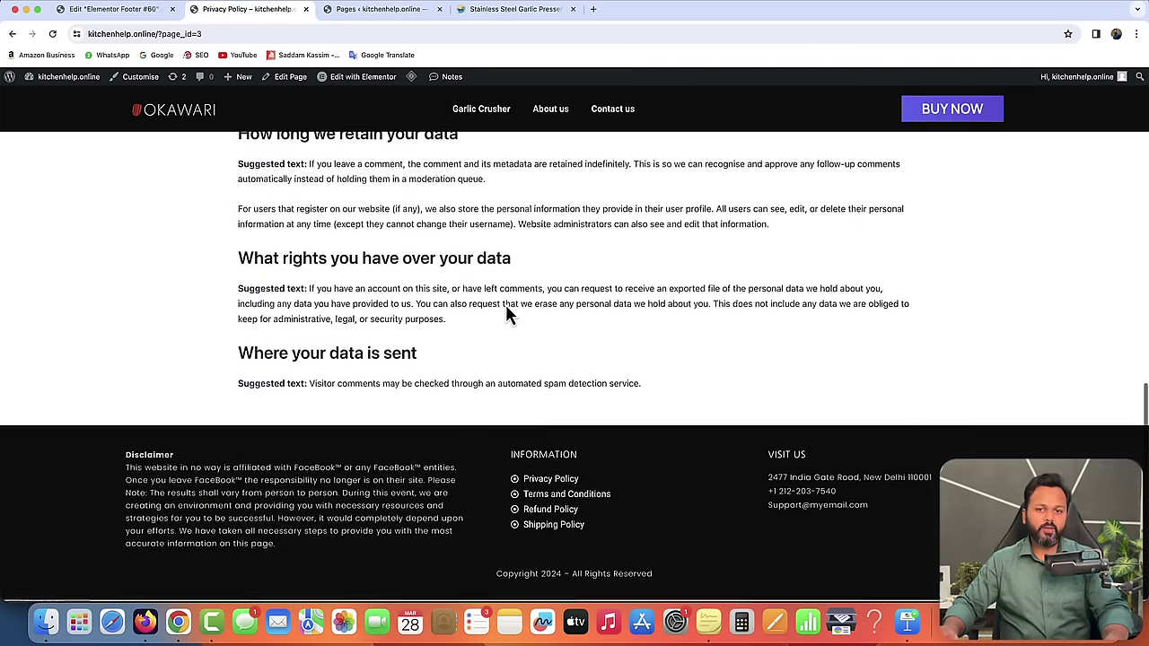
scroll(505, 305, "up", 8)
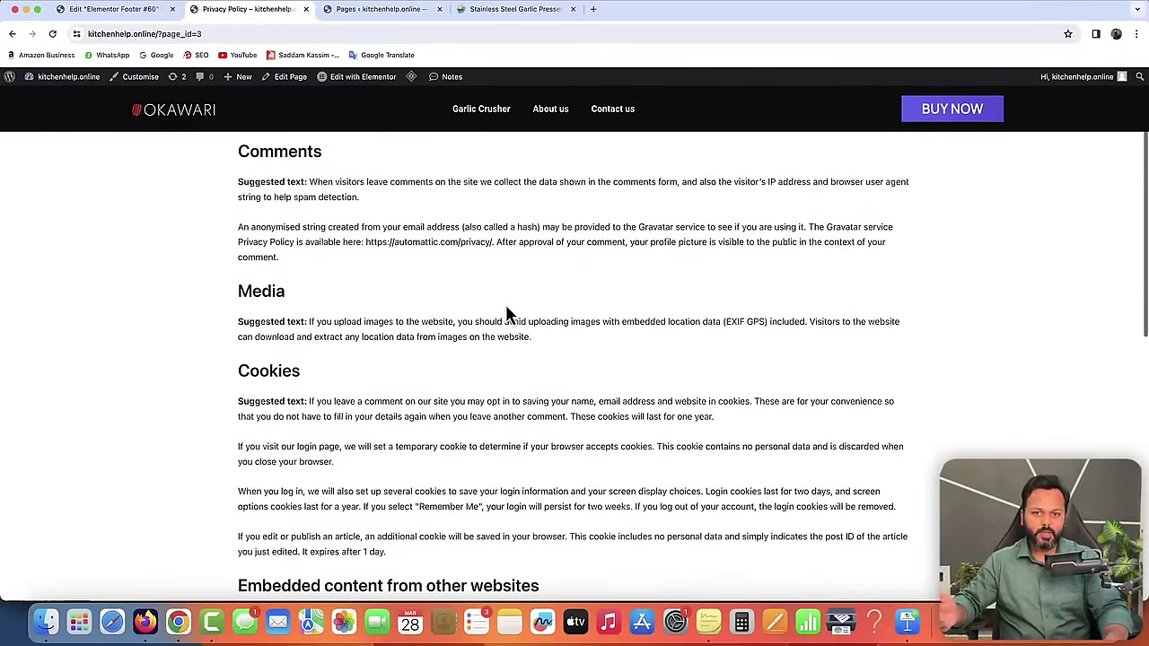
scroll(603, 303, "up", 3)
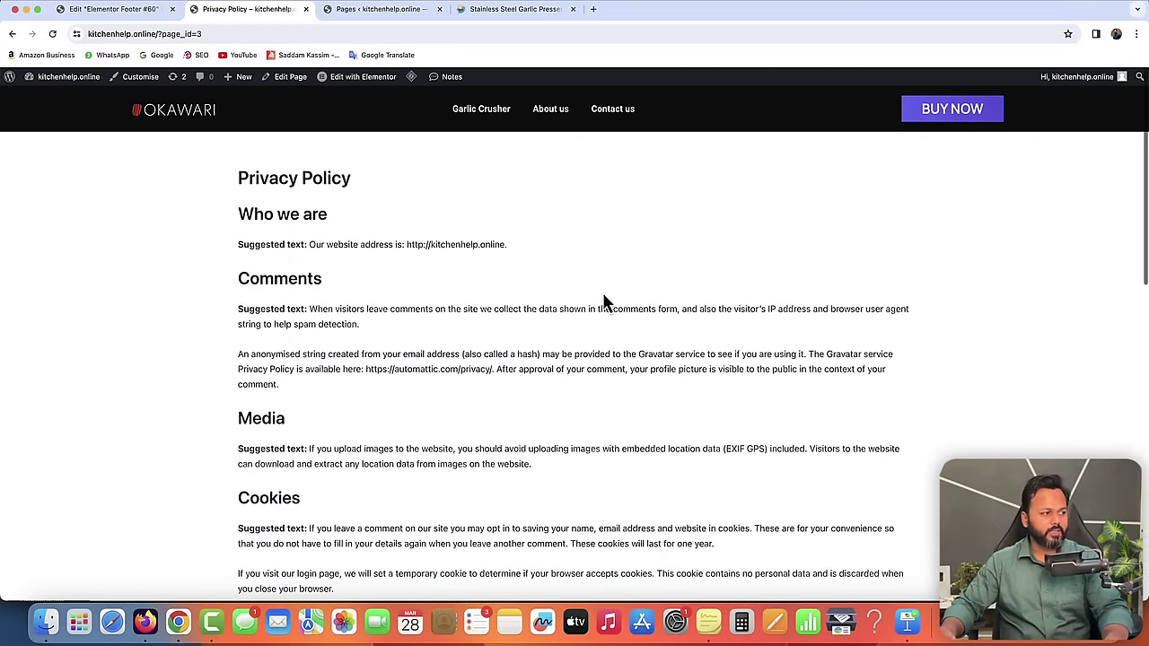
left_click(12, 33)
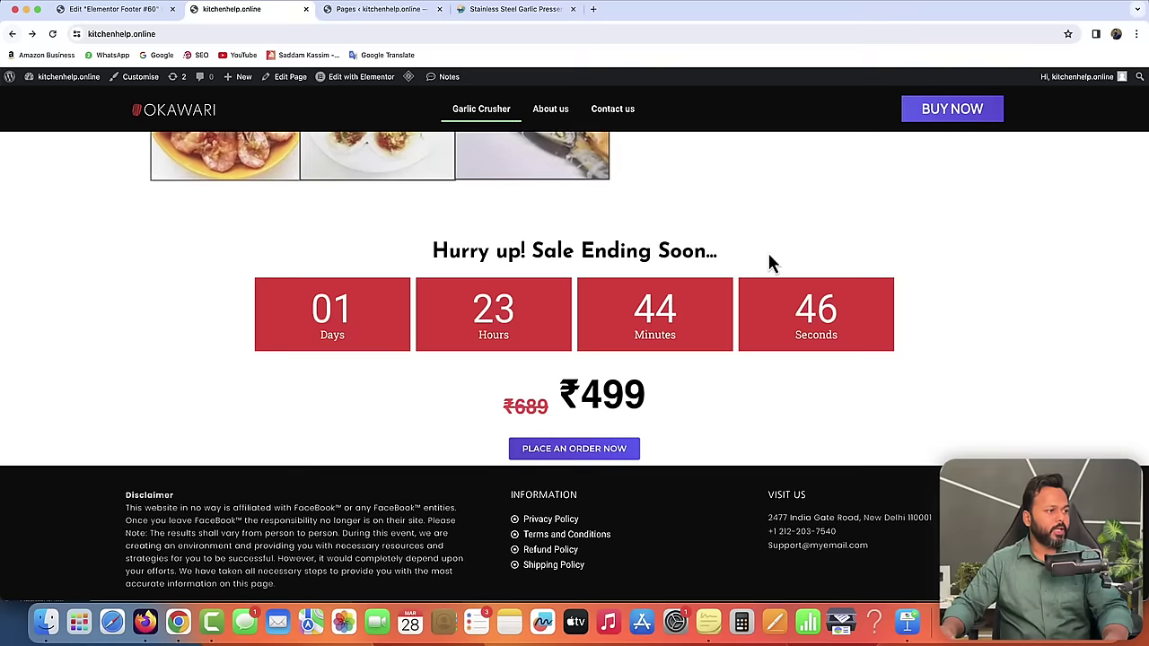
scroll(774, 262, "up", 3)
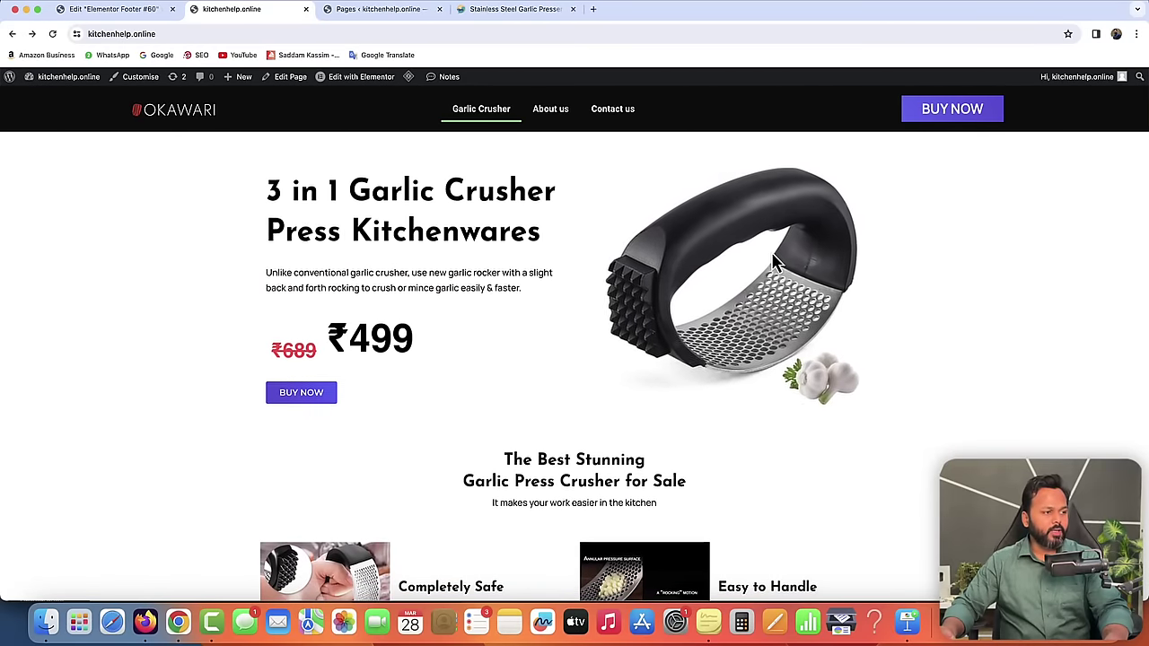
Step: Switch to Firefox and open the Dropshipping for Beginners mind map tab
left_click(146, 622)
left_click(269, 11)
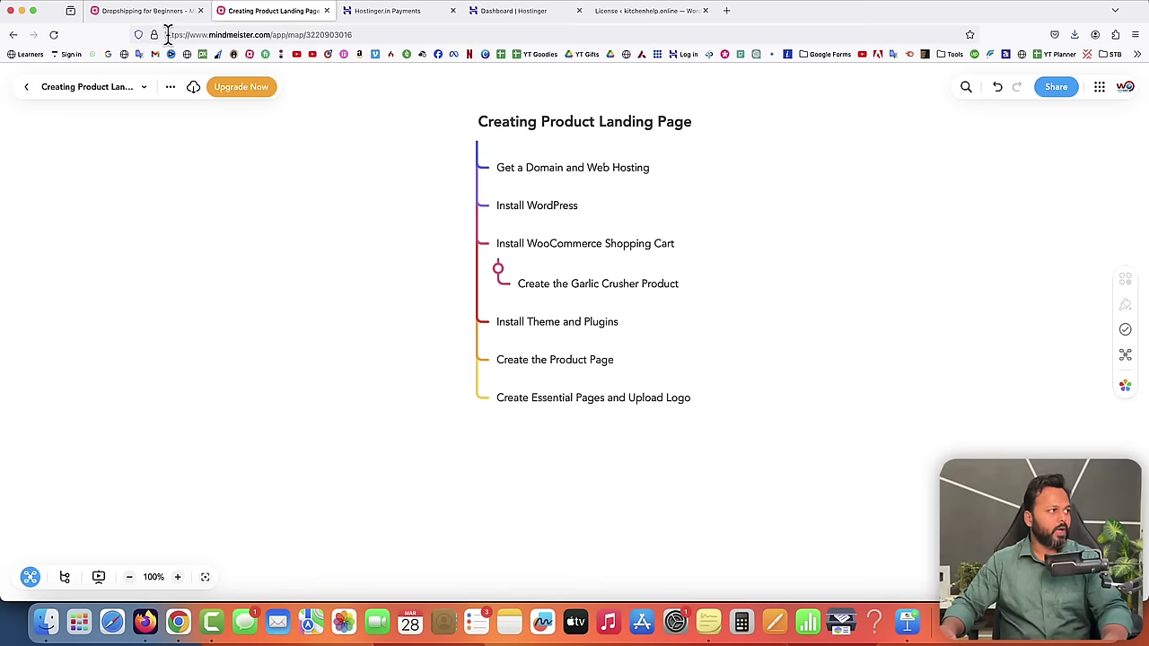
left_click(144, 11)
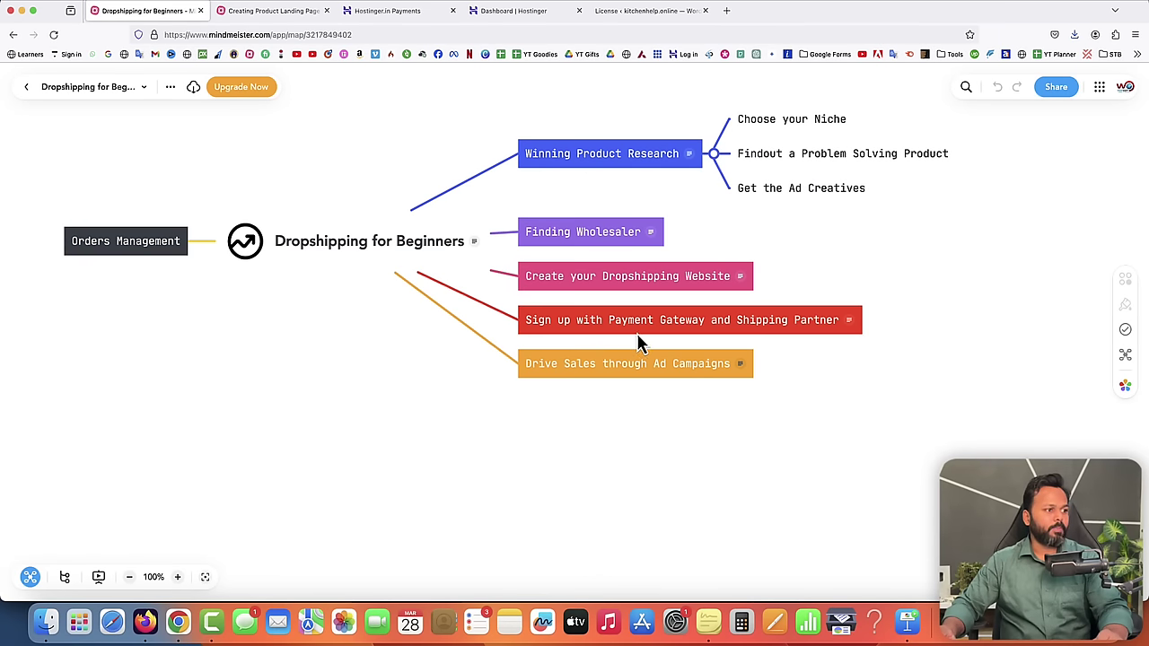
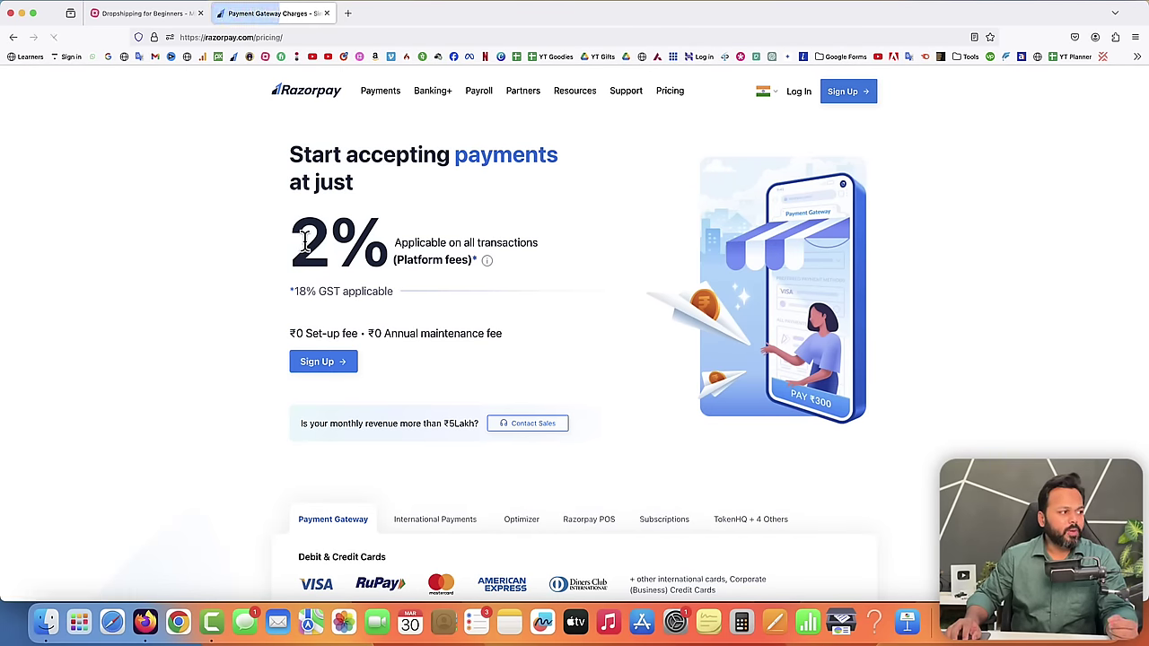
left_click_drag(270, 256, 381, 242)
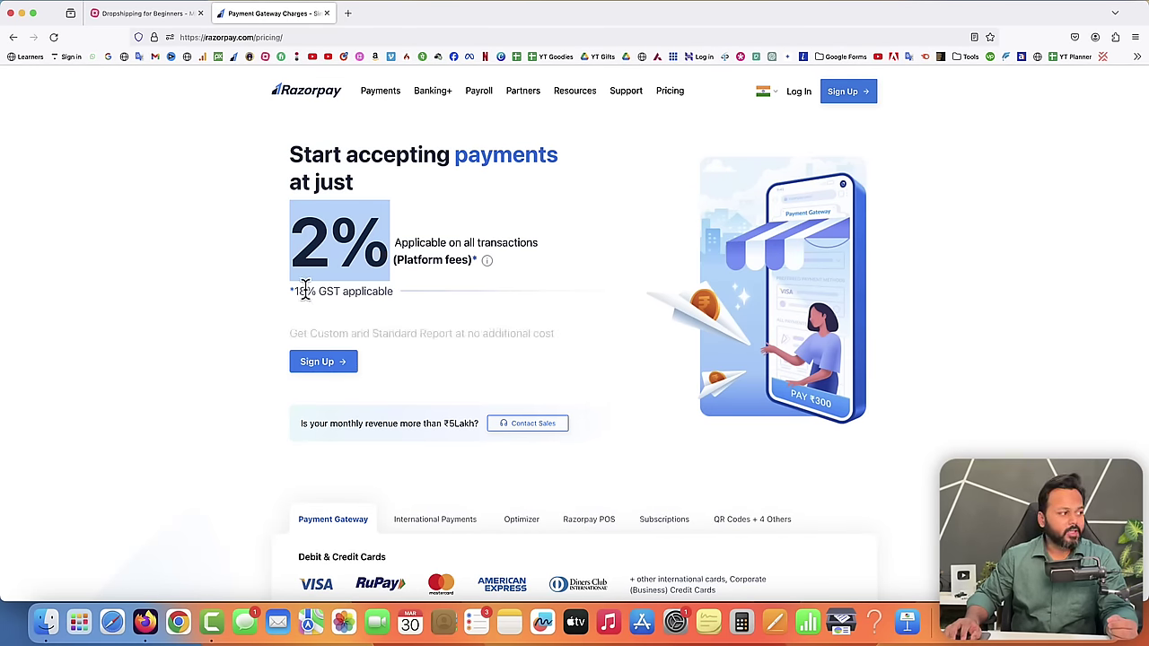
left_click_drag(293, 291, 335, 296)
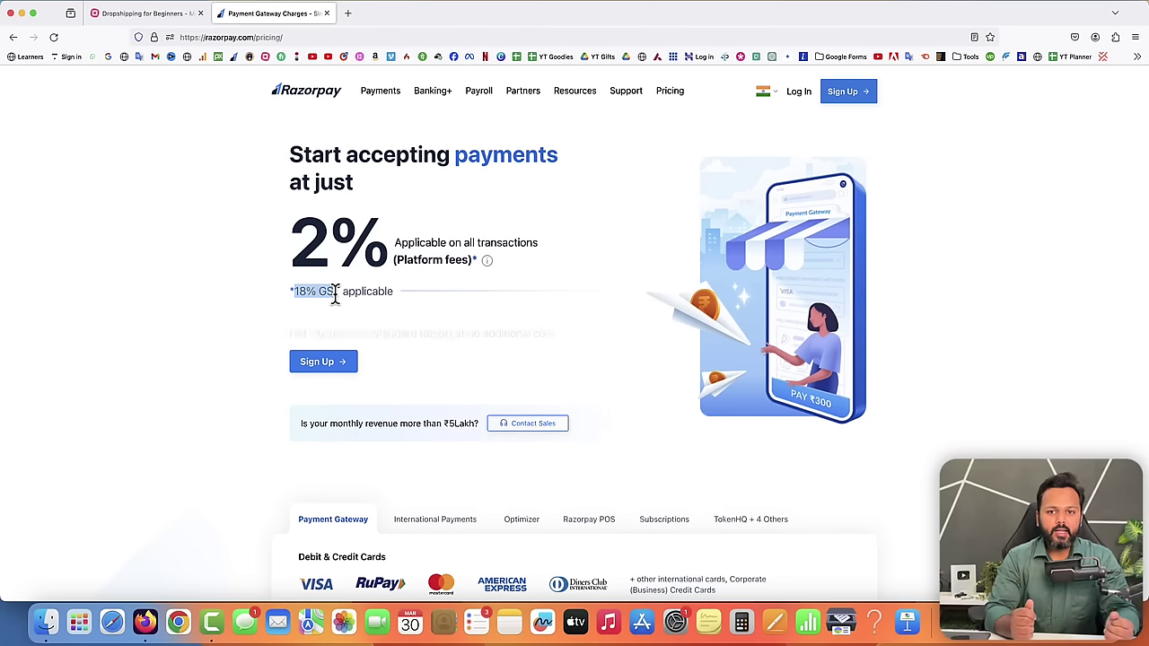
Step: Load instamojo.com in a new tab and go to its Pricing page
left_click(347, 14)
type("instamojo.com/")
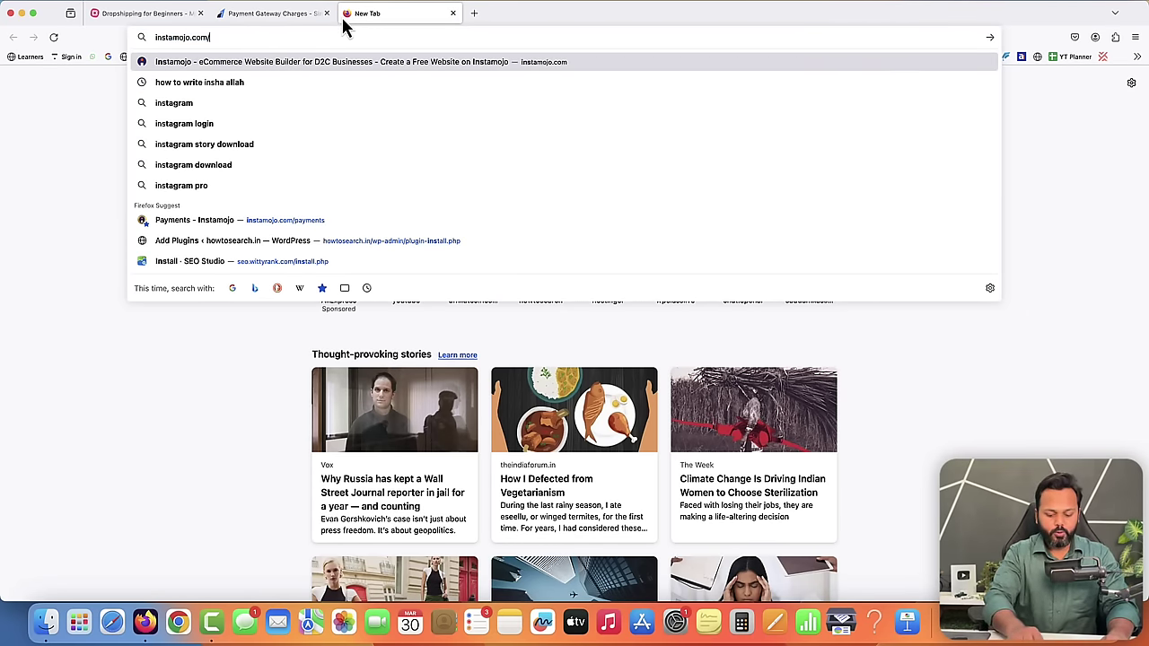
key("Return")
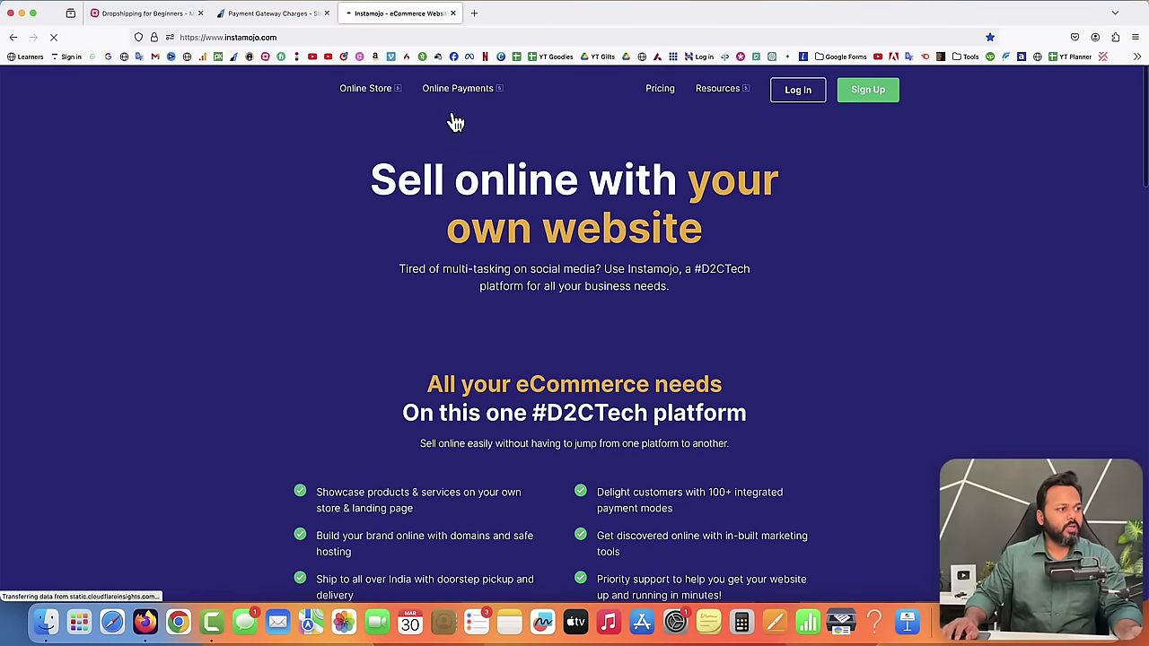
mouse_move(579, 149)
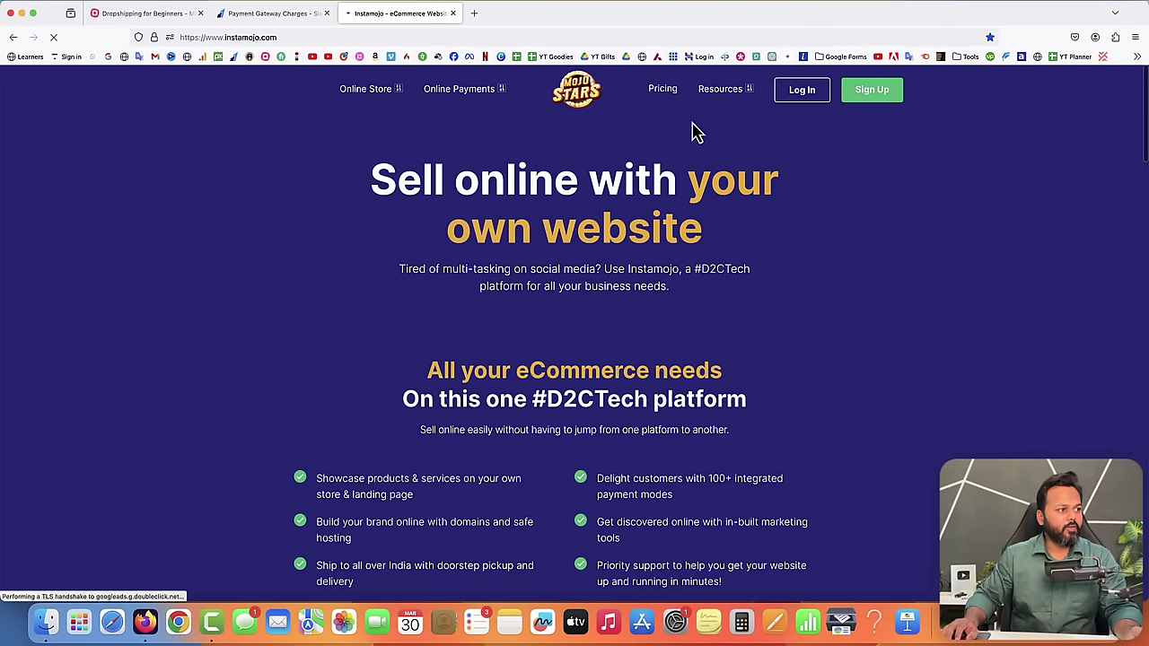
left_click(663, 94)
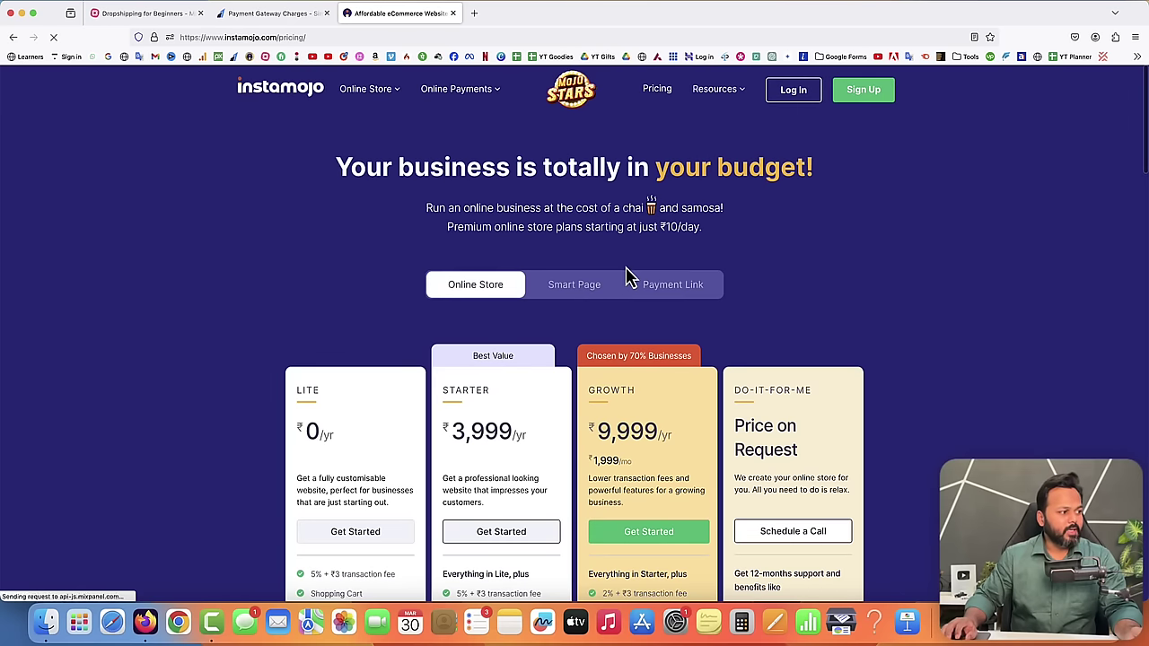
Step: Dismiss the store popup and highlight the Lite plan's ₹0 price and 5% + ₹3 fee
scroll(368, 350, "down", 5)
scroll(339, 238, "up", 1)
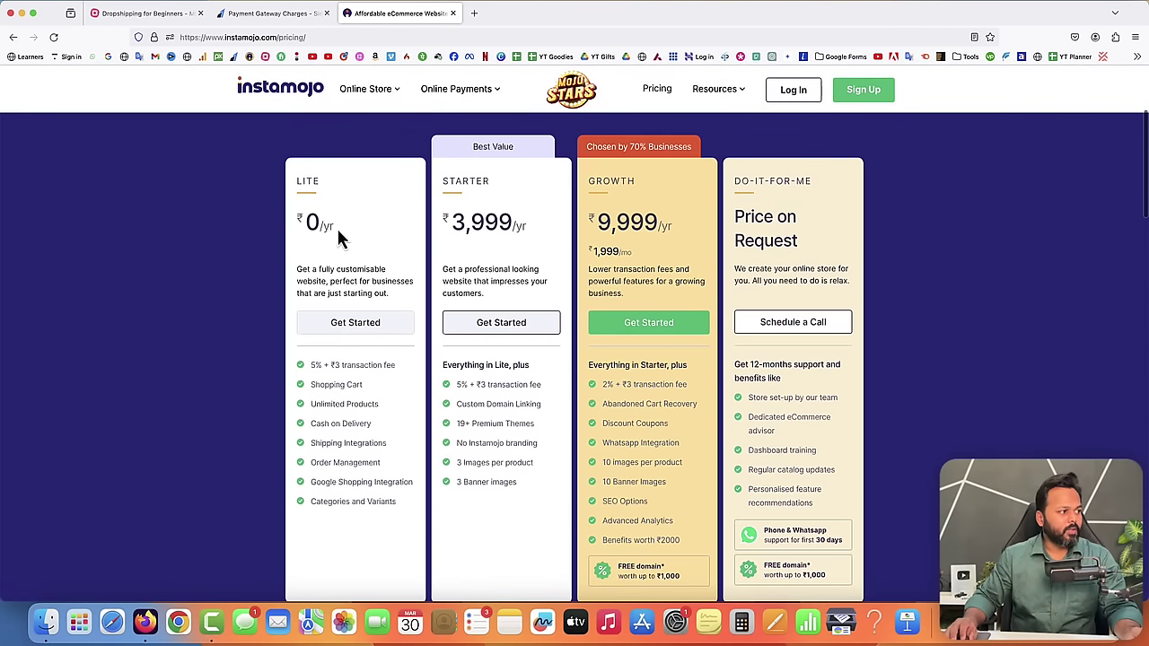
left_click_drag(305, 226, 331, 225)
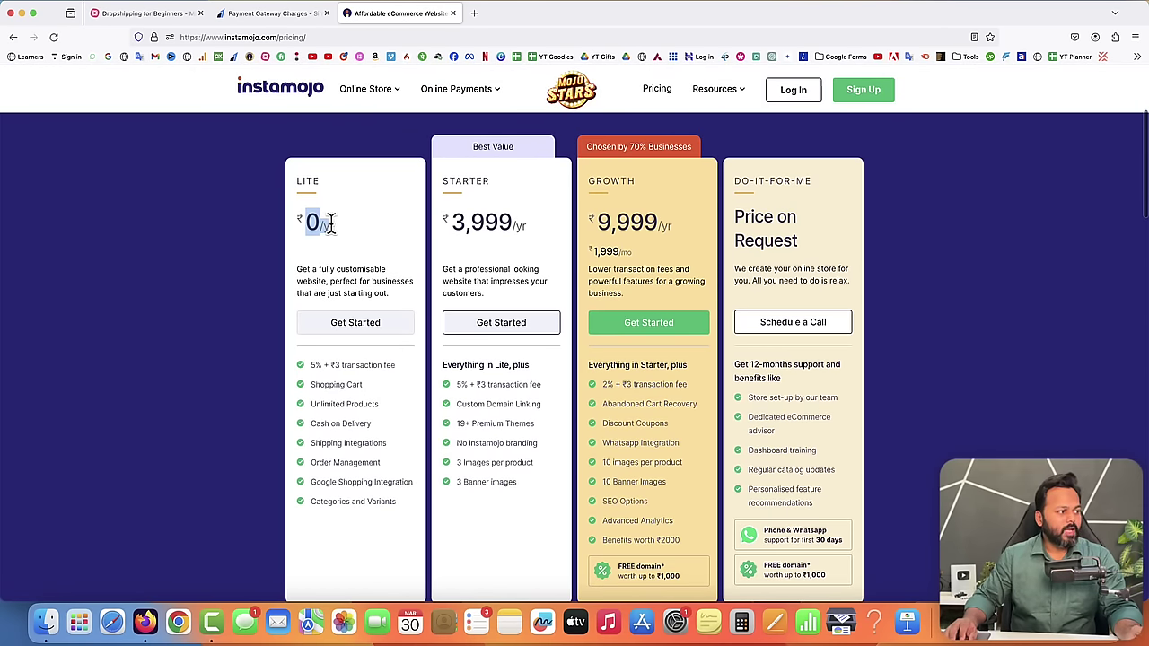
left_click_drag(317, 360, 354, 360)
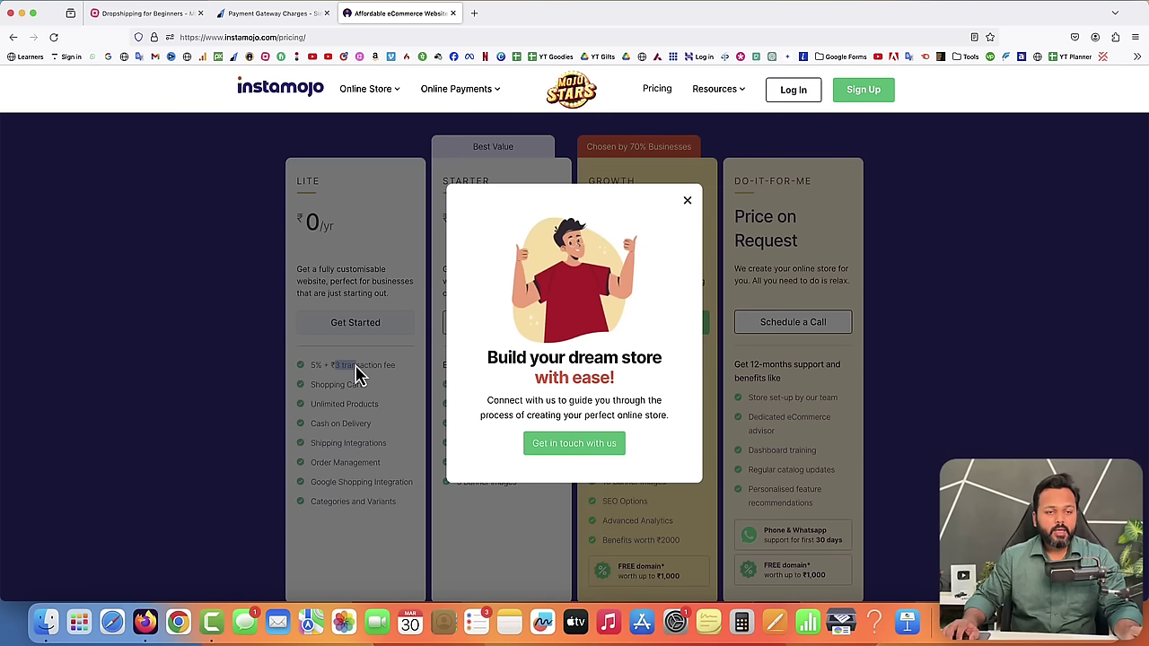
left_click(687, 200)
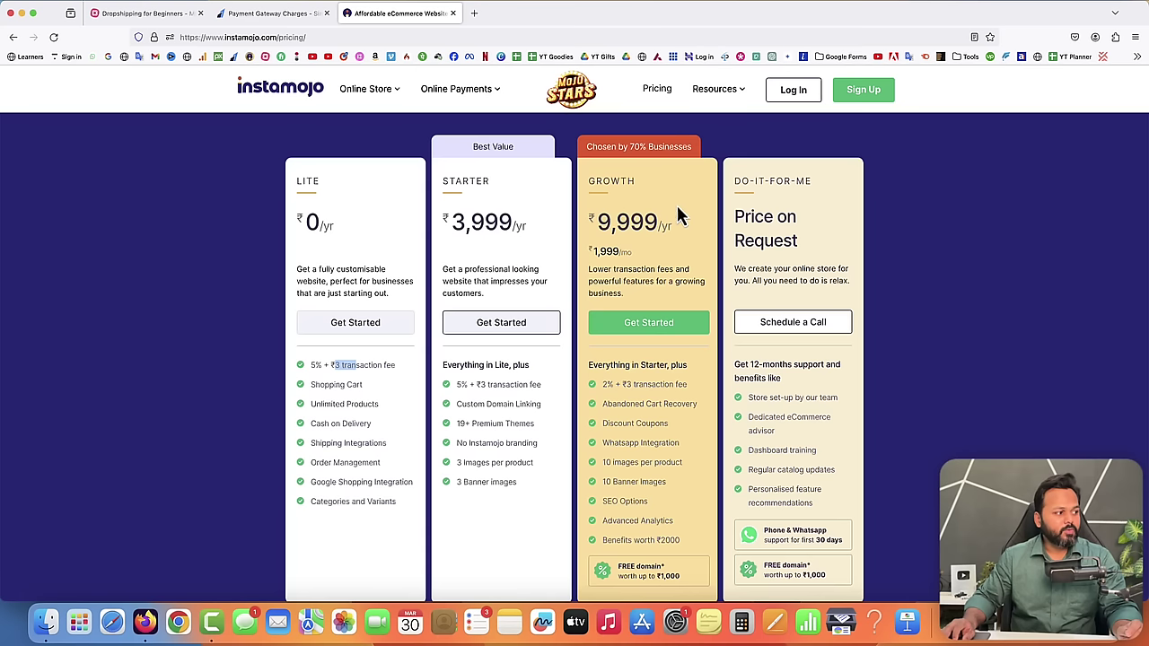
left_click_drag(330, 364, 341, 362)
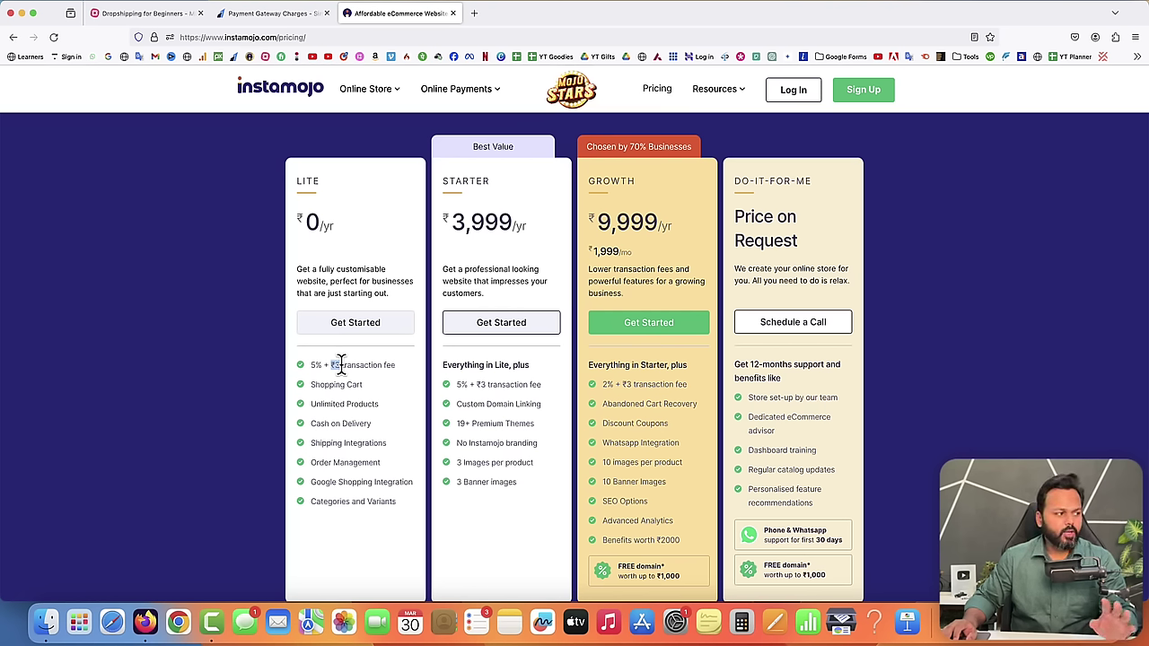
Step: Google 'paytm payment gateway' in a new tab and open the business.paytm.com Payment Gateway result
left_click(474, 13)
type("plugintheme.net/")
key("super+a")
type("pay")
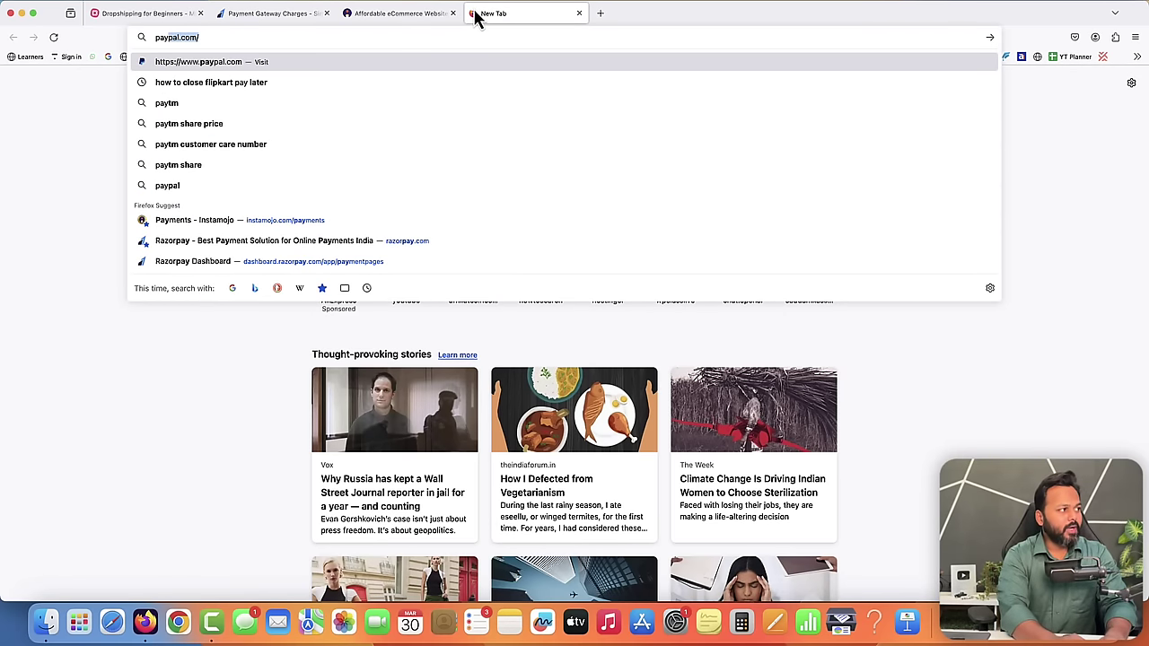
type("tm pay")
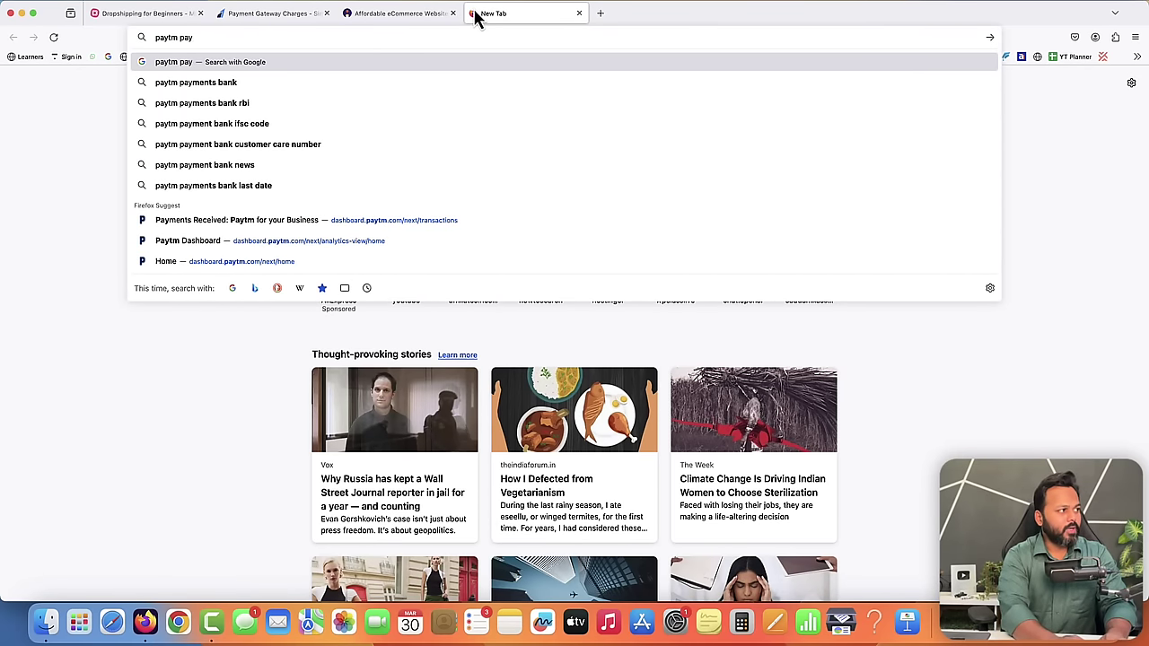
type("ment gateway")
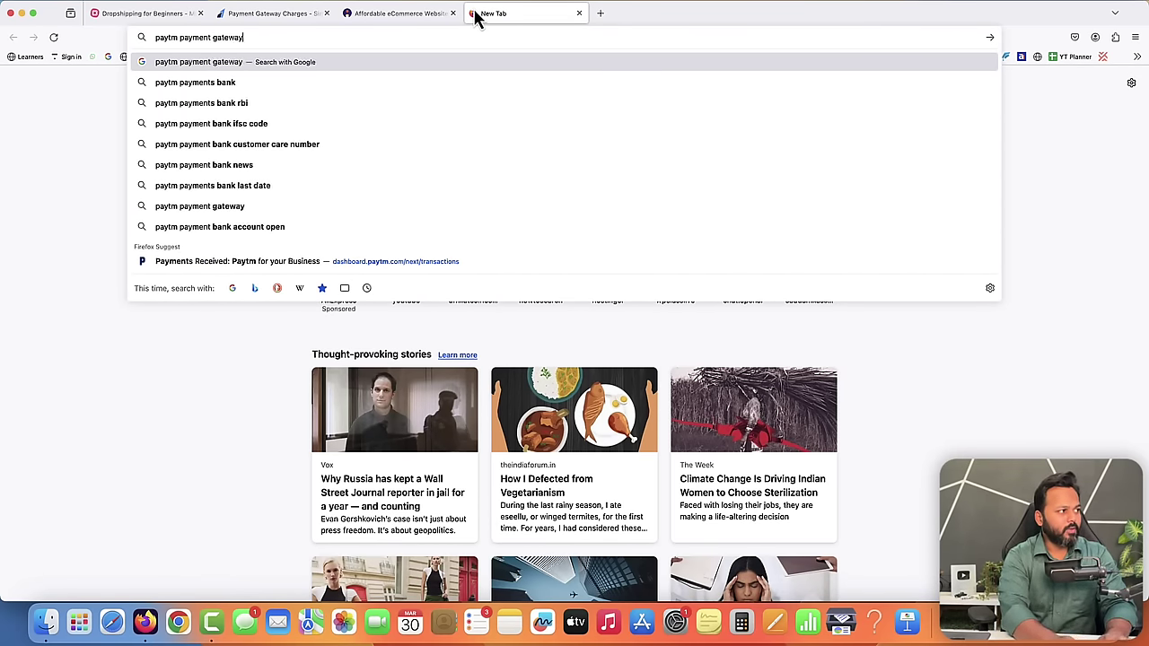
key("Return")
scroll(290, 511, "down", 1)
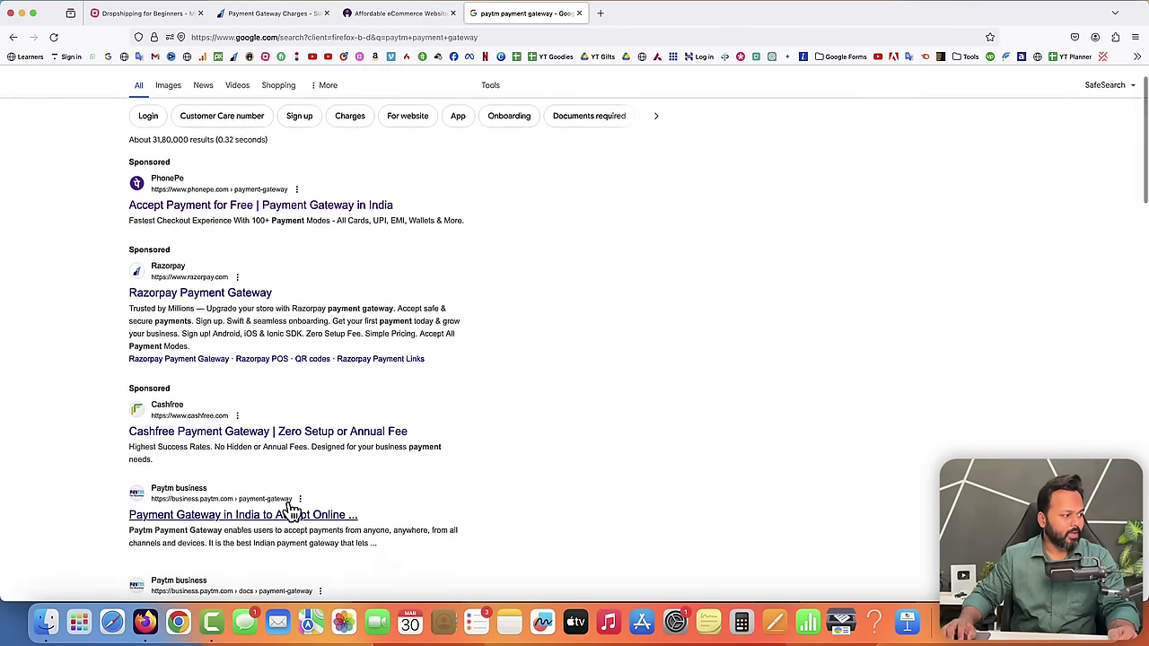
left_click(202, 523)
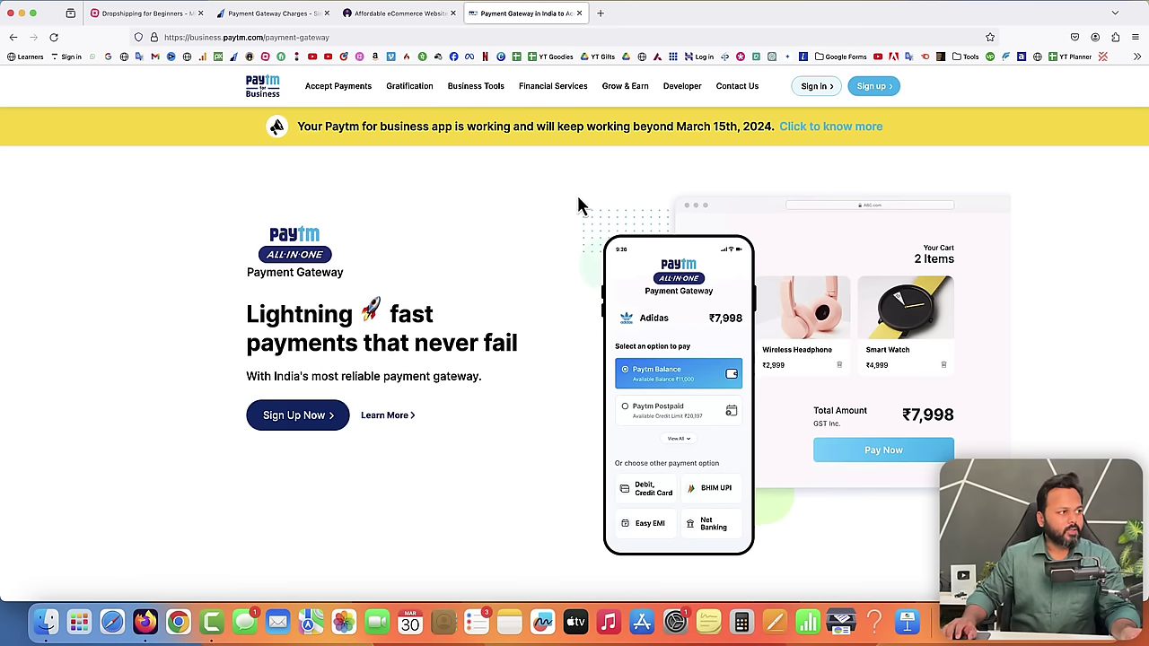
Step: Switch back to the Razorpay pricing tab showing its 2% platform fee
left_click(268, 18)
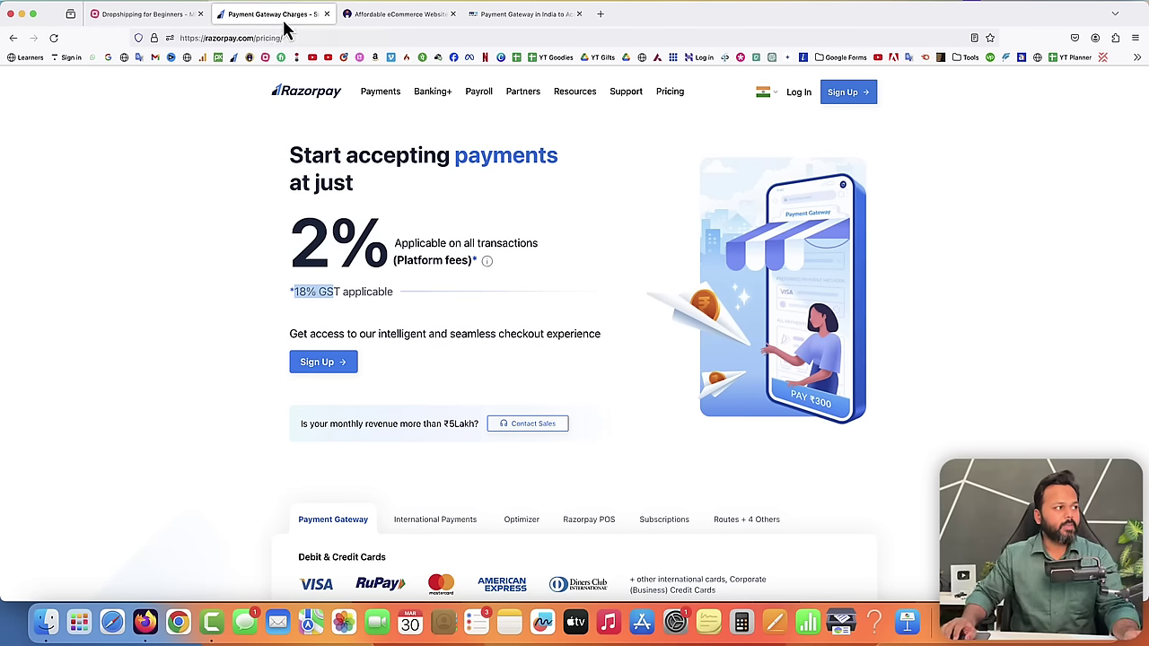
Step: From wp-admin's Add New Plugin page, search 'raz', then install and activate Razorpay for WooCommerce
left_click(398, 15)
left_click(390, 37)
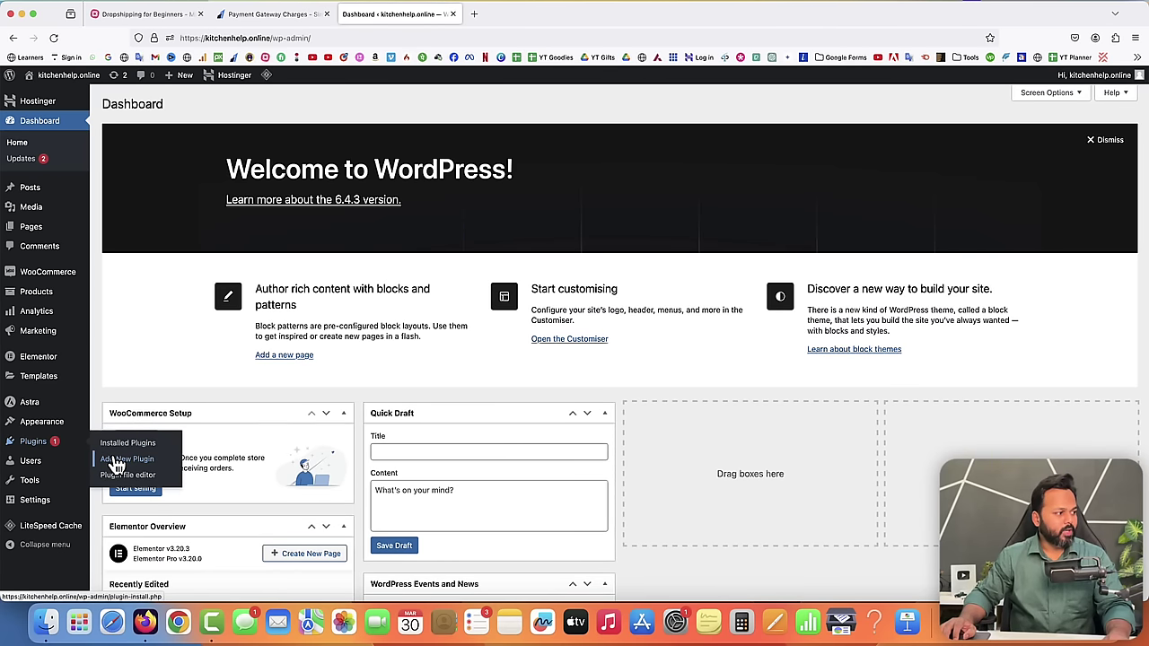
left_click(112, 458)
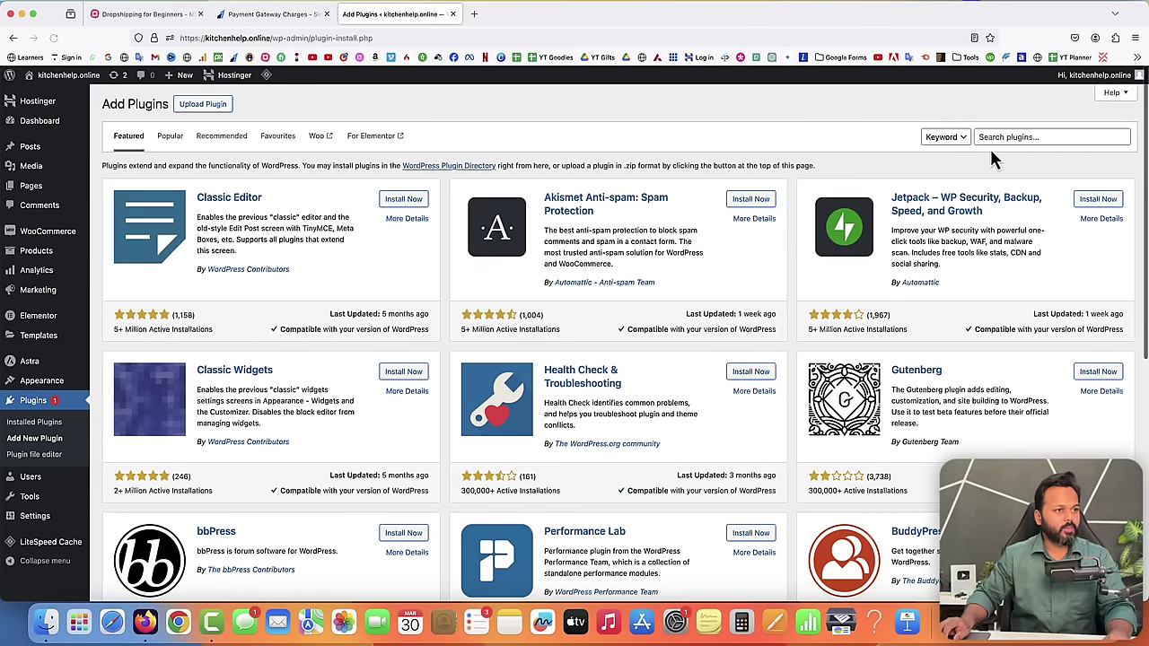
left_click(994, 137)
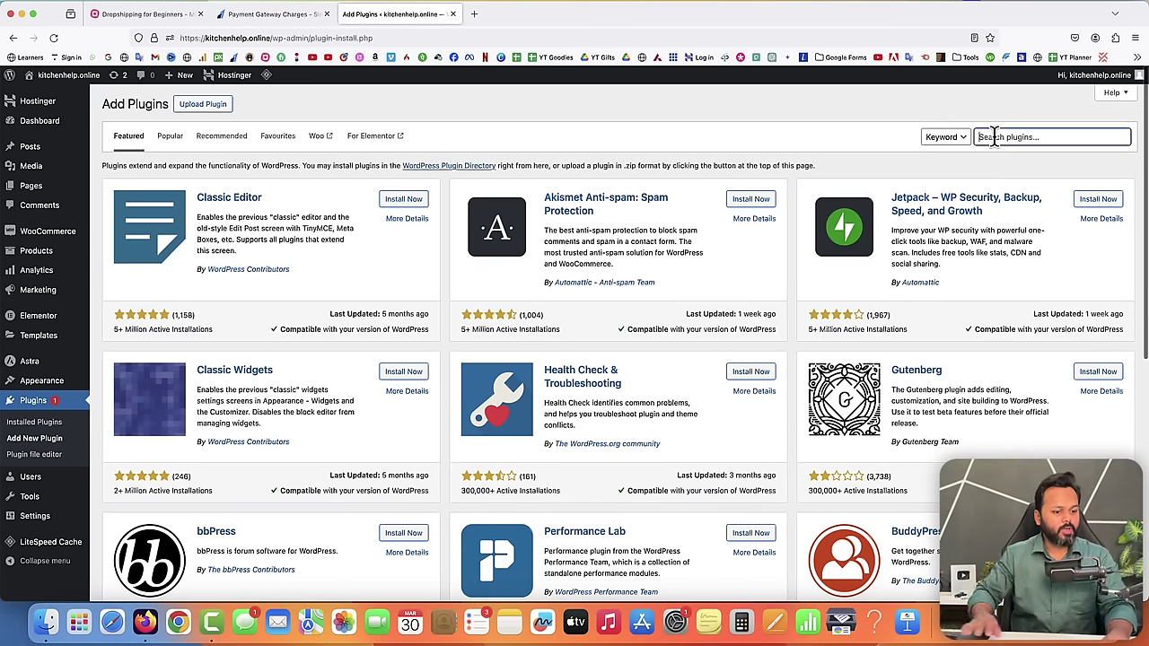
type("razorpay")
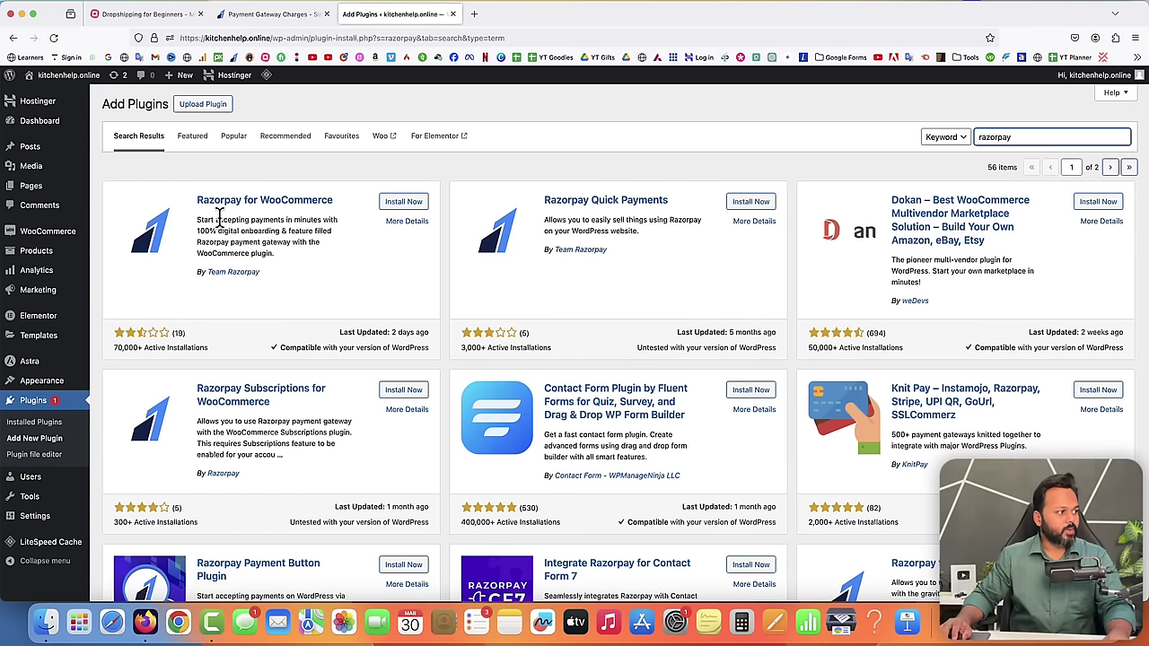
left_click(410, 203)
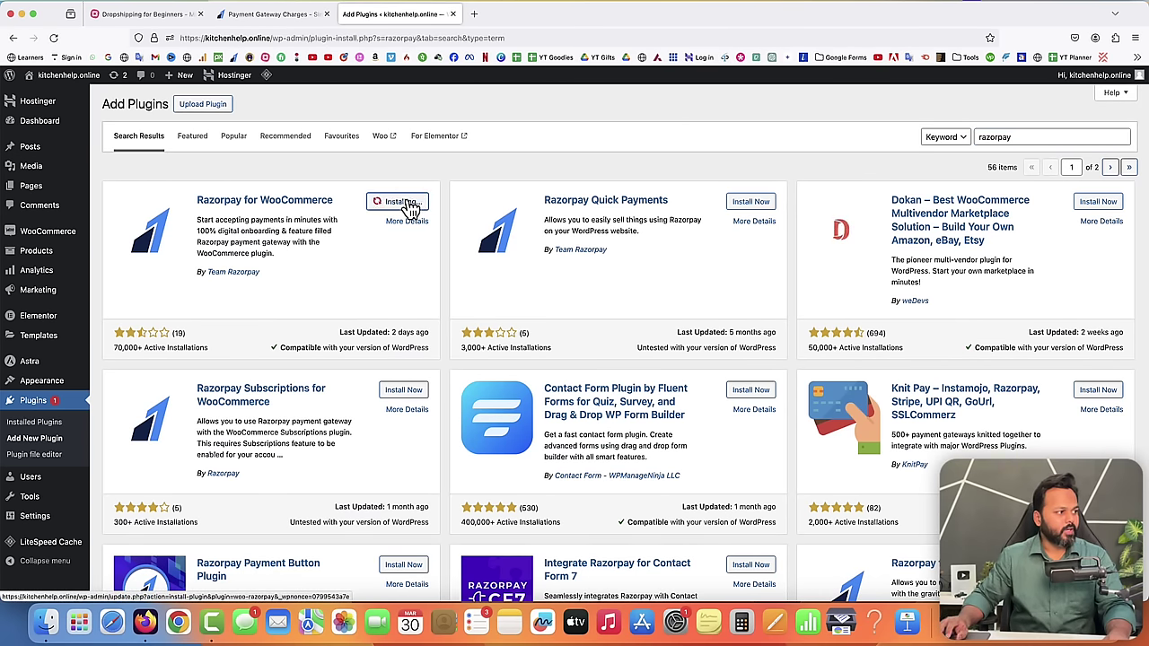
left_click(408, 203)
left_click_drag(144, 254, 228, 257)
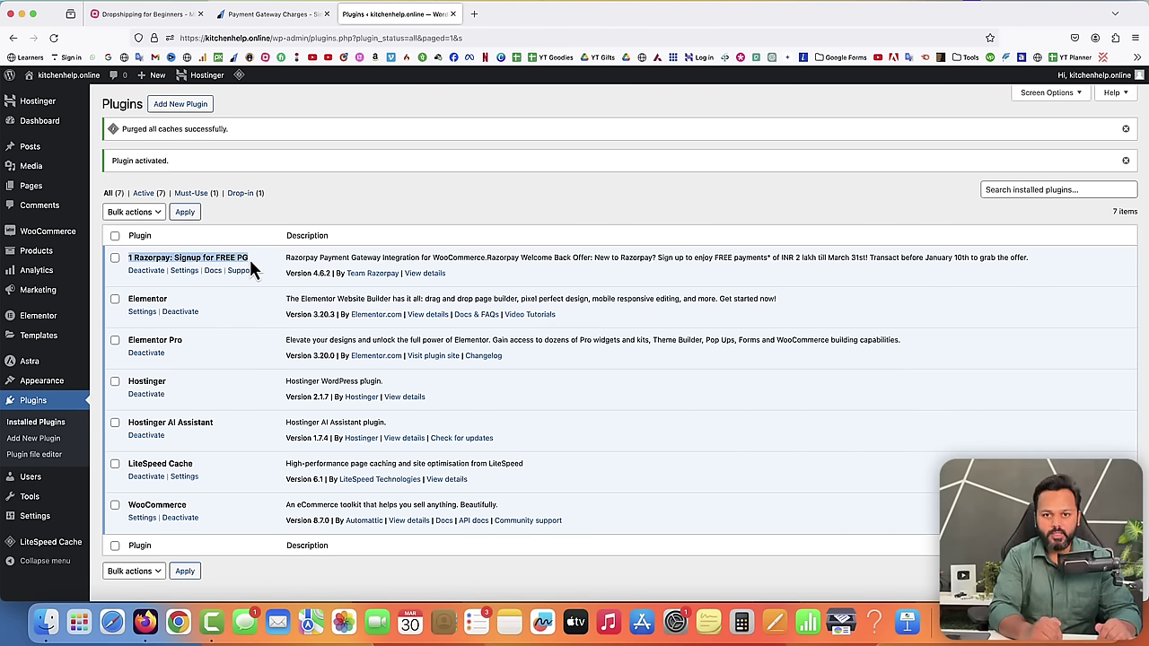
Step: View the API keys under Razorpay's Account & Settings, then open the Razorpay plugin's WooCommerce settings
left_click(235, 11)
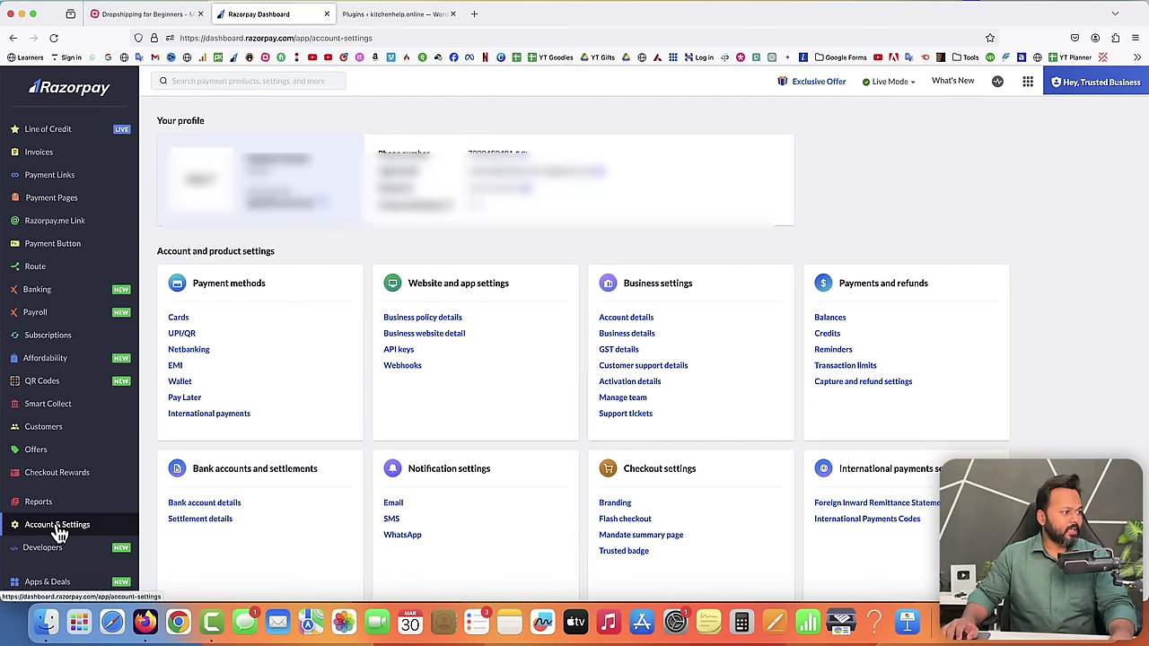
left_click(399, 352)
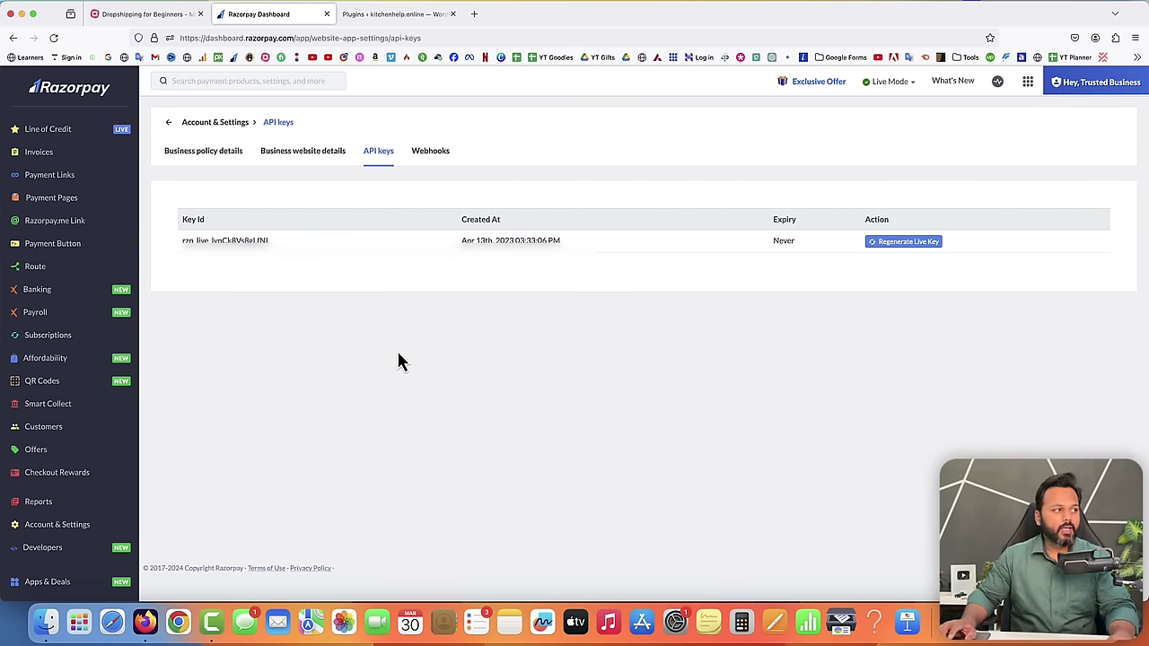
left_click(381, 14)
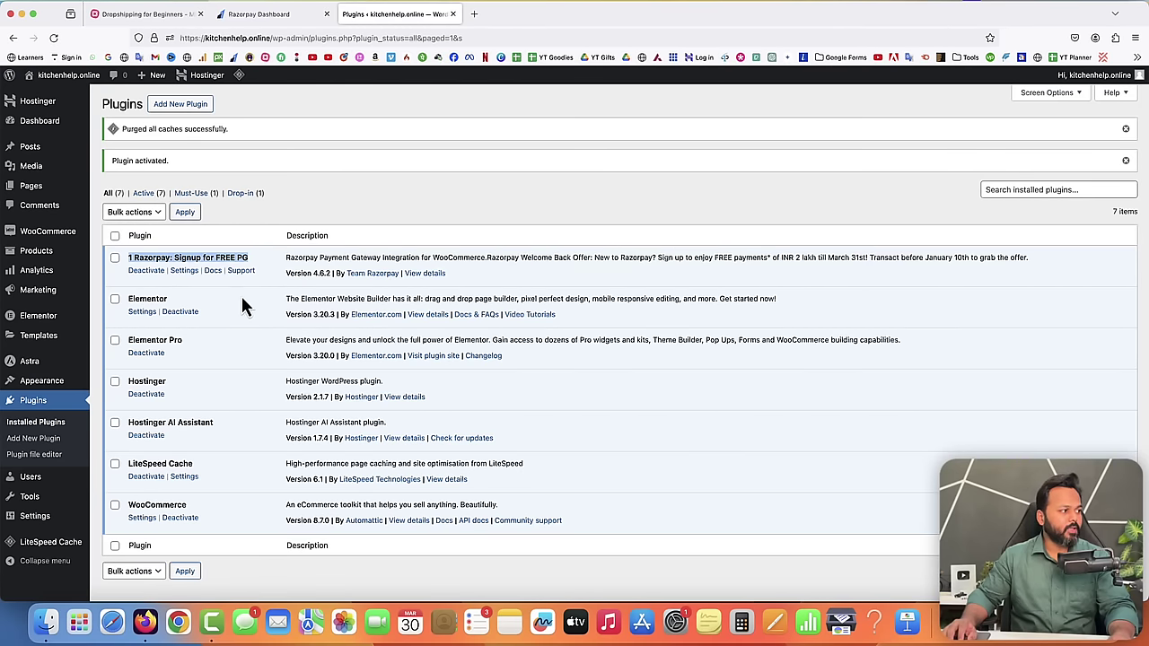
left_click(184, 270)
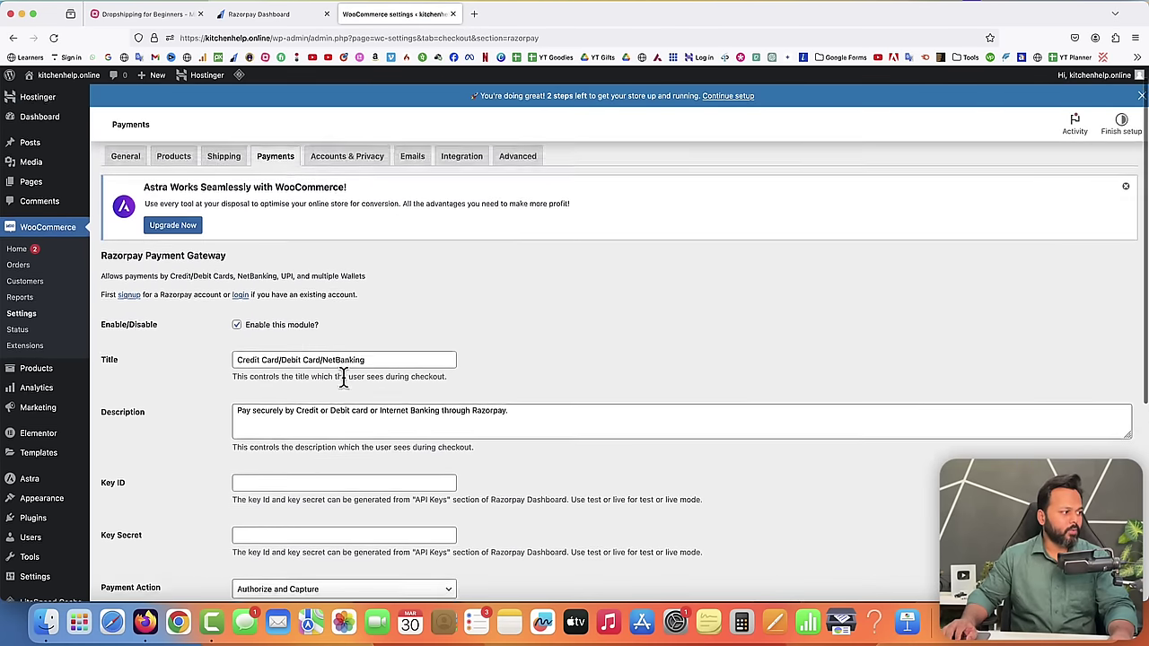
Step: Copy the live Key ID and Key Secret from Razorpay into the gateway settings and save
scroll(269, 378, "down", 3)
left_click_drag(106, 339, 123, 341)
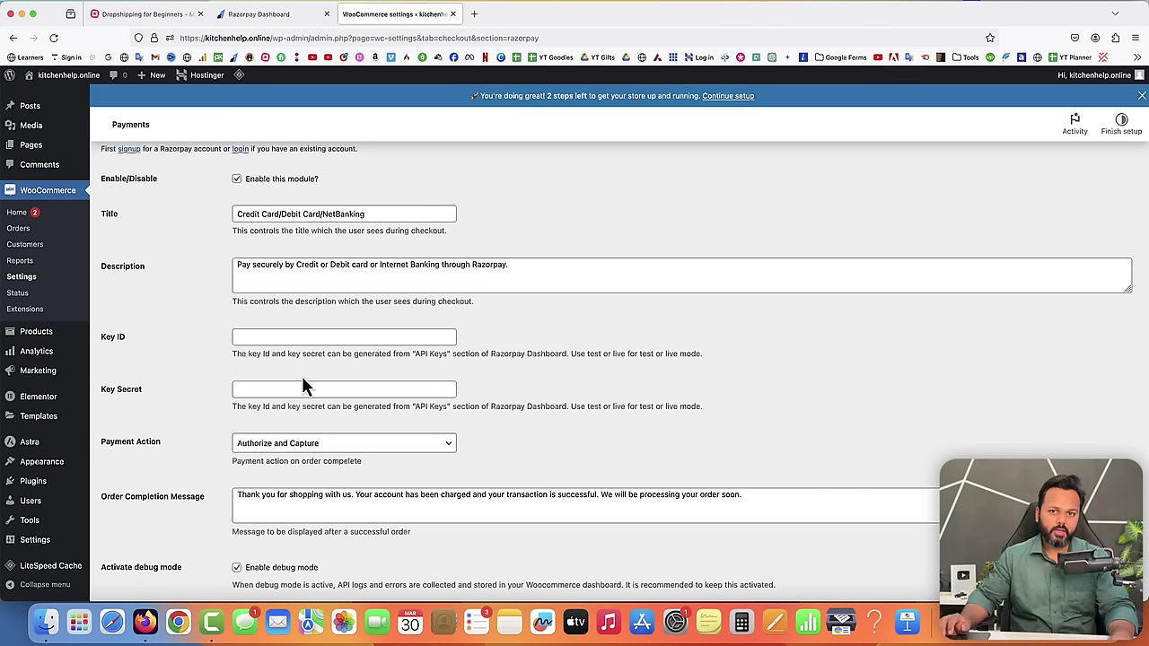
key("ctrl+shift+Tab")
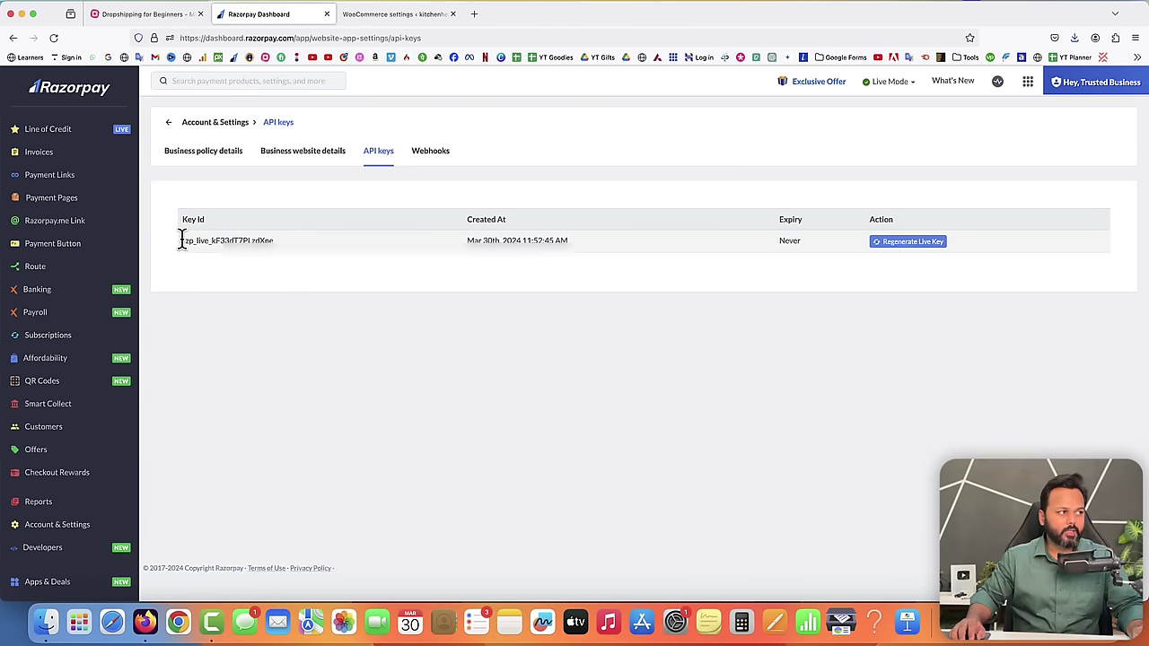
left_click(395, 14)
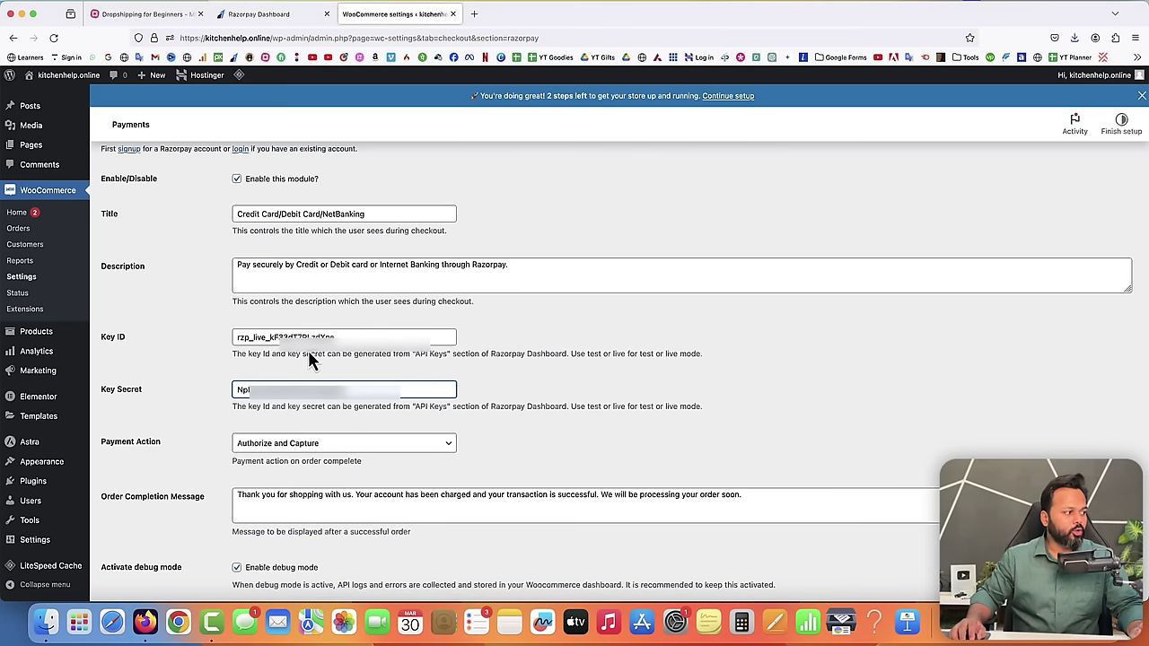
left_click(171, 409)
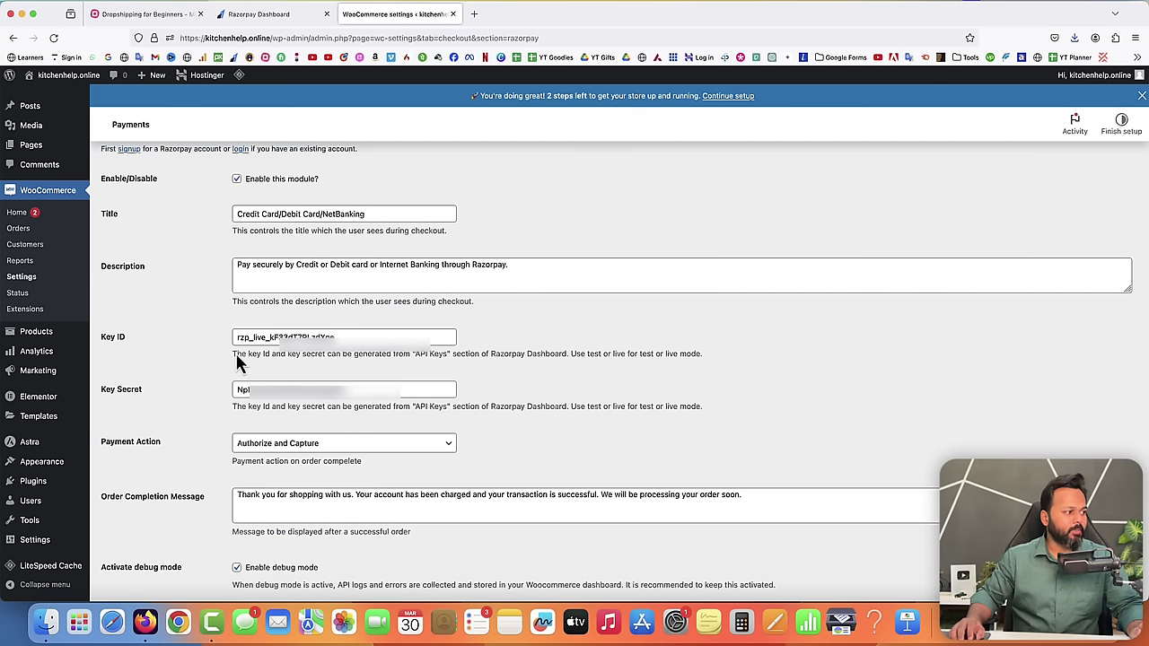
scroll(217, 368, "down", 3)
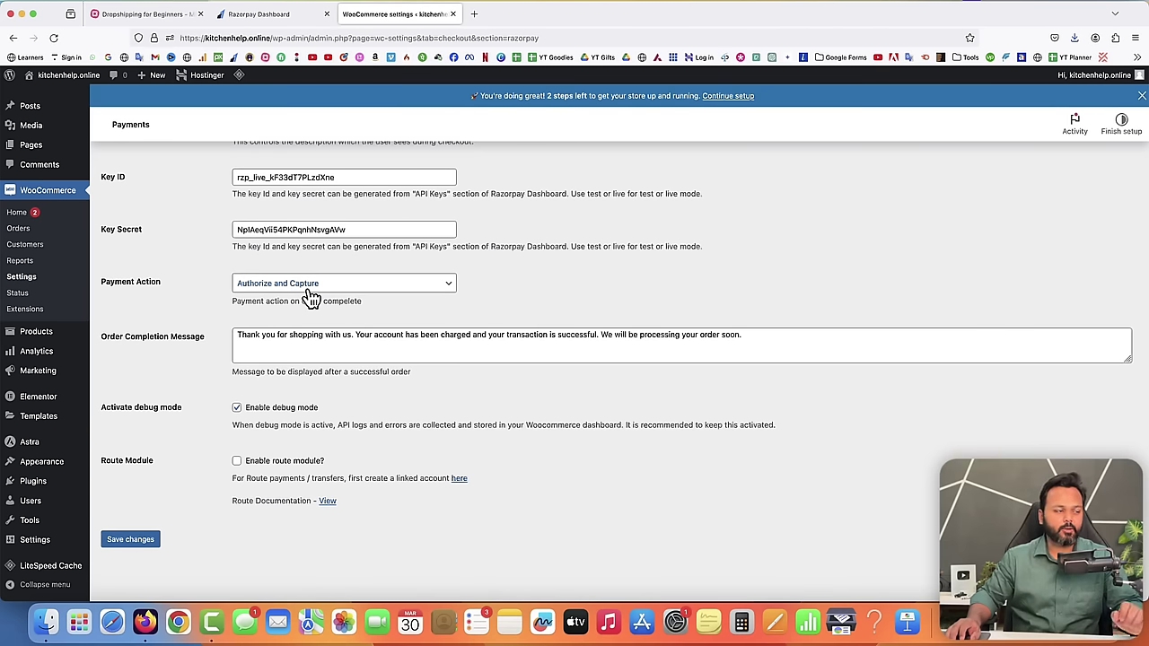
left_click(131, 542)
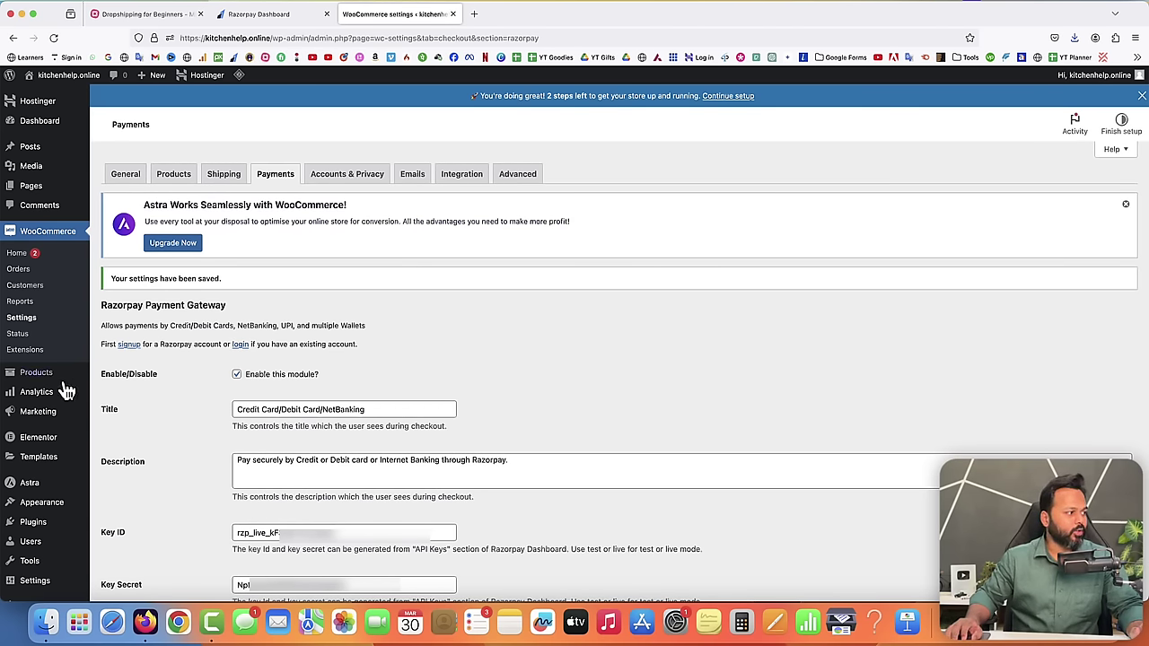
Step: Open the storefront in a new tab and add one Garlic Crusher (₹499.00) to the basket
mouse_move(27, 377)
left_click(114, 375)
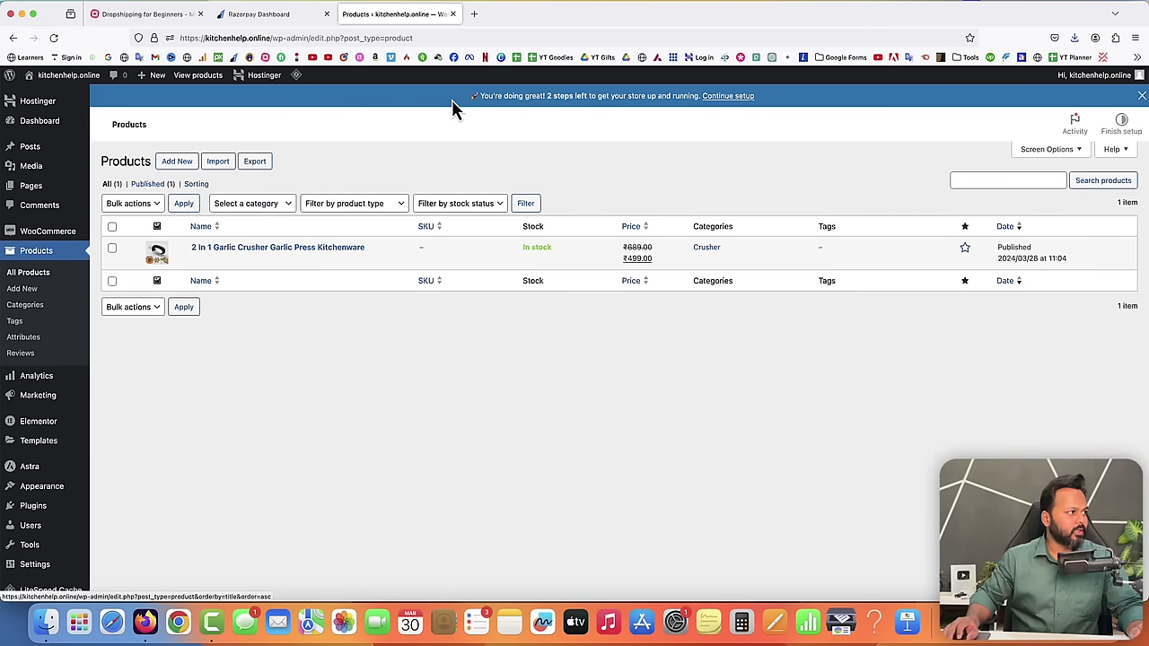
right_click(61, 98)
left_click(115, 97)
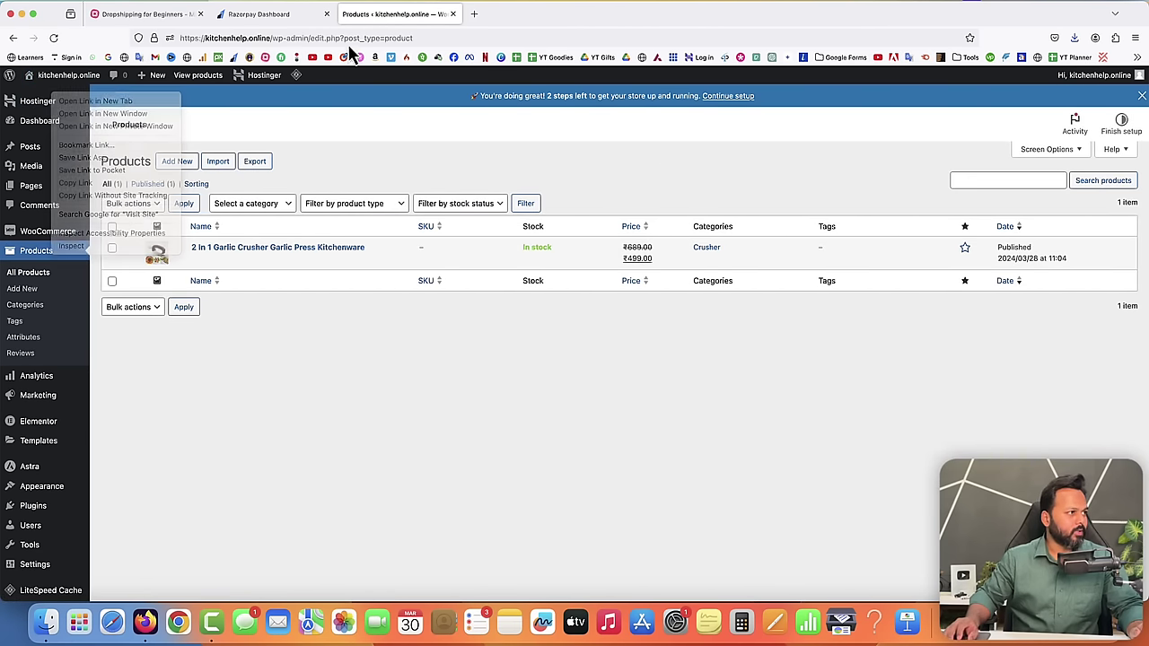
left_click(507, 14)
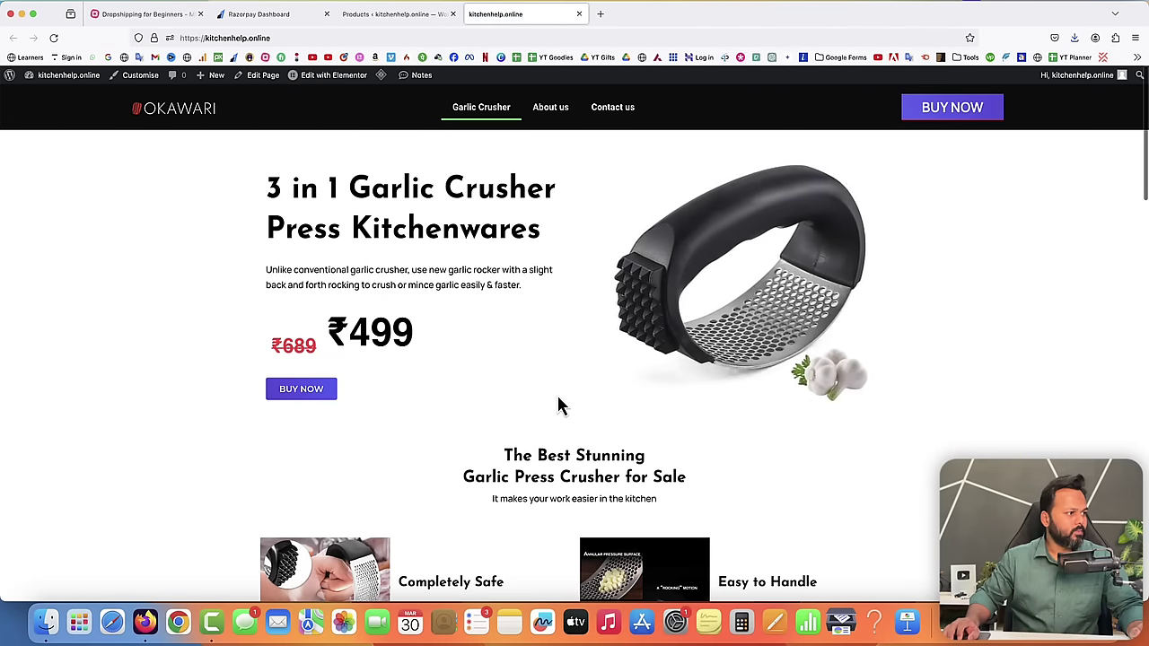
left_click(660, 329)
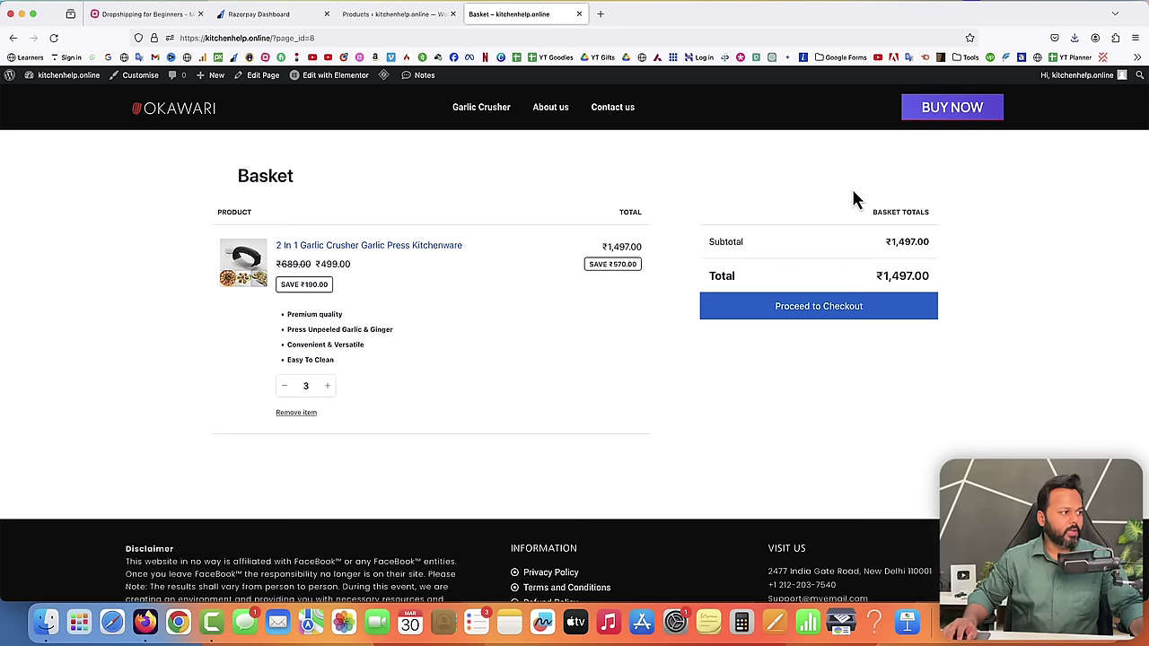
left_click(284, 386)
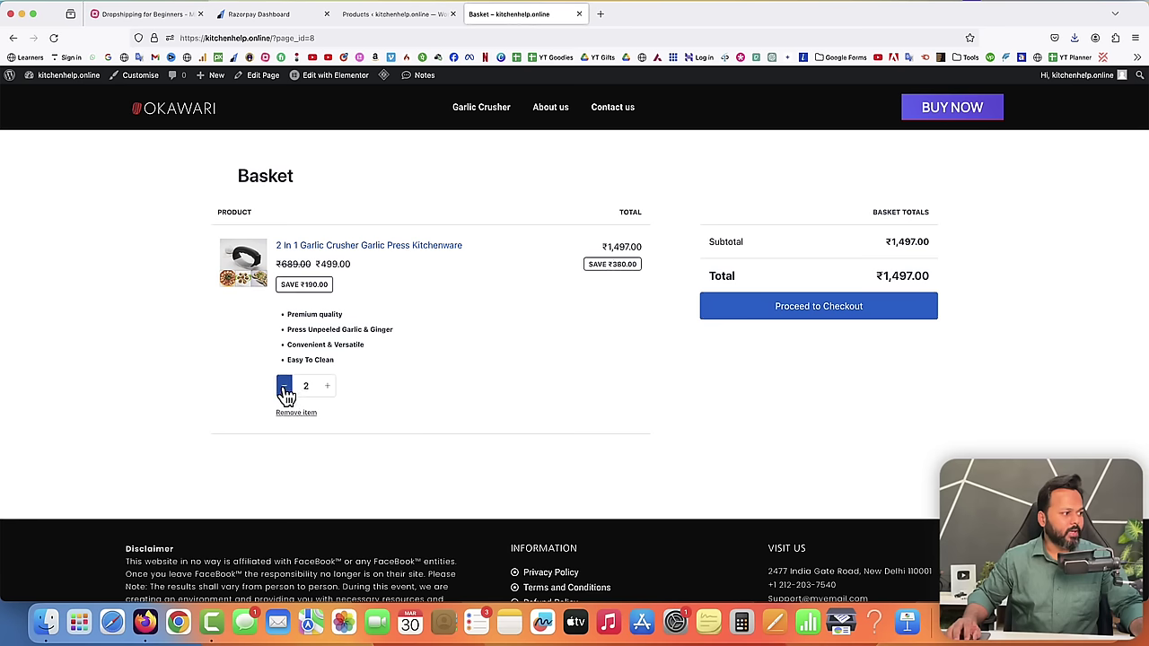
left_click(284, 386)
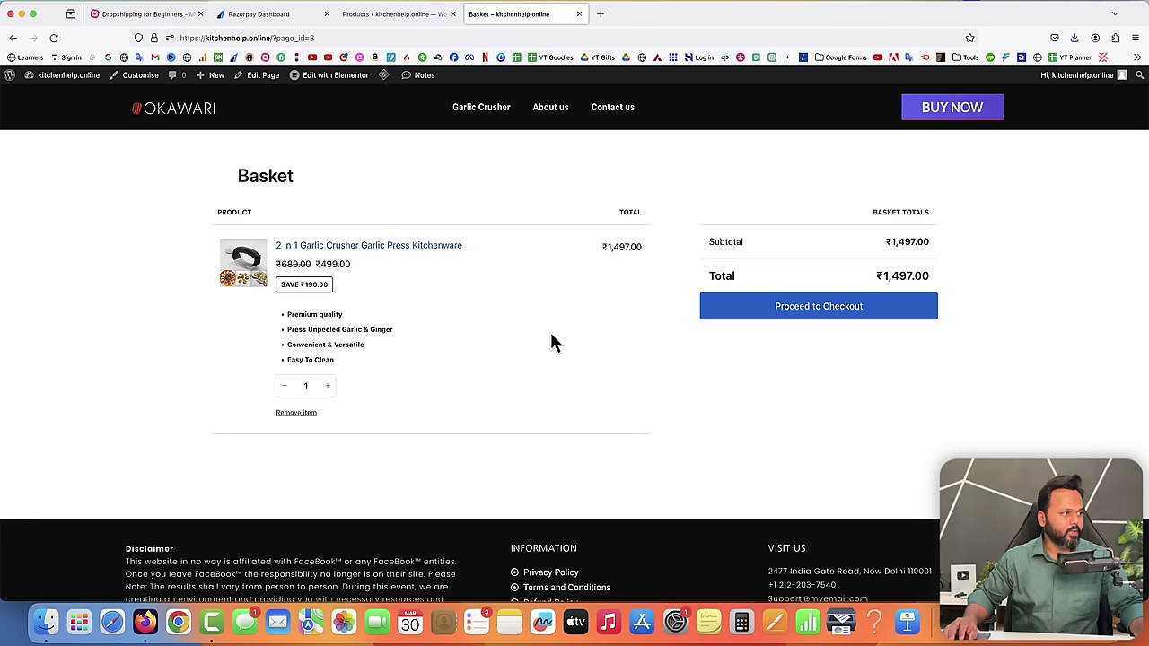
left_click(817, 314)
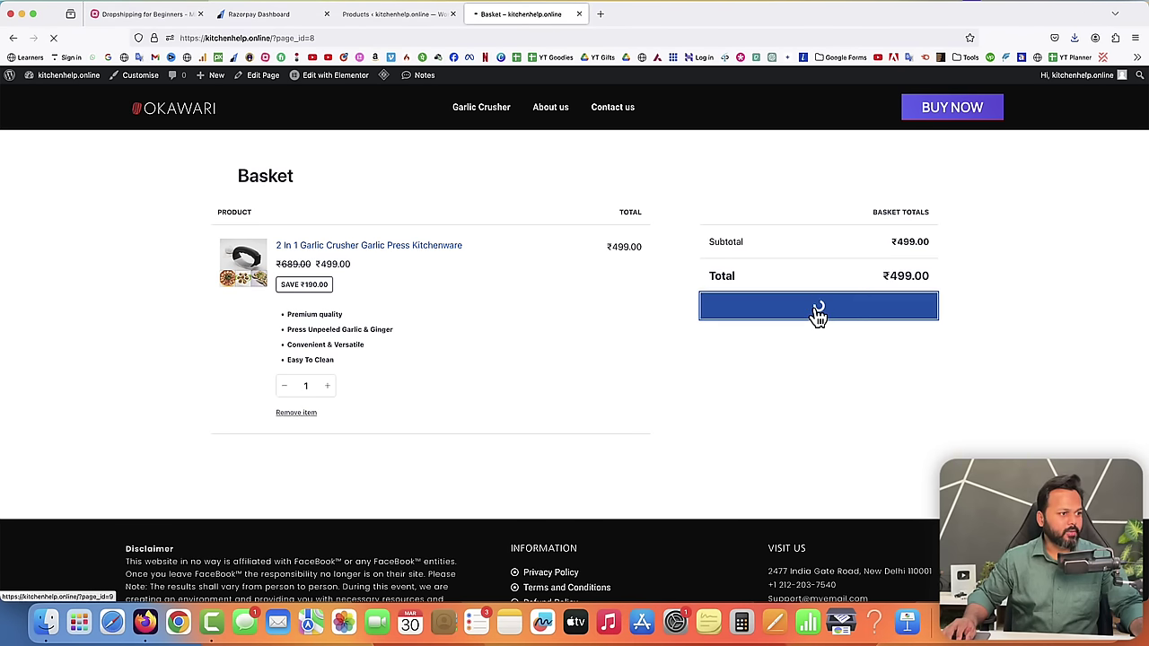
Step: Scroll the checkout page to confirm Pay by Razorpay appears for the ₹499.00 order
scroll(813, 308, "down", 5)
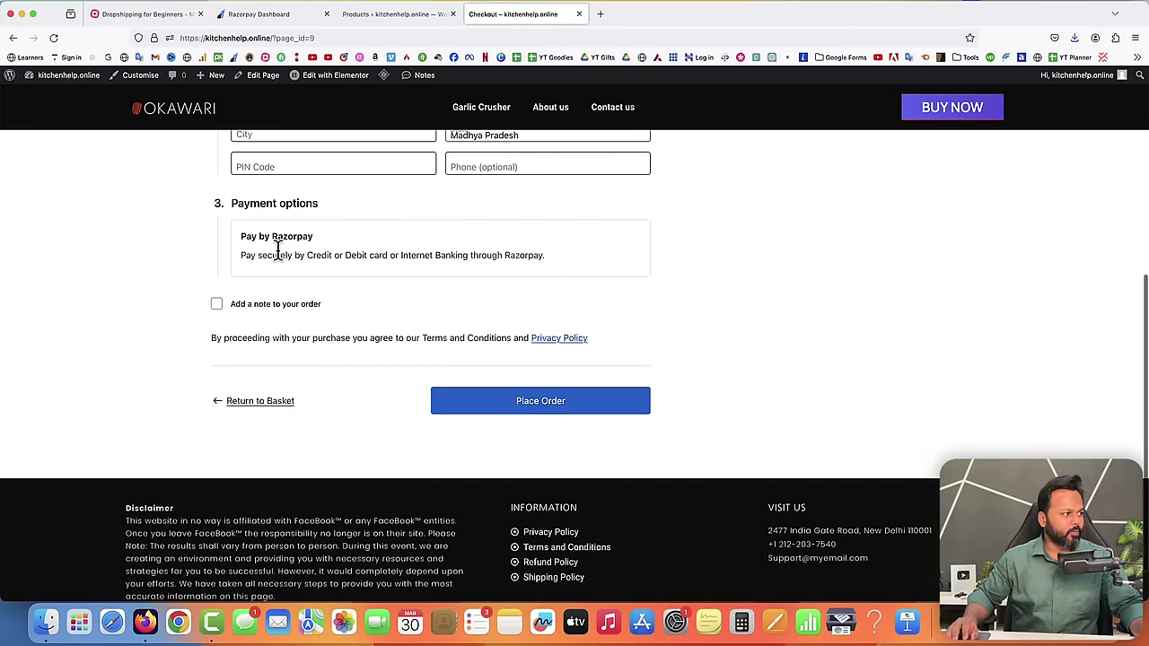
scroll(318, 251, "up", 2)
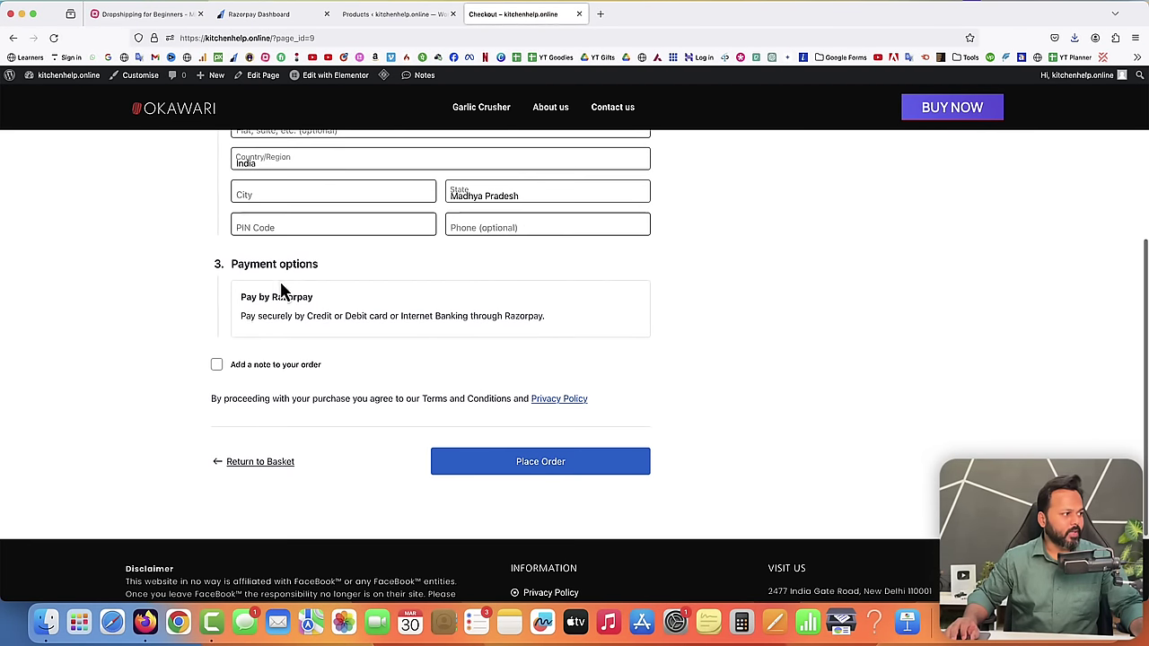
scroll(271, 311, "up", 5)
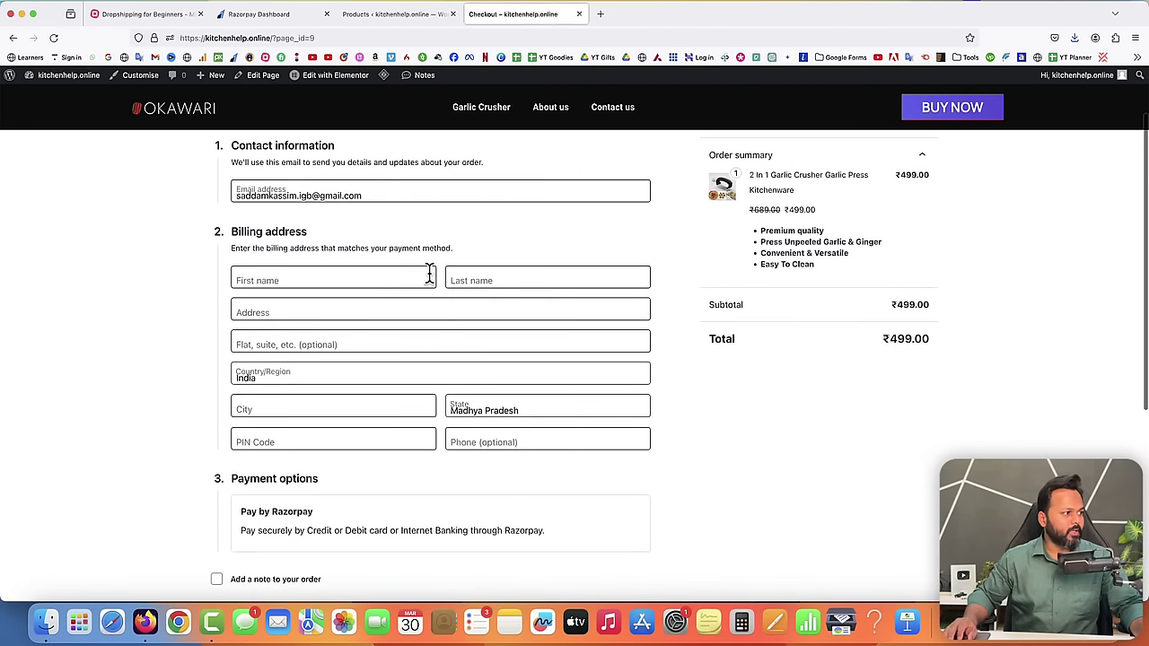
scroll(305, 395, "down", 4)
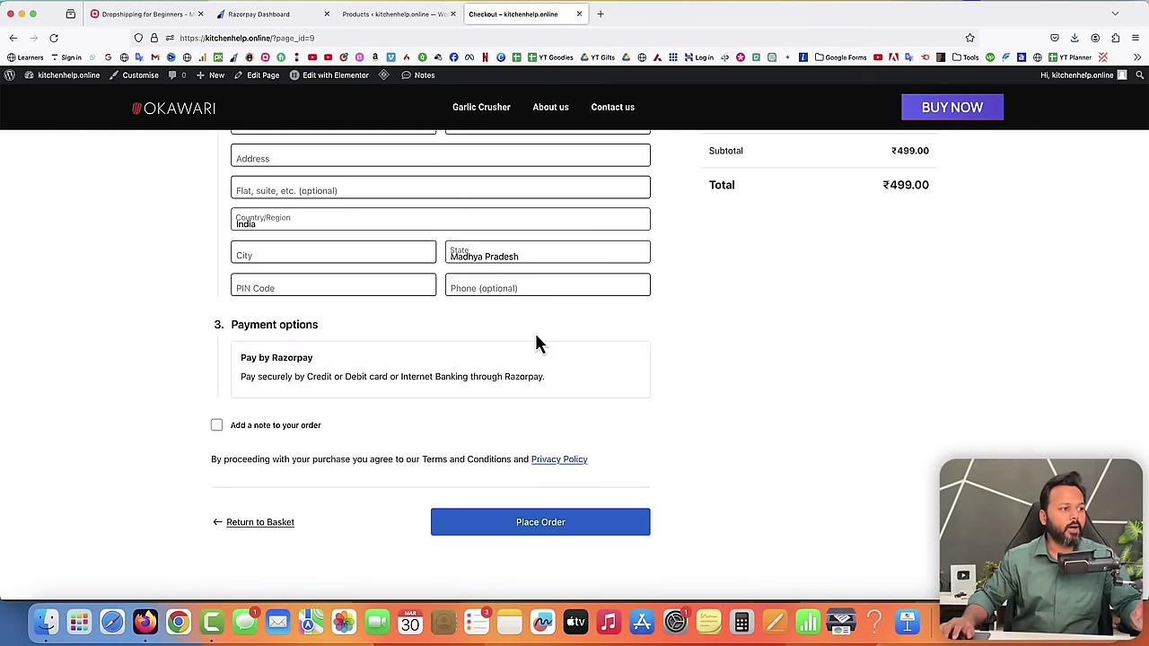
scroll(536, 342, "up", 3)
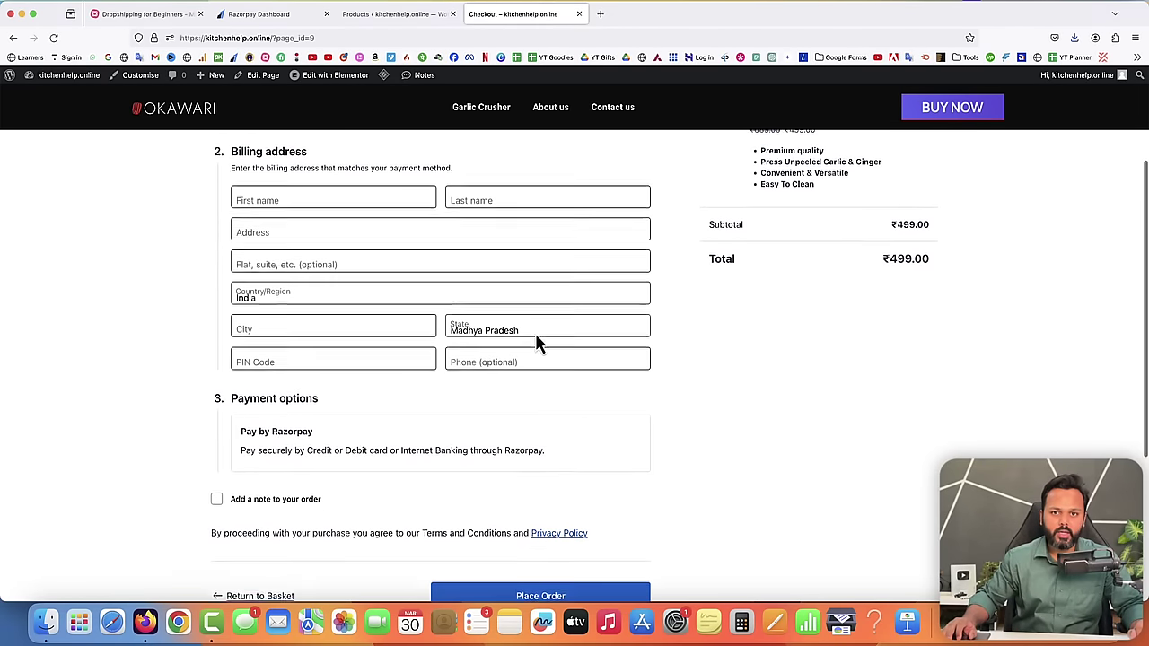
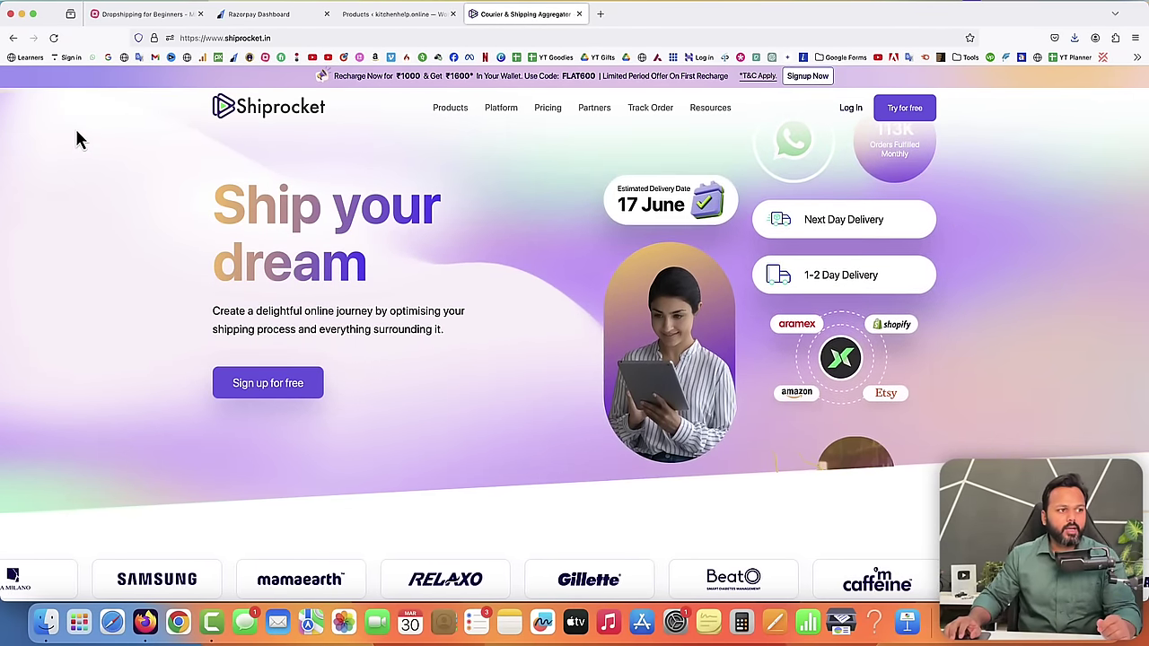
Step: Sign up for a free Shiprocket account with Google and verify the mobile number by OTP
left_click(905, 110)
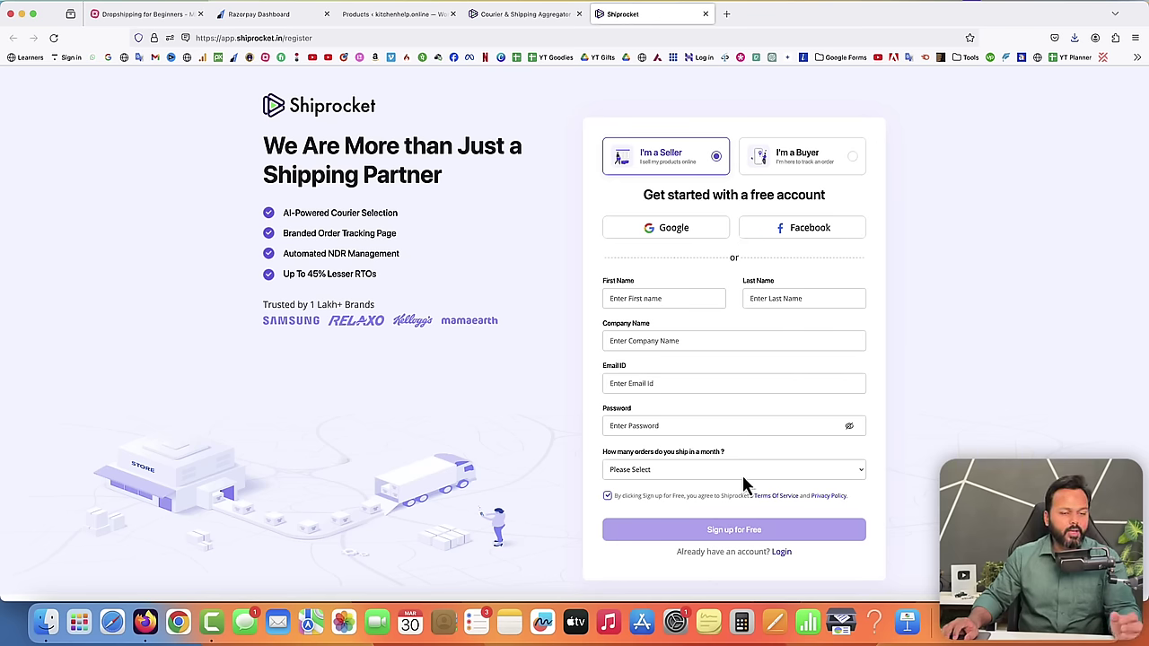
left_click(680, 233)
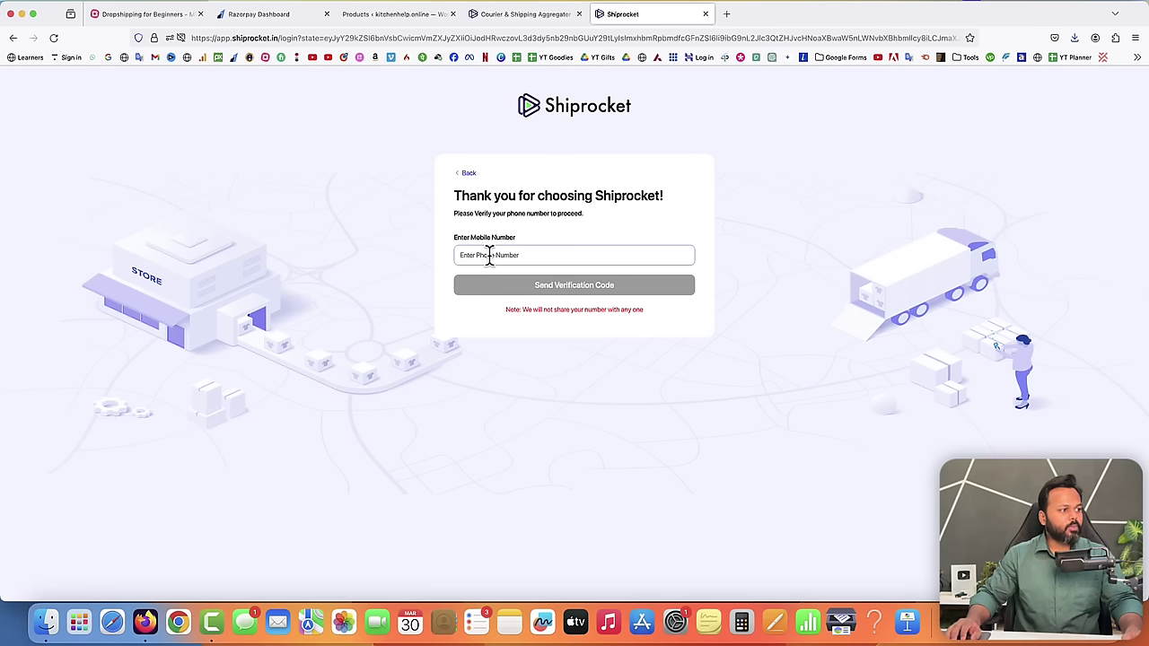
left_click(489, 256)
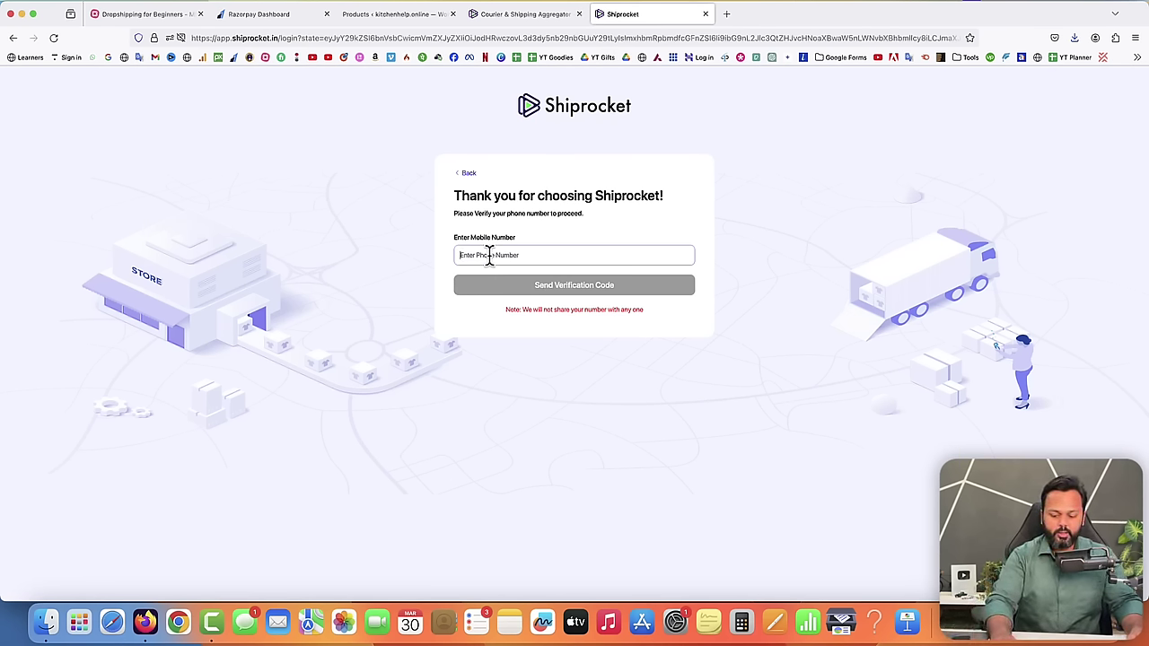
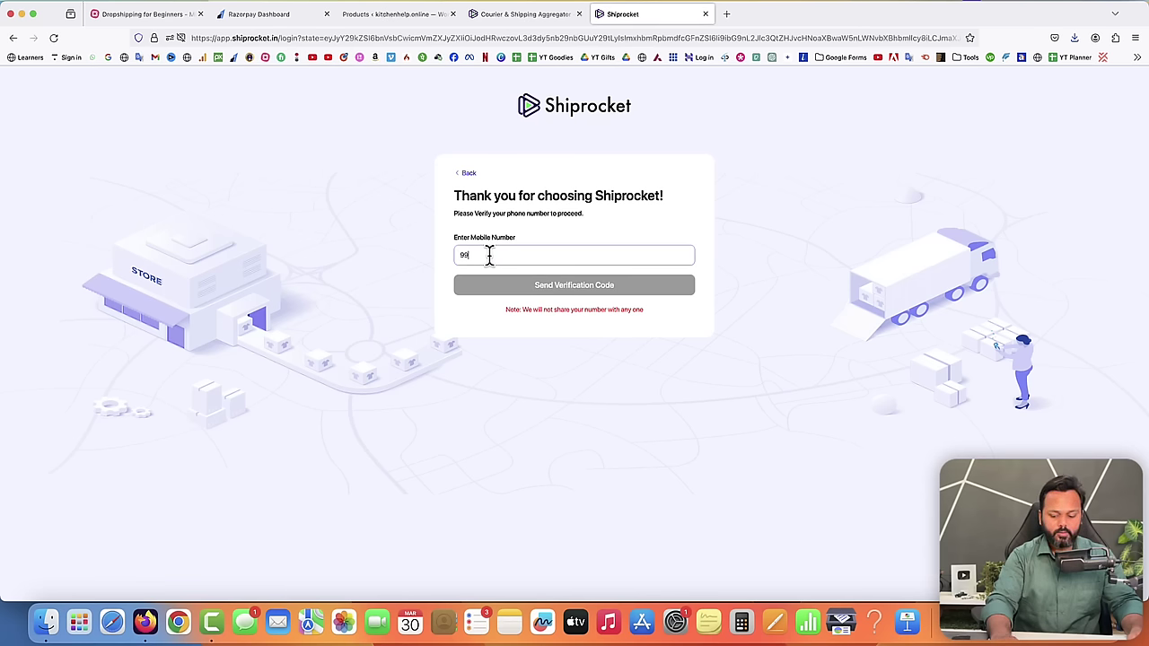
left_click(570, 289)
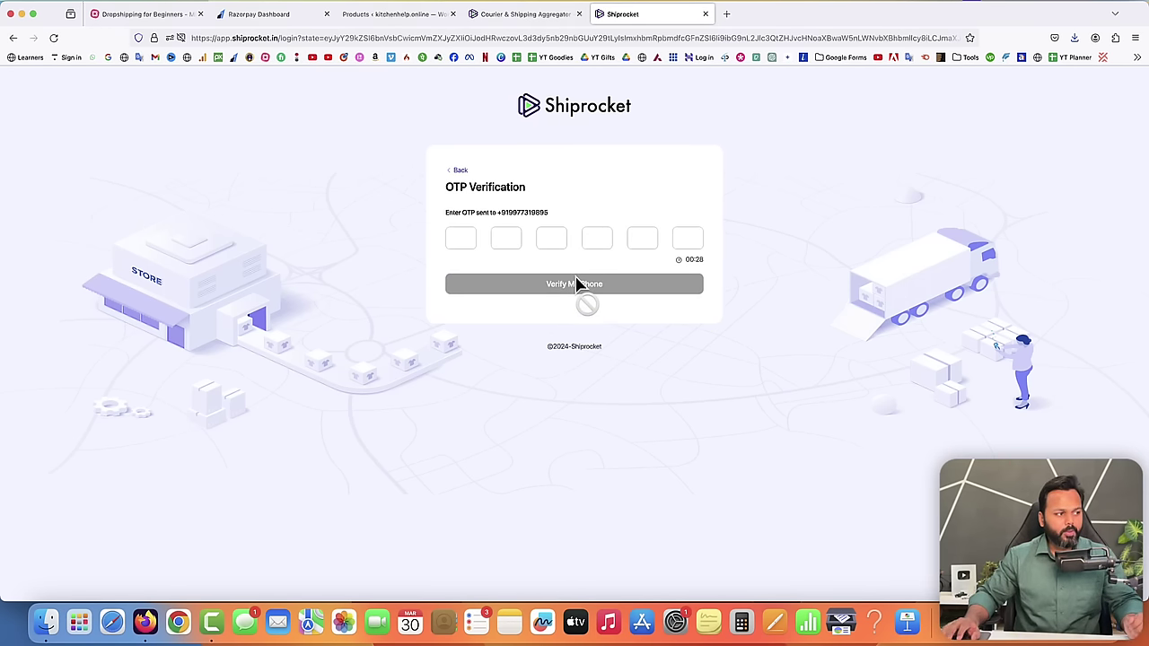
left_click(577, 284)
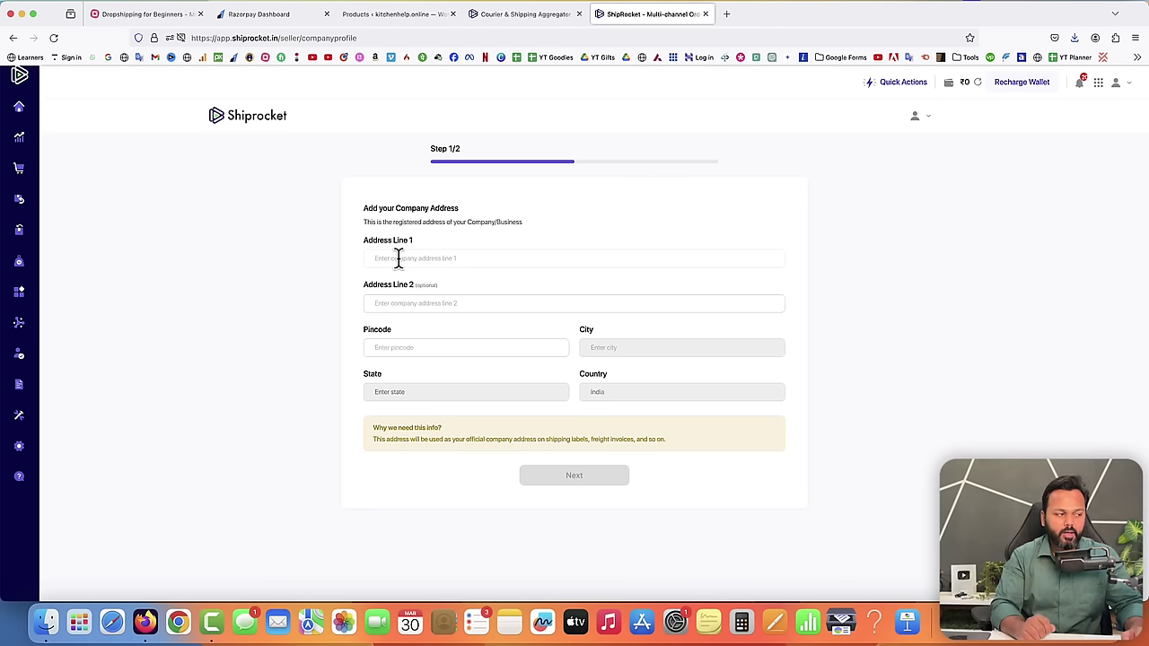
Step: Enter the company address line and pincode 485001, then continue to Step 2/2
left_click(398, 260)
key("Tab")
key("Tab")
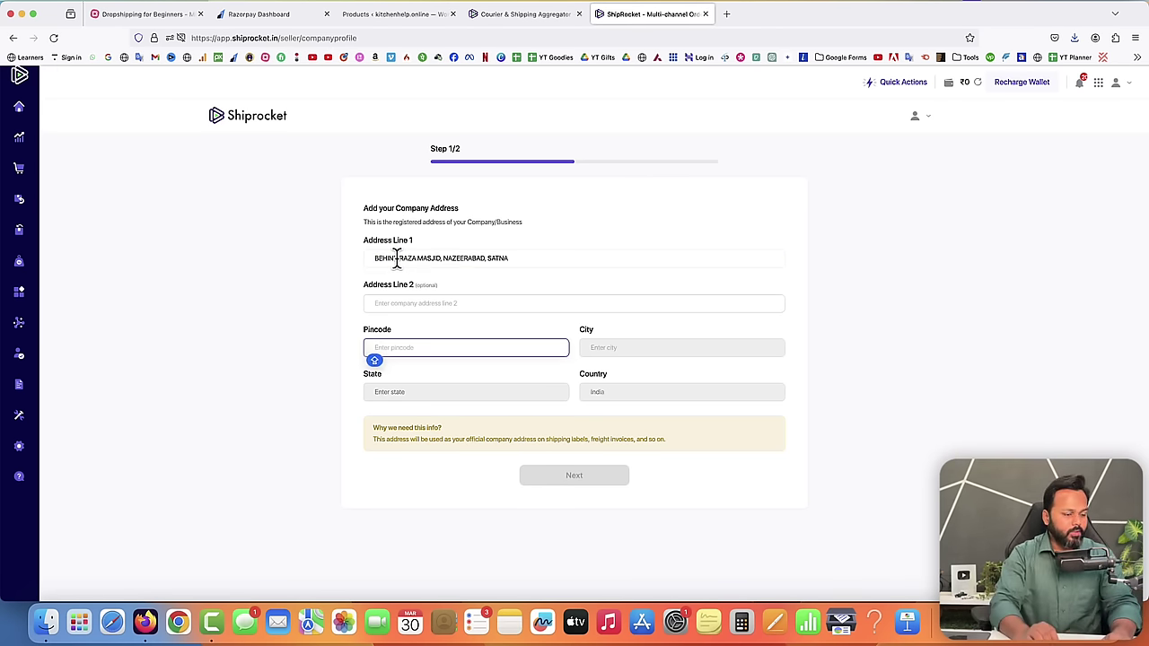
type("485")
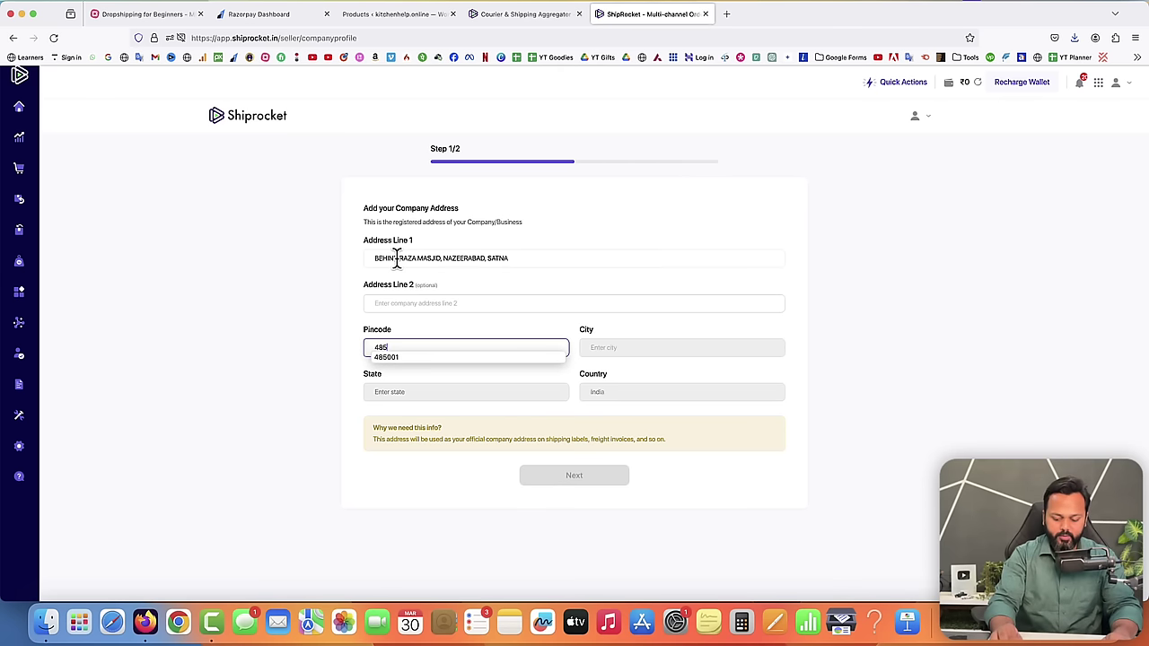
type("001")
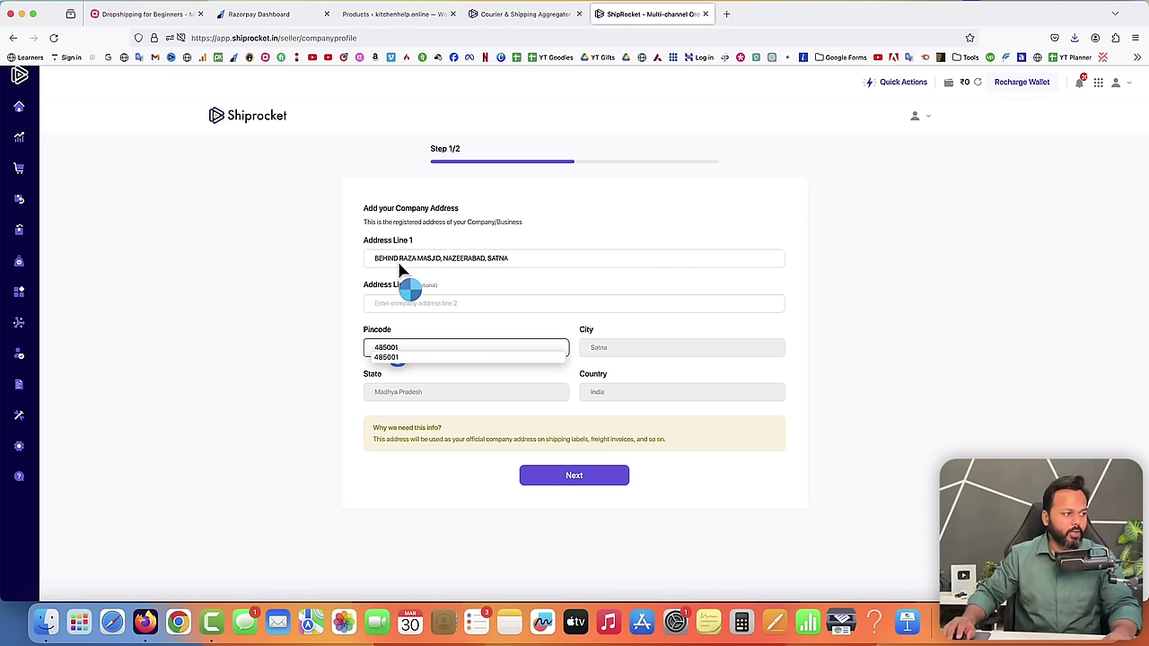
left_click(616, 371)
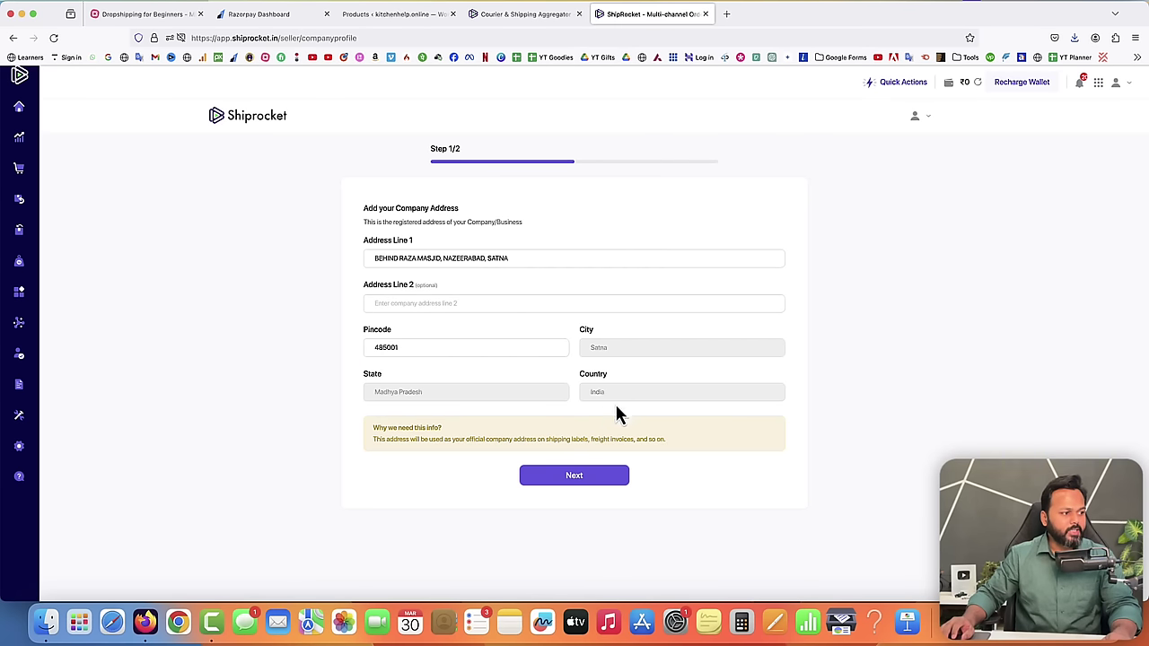
left_click(575, 477)
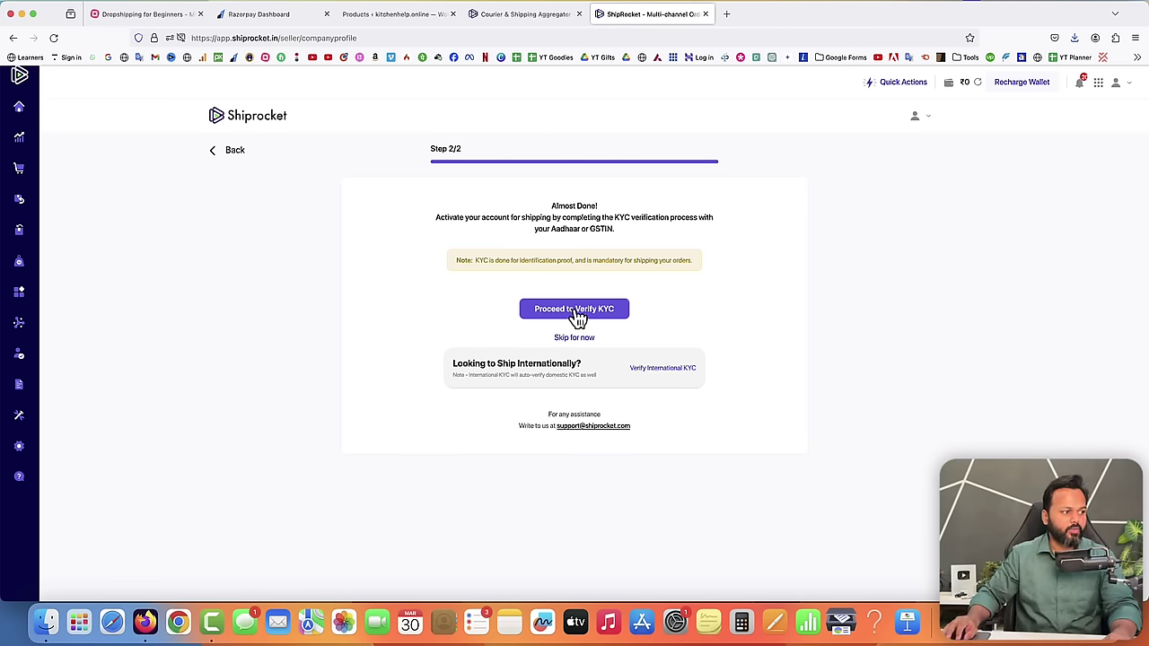
Step: Start KYC verification and choose Individual as the business type
left_click(576, 311)
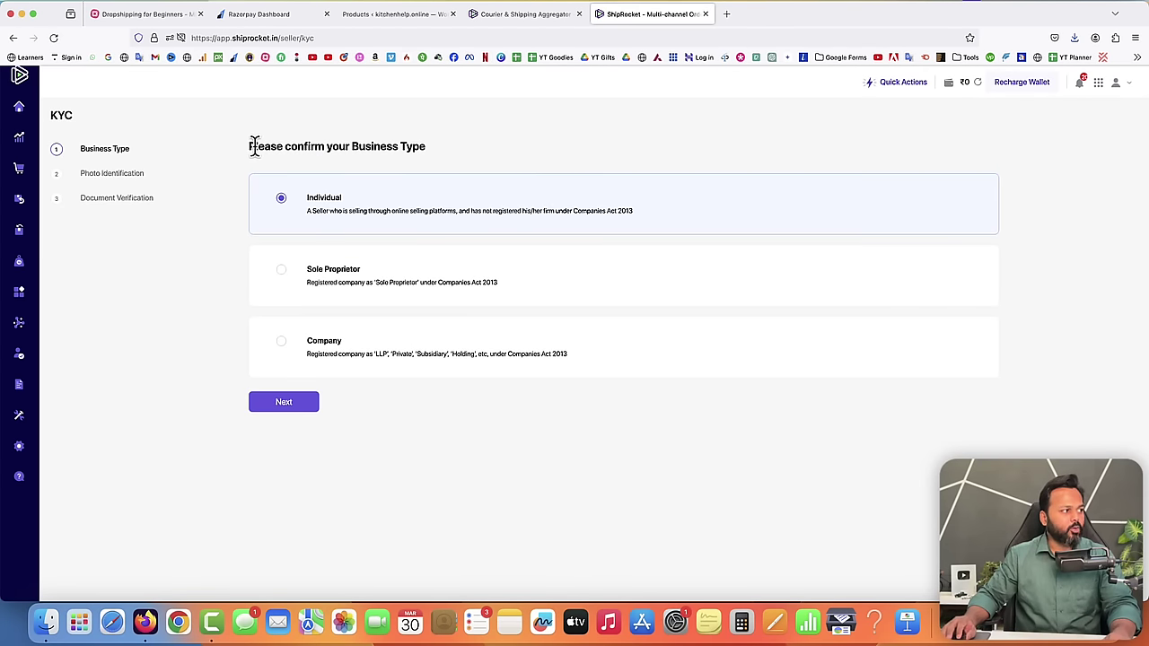
left_click_drag(249, 146, 438, 157)
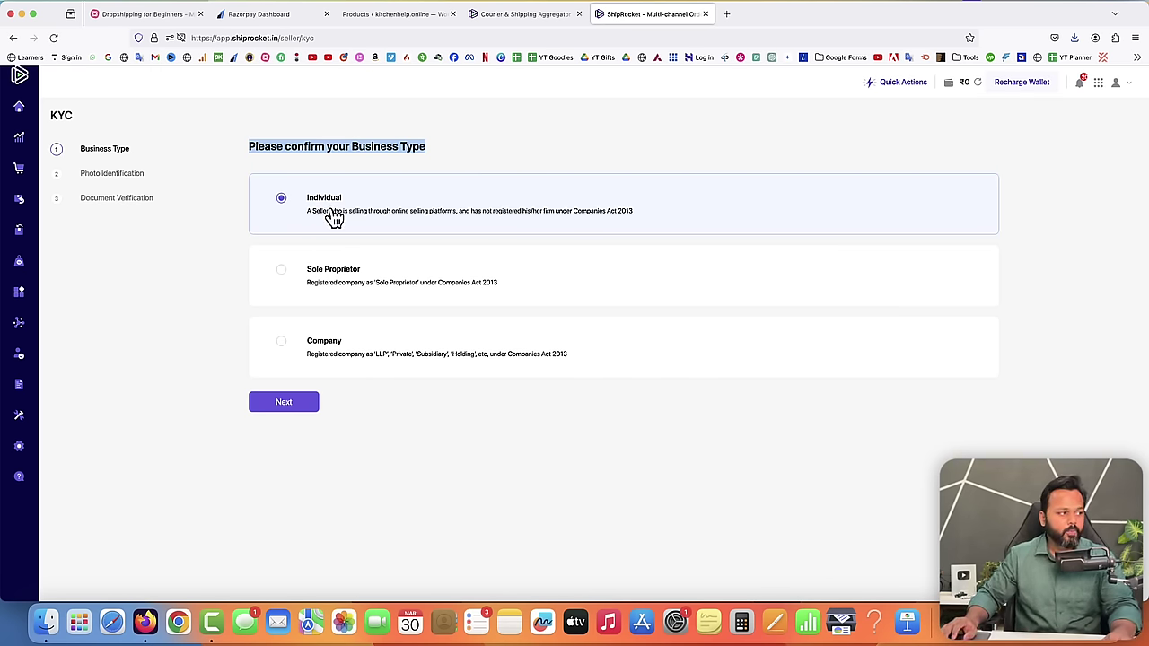
left_click(283, 273)
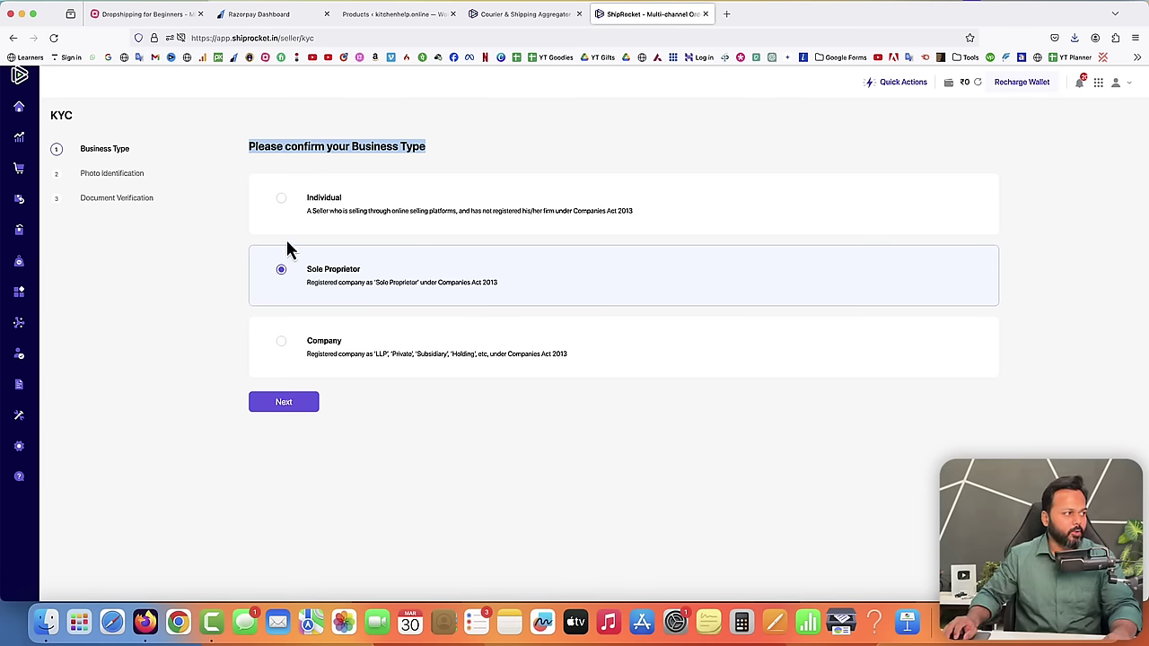
left_click(283, 203)
left_click(578, 135)
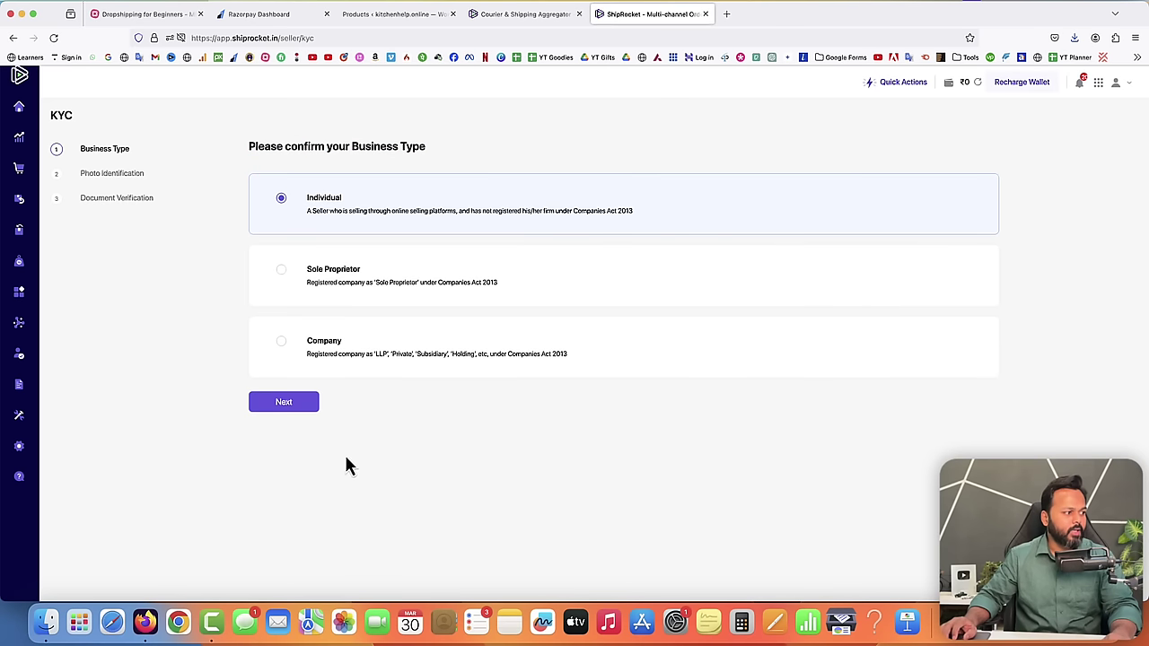
left_click(287, 406)
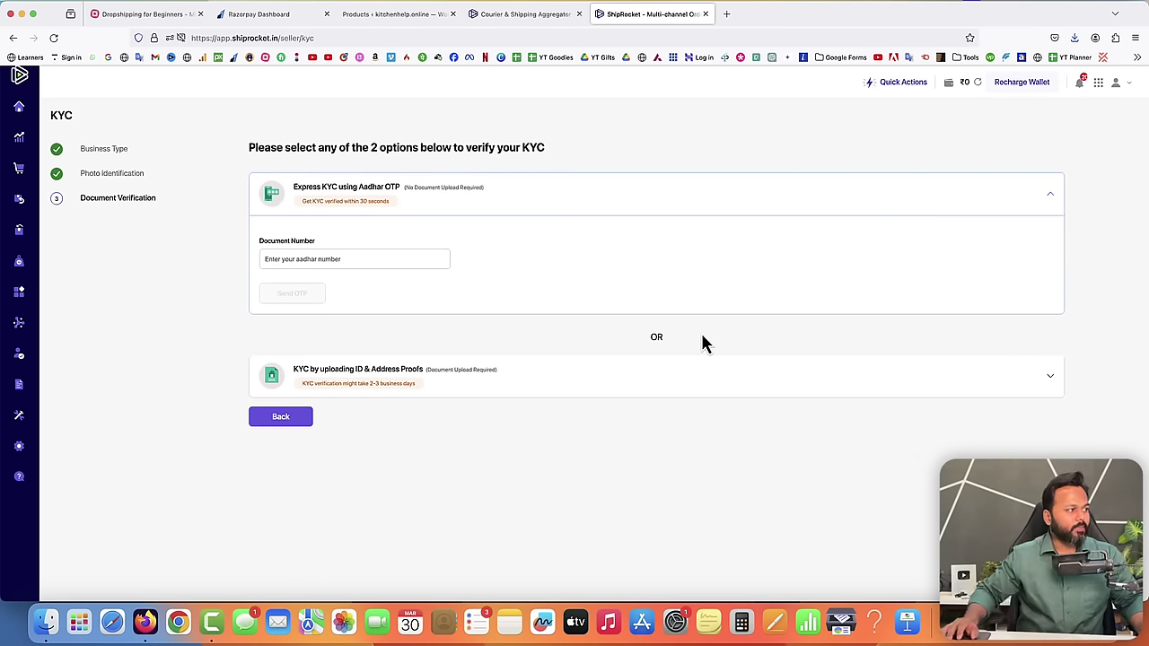
Step: Enter the Aadhaar number under Express KYC and request the verification OTP
left_click(349, 260)
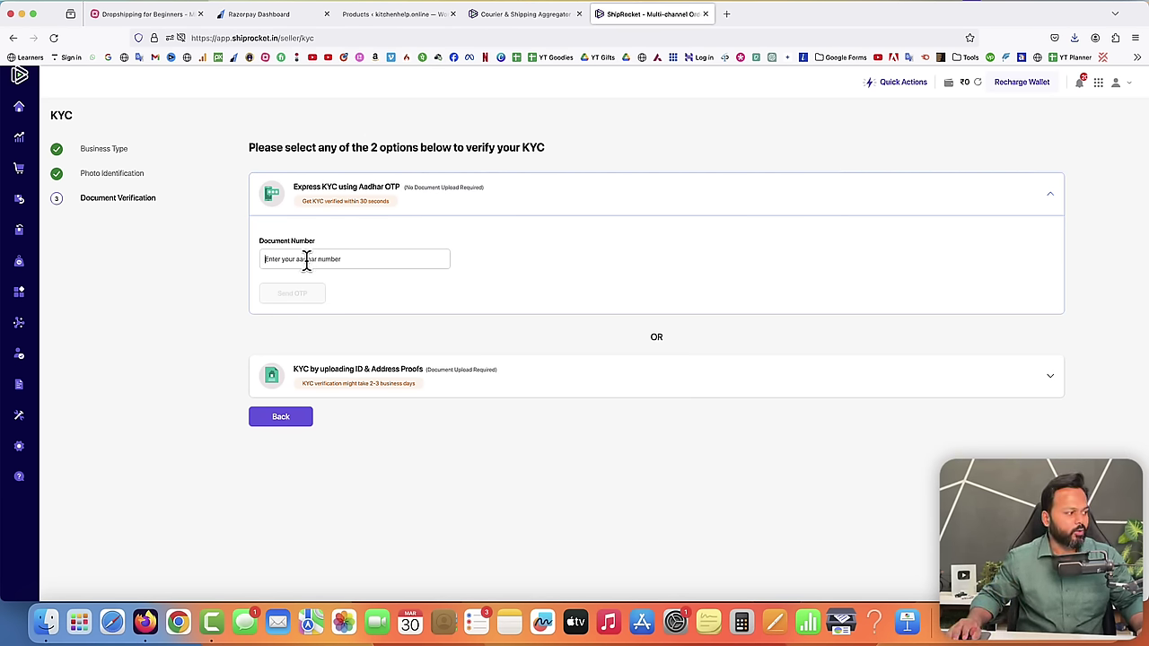
key("super+v")
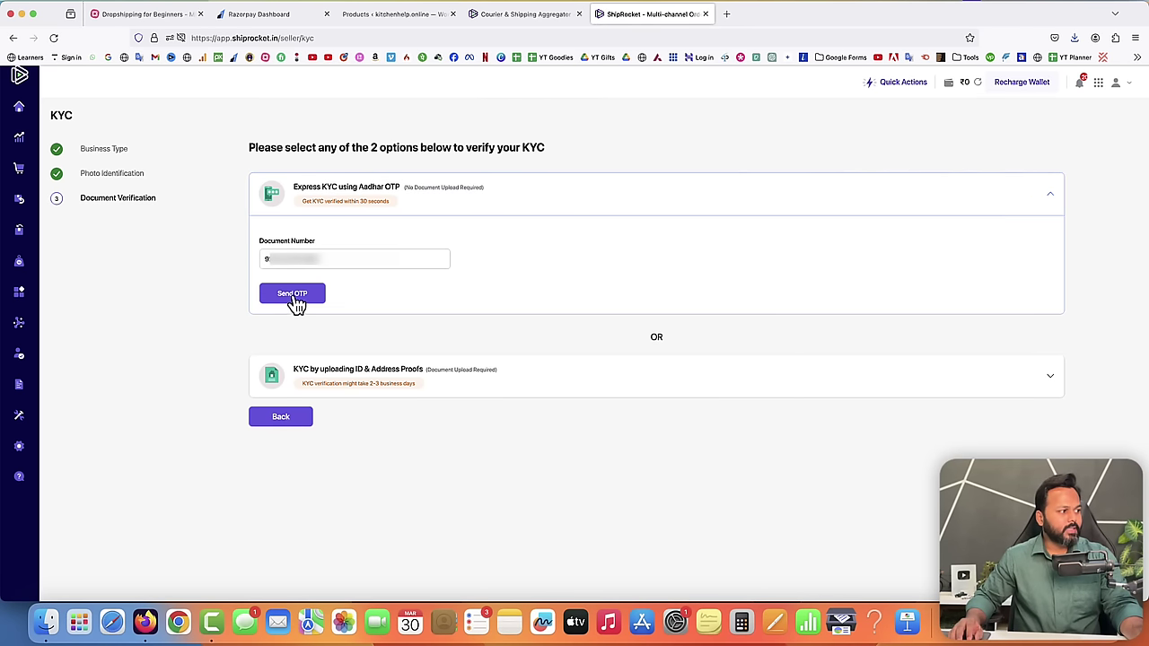
left_click(294, 299)
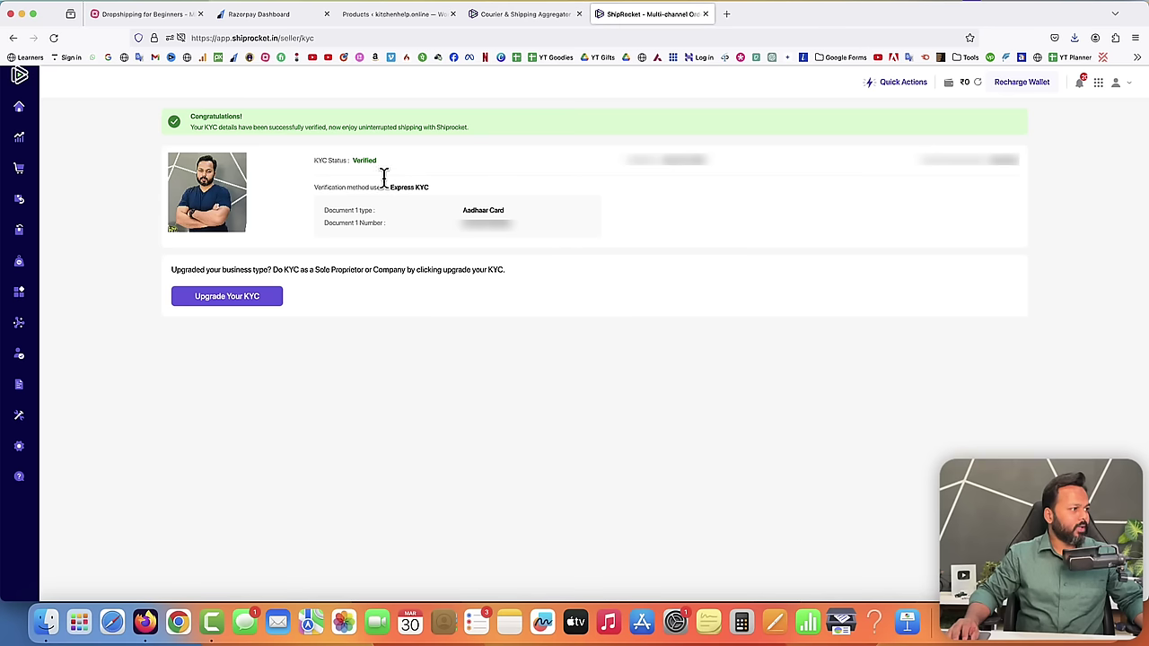
Step: Go from the Verified KYC status to the Shiprocket home dashboard
left_click_drag(354, 159, 379, 169)
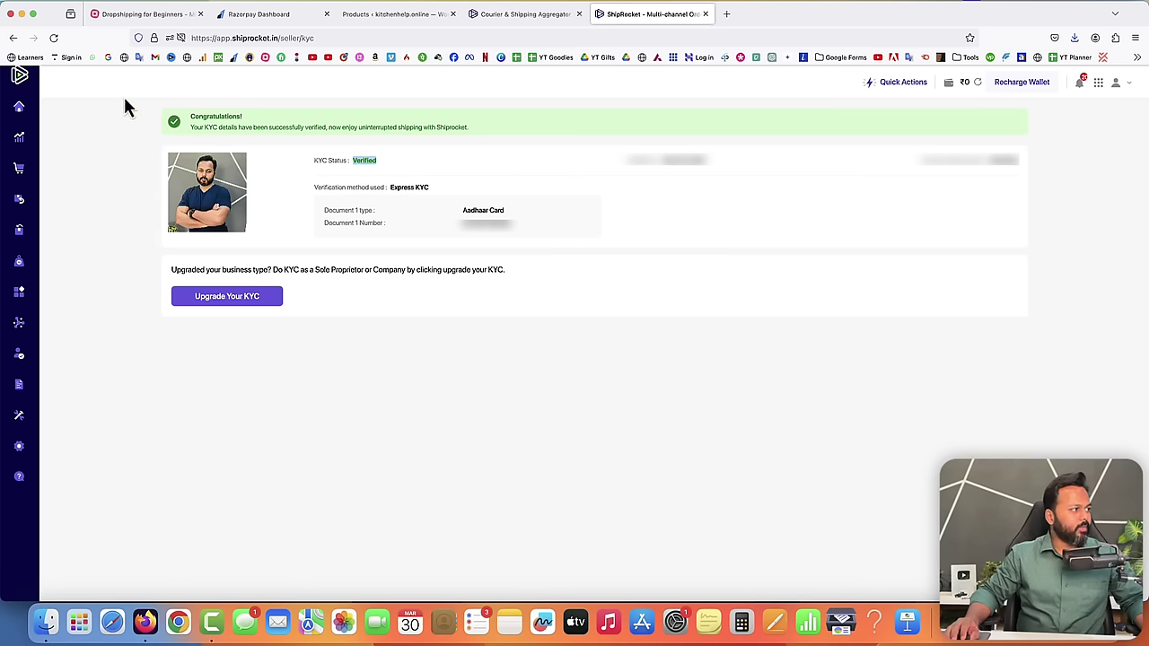
mouse_move(36, 112)
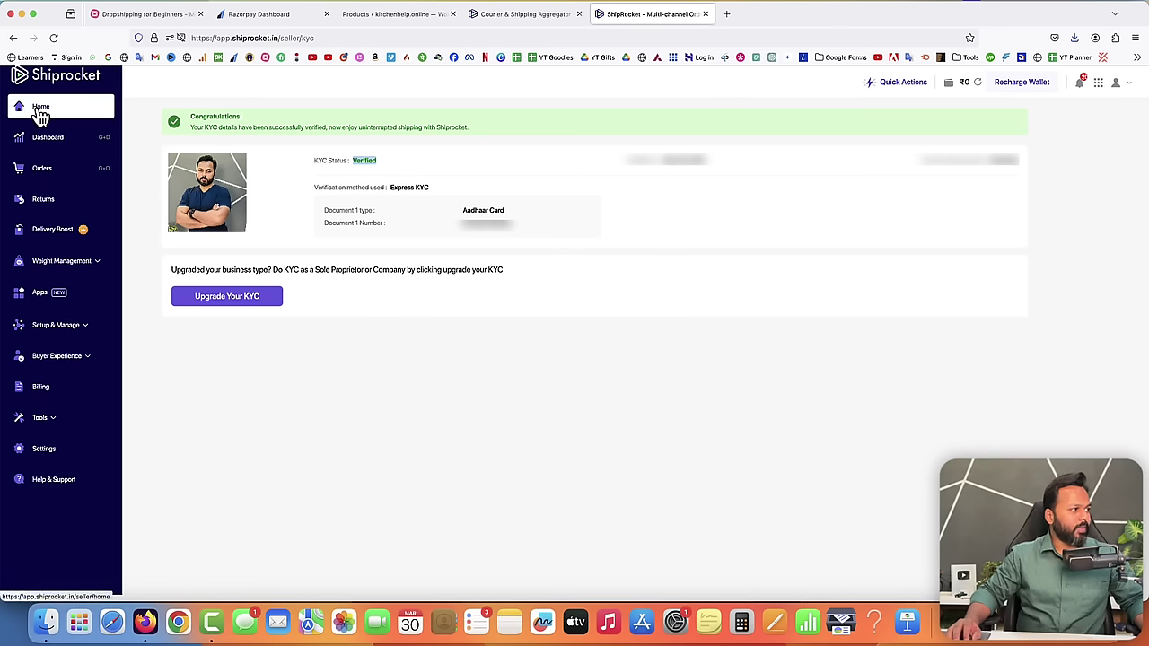
left_click(38, 112)
scroll(337, 195, "down", 6)
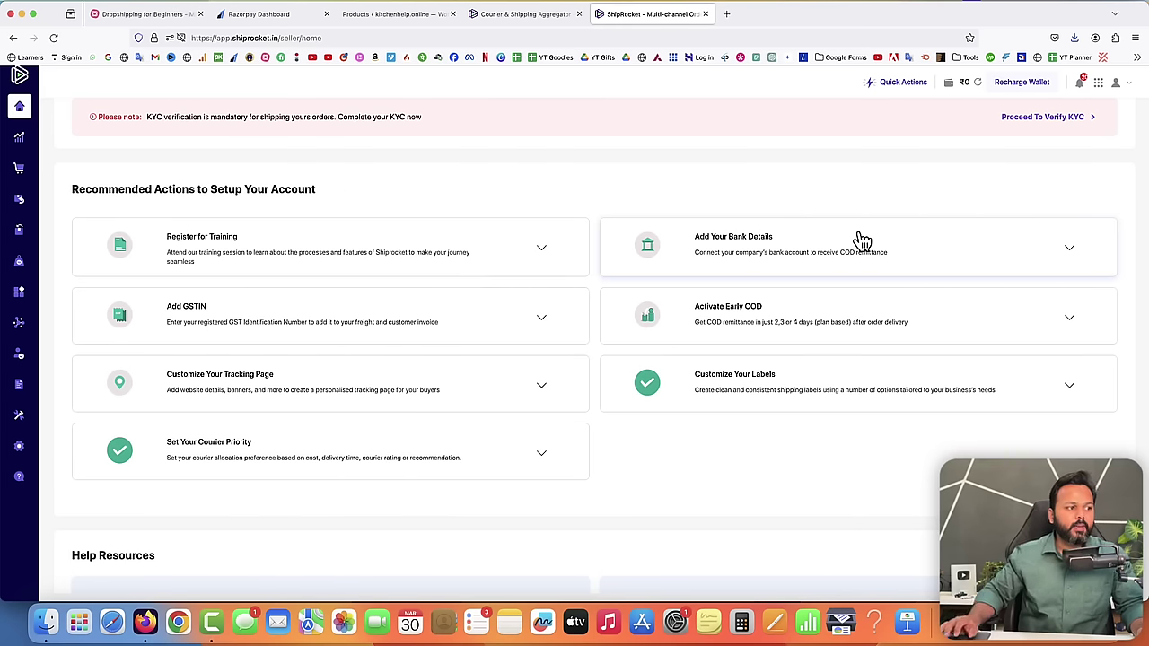
Step: Expand Customize Your Tracking Page and bring up its link's context menu
left_click(838, 252)
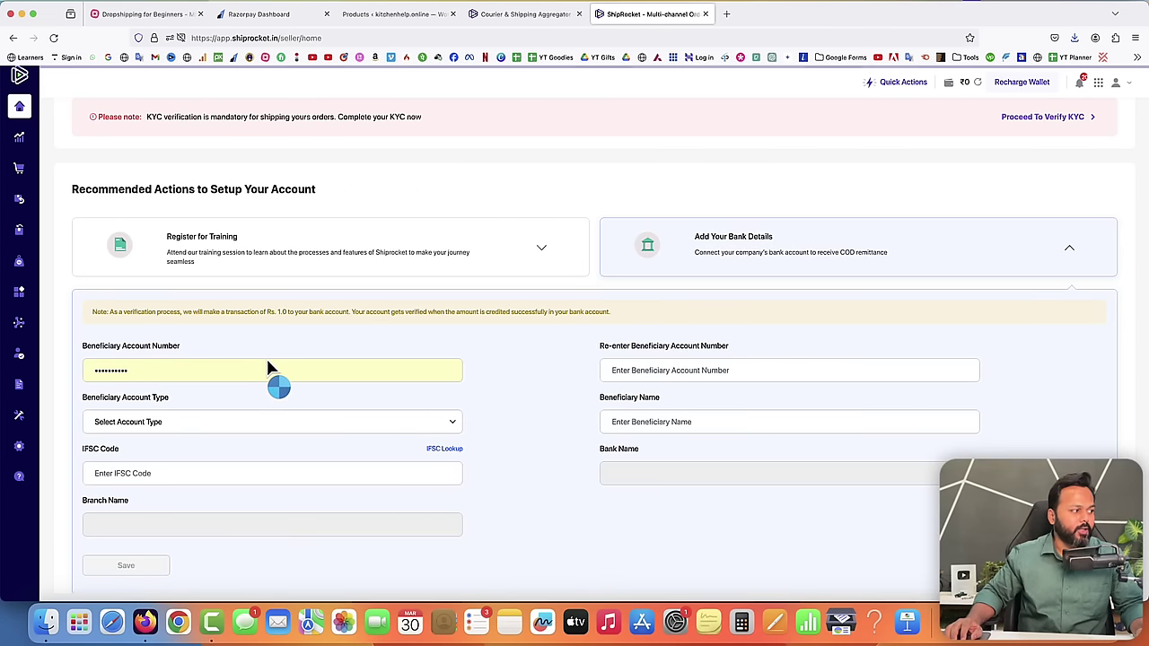
left_click(1071, 254)
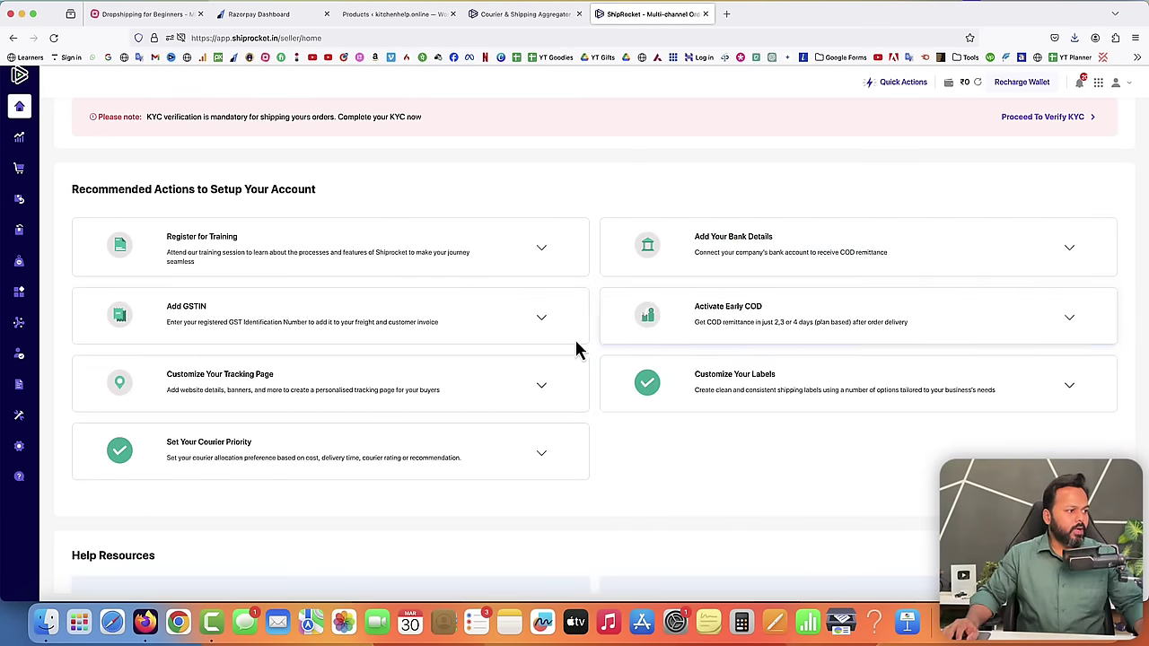
left_click(540, 323)
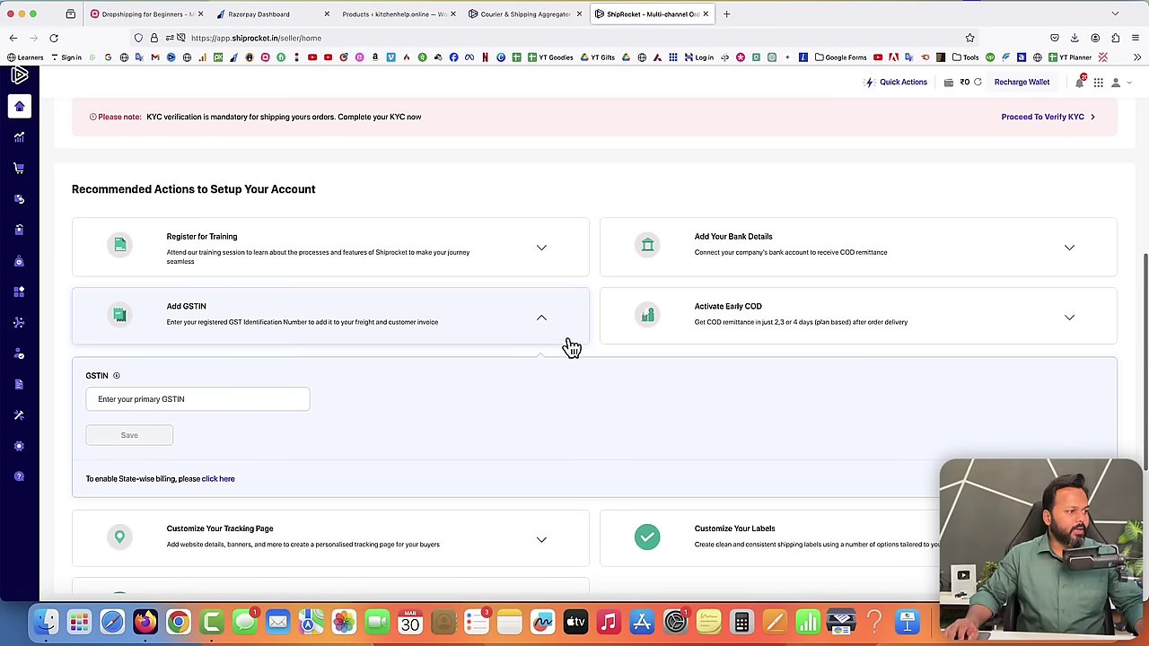
left_click(541, 325)
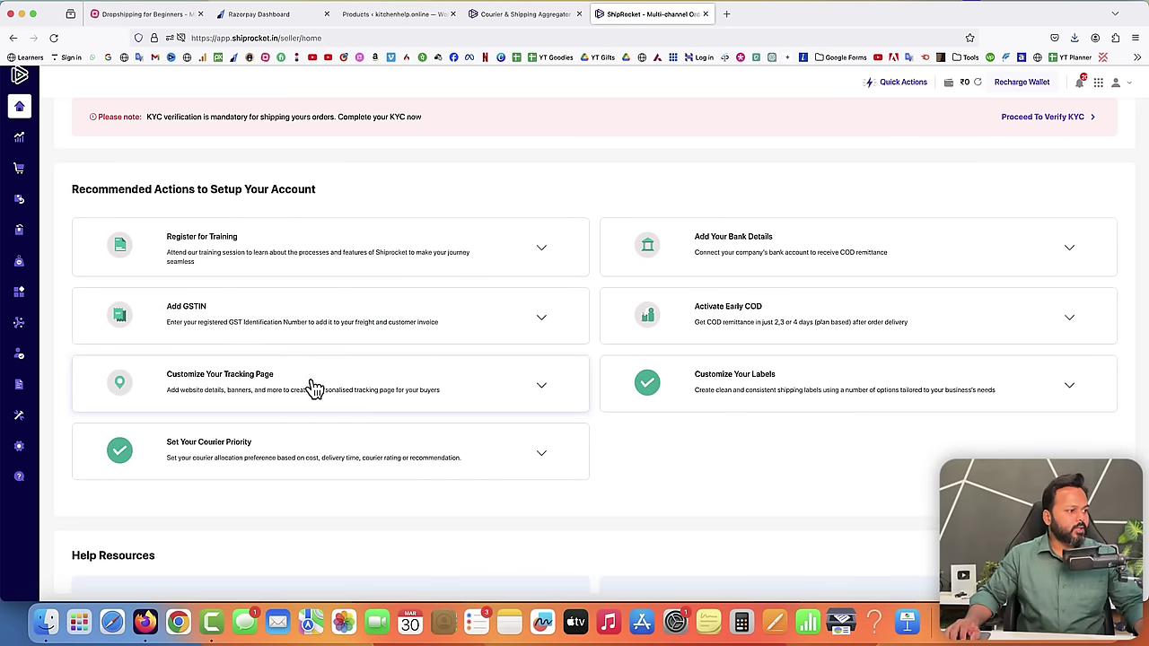
left_click(544, 392)
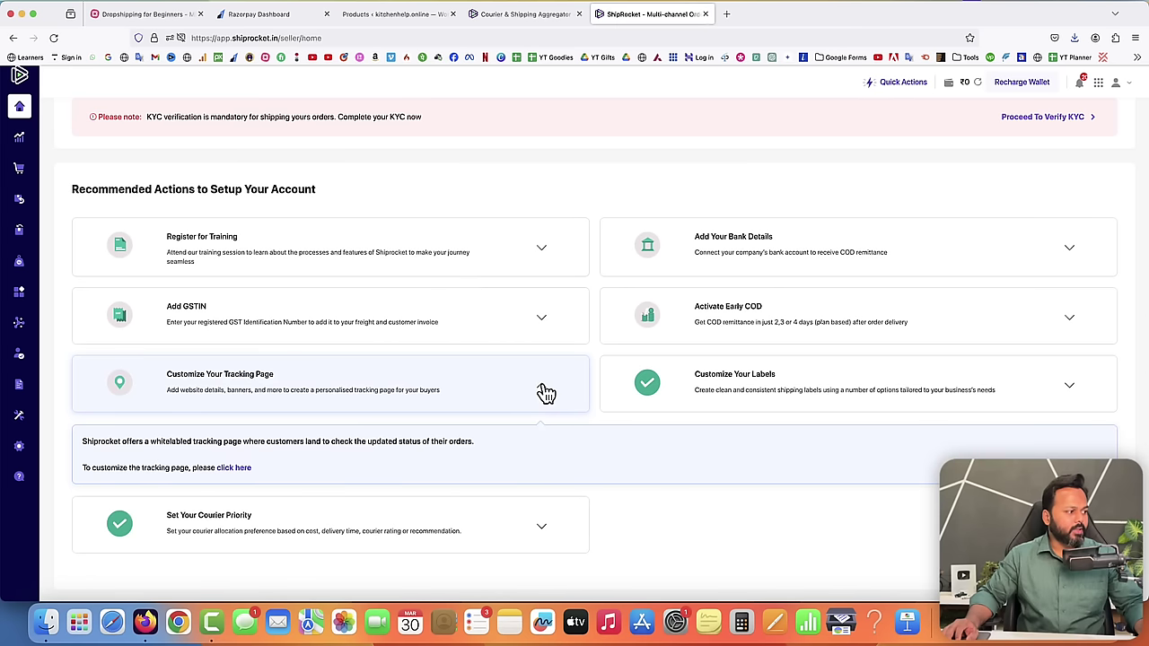
right_click(245, 469)
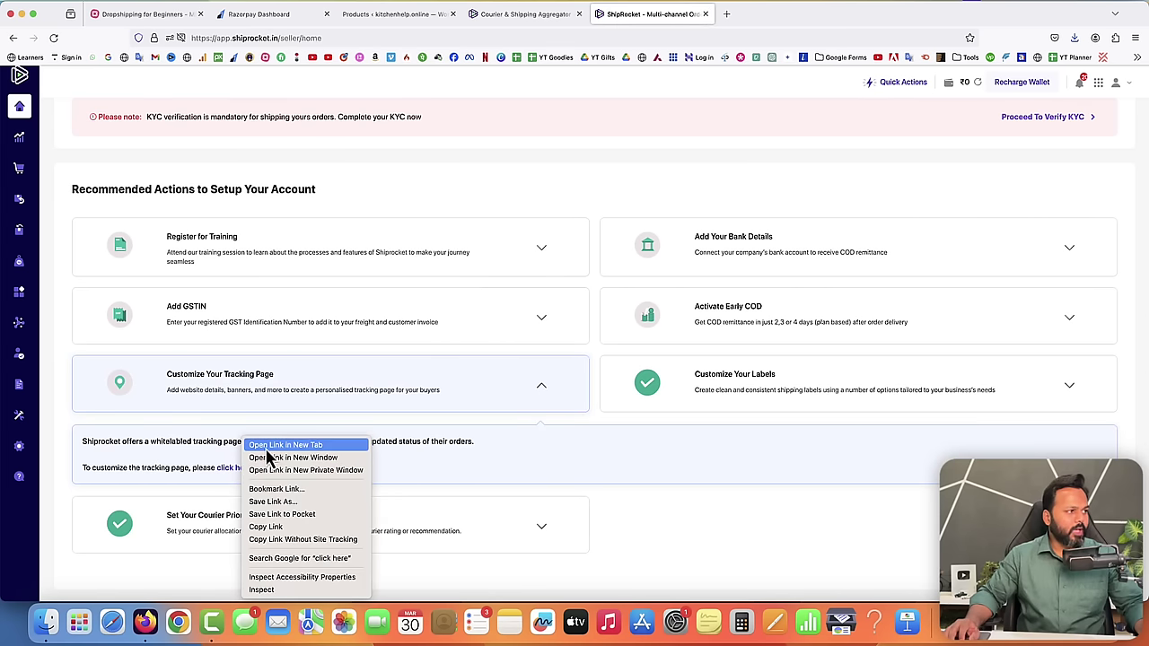
left_click(269, 445)
key("ctrl+Tab")
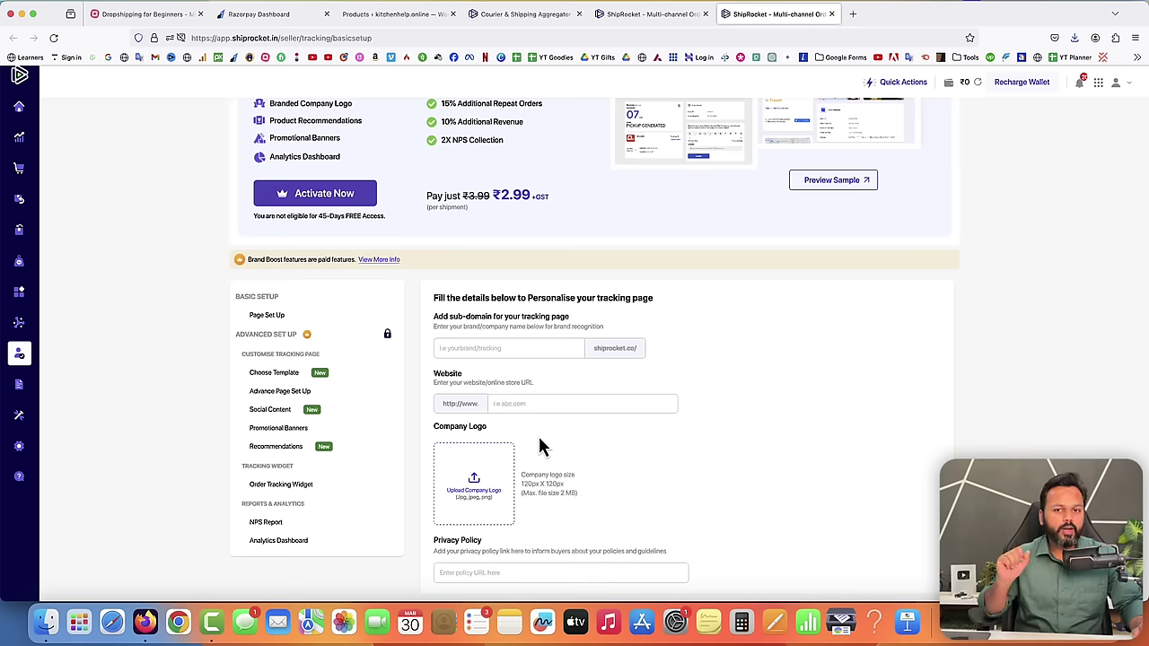
scroll(548, 377, "down", 3)
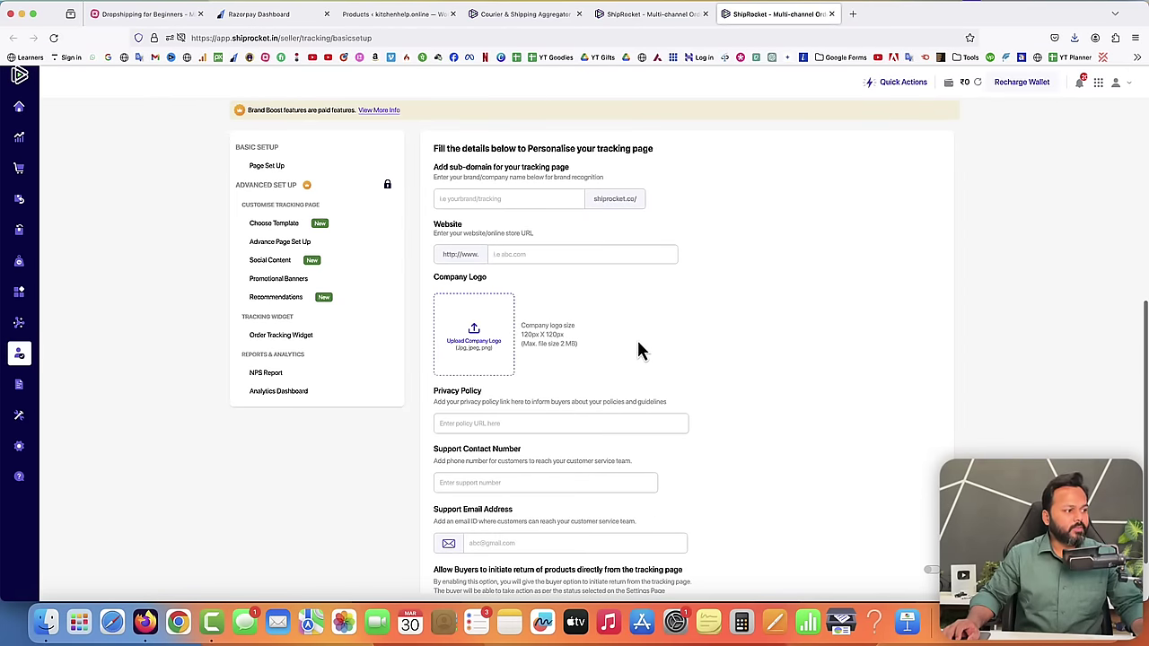
scroll(610, 364, "down", 1)
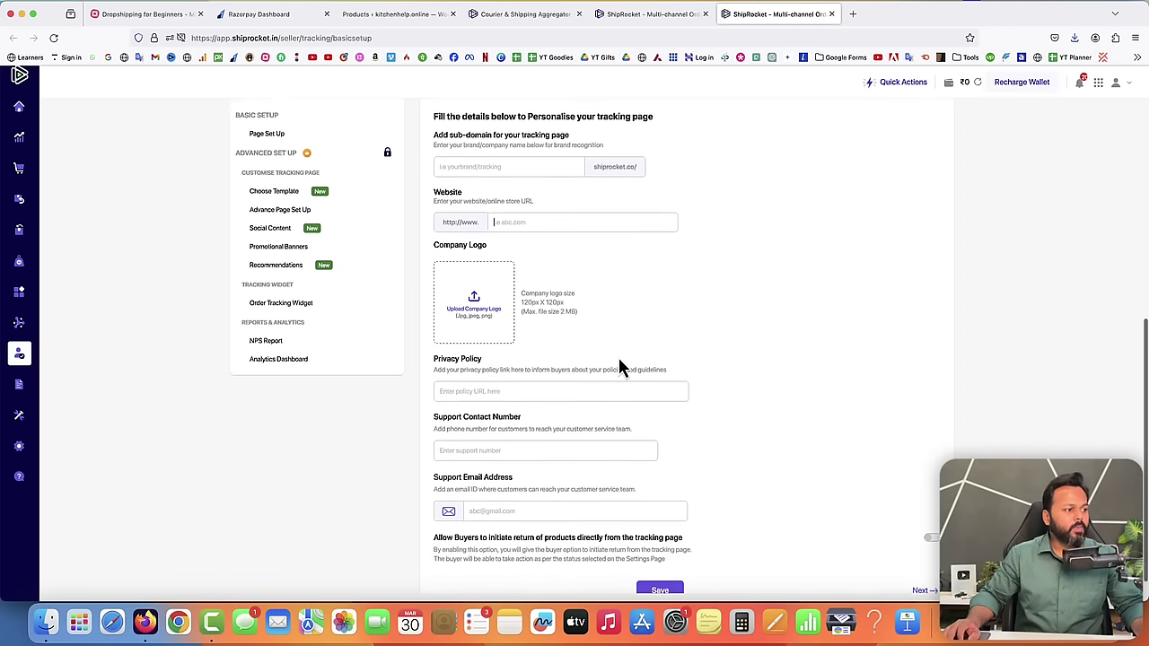
left_click(532, 384)
scroll(538, 395, "up", 1)
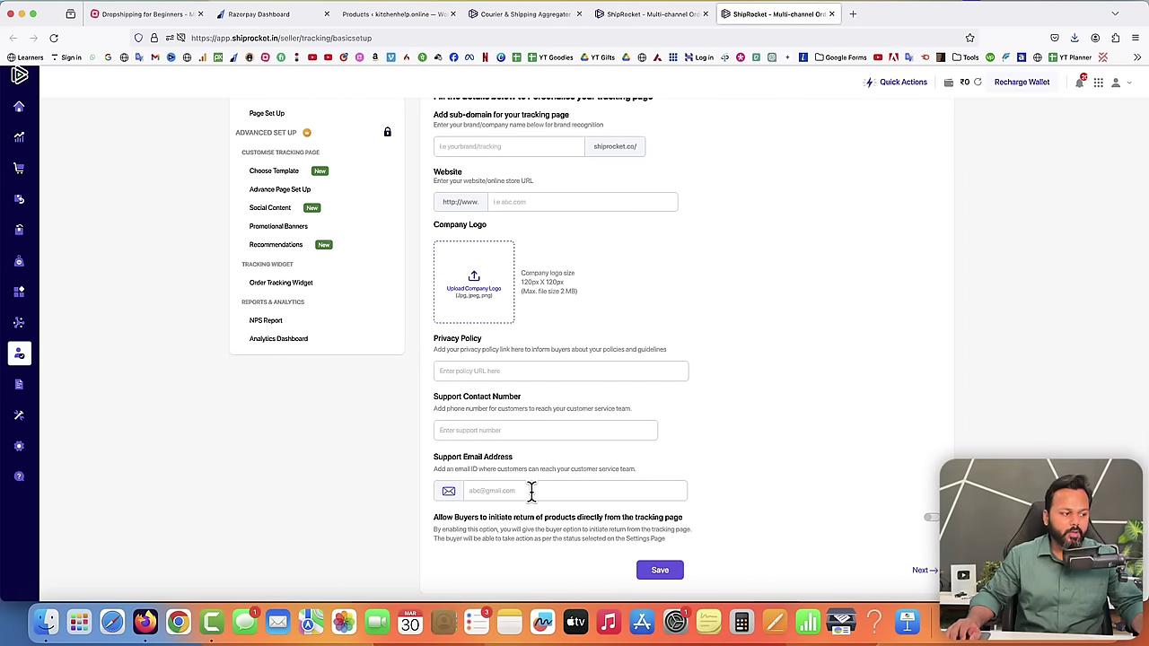
left_click(660, 573)
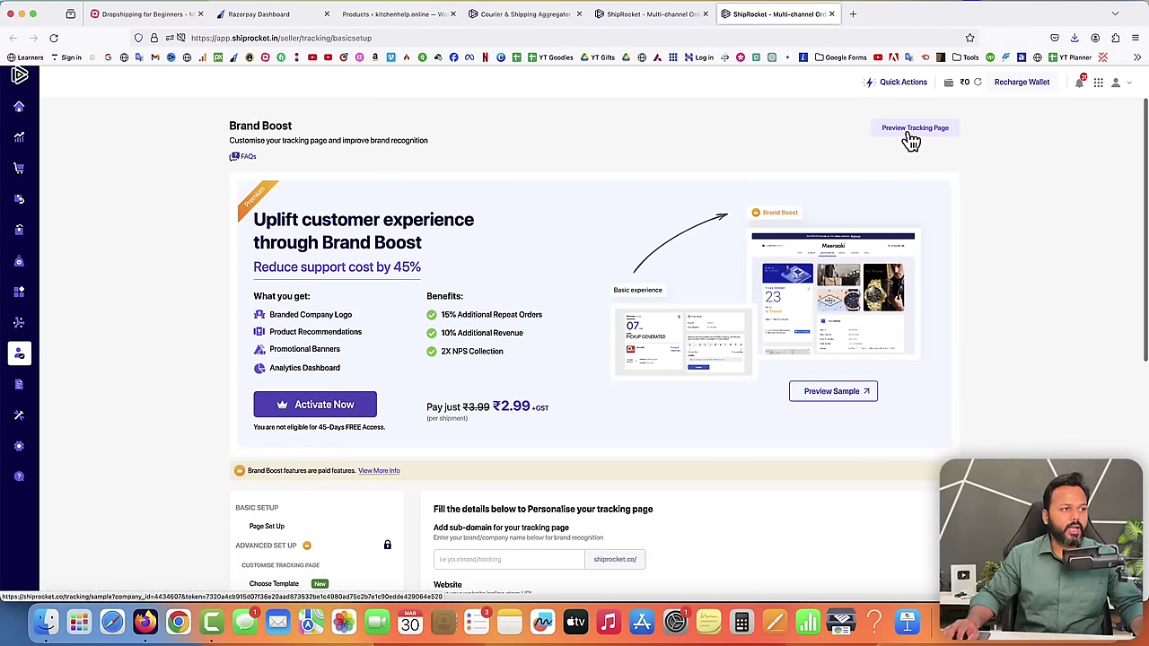
left_click(906, 138)
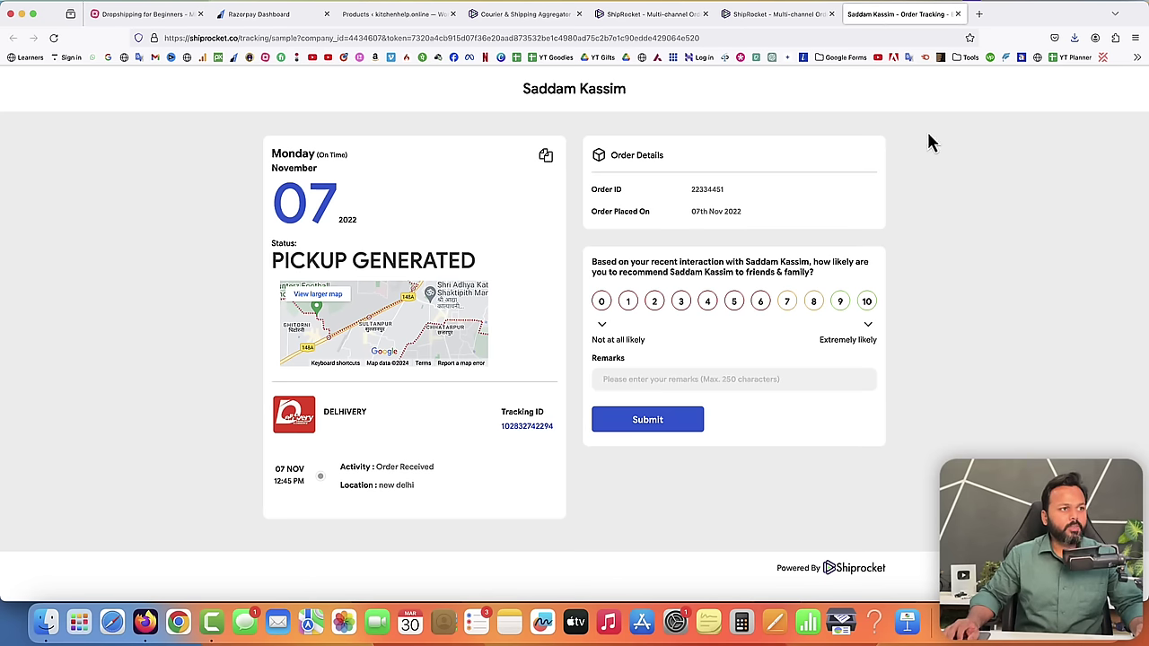
left_click(958, 14)
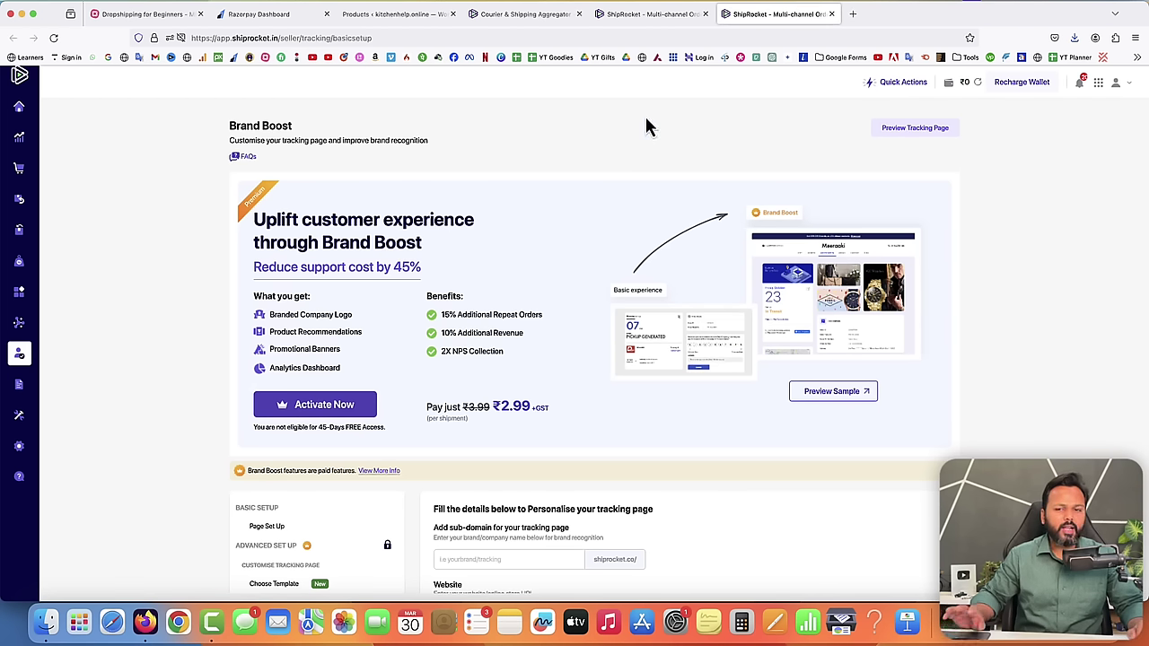
left_click(831, 14)
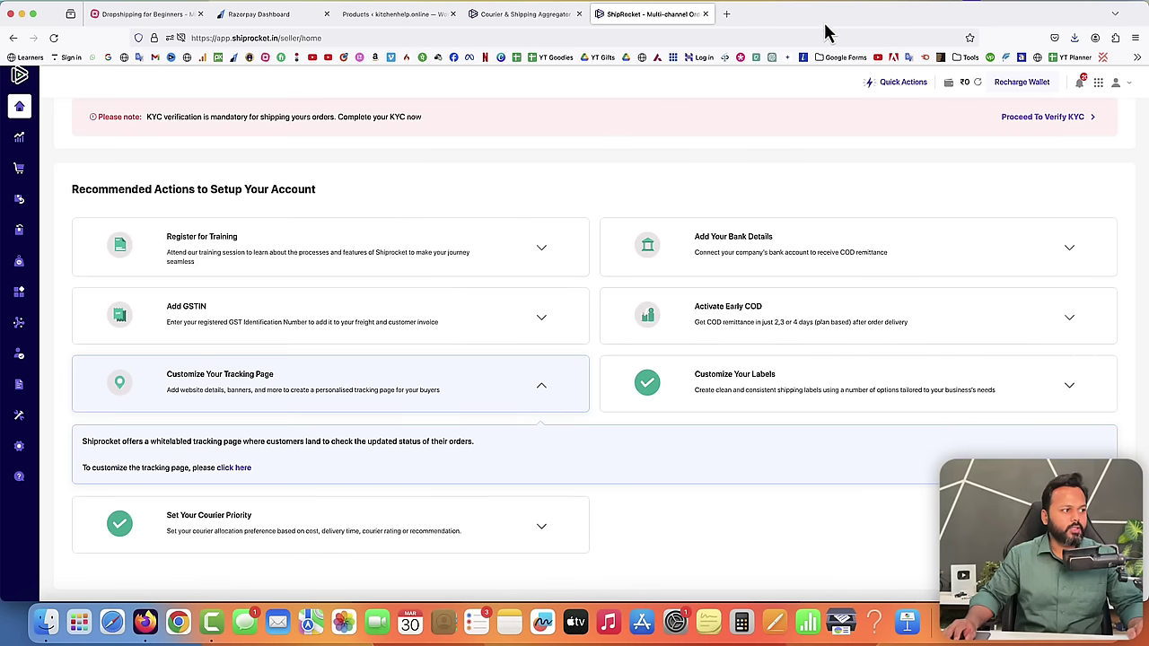
Step: Open the Channels list under Setup & Manage
scroll(513, 285, "down", 3)
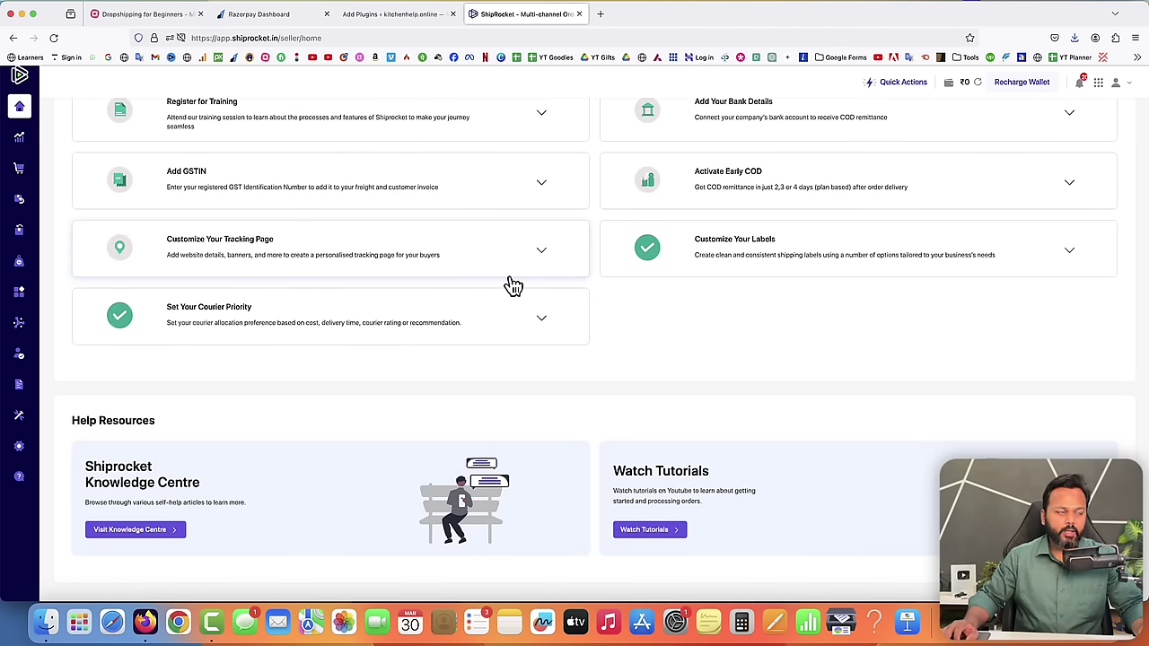
mouse_move(30, 117)
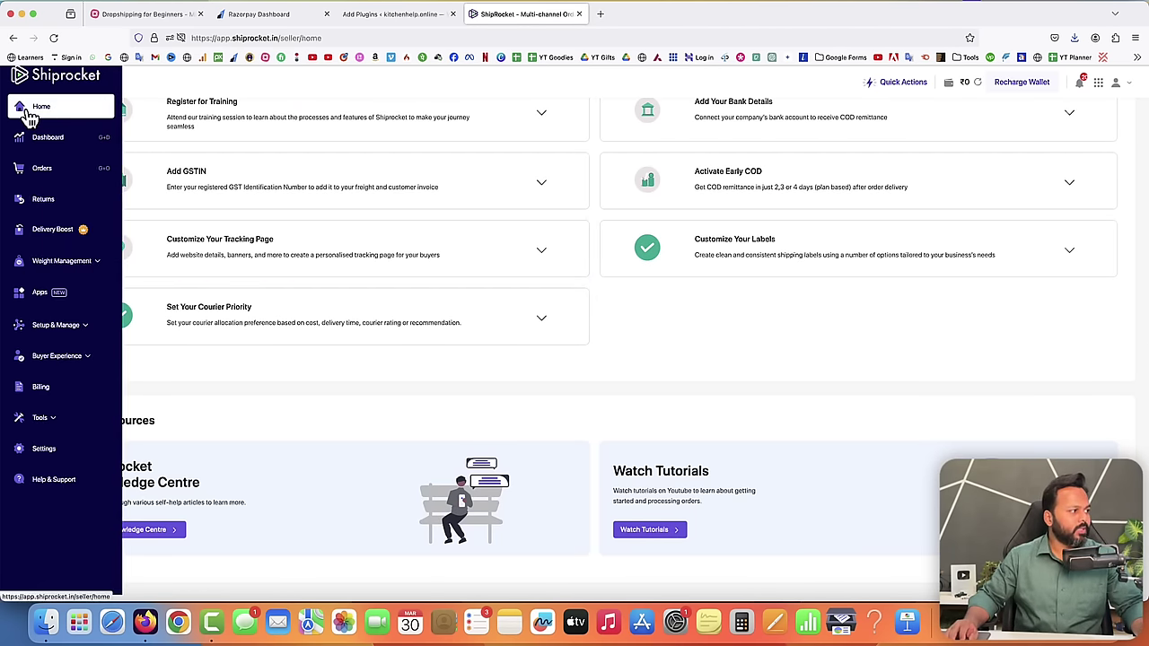
left_click(56, 331)
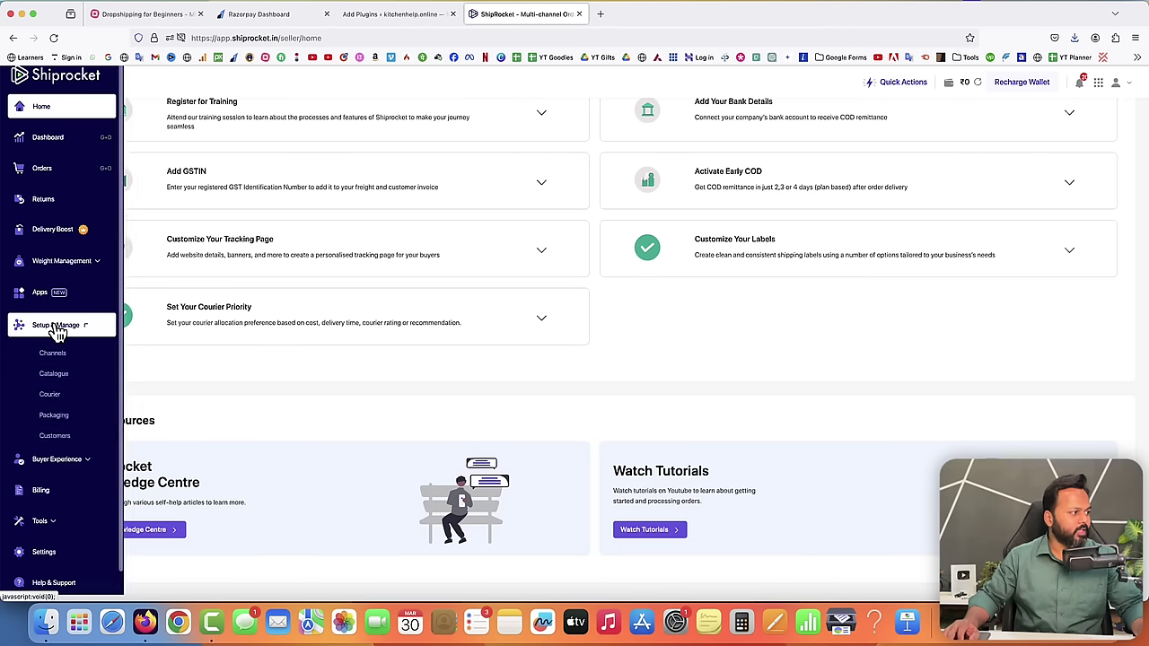
left_click(54, 356)
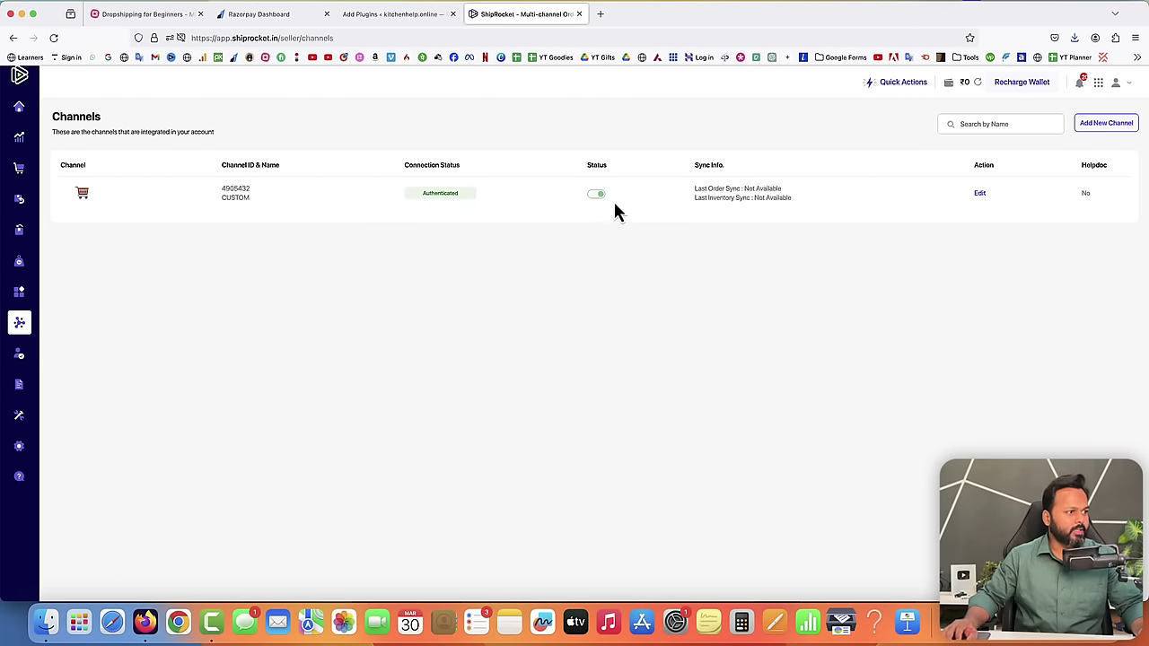
Step: Add WooCommerce as a new channel, reach its store URL field, then go to WordPress
left_click(1111, 124)
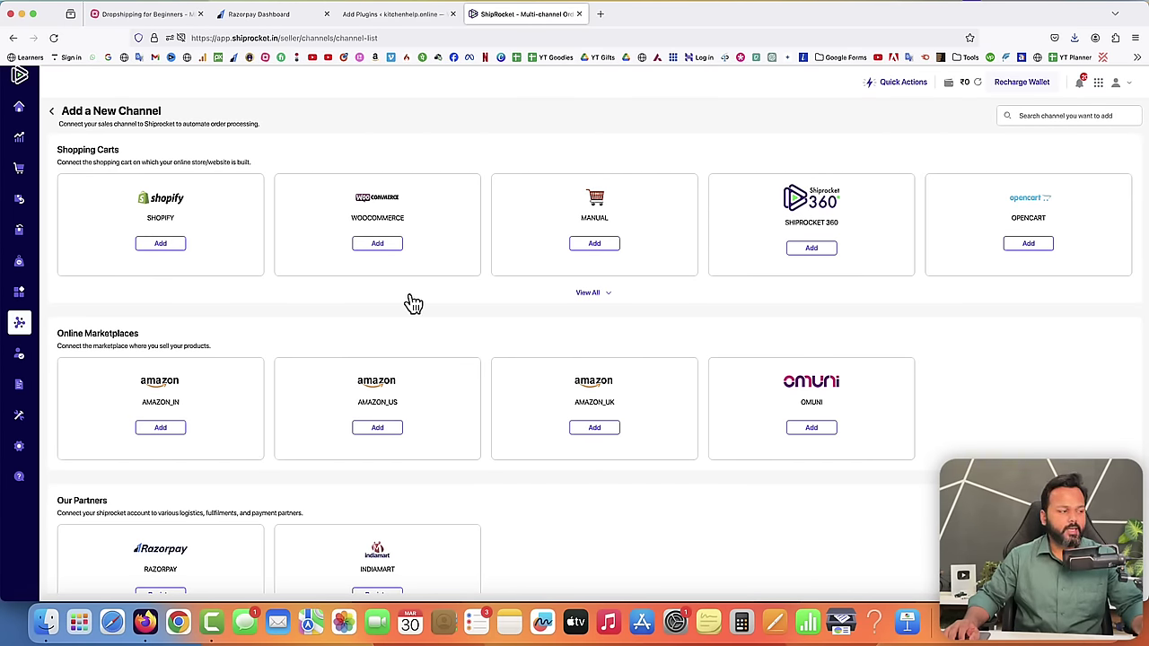
left_click(378, 244)
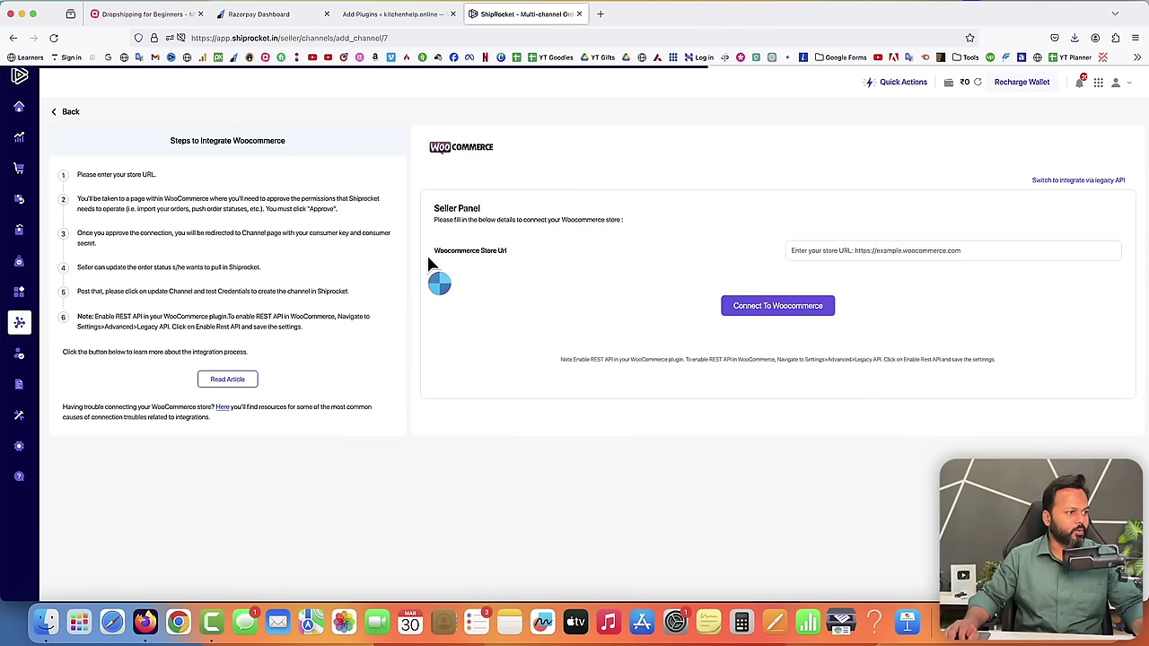
left_click(827, 250)
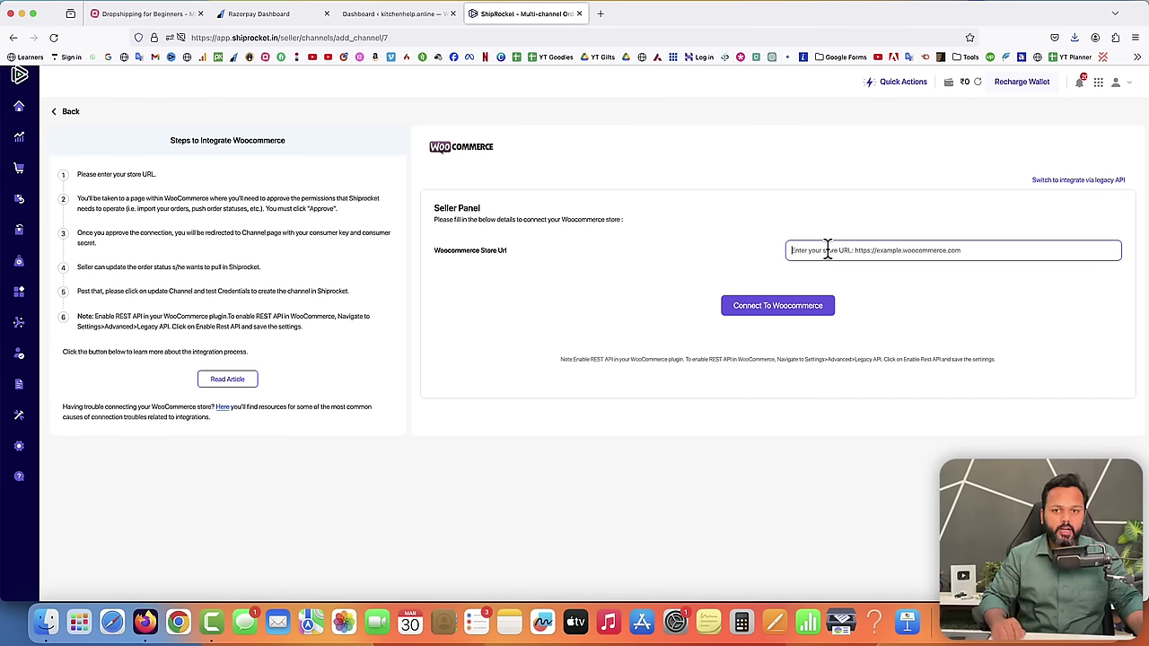
left_click(400, 14)
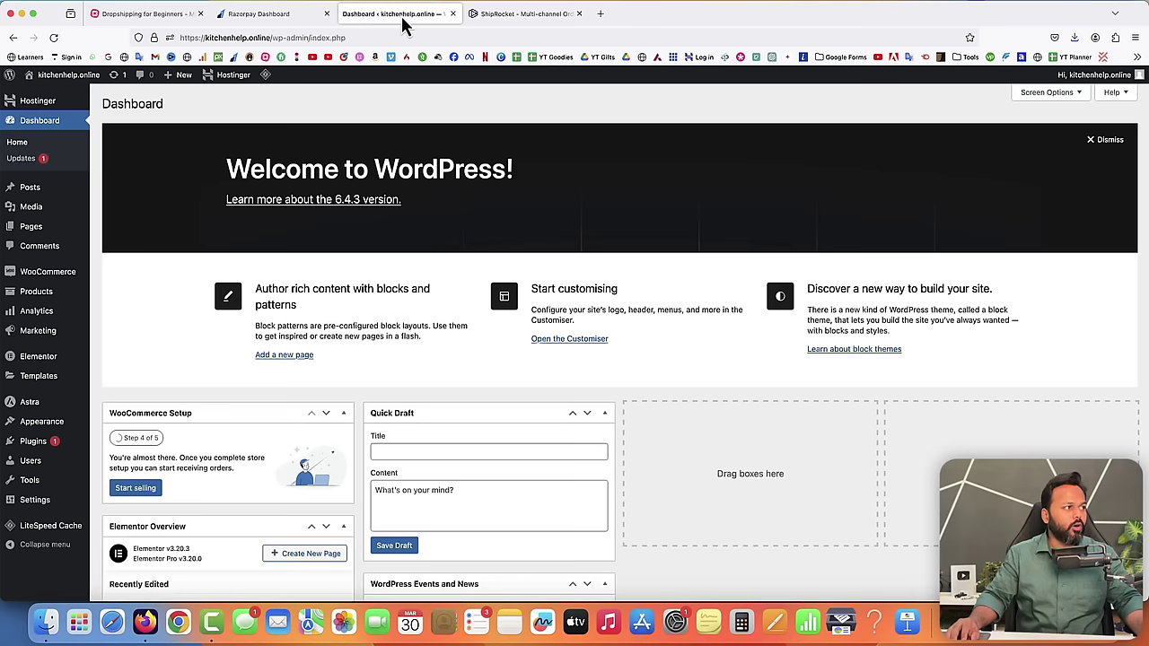
Step: Search 'shiprocket' under Add New Plugin, then install and activate the Shiprocket plugin
mouse_move(62, 449)
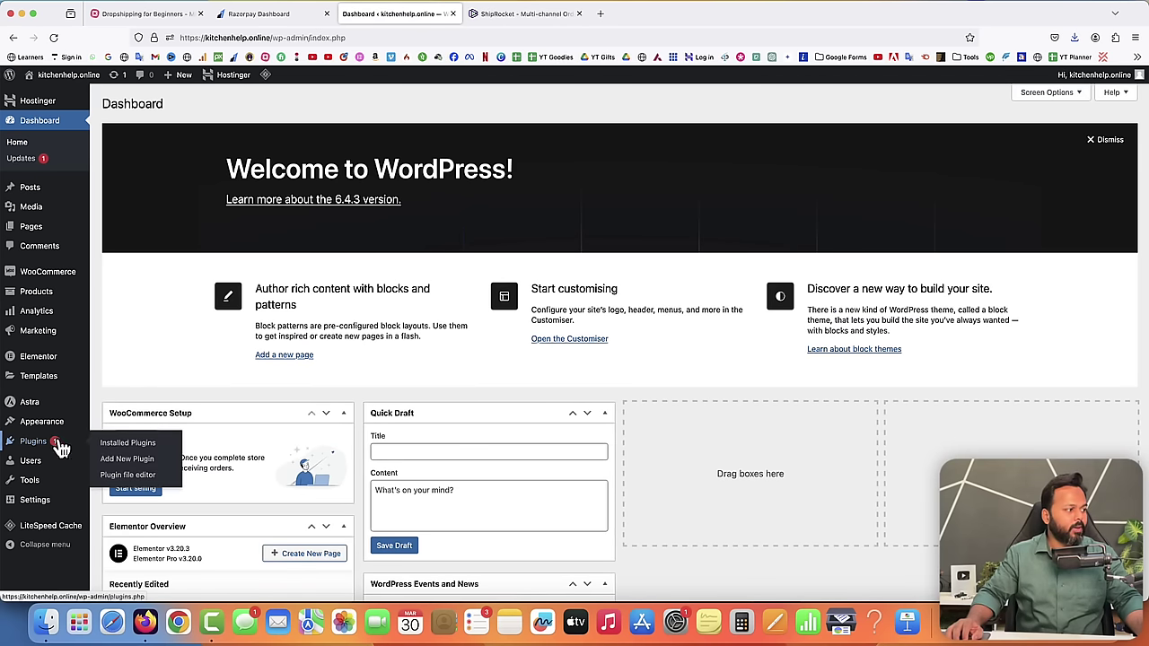
left_click(120, 468)
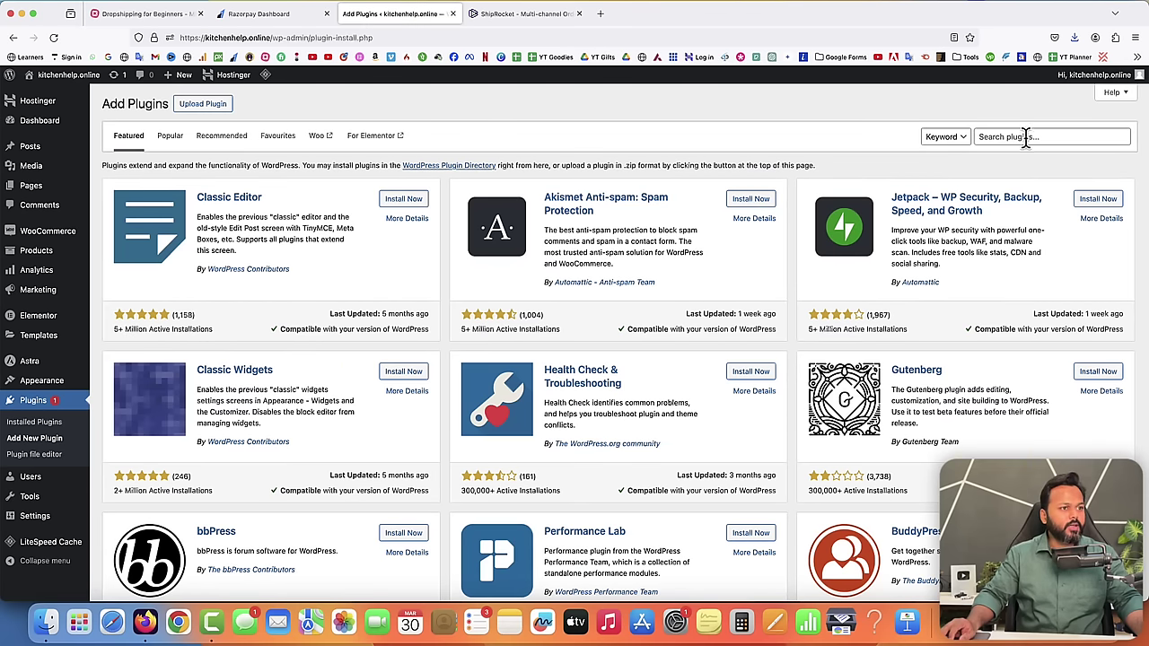
left_click(1026, 136)
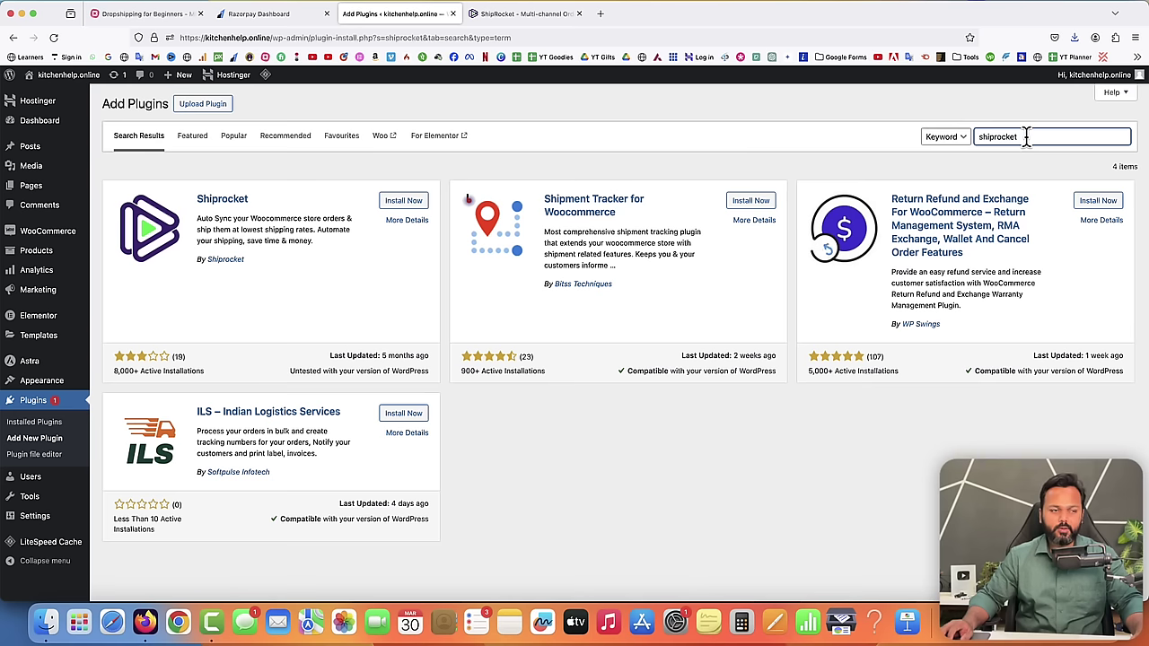
left_click(409, 202)
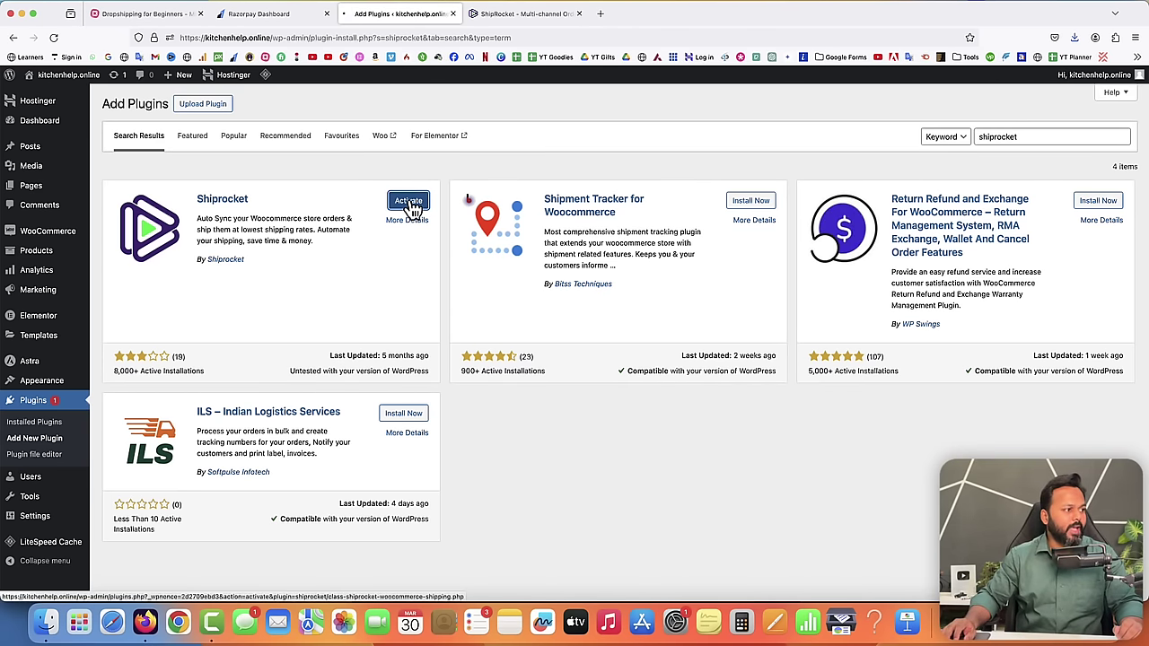
left_click(408, 203)
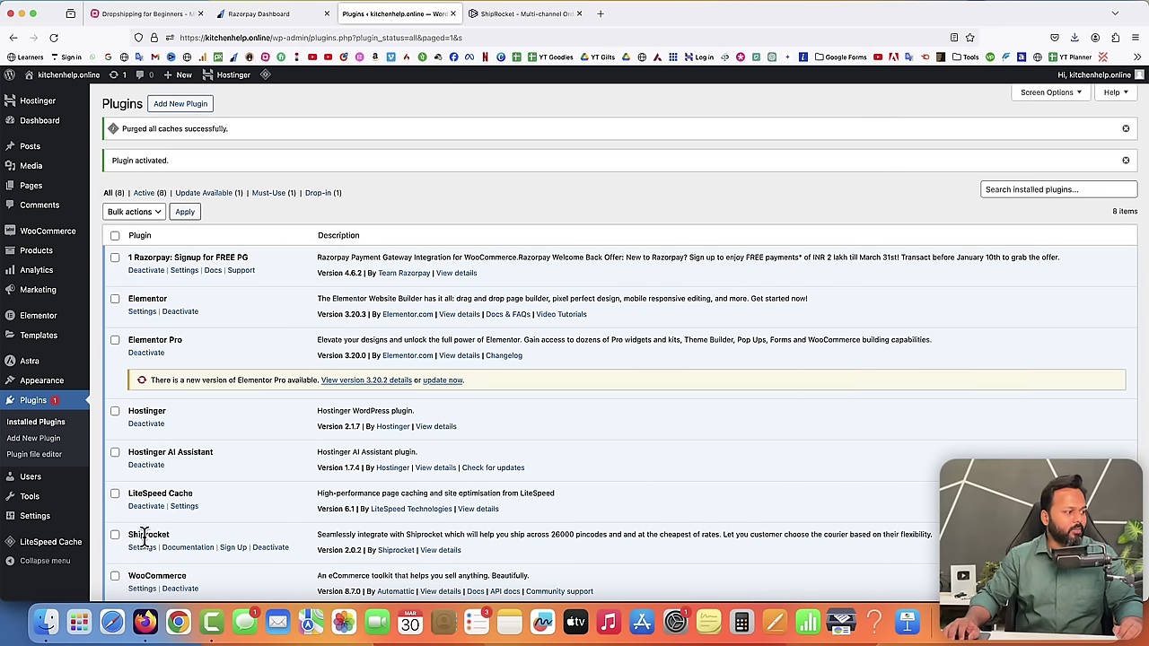
Step: Open the Shiprocket App Configuration in WooCommerce shipping settings
mouse_move(81, 233)
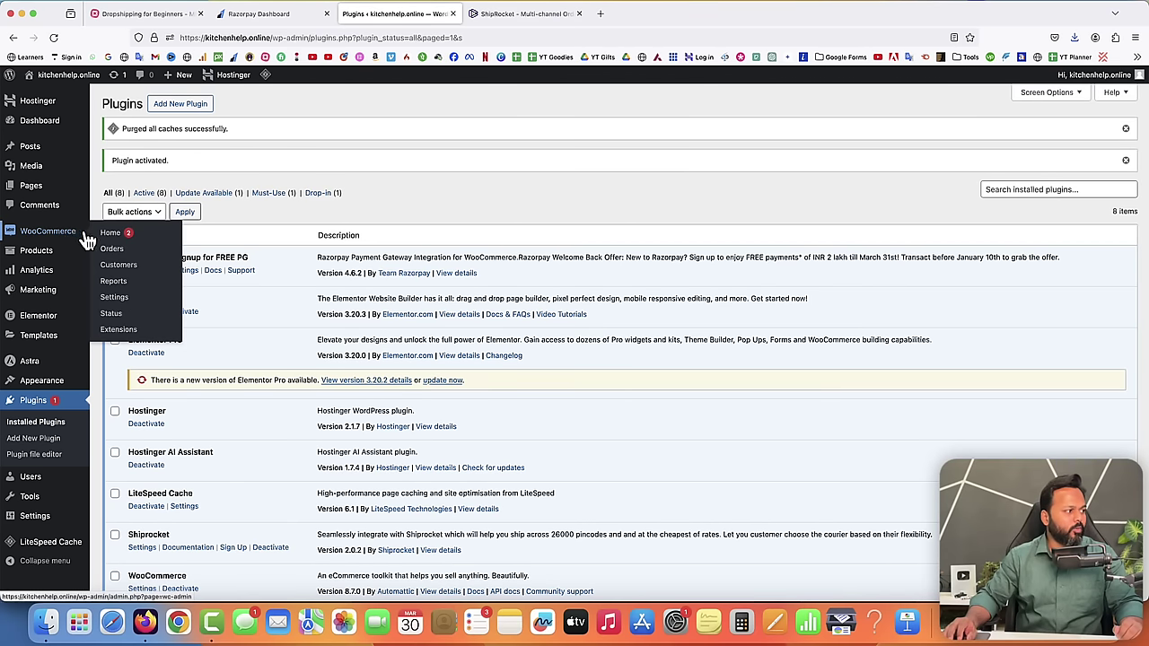
left_click(115, 304)
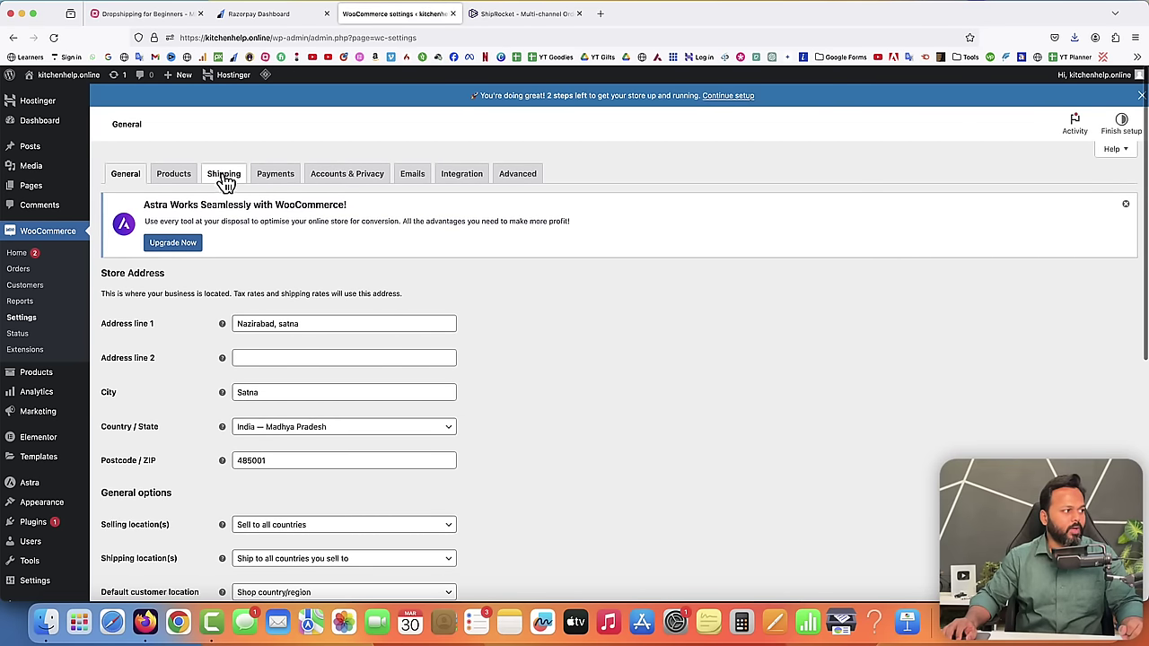
left_click(224, 179)
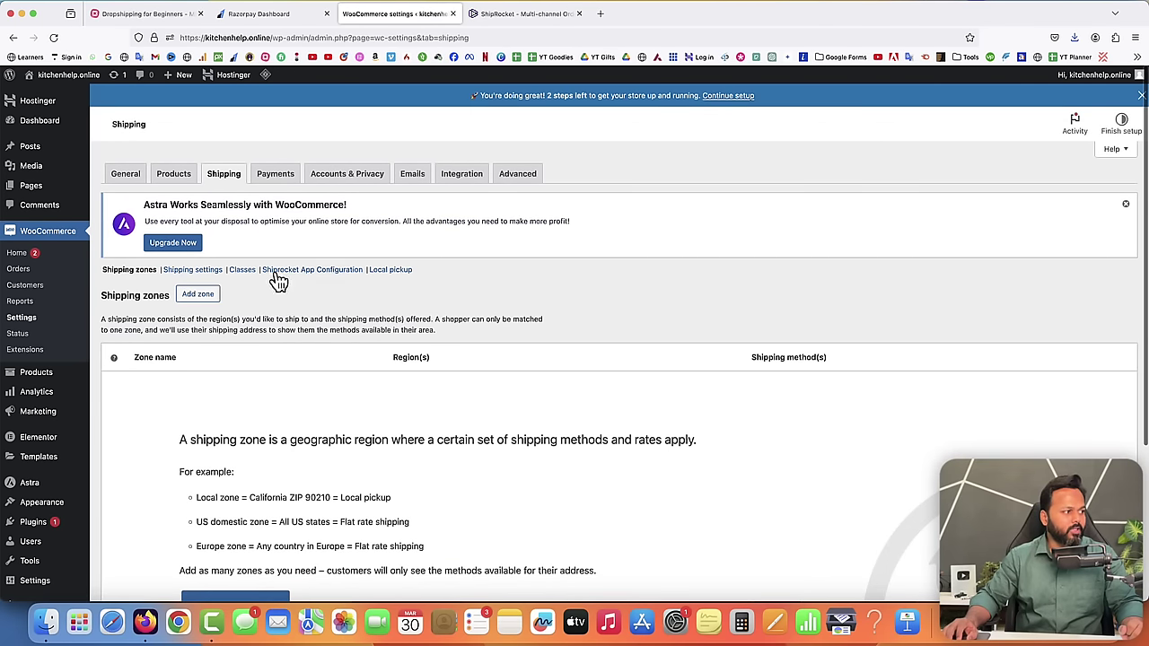
left_click(309, 271)
scroll(296, 320, "down", 1)
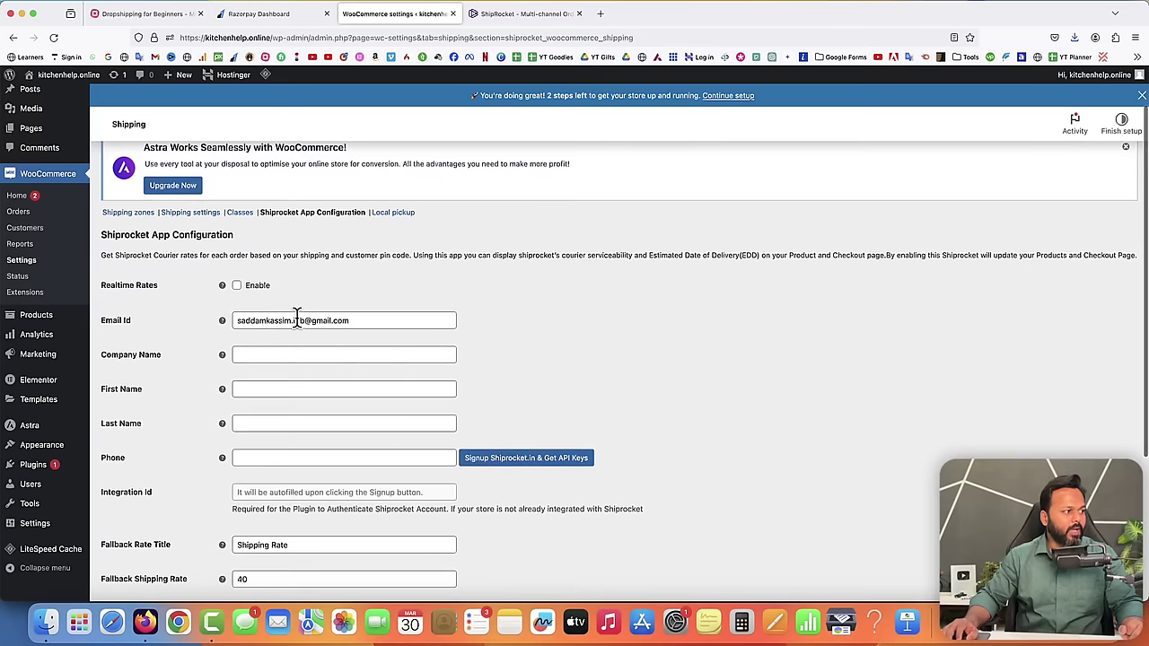
scroll(329, 287, "down", 2)
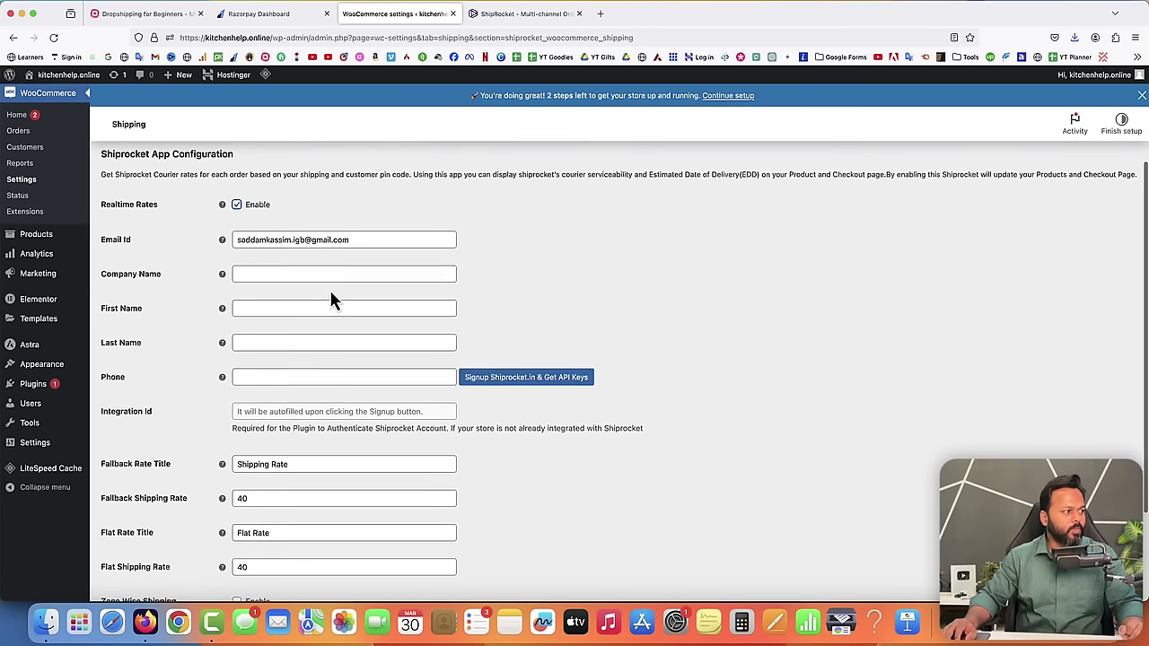
Step: Fill in company name, first and last name and phone, then link the Shiprocket account
left_click(262, 272)
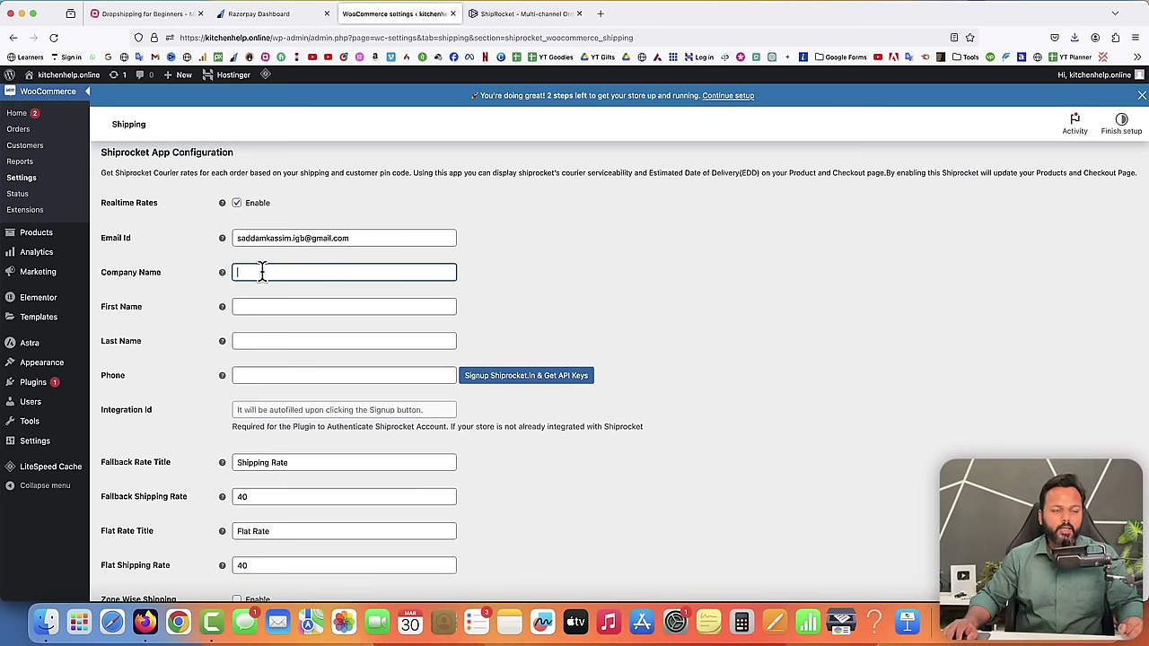
type("Sa")
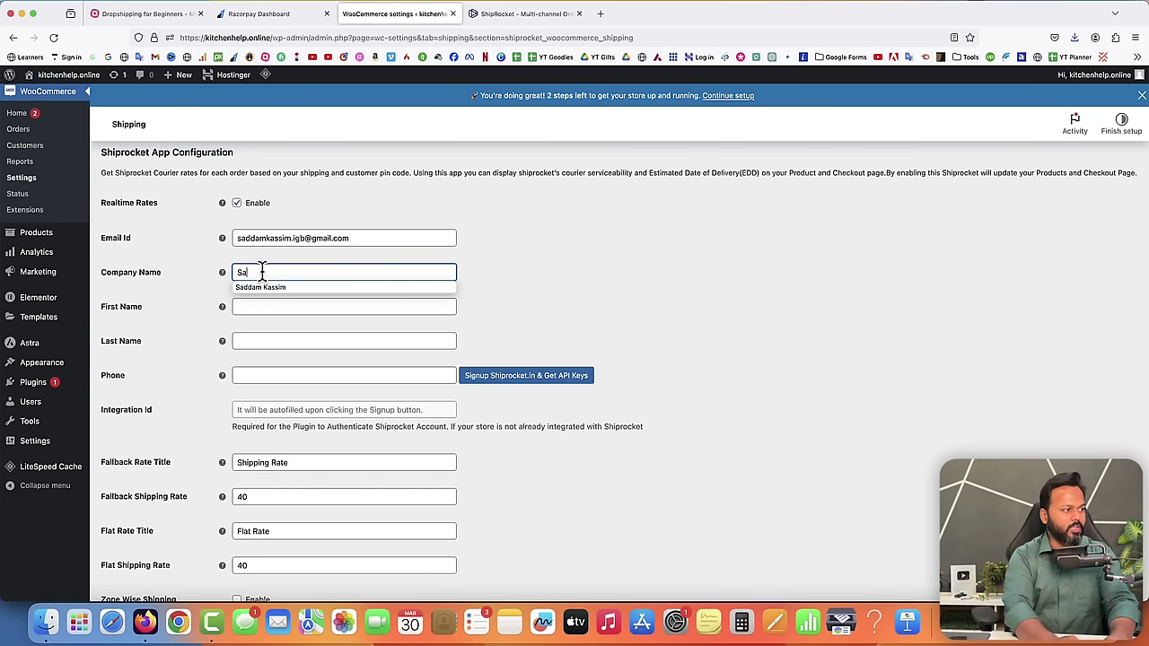
type("ddam Kassi")
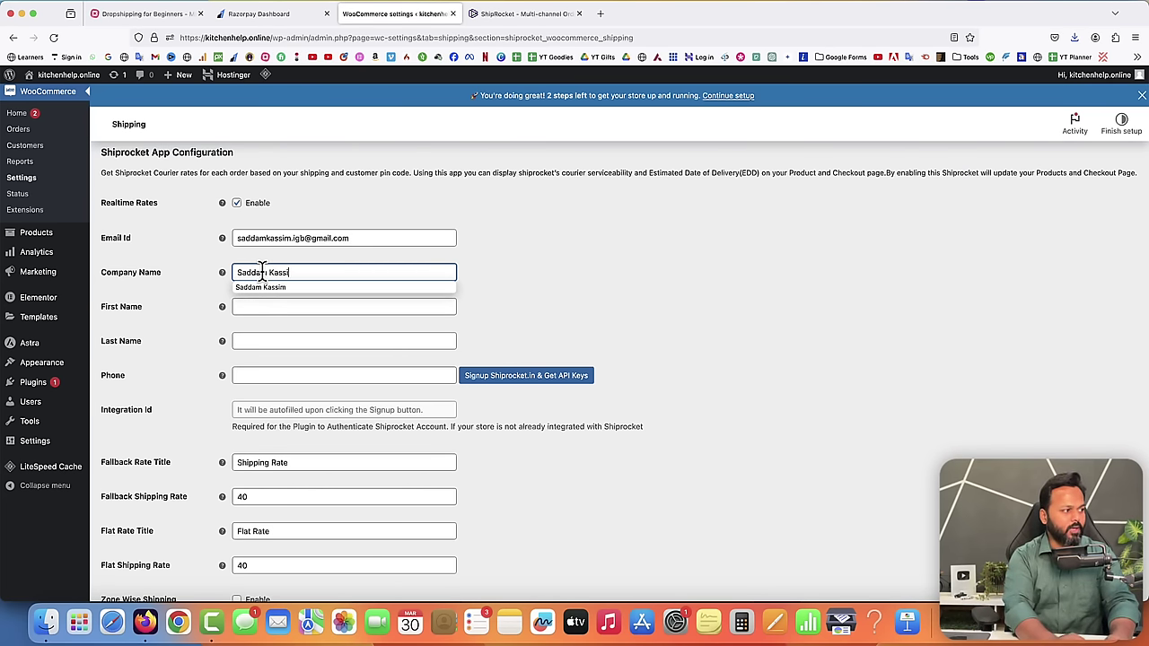
type("m")
key("Tab")
type("S")
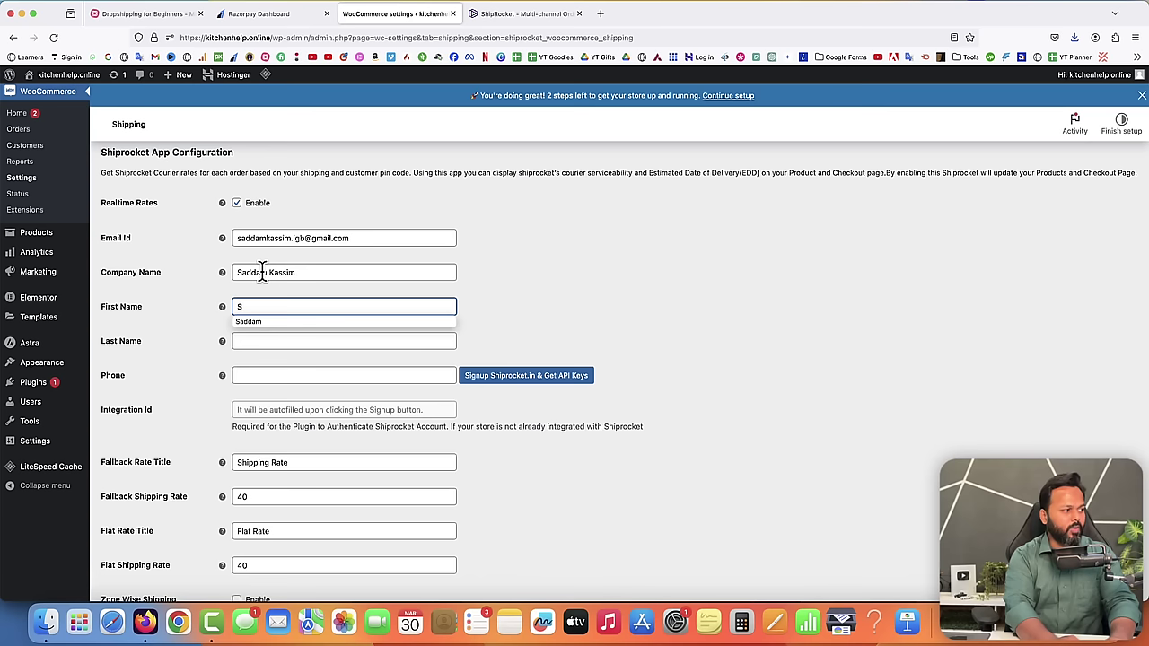
type("addam")
key("Tab")
key("Tab")
type("Kassim")
key("Tab")
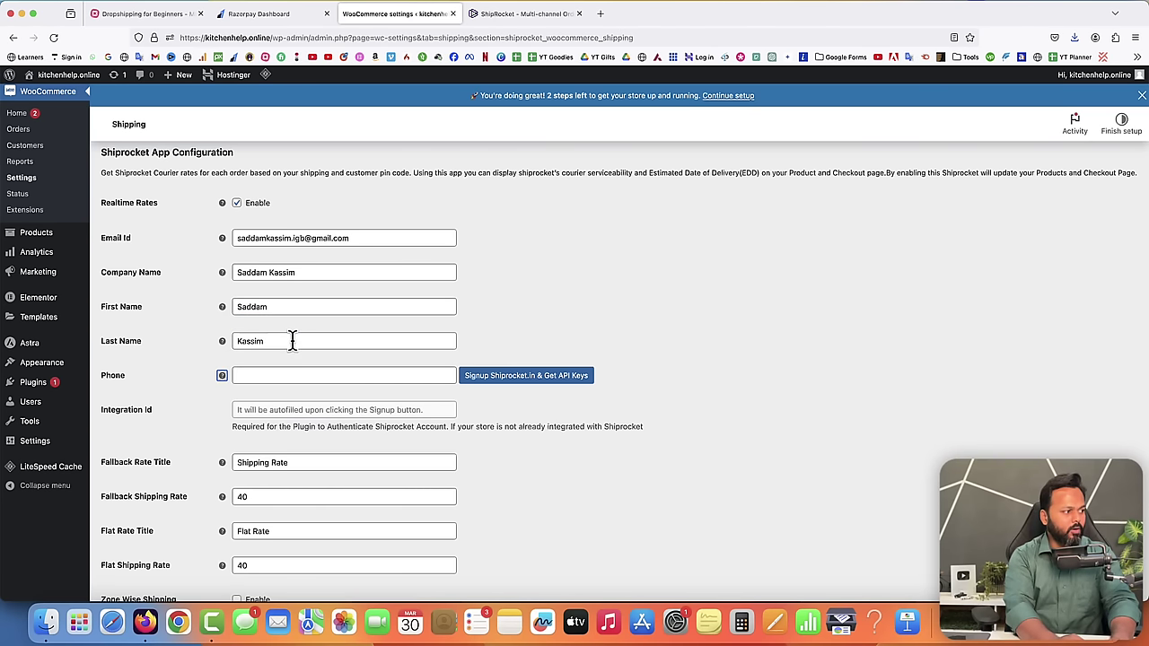
key("Tab")
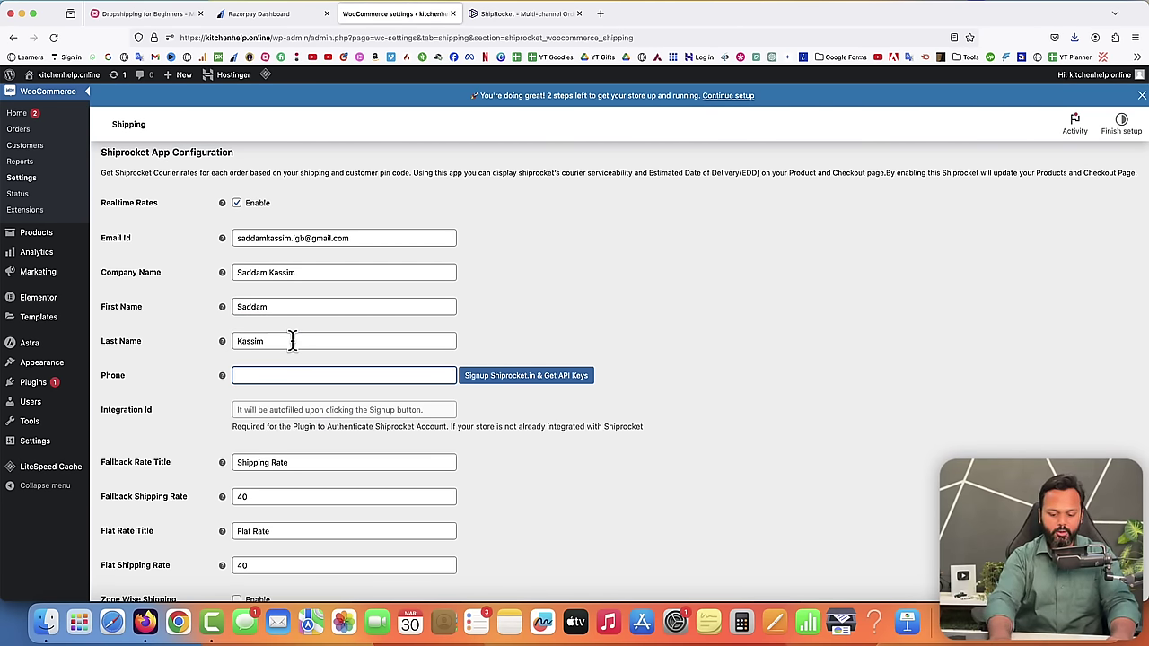
key("super+v")
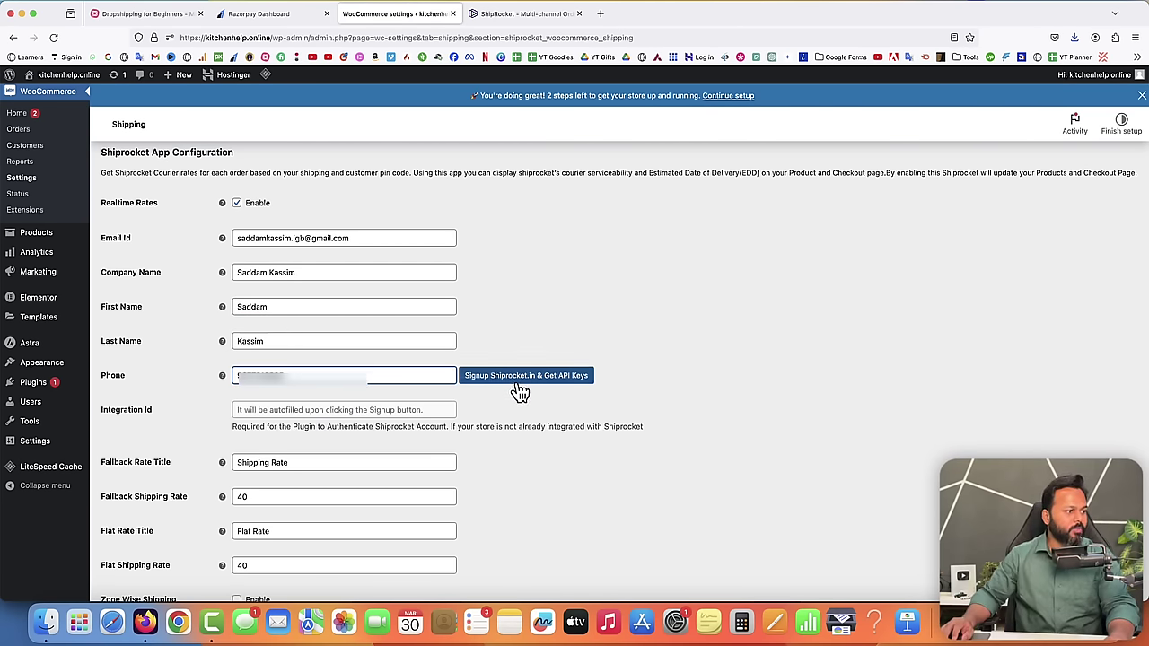
left_click(527, 381)
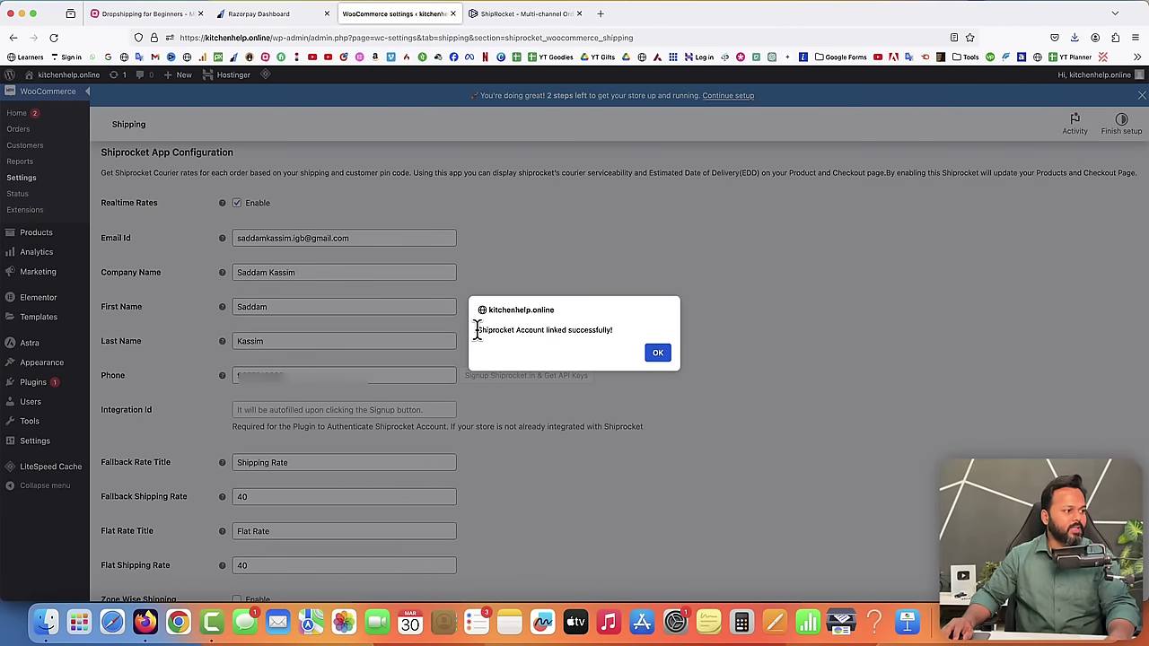
Step: Dismiss the linked alert, set Fallback and Flat Shipping Rate to 50, and save
left_click_drag(478, 330, 610, 331)
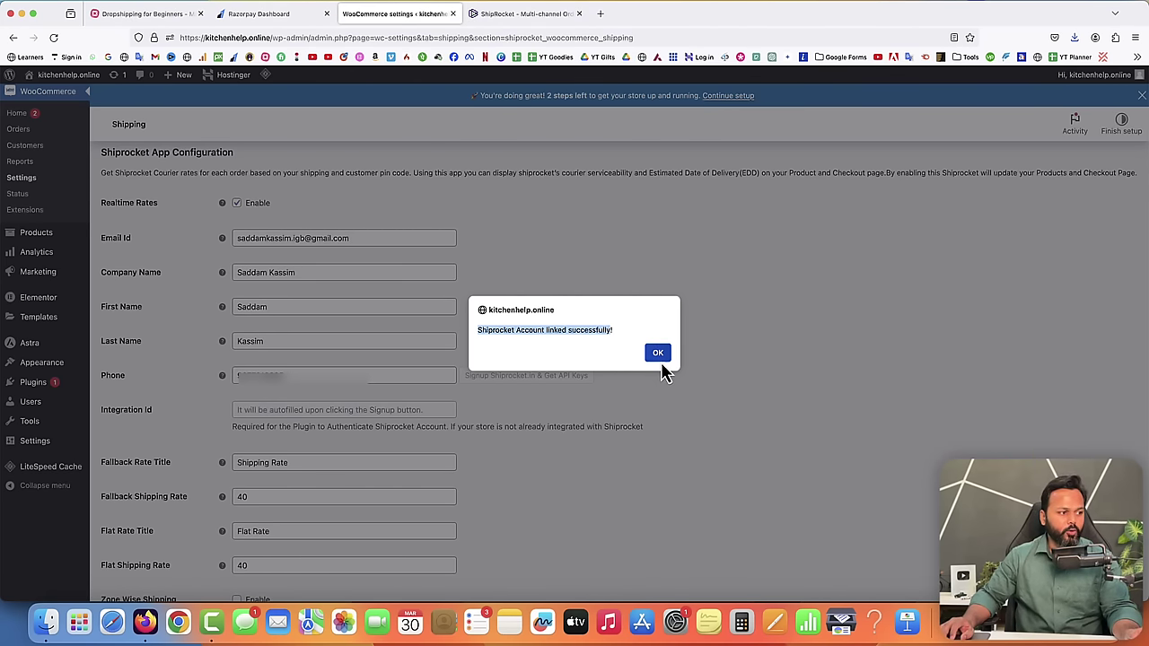
left_click(660, 357)
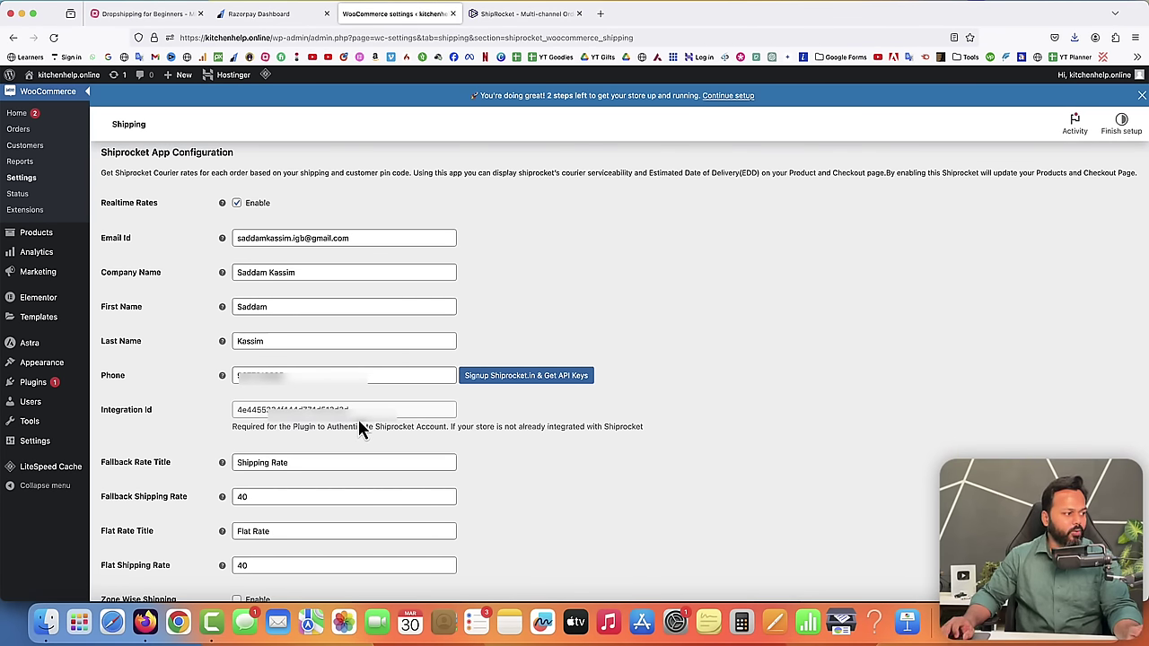
scroll(359, 424, "down", 3)
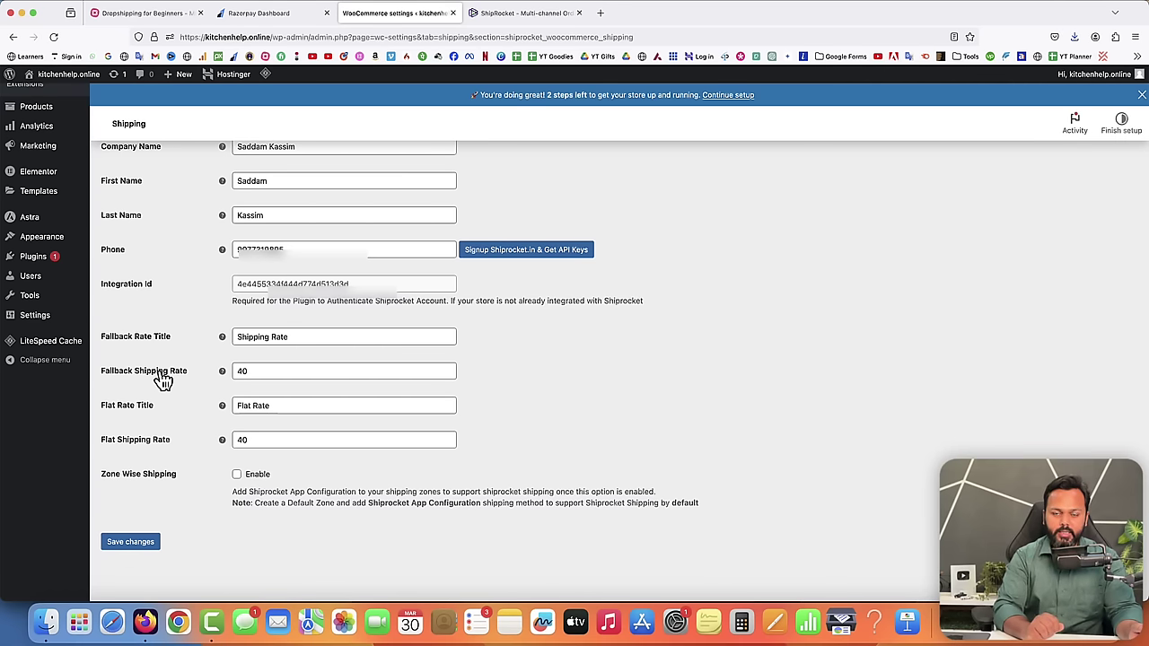
left_click(246, 371)
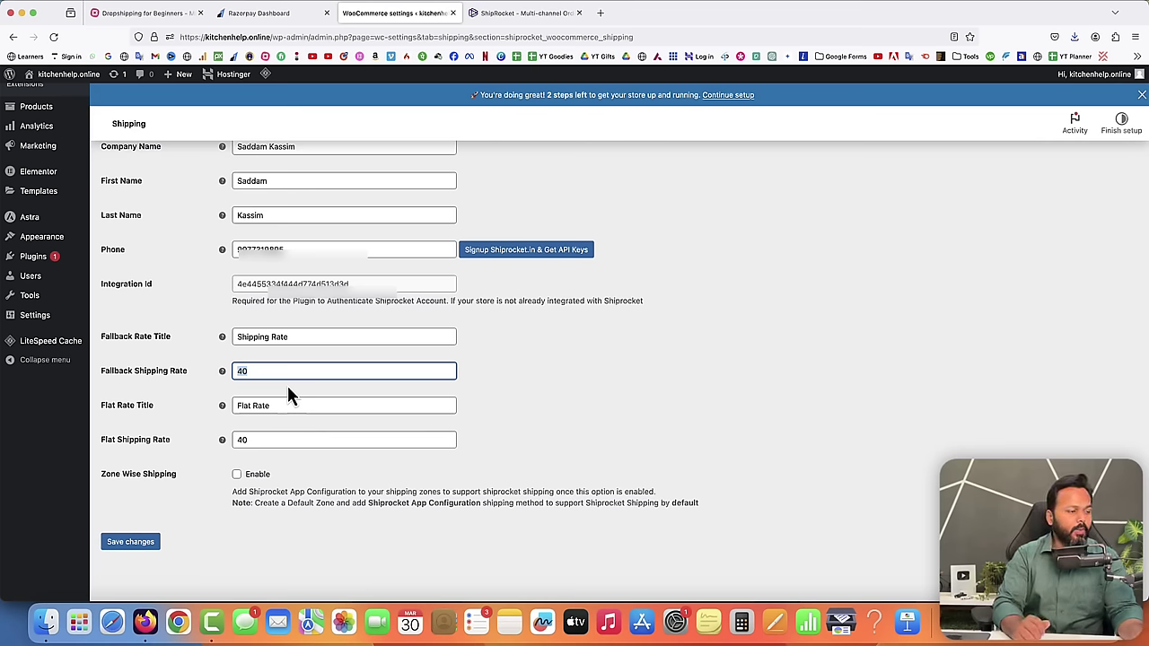
type("50")
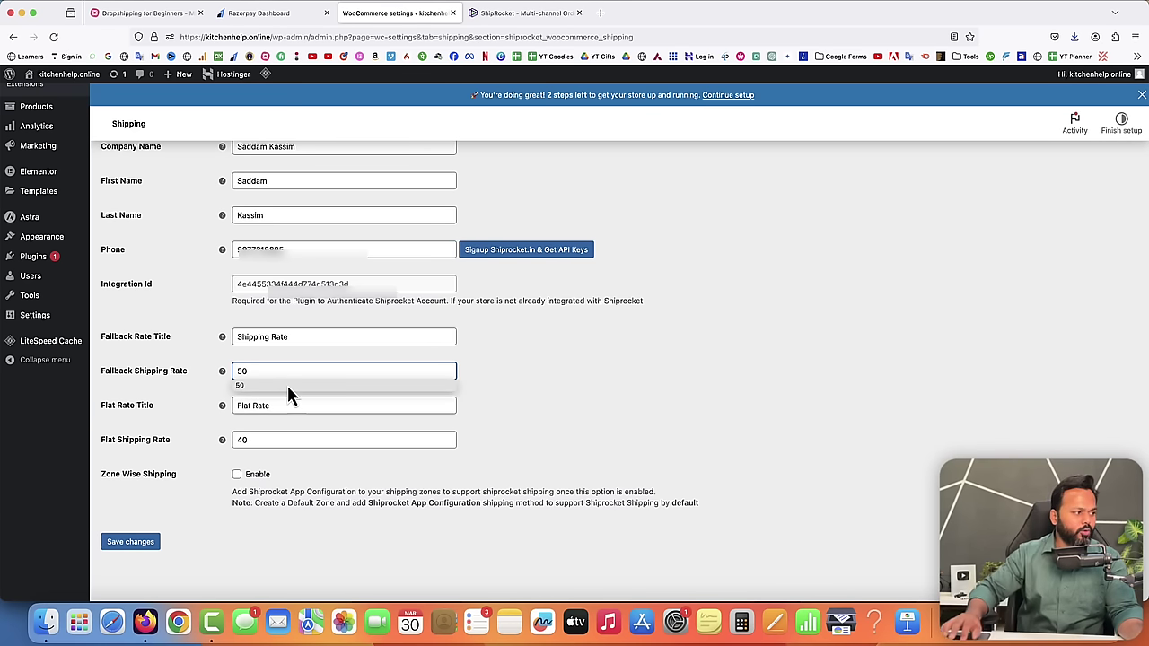
left_click(268, 440)
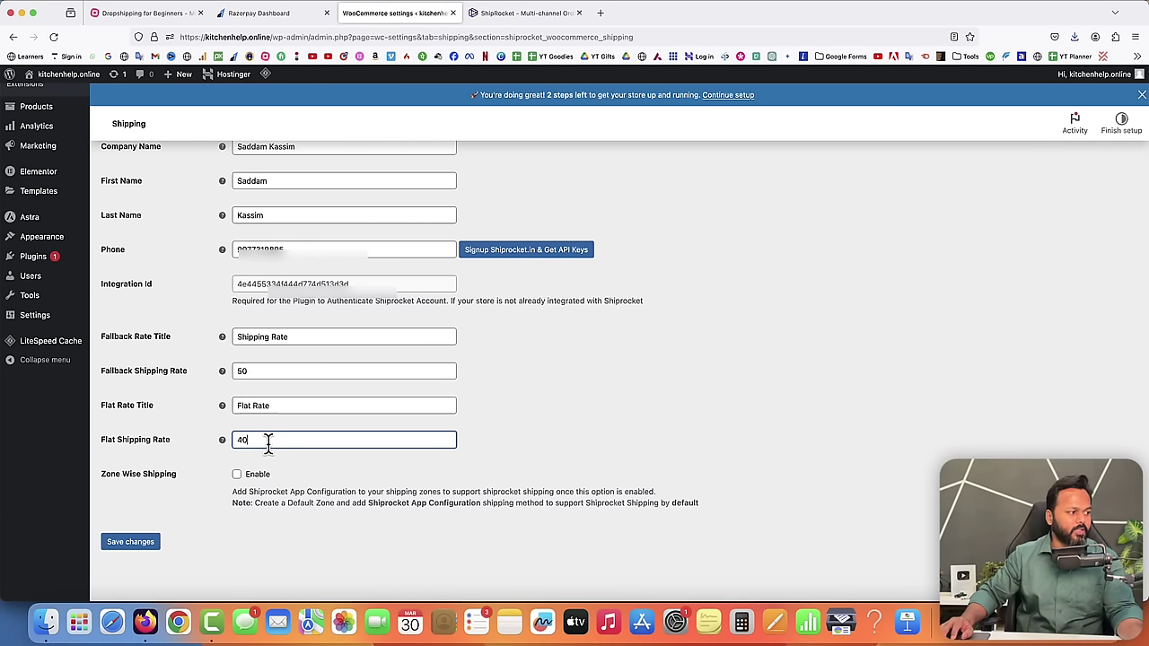
type("50")
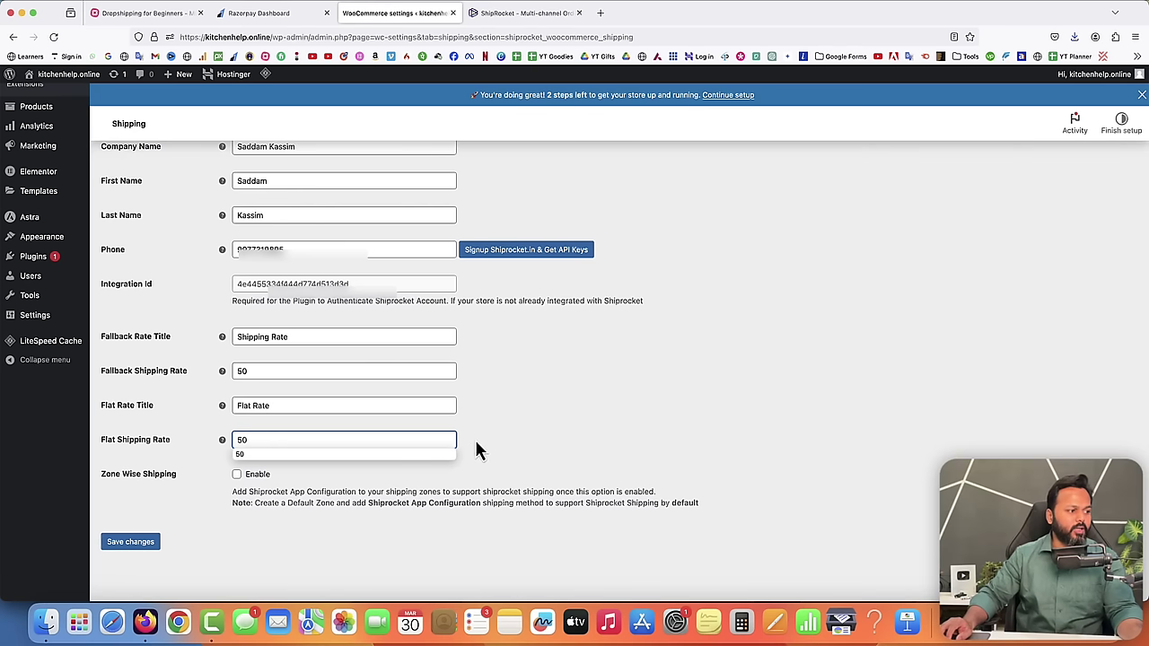
left_click(501, 440)
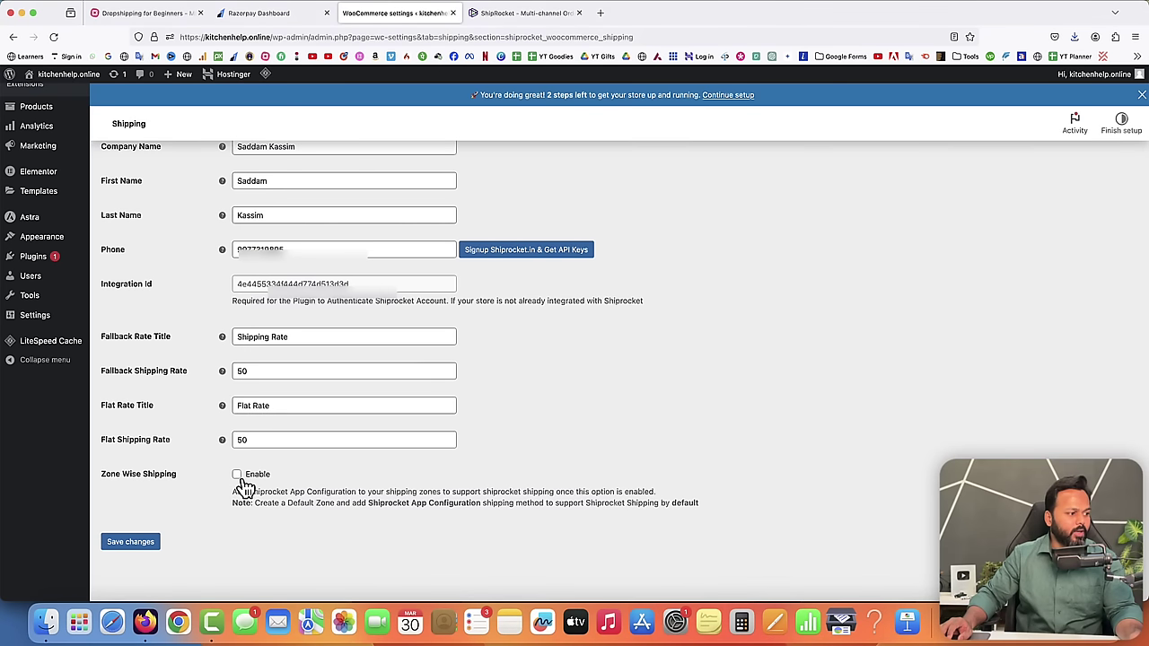
left_click(135, 548)
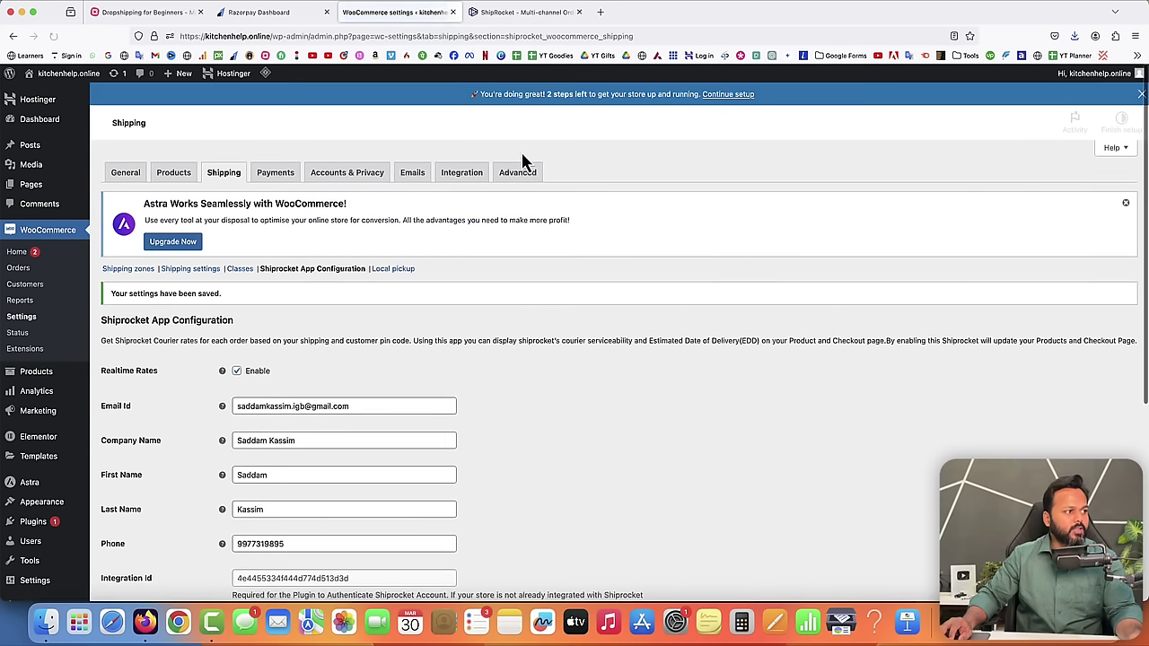
Step: Enable and save the legacy REST API under Advanced > Legacy API, then return to Shiprocket
left_click(518, 173)
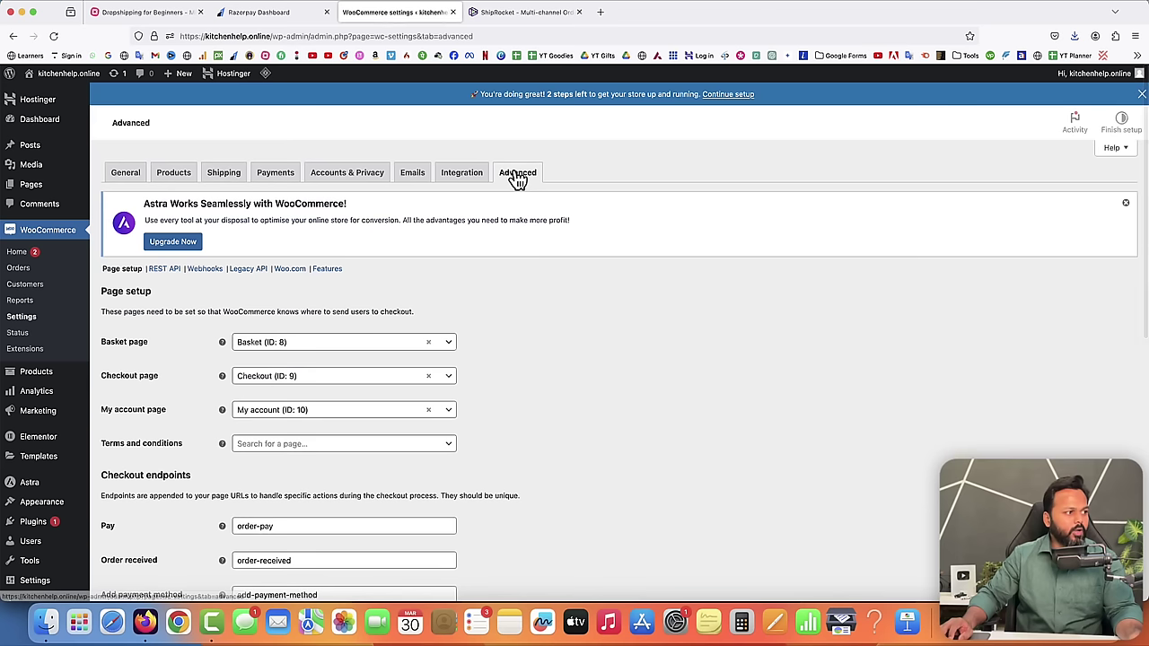
left_click(247, 271)
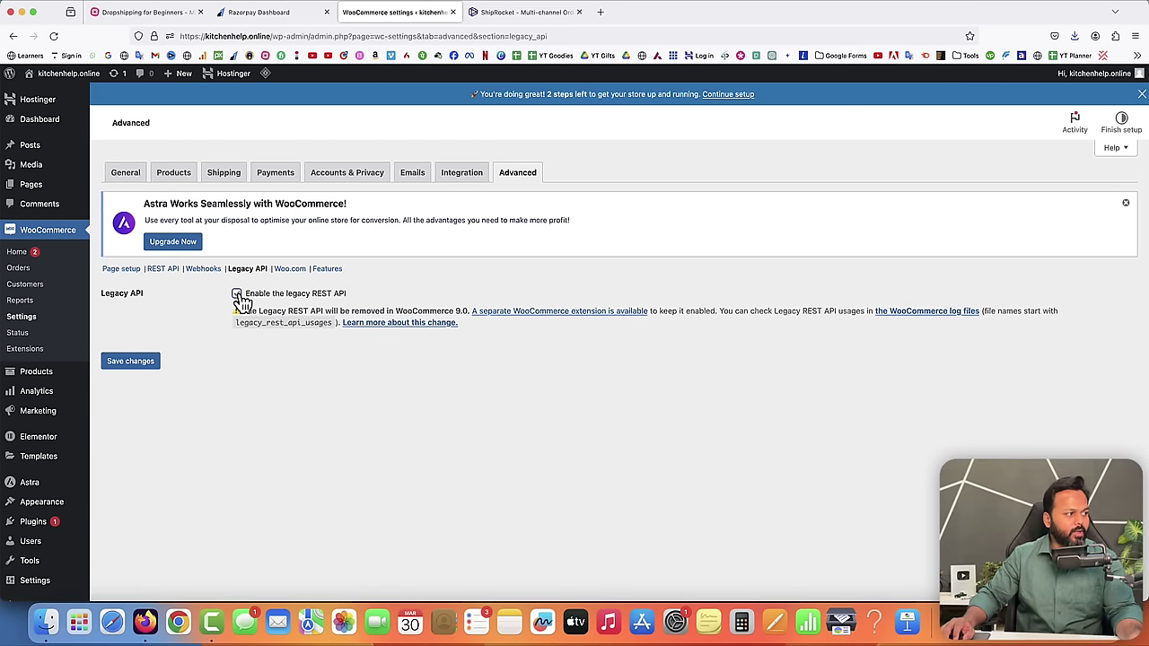
left_click(237, 295)
left_click(132, 364)
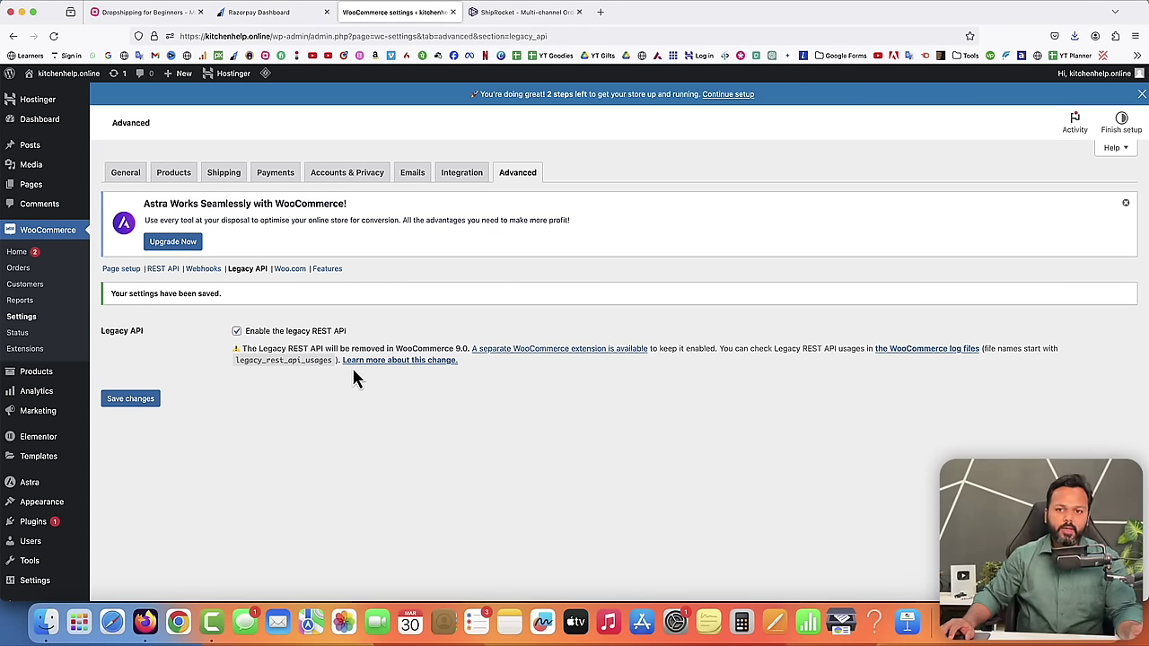
left_click(514, 14)
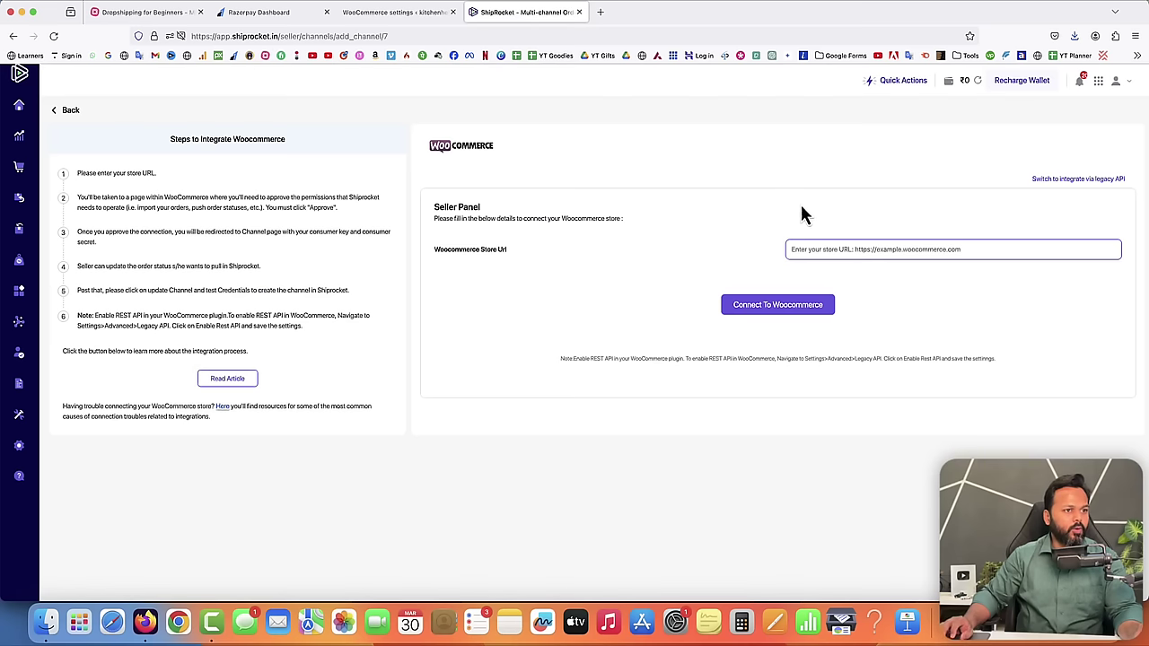
left_click(1077, 182)
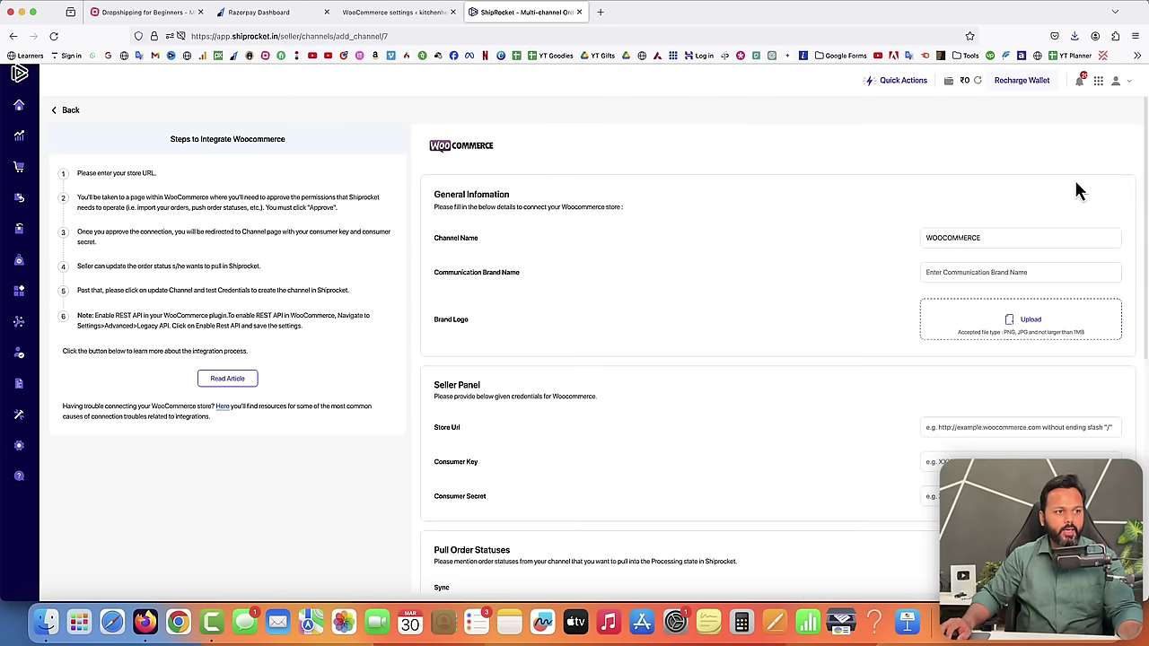
left_click(987, 240)
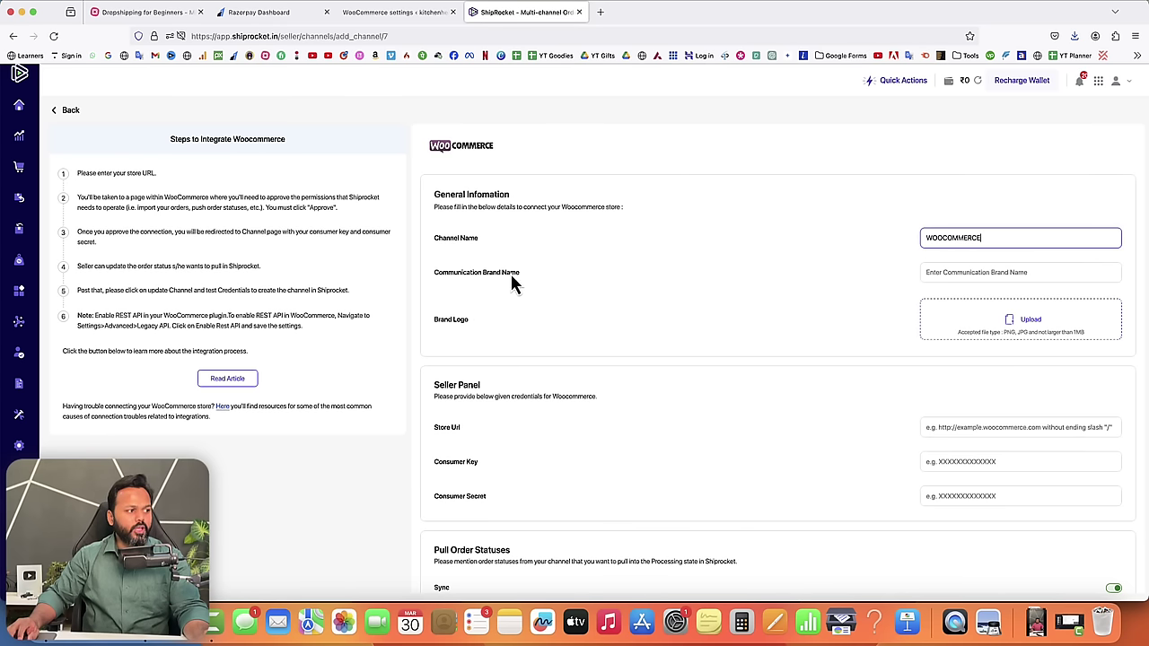
left_click(949, 278)
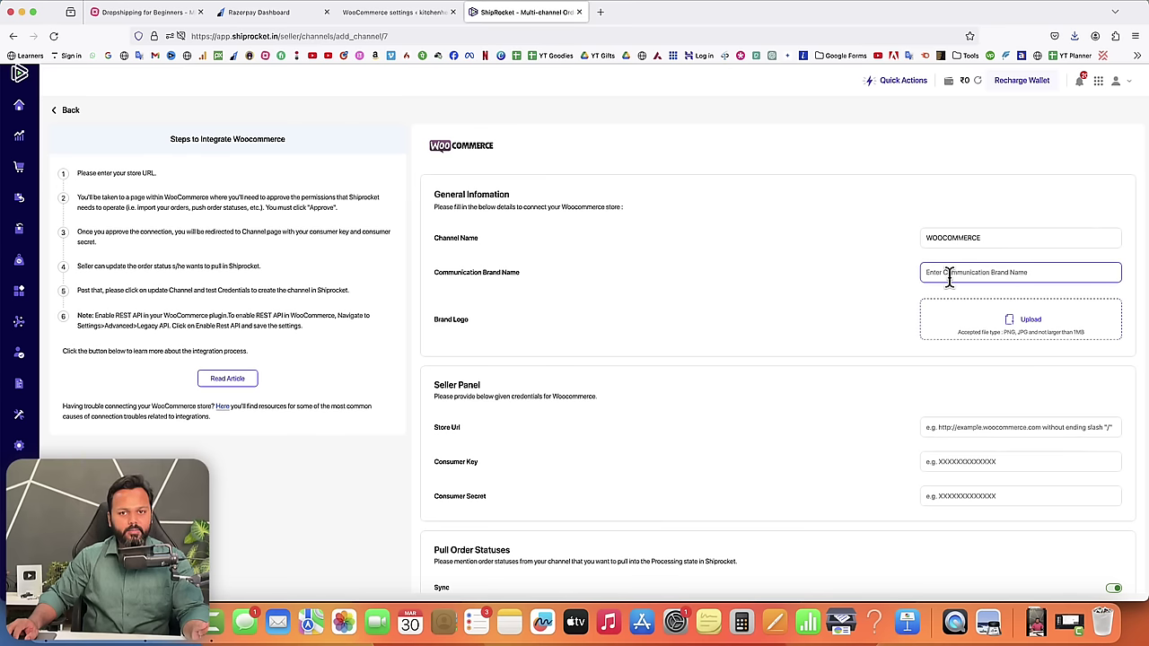
type("Kitchen Help")
scroll(477, 387, "down", 1)
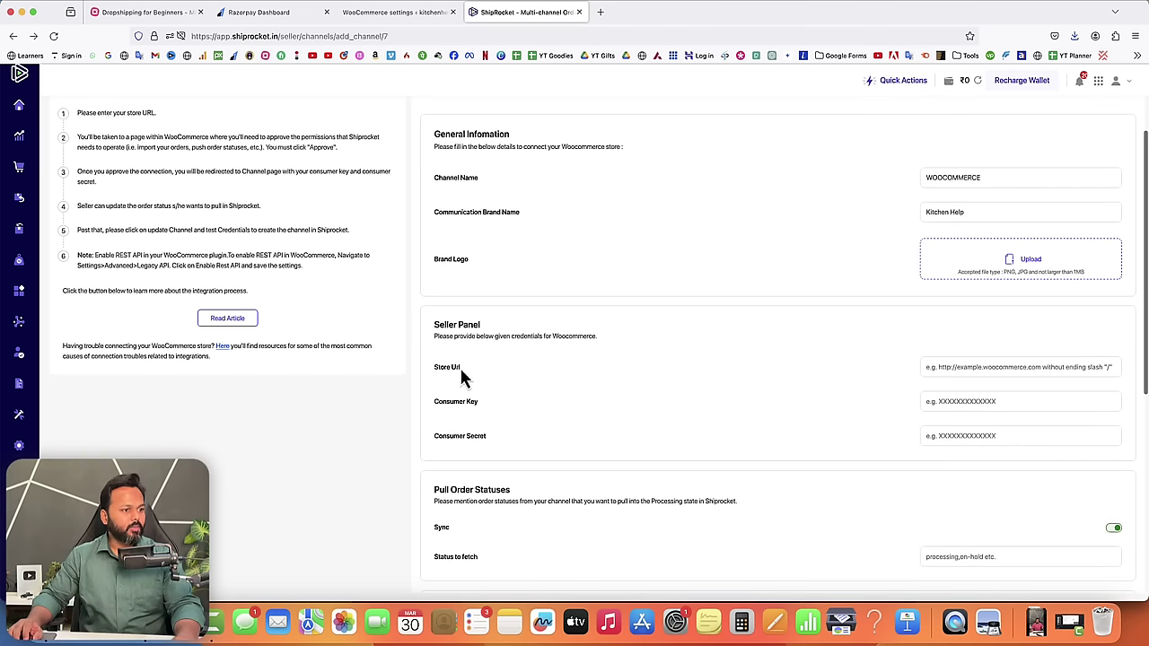
left_click(969, 366)
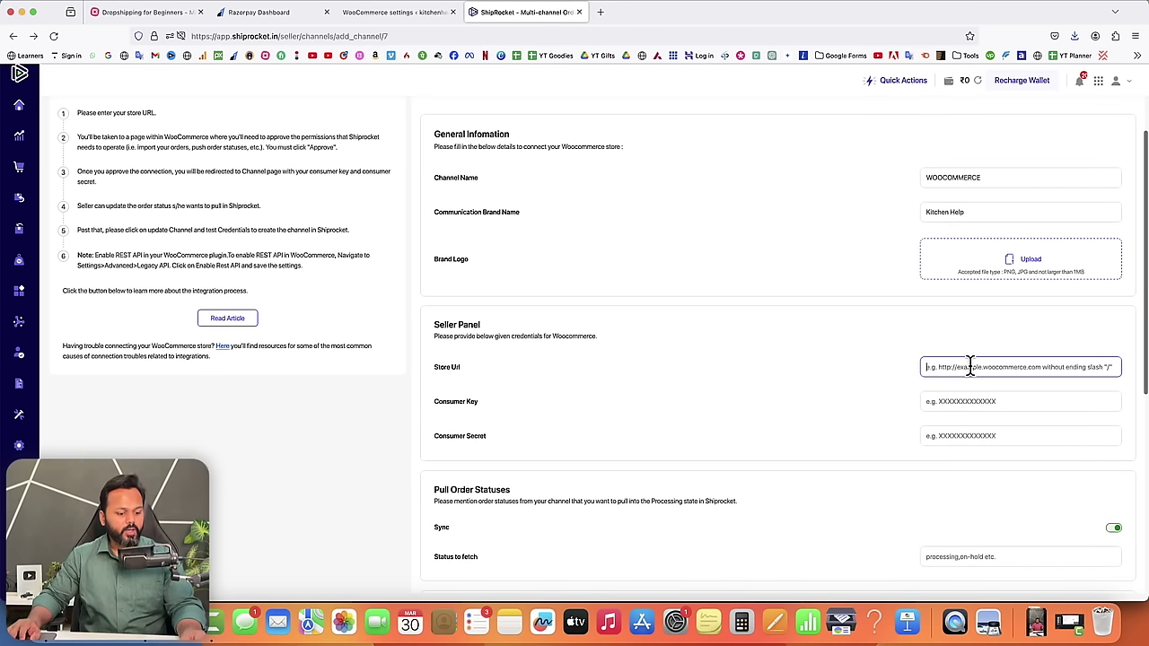
type("https://kitchenhelp.online")
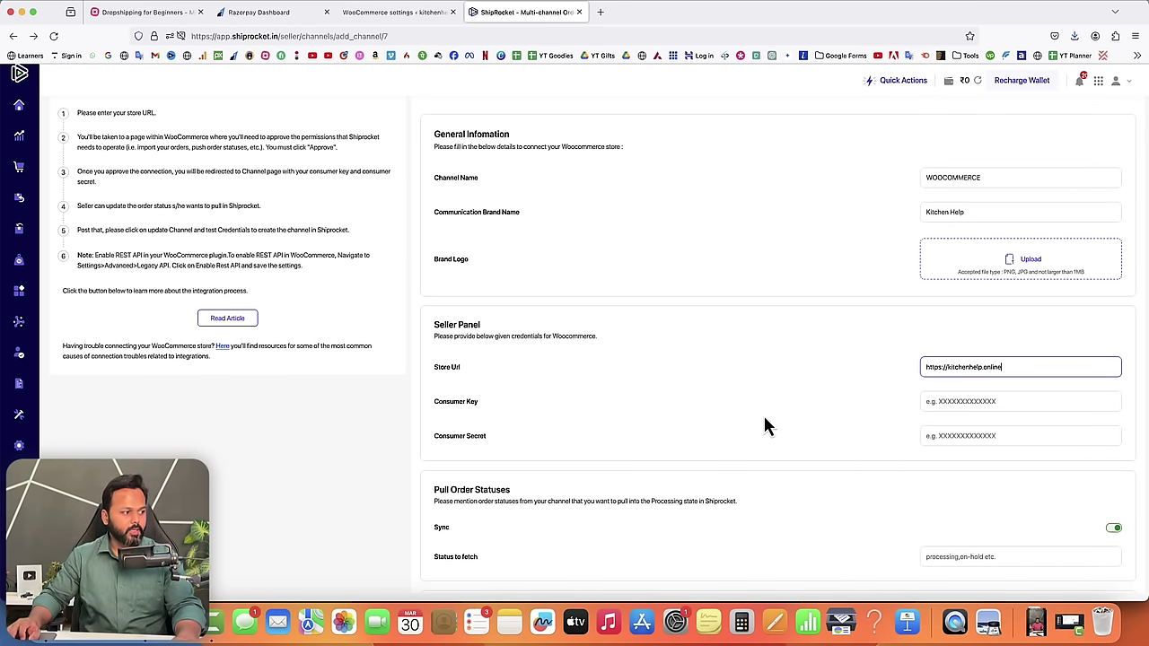
scroll(610, 404, "down", 2)
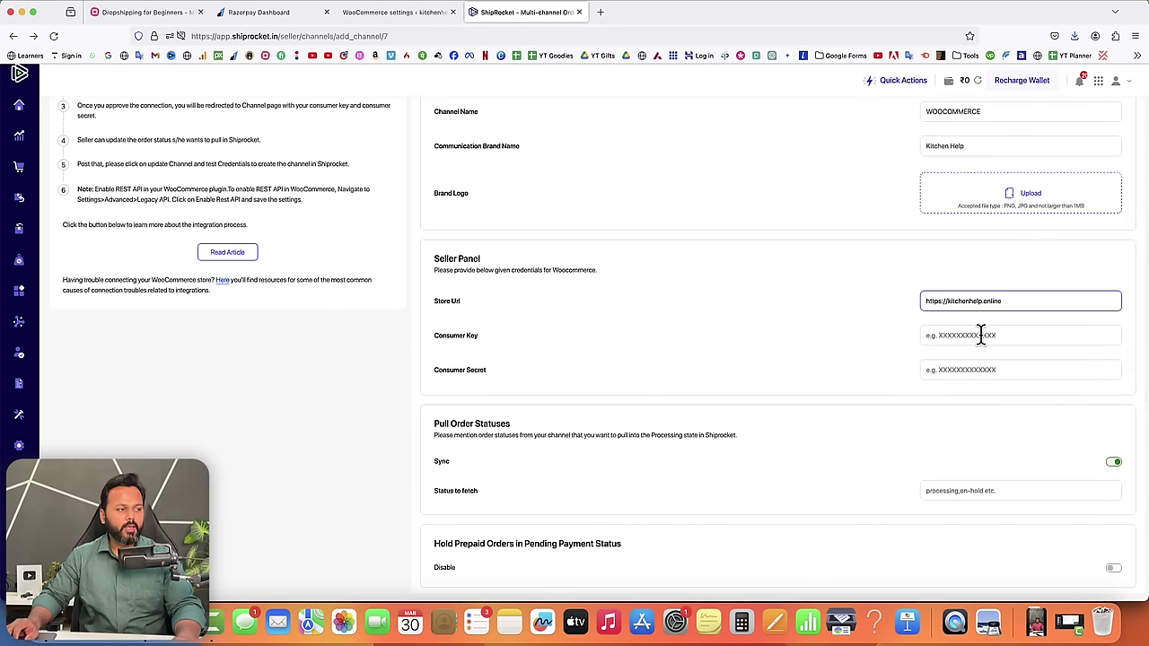
left_click(395, 12)
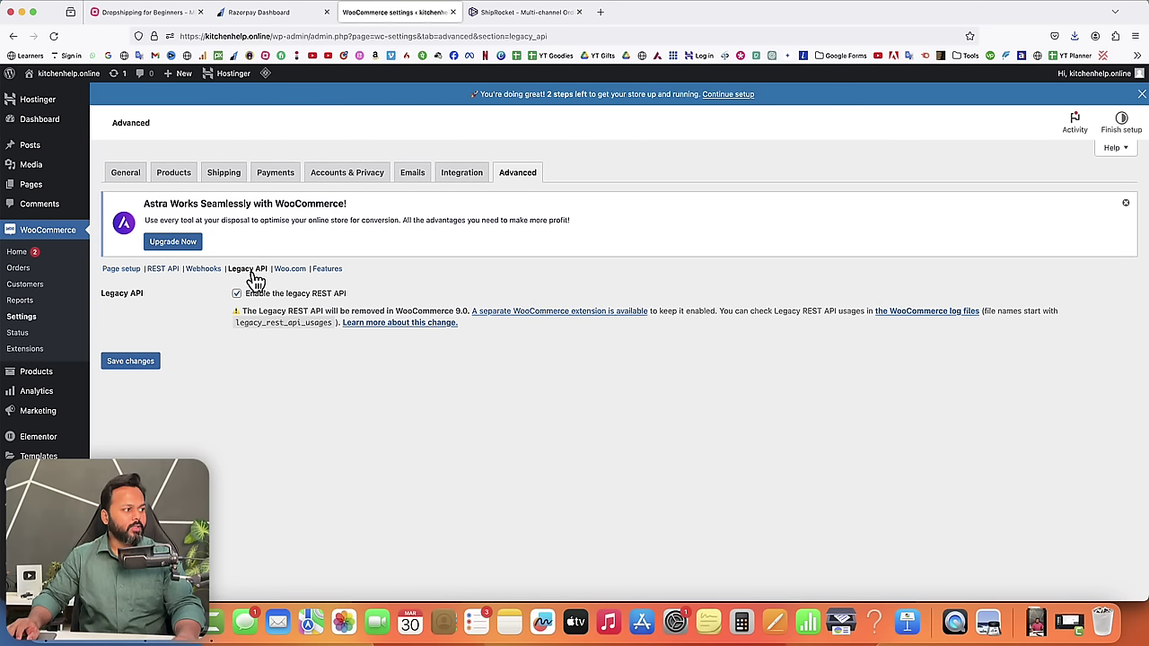
Step: Generate a Read/Write WooCommerce REST API key described as 'Shiprocket kitchen help integration'
left_click(164, 272)
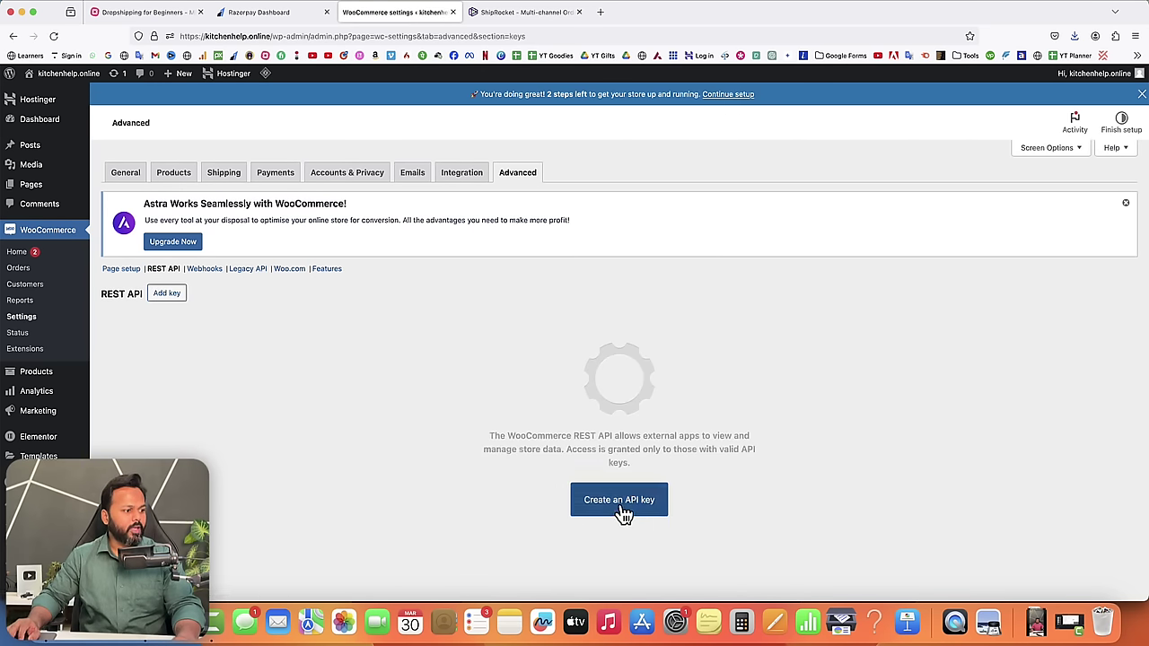
left_click(624, 511)
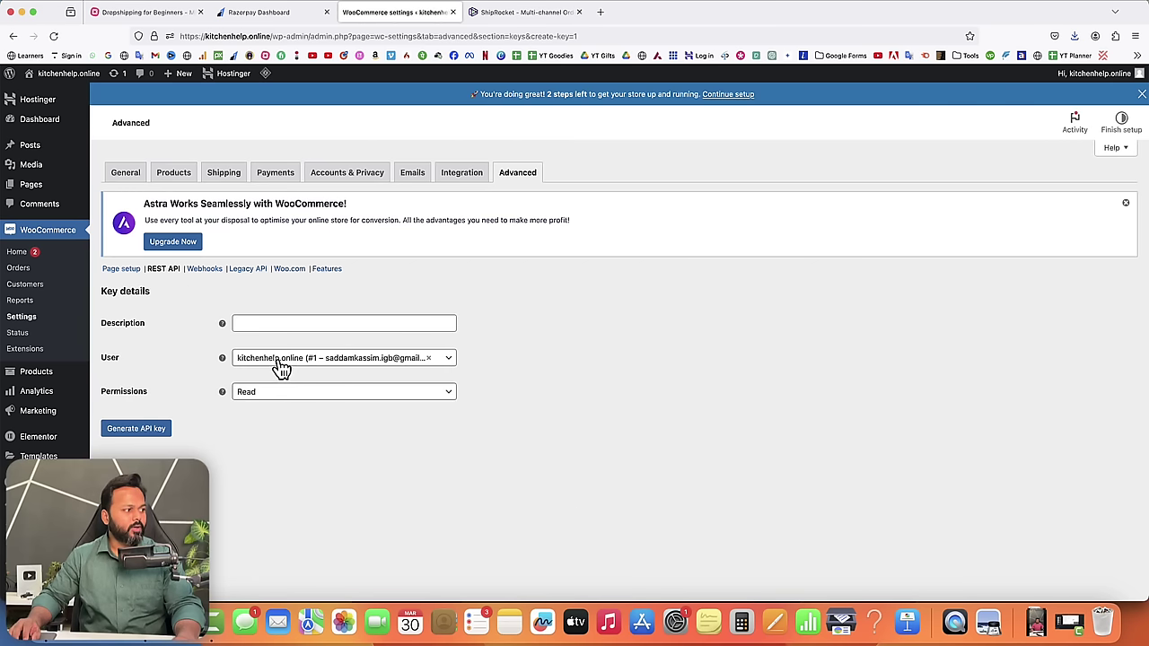
left_click(268, 324)
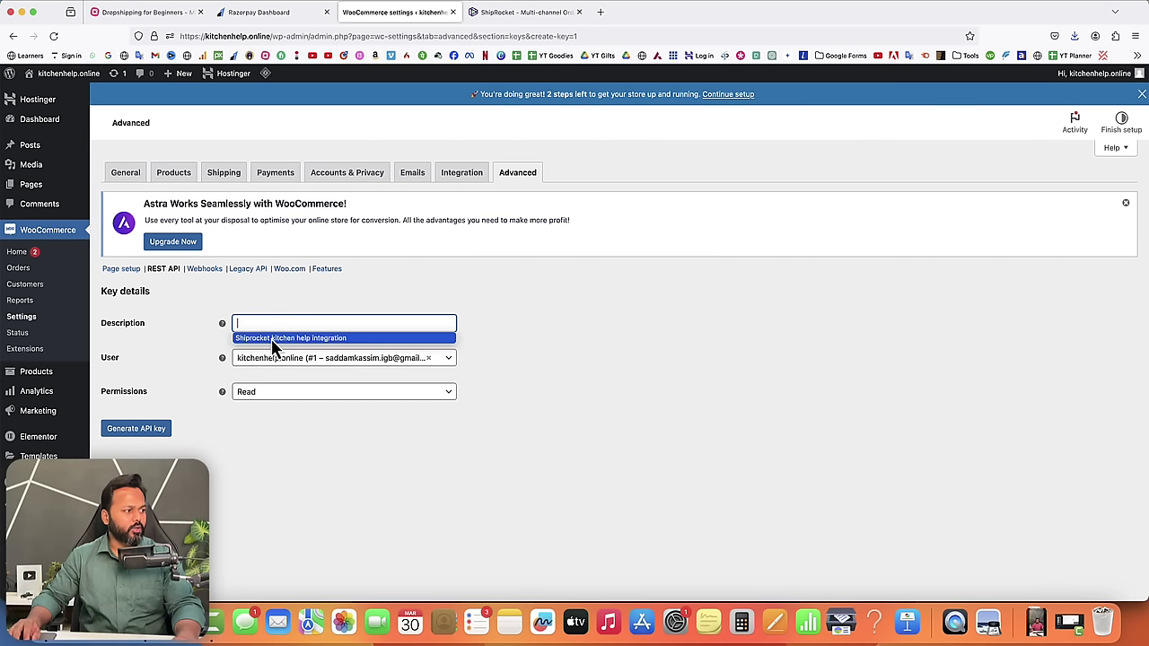
left_click(274, 339)
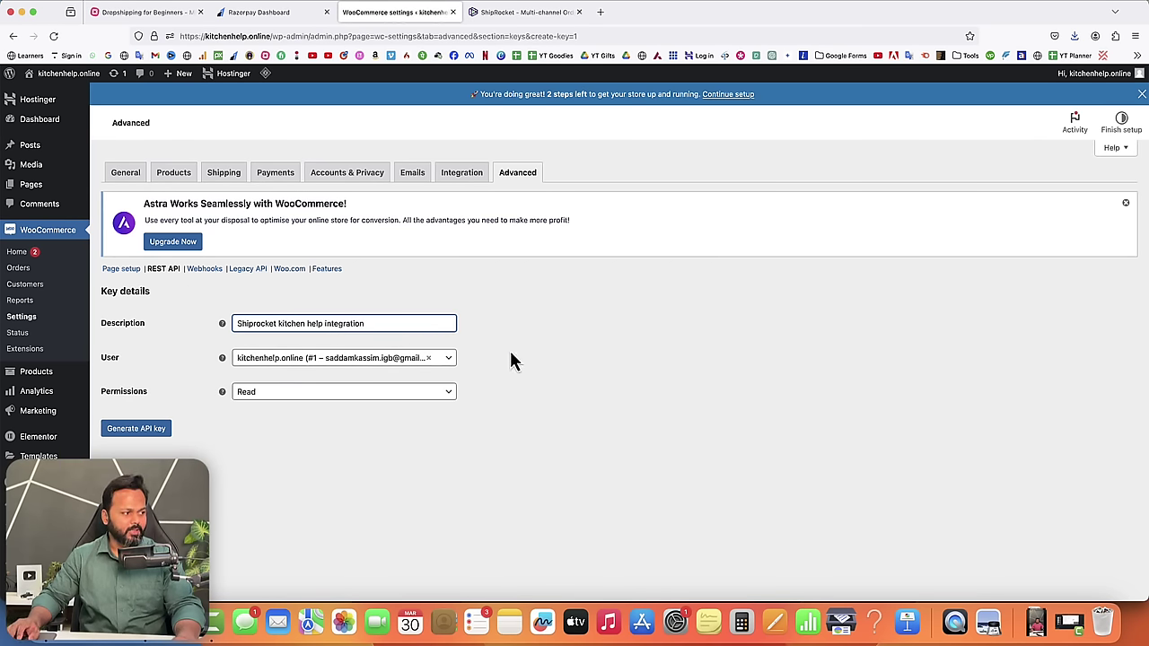
left_click(264, 397)
left_click(258, 449)
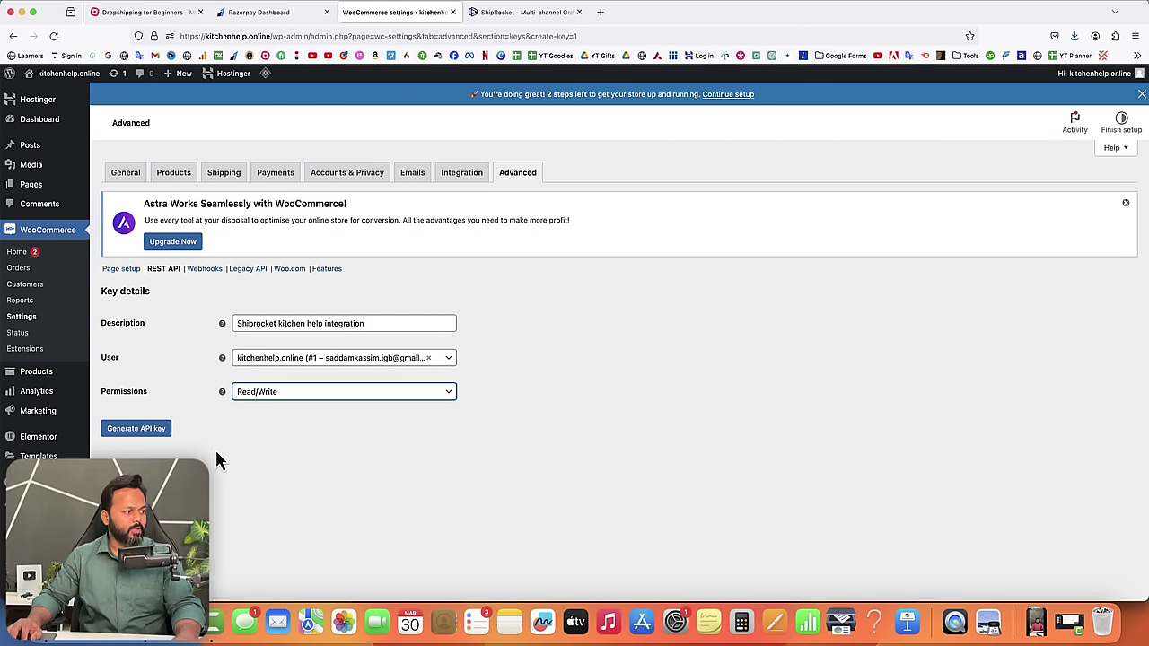
left_click(133, 434)
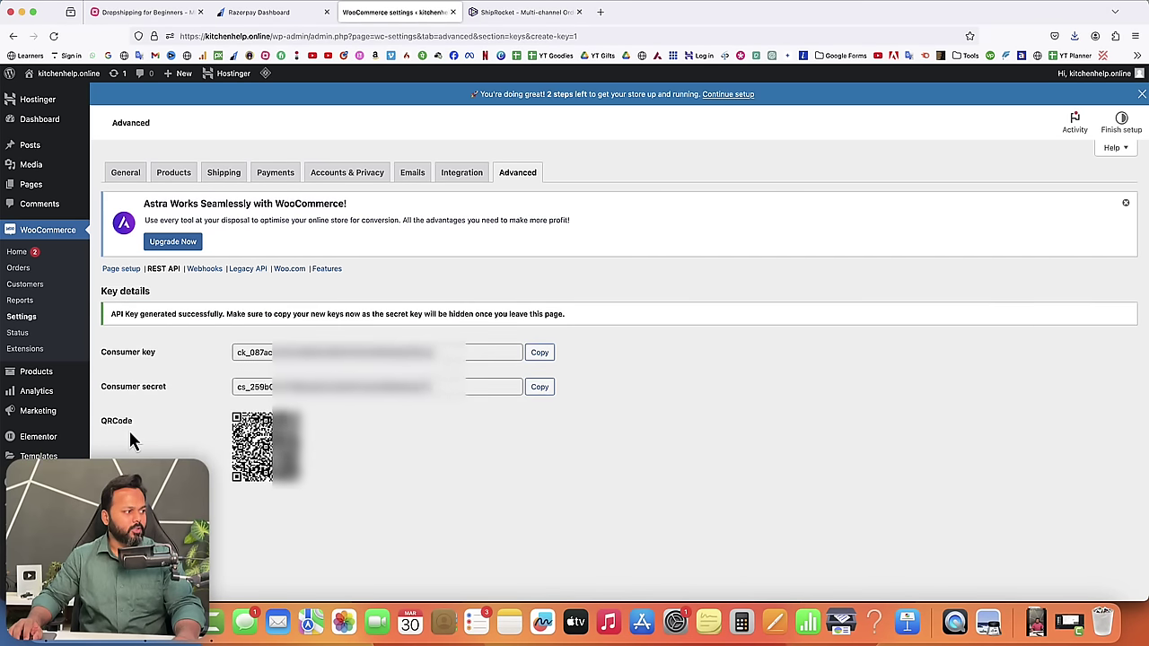
Step: Copy the new consumer key and return to the Shiprocket channel form
left_click_drag(106, 351, 144, 352)
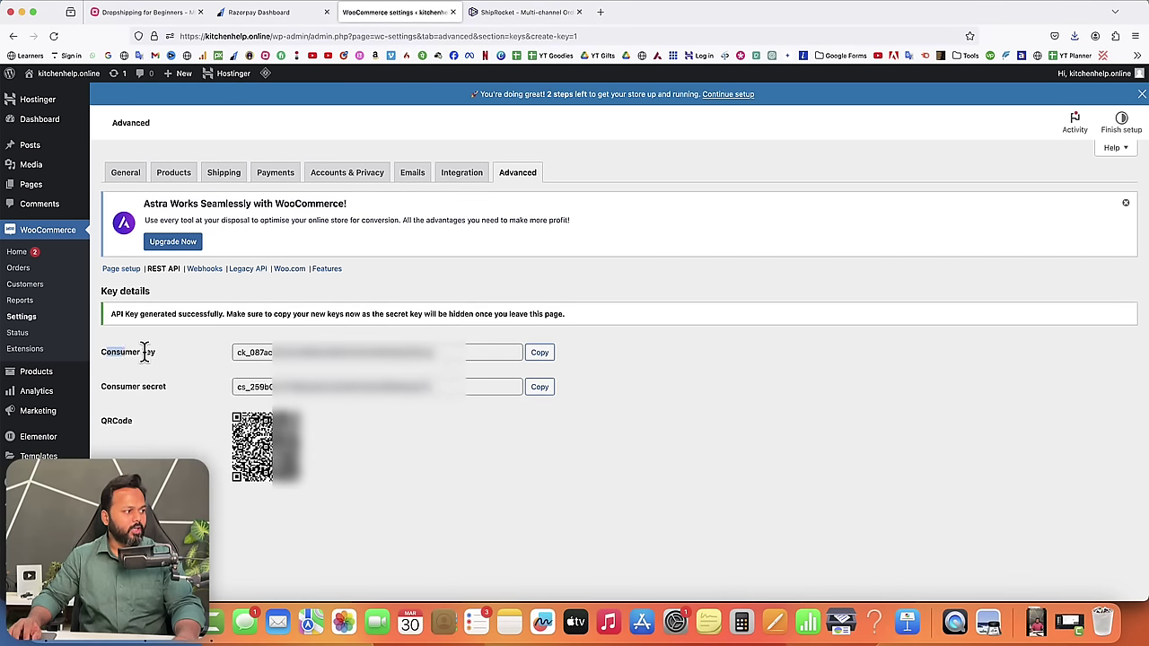
left_click_drag(99, 388, 170, 391)
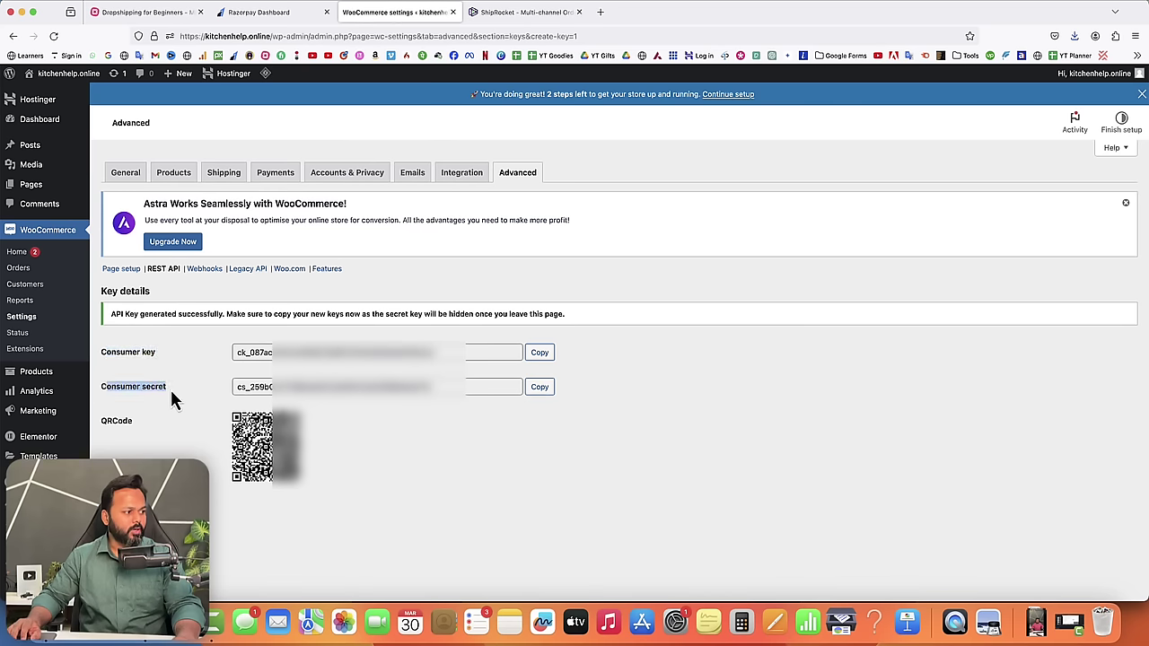
left_click(586, 374)
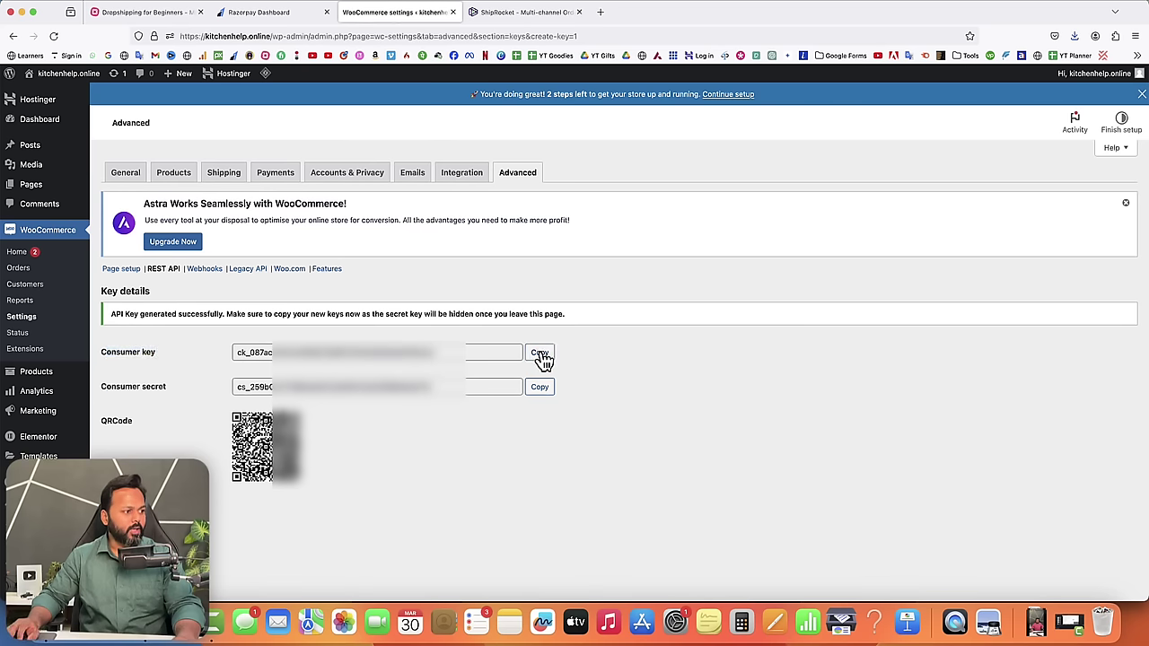
left_click(542, 356)
key("ctrl+Tab")
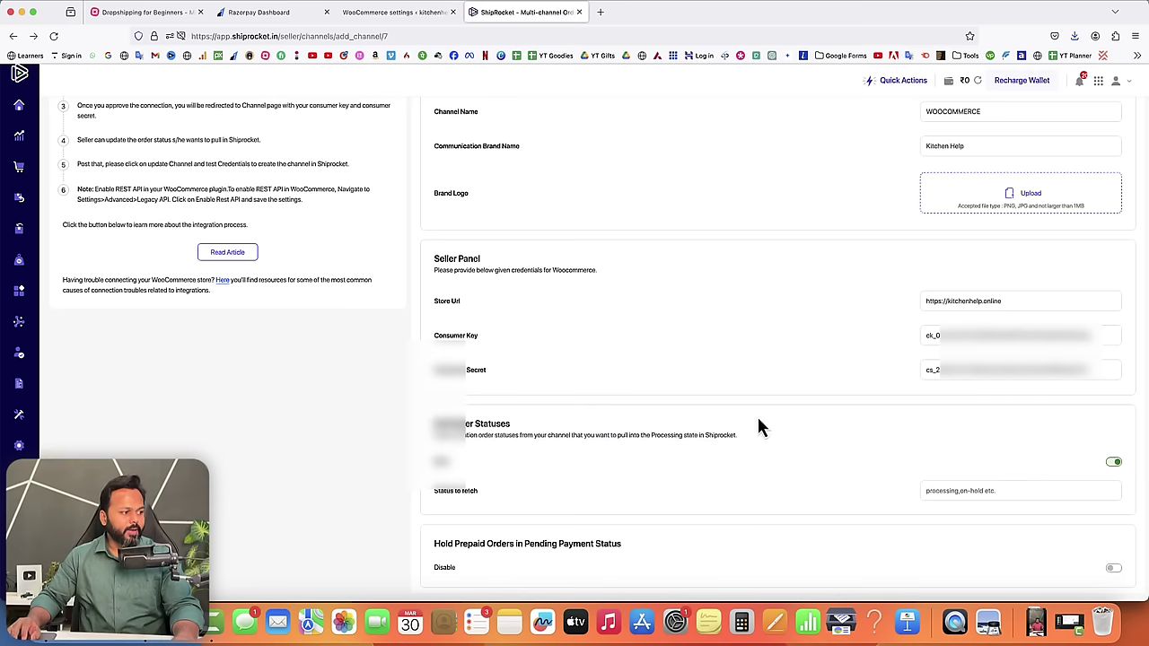
Step: Set the order statuses to fetch to 'processing, on-hold'
left_click_drag(435, 424, 510, 426)
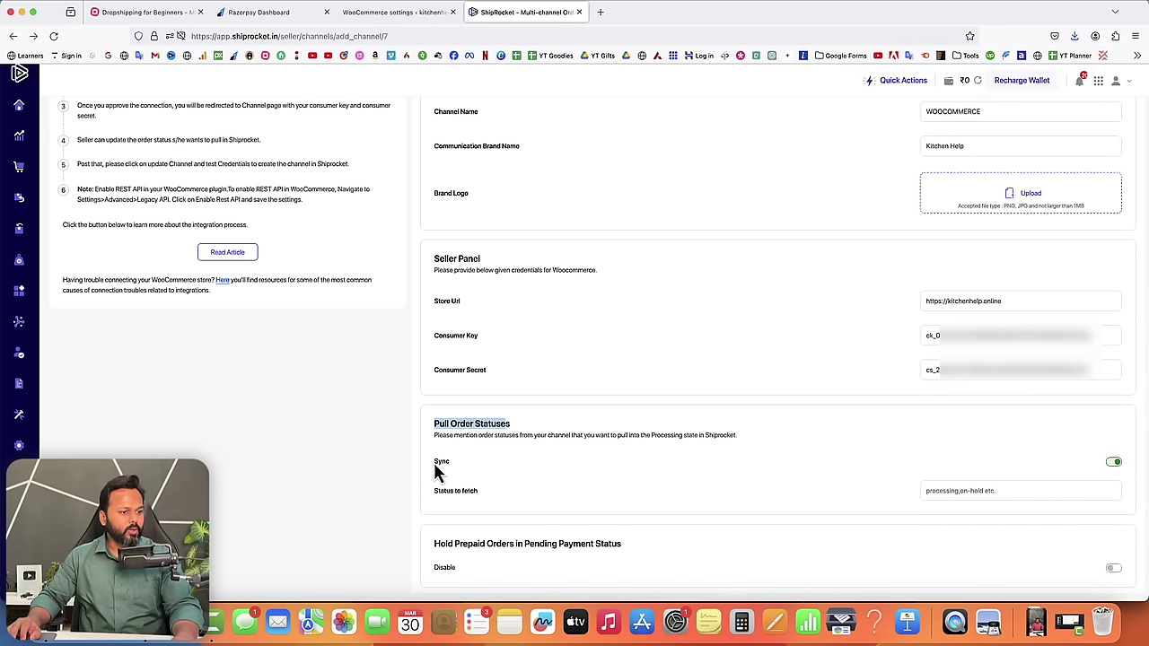
left_click(939, 492)
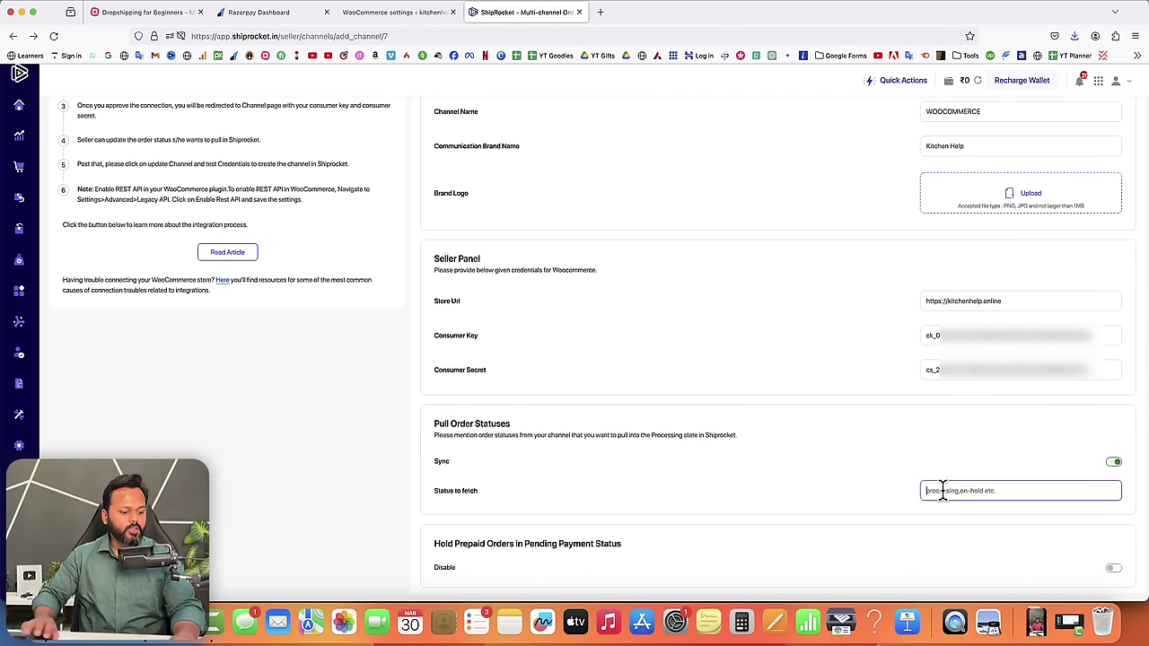
type("processing,")
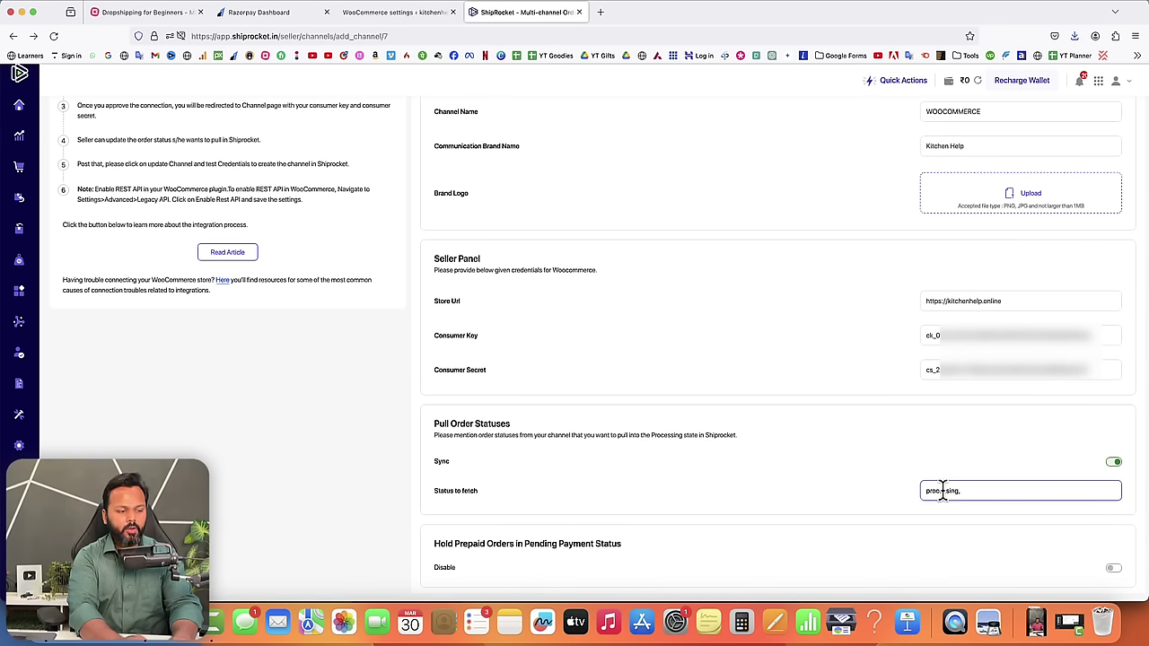
type(" on-hold")
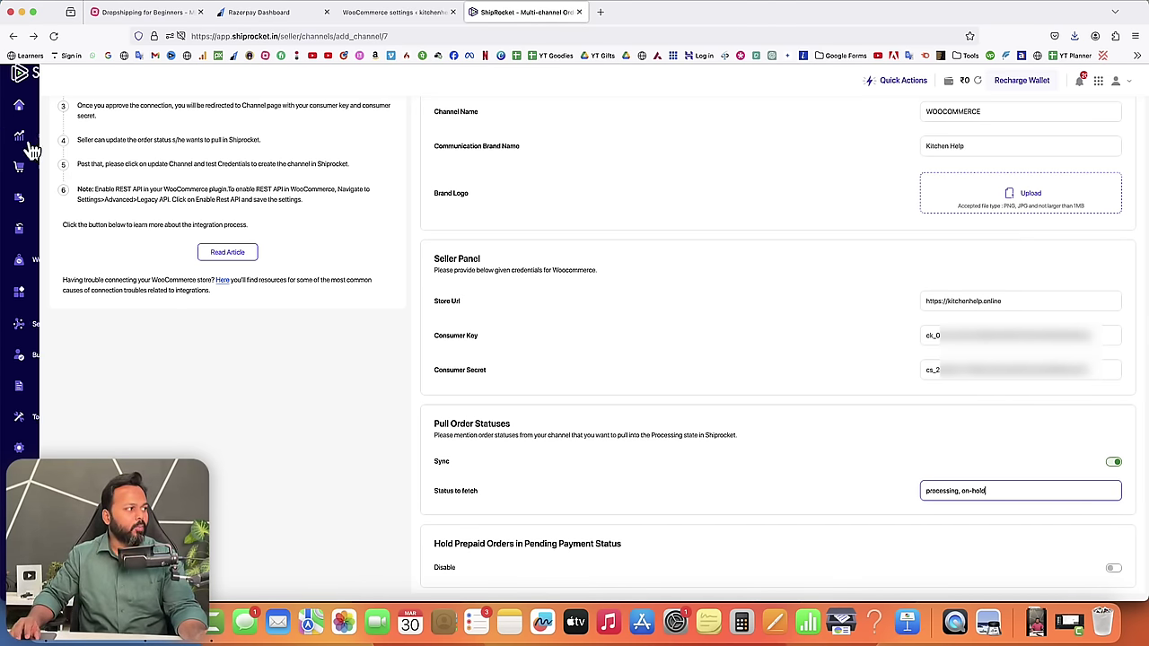
Step: Save the WooCommerce channel and run its connection test
mouse_move(31, 151)
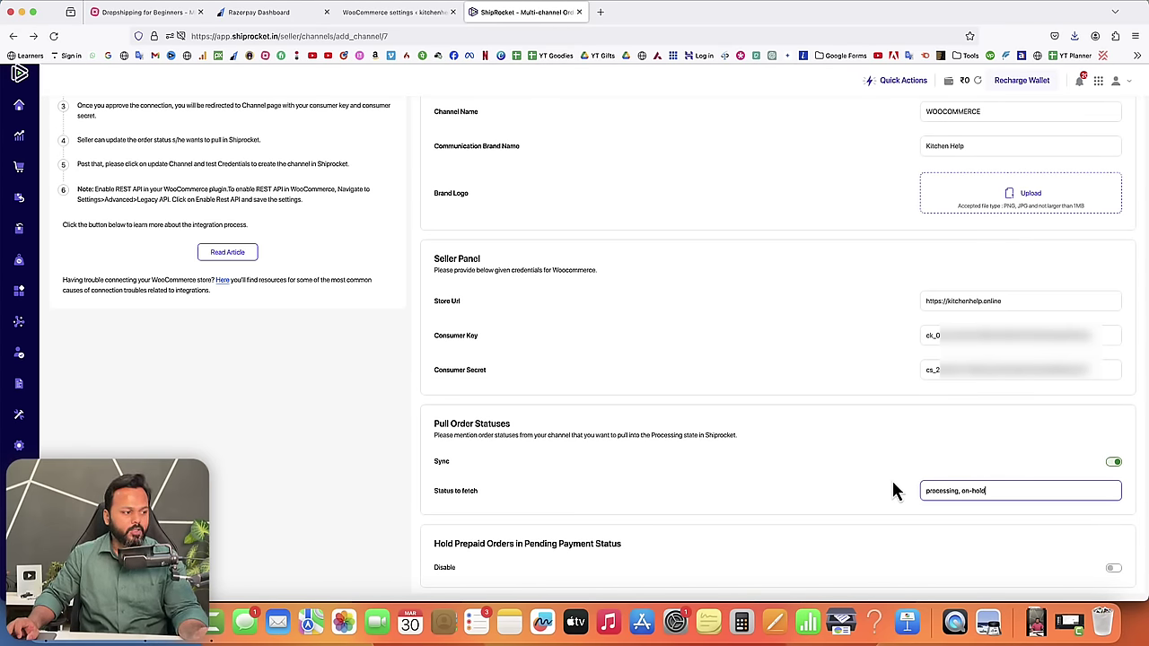
scroll(894, 489, "down", 5)
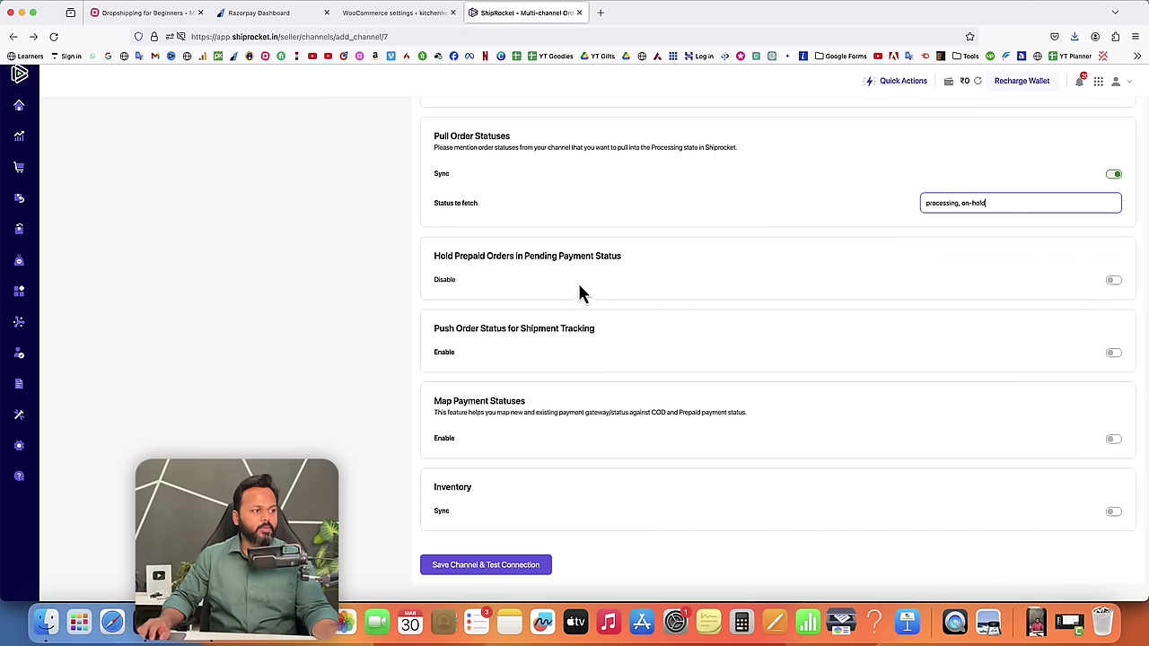
left_click(531, 257)
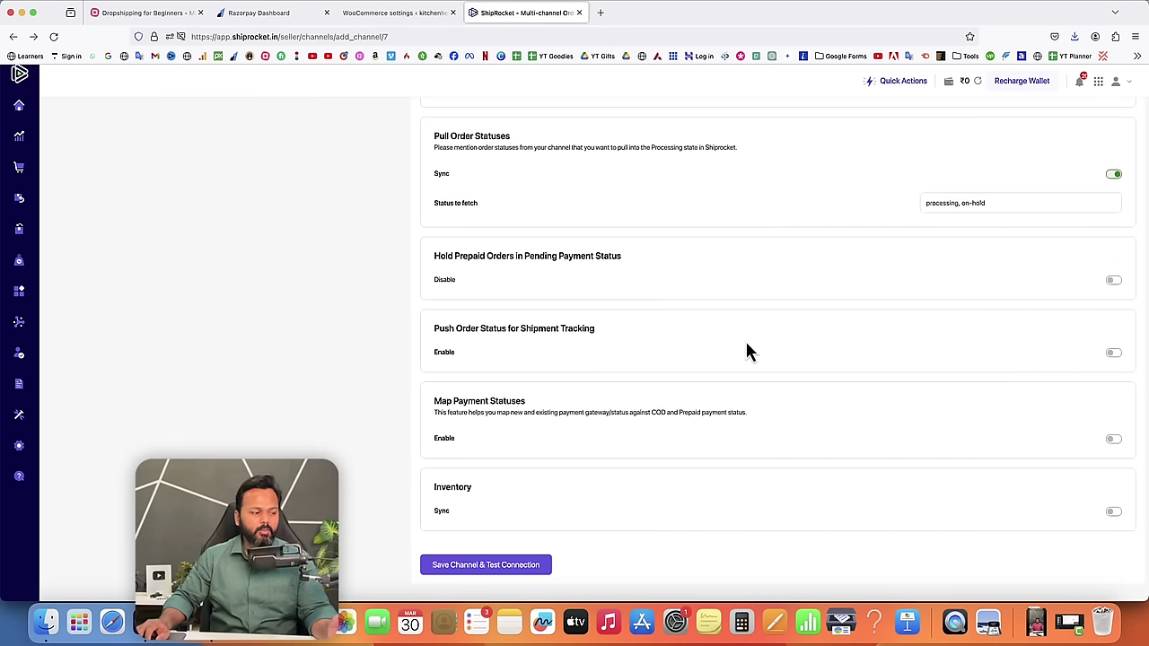
left_click(475, 569)
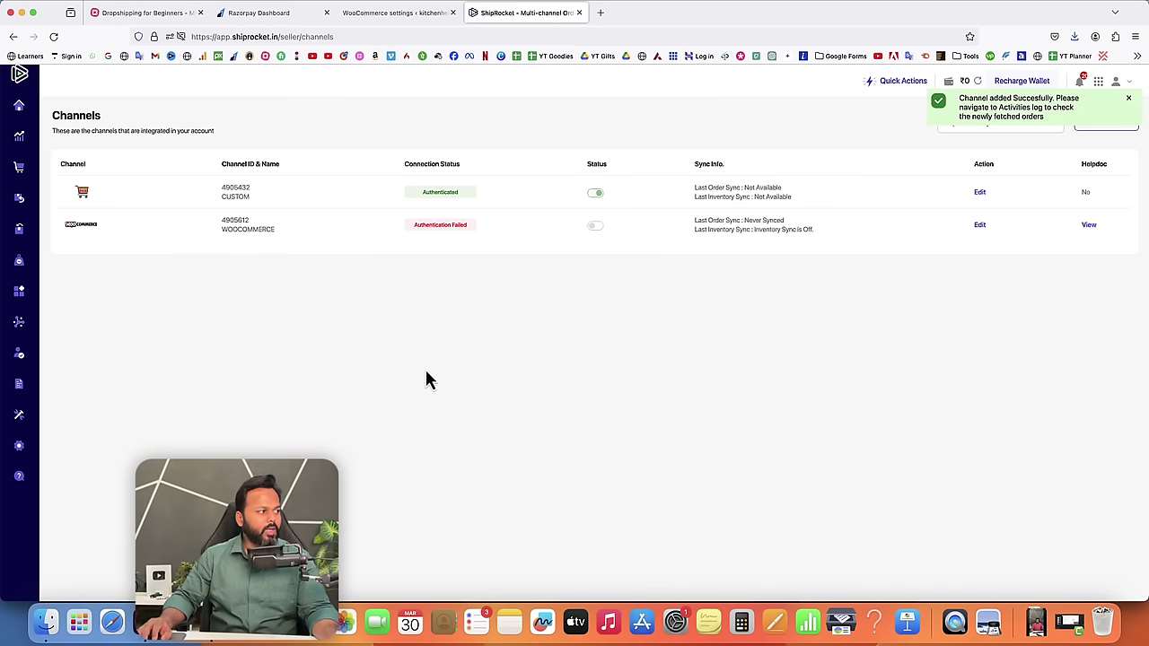
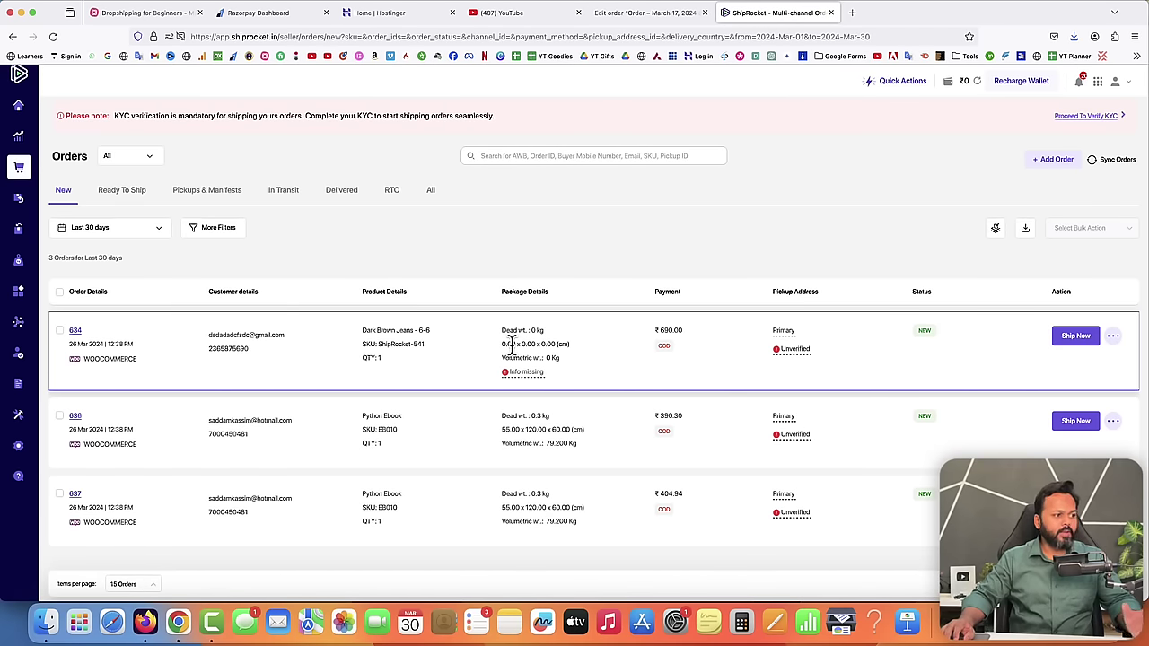
Step: From order 634, open the Dark Brown Jeans product editor in a new tab
mouse_move(516, 374)
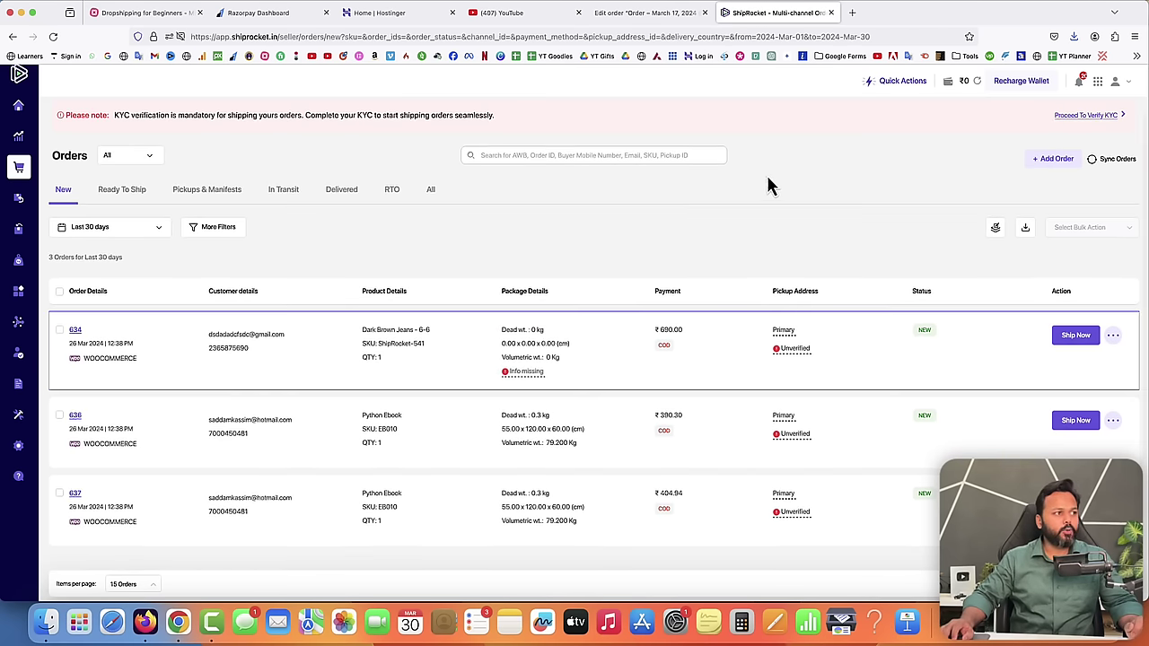
left_click(639, 14)
right_click(189, 396)
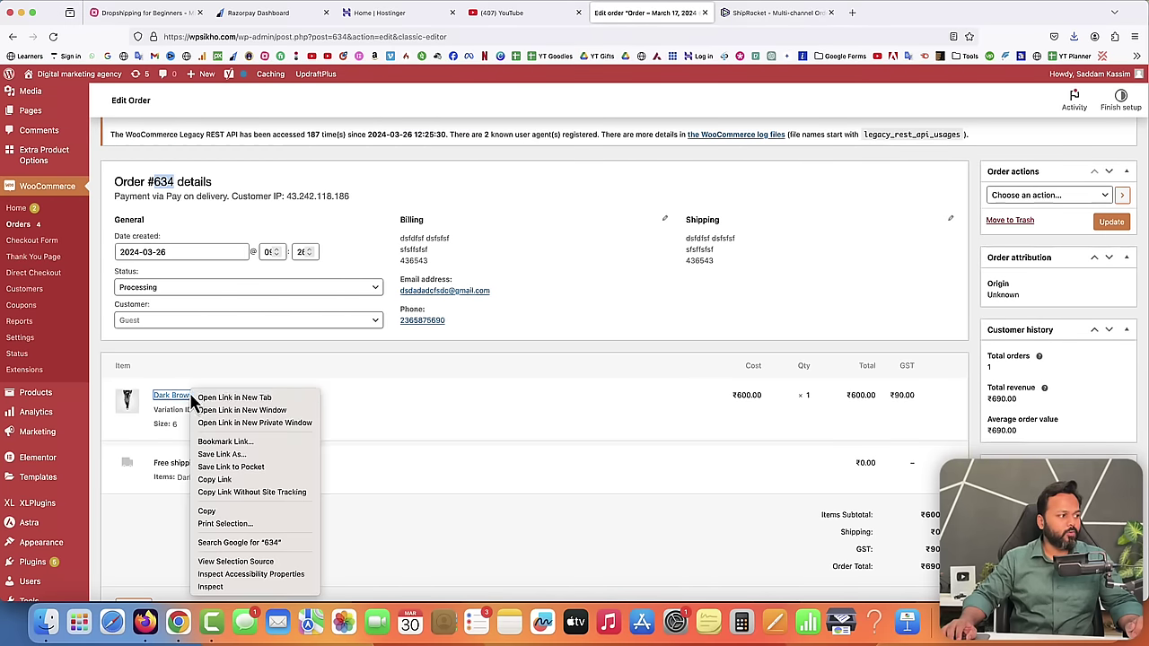
left_click(211, 400)
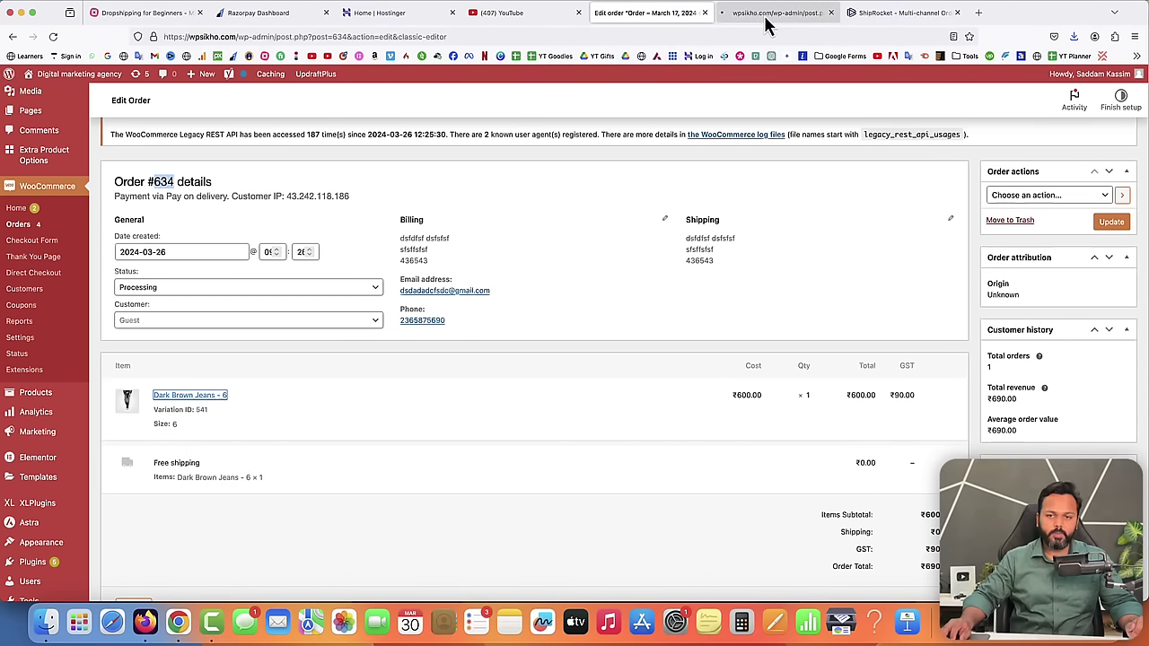
left_click(765, 22)
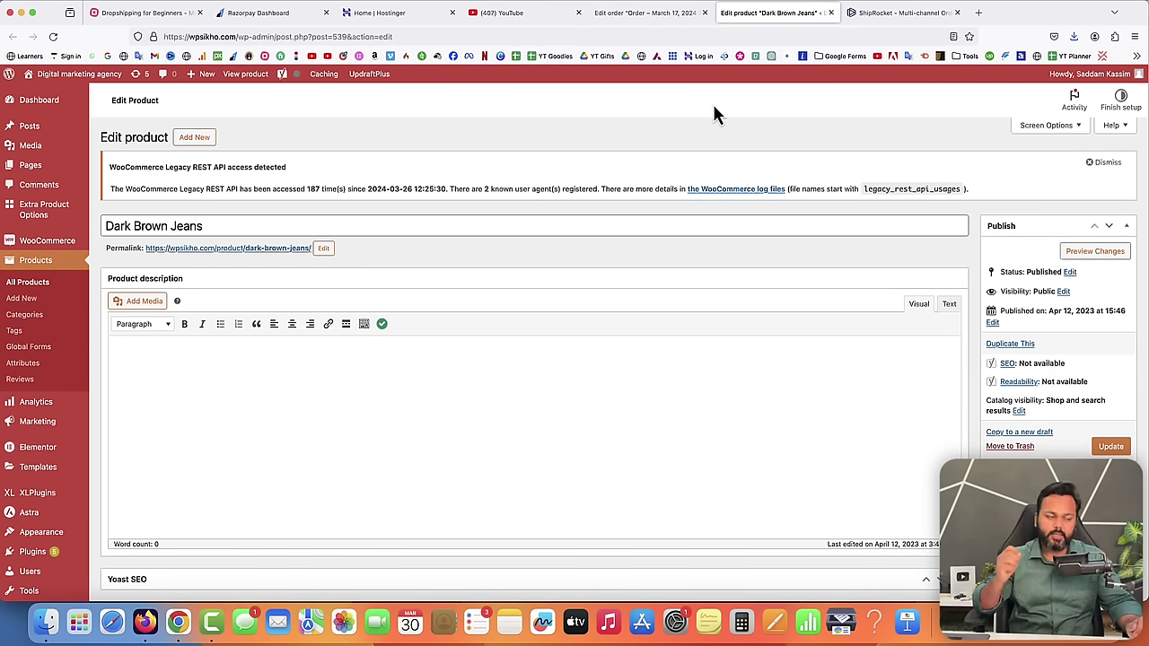
Step: Enter a shipping weight of 0.5 kg for the Dark Brown Jeans product
scroll(403, 329, "down", 5)
left_click(167, 345)
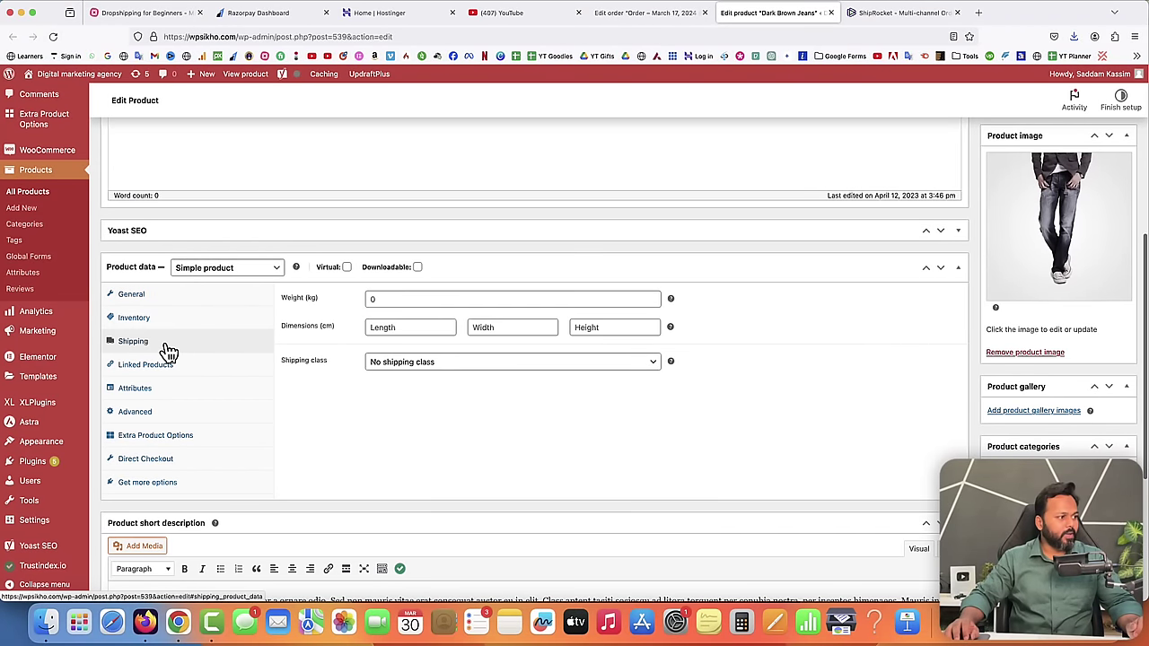
left_click(388, 301)
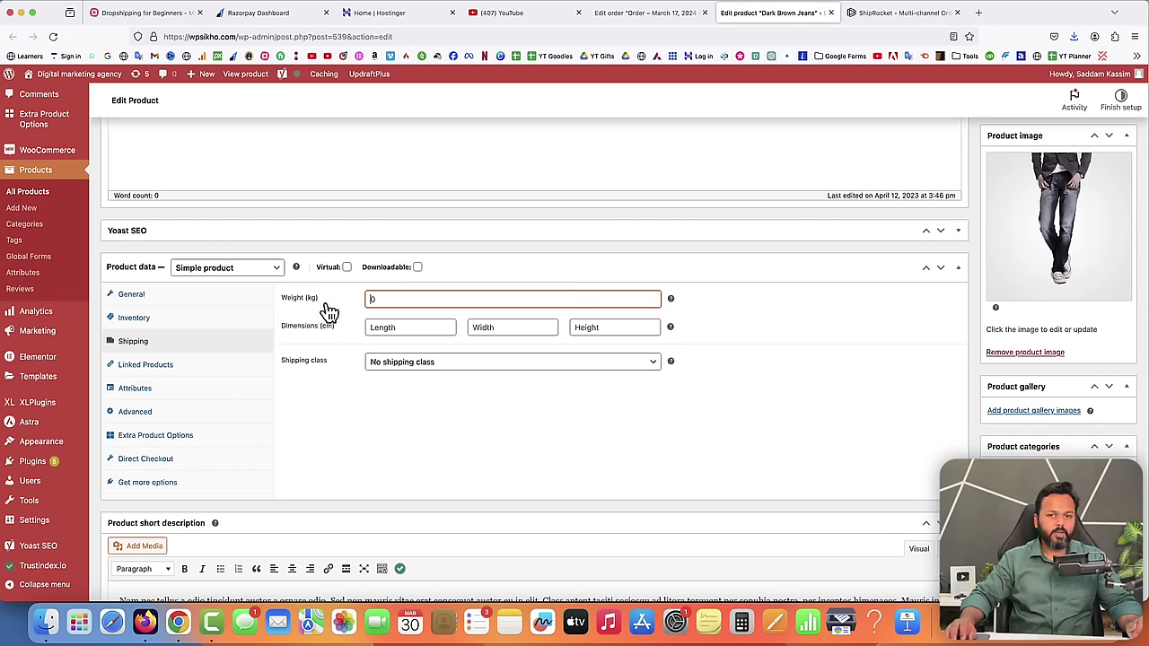
type("0.5")
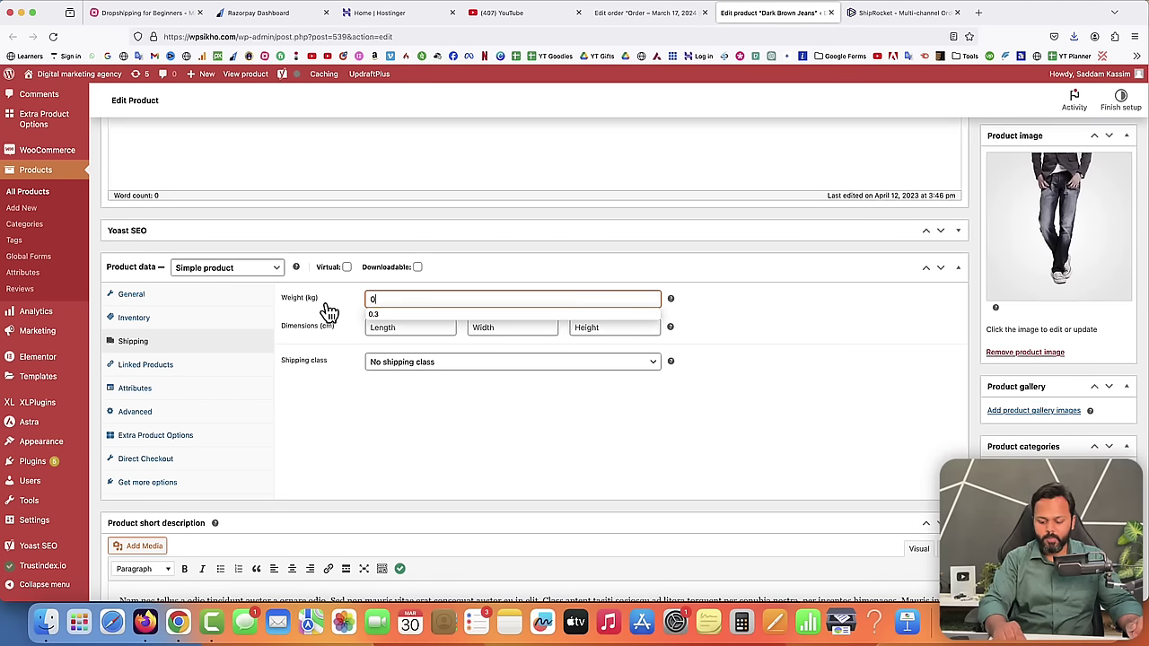
left_click(413, 328)
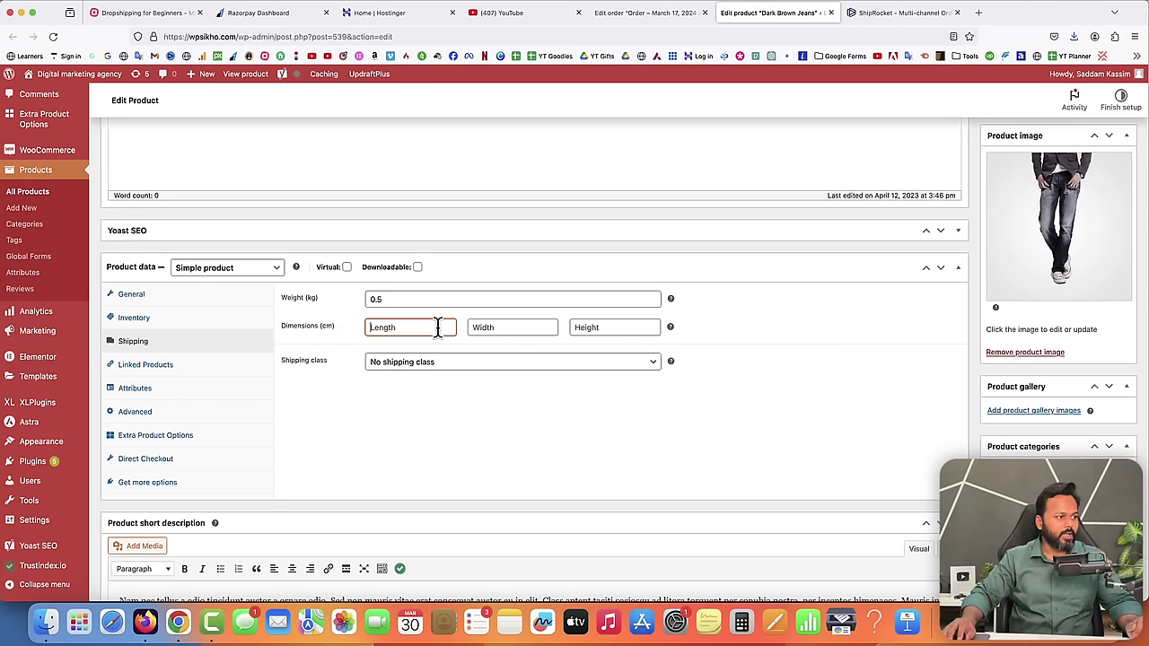
left_click(502, 329)
left_click(619, 329)
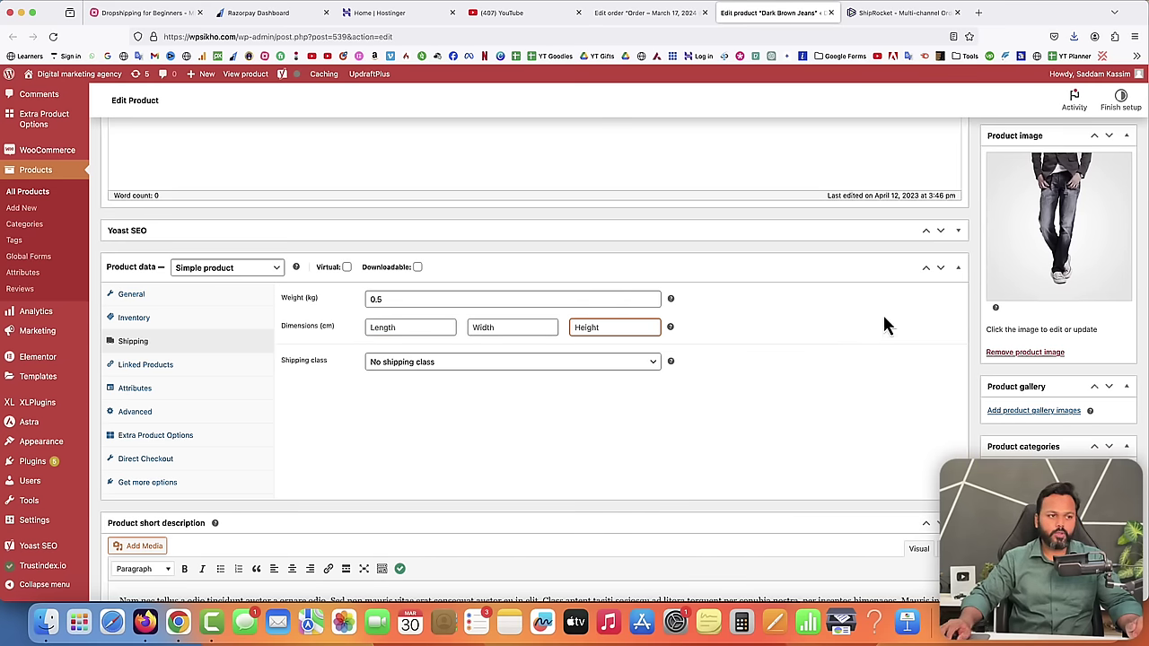
scroll(933, 291, "up", 3)
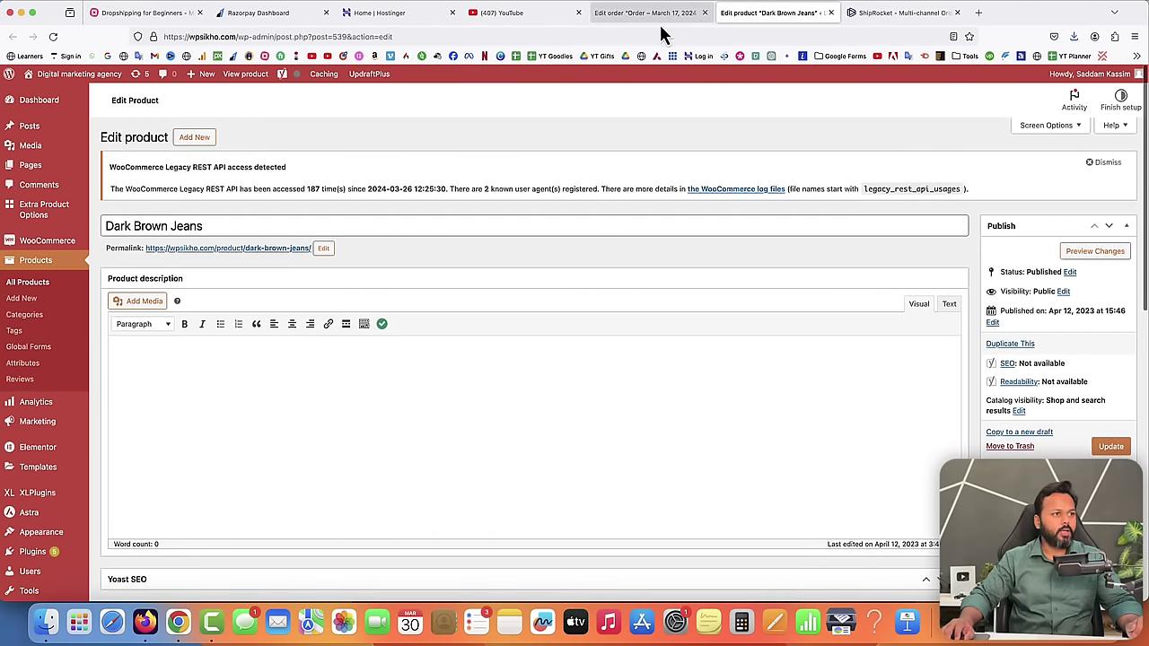
left_click(870, 20)
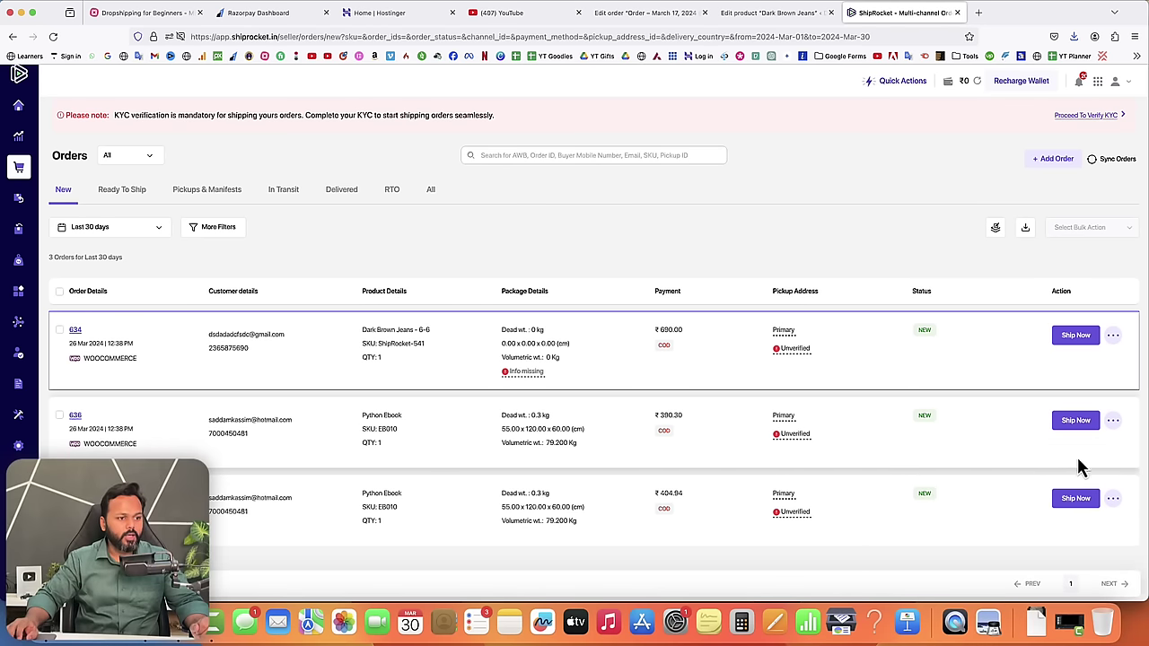
Step: Open order 636's Ship Now panel and scroll through its package and customer details
left_click(1075, 422)
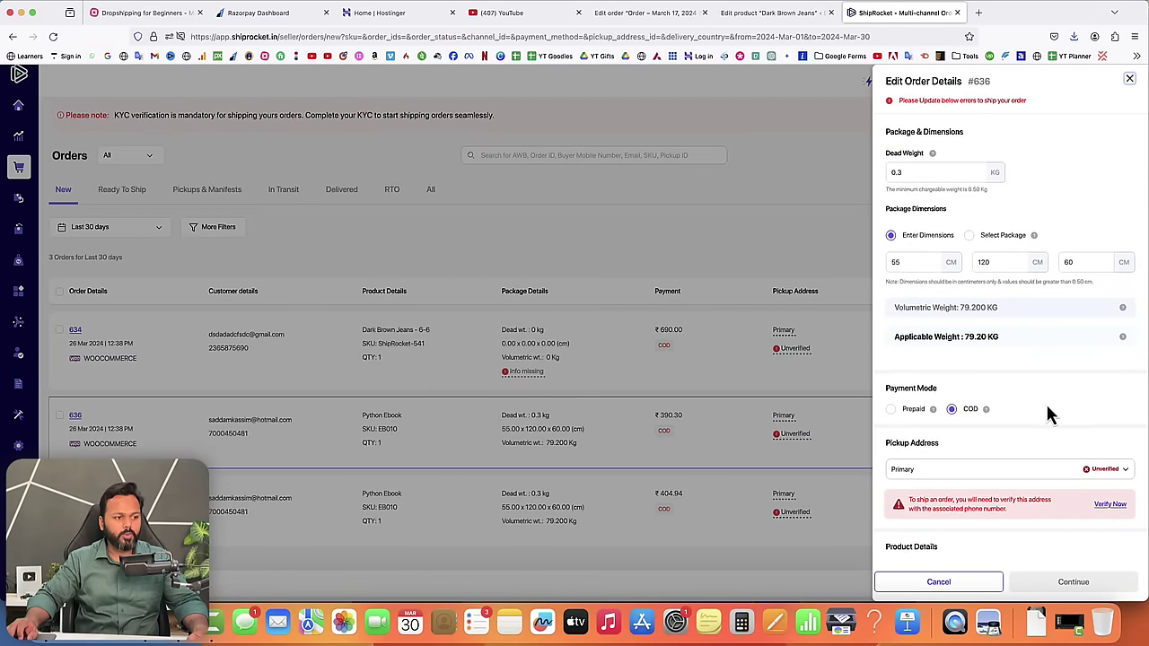
scroll(988, 422, "down", 1)
scroll(1024, 459, "down", 5)
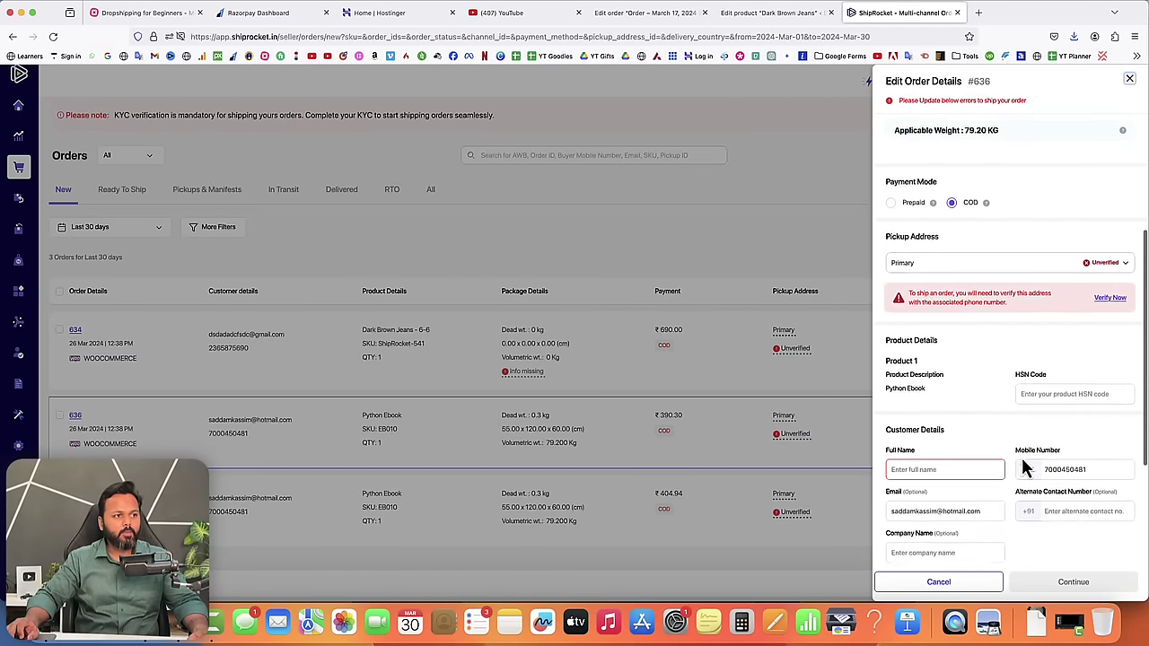
scroll(1029, 467, "up", 5)
scroll(1002, 393, "down", 8)
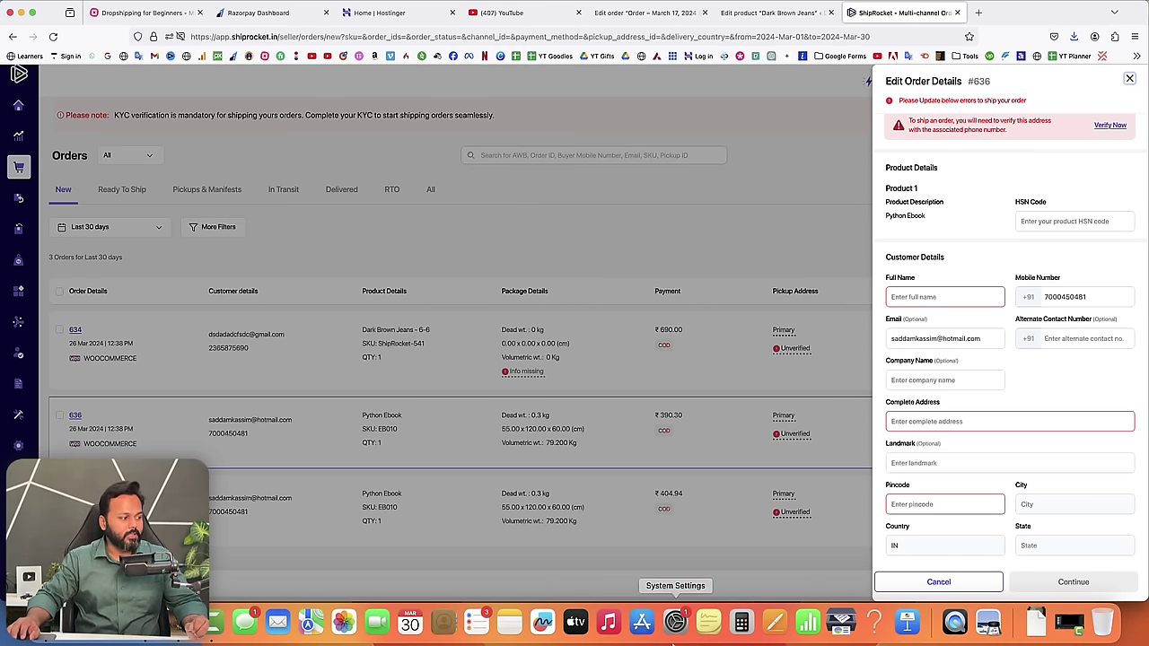
left_click(143, 13)
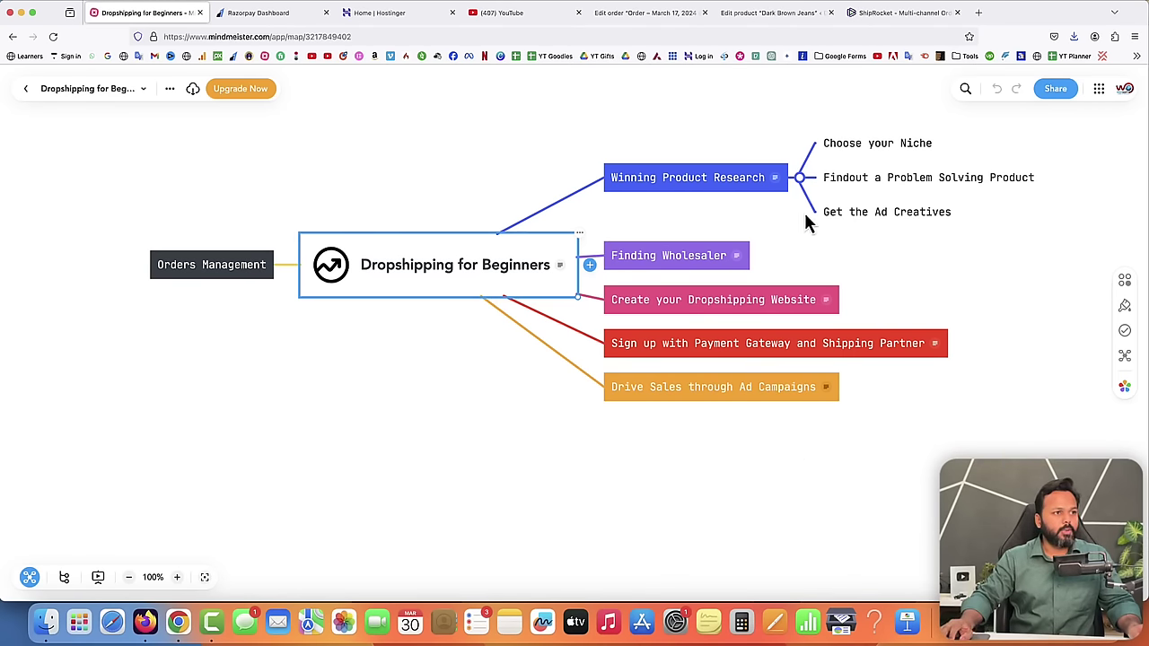
Step: Load the kitchenhelp.online store in a new tab and select its 499 price
left_click(978, 12)
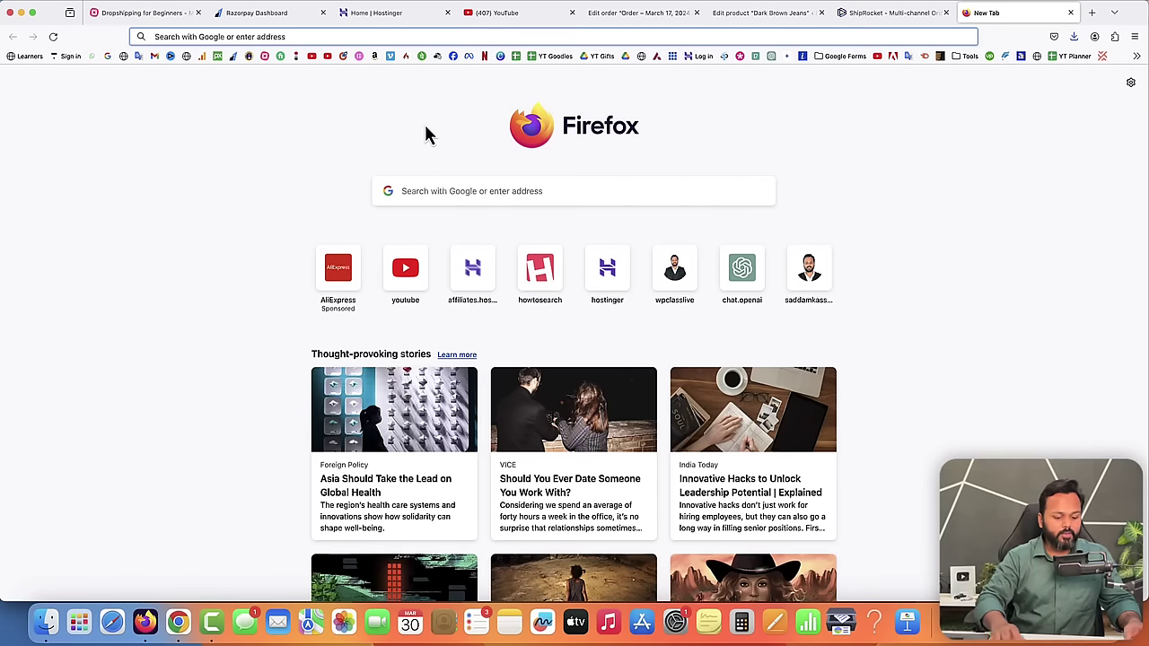
type("kitchenhelp.online/")
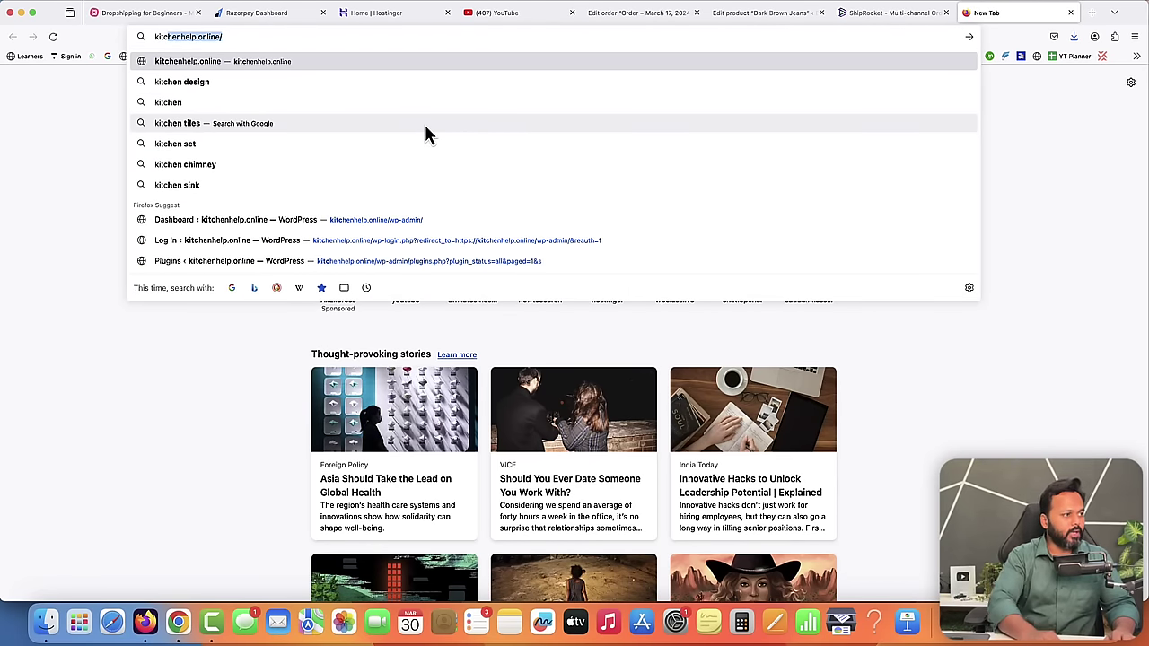
key("Return")
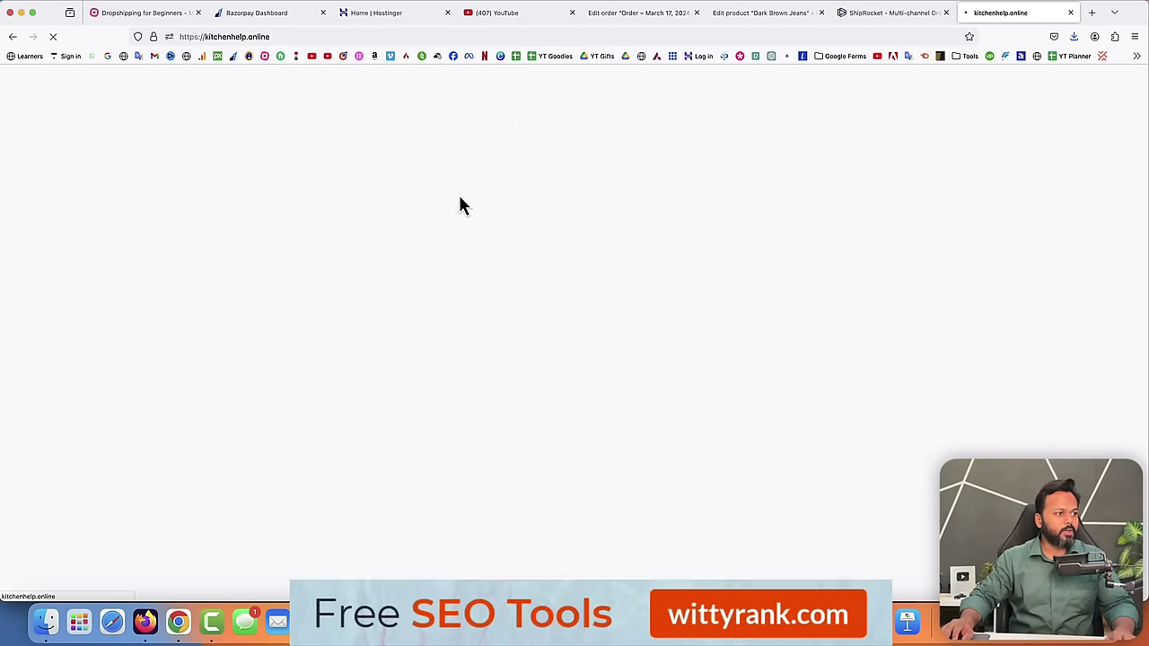
left_click_drag(349, 334, 408, 335)
Step: Search Shukan Mall for 'garlic' and open the 2 In 1 Garlic Crusher page (₹55)
left_click(1092, 12)
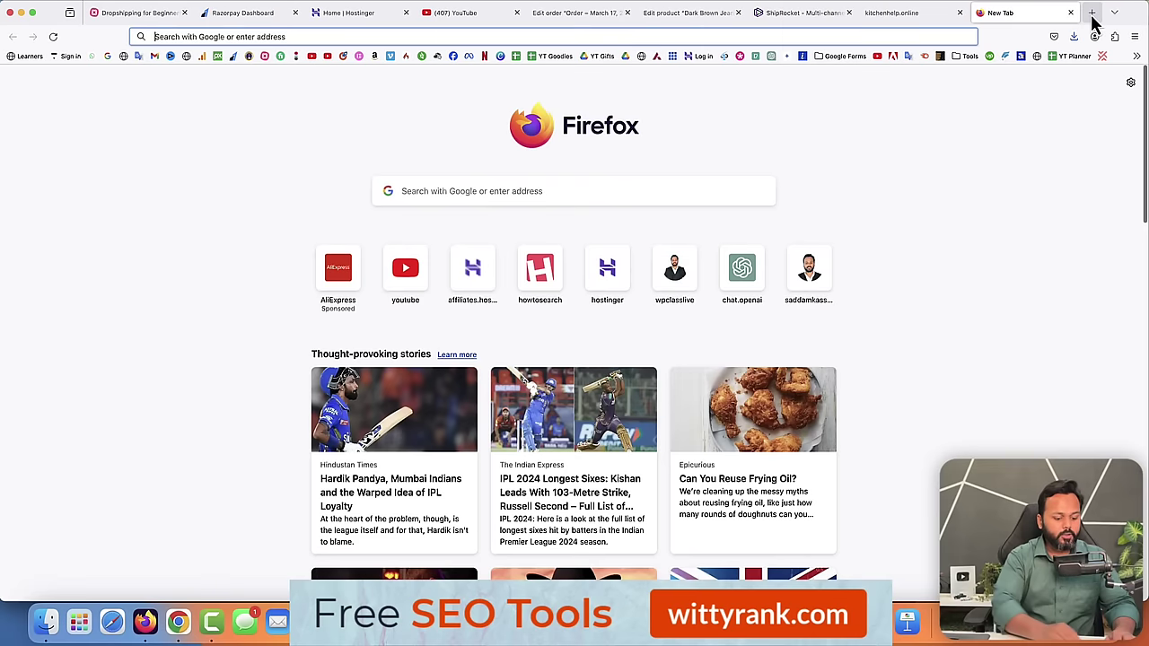
type("shukanmall.com")
key("Return")
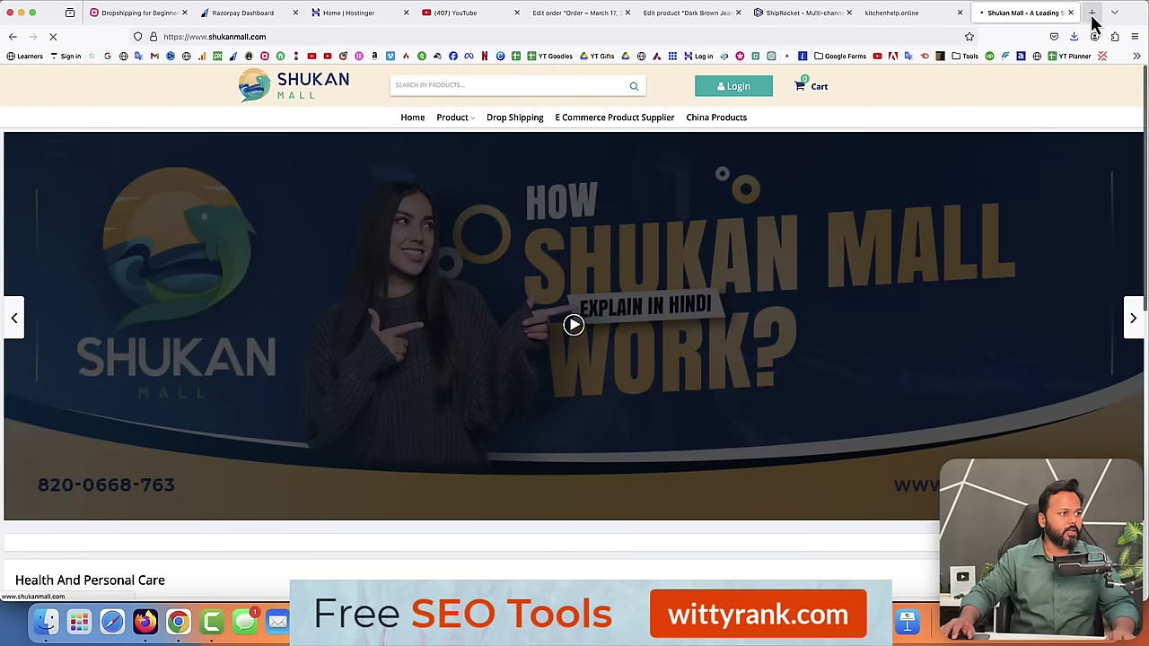
left_click(527, 88)
type("garlic")
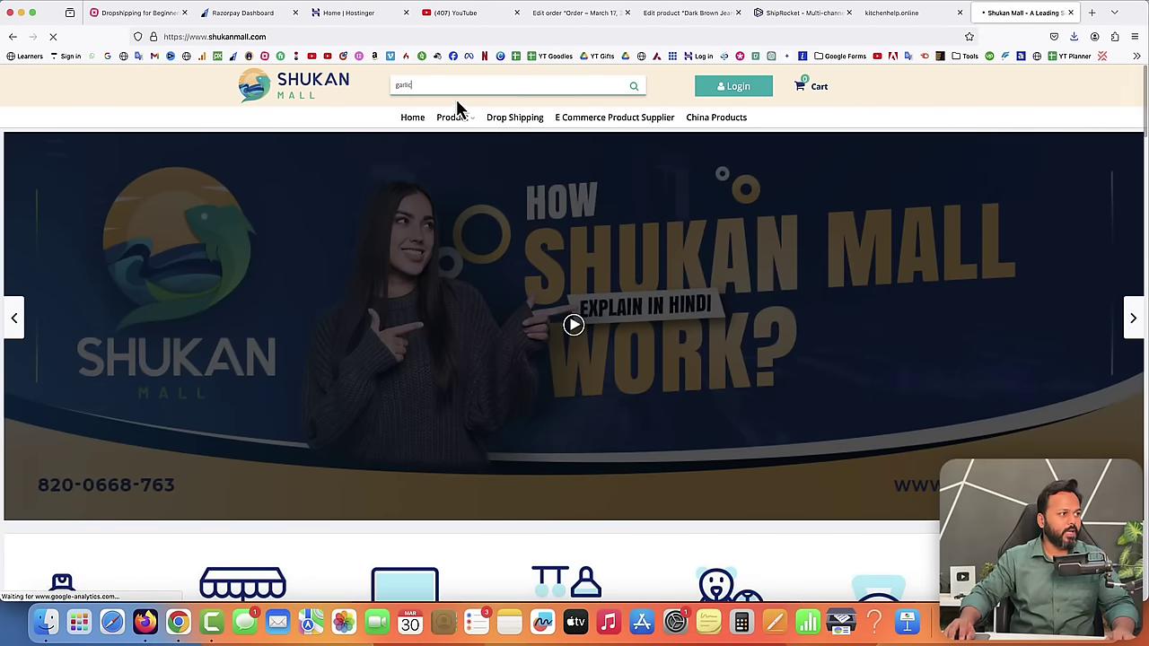
left_click(635, 89)
scroll(762, 324, "down", 3)
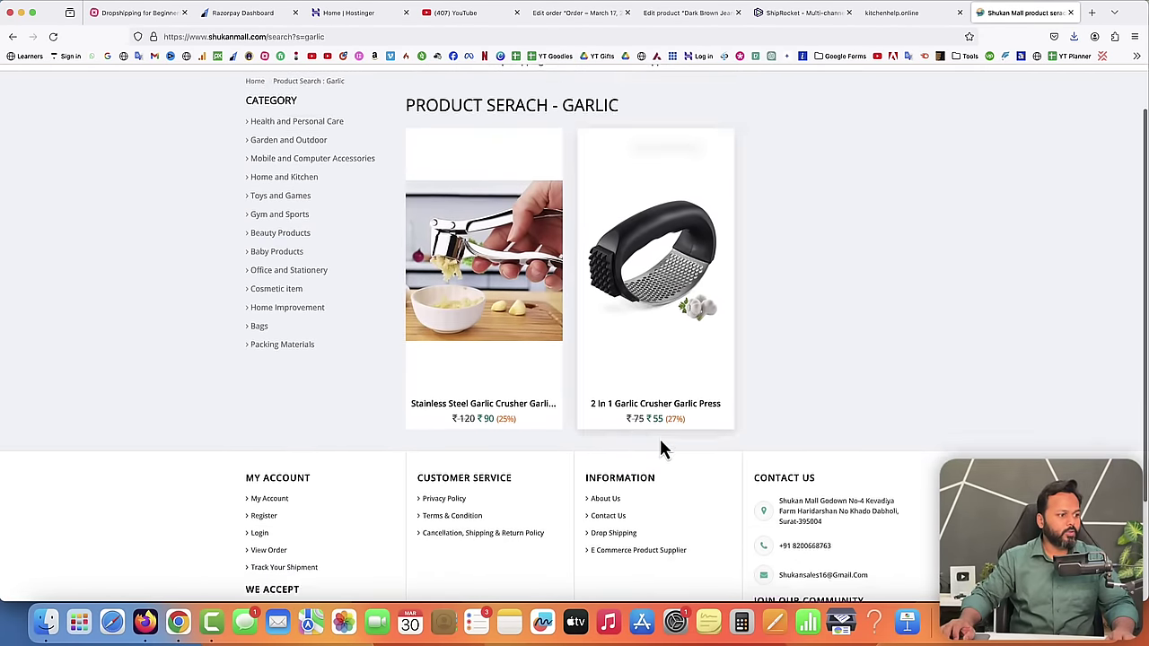
left_click(600, 393)
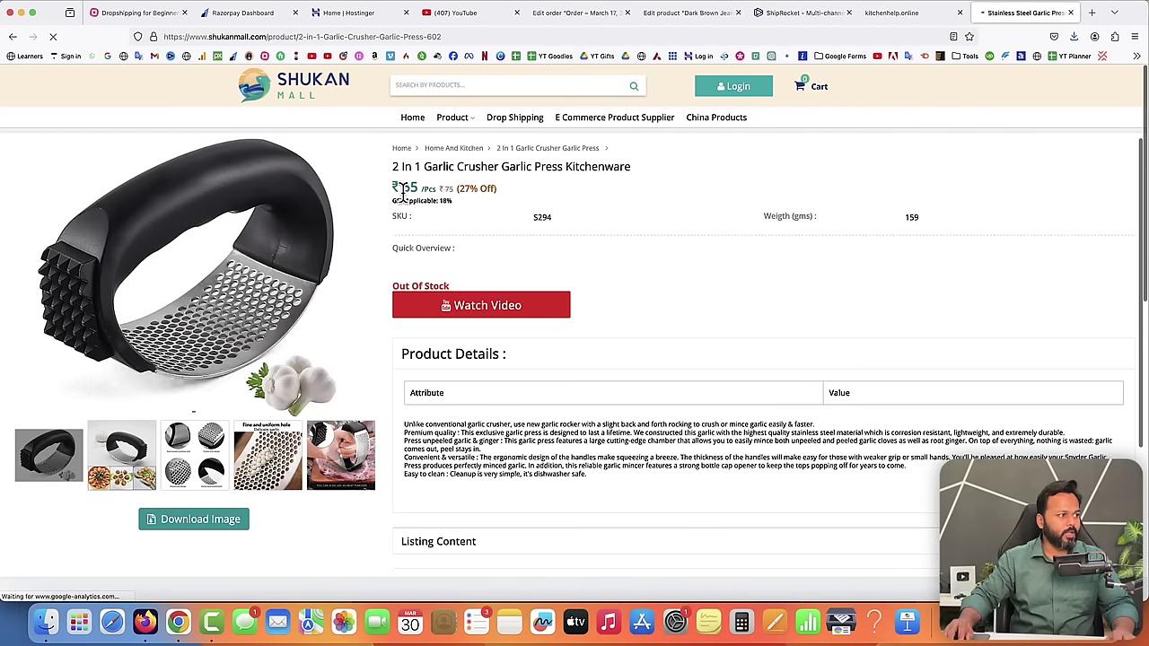
left_click(893, 12)
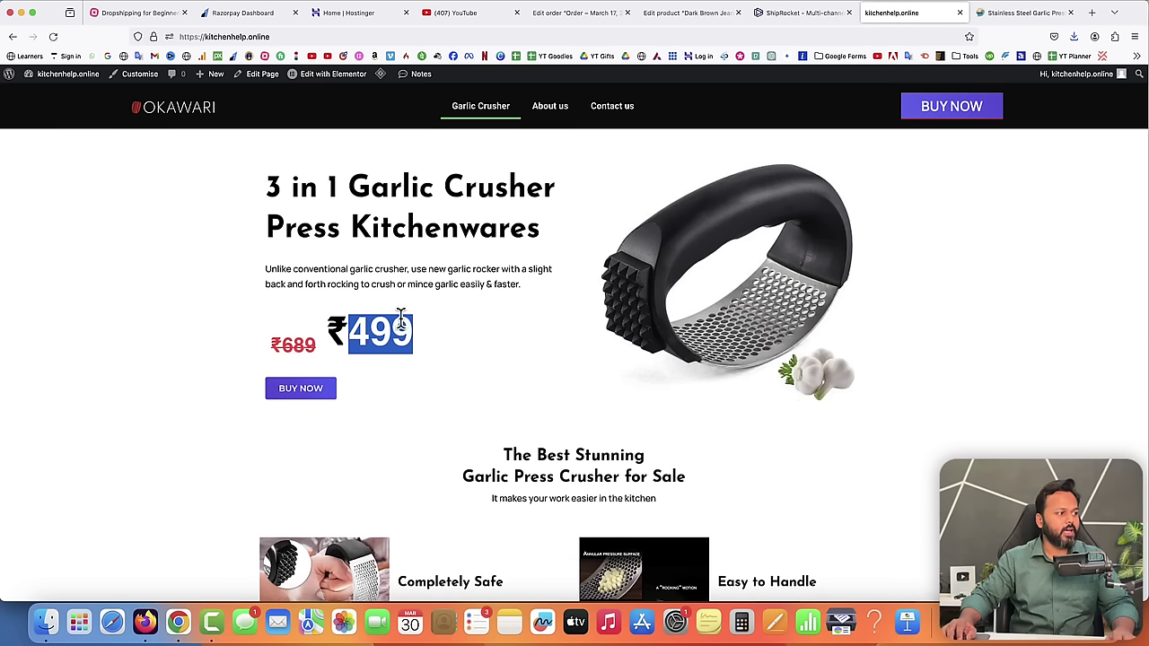
left_click(1092, 14)
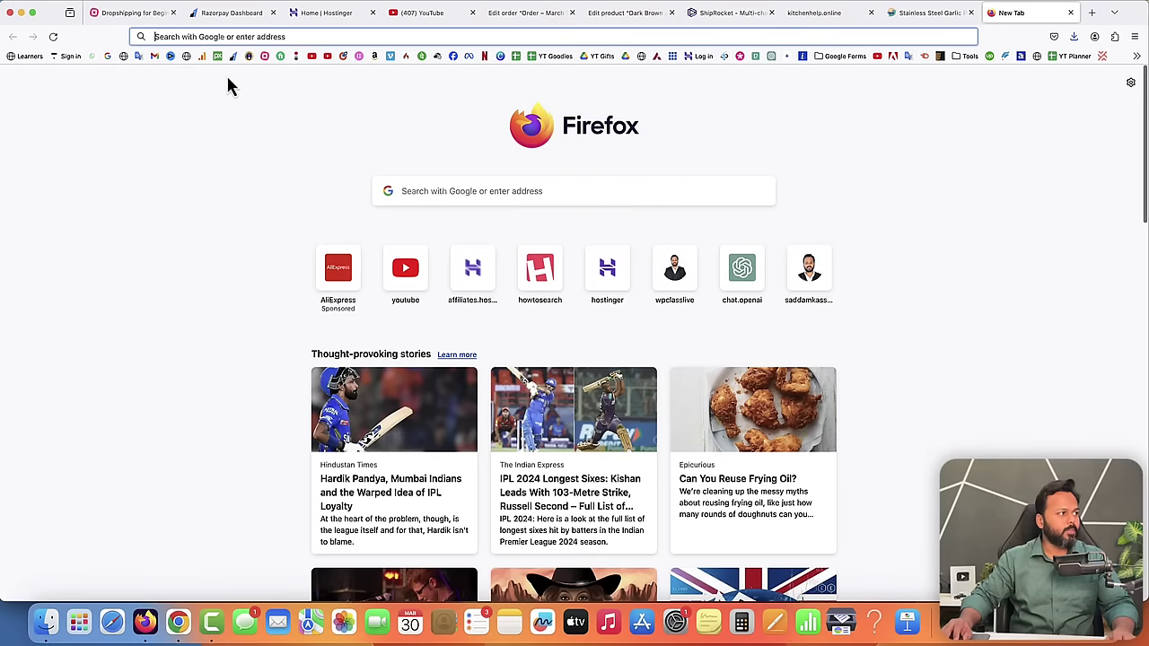
Step: Search Amazon for 'garlic crhusher' and scan the results' prices
left_click(376, 56)
left_click(440, 108)
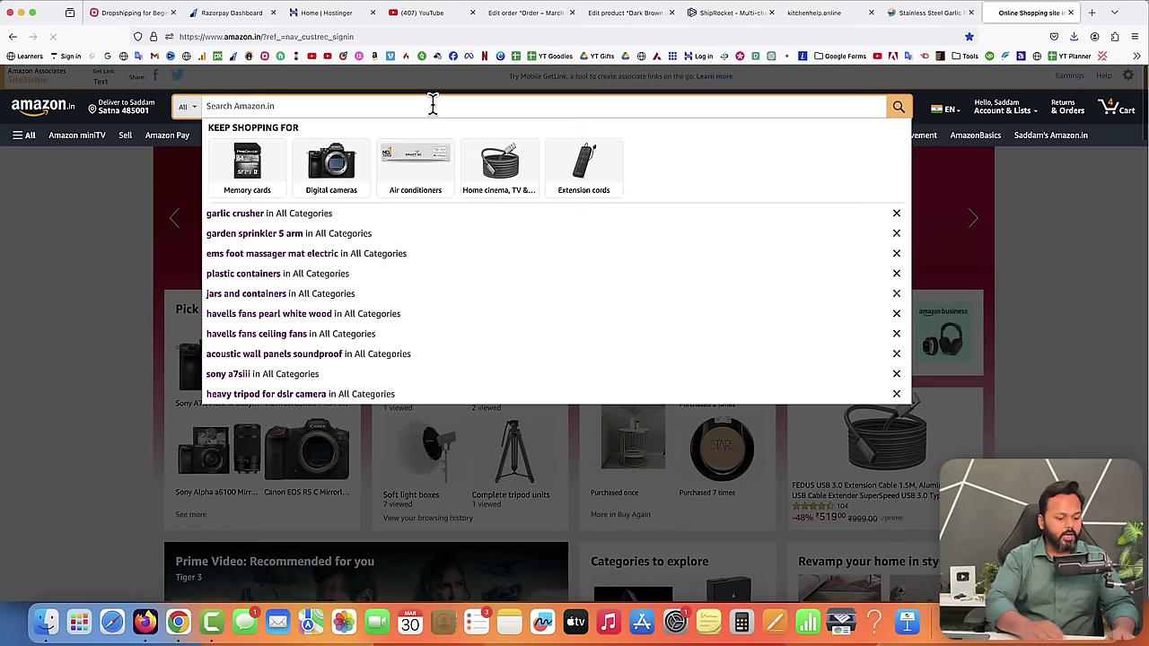
type("garlic")
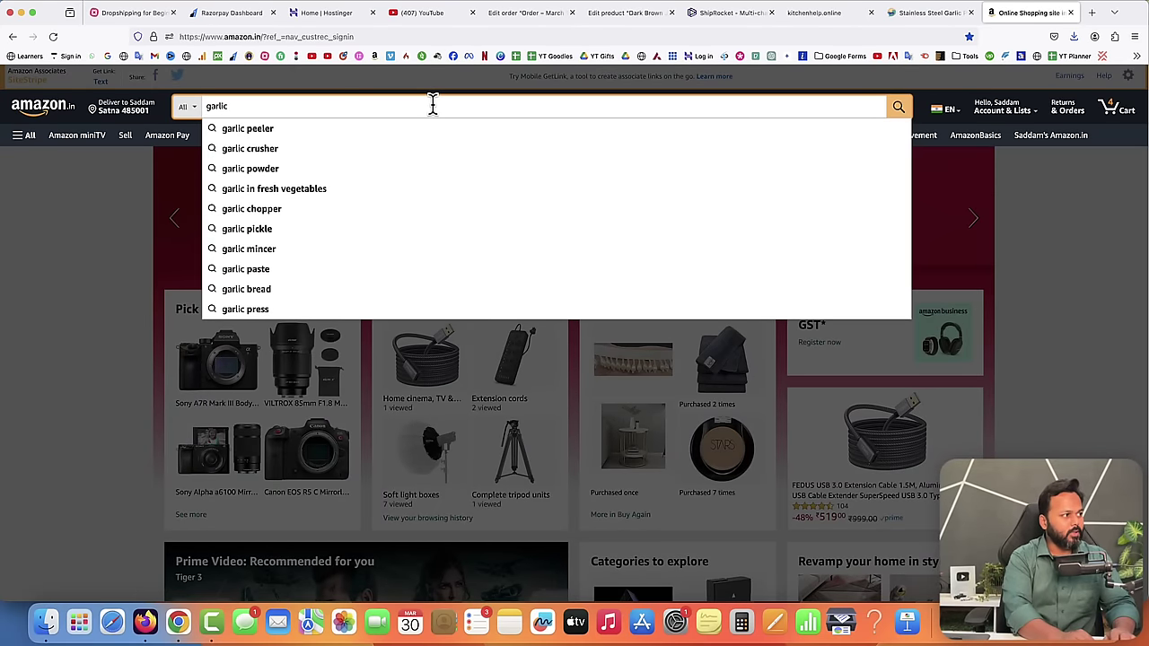
type(" crhusher")
key("Return")
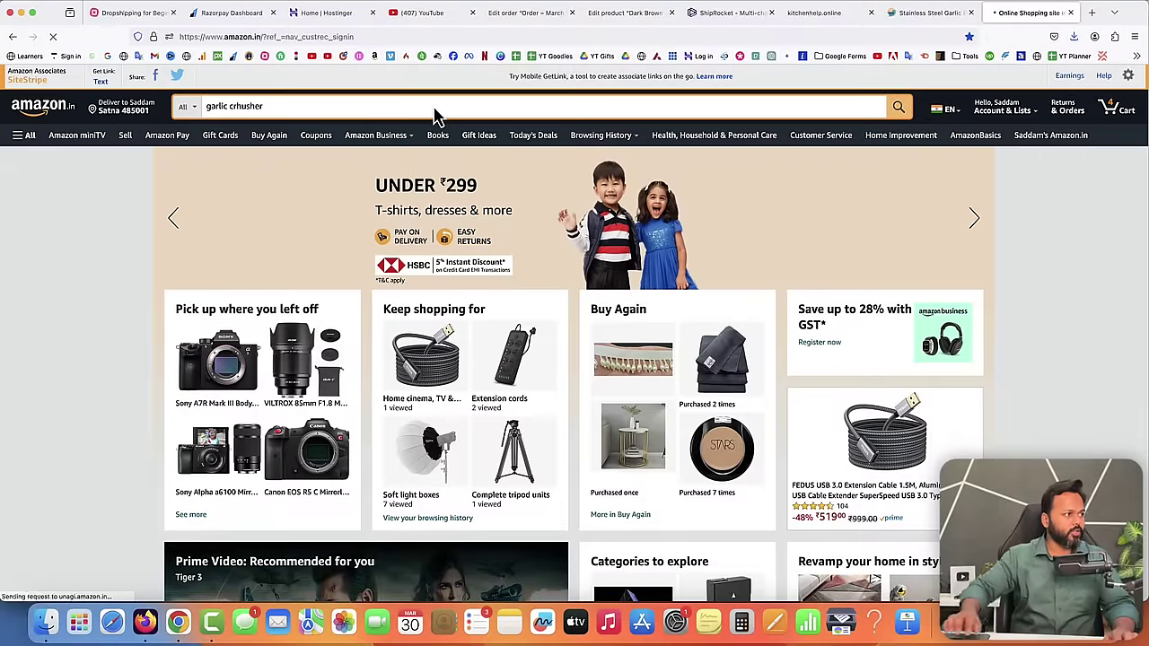
scroll(615, 361, "down", 5)
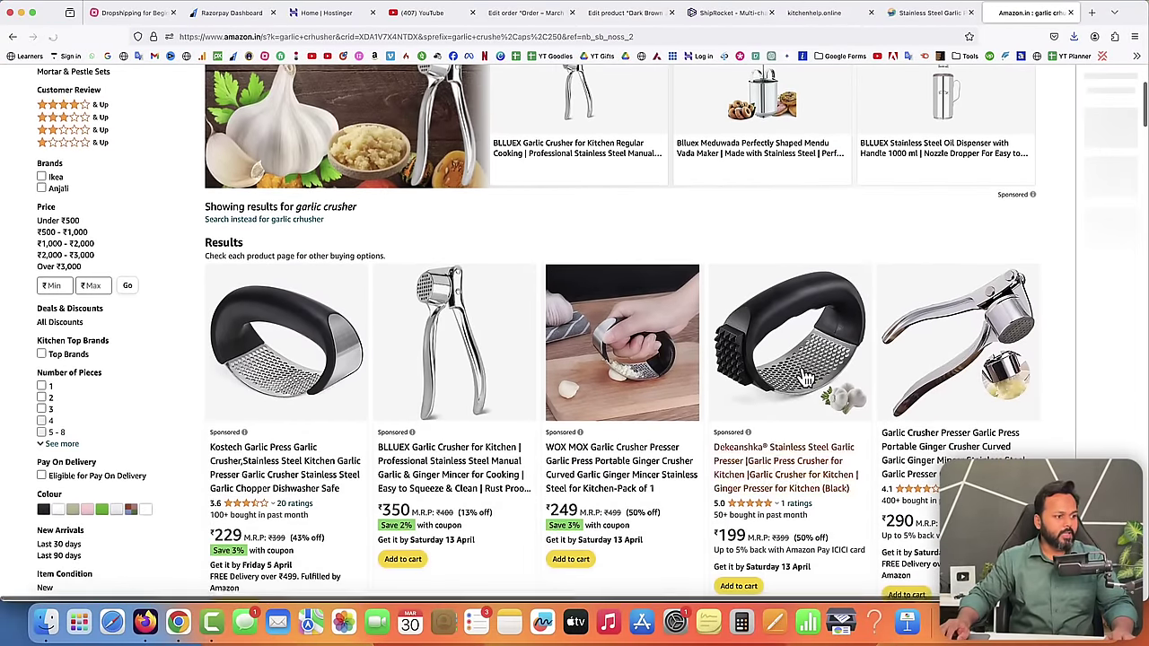
scroll(801, 392, "down", 1)
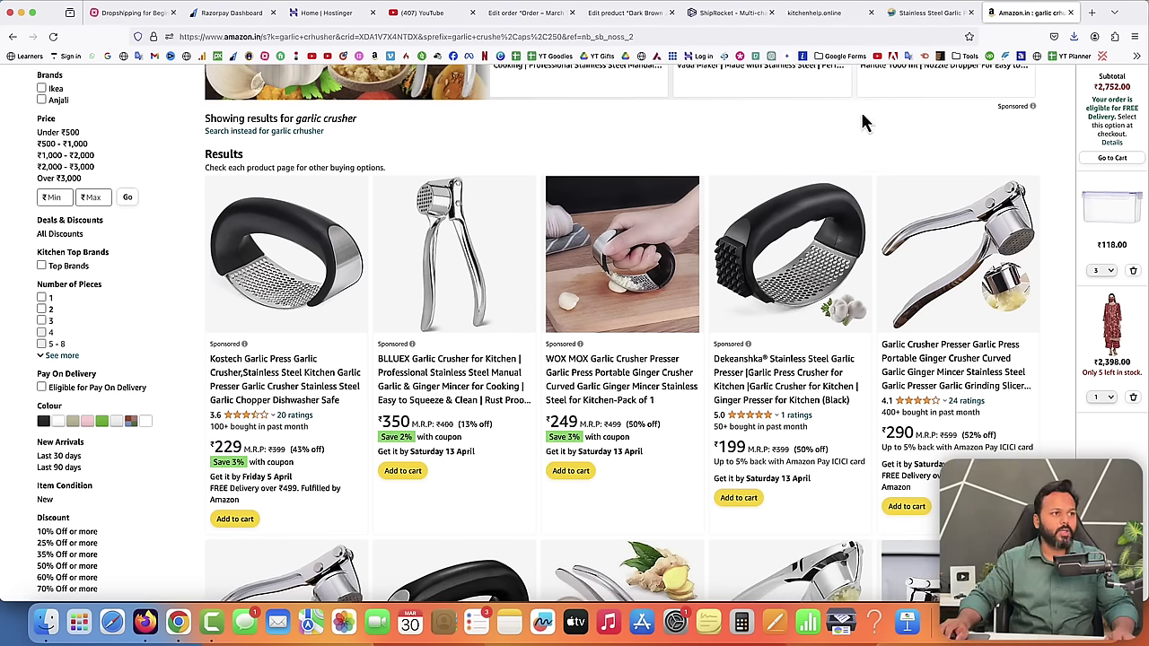
Step: Compare the Amazon prices with the ₹499 landing page, then open it in Elementor
left_click(829, 22)
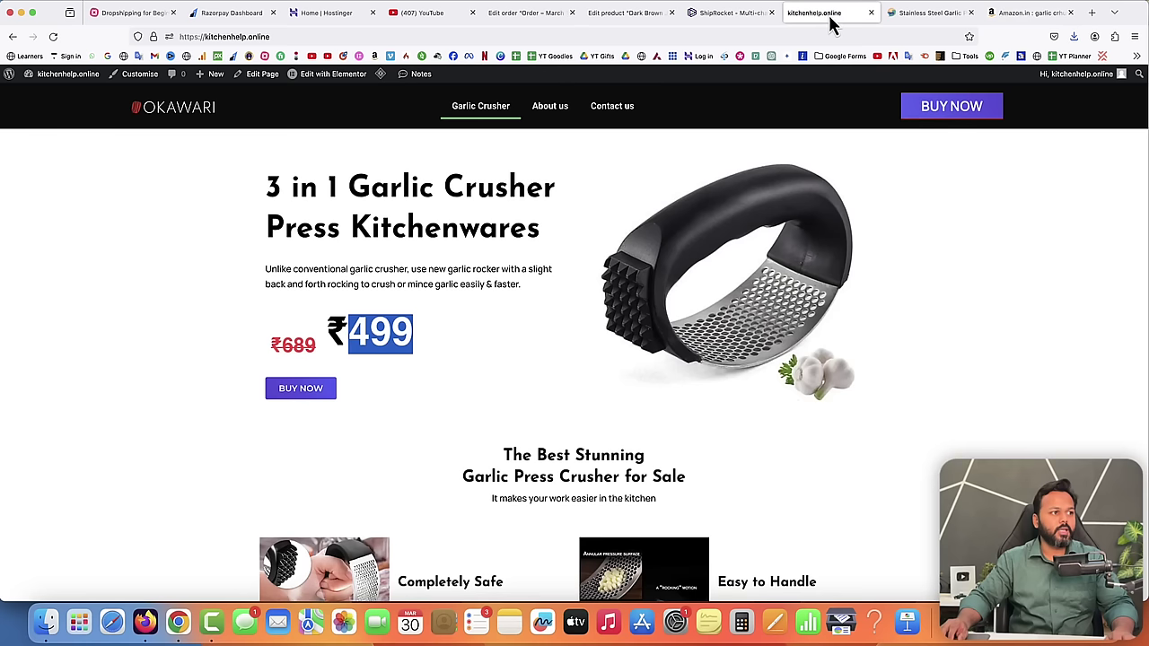
left_click(366, 328)
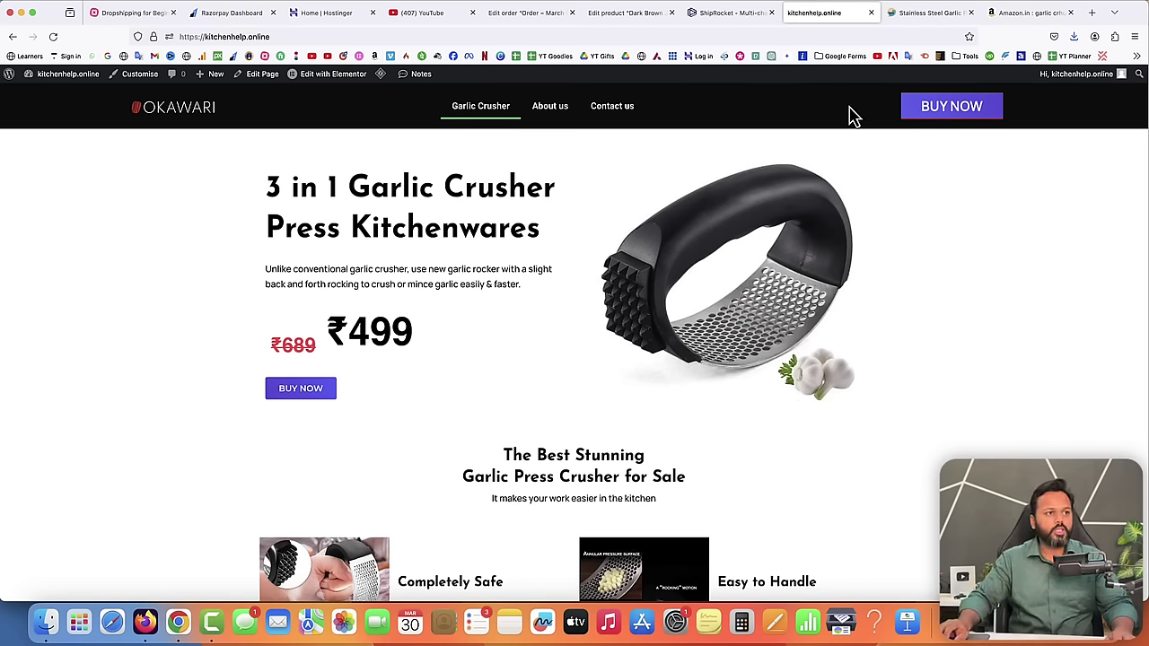
left_click(1028, 14)
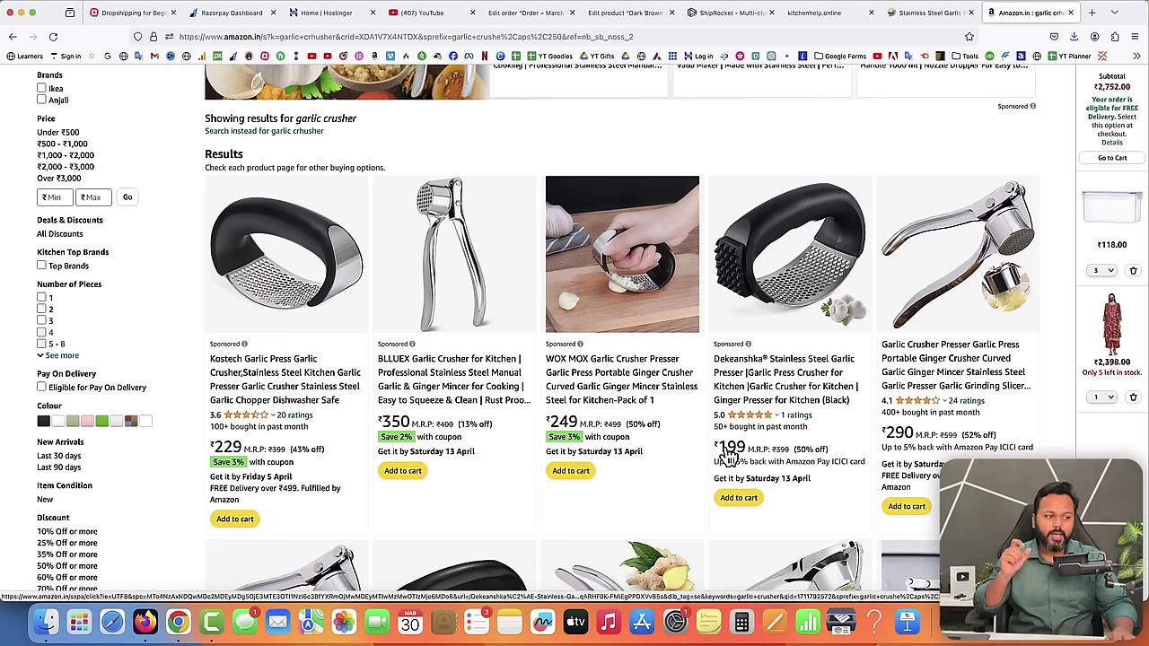
left_click(828, 22)
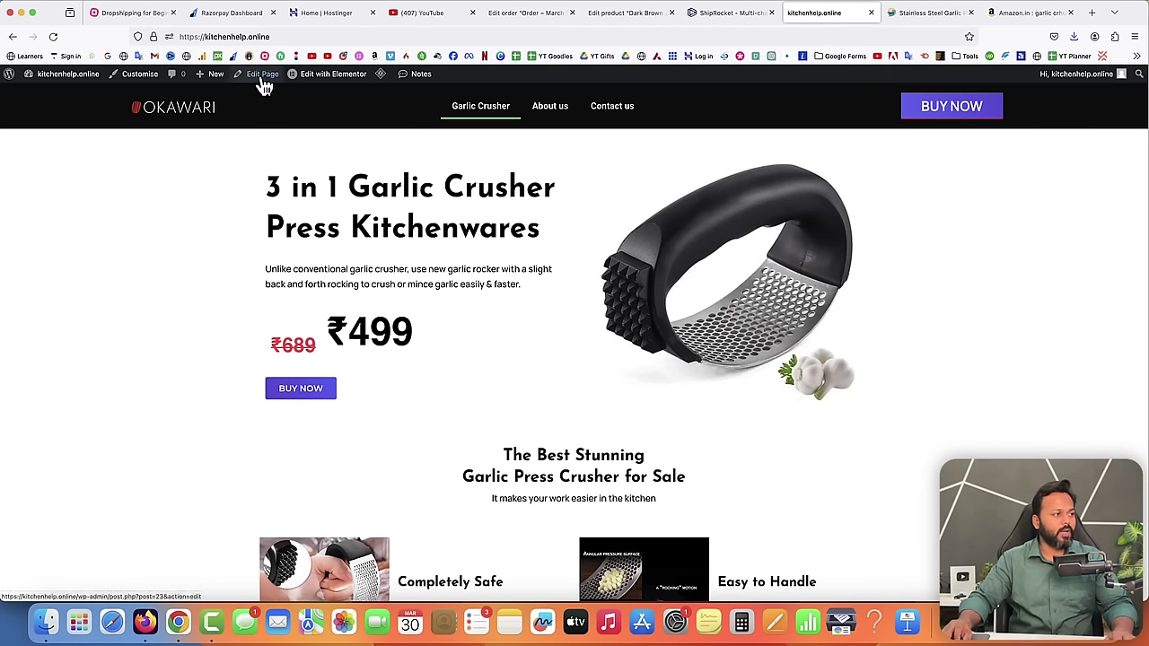
left_click(325, 79)
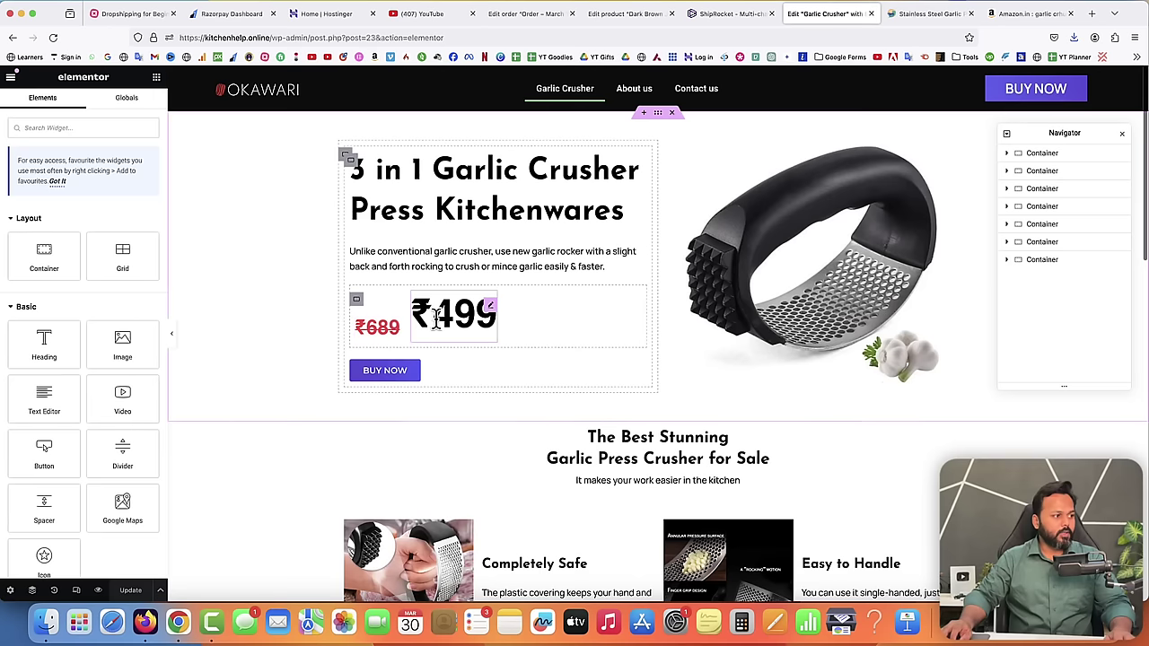
Step: Change the first ₹499 price heading to ₹189
left_click(437, 318)
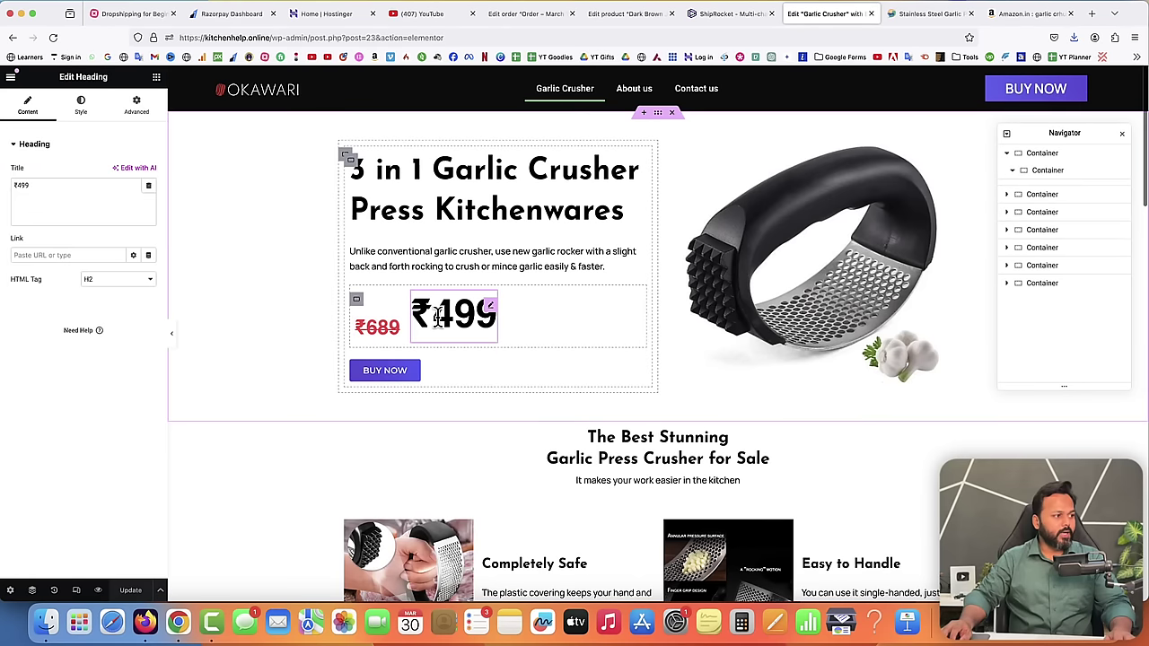
left_click(53, 184)
key("BackSpace")
key("BackSpace")
key("BackSpace")
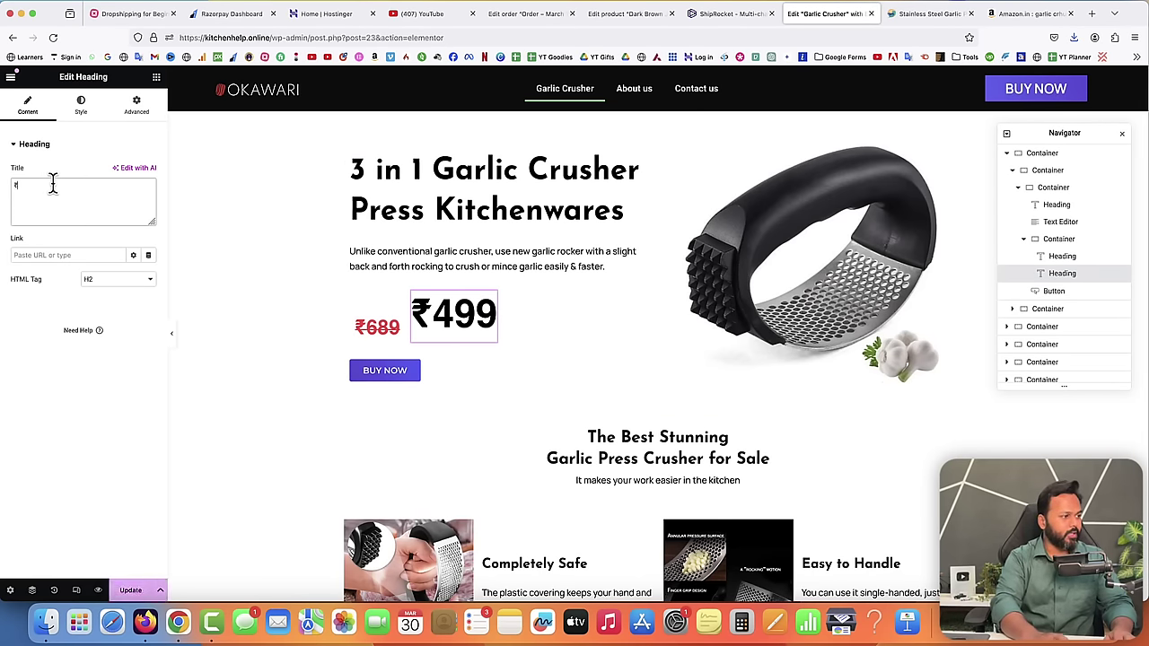
type("189")
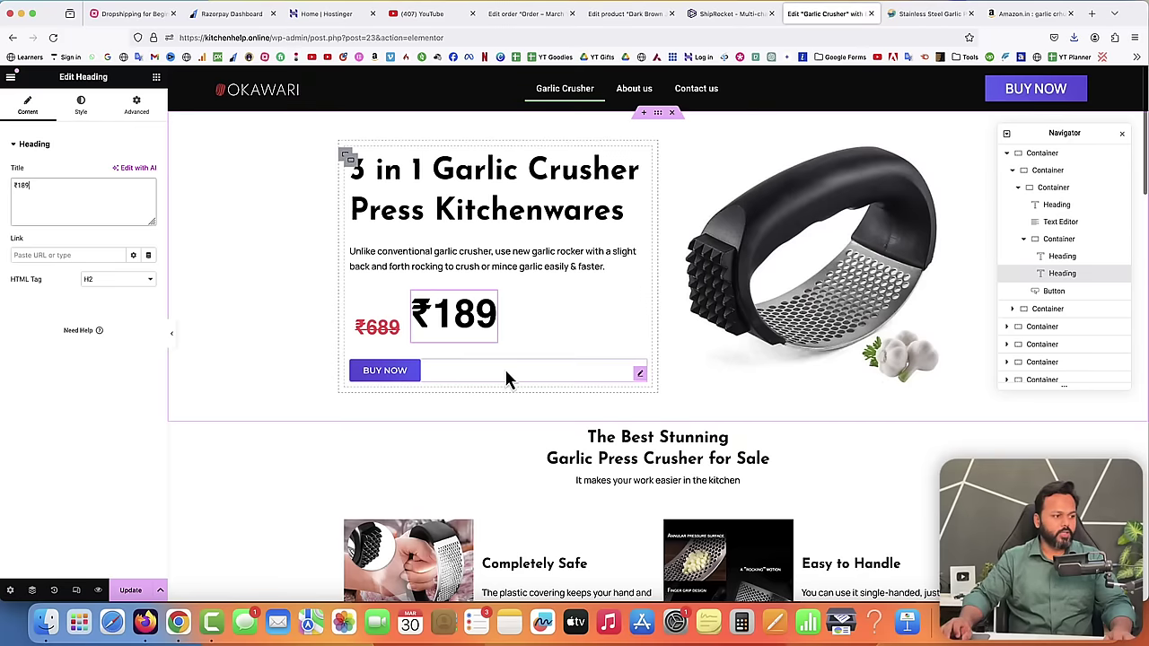
Step: Change the sale-section ₹499 price to ₹189, update the page and view it live
scroll(512, 370, "down", 5)
scroll(513, 381, "down", 10)
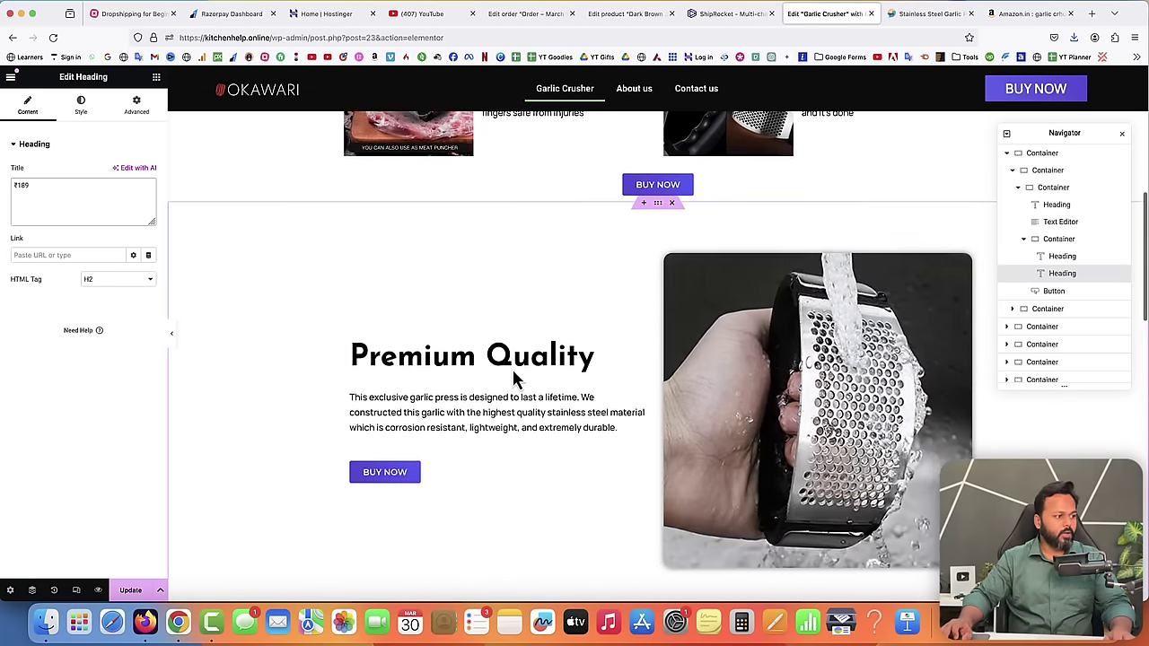
scroll(513, 380, "down", 7)
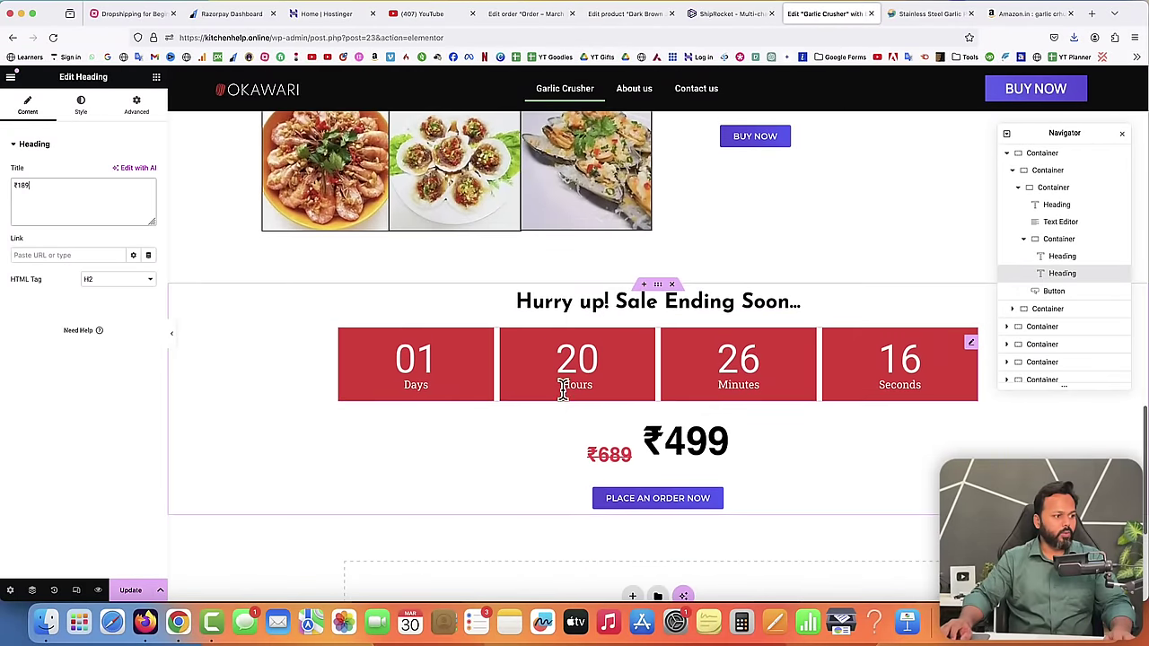
left_click(673, 440)
left_click(43, 185)
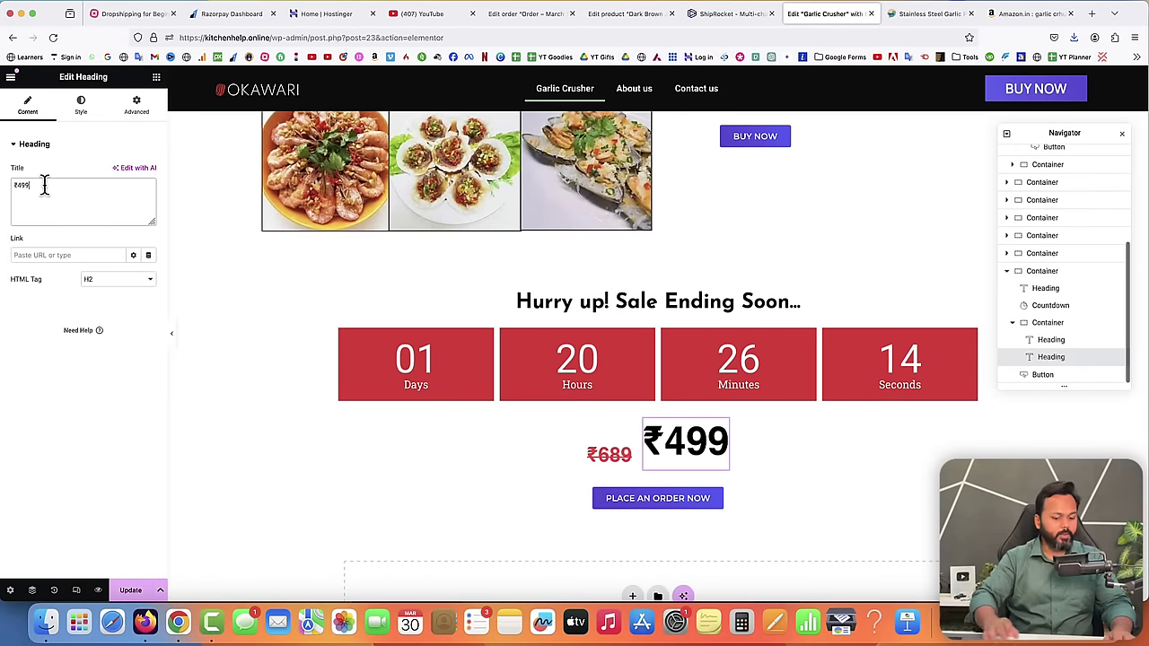
key("BackSpace")
key("BackSpace")
key("BackSpace")
type("189")
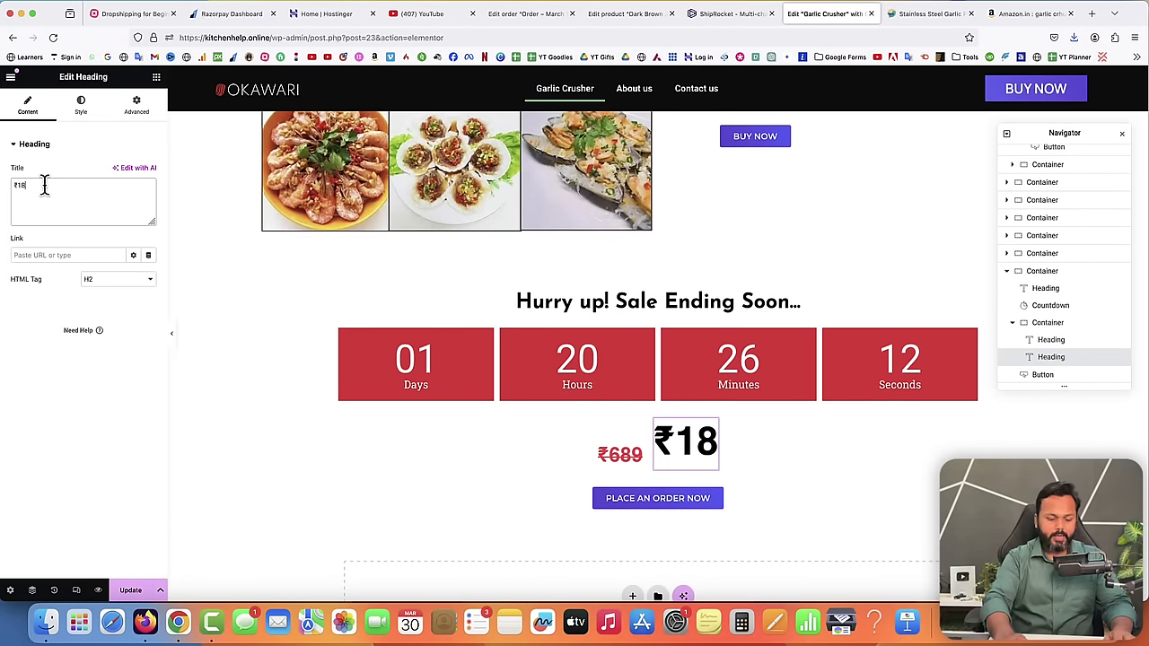
left_click(132, 592)
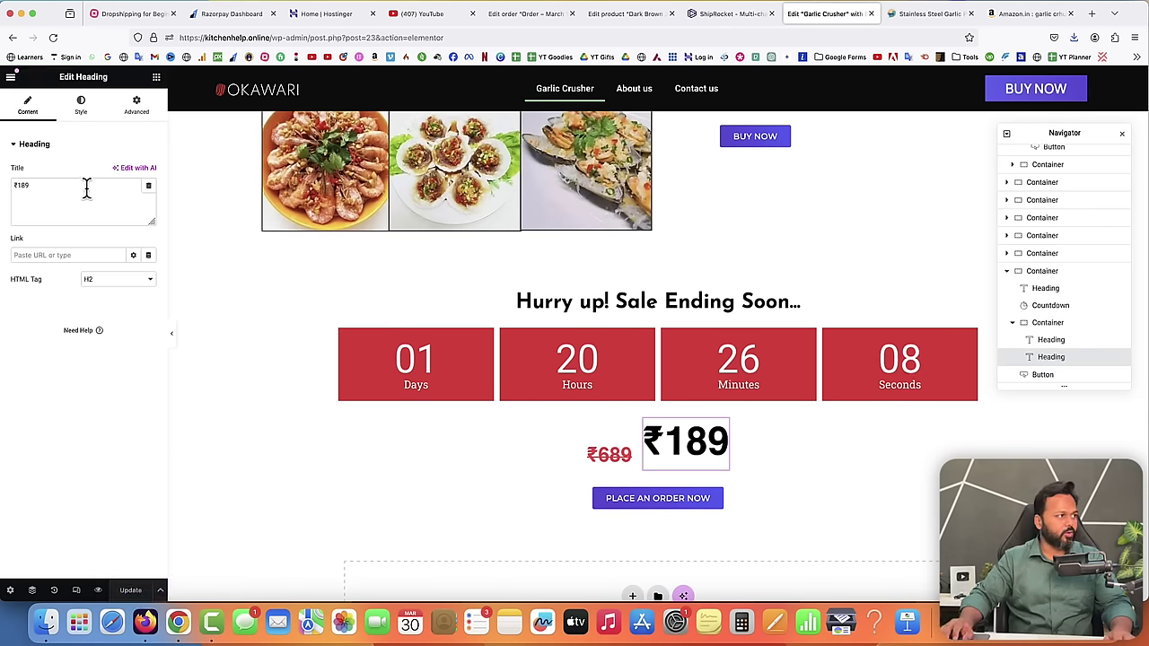
left_click(11, 82)
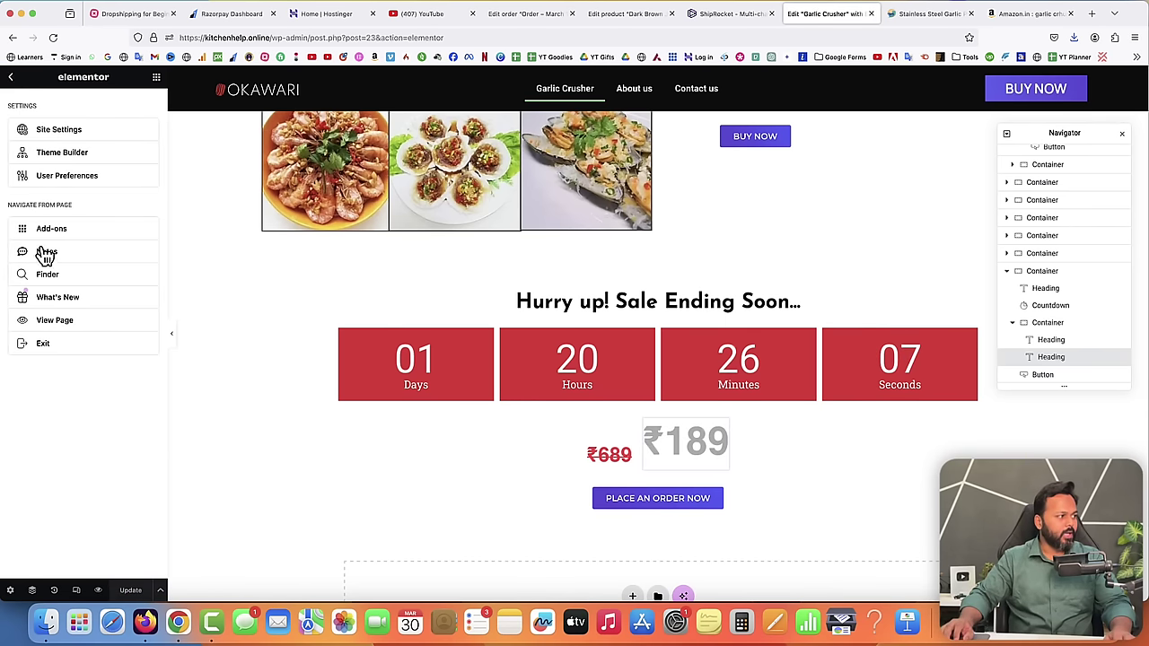
left_click(54, 325)
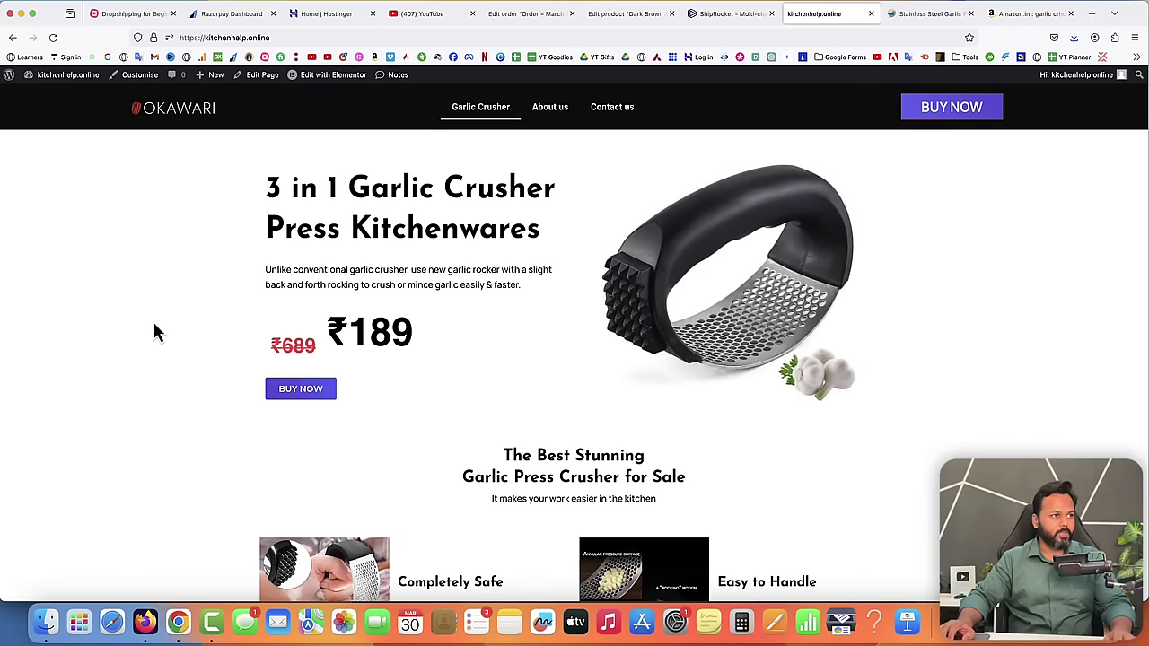
Step: Quick Edit the garlic crusher in All Products, replacing the 499 sale price with 189
mouse_move(41, 76)
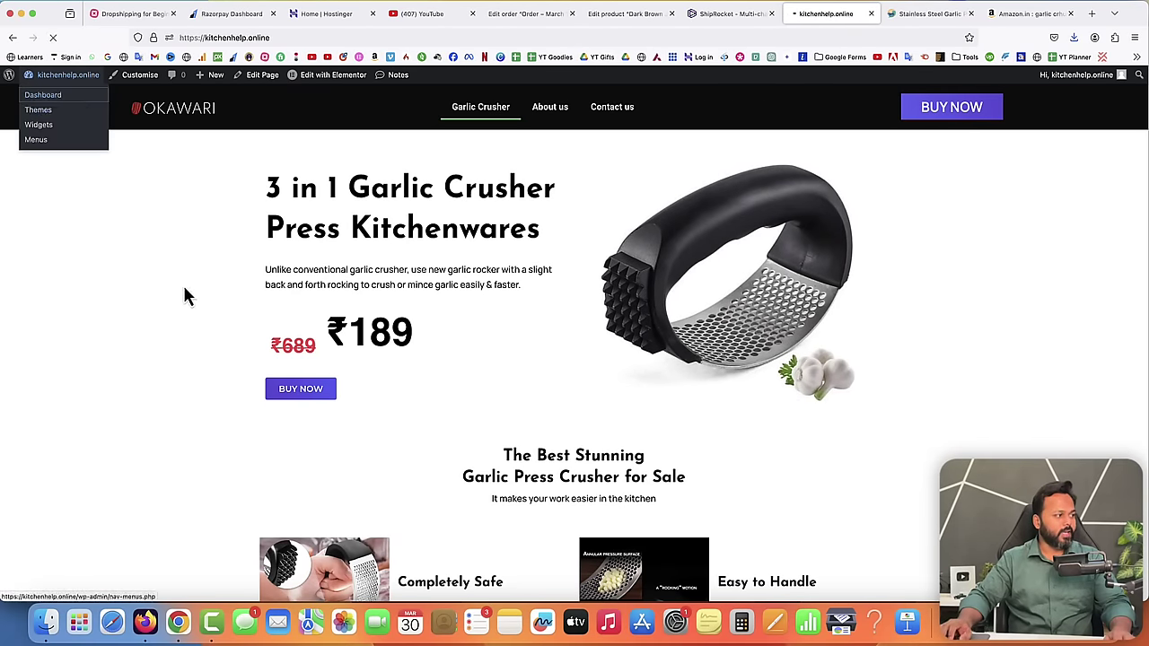
mouse_move(38, 275)
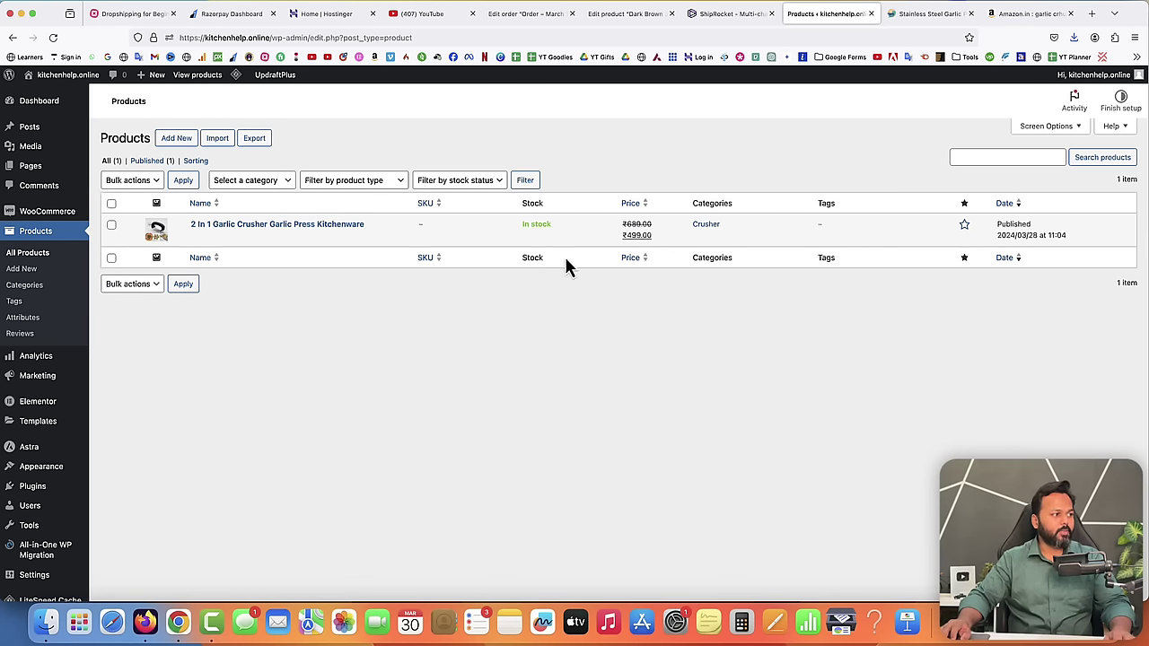
mouse_move(255, 239)
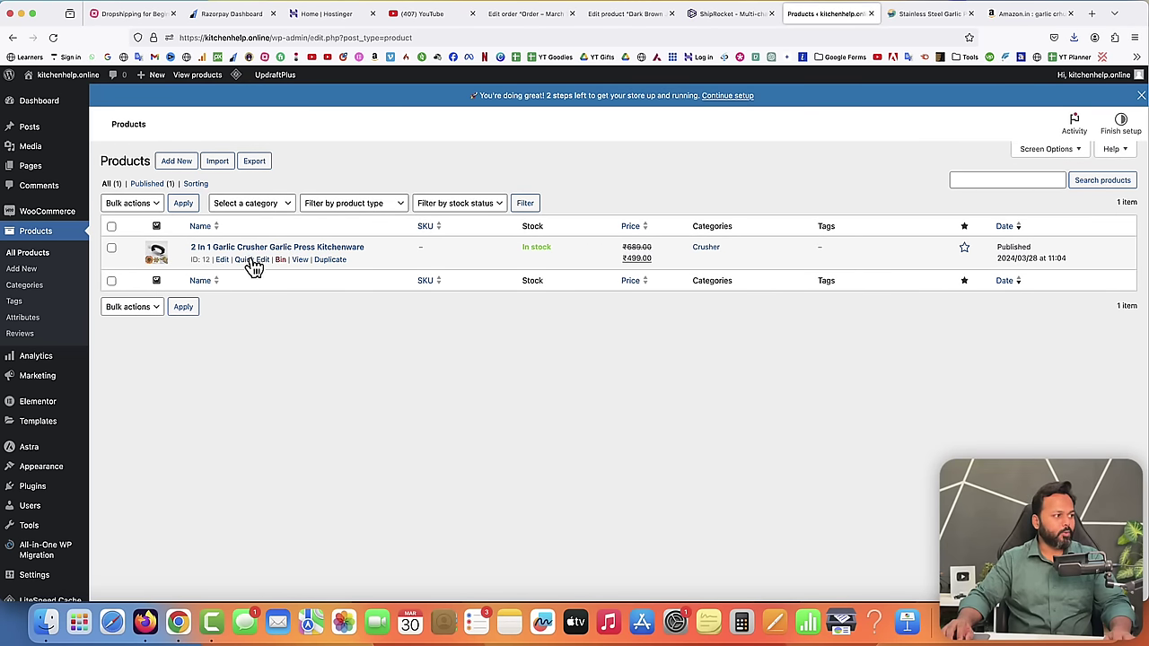
left_click(251, 260)
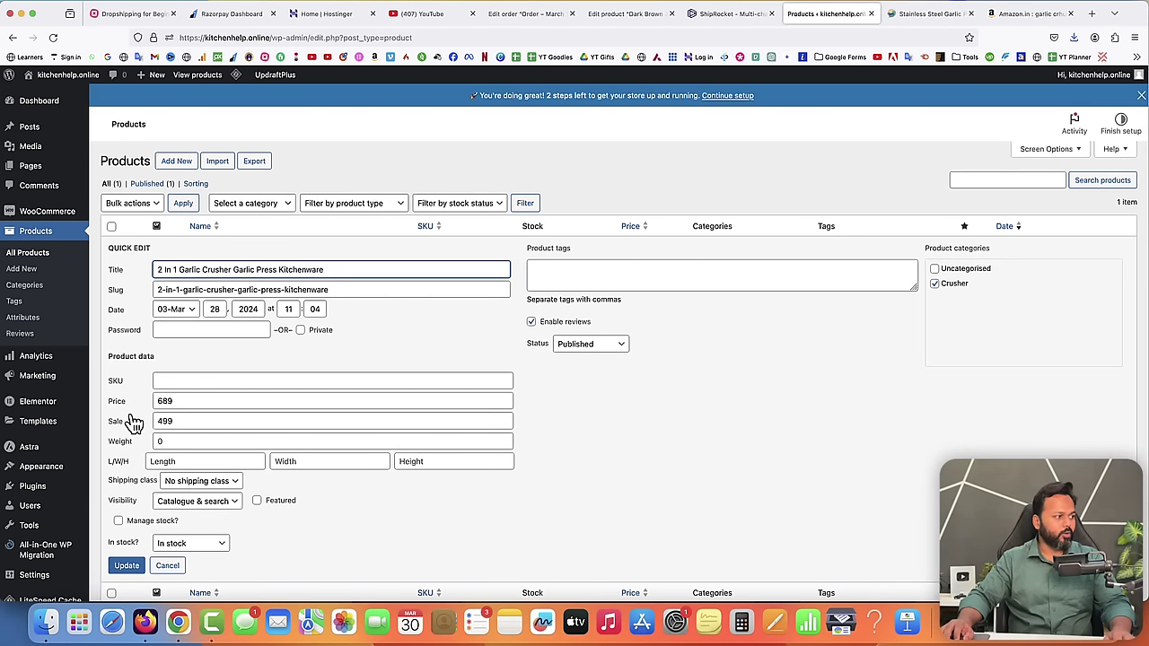
left_click_drag(182, 422, 146, 422)
type("18")
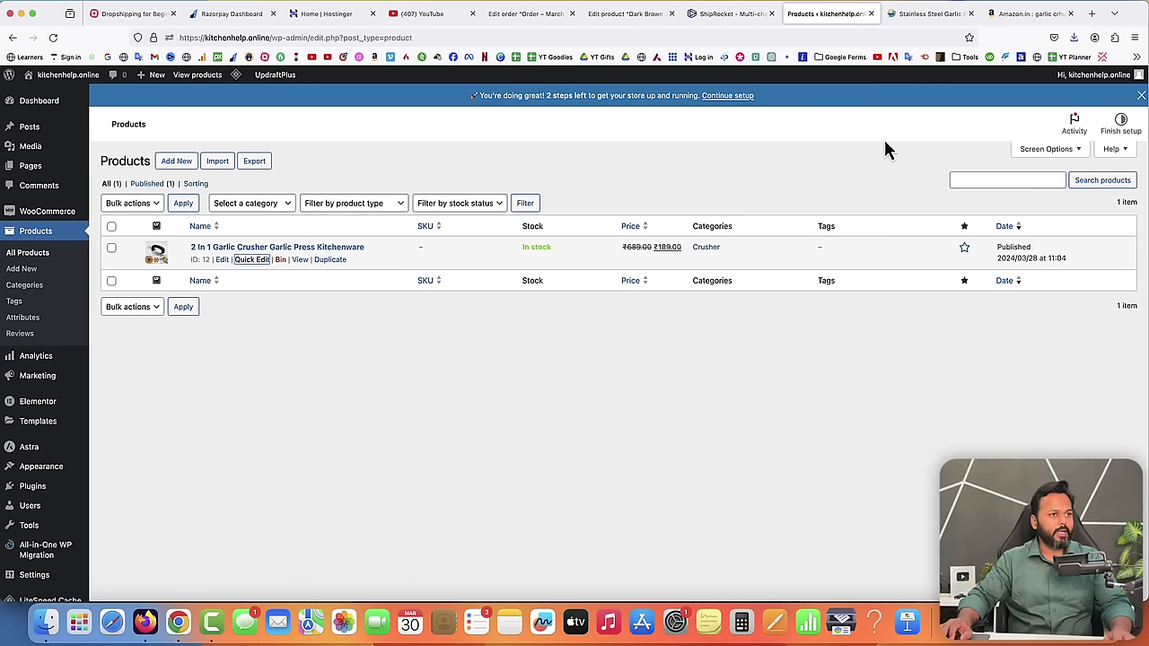
Step: Download the seven Stainless-Steel-Garlic supplier images from Shukan Mall into product-img
left_click(927, 15)
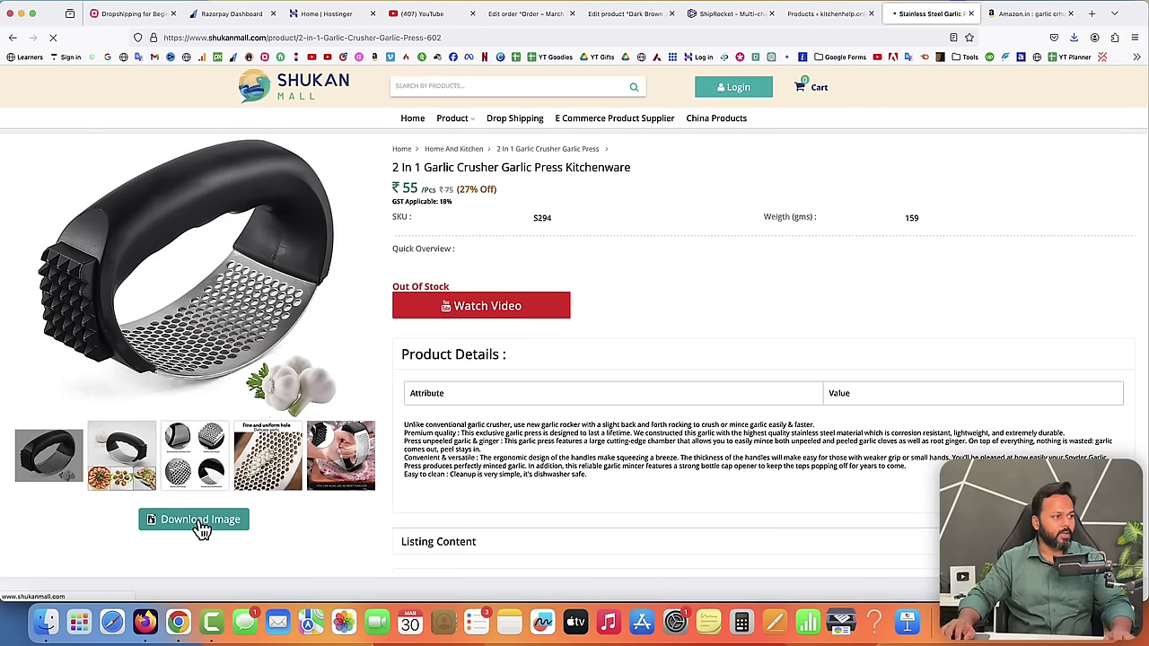
left_click(201, 521)
double_click(628, 205)
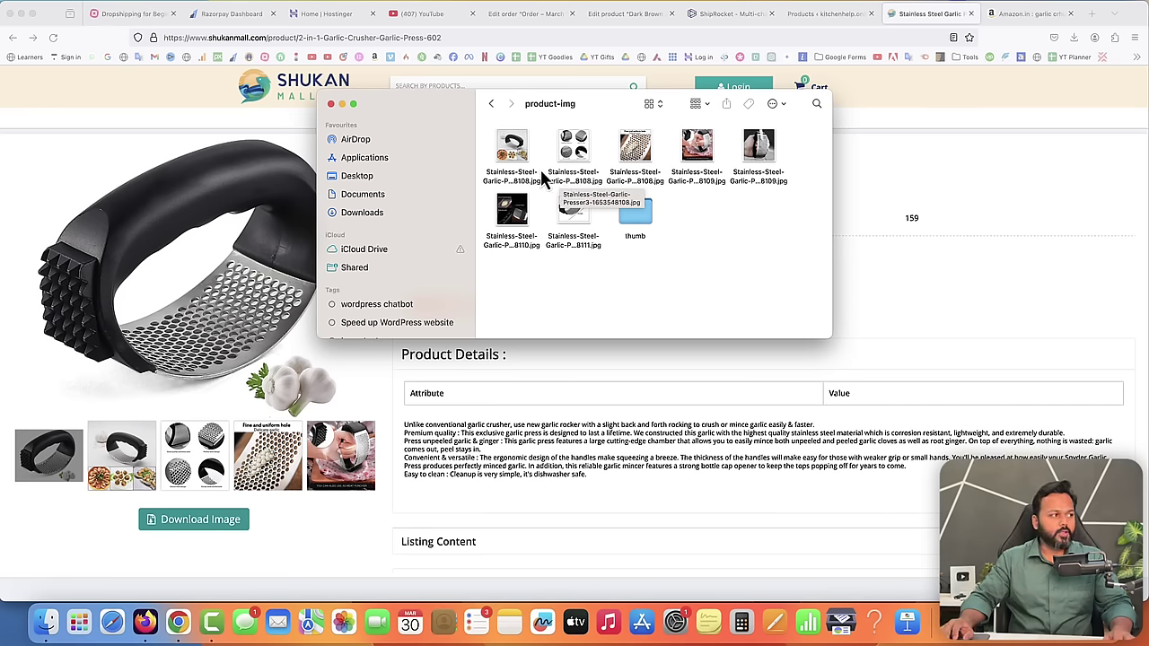
left_click(331, 104)
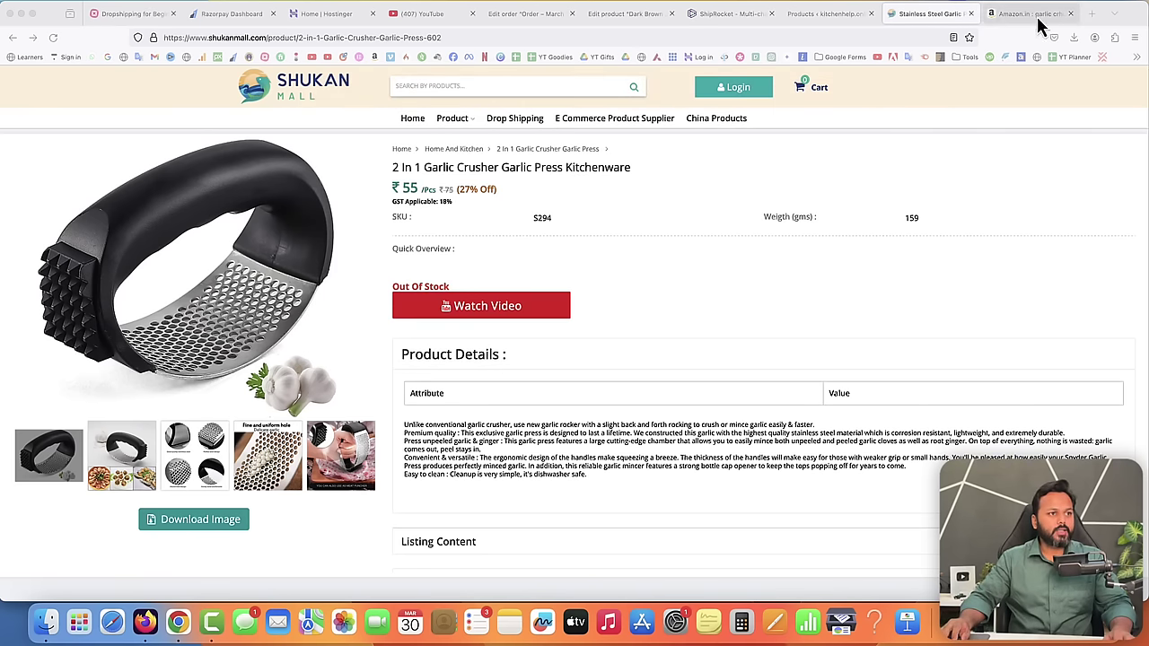
Step: Load minea.com, sign in and go to Magic Search
left_click(1033, 15)
left_click(742, 36)
type("m")
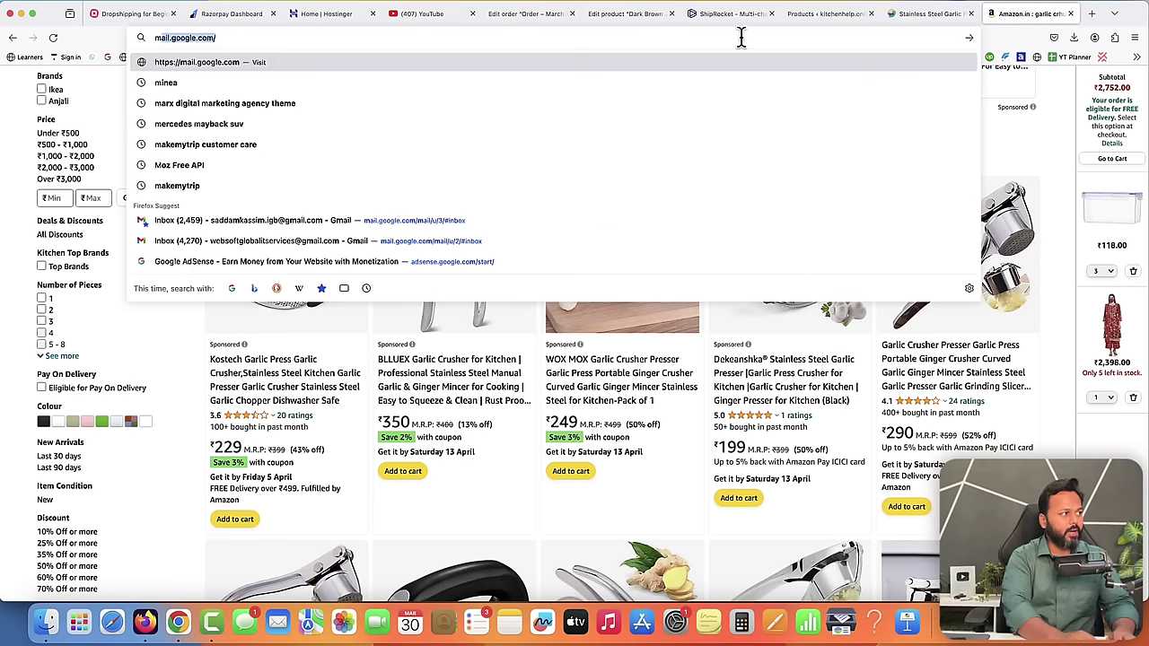
type("inea.com")
key("Return")
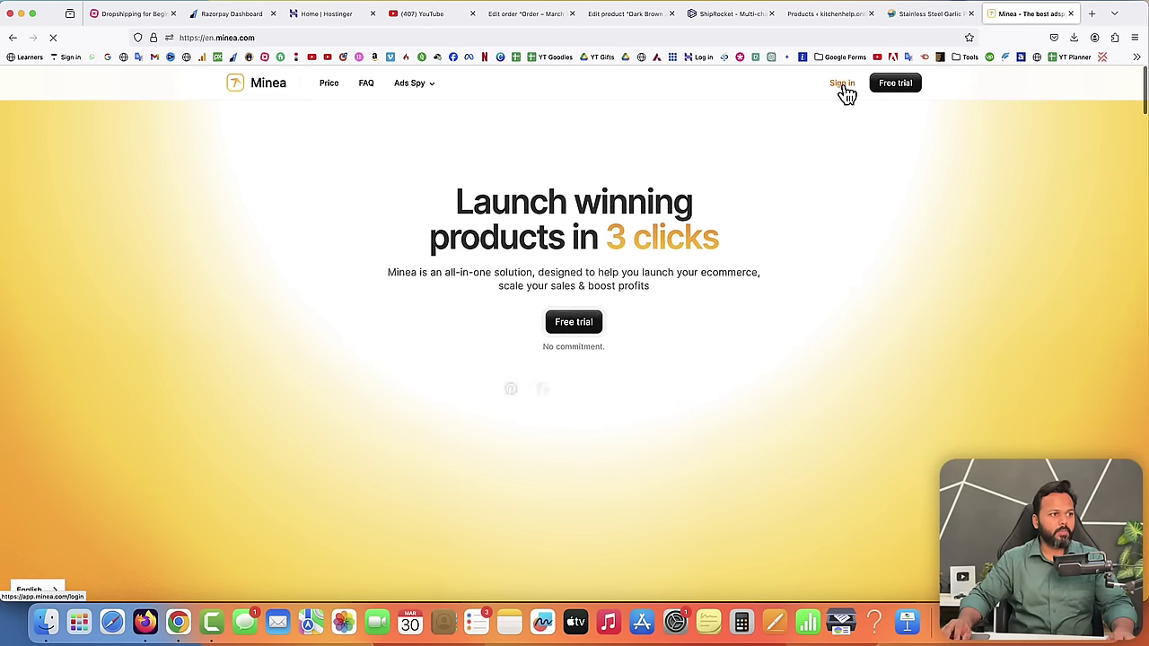
left_click(842, 83)
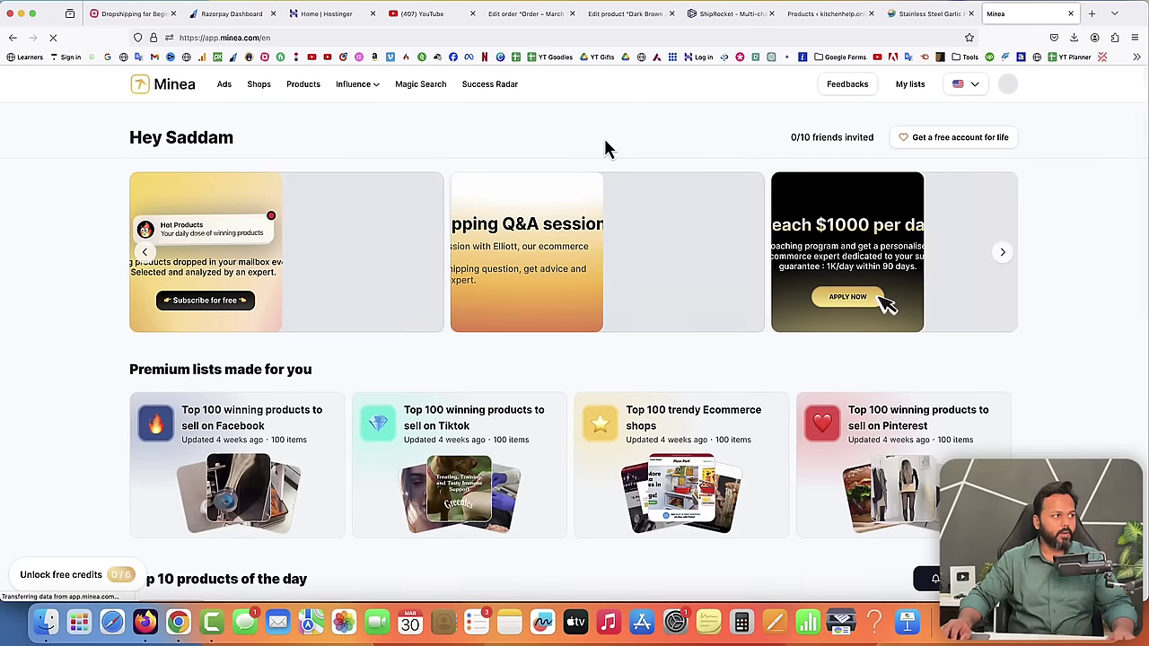
left_click(430, 90)
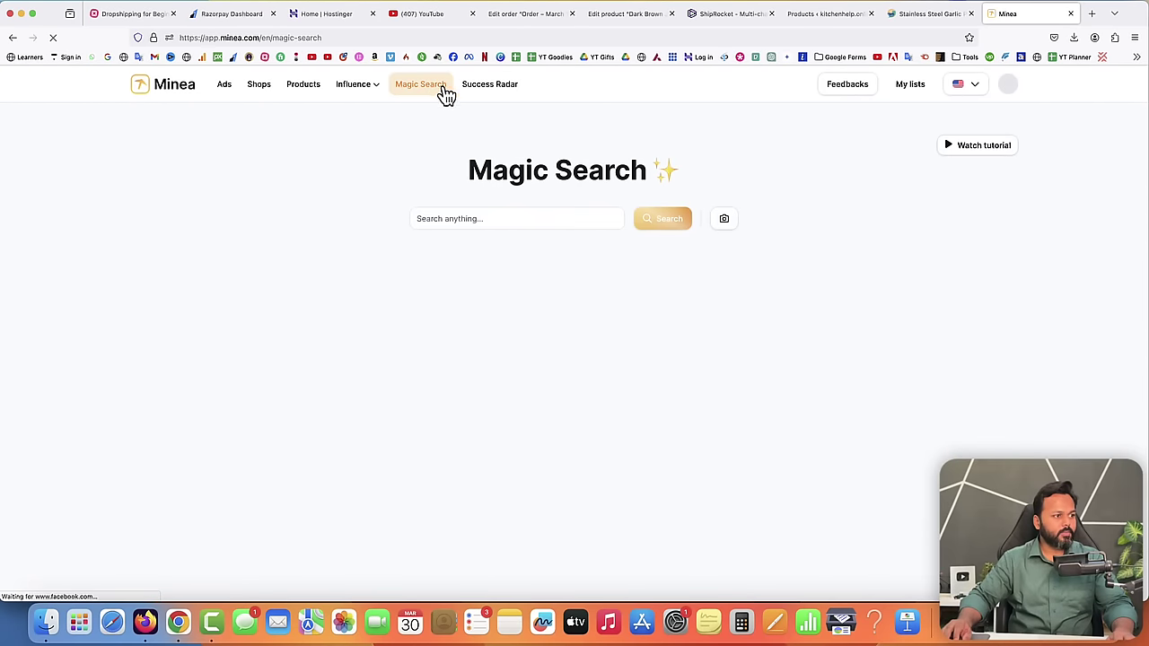
Step: Search ads with a garlic crusher photo from product-img and open the Rozsdamentes fokhagymanyomó ad details
left_click(725, 222)
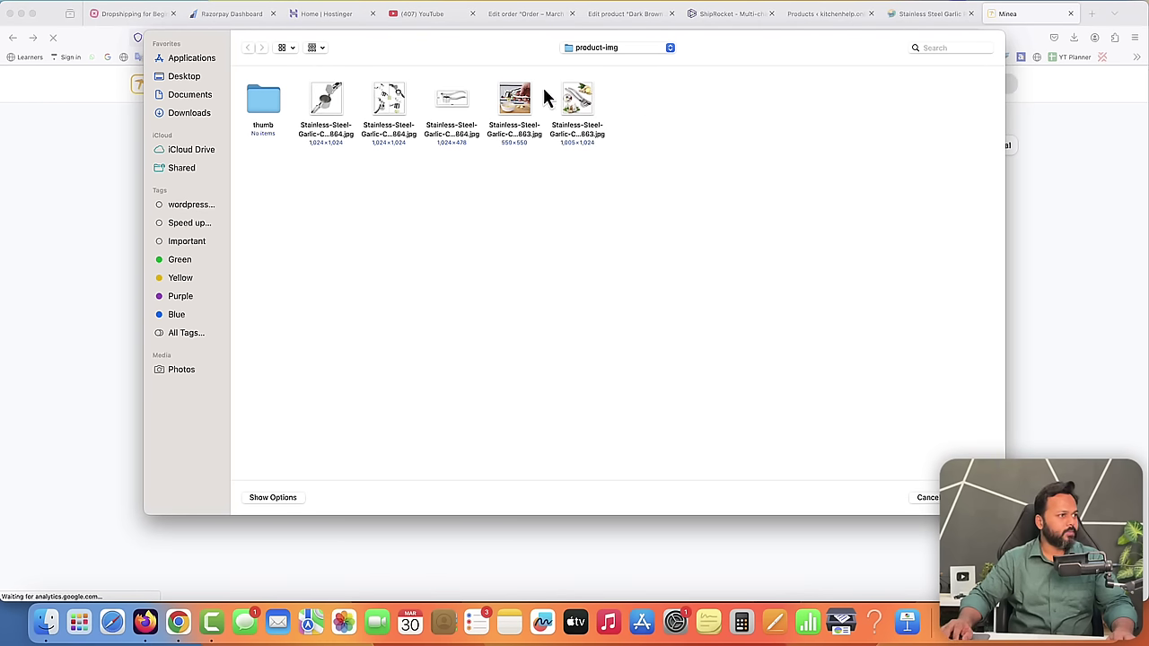
left_click(632, 49)
left_click(613, 156)
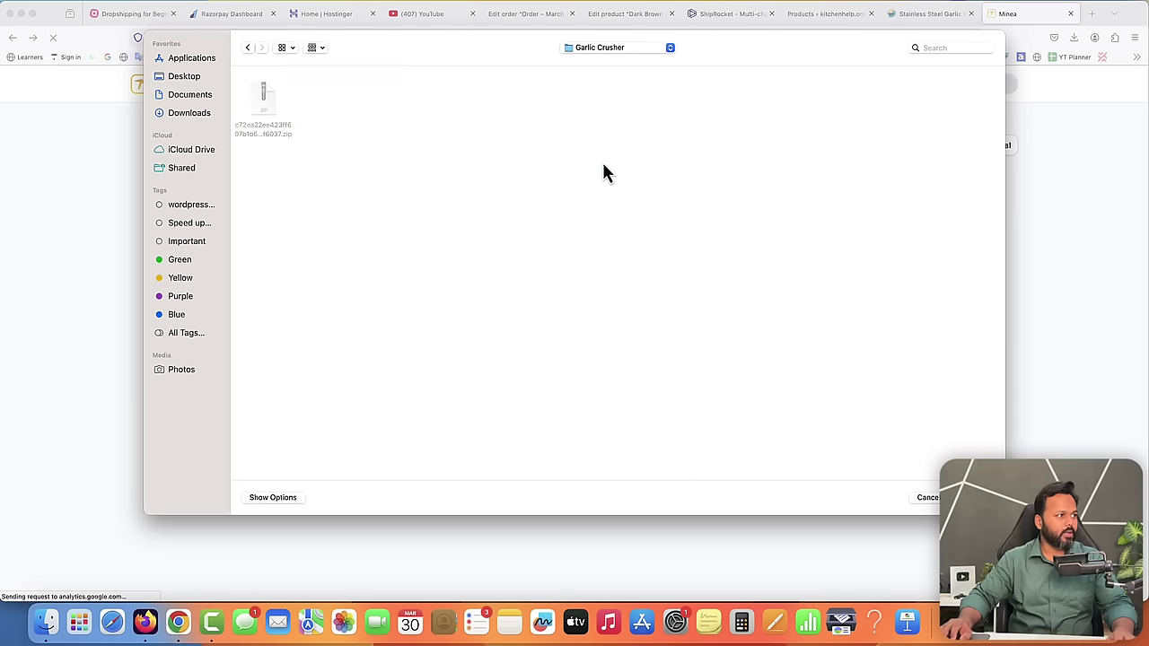
double_click(269, 106)
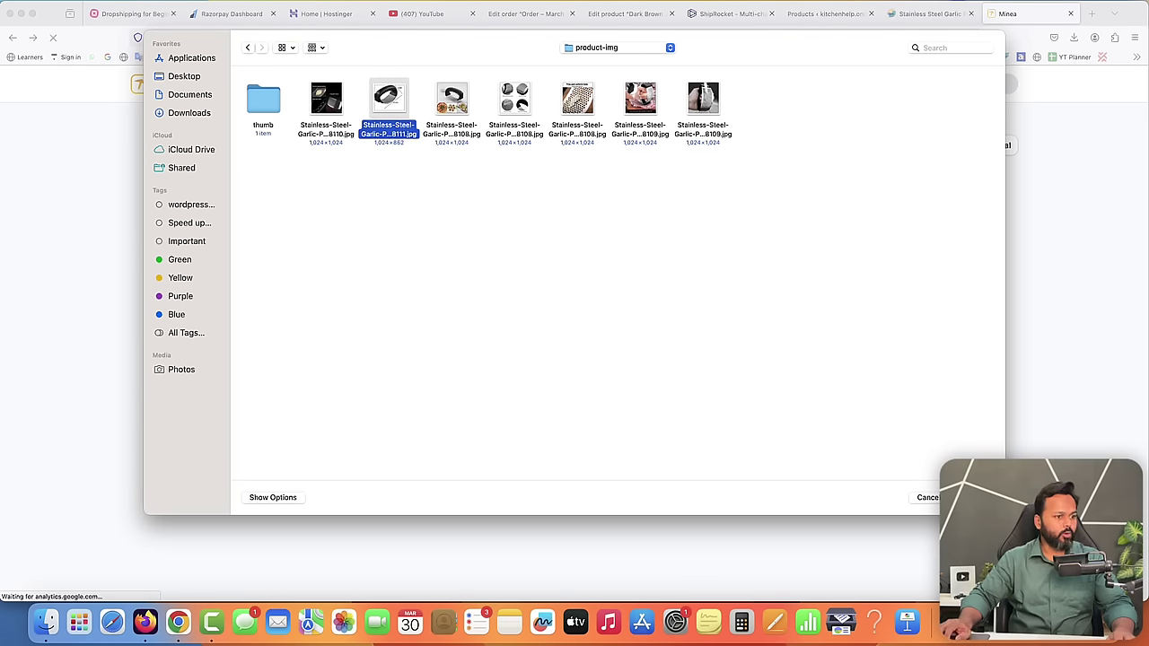
key("Return")
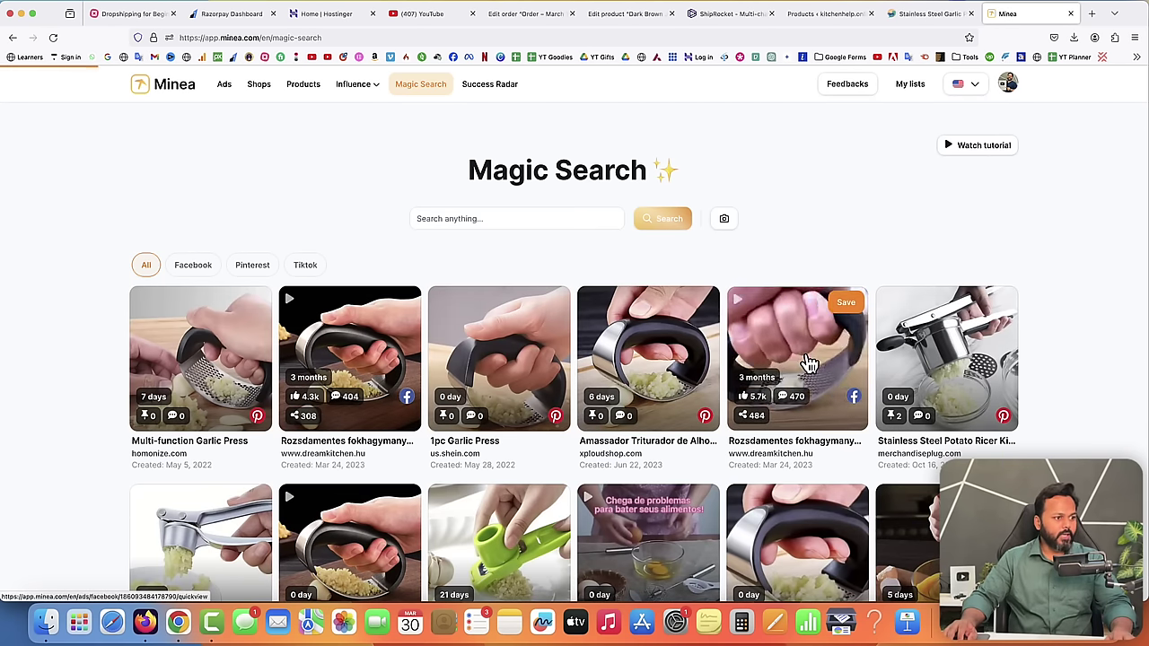
left_click(809, 363)
left_click(943, 84)
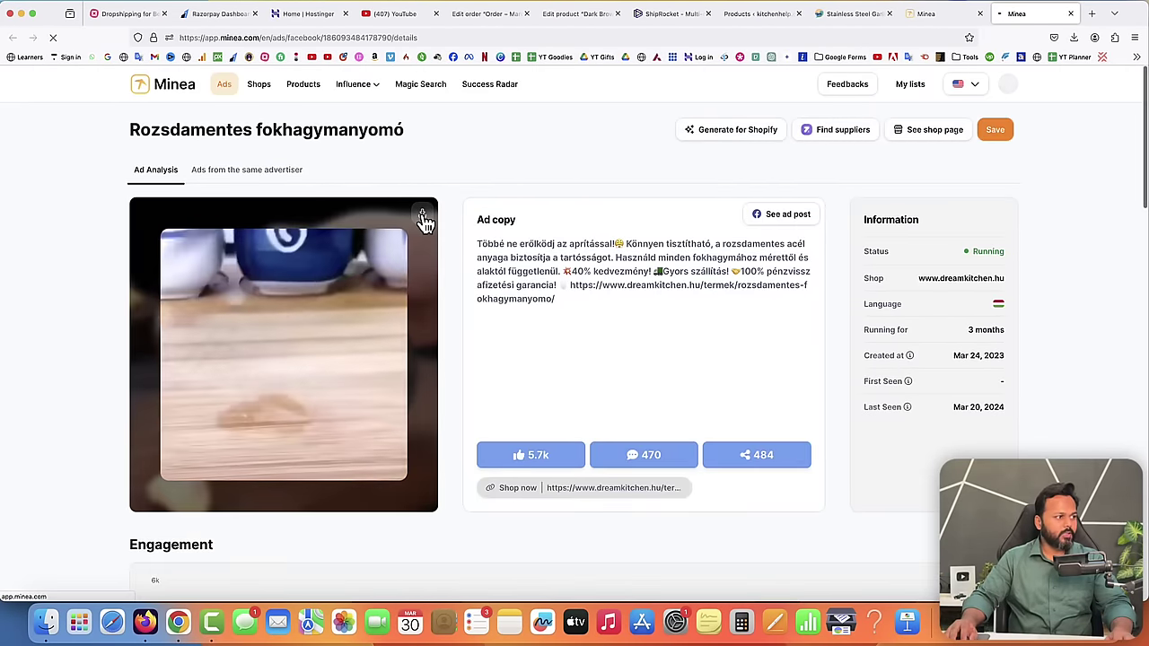
Step: Download the ad's media zip and confirm the MP4 video in the Garlic Crusher folder
left_click(423, 219)
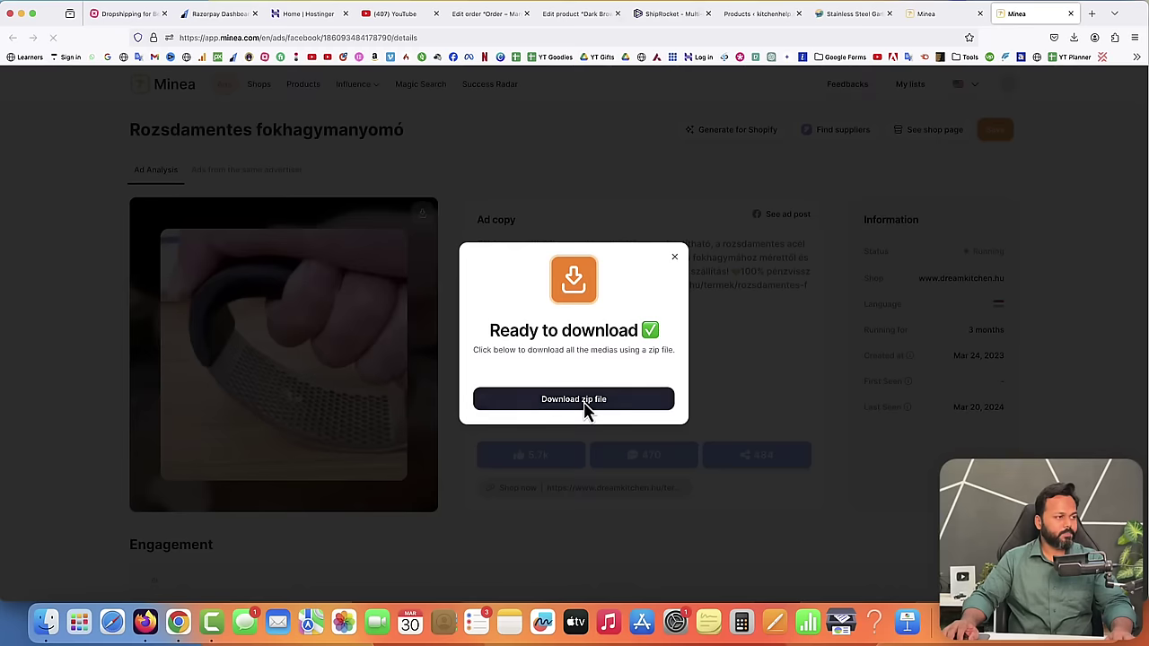
left_click(585, 409)
key("Return")
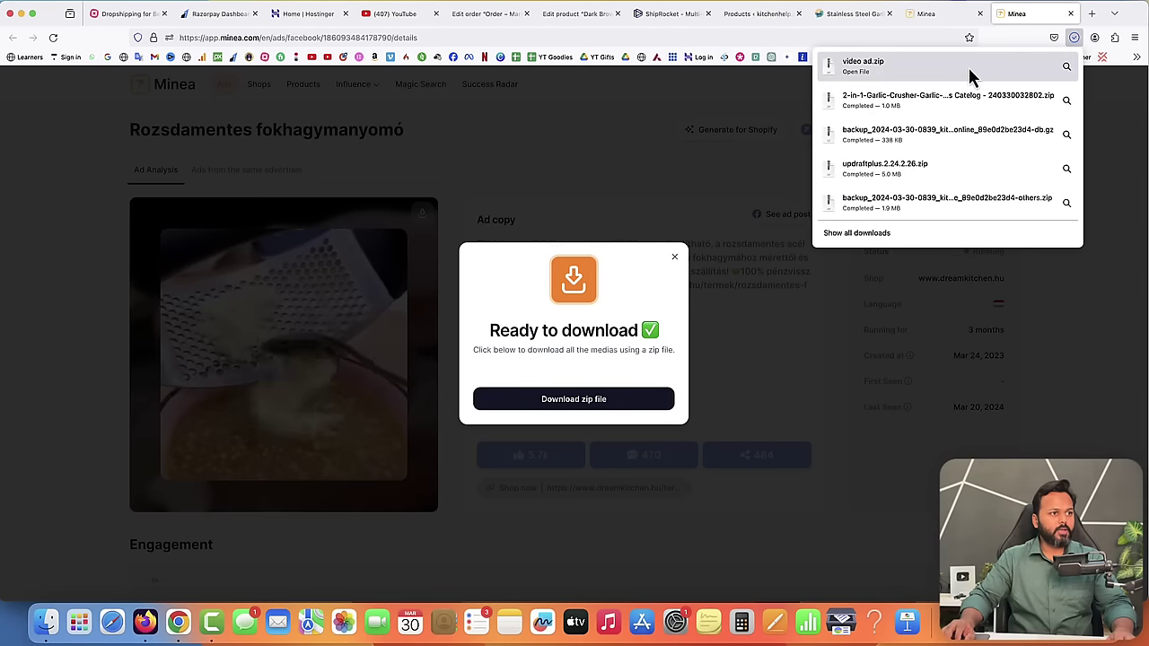
left_click_drag(505, 171, 599, 283)
left_click(641, 285)
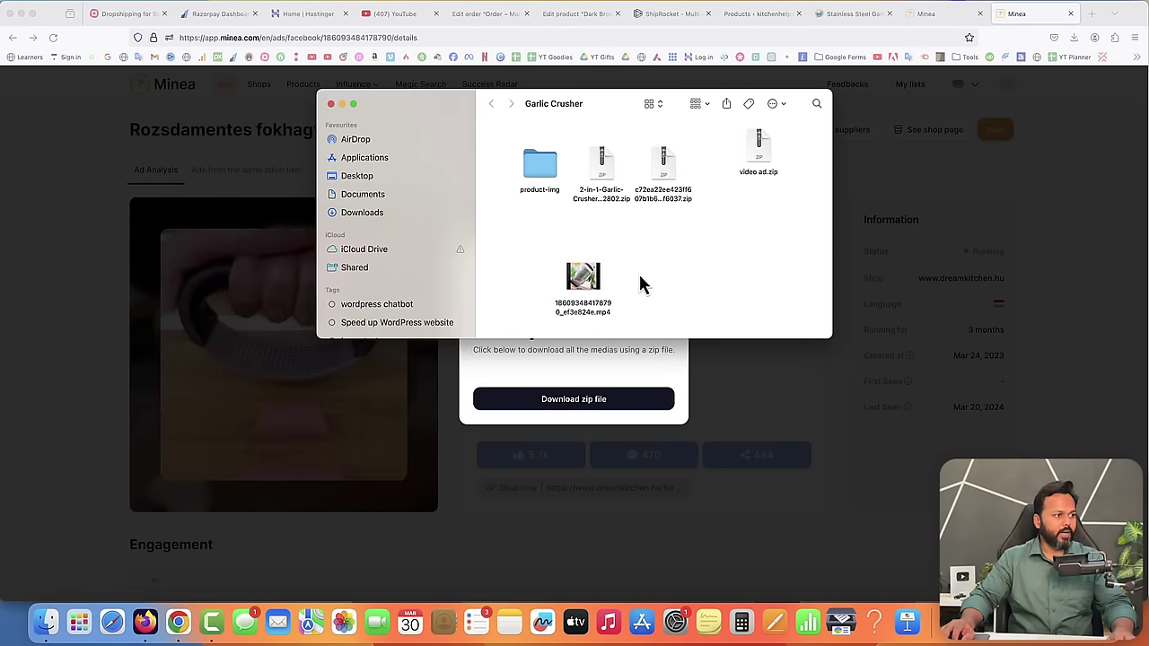
left_click(330, 103)
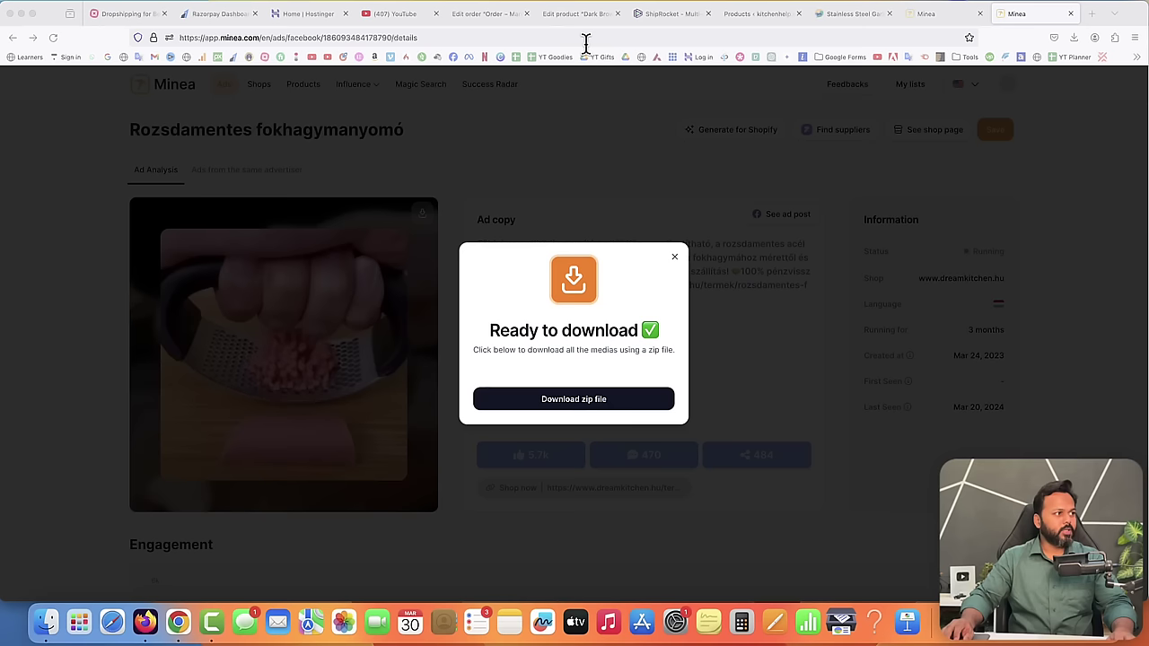
Step: Close the Razorpay, Hostinger, YouTube, Edit order, Edit product, ShipRocket and WooCommerce products tabs
left_click(255, 14)
left_click(255, 15)
left_click(255, 15)
left_click(255, 14)
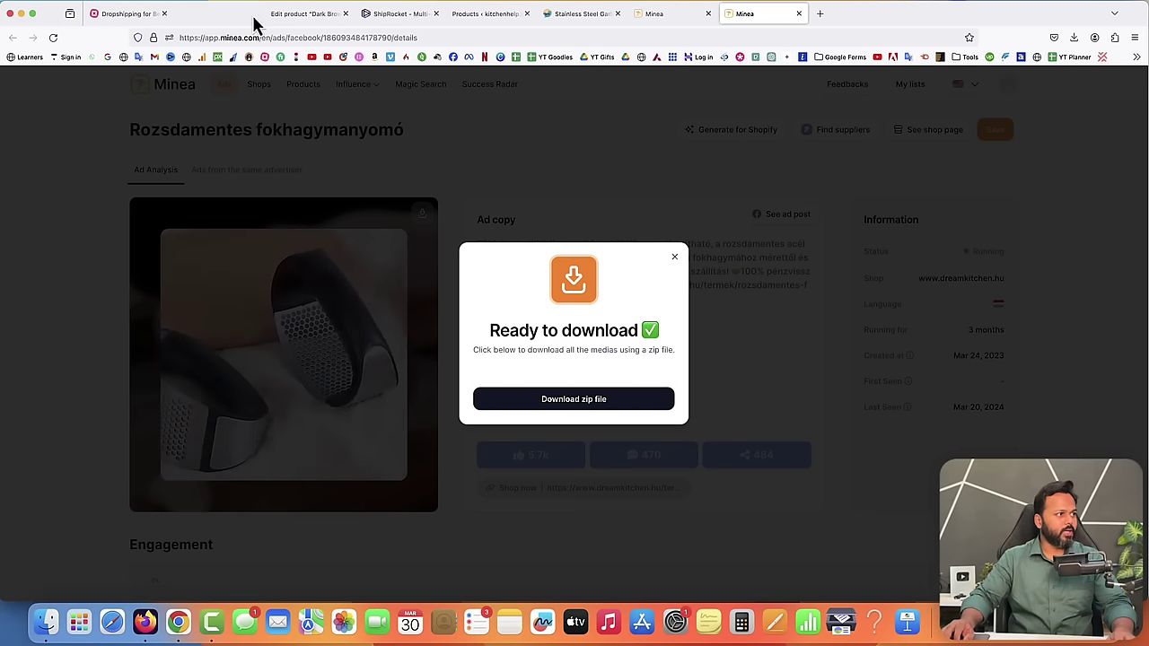
left_click(255, 15)
left_click(255, 14)
left_click(255, 14)
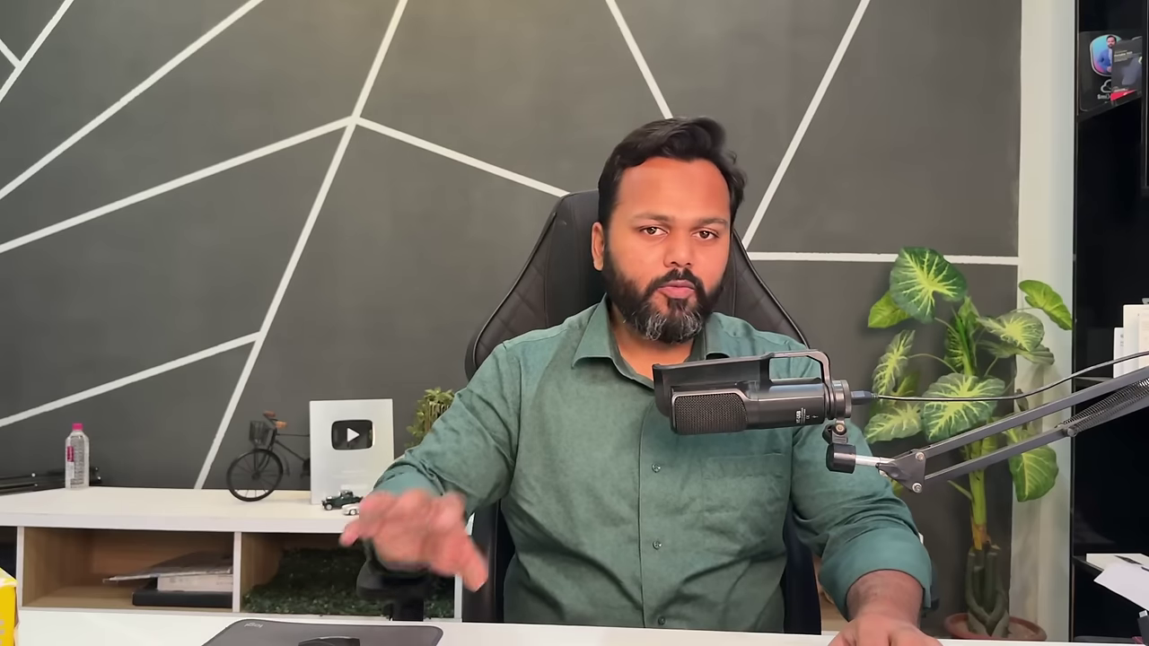
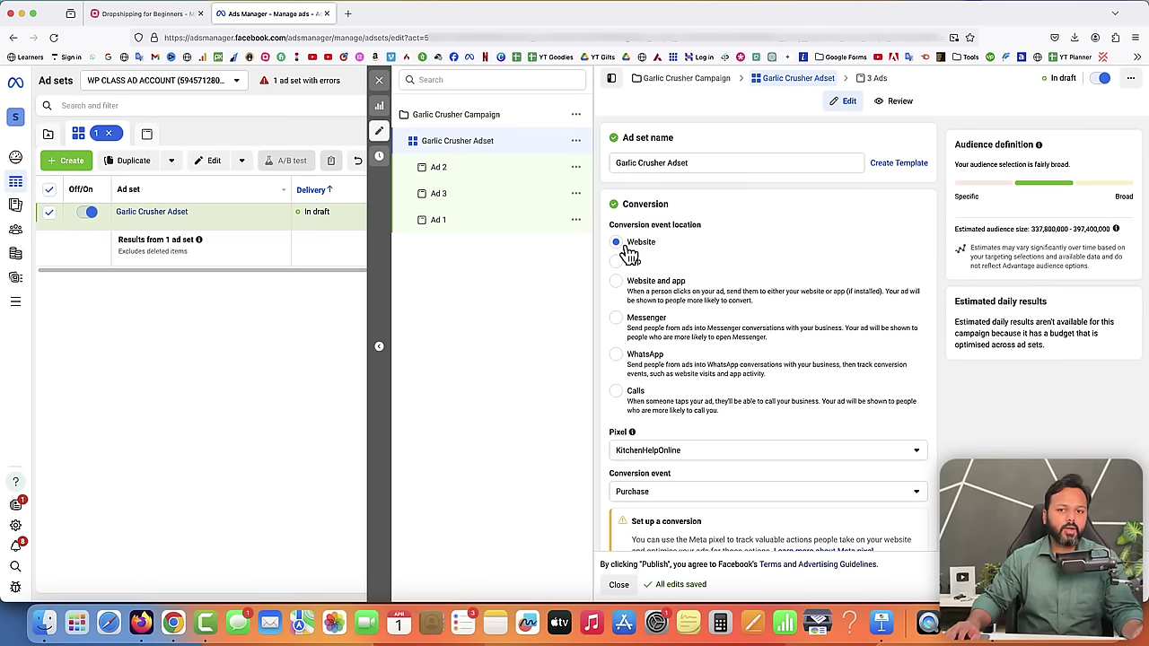
Step: Review the Garlic Crusher Adset's budget, schedule, audience and detailed targeting, then open Ad 1
scroll(633, 258, "down", 5)
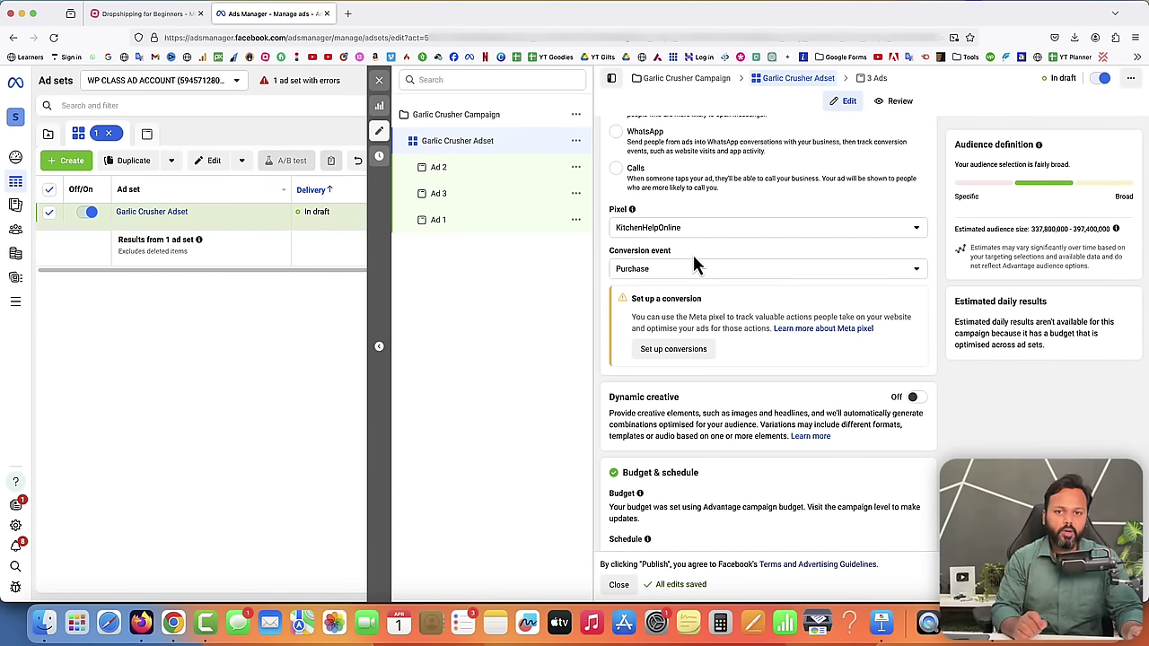
scroll(692, 253, "down", 5)
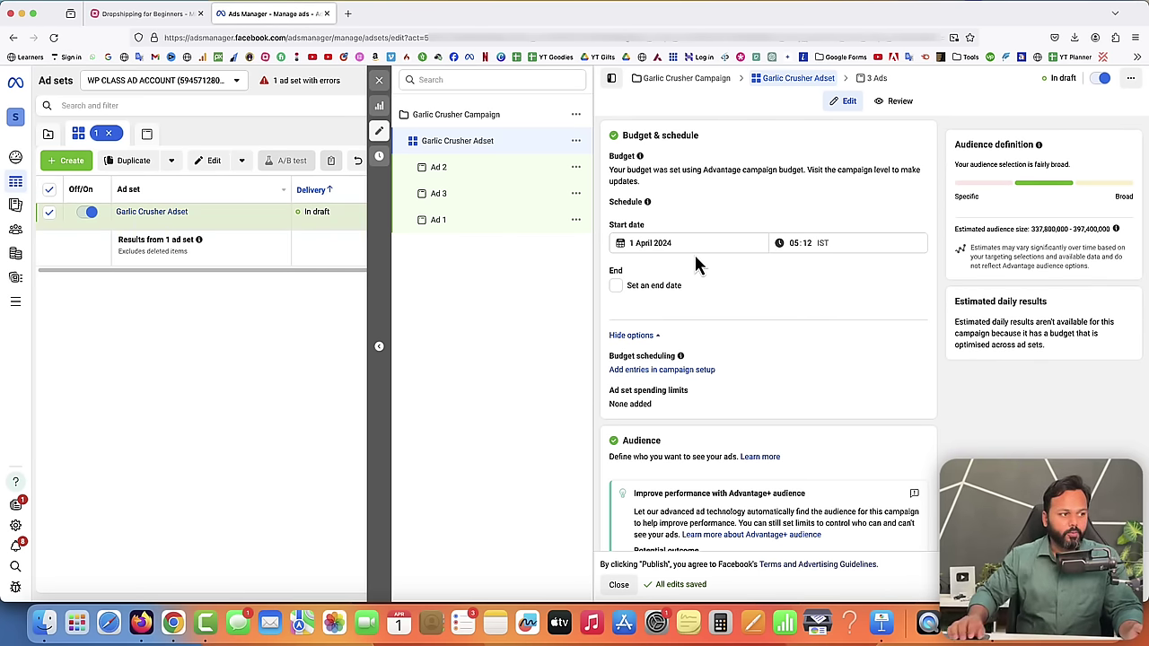
scroll(695, 260, "down", 5)
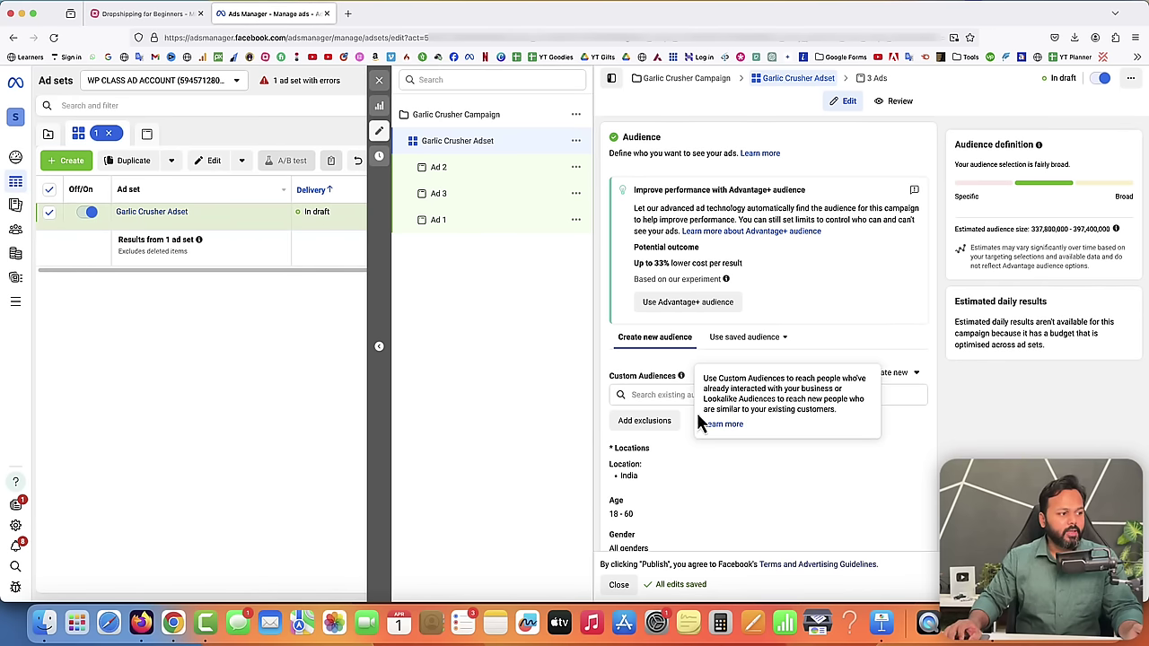
scroll(704, 424, "down", 5)
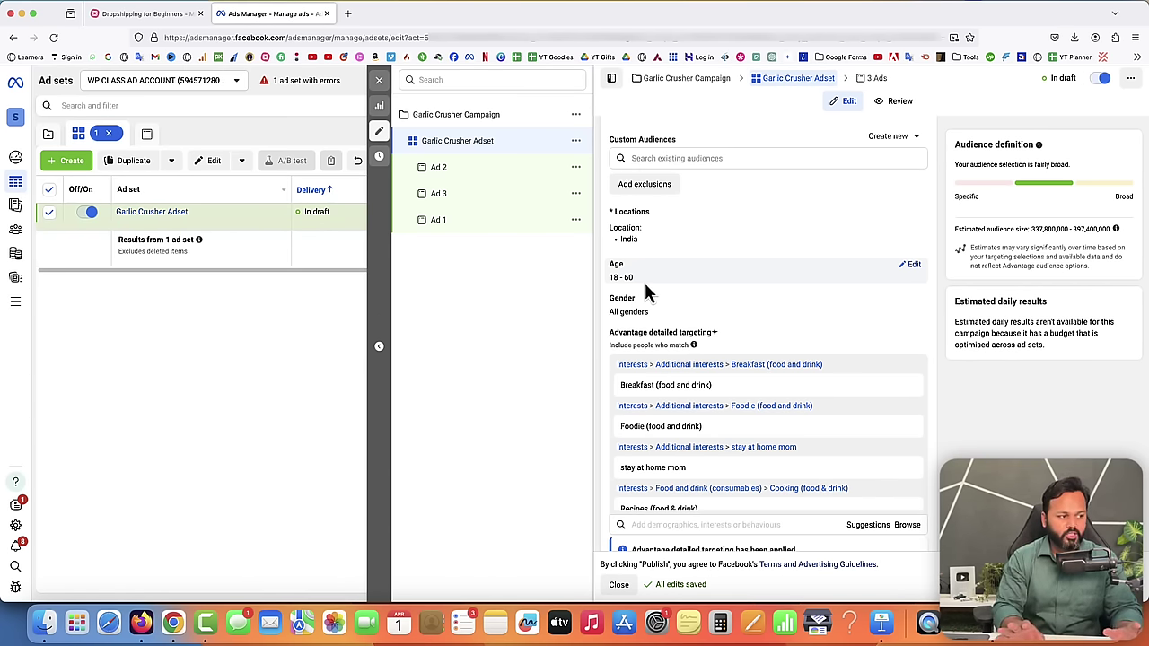
scroll(716, 314, "down", 2)
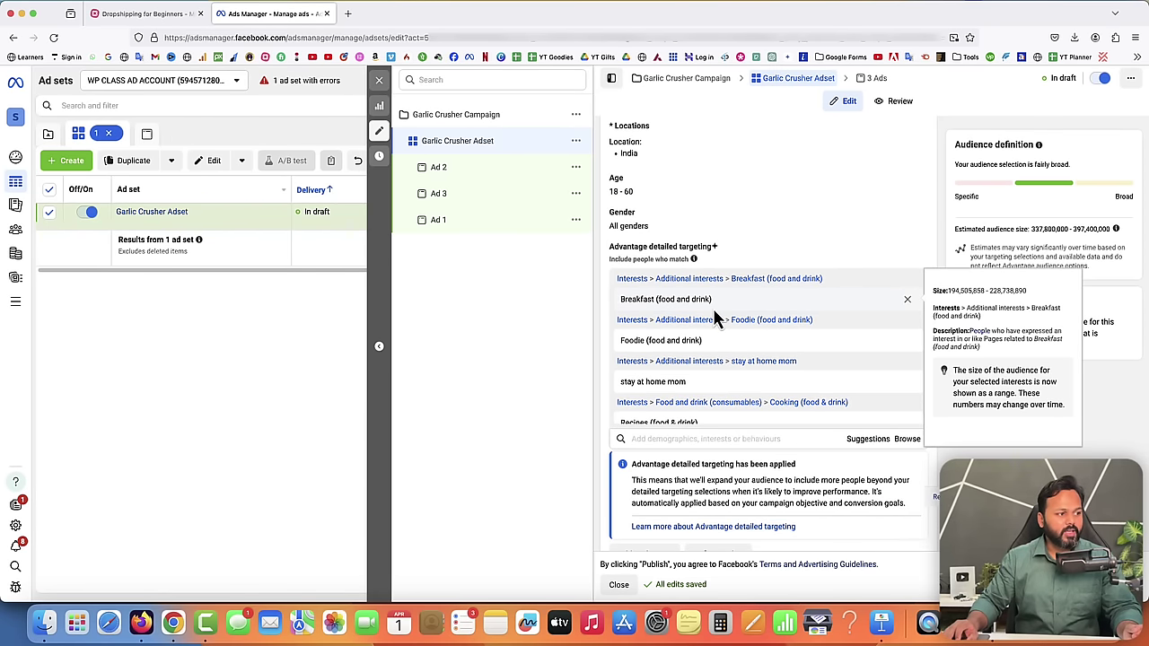
scroll(713, 308, "down", 1)
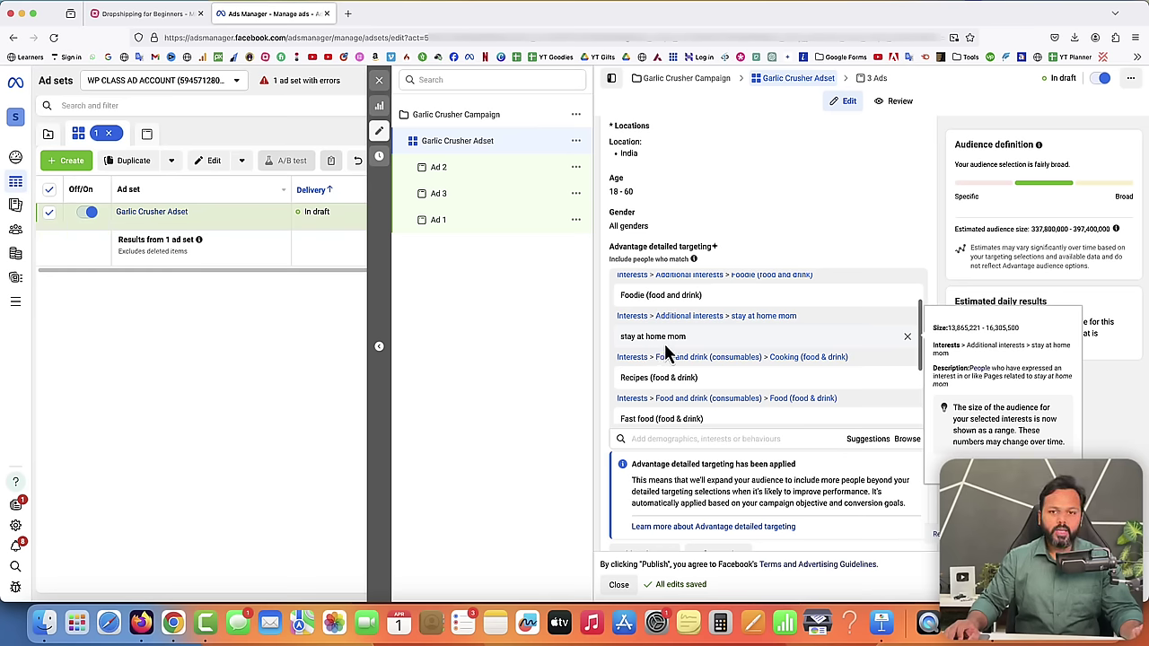
scroll(666, 355, "down", 1)
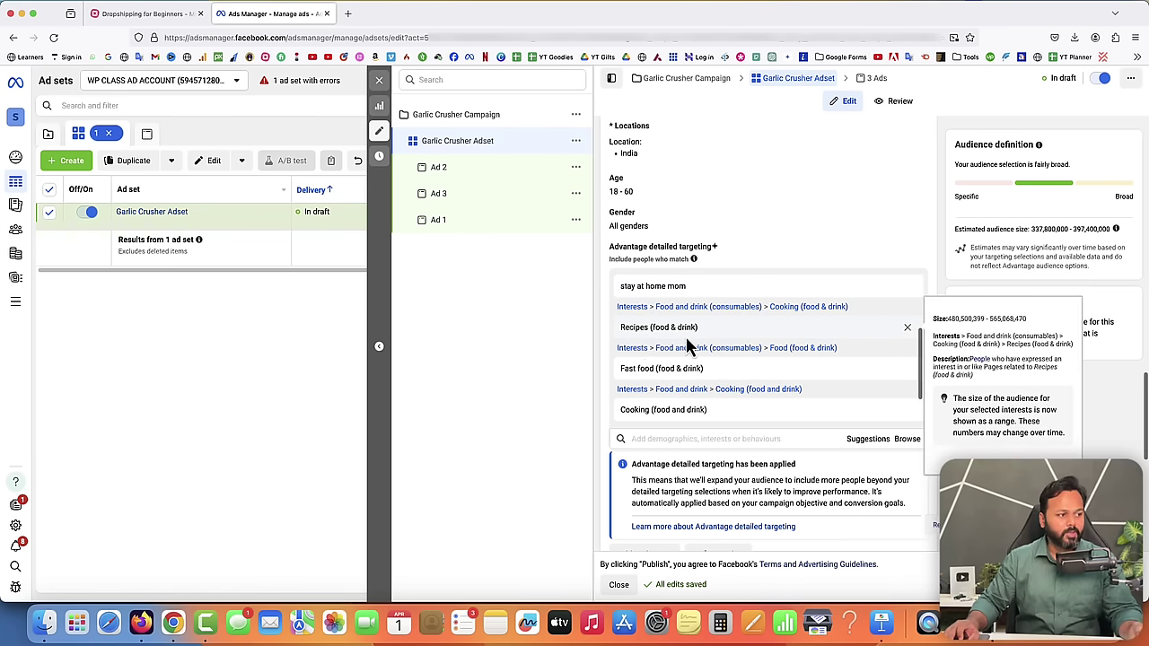
scroll(718, 380, "down", 1)
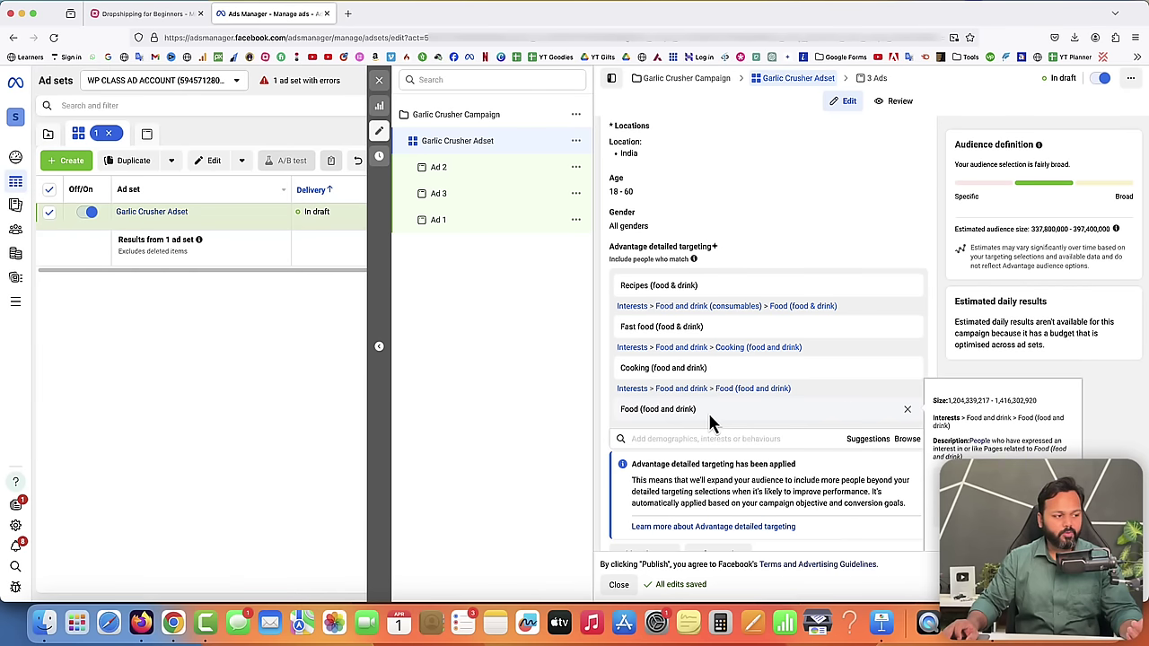
scroll(708, 412, "down", 5)
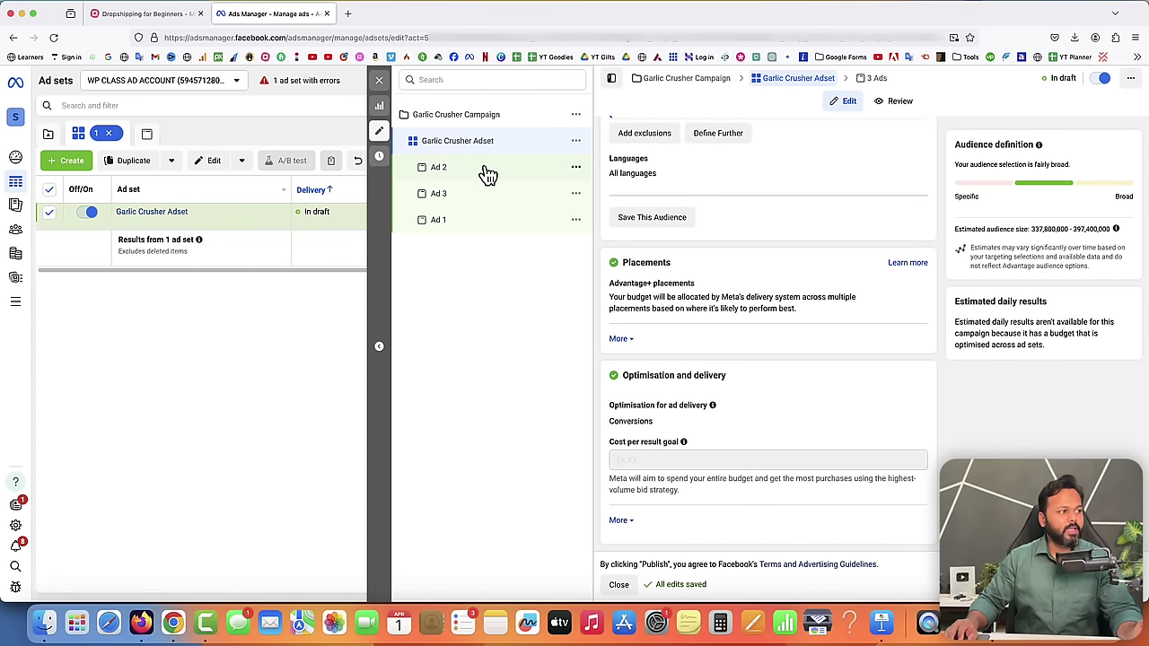
left_click(459, 227)
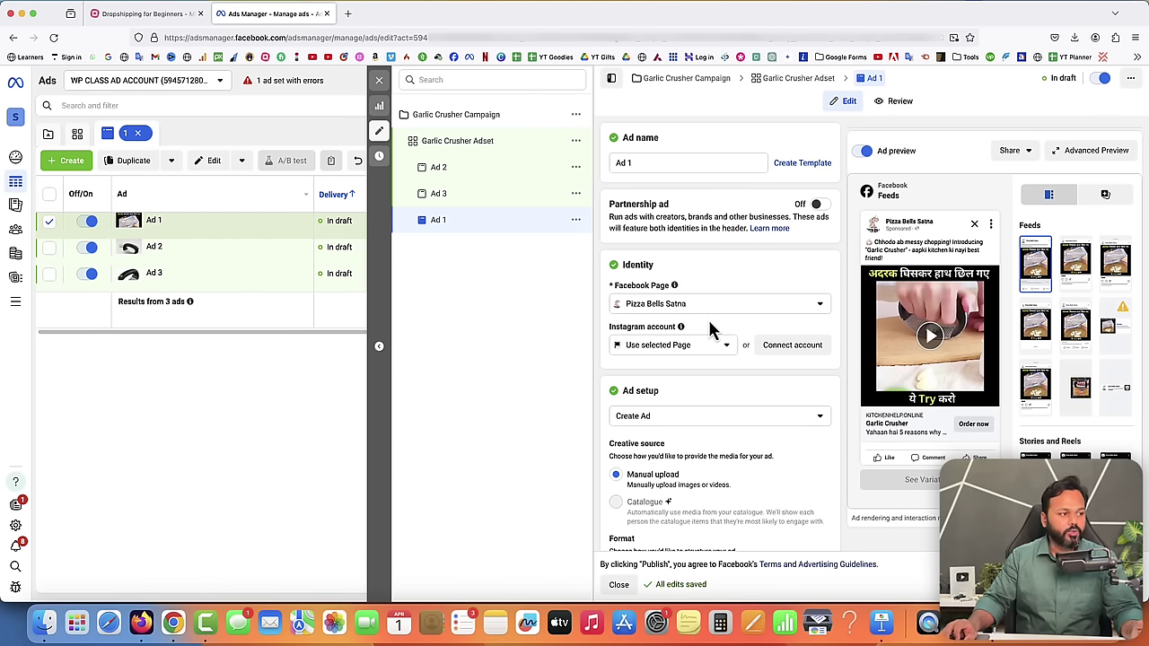
Step: Review Ad 1's media placement count and primary text, leaving the text unchanged
scroll(711, 328, "down", 10)
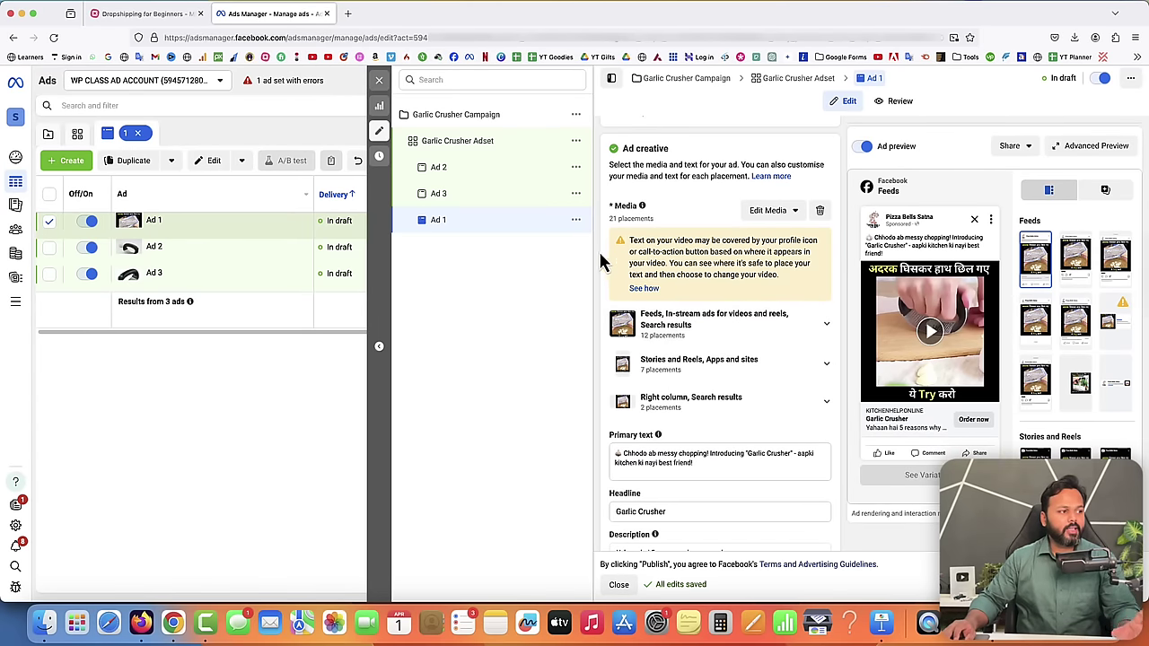
left_click_drag(611, 219, 643, 219)
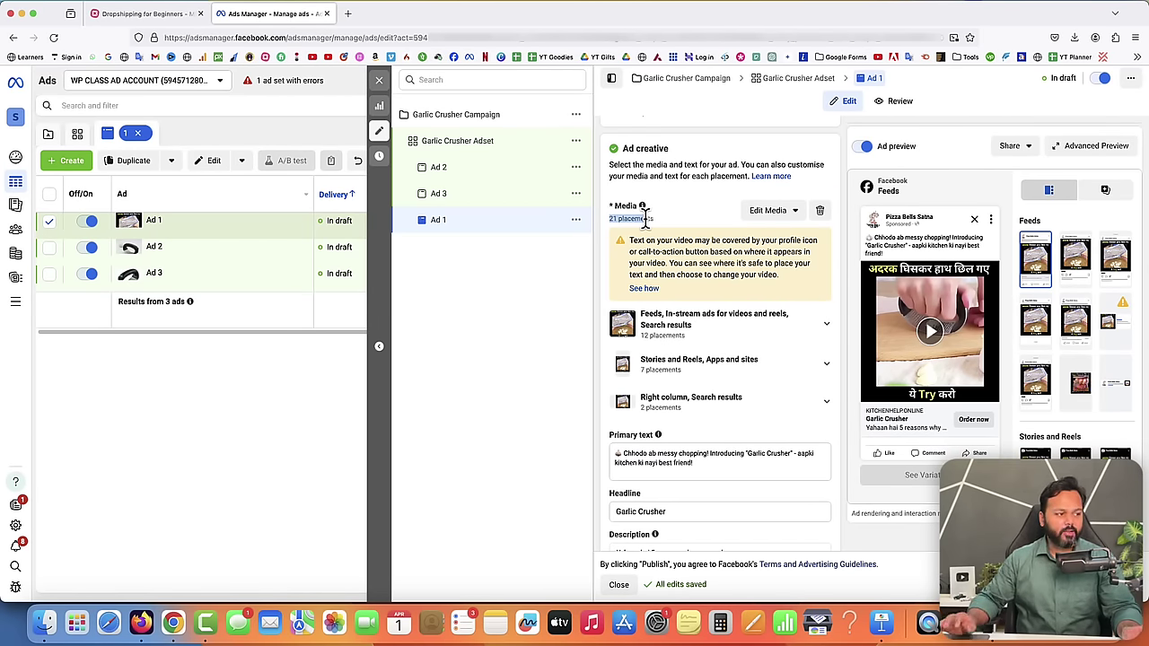
scroll(779, 296, "down", 4)
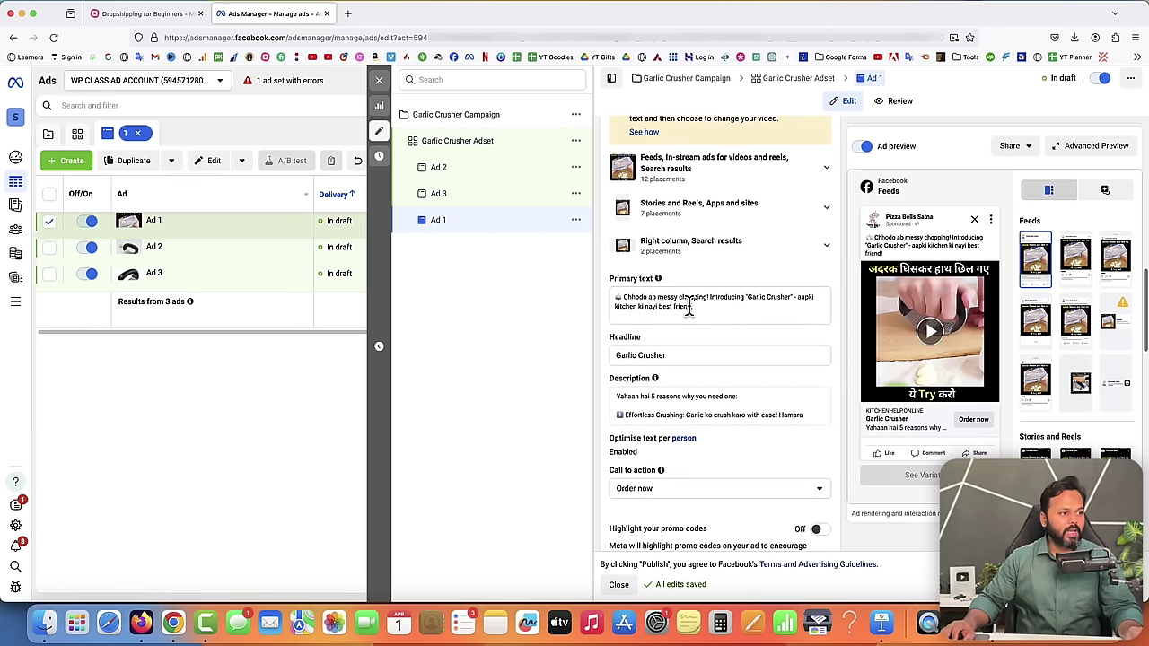
left_click(692, 307)
left_click_drag(692, 307, 614, 297)
left_click(747, 345)
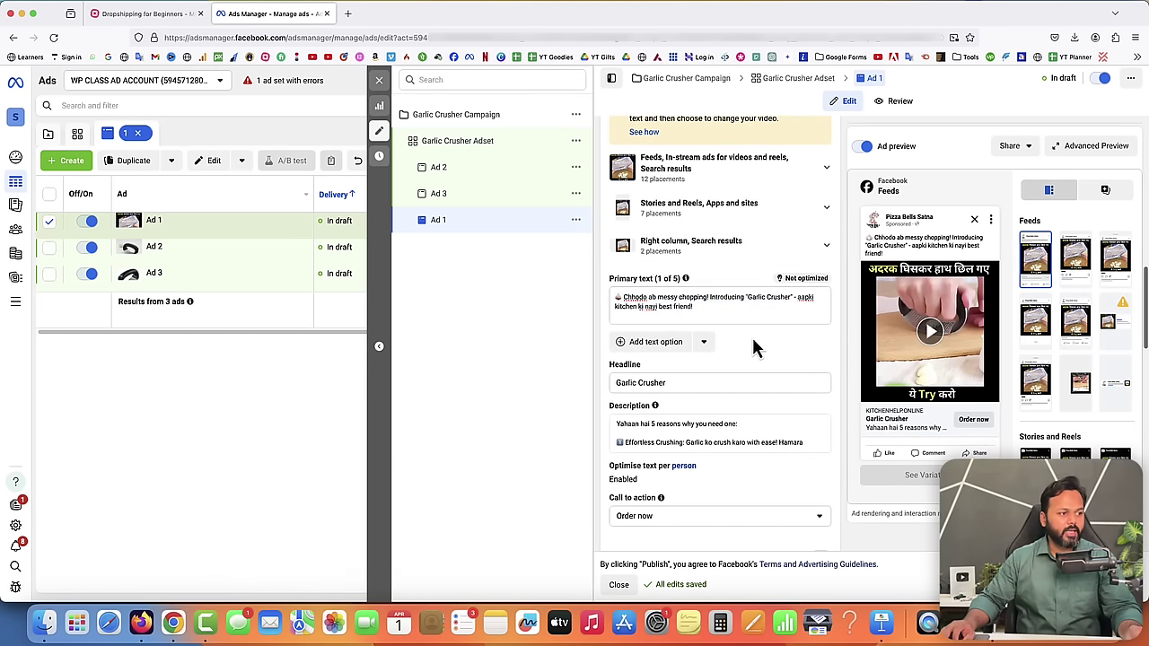
Step: Check the call-to-action choices and keep Order now for Ad 1
scroll(709, 337, "down", 2)
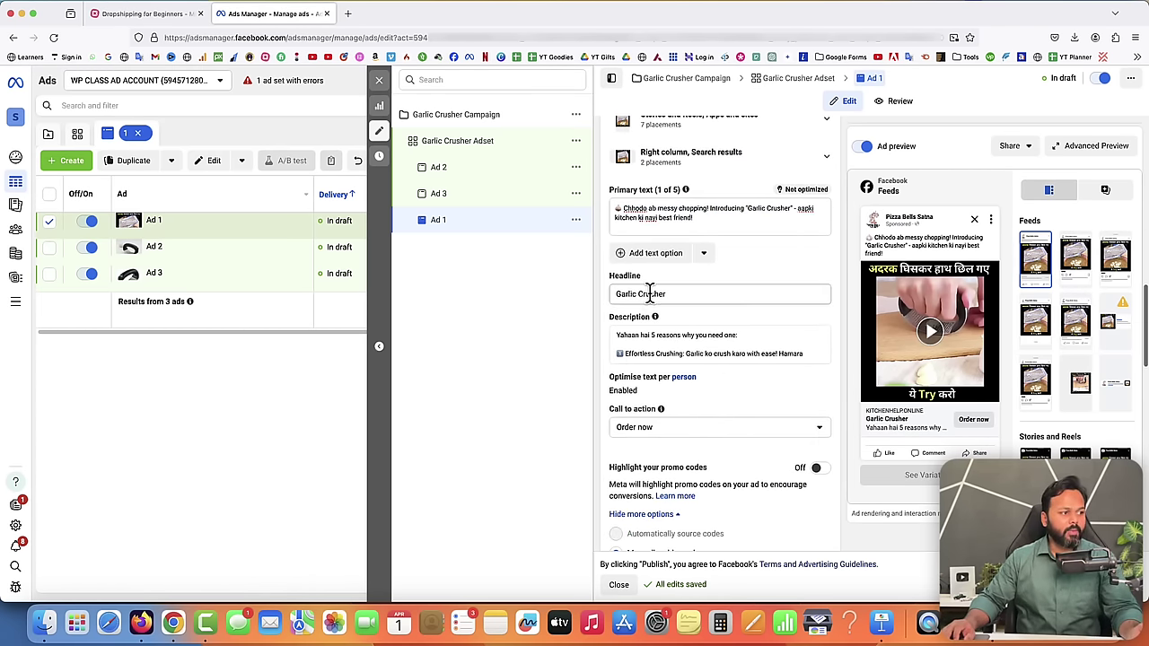
scroll(701, 331, "down", 1)
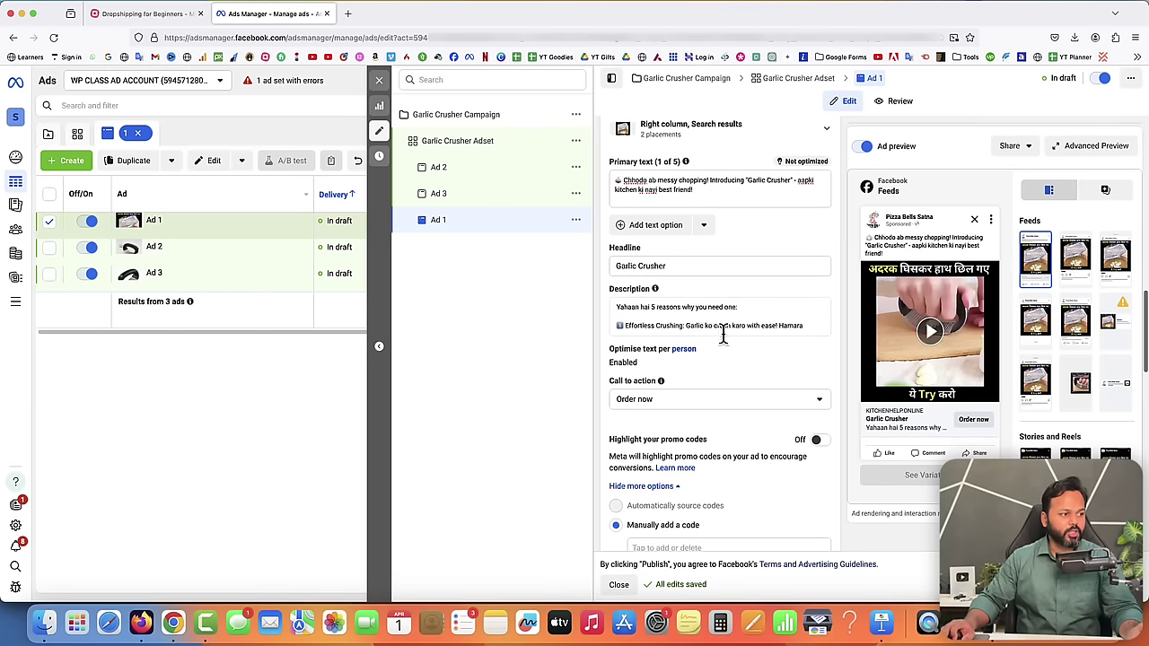
scroll(723, 336, "down", 3)
left_click(666, 323)
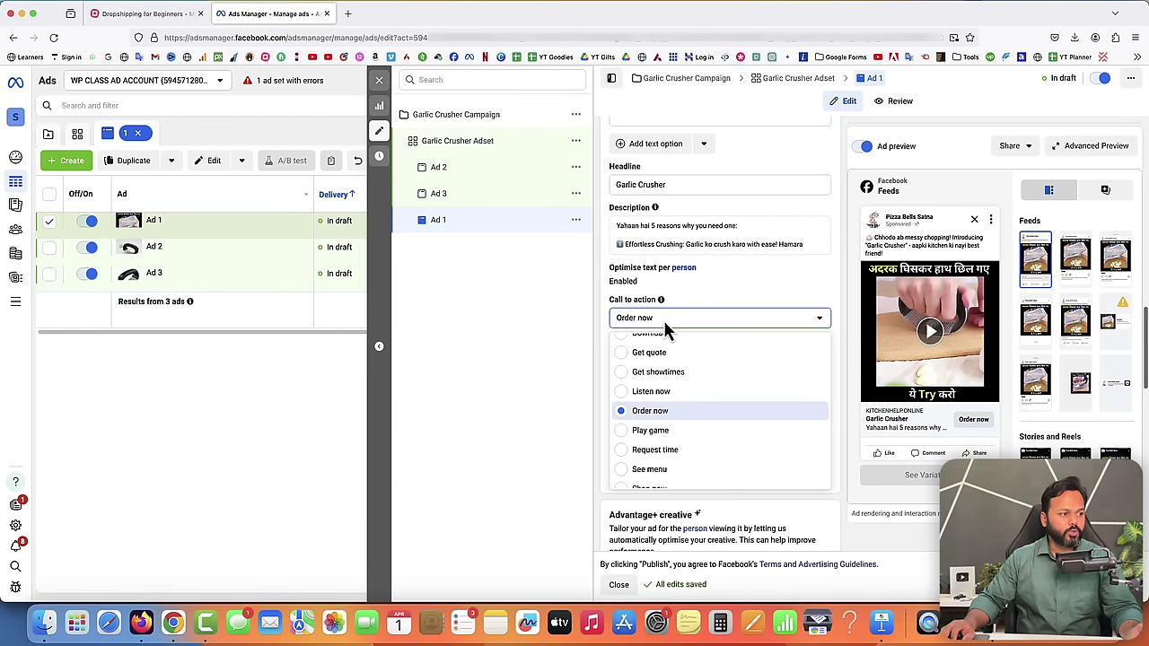
scroll(703, 409, "up", 2)
scroll(703, 410, "up", 2)
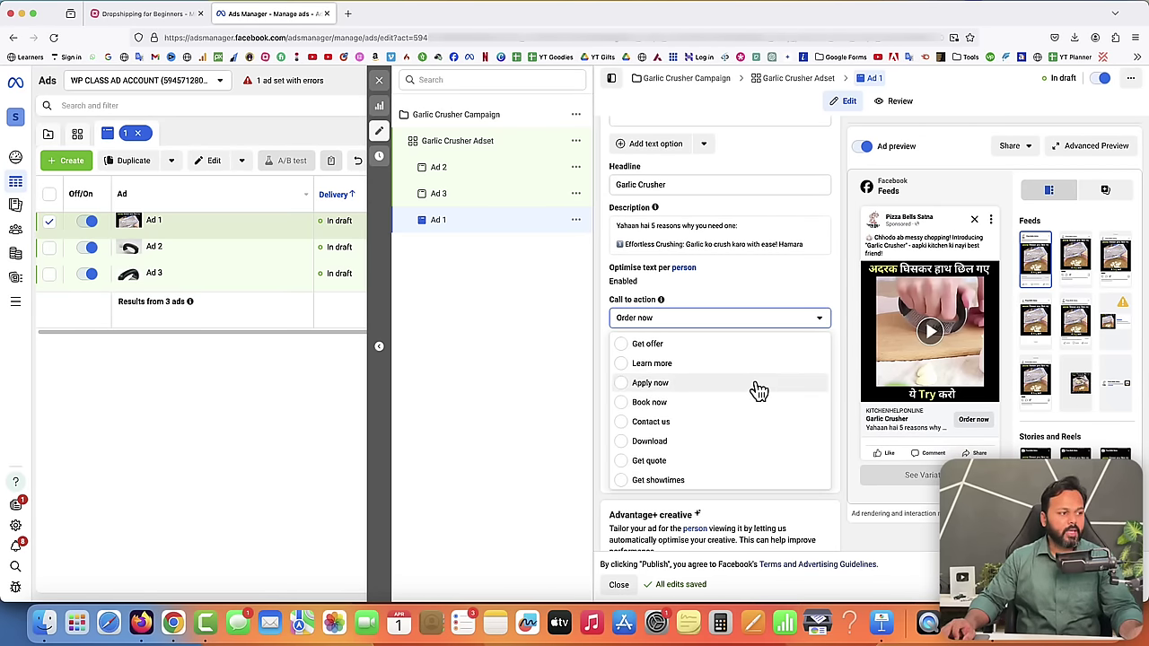
scroll(757, 390, "down", 3)
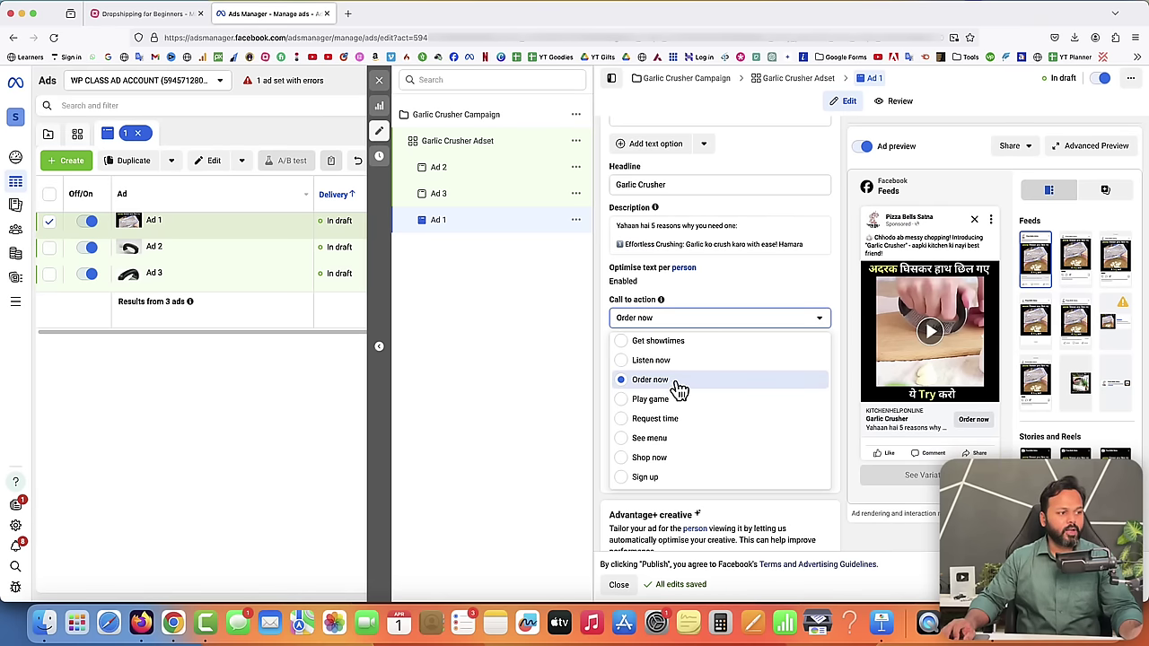
left_click(842, 316)
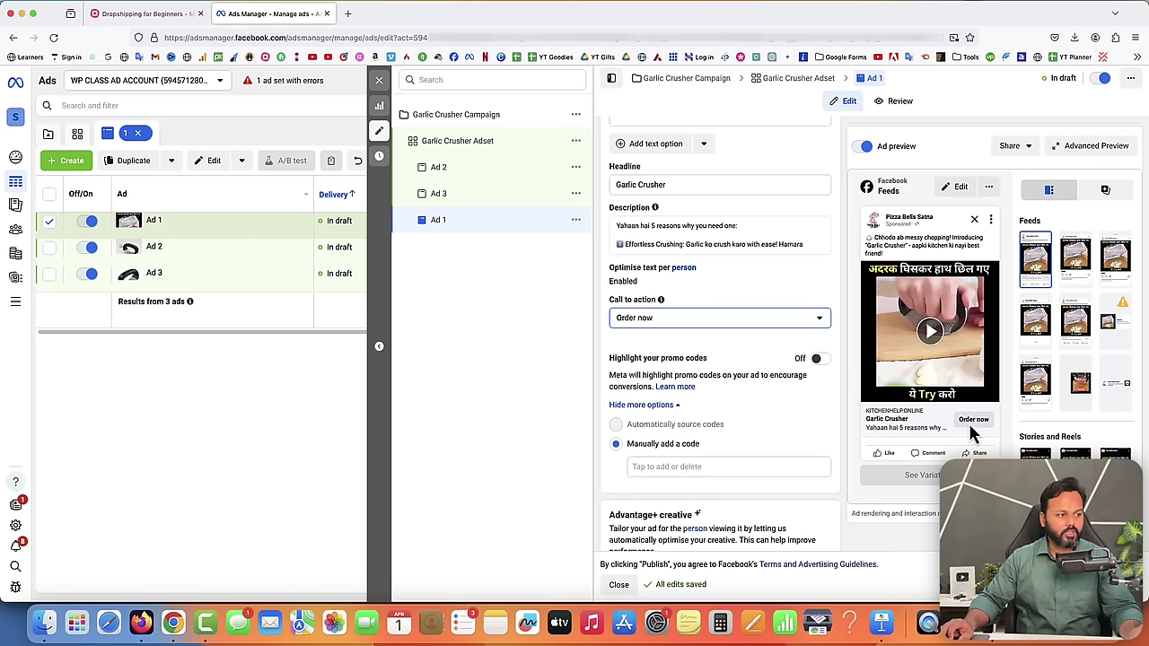
Step: Confirm Ad 1 tracks conversions with the KitchenHelpOnline dataset, then open Ad 2
scroll(741, 413, "down", 5)
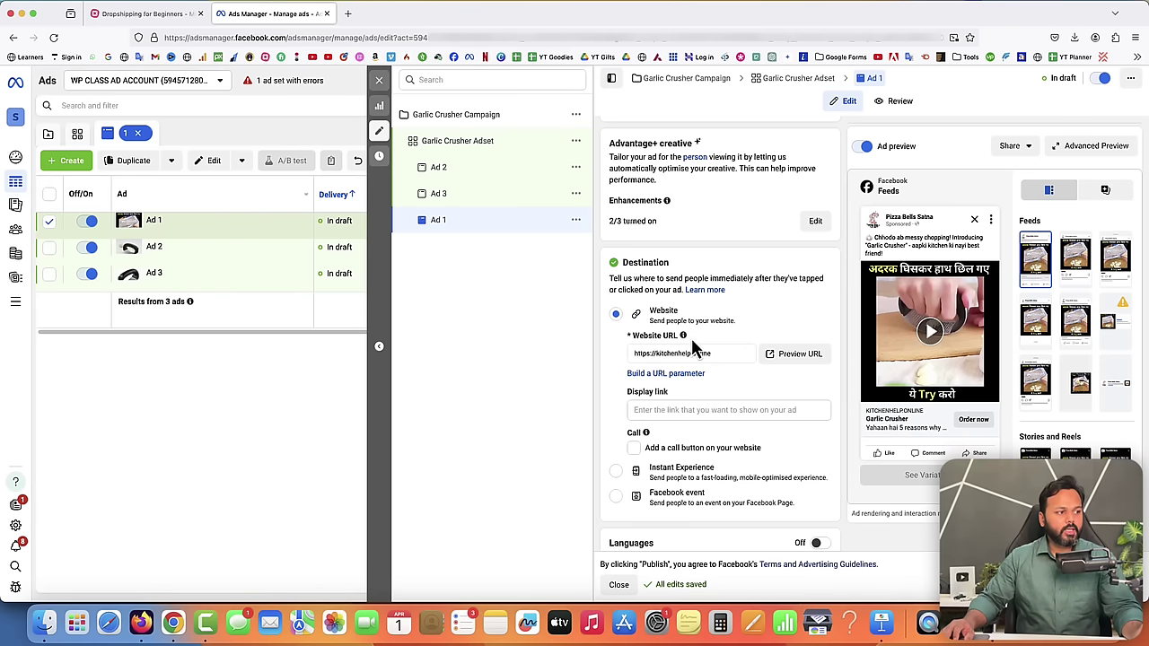
scroll(745, 386, "down", 2)
scroll(745, 386, "down", 4)
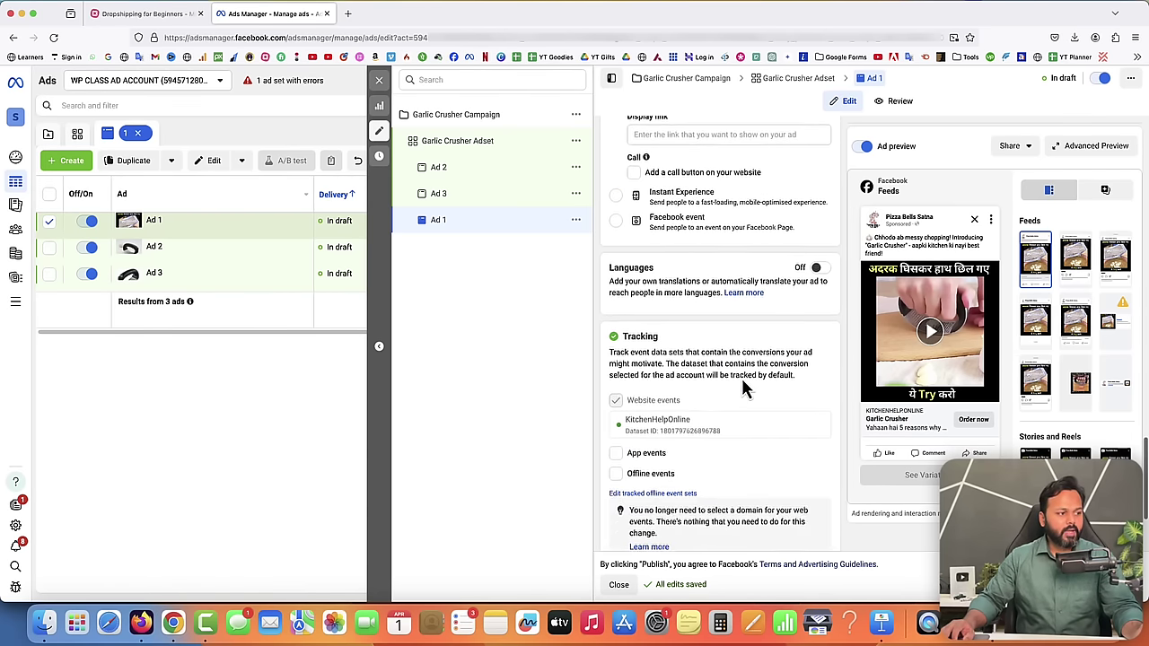
scroll(688, 388, "down", 2)
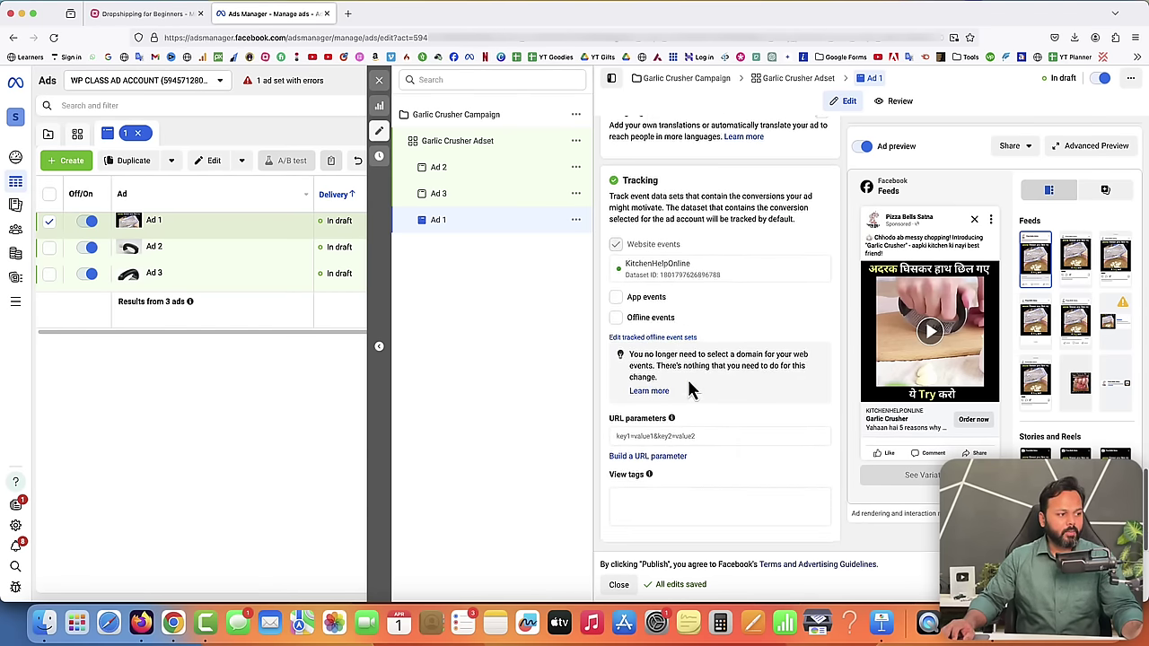
left_click(438, 167)
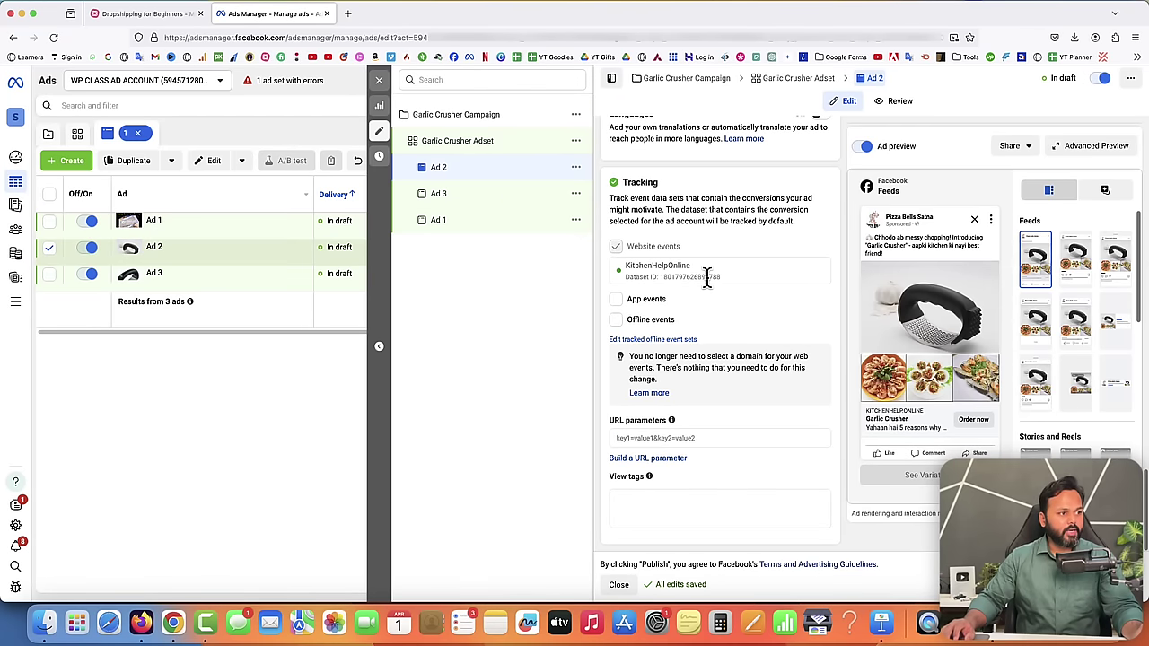
Step: Check Ad 2's website destination, then open Ad 3
scroll(726, 326, "up", 8)
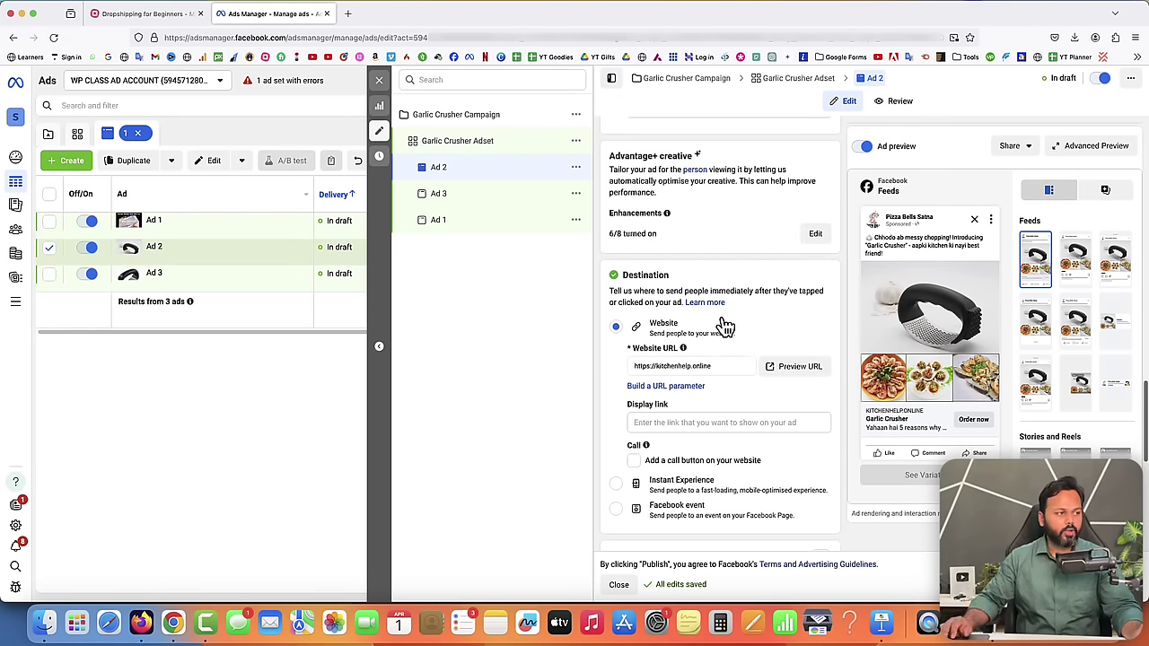
scroll(726, 325, "up", 5)
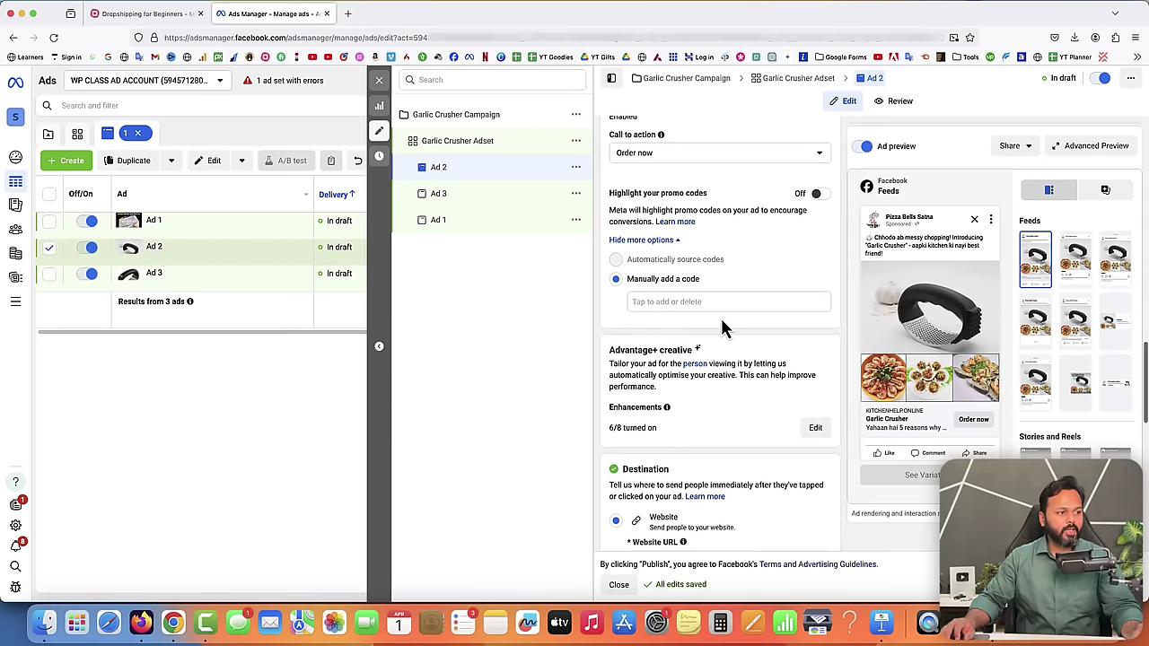
left_click(449, 200)
Step: Look over Ad 3's carousel cards and return to the Garlic Crusher Campaign settings
scroll(746, 299, "up", 15)
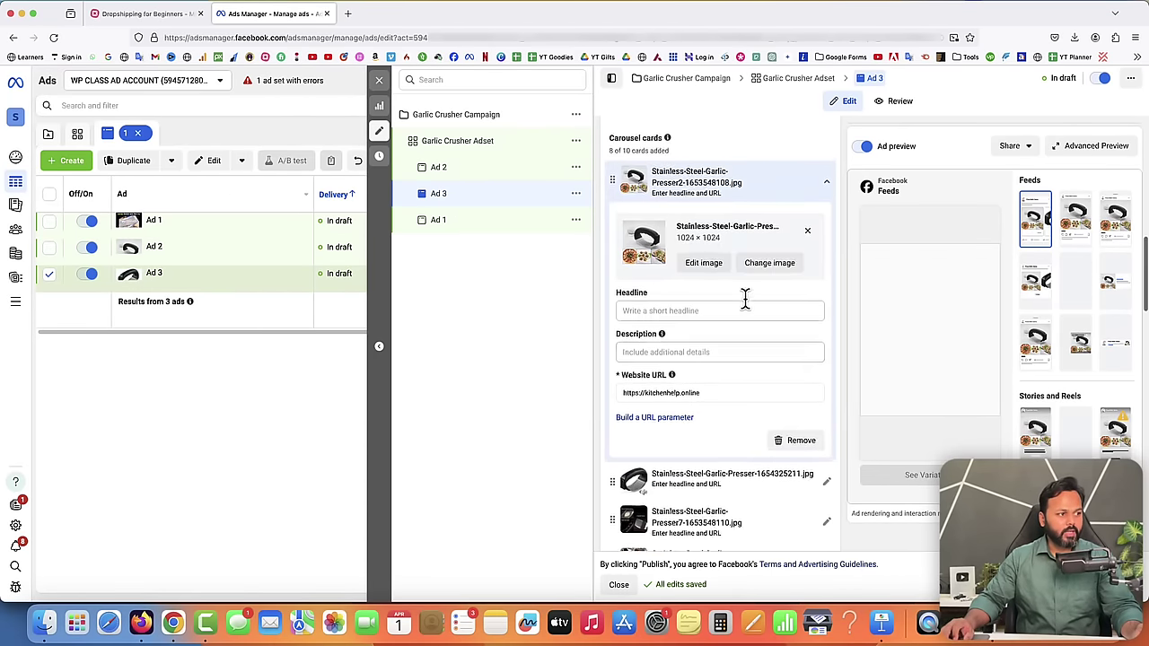
scroll(751, 309, "down", 3)
scroll(751, 309, "down", 8)
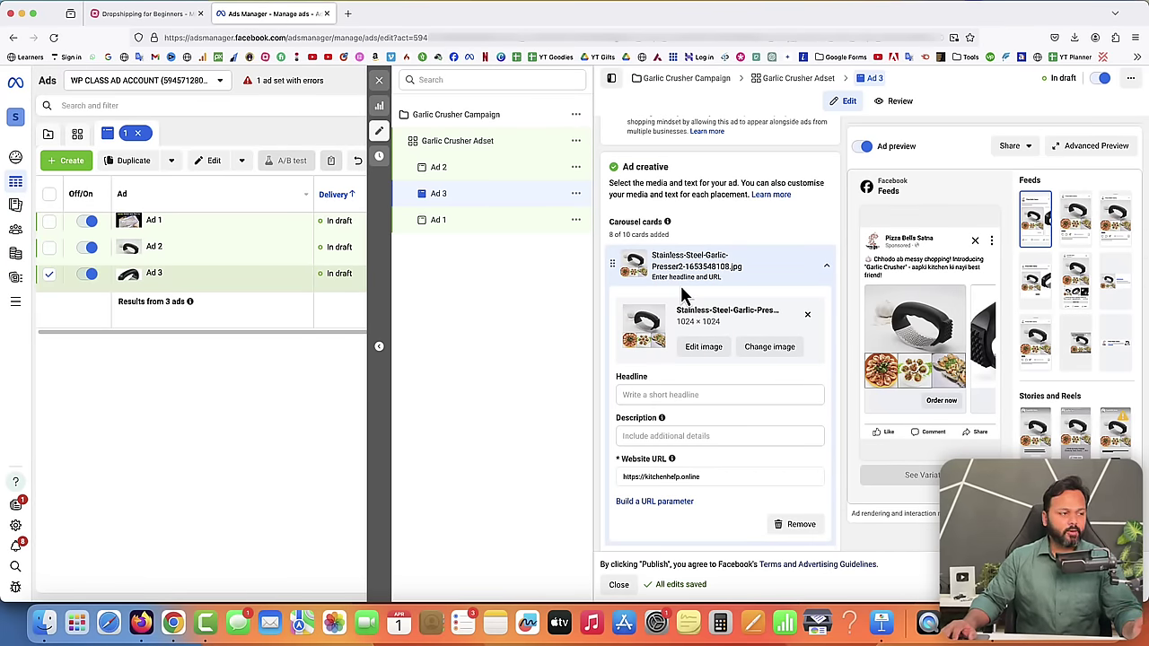
left_click(508, 118)
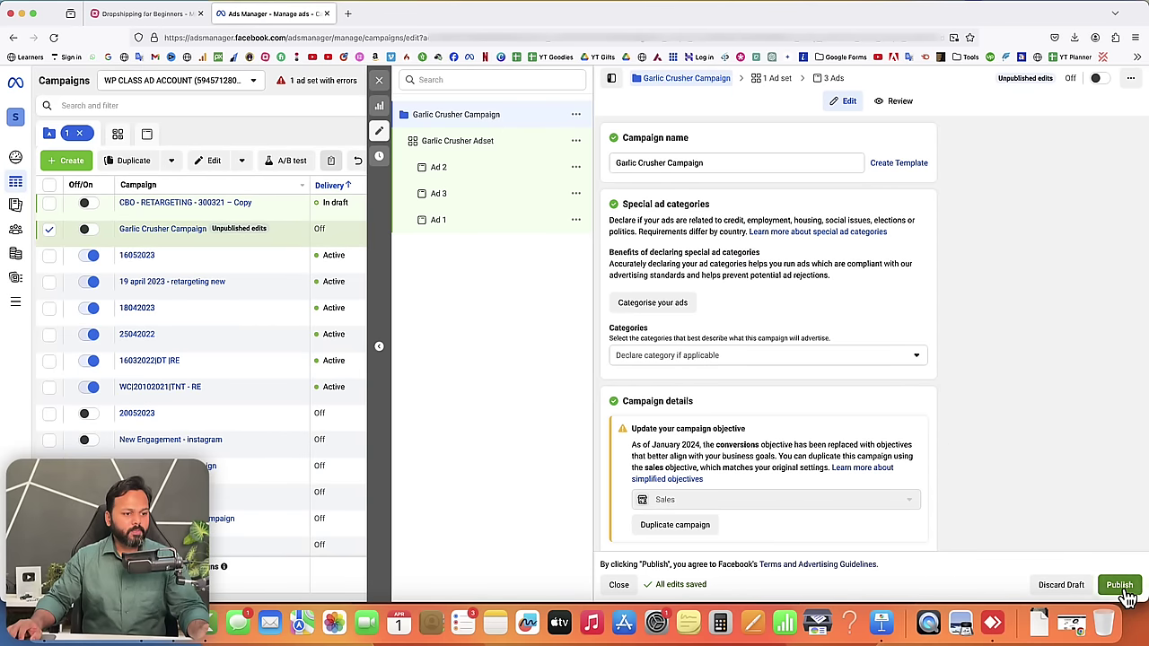
Step: Publish the Garlic Crusher Campaign with its ad set and three ads
left_click(1122, 591)
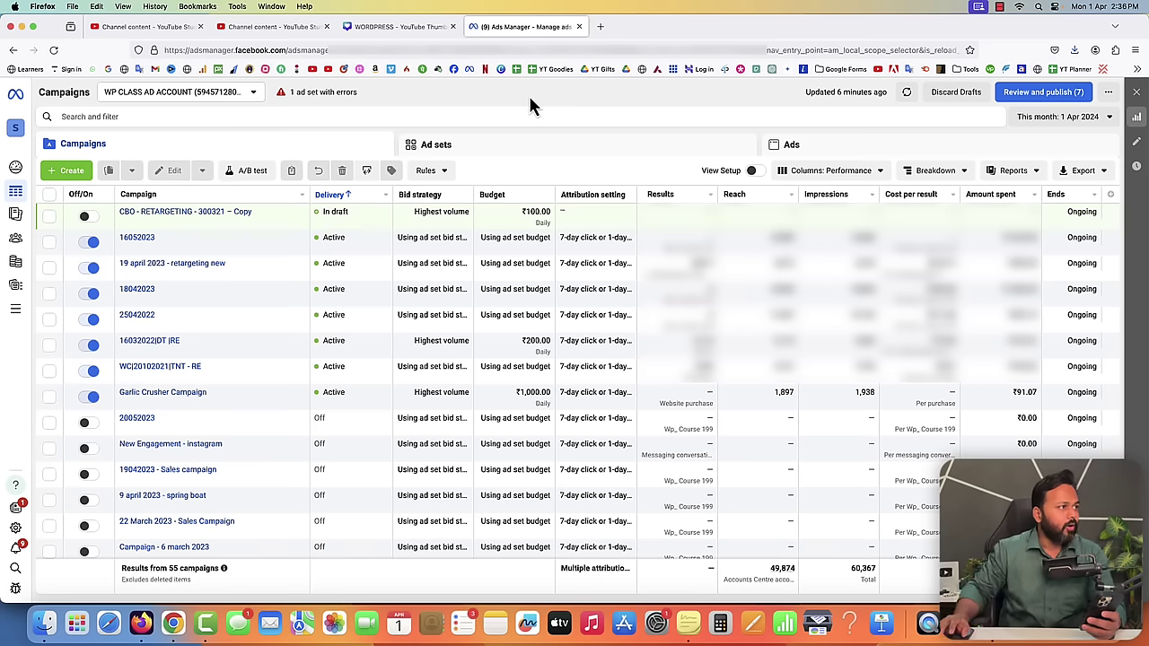
Step: Reload Ads Manager until Garlic Crusher shows 3,115 reach, 3,287 impressions and ₹207.72 spent, then open All tools
left_click(52, 52)
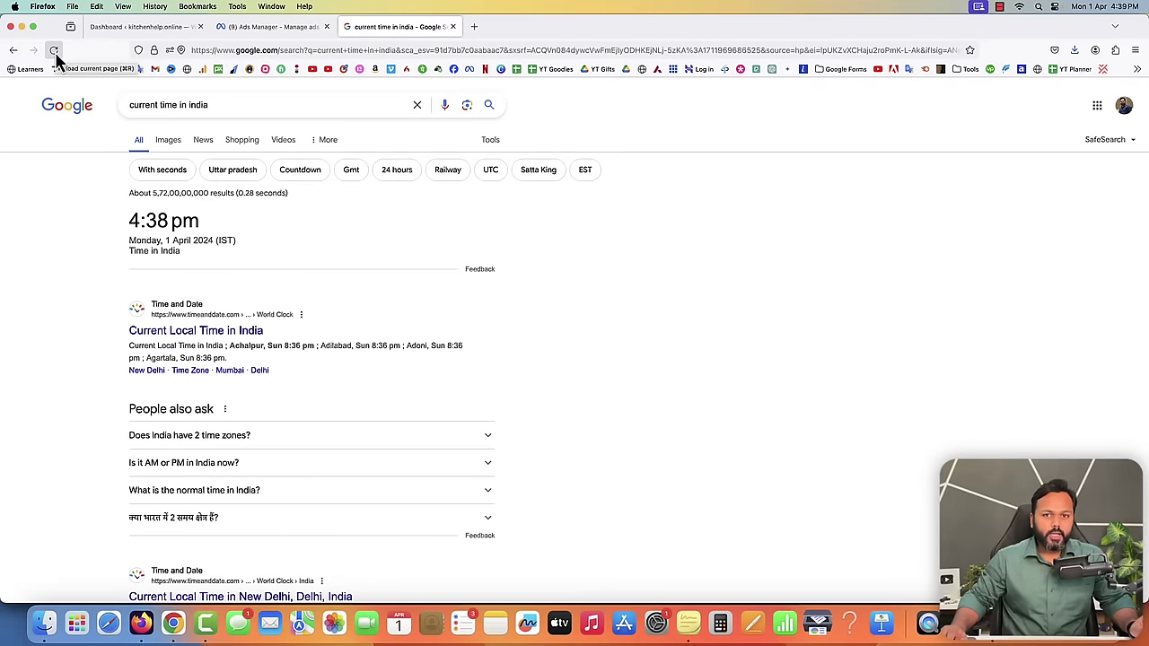
left_click(54, 51)
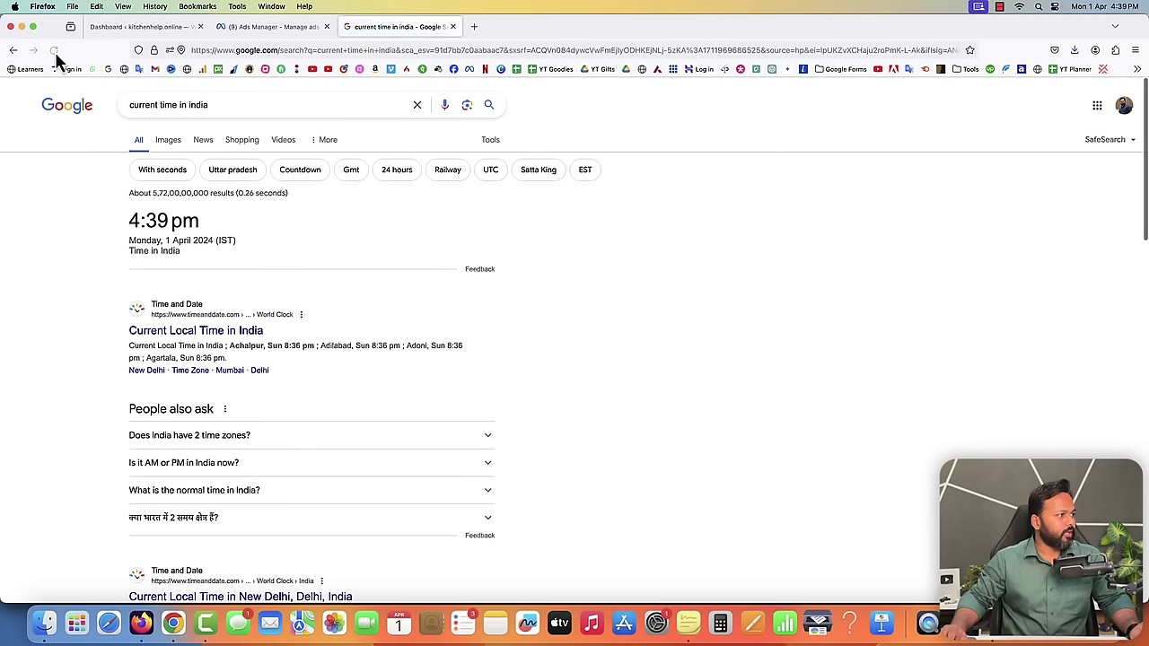
left_click(285, 33)
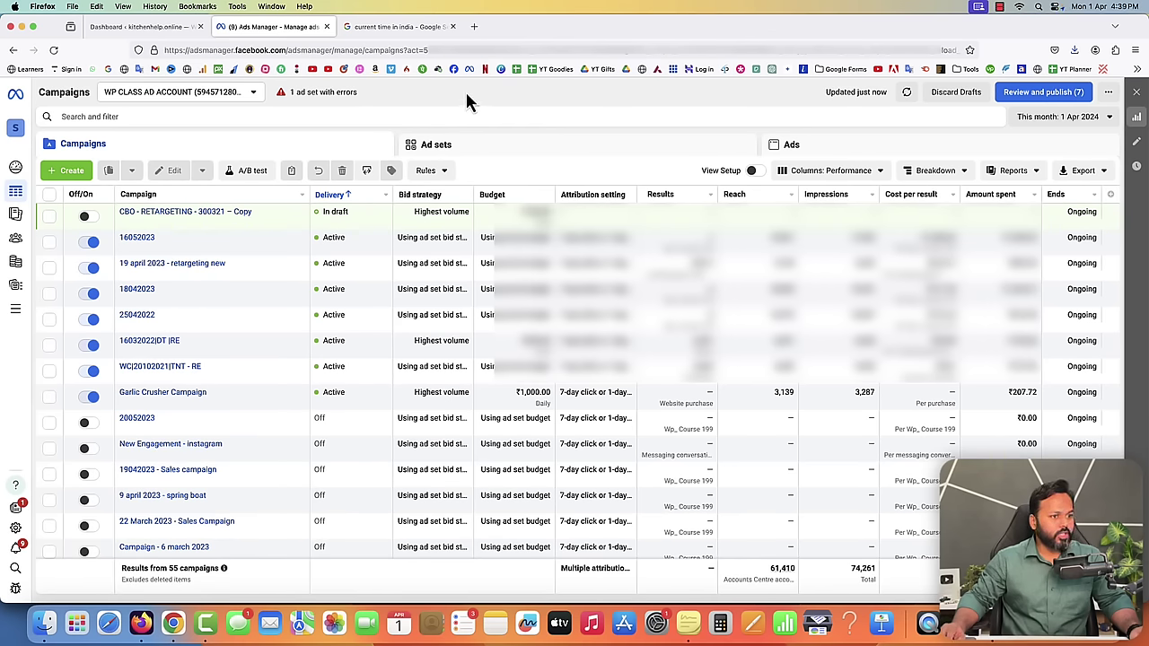
left_click(54, 51)
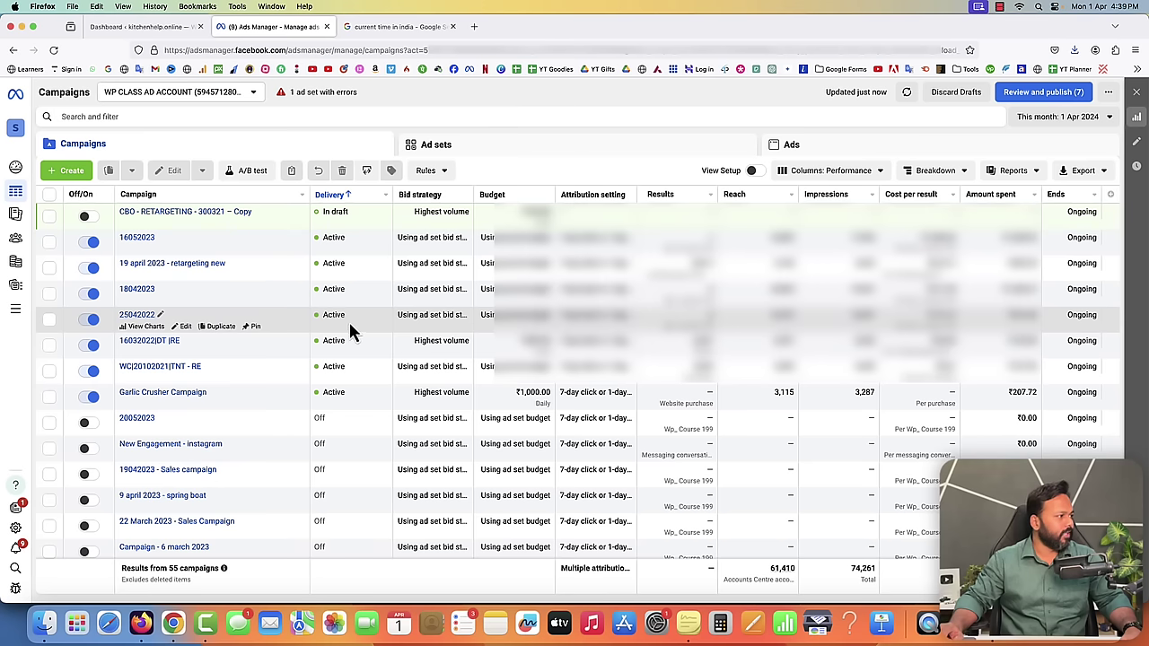
left_click(16, 311)
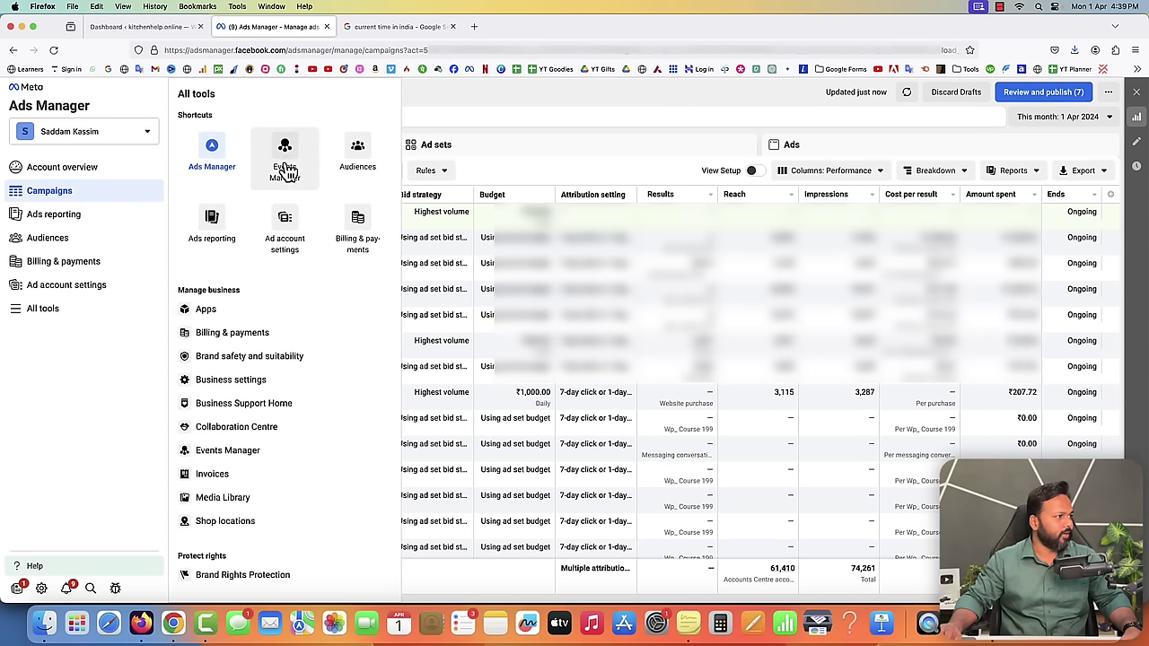
Step: Open Events Manager and show all KitchenHelpOnline events, noting the 122 PageView count
left_click(290, 186)
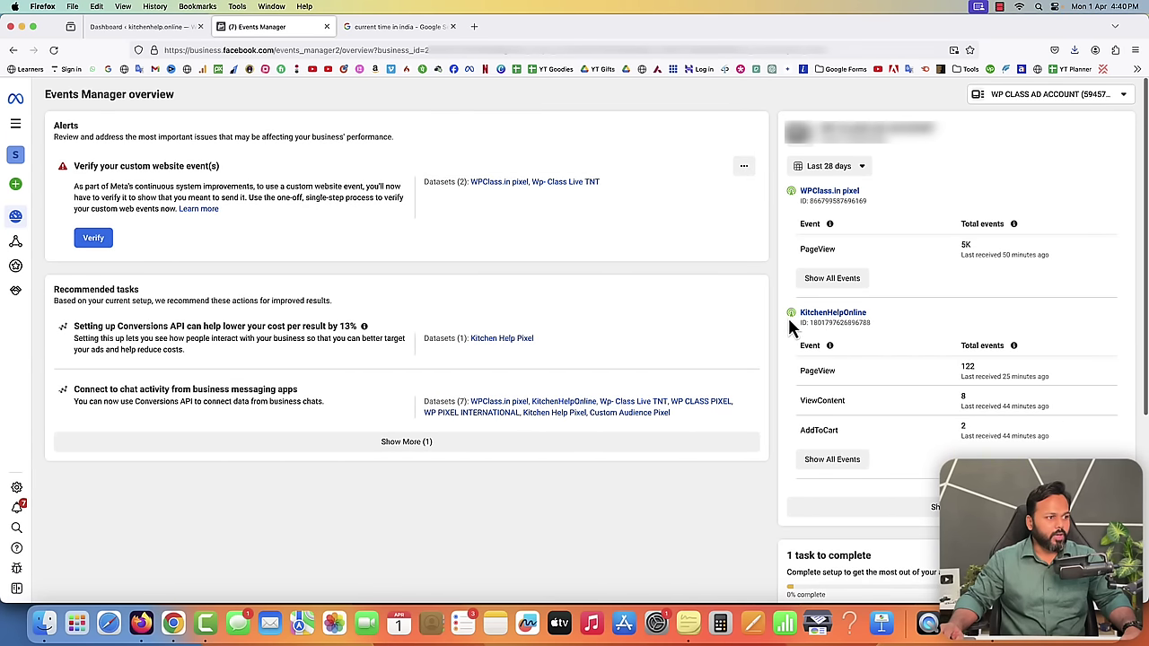
left_click(832, 463)
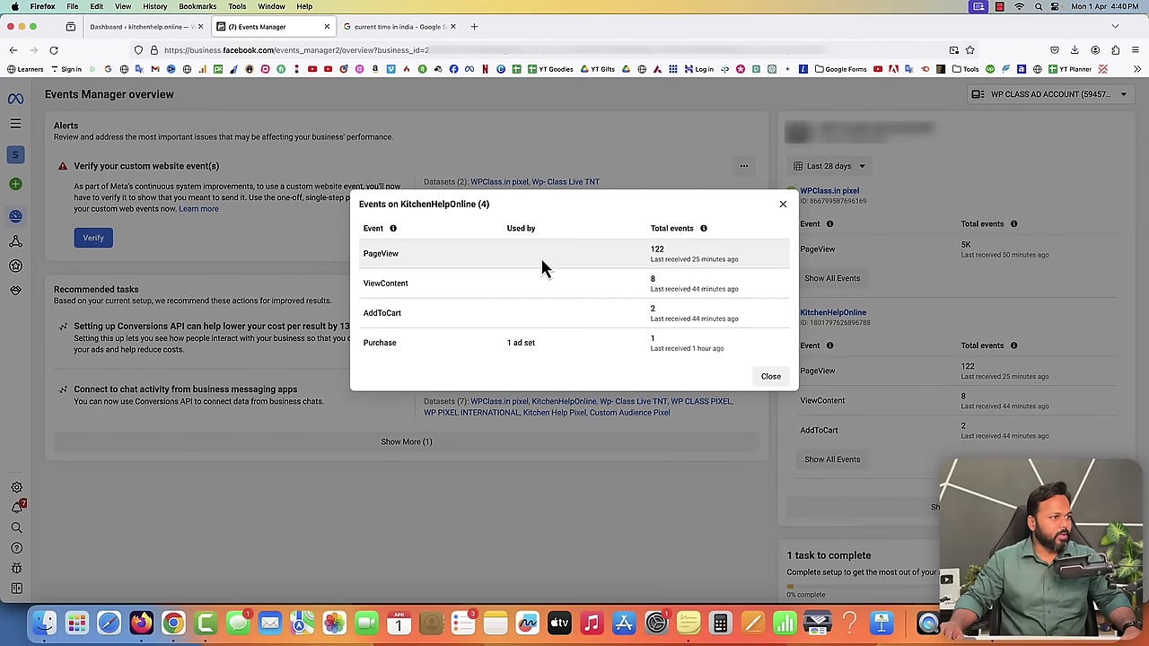
left_click_drag(691, 259, 727, 259)
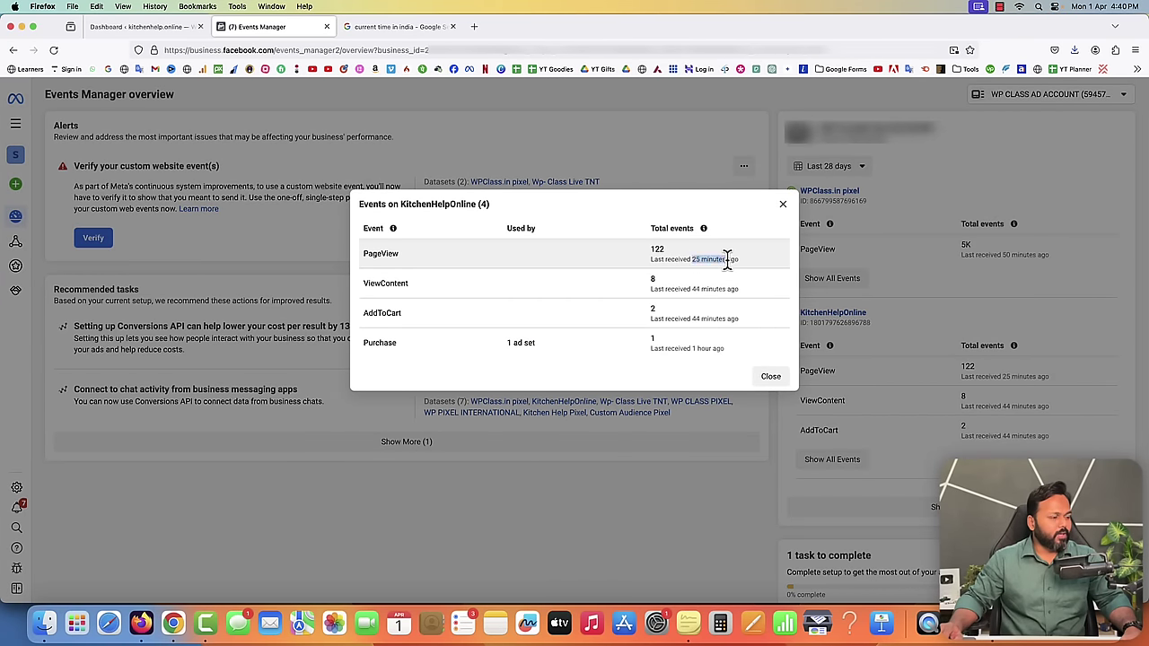
double_click(656, 250)
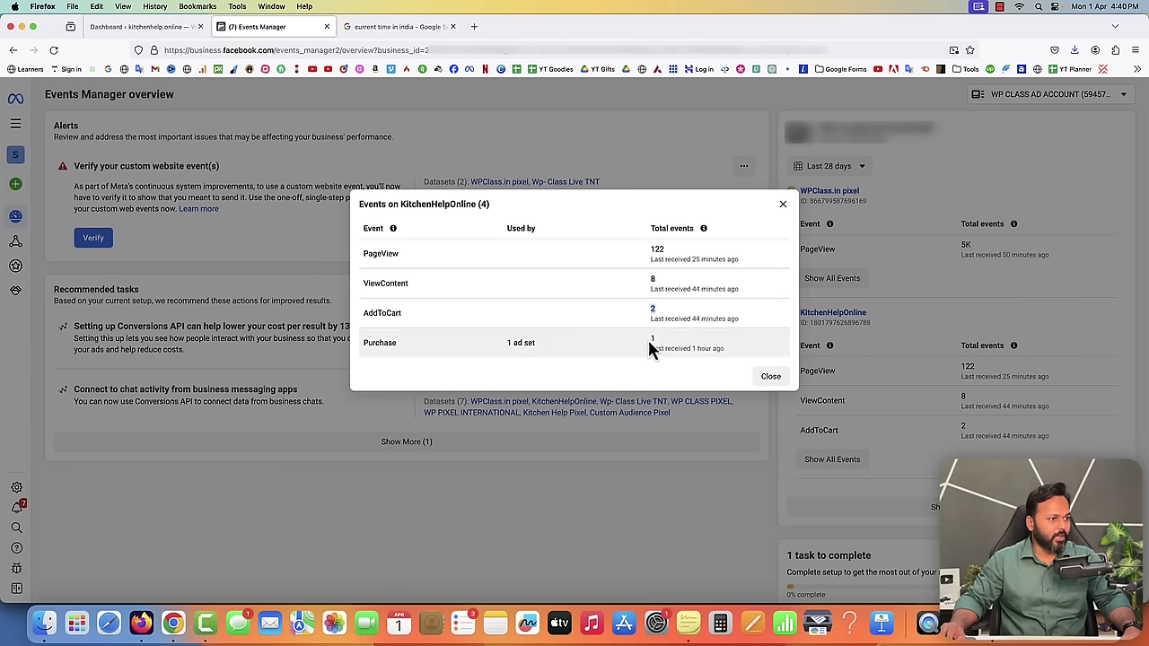
Step: Confirm the Purchase event was received and is used by 1 ad set, then switch to WordPress
left_click_drag(651, 350, 721, 348)
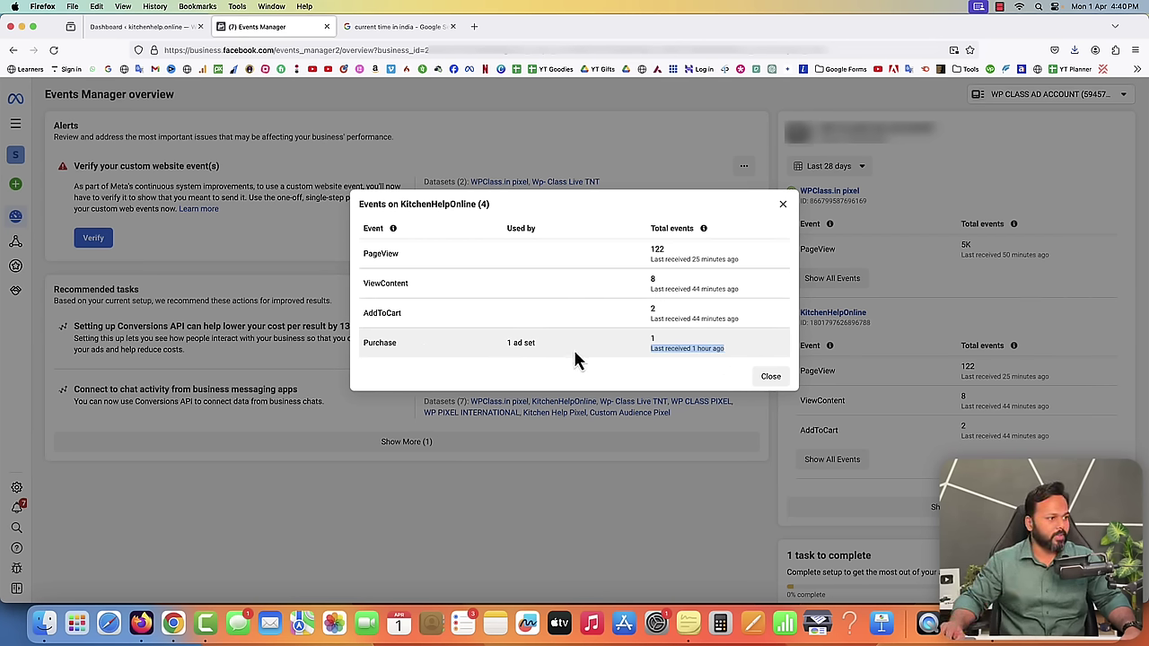
left_click_drag(506, 342, 531, 342)
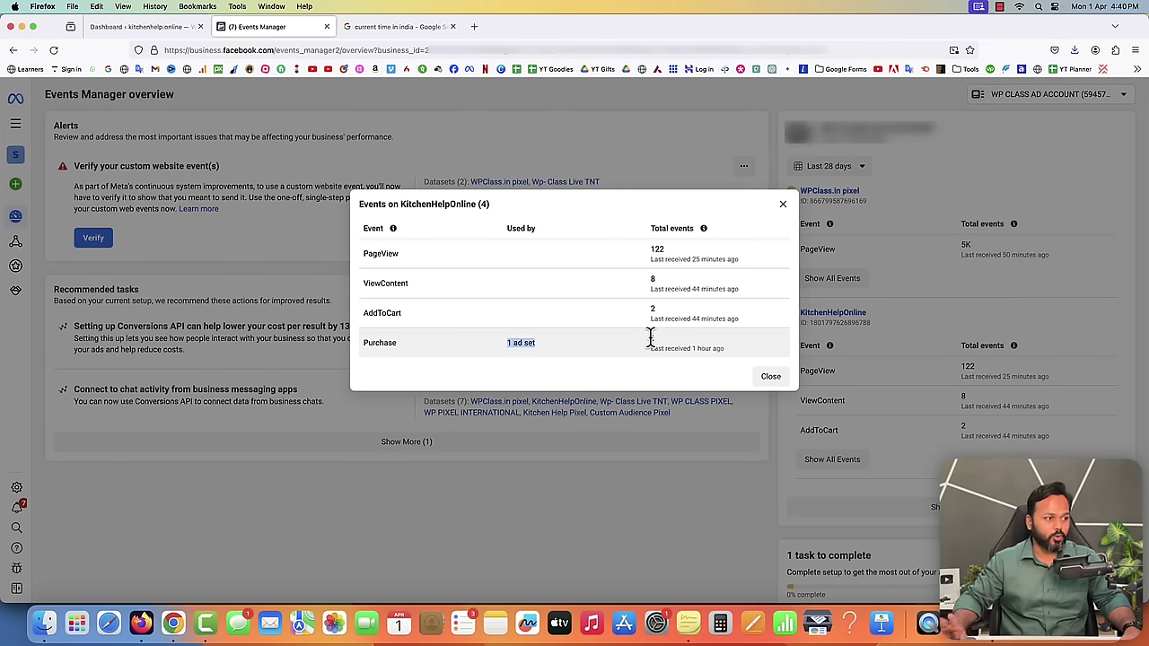
left_click(768, 378)
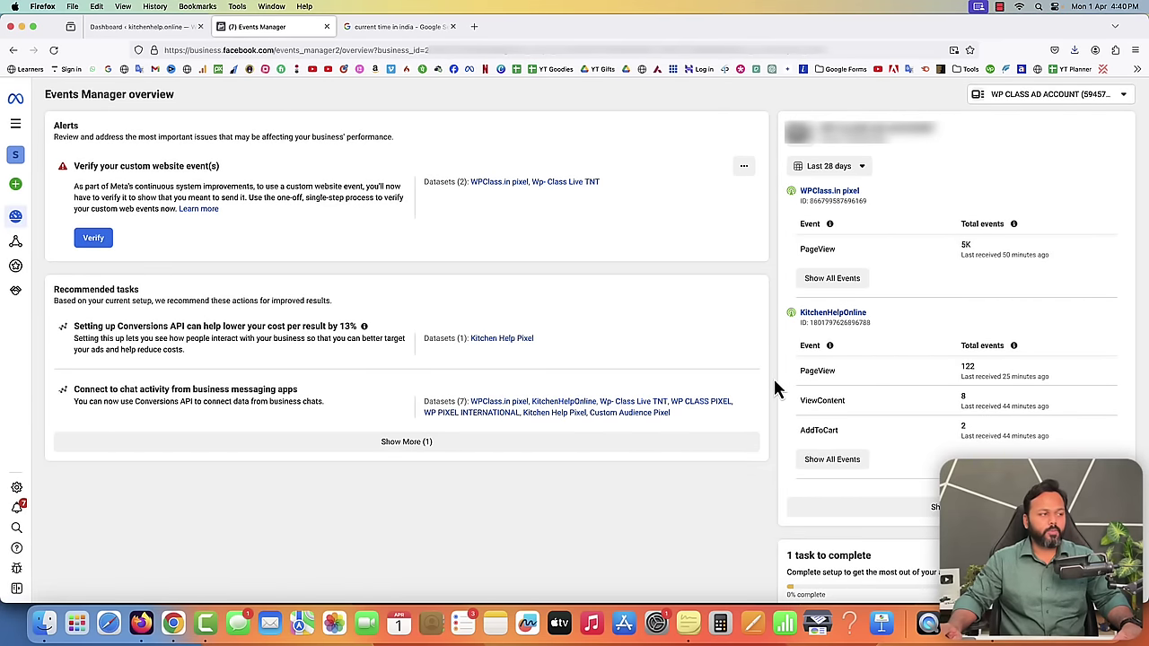
left_click(139, 32)
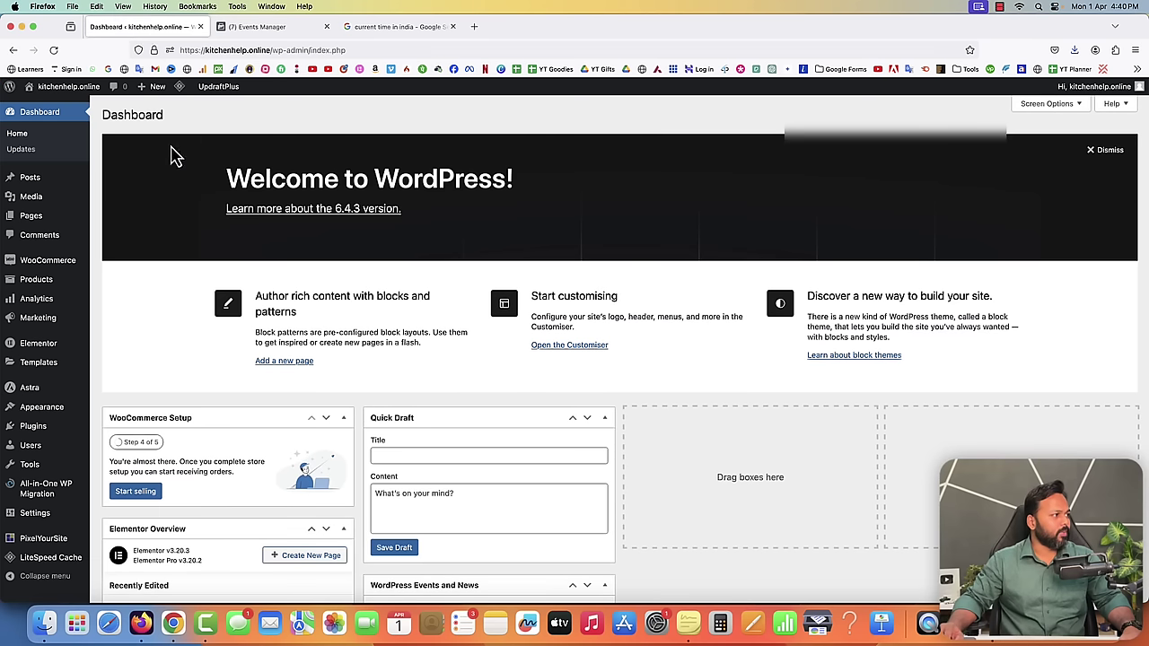
Step: Open WooCommerce Orders showing two ₹239.00 orders, one Processing and one Pending payment
mouse_move(77, 270)
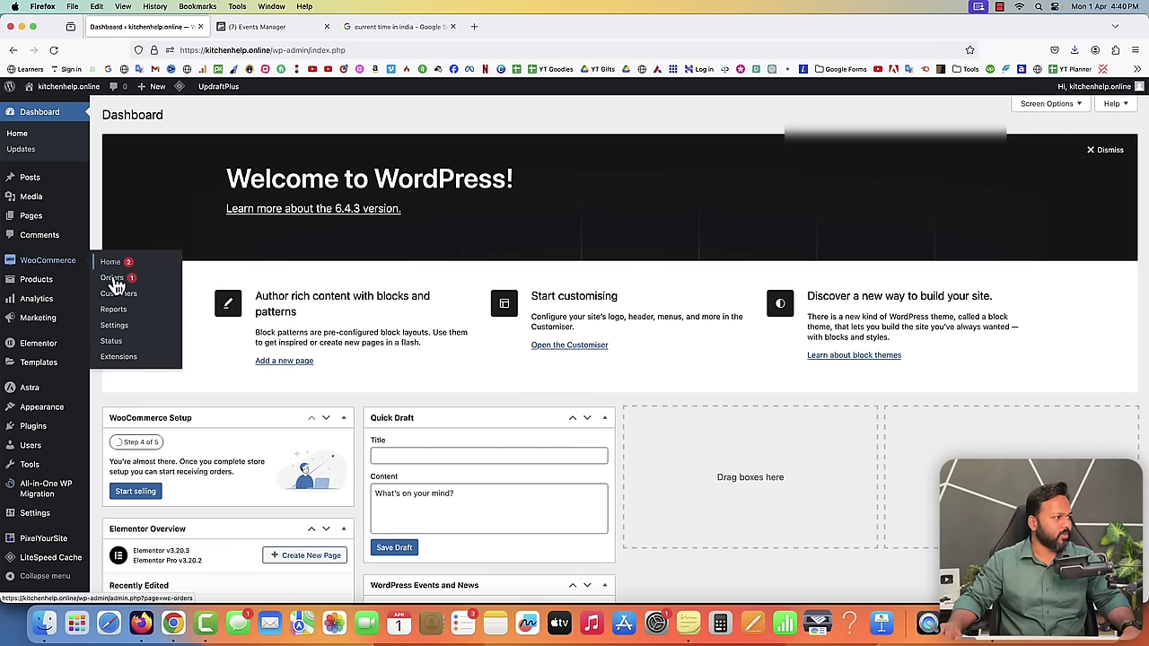
left_click(115, 280)
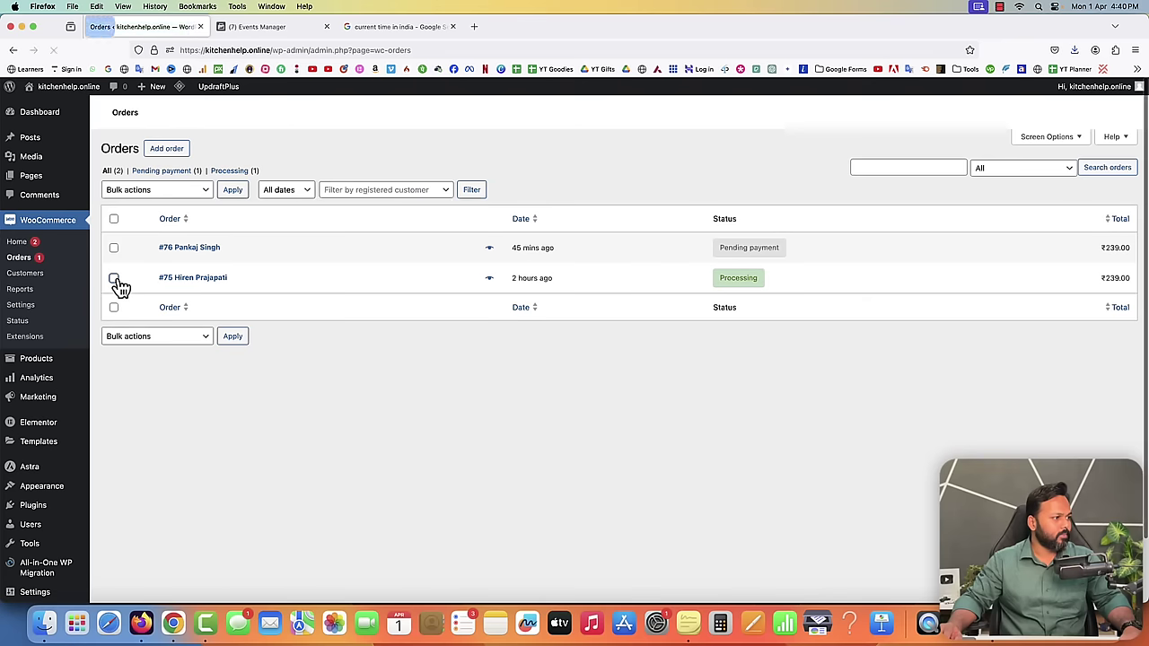